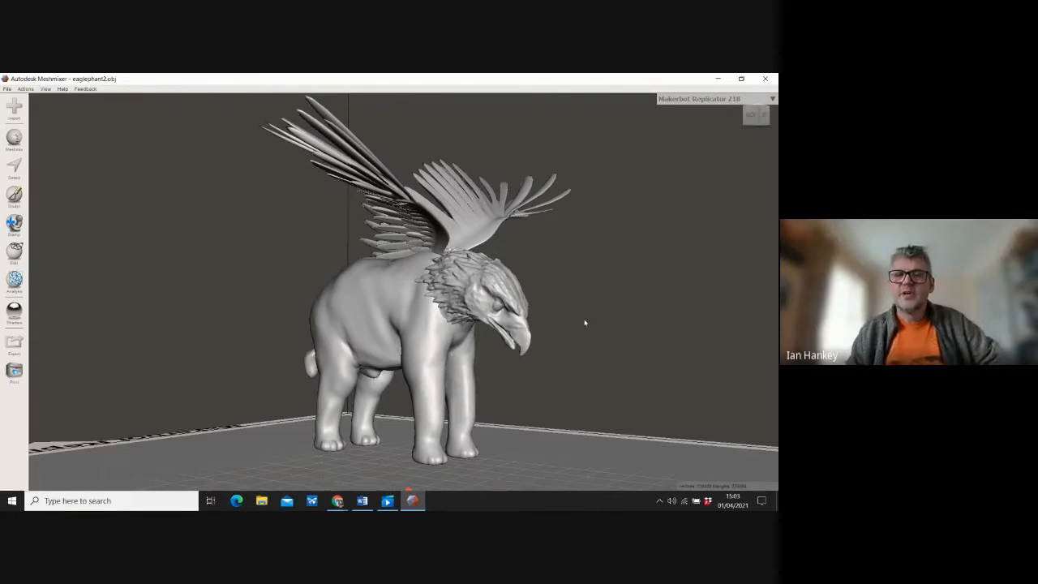
# Step: Examine the eaglephant2 model from several angles and read through the Create a 3D Collage Part 2 session plan in Word
pyautogui.moveTo(586, 323); pyautogui.dragTo(408, 323, button='right')
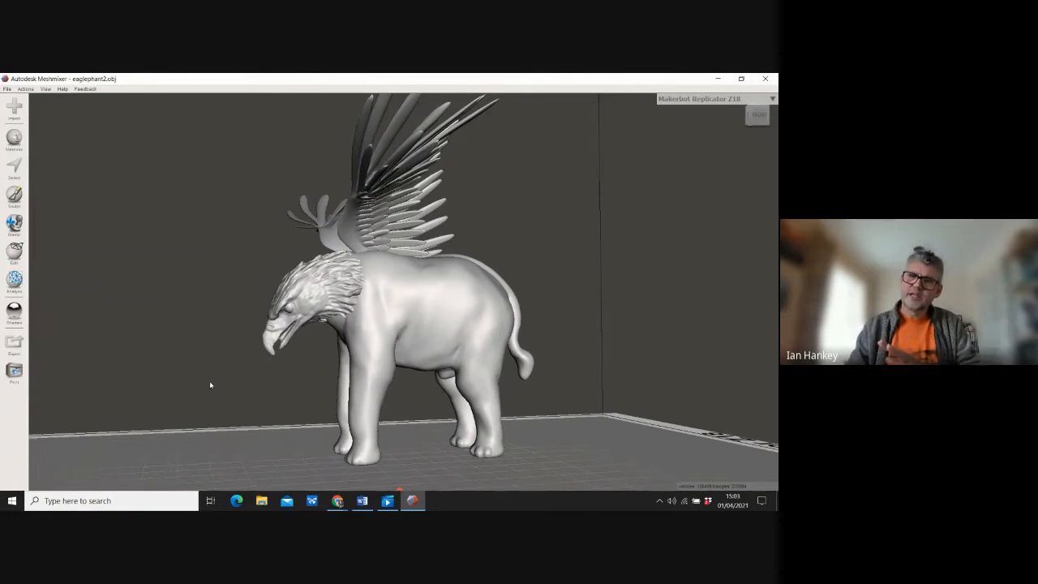
pyautogui.click(362, 500)
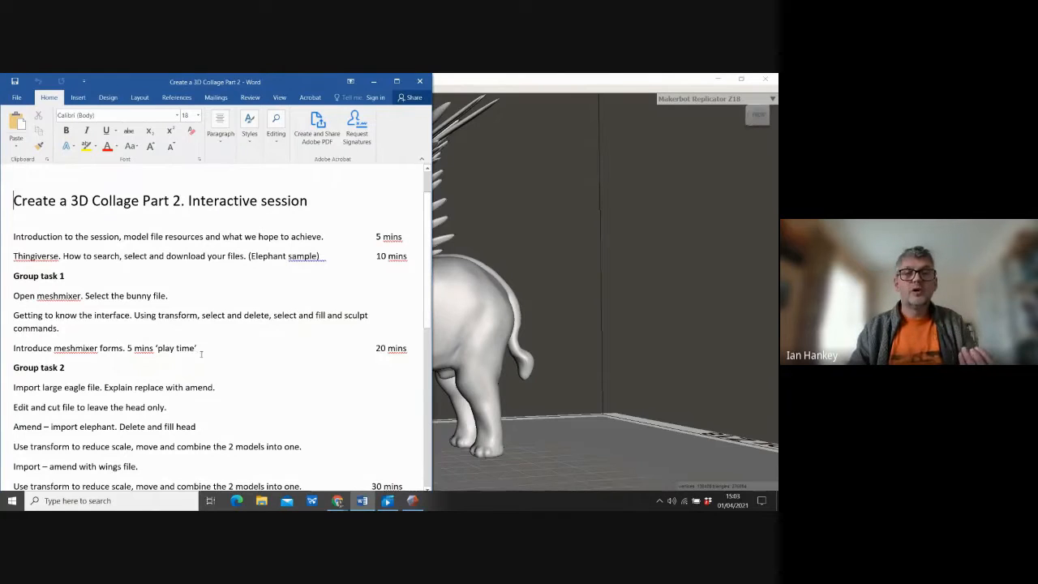
pyautogui.scroll(-4, 175, 302)
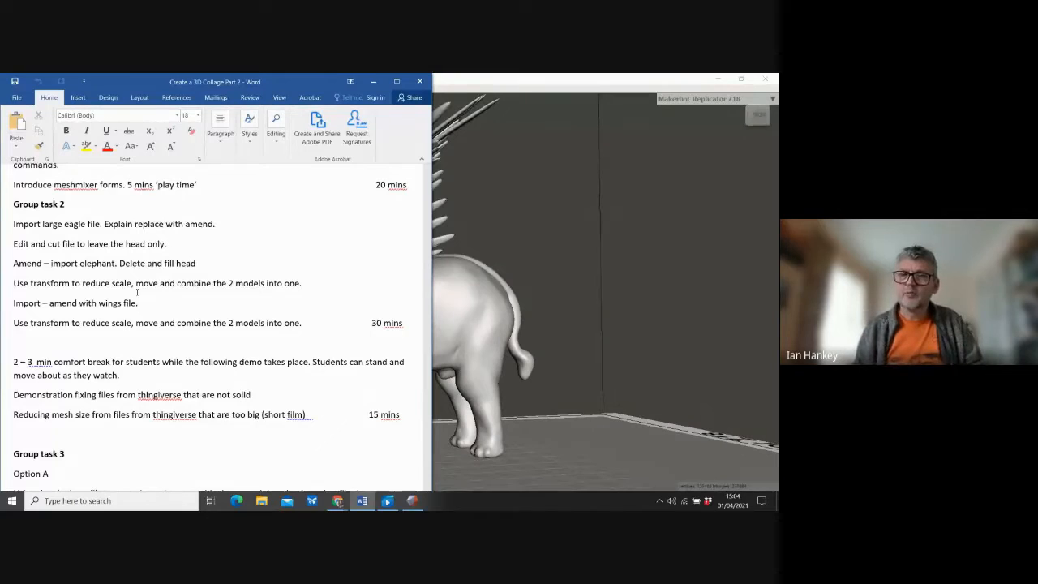
pyautogui.click(485, 303)
pyautogui.moveTo(558, 309); pyautogui.dragTo(598, 322, button='middle')
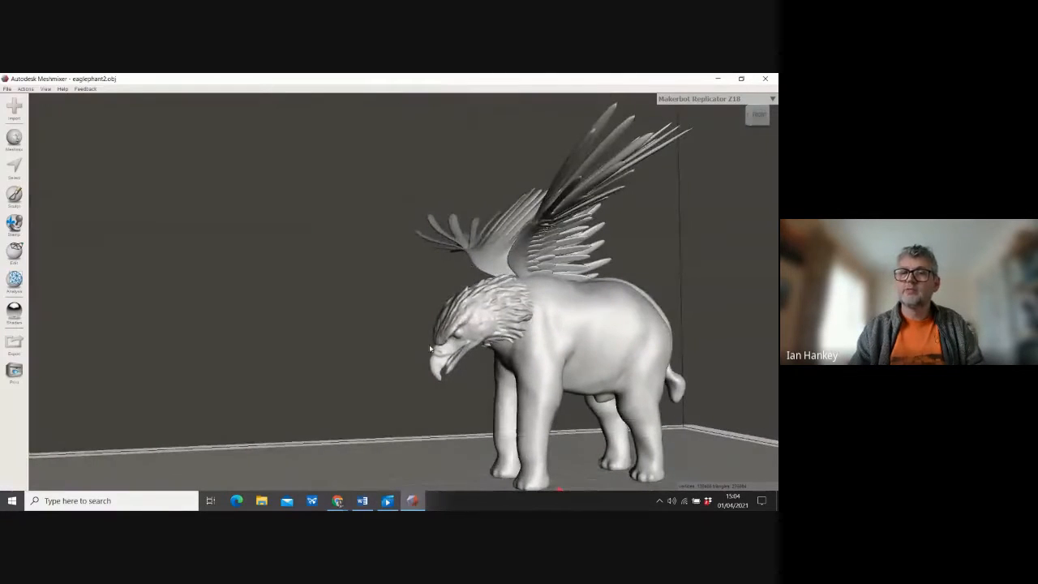
pyautogui.click(362, 501)
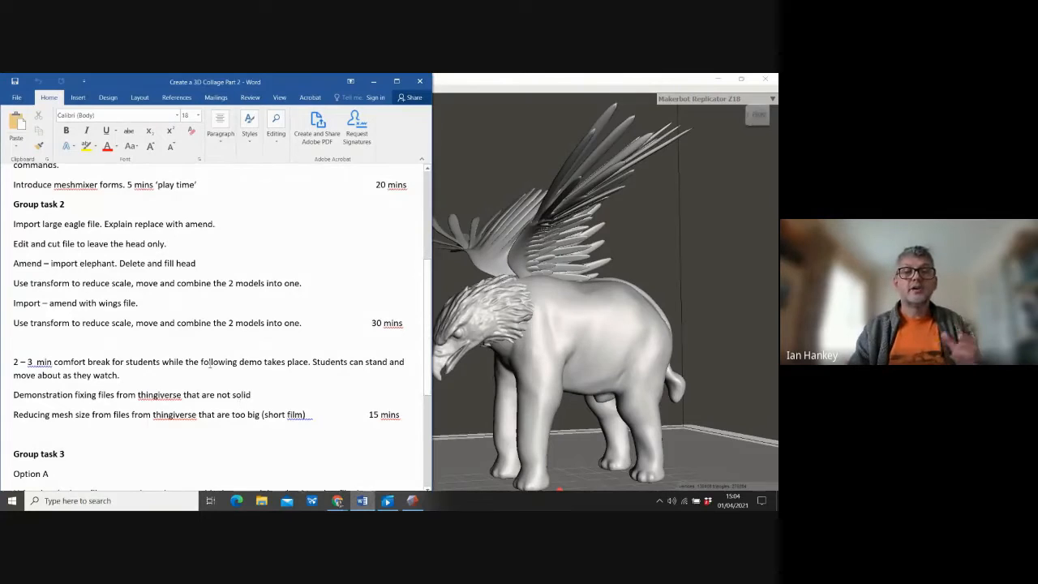
pyautogui.scroll(-4, 210, 364)
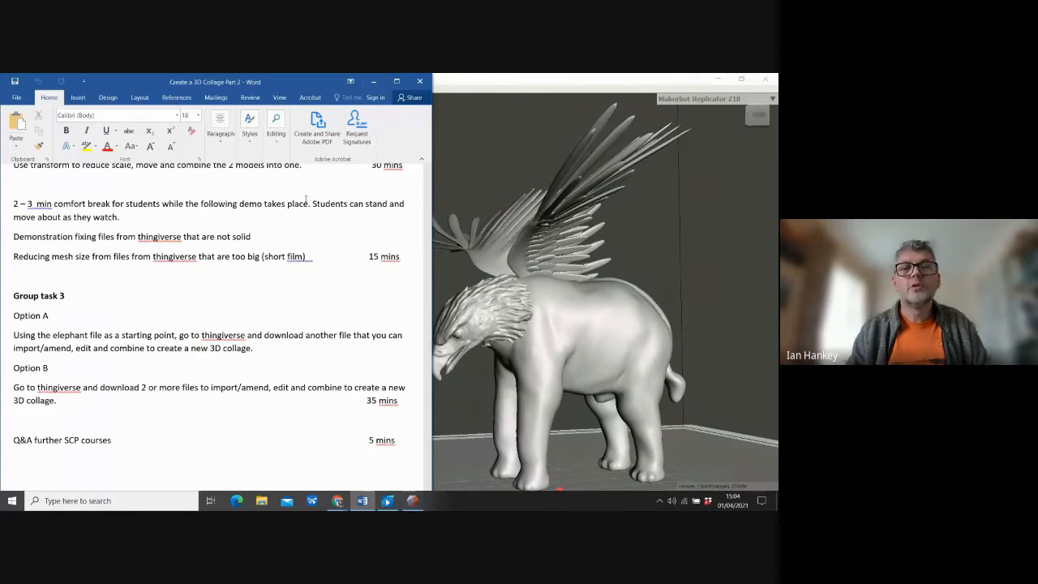
pyautogui.scroll(10, 126, 374)
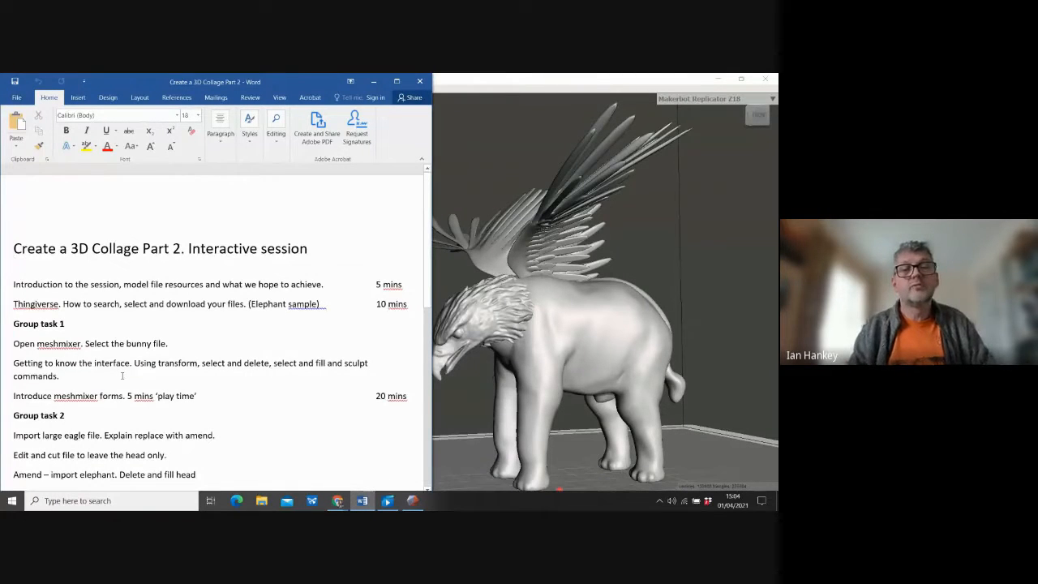
pyautogui.click(373, 82)
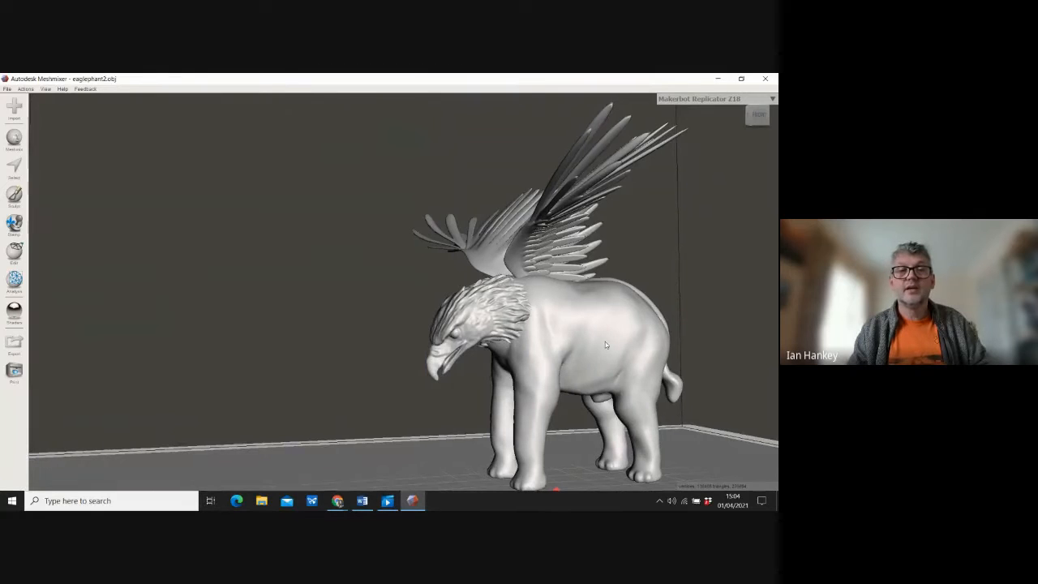
pyautogui.moveTo(605, 341); pyautogui.dragTo(470, 329, button='middle')
pyautogui.scroll(-2, 470, 343)
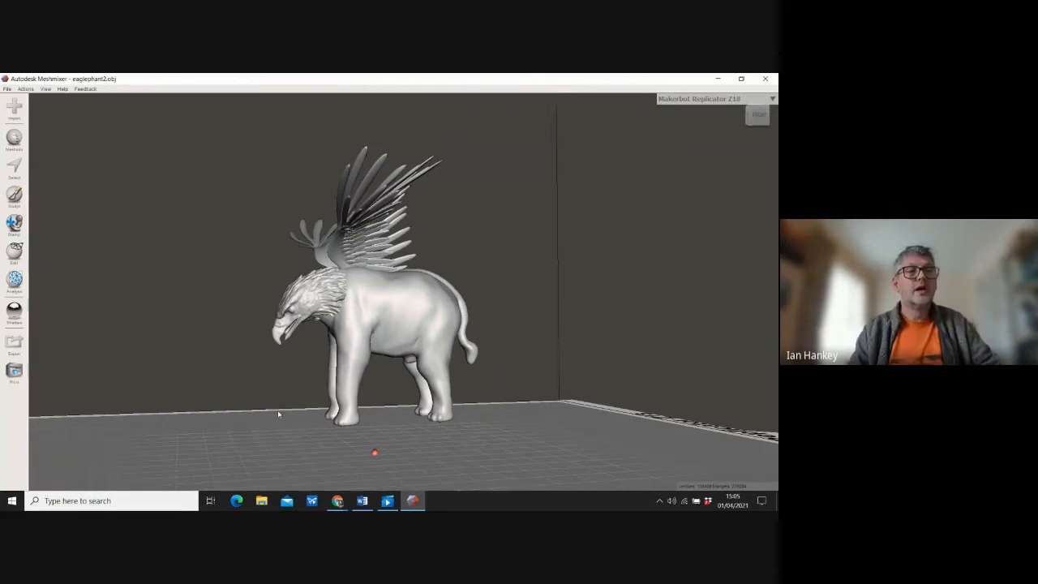
# Step: Close the eaglephant2 model, clear the screen to the desktop and start a fresh Meshmixer session
pyautogui.click(764, 79)
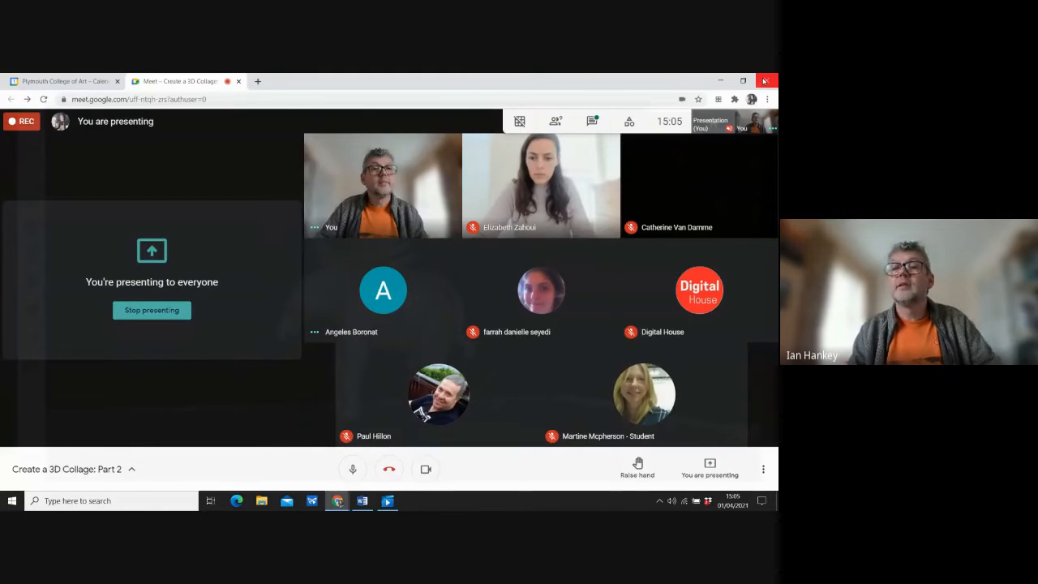
pyautogui.click(763, 81)
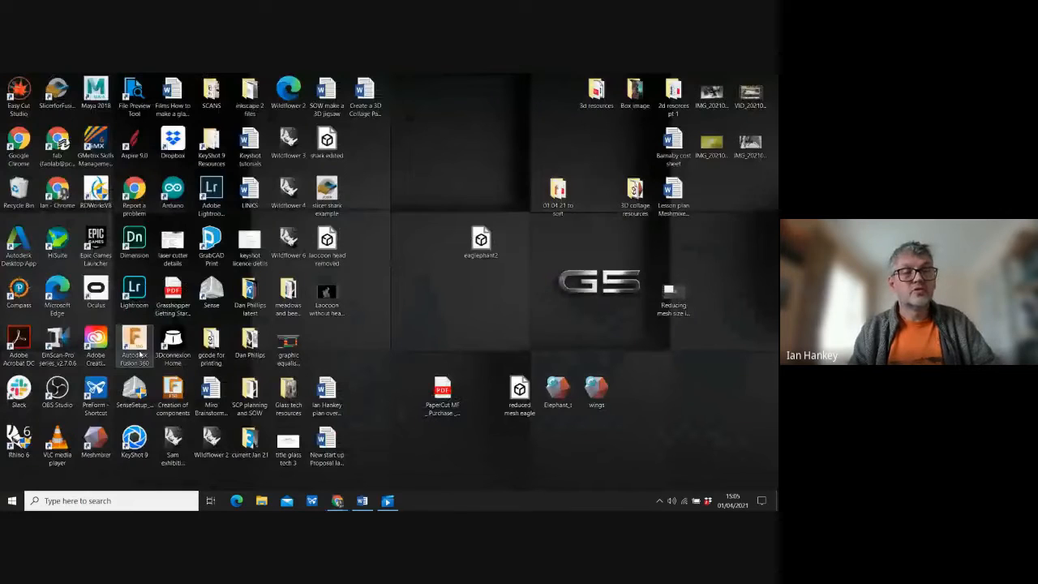
pyautogui.doubleClick(96, 441)
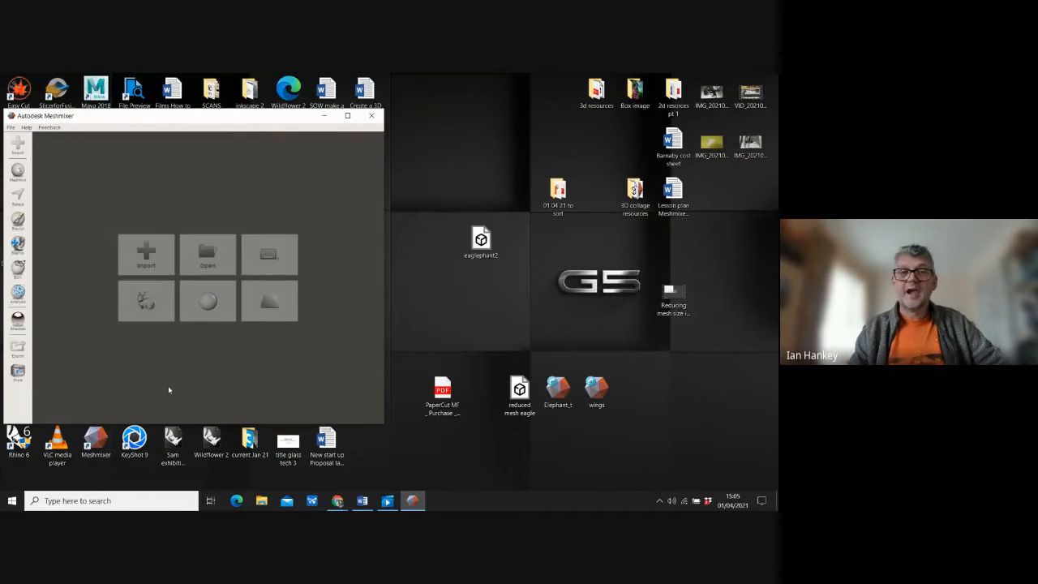
# Step: Switch to Chrome, search Google for thingiverse in a new tab and open the Thingiverse website
pyautogui.click(337, 501)
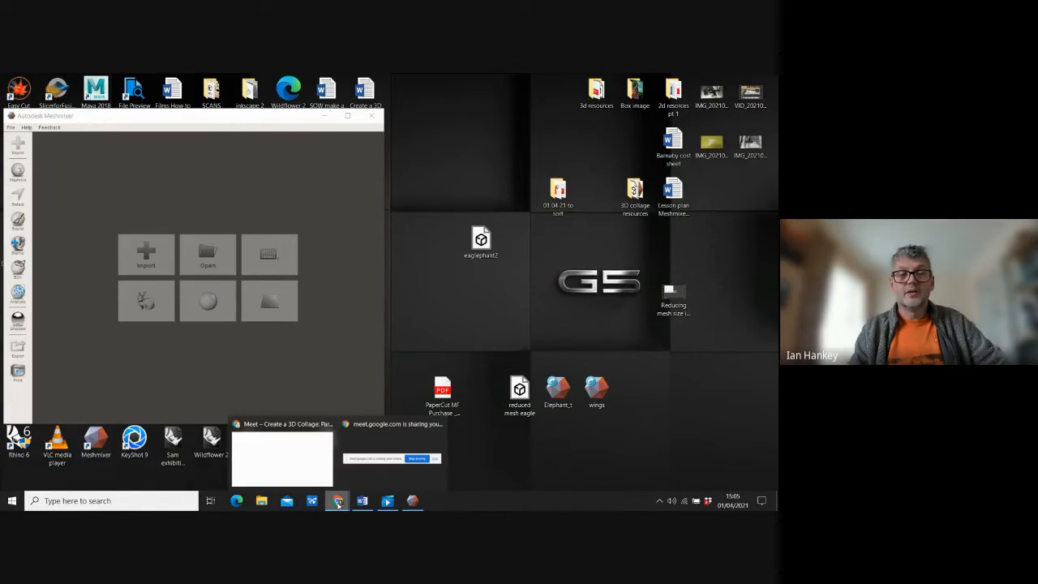
pyautogui.click(305, 466)
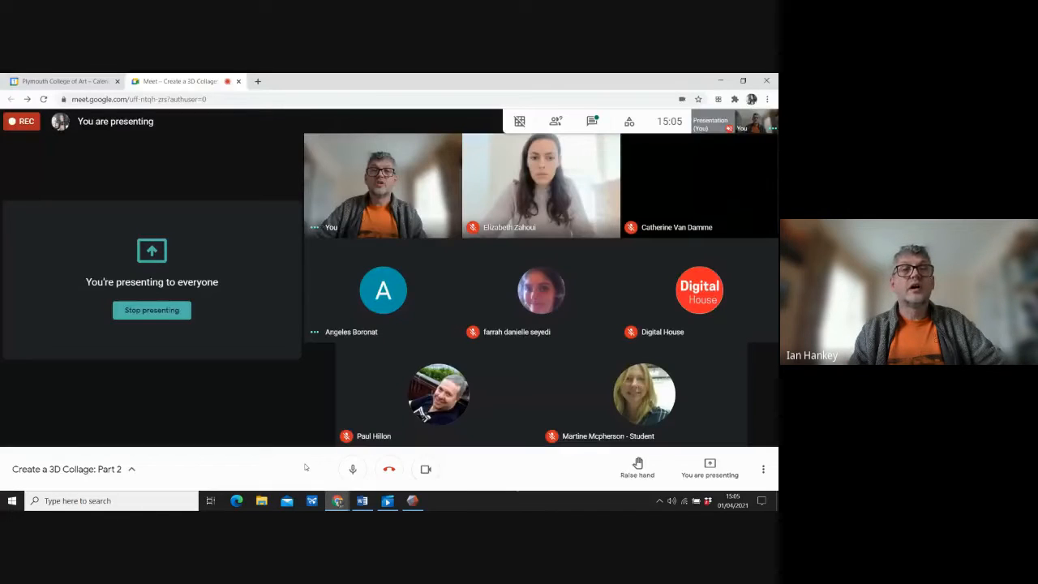
pyautogui.hotkey('ctrl', 't')
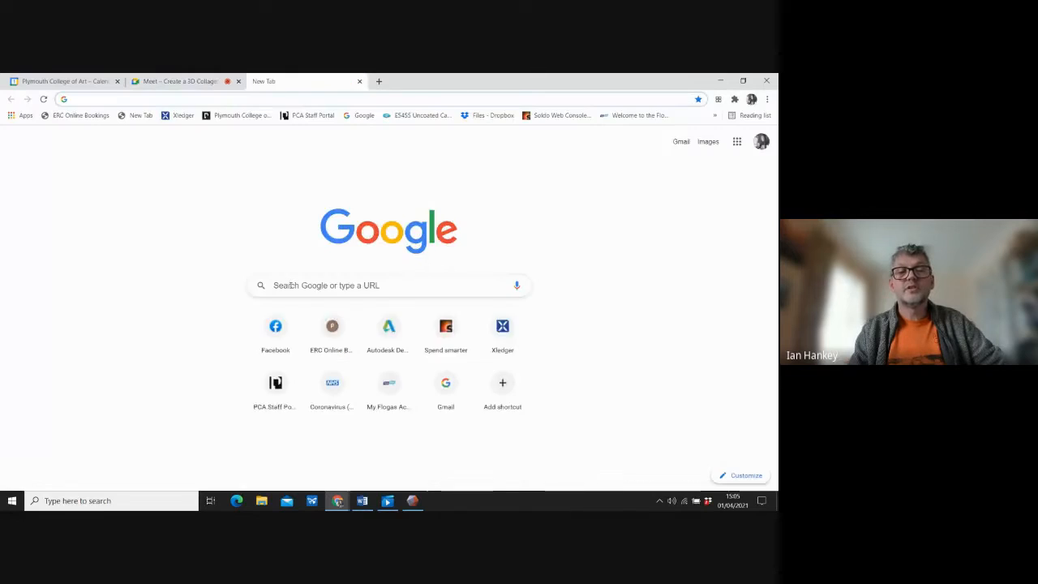
pyautogui.click(291, 284)
pyautogui.write('thing')
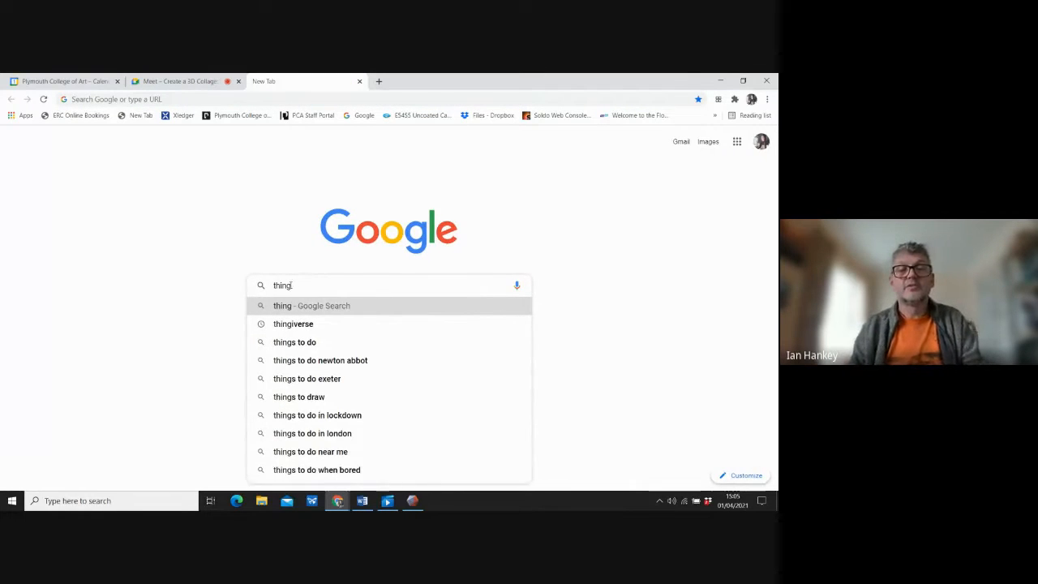
pyautogui.click(288, 325)
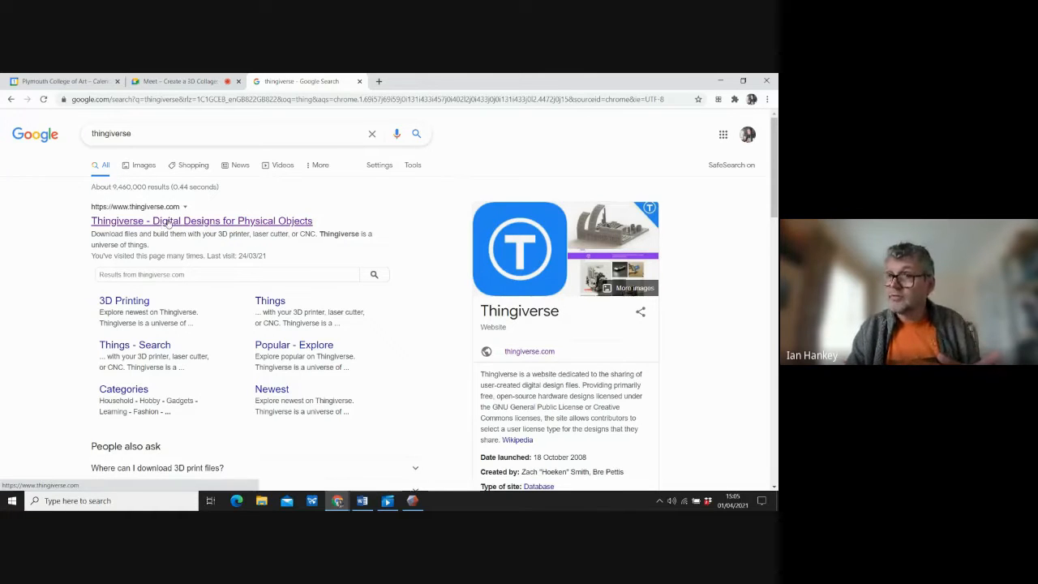
pyautogui.click(168, 220)
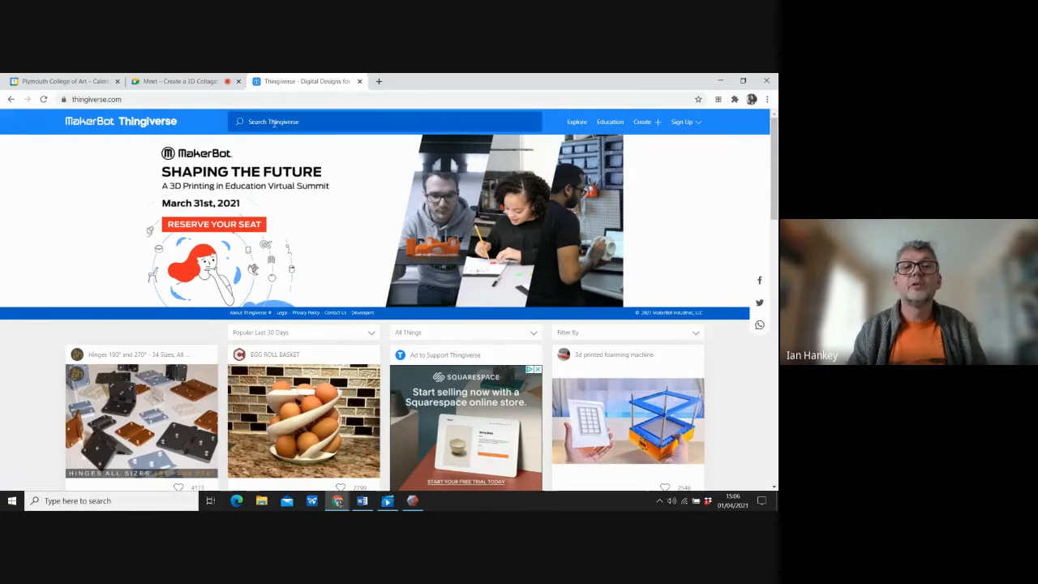
# Step: Search Thingiverse for "elephant"
pyautogui.click(274, 125)
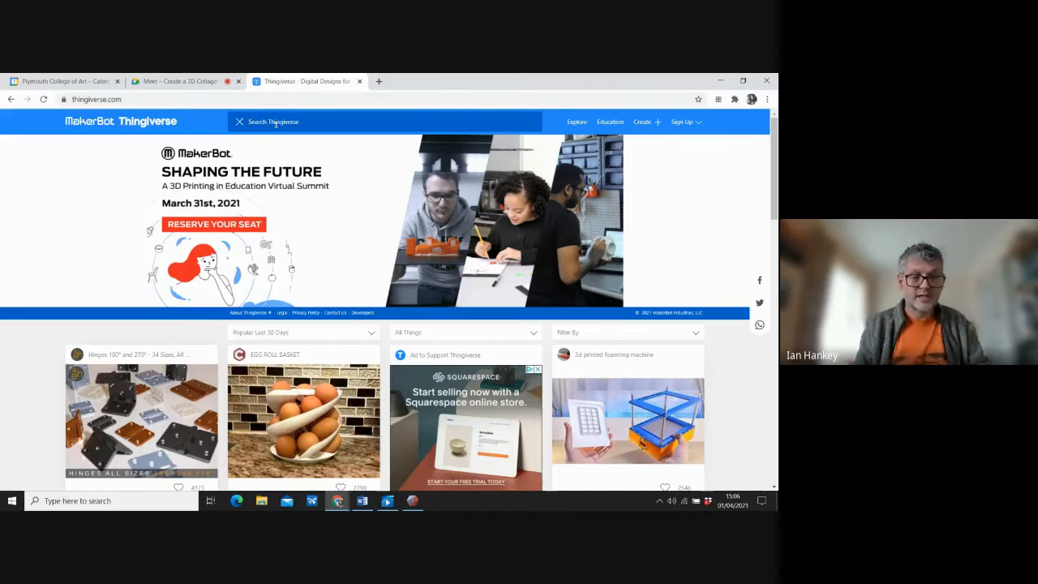
pyautogui.write('elepha')
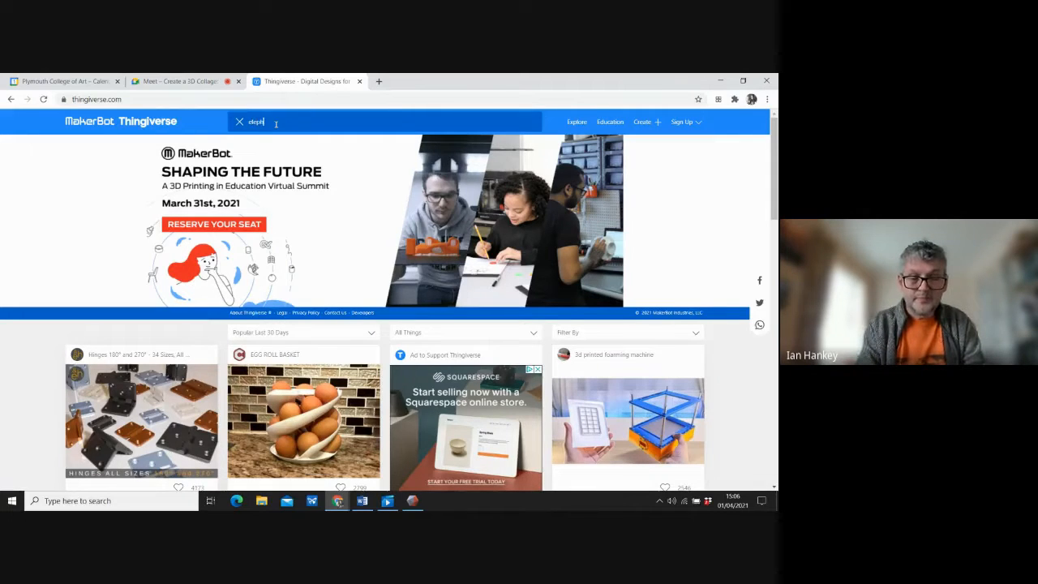
pyautogui.write('nt')
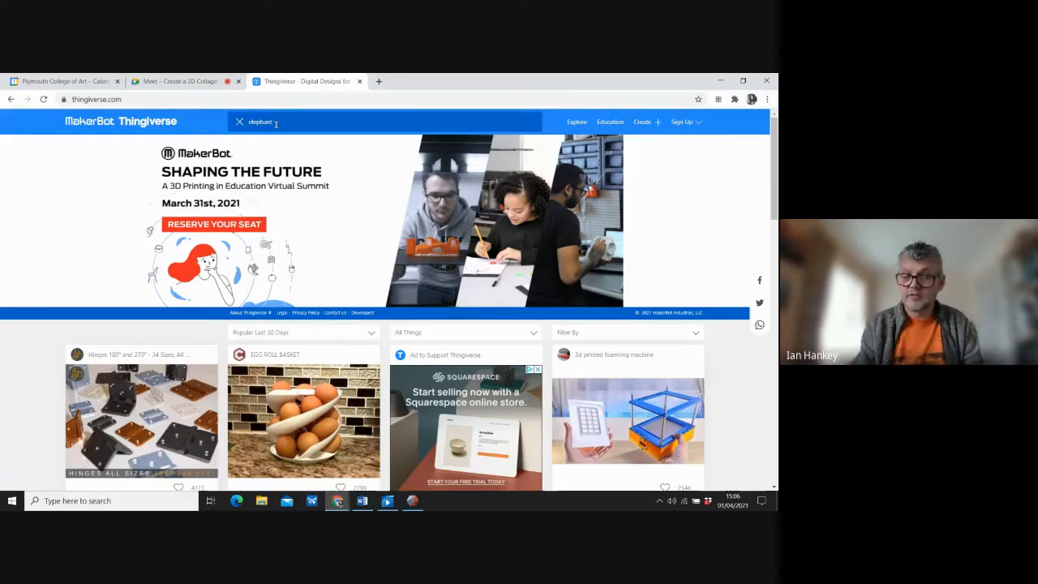
pyautogui.press('Return')
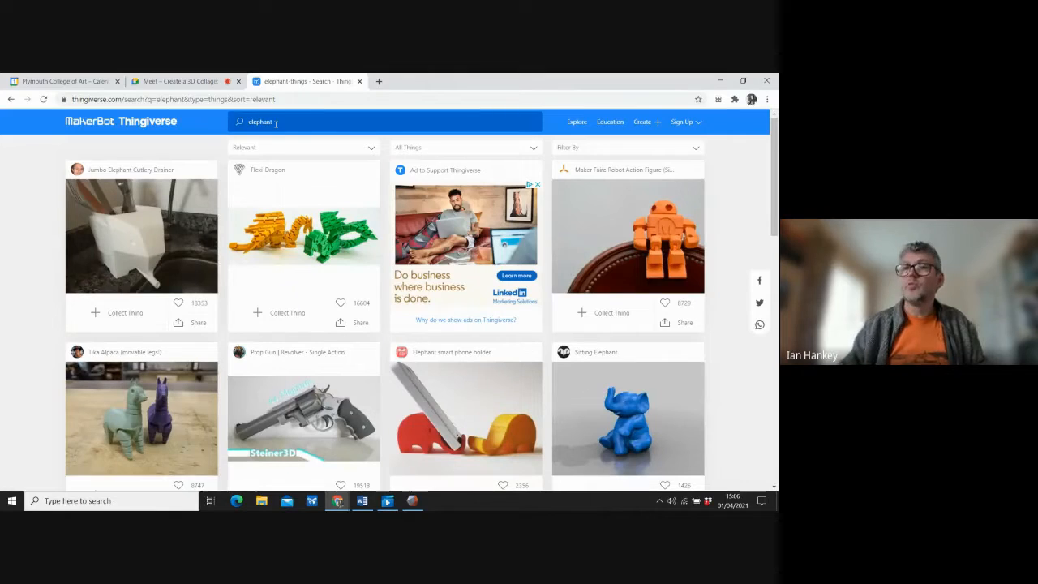
# Step: Browse to page 2 of the elephant results and open the YahooJAPAN elephant 3D data model
pyautogui.moveTo(772, 166); pyautogui.dragTo(772, 416)
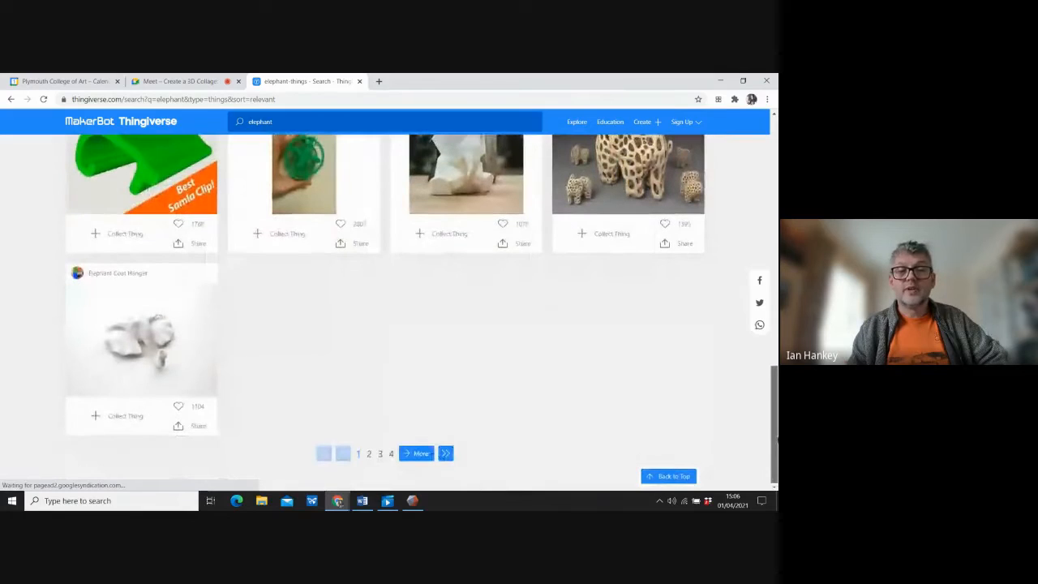
pyautogui.click(370, 455)
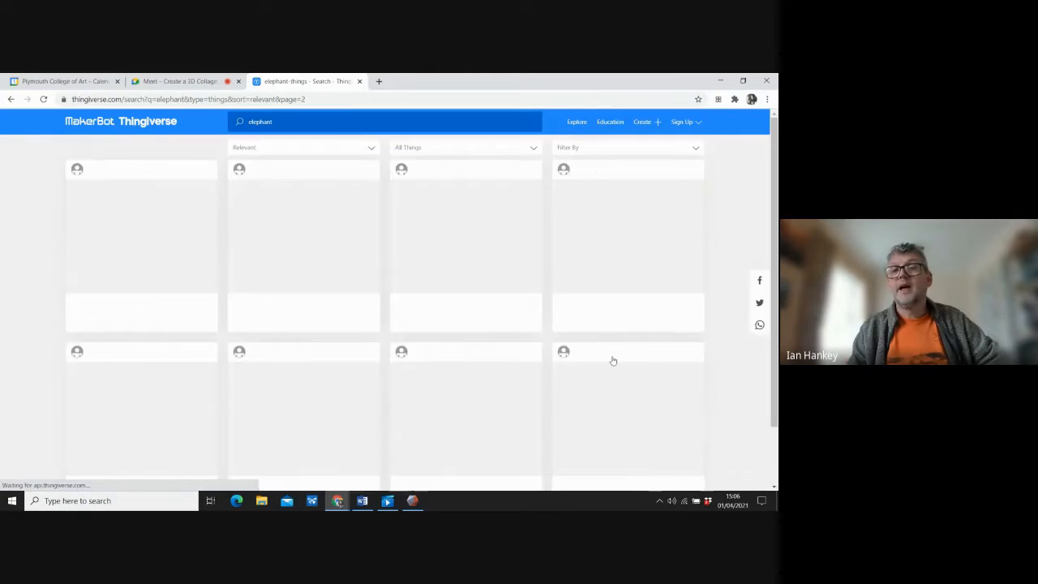
pyautogui.moveTo(773, 178); pyautogui.dragTo(776, 341)
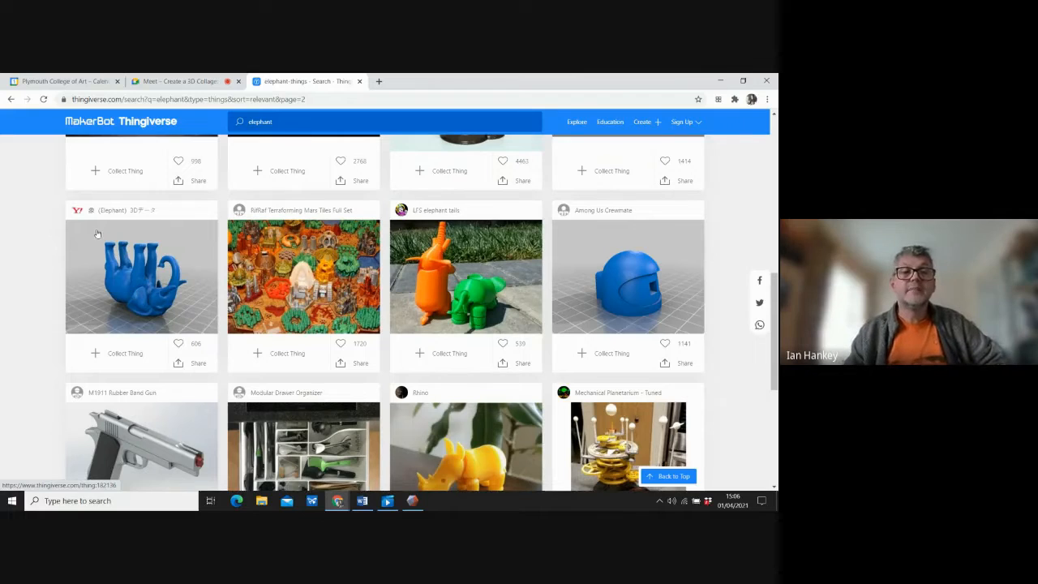
pyautogui.click(136, 288)
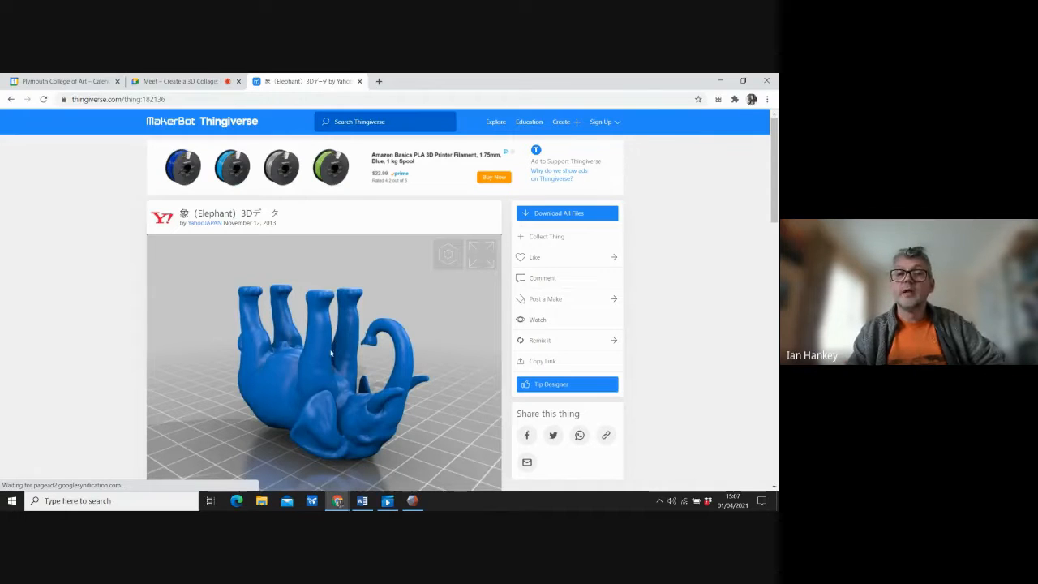
# Step: Download all files of the elephant model and place the zip on the desktop, leaving the browser minimised
pyautogui.click(553, 214)
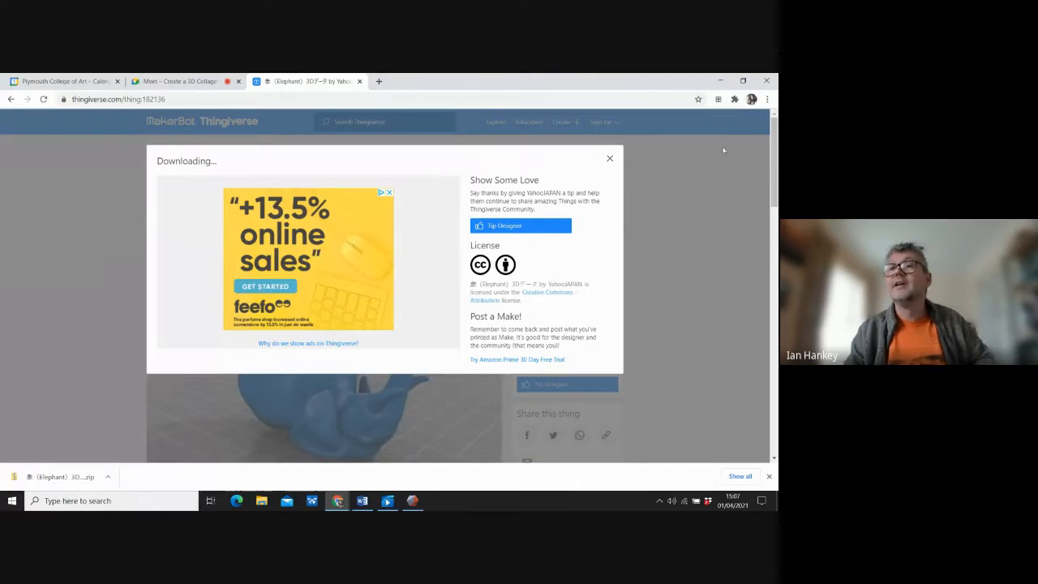
pyautogui.click(743, 81)
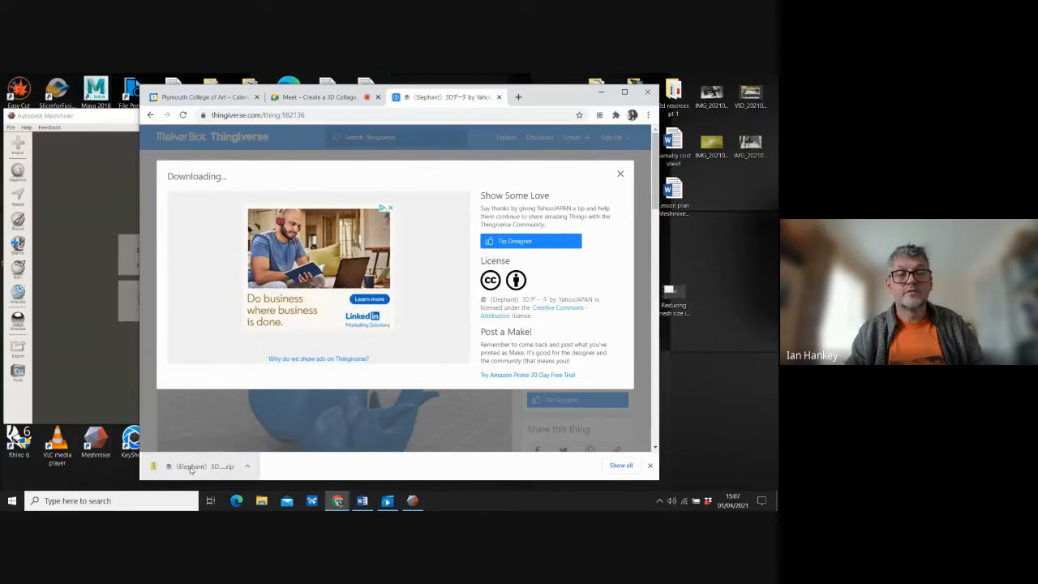
pyautogui.moveTo(178, 466); pyautogui.dragTo(712, 391)
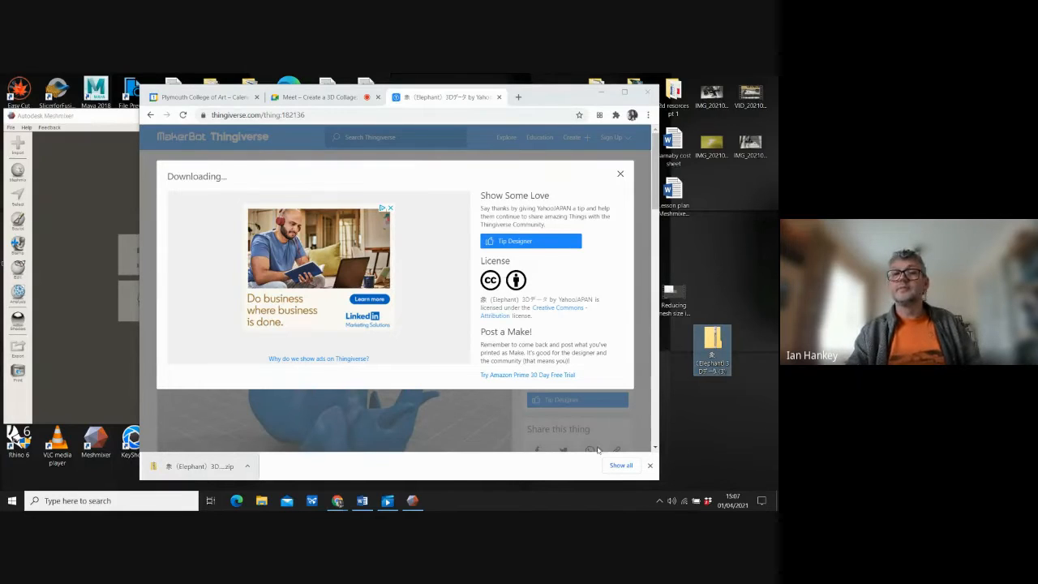
pyautogui.click(602, 93)
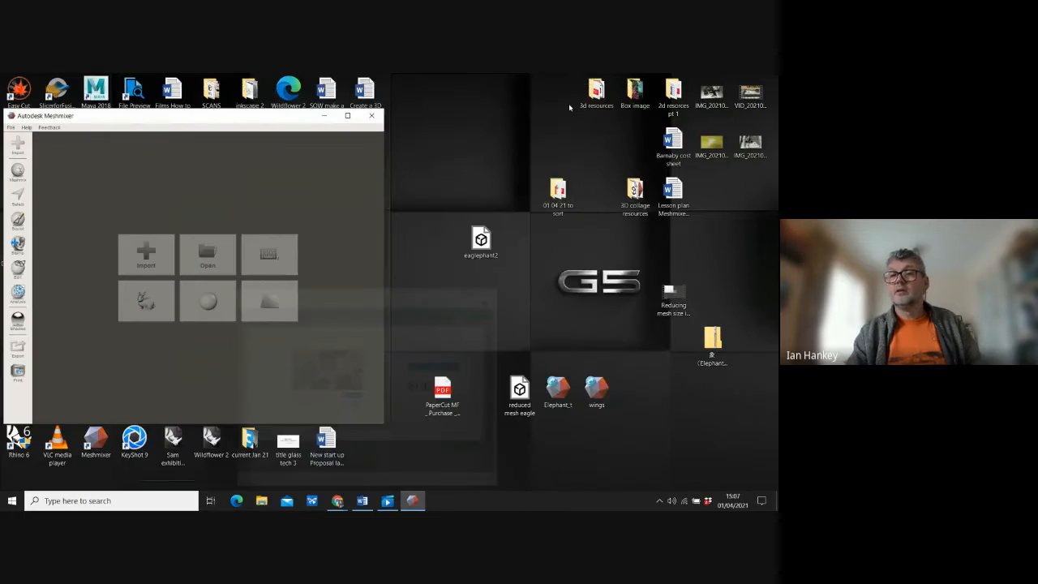
# Step: Copy Elephant_t from the zip's files folder to the desktop, replacing the existing file, and close the folder window
pyautogui.doubleClick(713, 343)
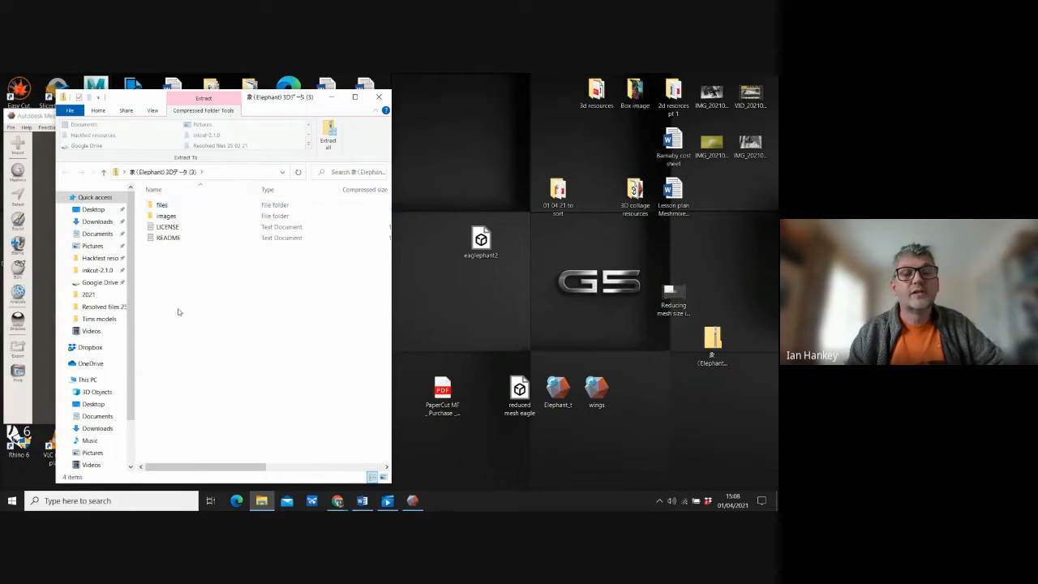
pyautogui.doubleClick(163, 207)
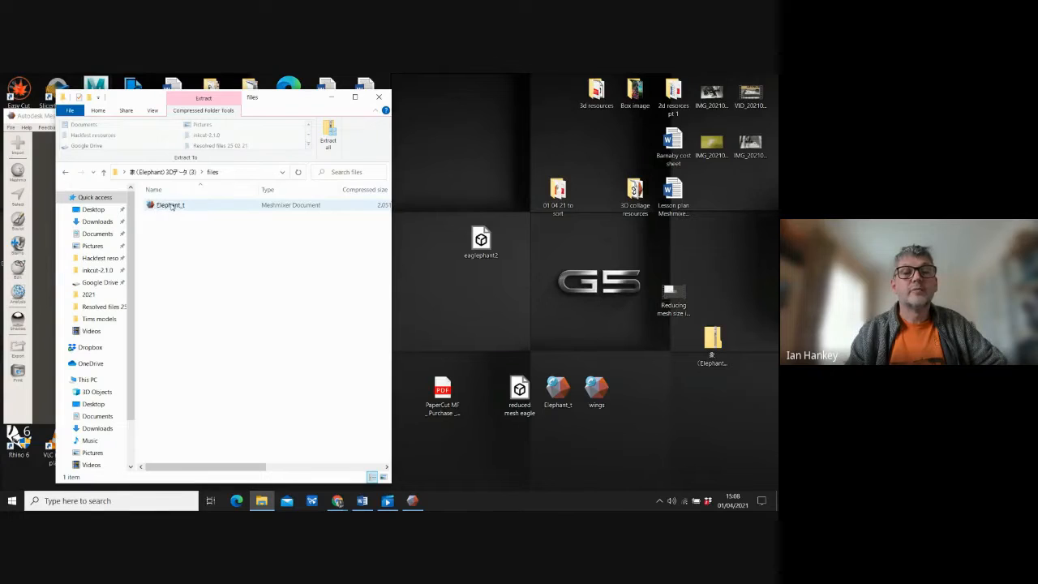
pyautogui.moveTo(162, 208); pyautogui.dragTo(665, 370)
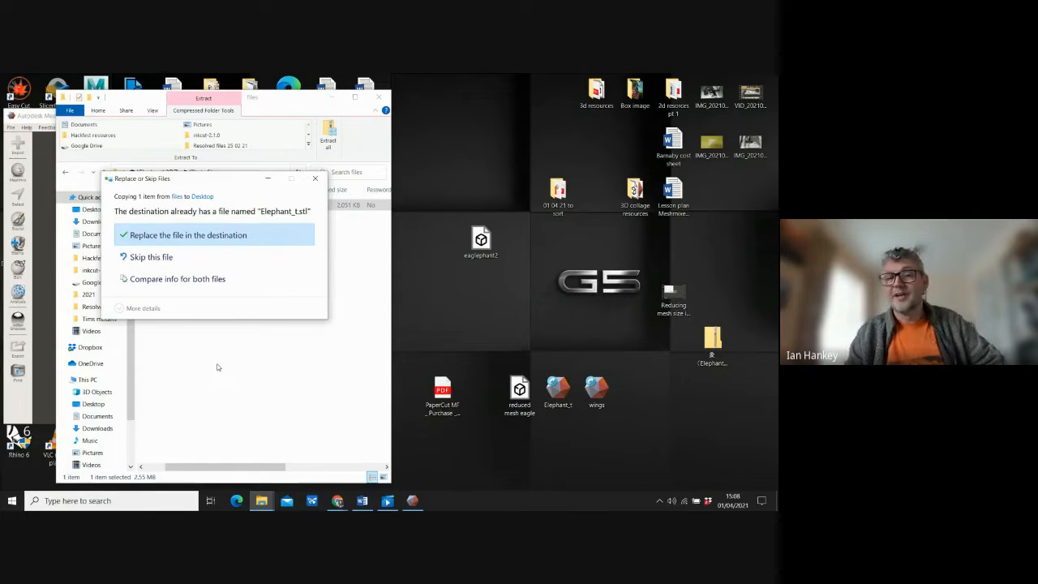
pyautogui.click(158, 236)
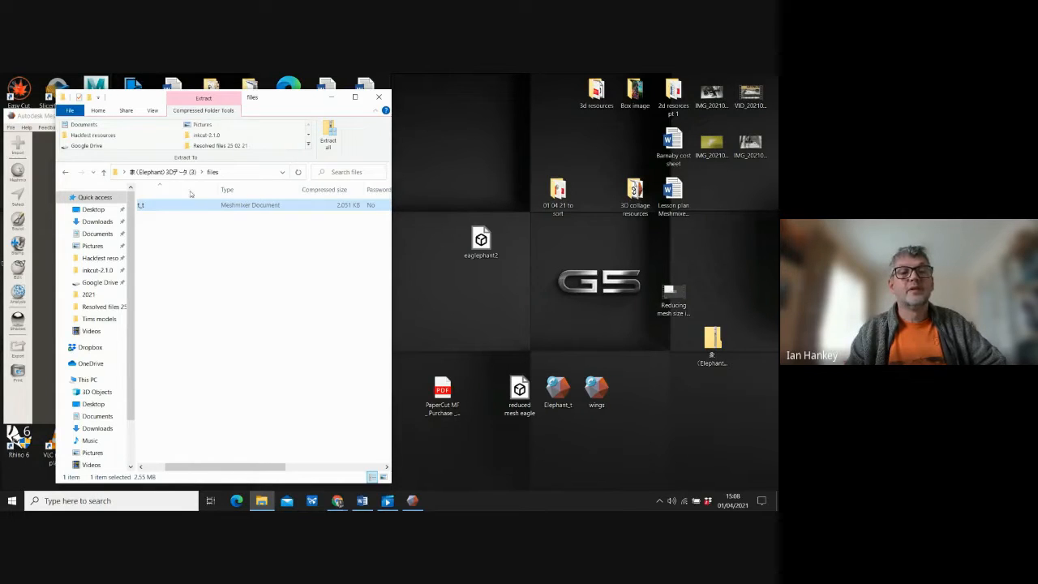
pyautogui.click(384, 96)
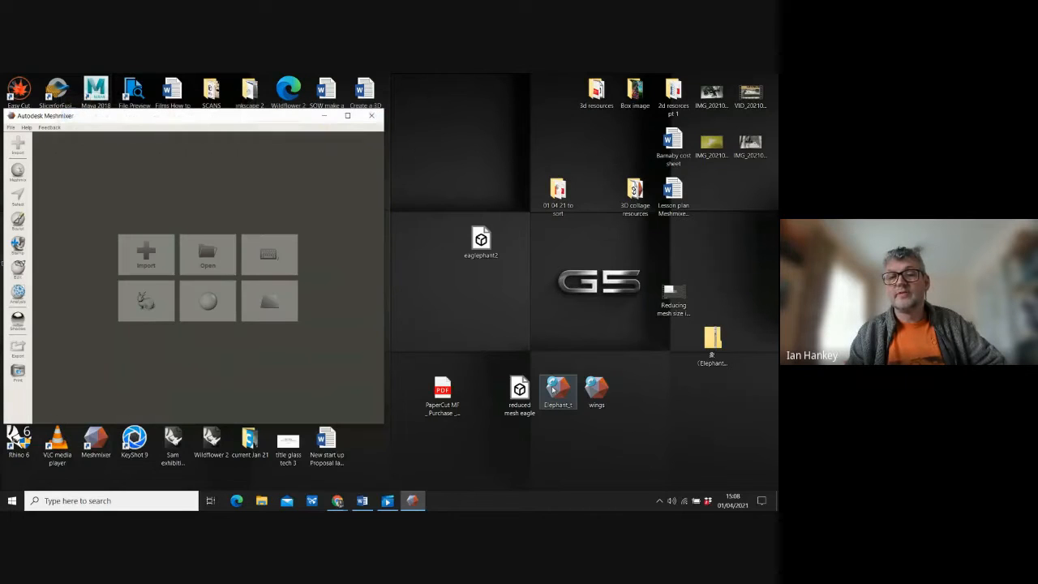
# Step: Move Elephant_t above wings on the desktop, and load the sample bunny in a maximised Meshmixer window
pyautogui.moveTo(553, 390); pyautogui.dragTo(591, 341)
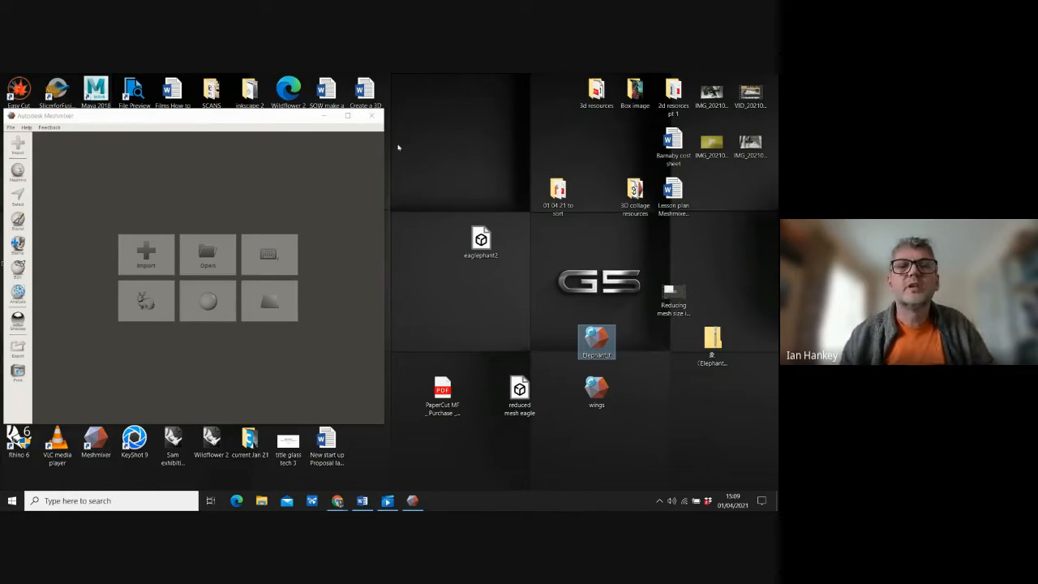
pyautogui.click(347, 118)
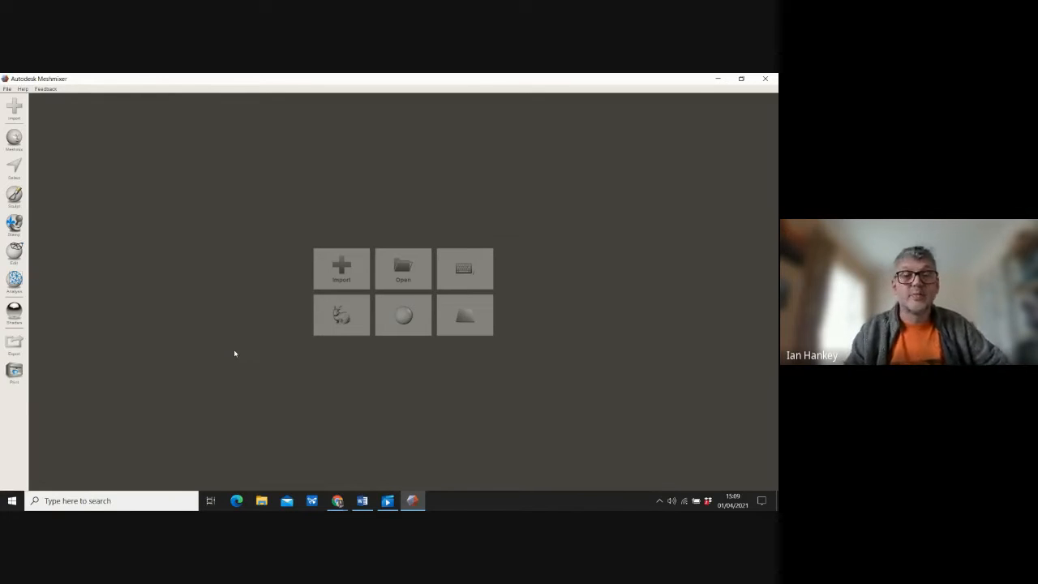
pyautogui.click(342, 321)
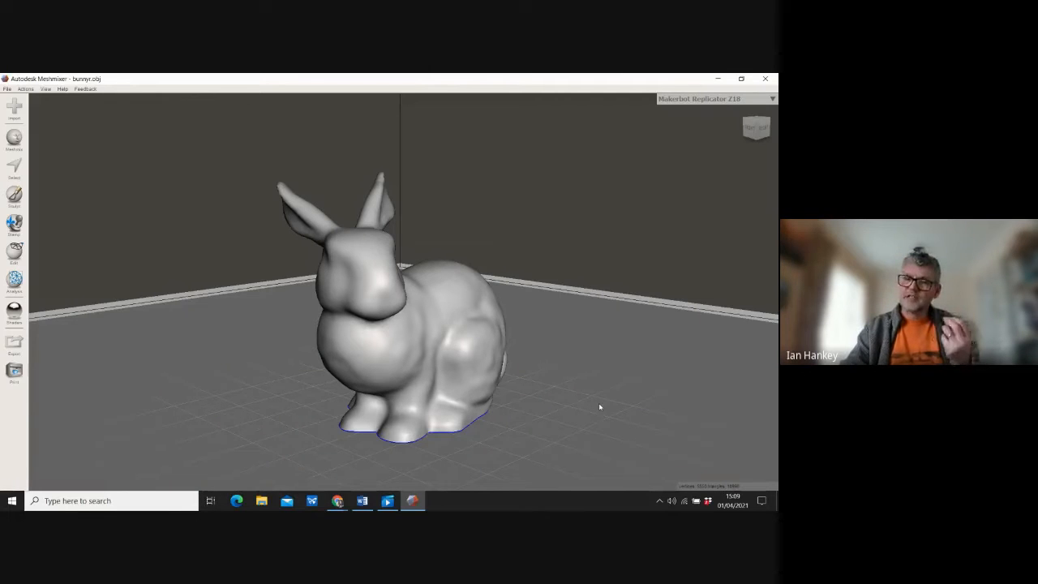
# Step: Orbit around the bunny to examine its front, side, back and the print bed around it
pyautogui.moveTo(599, 406); pyautogui.dragTo(141, 380, button='right')
pyautogui.moveTo(531, 400); pyautogui.dragTo(404, 424, button='right')
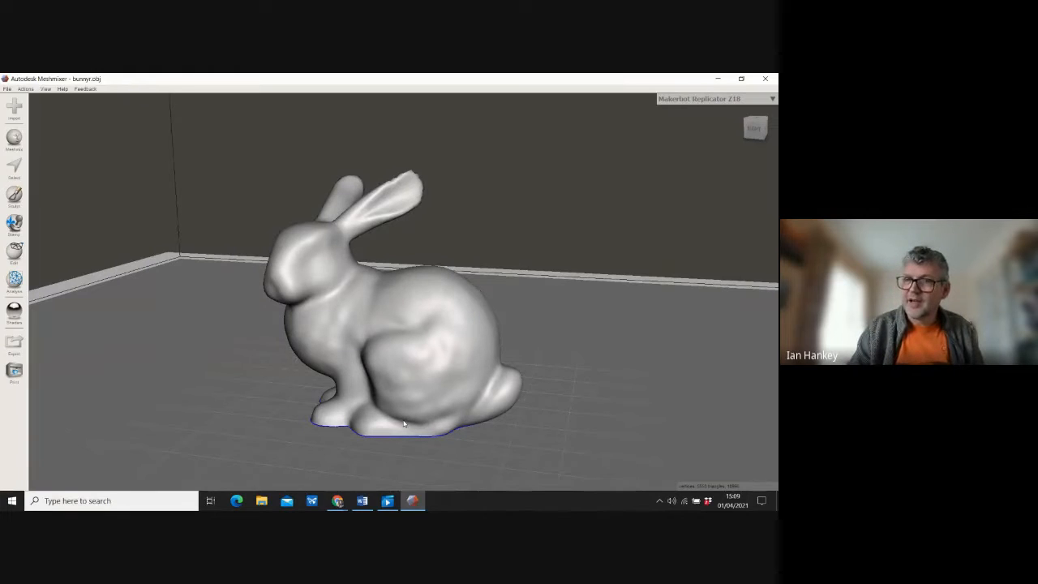
pyautogui.moveTo(598, 391); pyautogui.dragTo(140, 389, button='right')
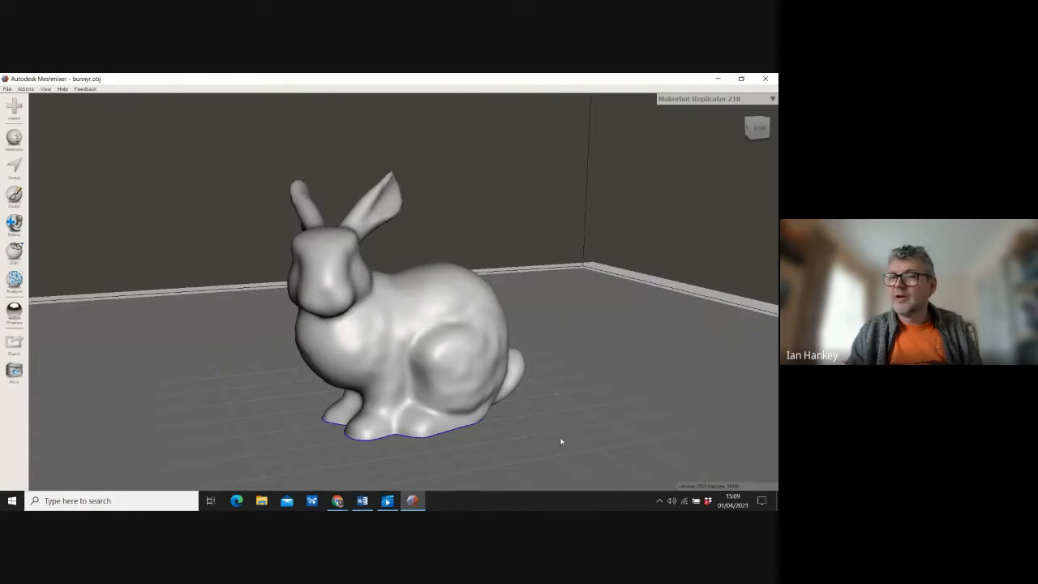
pyautogui.moveTo(561, 441); pyautogui.dragTo(533, 436, button='right')
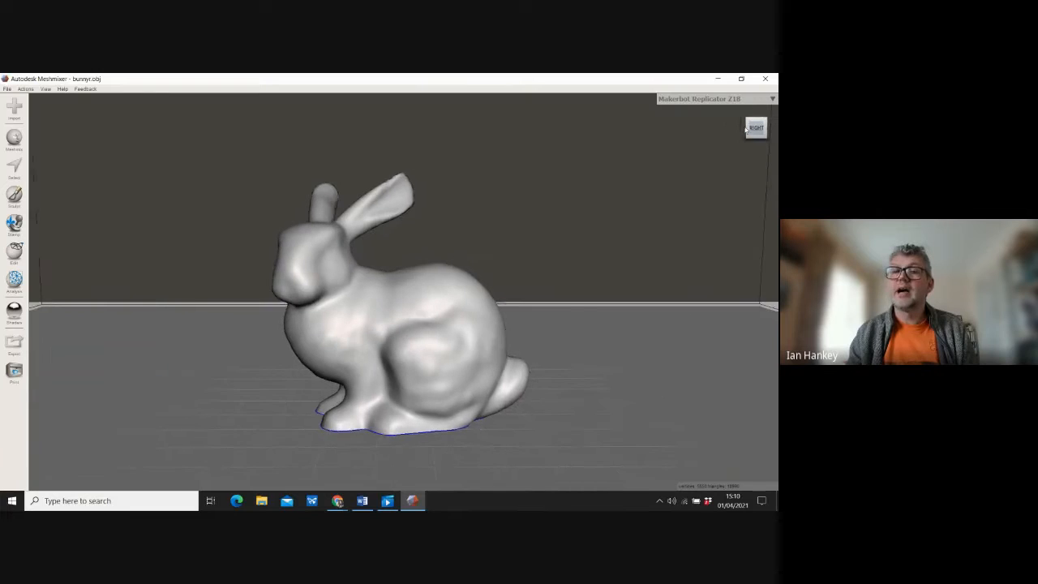
pyautogui.moveTo(756, 129); pyautogui.dragTo(714, 135)
pyautogui.moveTo(714, 136); pyautogui.dragTo(761, 139, button='right')
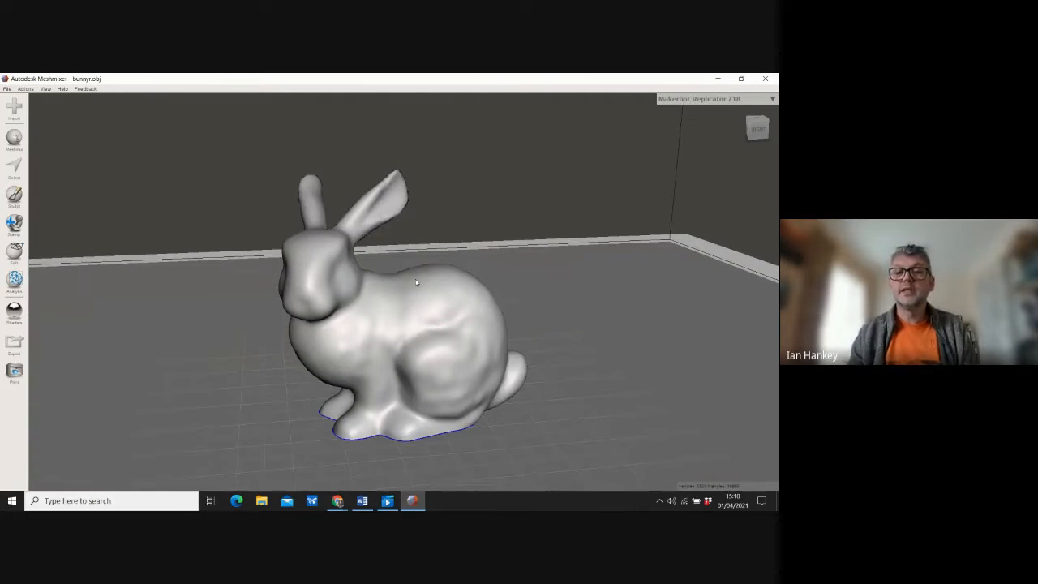
pyautogui.moveTo(543, 335); pyautogui.dragTo(570, 415, button='right')
pyautogui.scroll(-8, 422, 365)
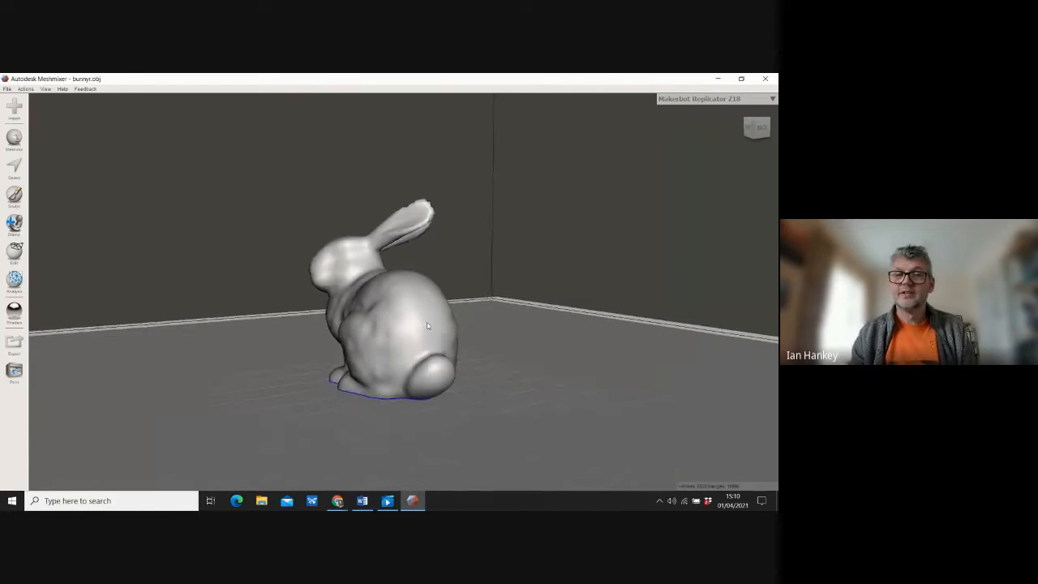
pyautogui.moveTo(341, 363); pyautogui.dragTo(403, 390, button='right')
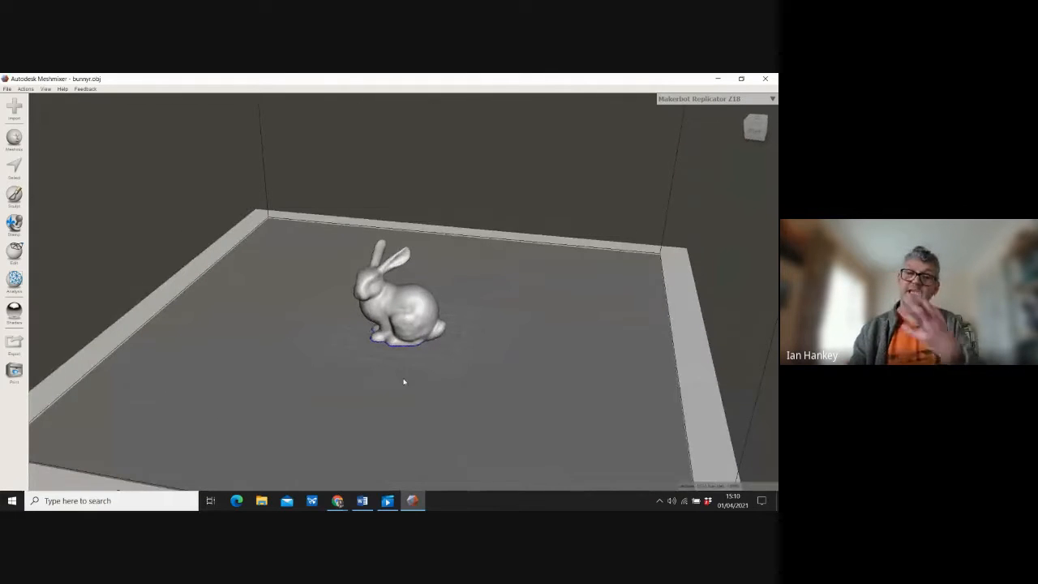
# Step: Examine the bunny close up and from a distance, zooming, panning and orbiting the view
pyautogui.scroll(-3, 428, 351)
pyautogui.scroll(6, 410, 362)
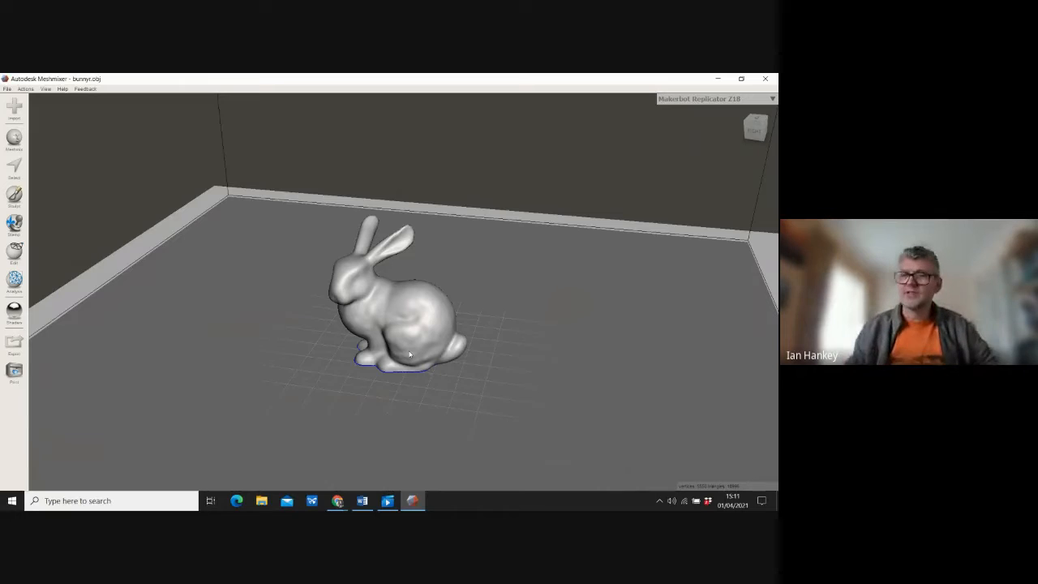
pyautogui.moveTo(260, 334); pyautogui.dragTo(411, 361, button='right')
pyautogui.scroll(8, 411, 361)
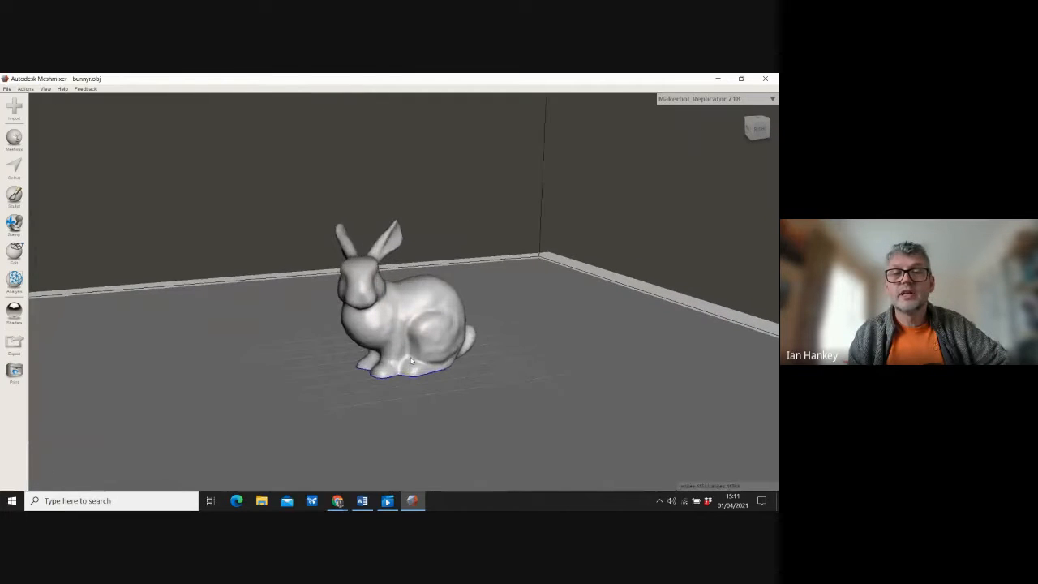
pyautogui.scroll(-2, 411, 361)
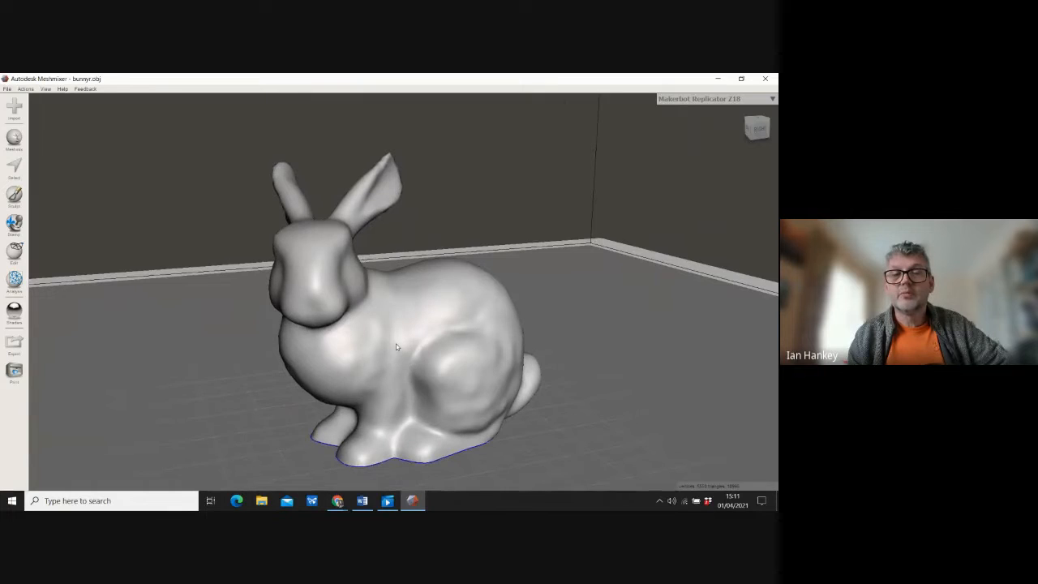
pyautogui.moveTo(395, 344); pyautogui.dragTo(364, 329, button='middle')
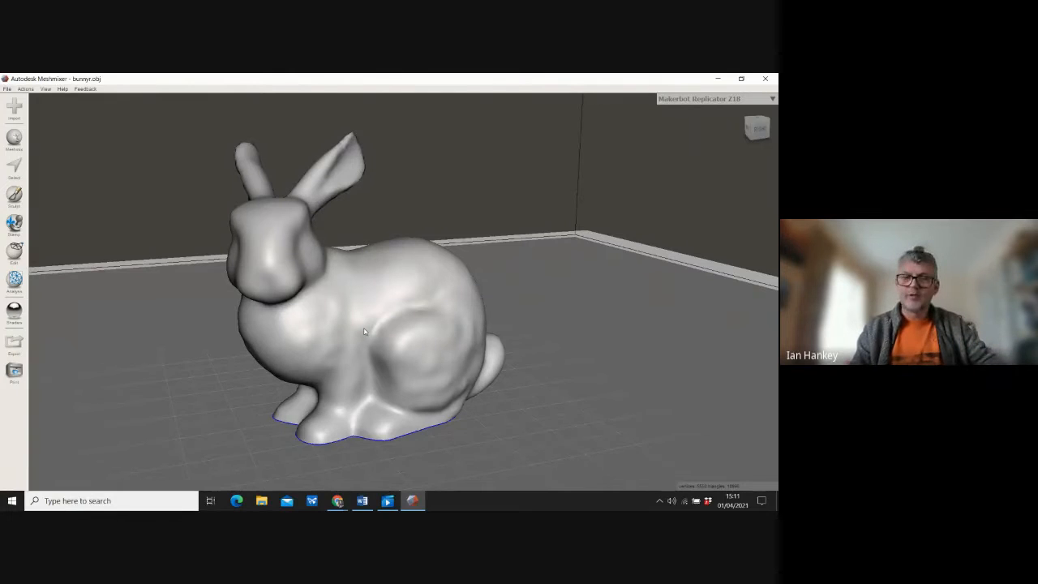
pyautogui.moveTo(364, 330); pyautogui.dragTo(398, 317, button='middle')
pyautogui.moveTo(396, 317); pyautogui.dragTo(449, 309, button='right')
pyautogui.scroll(-3, 421, 313)
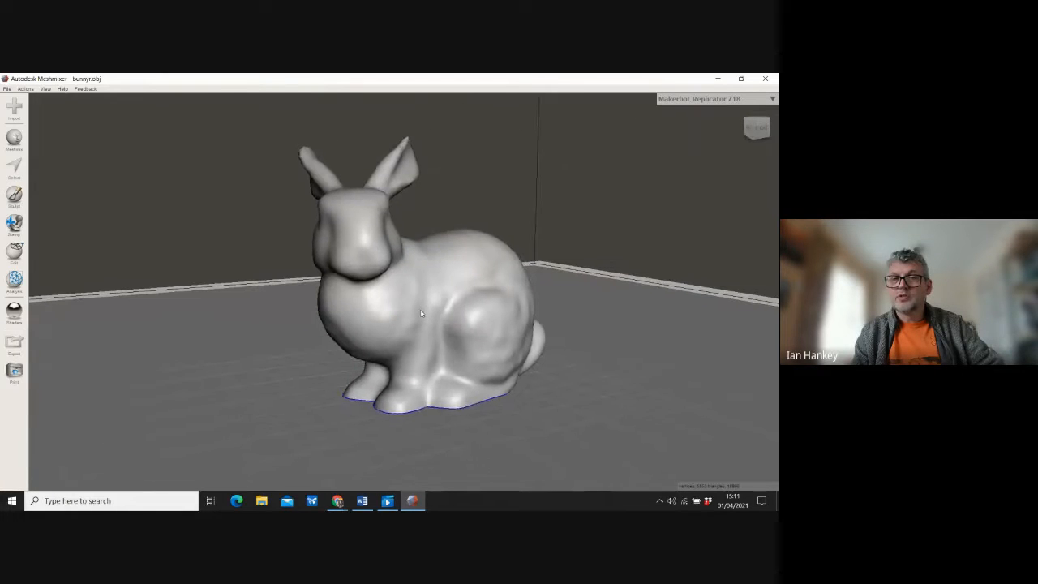
pyautogui.scroll(-4, 421, 313)
pyautogui.scroll(5, 420, 313)
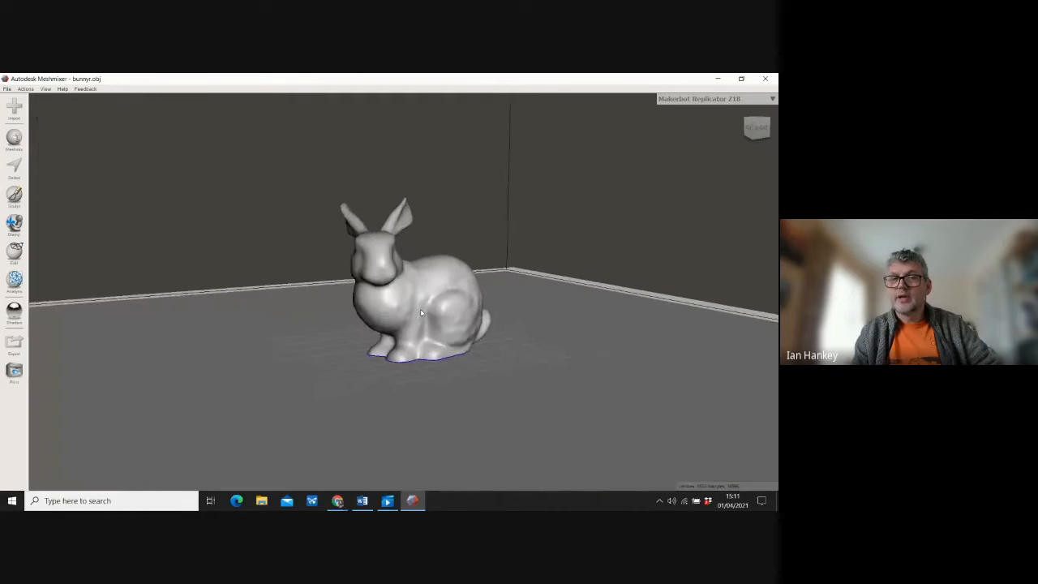
pyautogui.scroll(-2, 420, 309)
pyautogui.scroll(2, 420, 309)
pyautogui.scroll(-2, 420, 309)
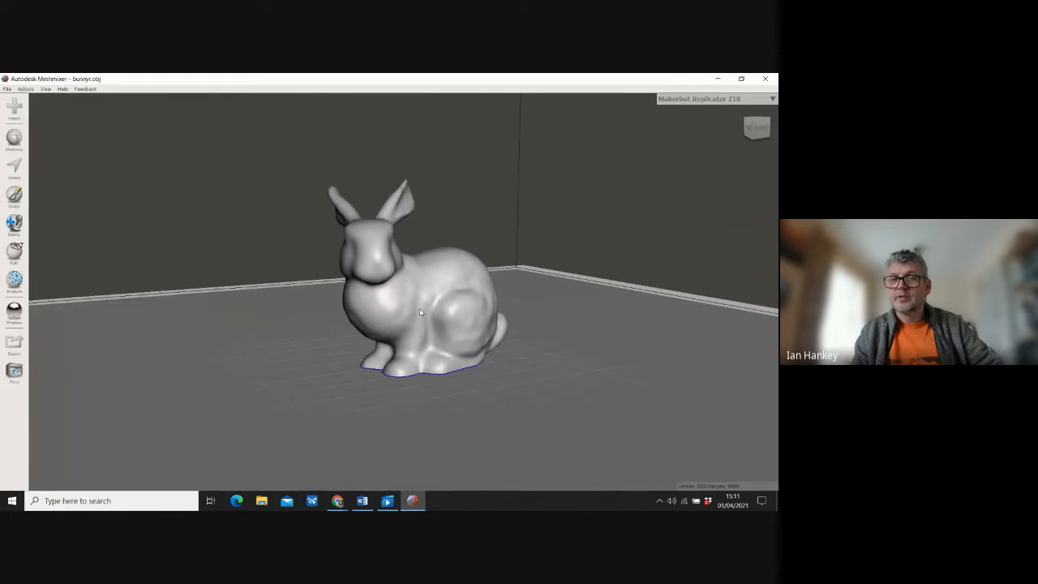
pyautogui.moveTo(441, 280); pyautogui.dragTo(399, 270, button='middle')
pyautogui.moveTo(465, 290); pyautogui.dragTo(391, 355, button='right')
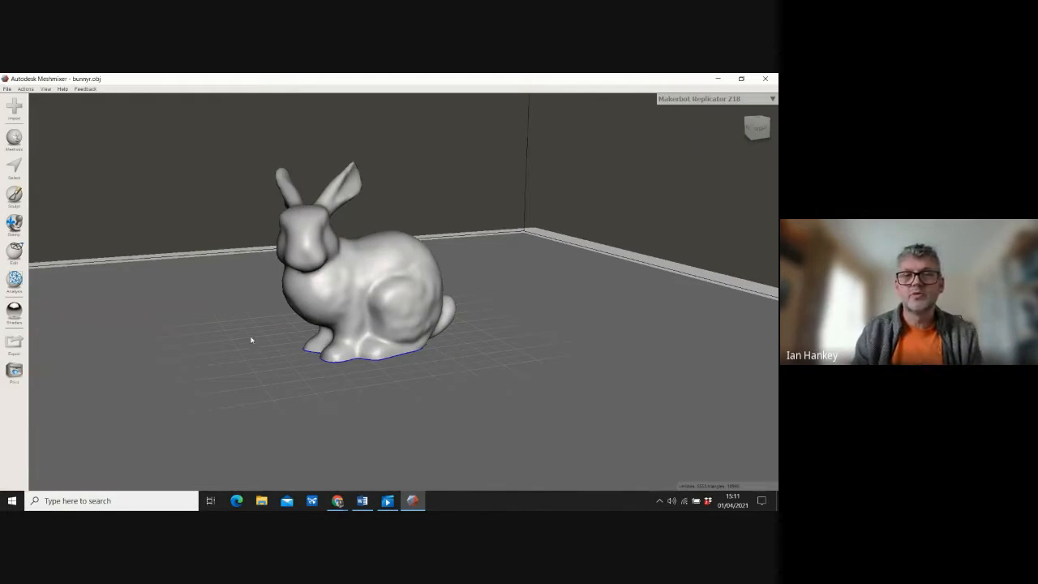
pyautogui.scroll(1, 242, 181)
pyautogui.scroll(-1, 242, 181)
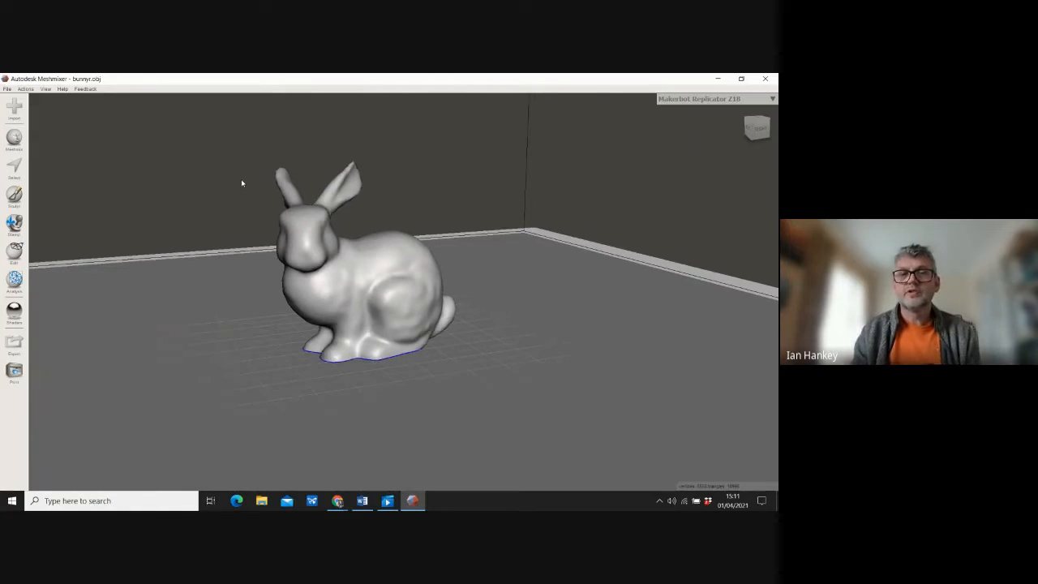
pyautogui.scroll(1, 242, 181)
pyautogui.scroll(-1, 240, 180)
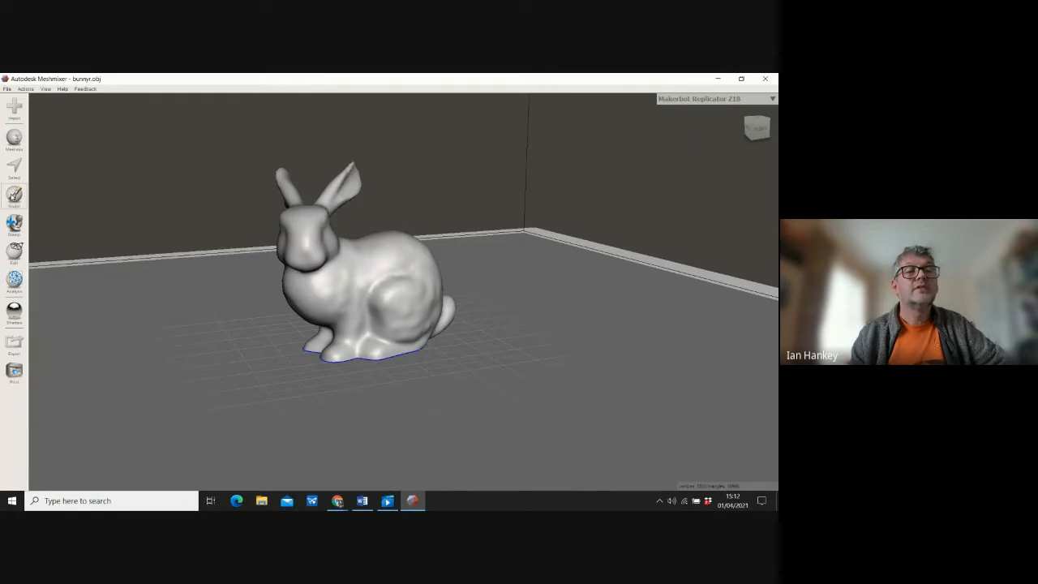
# Step: Start sculpting with brush size and strength at about 45, and choose the Inflate brush
pyautogui.click(14, 195)
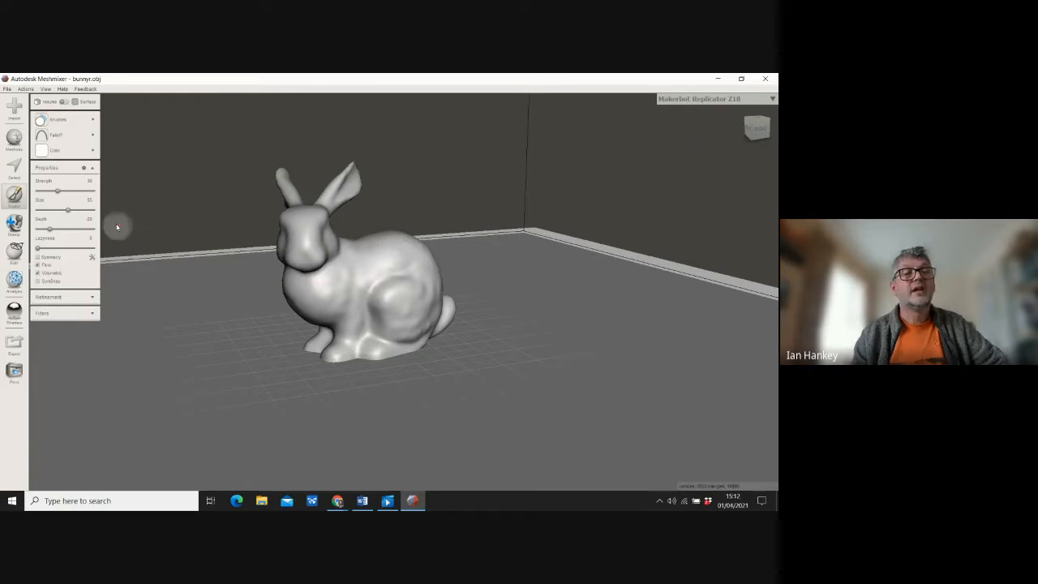
pyautogui.moveTo(67, 211); pyautogui.dragTo(74, 211)
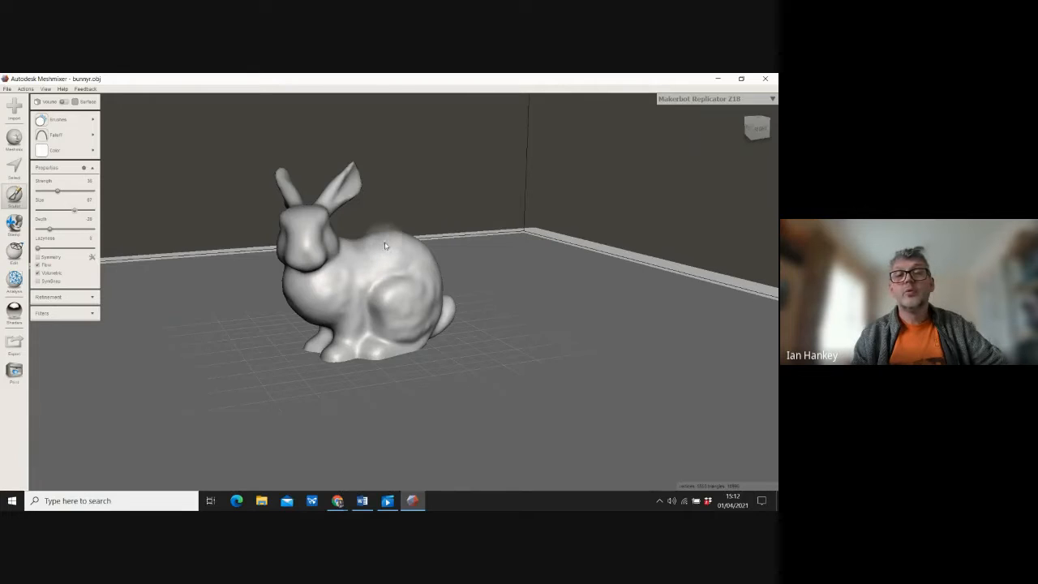
pyautogui.moveTo(79, 212); pyautogui.dragTo(87, 211)
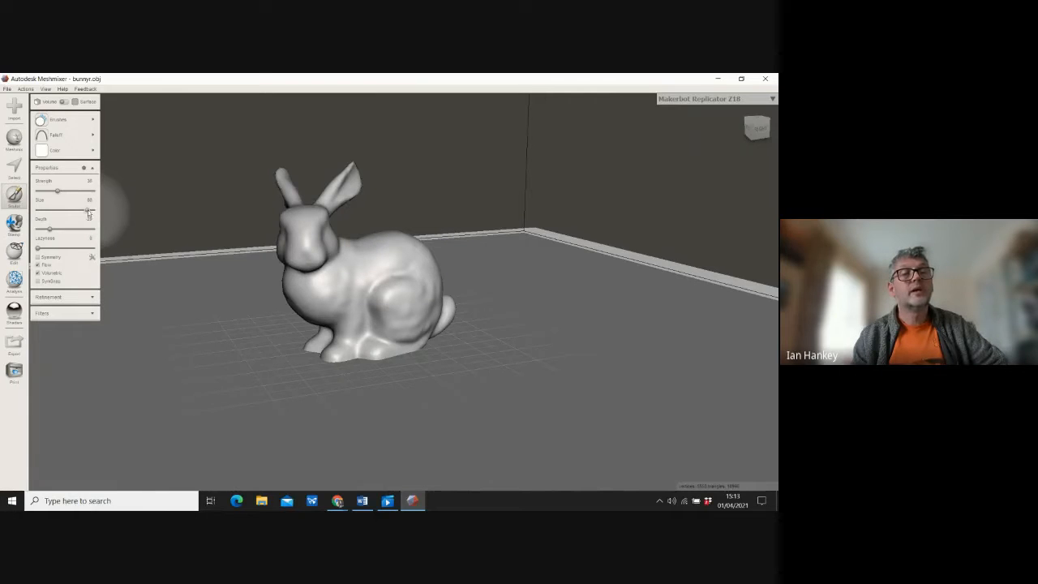
pyautogui.moveTo(89, 213); pyautogui.dragTo(38, 210)
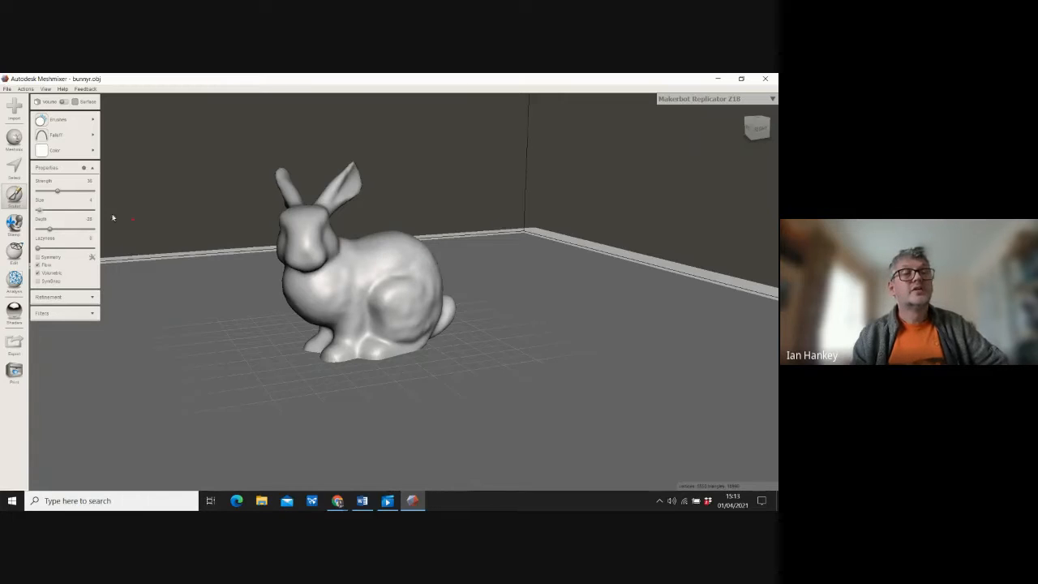
pyautogui.moveTo(39, 212); pyautogui.dragTo(64, 212)
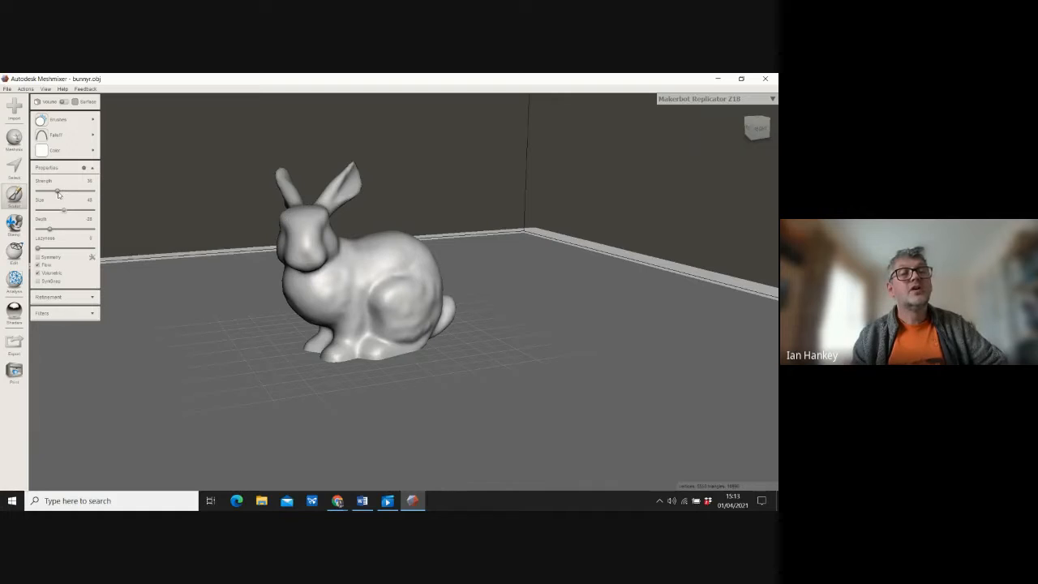
pyautogui.moveTo(58, 191); pyautogui.dragTo(65, 192)
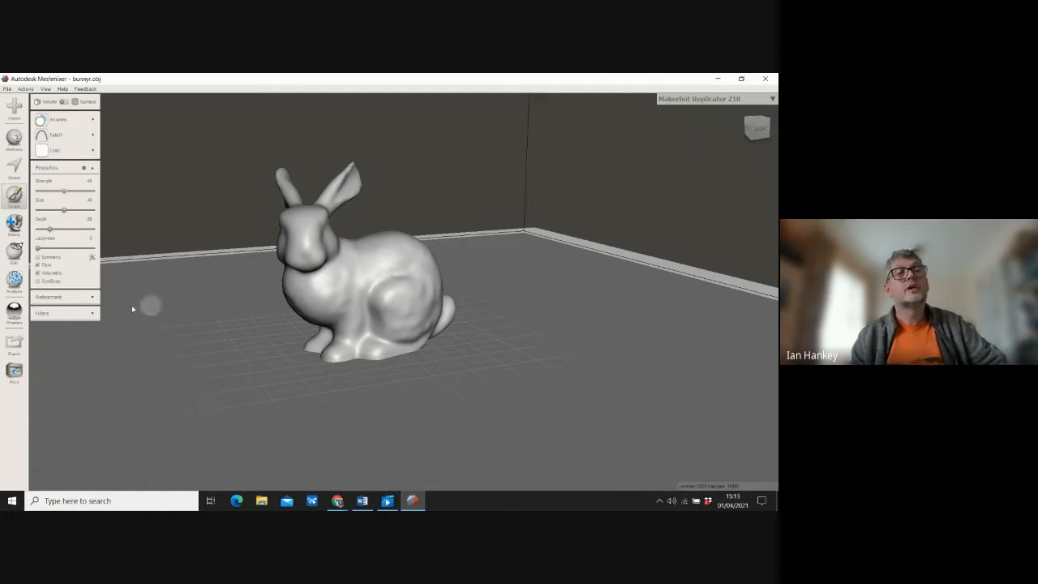
pyautogui.click(52, 121)
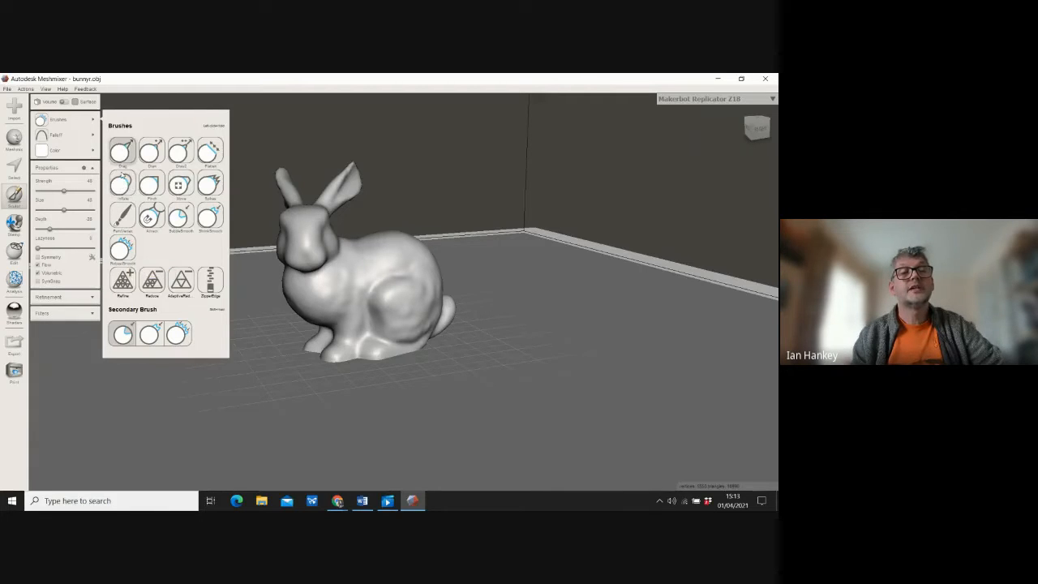
pyautogui.click(122, 186)
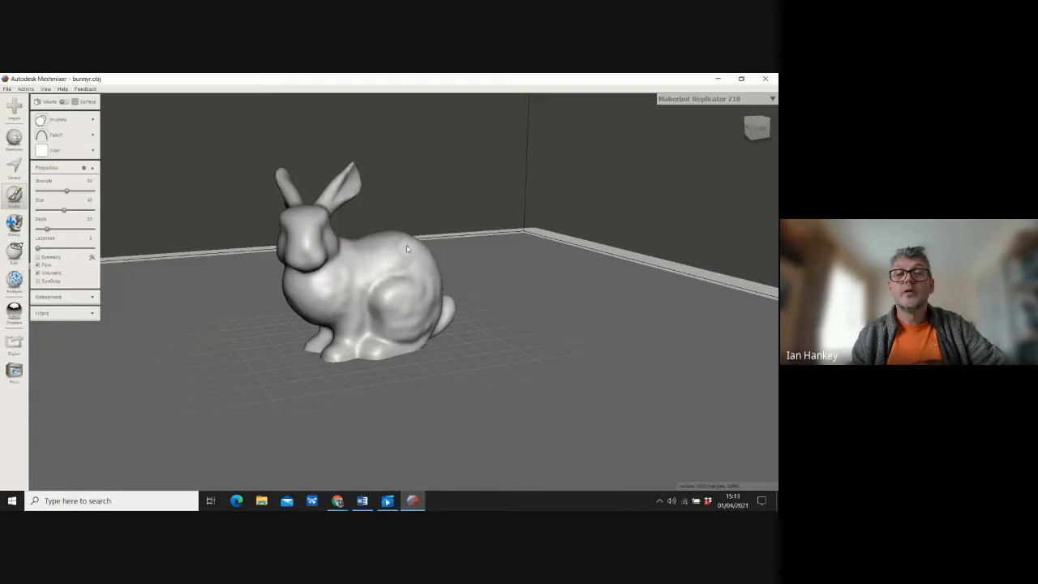
# Step: Inflate a cluster of small round bumps on the bunny's upper back
pyautogui.moveTo(407, 247); pyautogui.dragTo(423, 235)
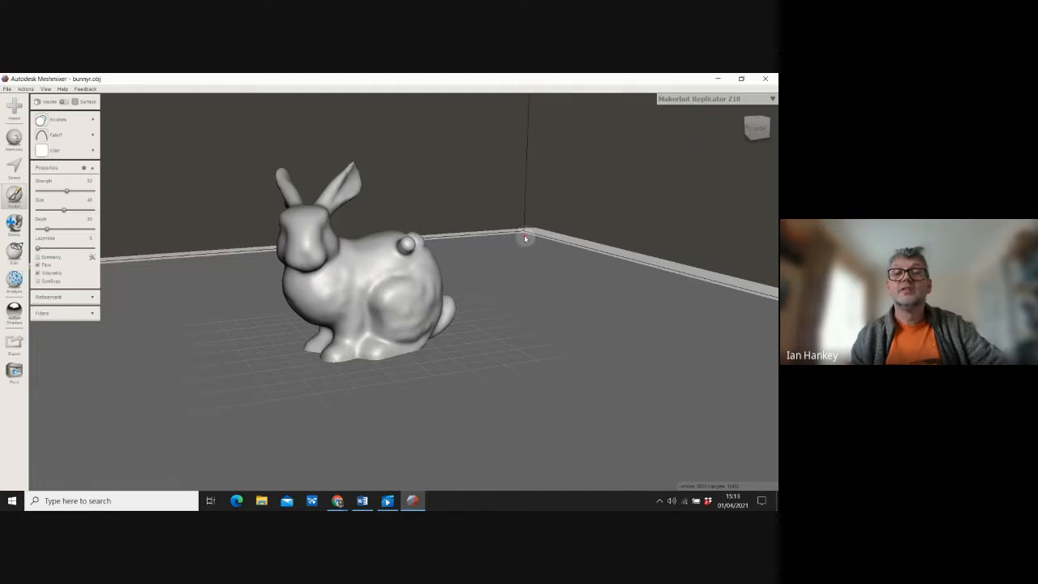
pyautogui.moveTo(530, 224); pyautogui.dragTo(415, 265, button='right')
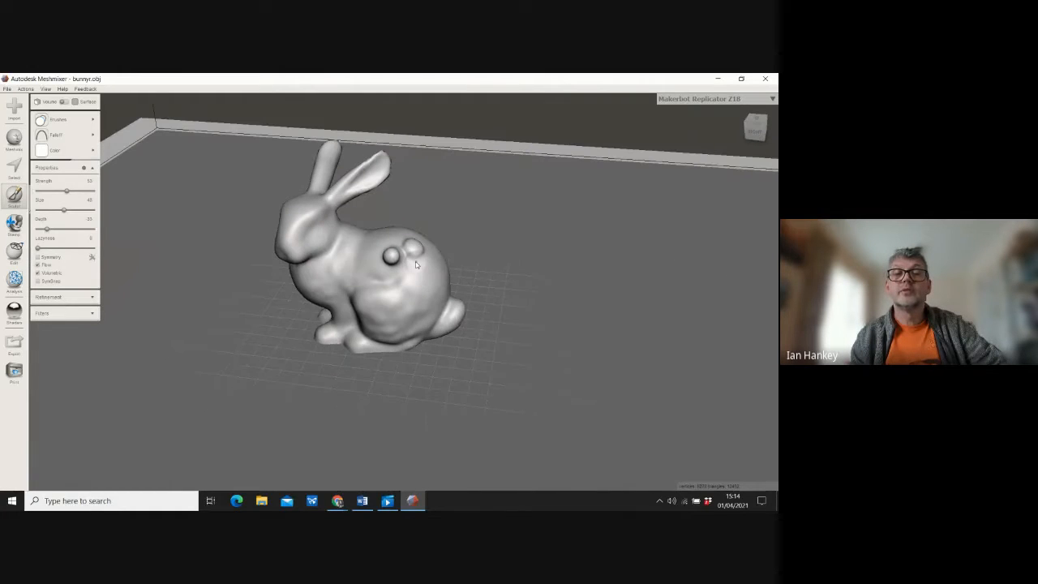
pyautogui.moveTo(415, 264)
pyautogui.mouseDown()
pyautogui.moveTo(397, 278)
pyautogui.moveTo(438, 260)
pyautogui.mouseUp()
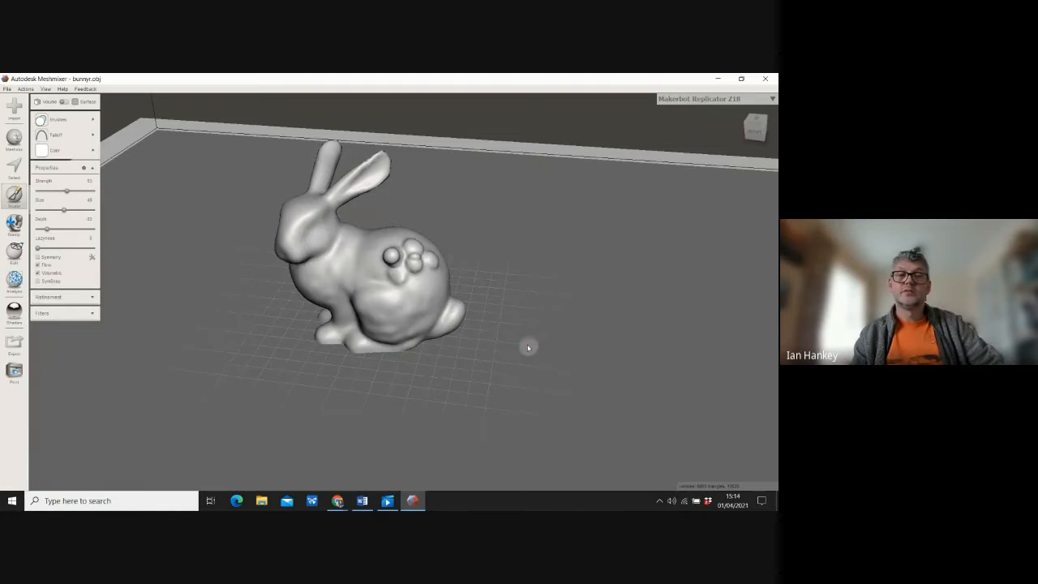
pyautogui.moveTo(528, 347)
pyautogui.mouseDown(button='right')
pyautogui.moveTo(529, 292)
pyautogui.moveTo(556, 300)
pyautogui.moveTo(551, 328)
pyautogui.moveTo(524, 333)
pyautogui.mouseUp(button='right')
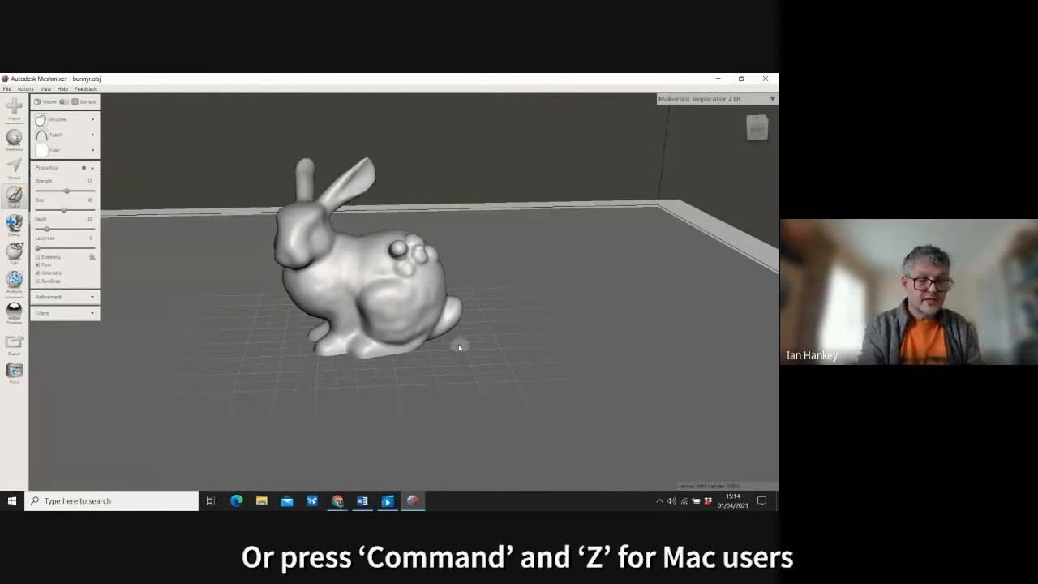
# Step: Undo all the inflated bumps on the bunny's back
pyautogui.hotkey('ctrl', 'z')
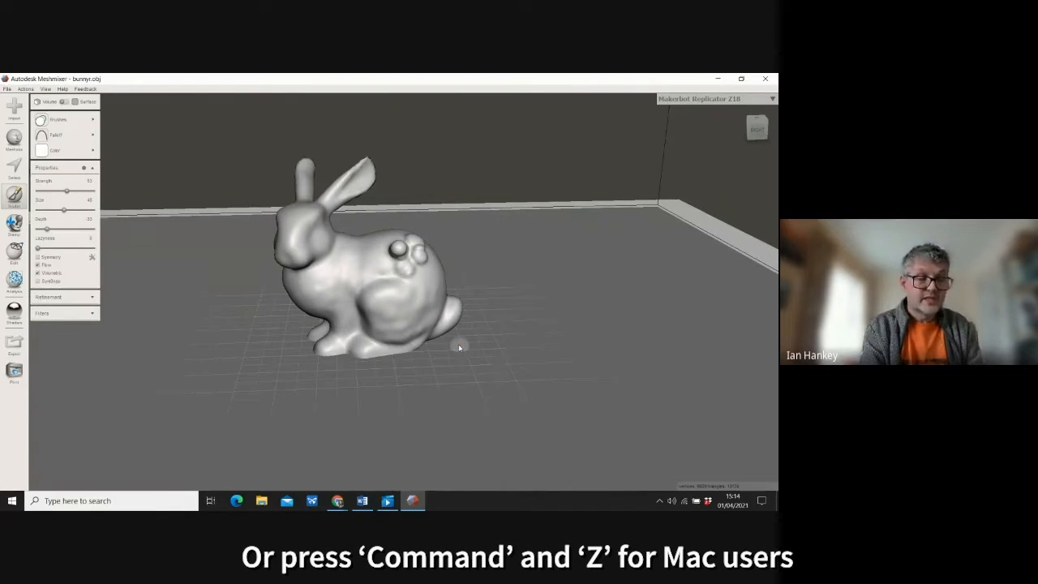
pyautogui.hotkey('ctrl', 'z')
pyautogui.hotkey('ctrl', 'z')
pyautogui.hotkey('ctrl', 'z')
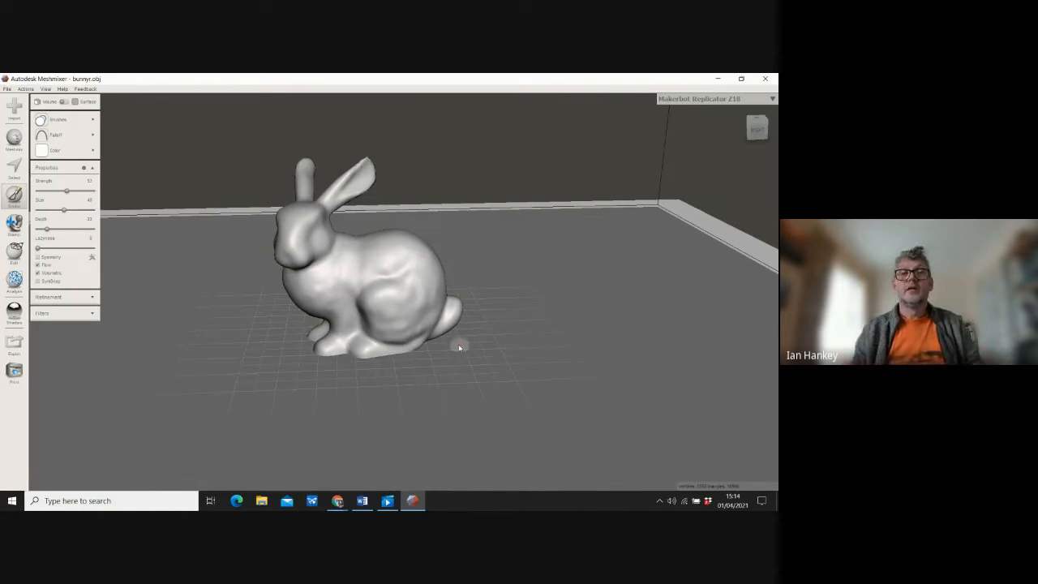
# Step: Inflate a single round bump on the rear of the bunny's back and view it close up
pyautogui.click(415, 256)
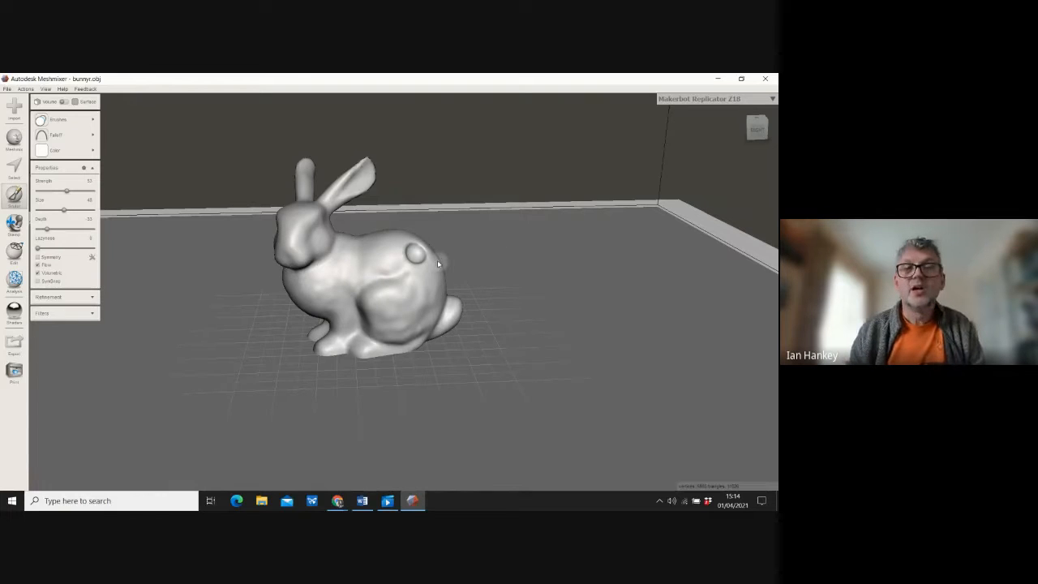
pyautogui.scroll(-2, 439, 262)
pyautogui.scroll(4, 430, 256)
pyautogui.scroll(5, 429, 255)
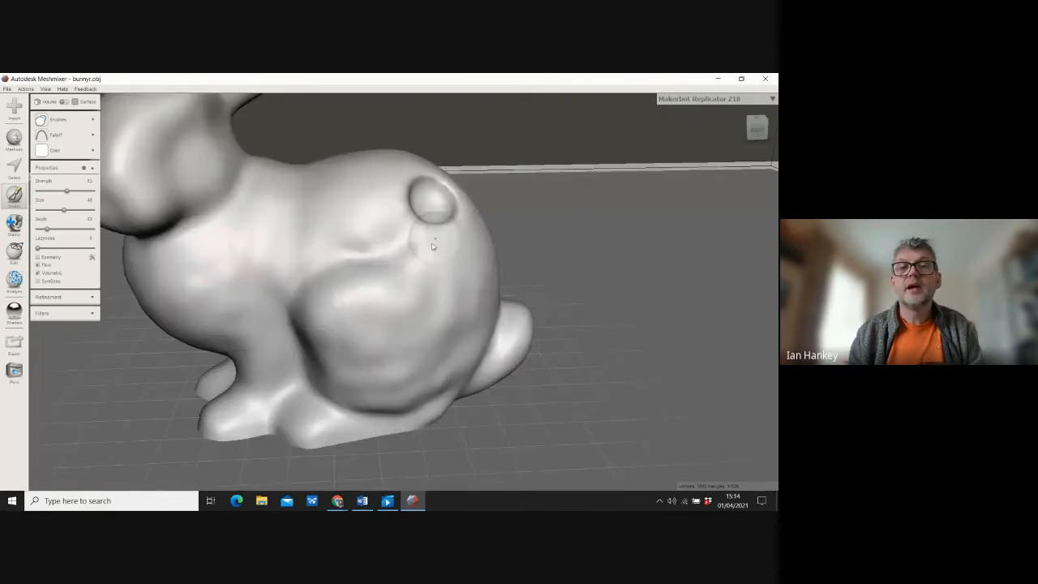
# Step: Reduce the brush size to about 25 and inflate small bumps around the lower half of the large bump on the bunny's back
pyautogui.click(394, 271)
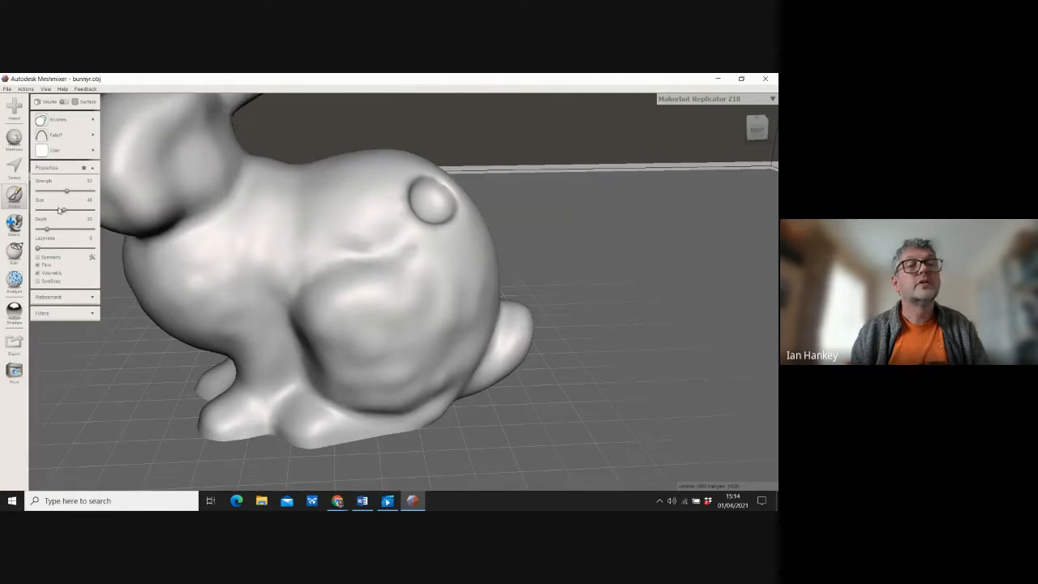
pyautogui.moveTo(63, 212); pyautogui.dragTo(51, 212)
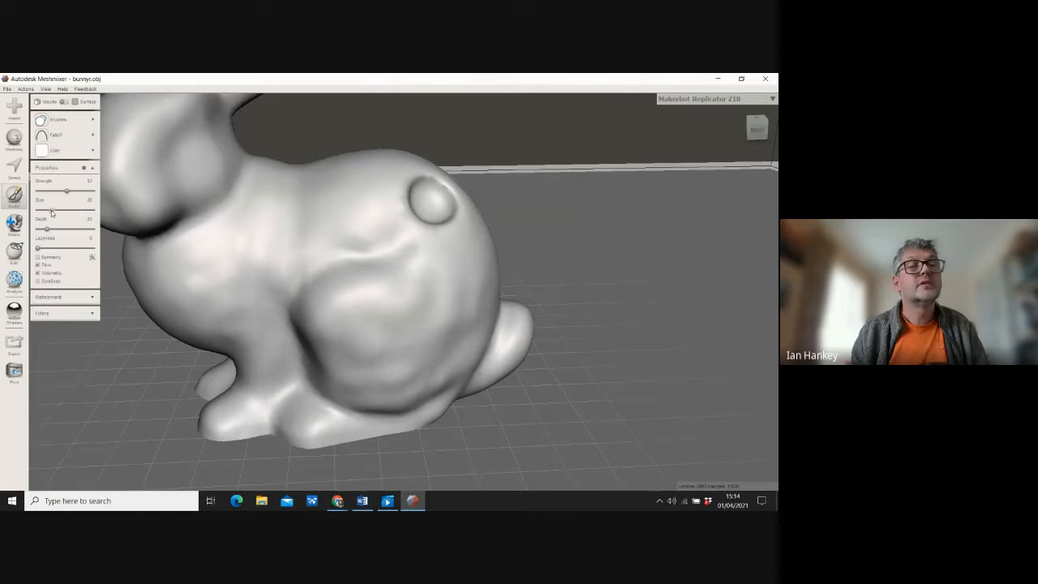
pyautogui.click(387, 195)
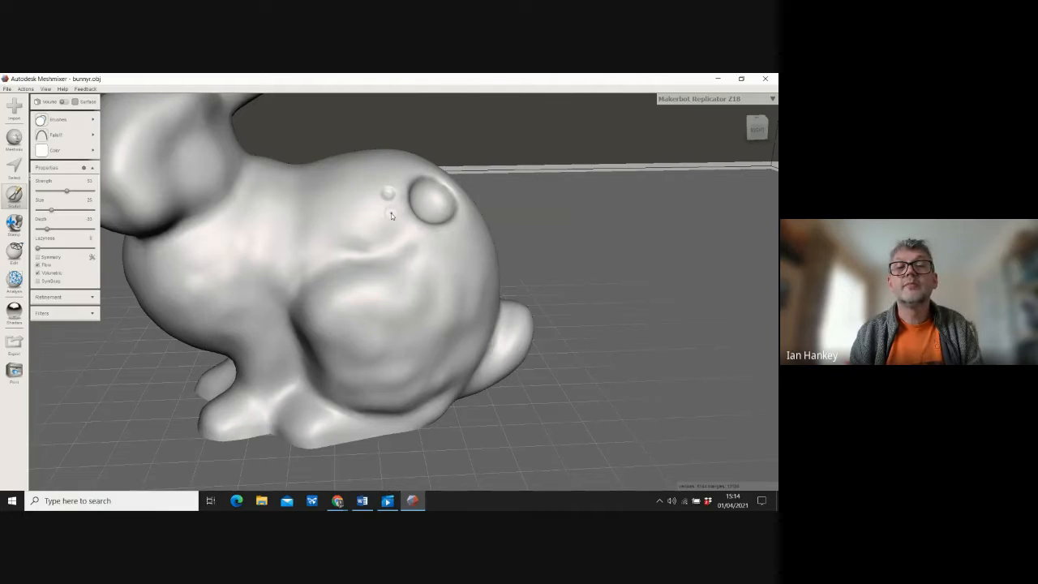
pyautogui.click(390, 210)
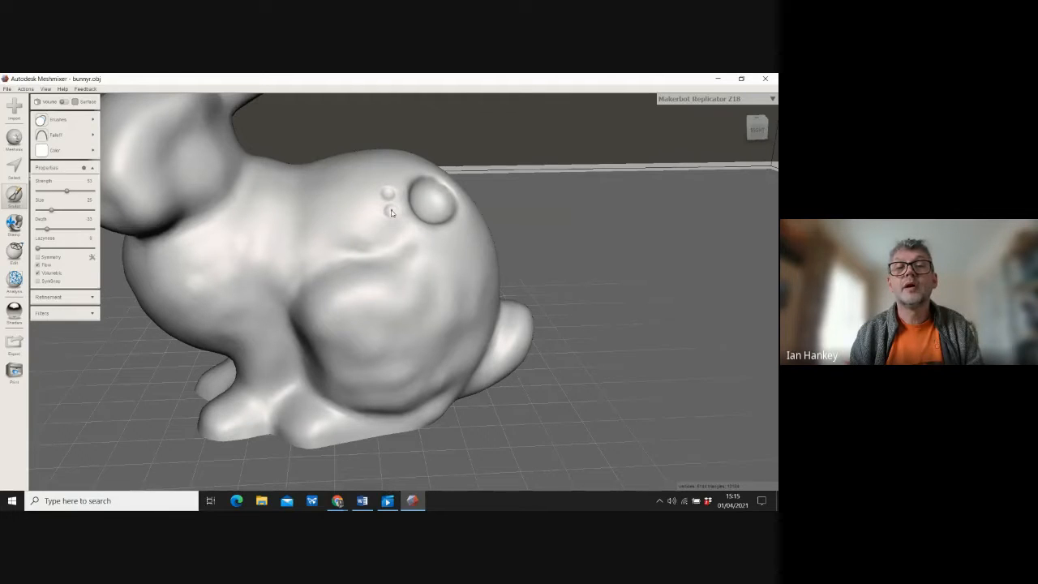
pyautogui.click(421, 239)
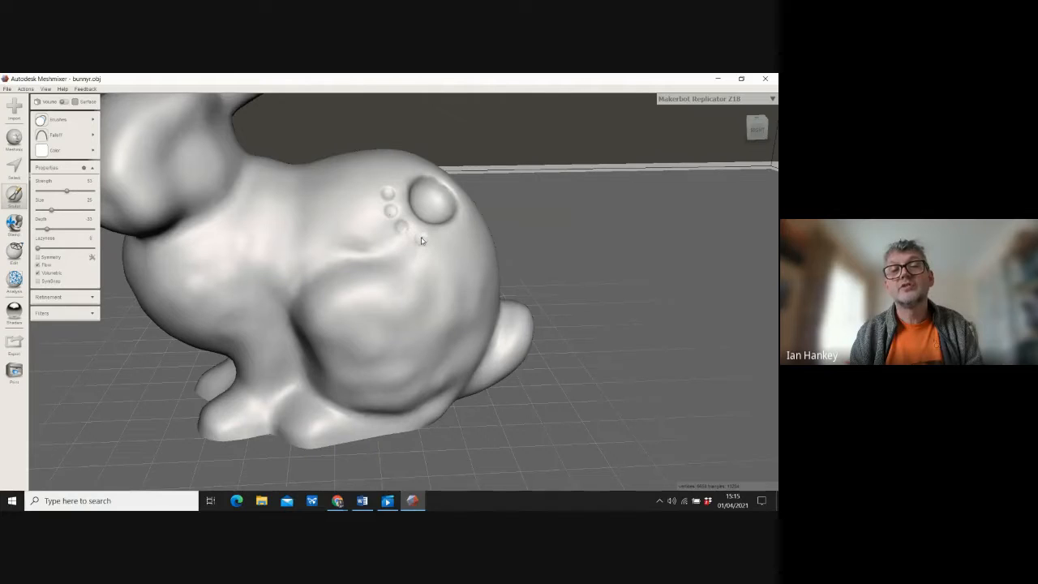
pyautogui.click(444, 238)
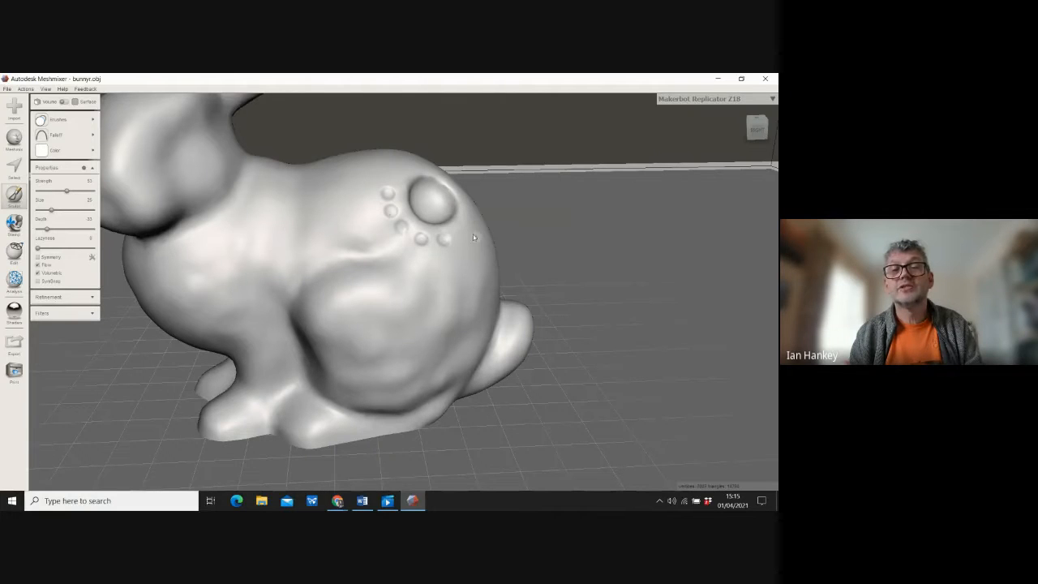
pyautogui.click(460, 233)
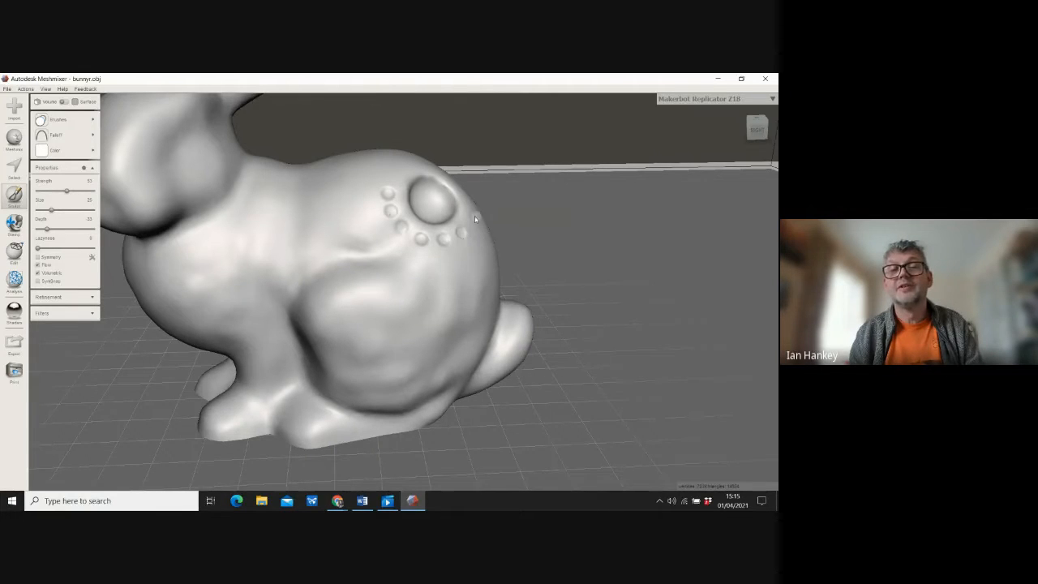
pyautogui.click(473, 217)
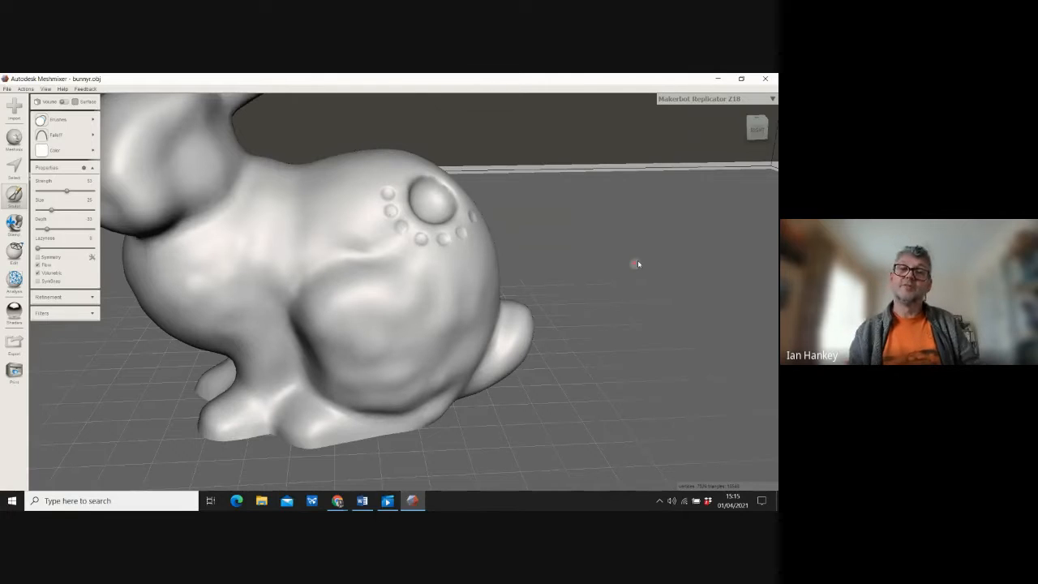
# Step: Complete the ring with more small inflated bumps around the upper side of the large bump and inspect it from above
pyautogui.click(395, 175)
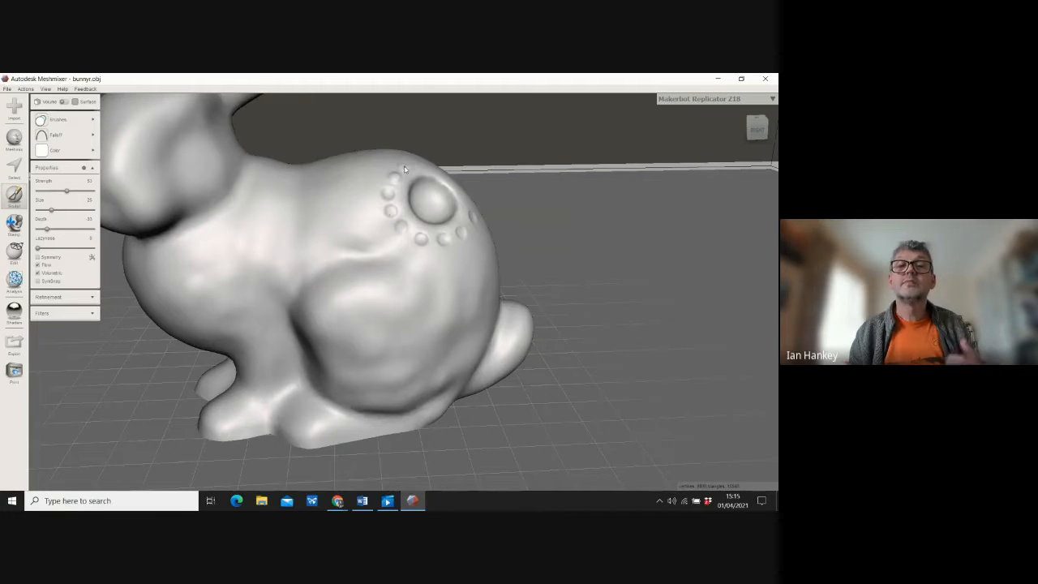
pyautogui.click(404, 168)
pyautogui.click(421, 167)
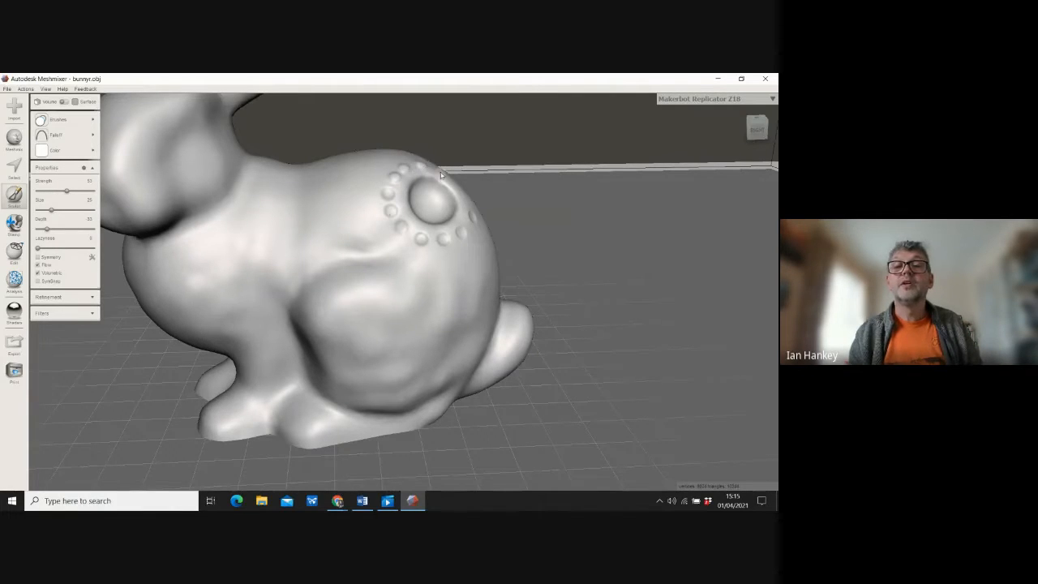
pyautogui.click(437, 169)
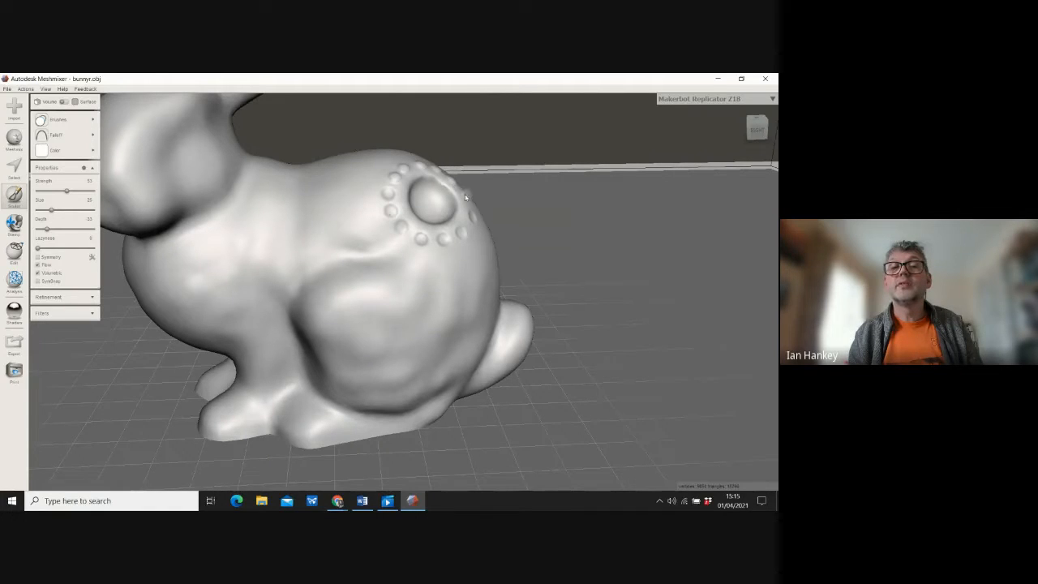
pyautogui.click(474, 209)
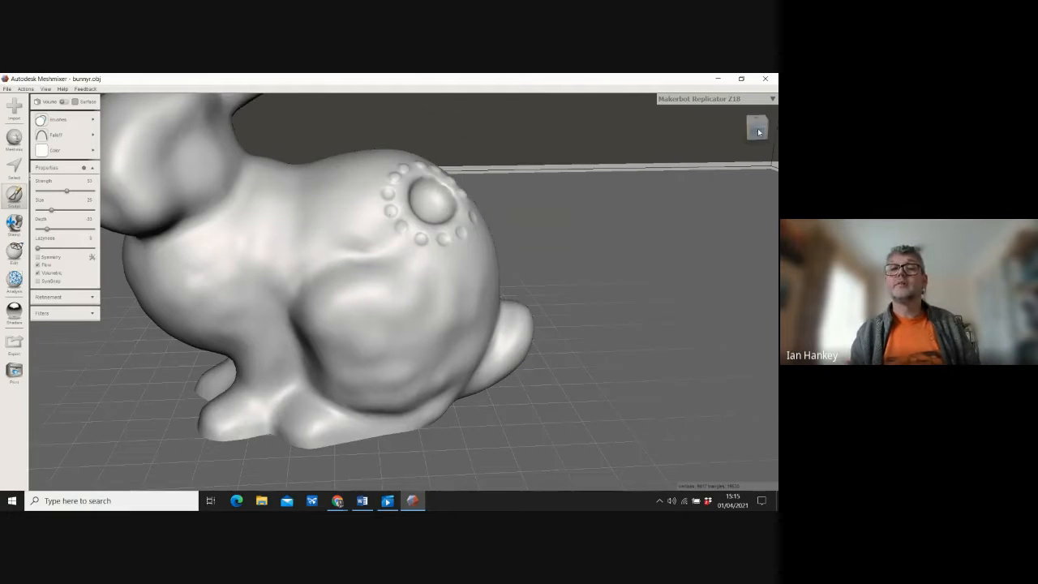
pyautogui.moveTo(755, 124); pyautogui.dragTo(612, 192)
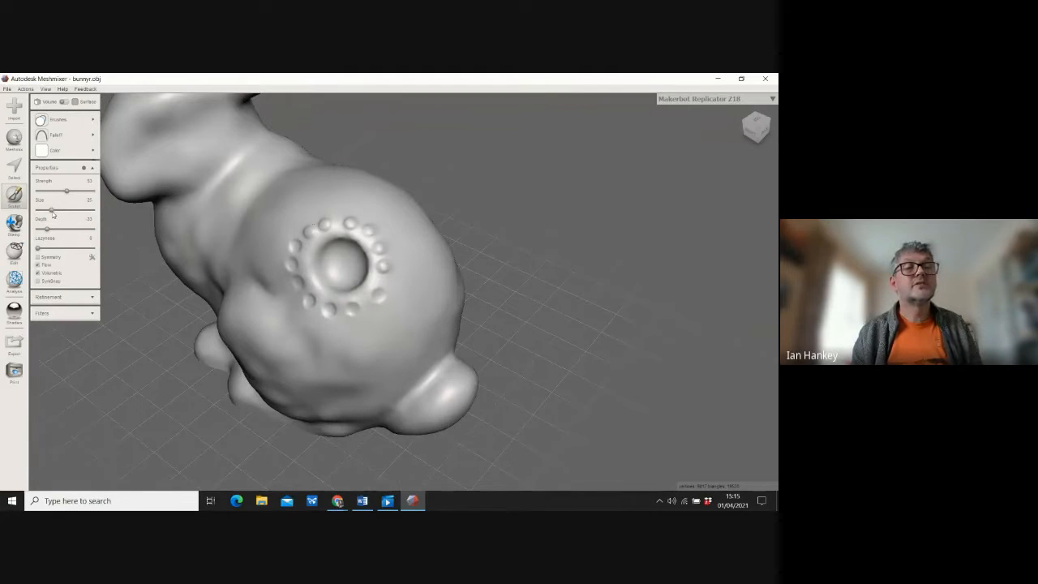
# Step: Enlarge the Inflate brush to about 55 and inflate large bumps outside the ring, trying a low and a high strength
pyautogui.moveTo(52, 210); pyautogui.dragTo(67, 211)
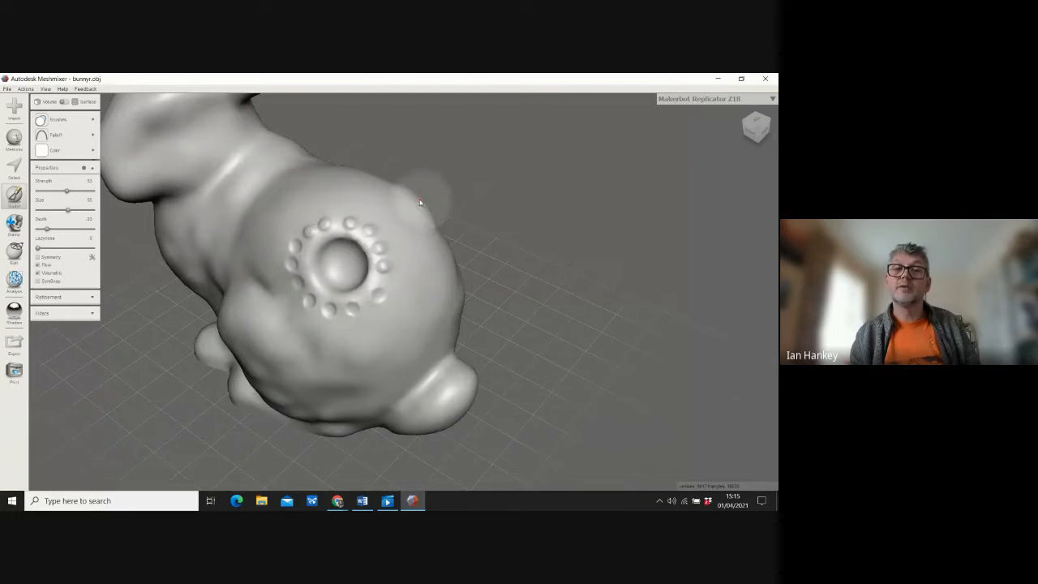
pyautogui.click(419, 199)
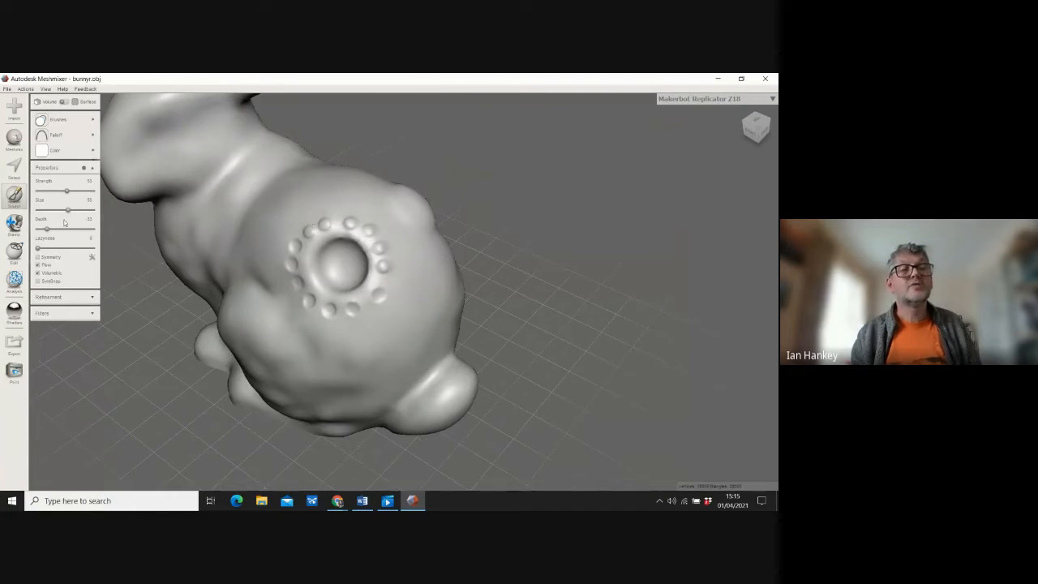
pyautogui.moveTo(67, 192); pyautogui.dragTo(65, 193)
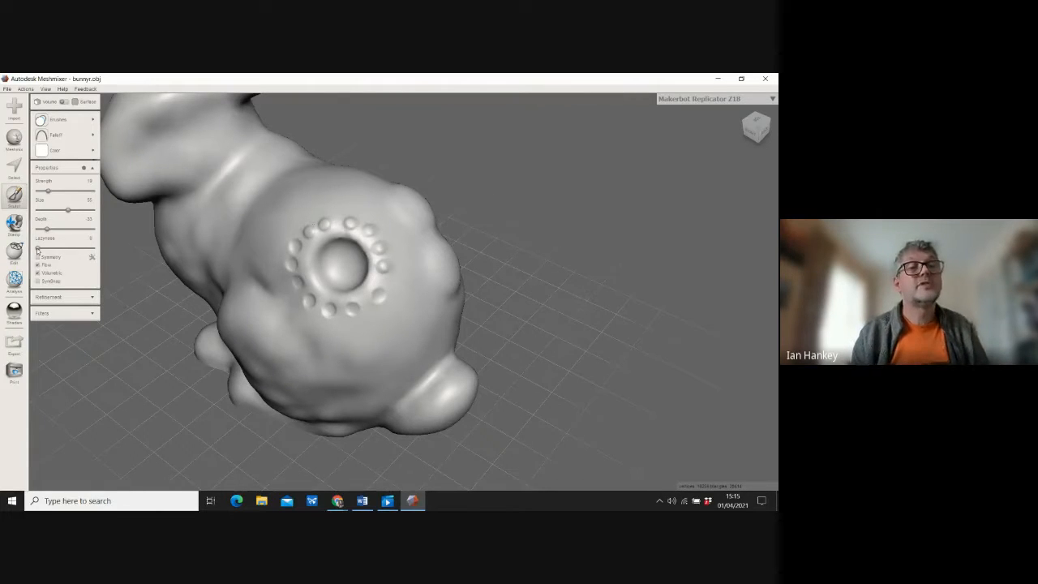
pyautogui.moveTo(48, 190); pyautogui.dragTo(91, 193)
pyautogui.click(350, 172)
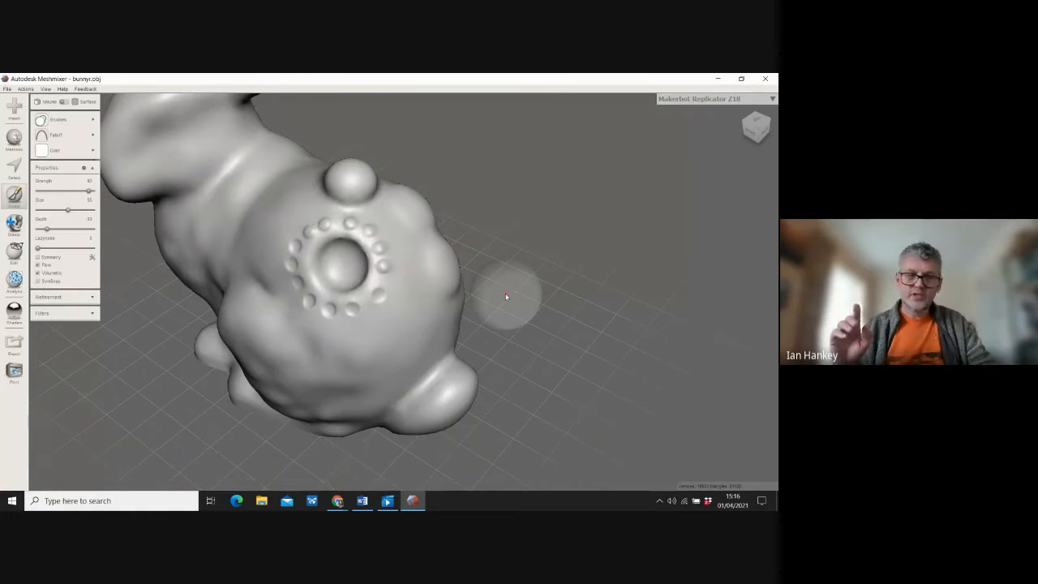
# Step: Undo the large inflated bumps outside the ring on the bunny's back
pyautogui.hotkey('ctrl', 'z')
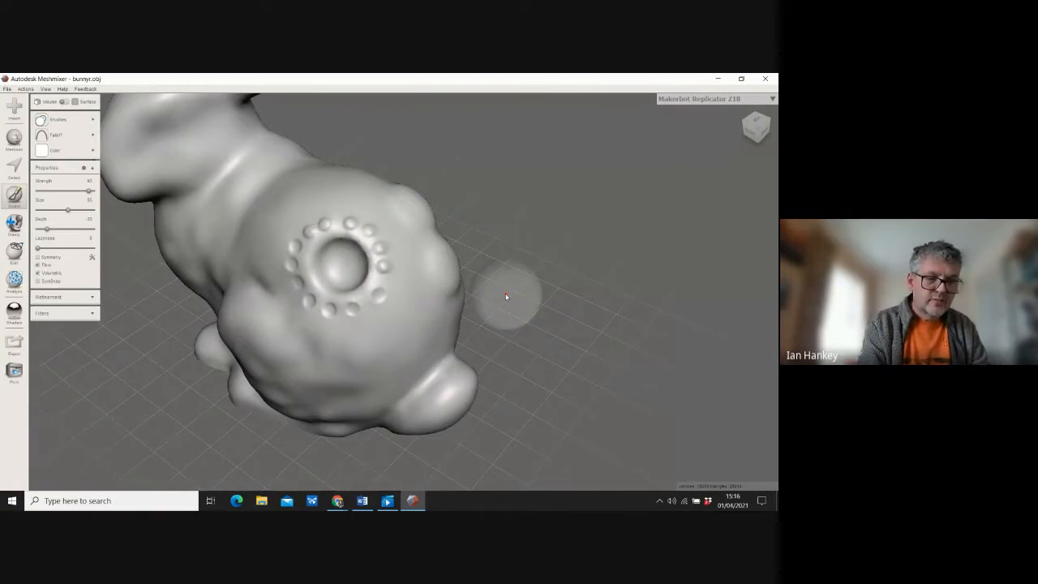
pyautogui.hotkey('ctrl', 'z')
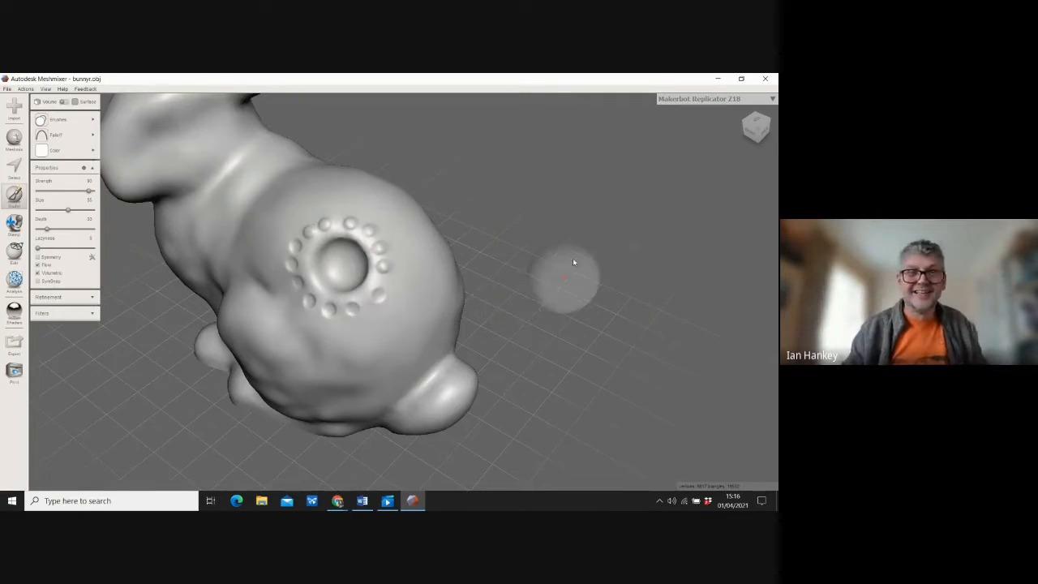
pyautogui.moveTo(758, 122); pyautogui.dragTo(776, 107)
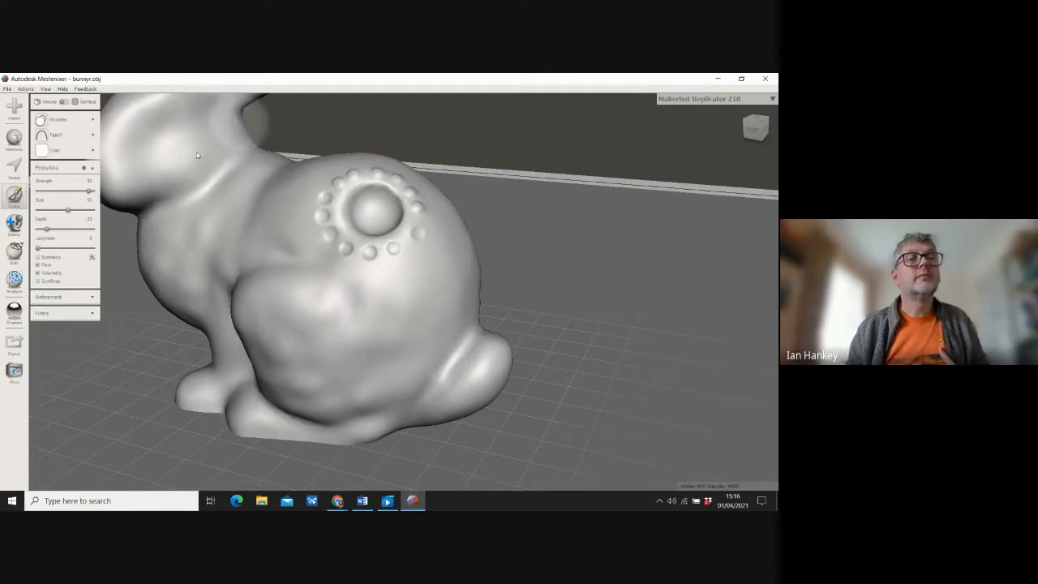
# Step: Choose the Drag brush and set its size to about 49
pyautogui.moveTo(65, 122)
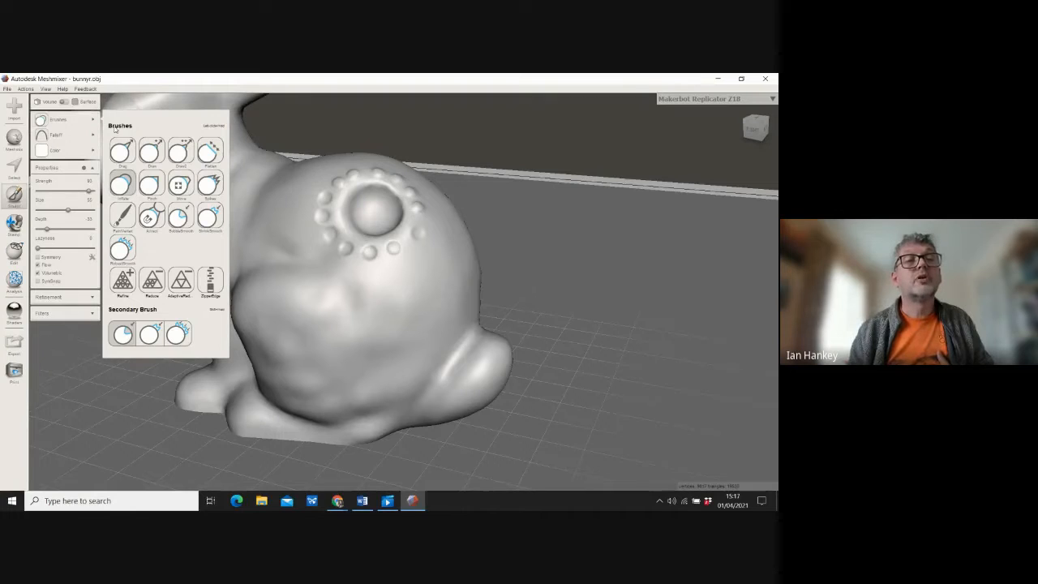
pyautogui.click(122, 158)
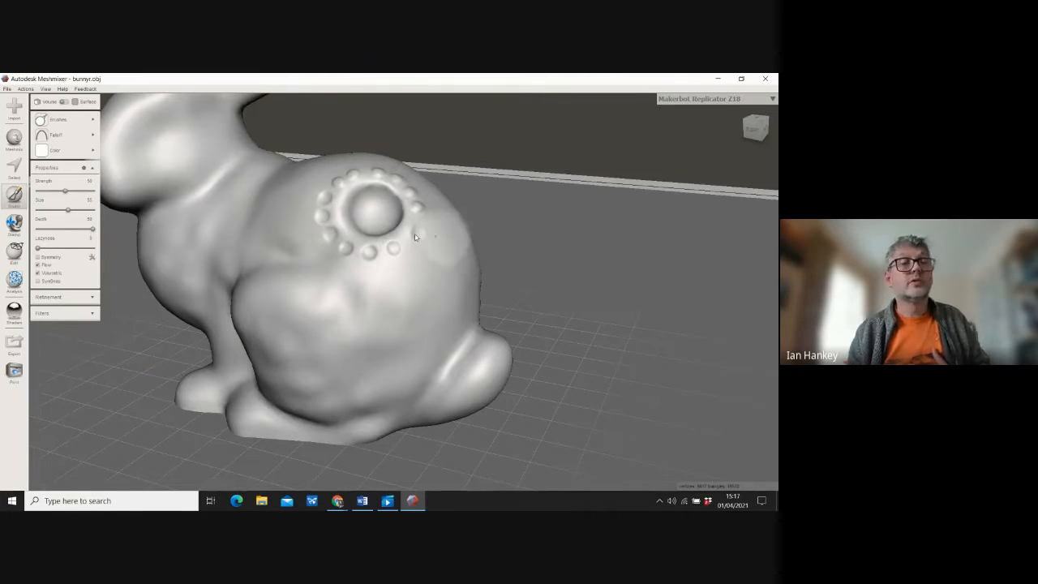
pyautogui.moveTo(75, 210); pyautogui.dragTo(64, 210)
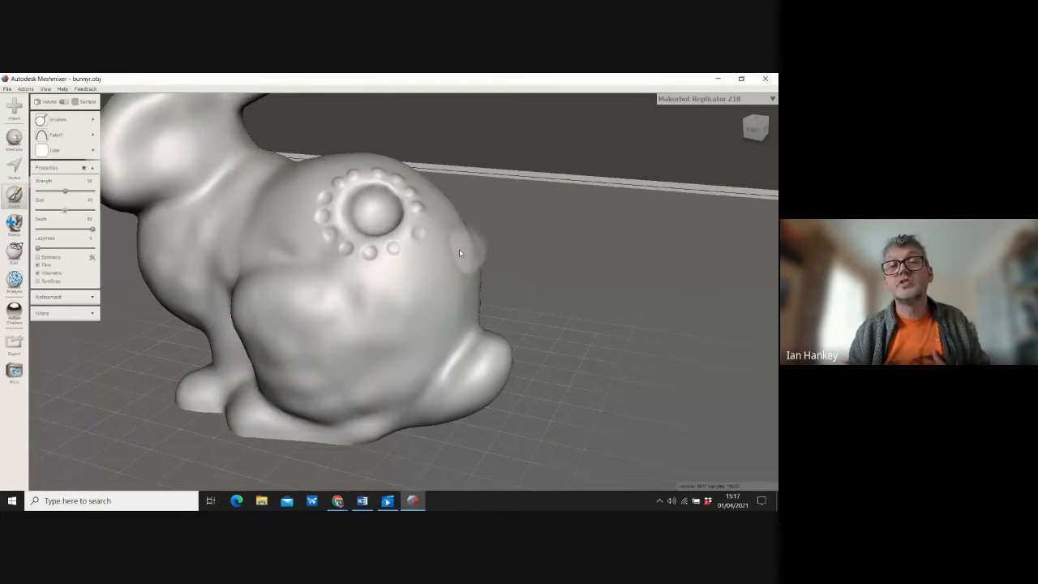
# Step: Pull one long spike and two shorter branches out of the bunny's rump above the tail, and view them from another angle
pyautogui.moveTo(459, 249); pyautogui.dragTo(663, 201)
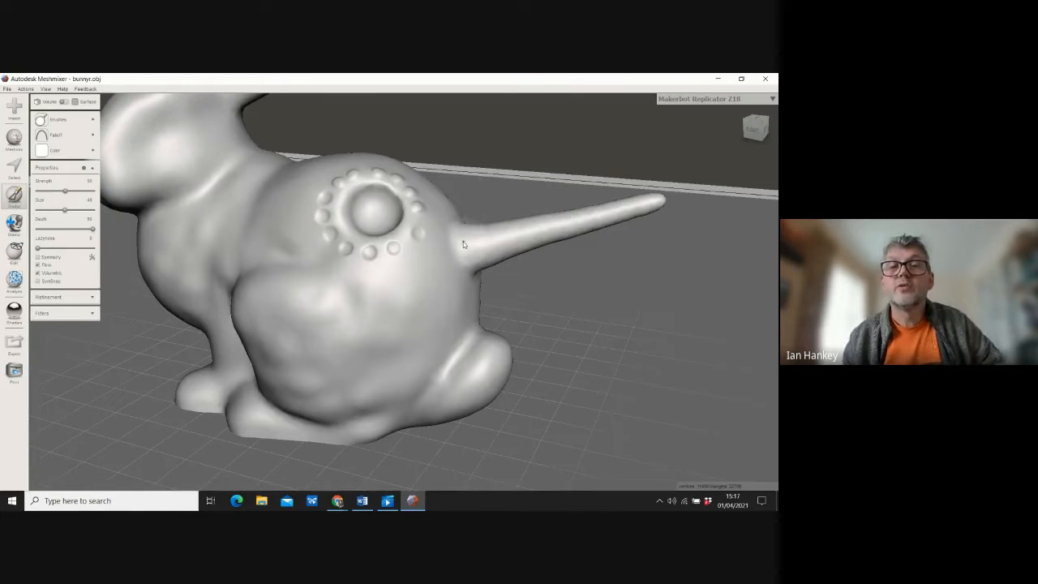
pyautogui.moveTo(463, 244); pyautogui.dragTo(522, 176)
pyautogui.moveTo(489, 258); pyautogui.dragTo(559, 278)
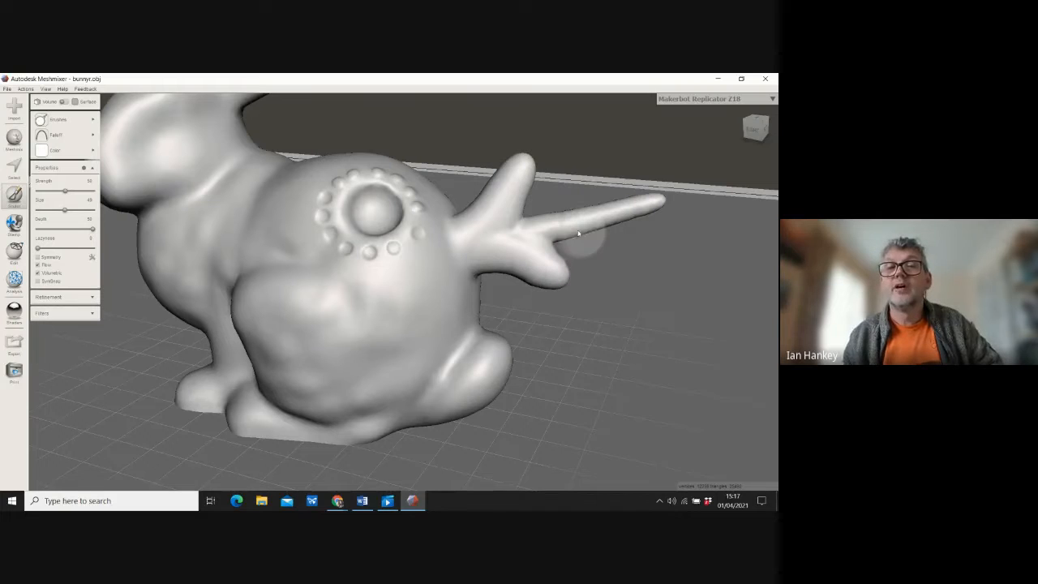
pyautogui.click(762, 130)
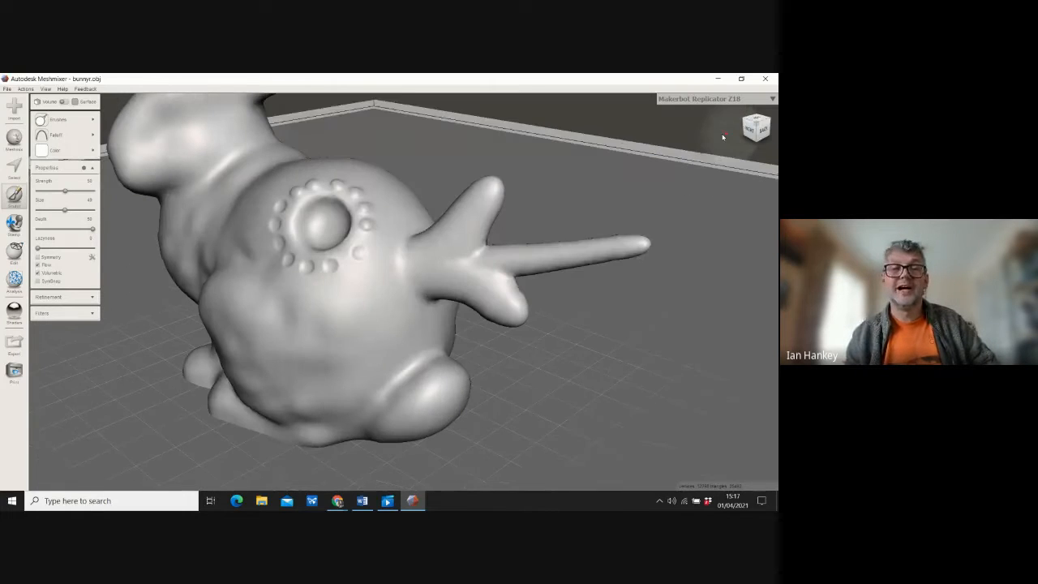
pyautogui.moveTo(723, 137)
pyautogui.mouseDown()
pyautogui.moveTo(757, 128)
pyautogui.moveTo(736, 137)
pyautogui.mouseUp()
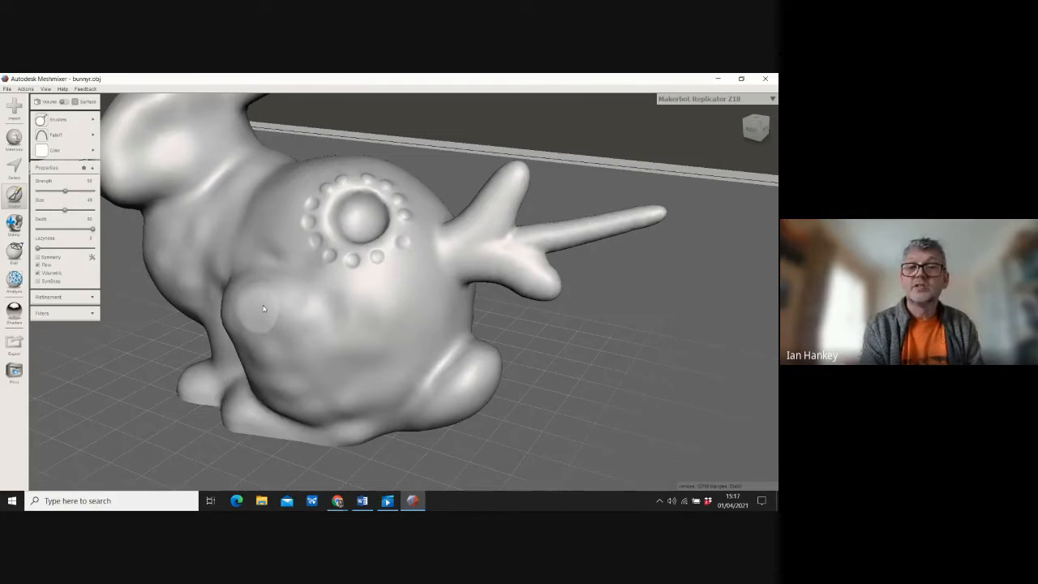
# Step: Undo the spike and both branches pulled out of the bunny's rump
pyautogui.hotkey('ctrl', 'z')
pyautogui.hotkey('ctrl', 'z')
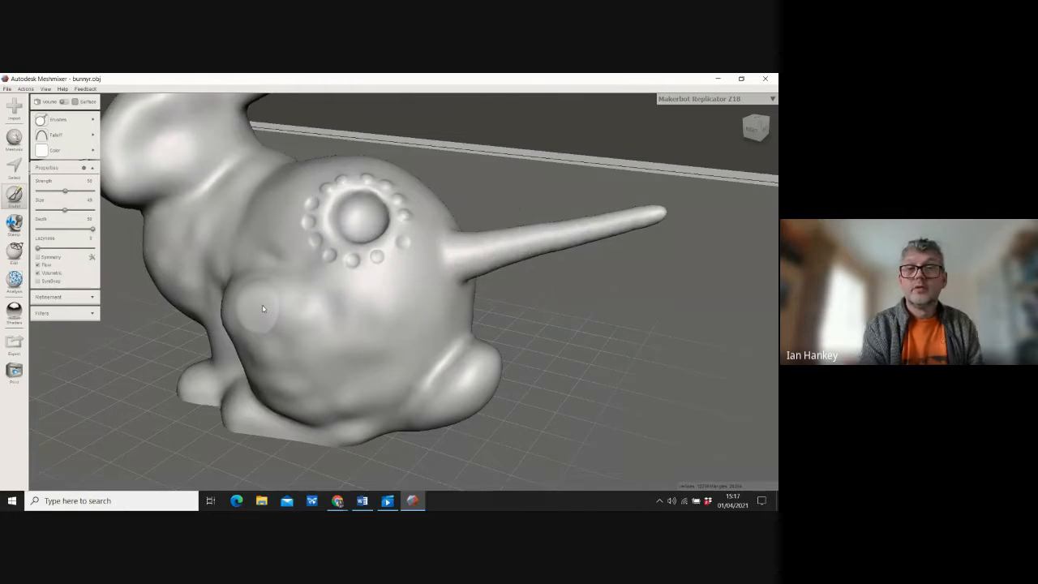
pyautogui.hotkey('ctrl', 'z')
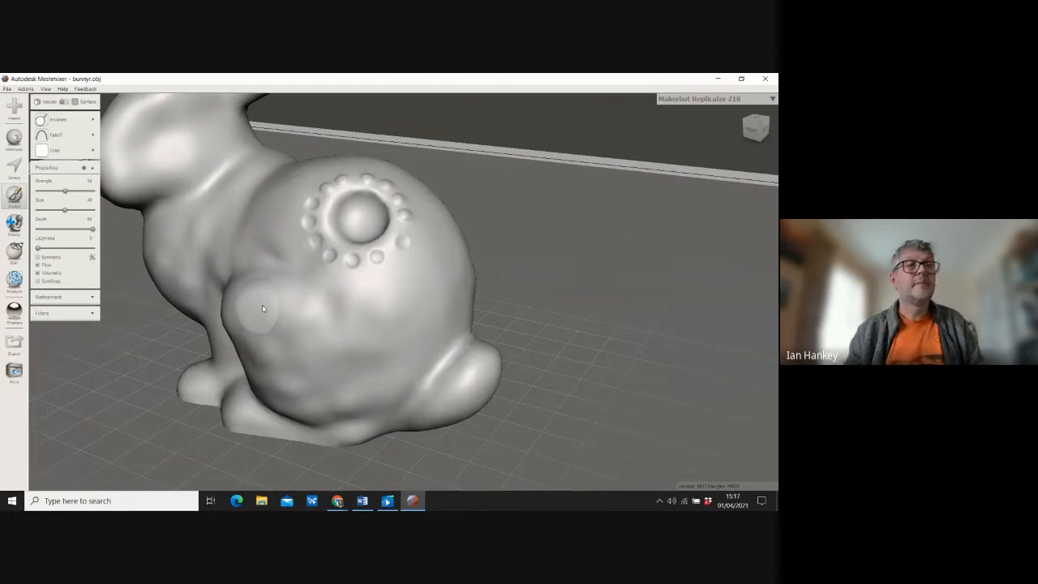
# Step: Set the Drag brush to size about 25 and strength about 39, and pull a thin, branching twig out of the bunny's rump
pyautogui.moveTo(65, 210)
pyautogui.mouseDown()
pyautogui.moveTo(53, 210)
pyautogui.moveTo(58, 191)
pyautogui.mouseUp()
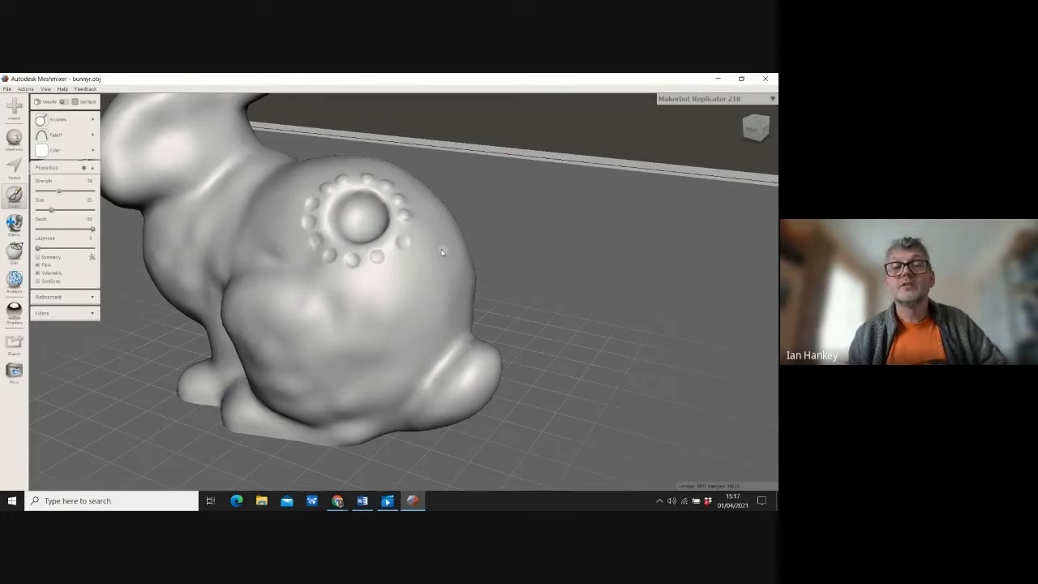
pyautogui.moveTo(450, 248); pyautogui.dragTo(507, 244)
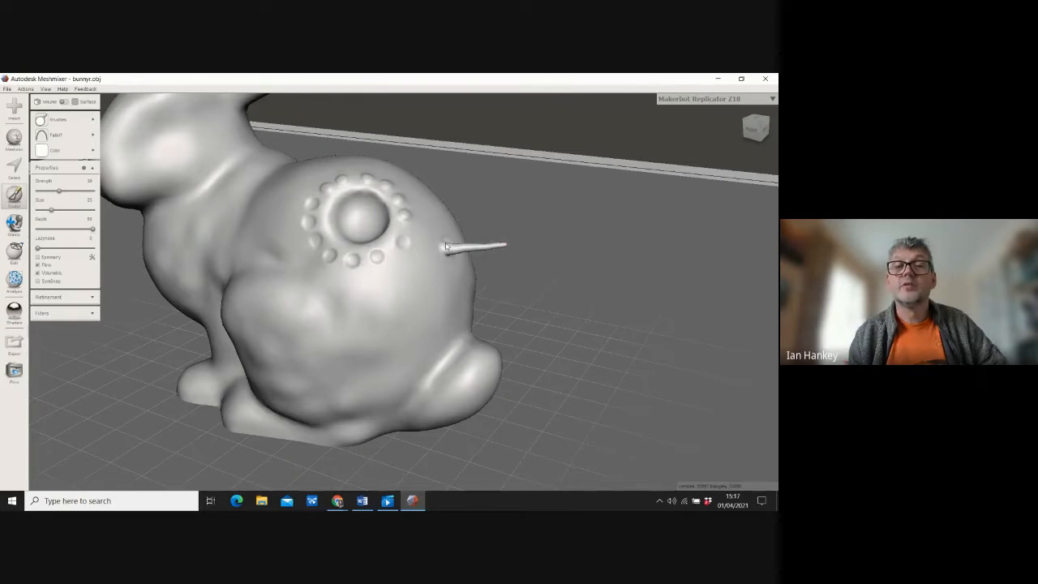
pyautogui.moveTo(444, 246); pyautogui.dragTo(467, 231)
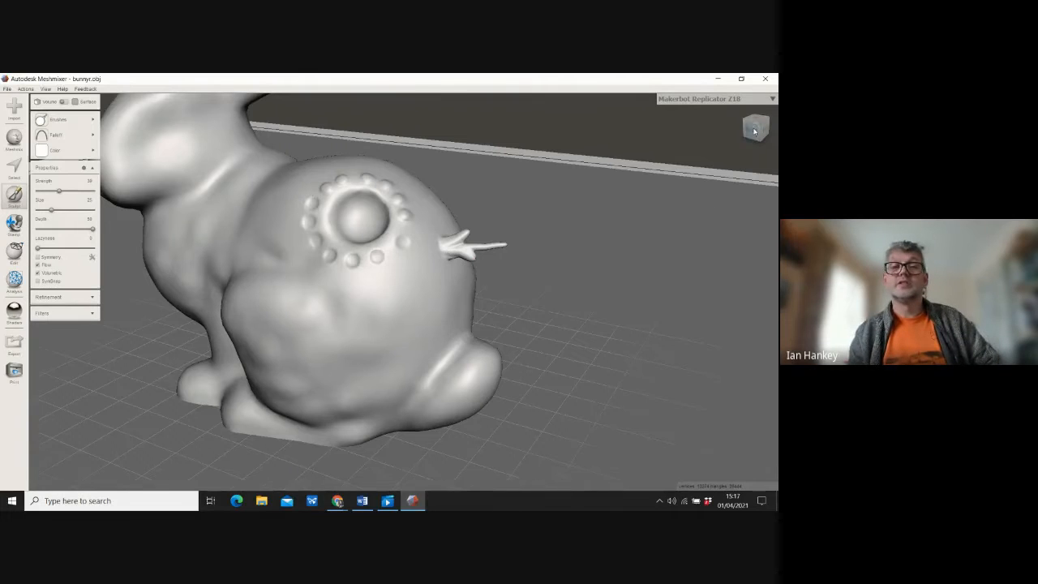
pyautogui.moveTo(754, 131)
pyautogui.mouseDown()
pyautogui.moveTo(723, 132)
pyautogui.moveTo(749, 126)
pyautogui.mouseUp()
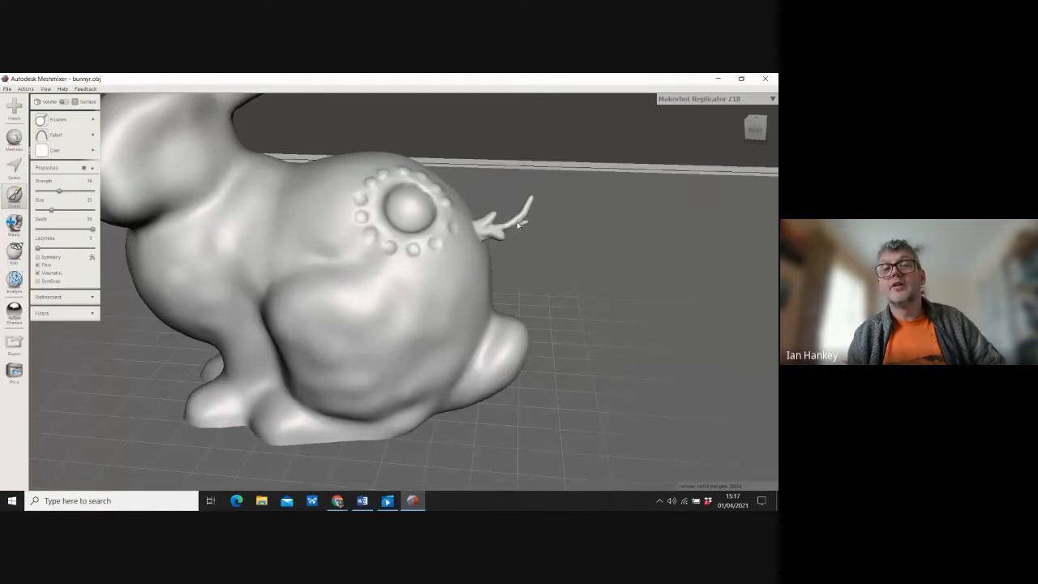
pyautogui.moveTo(517, 221)
pyautogui.mouseDown()
pyautogui.moveTo(549, 233)
pyautogui.moveTo(570, 201)
pyautogui.moveTo(558, 199)
pyautogui.moveTo(582, 208)
pyautogui.mouseUp()
pyautogui.scroll(-5, 590, 218)
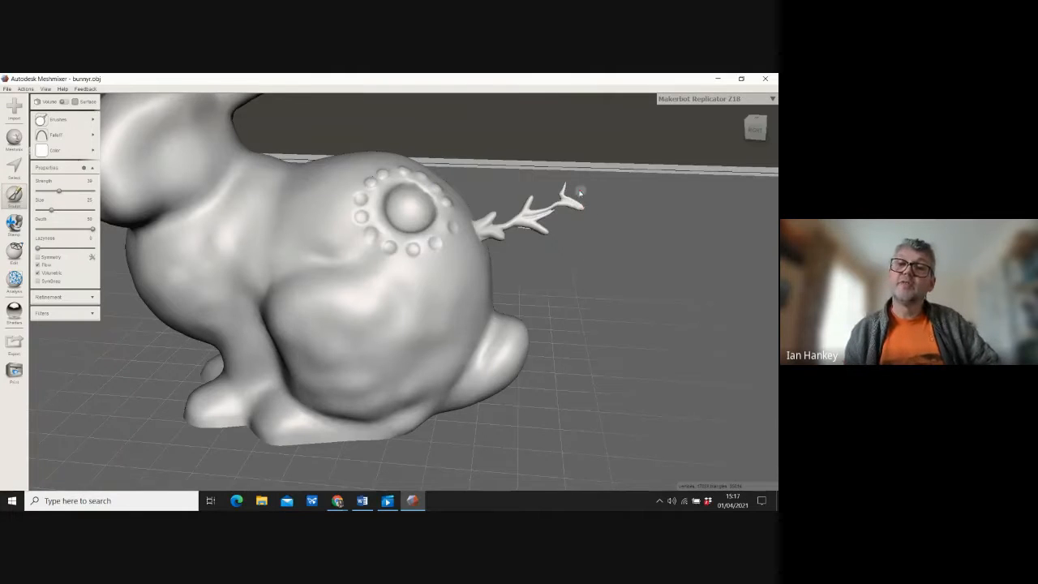
pyautogui.scroll(5, 572, 201)
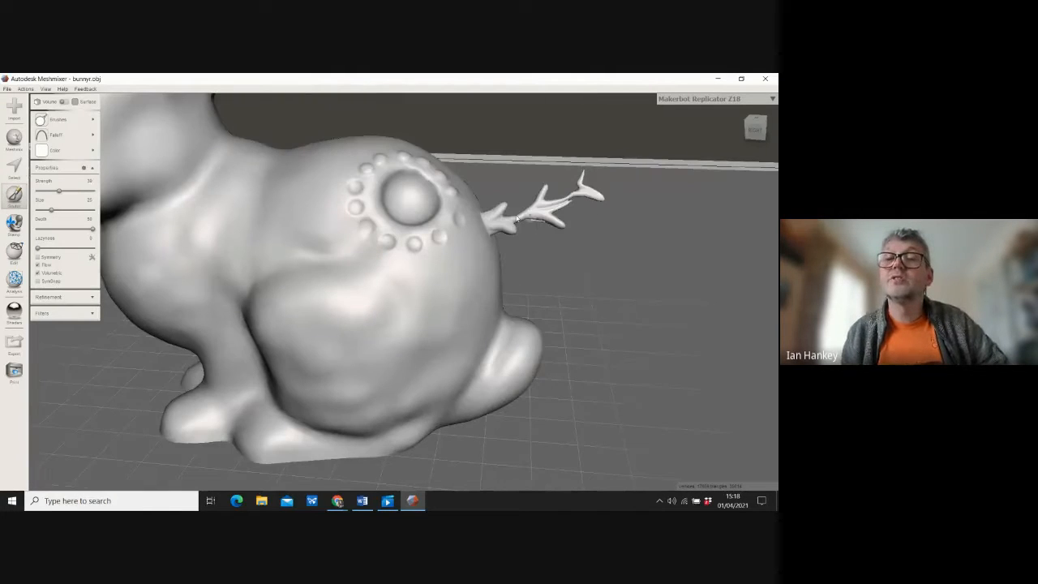
# Step: Undo every stroke of the branching twig on the bunny's rump until the surface is smooth again
pyautogui.scroll(3, 516, 219)
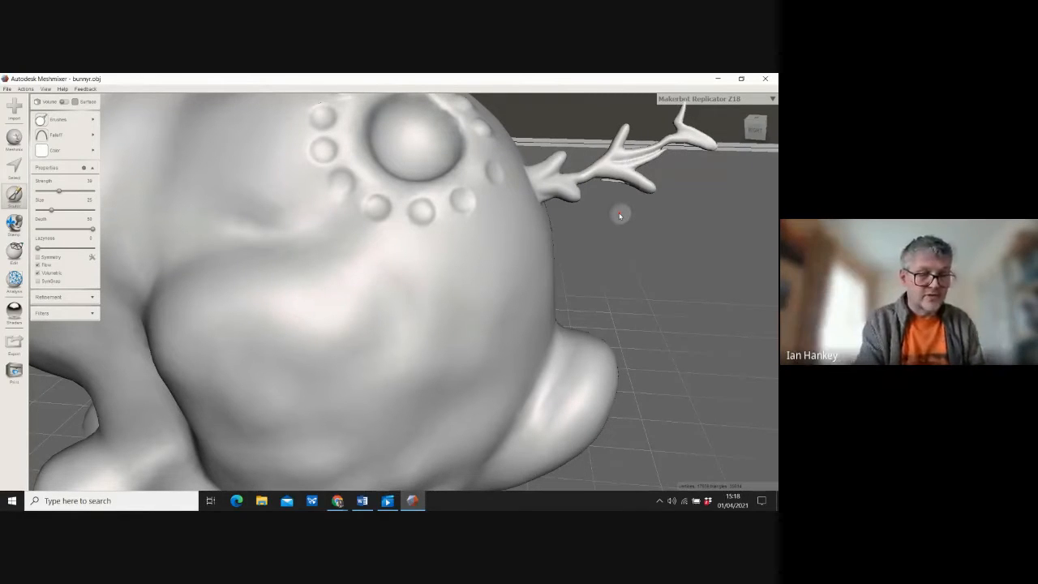
pyautogui.hotkey('ctrl', 'z')
pyautogui.hotkey('ctrl', 'z')
pyautogui.hotkey('ctrl', 'z')
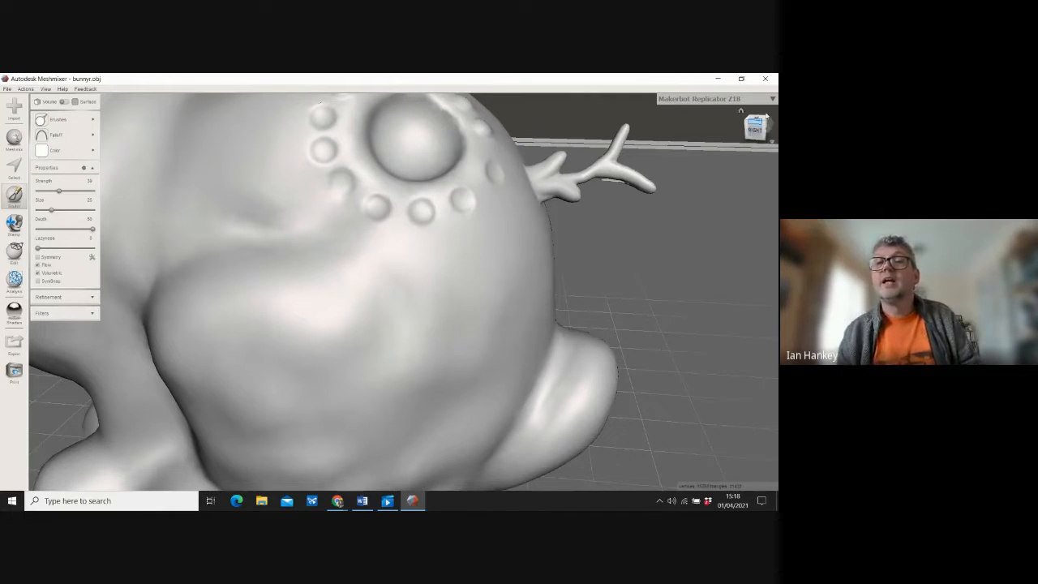
pyautogui.moveTo(755, 130); pyautogui.dragTo(679, 132)
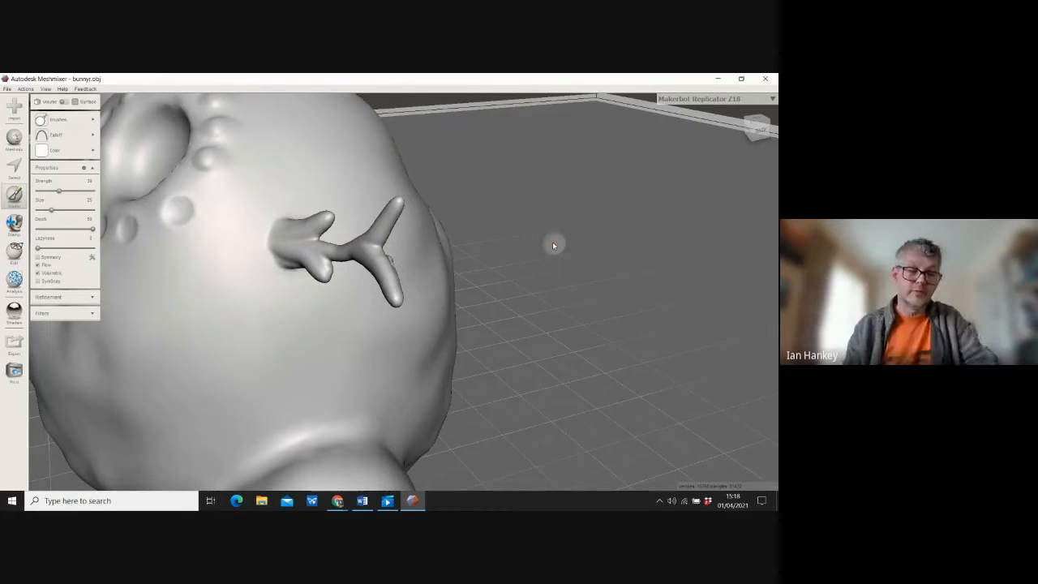
pyautogui.hotkey('ctrl', 'z')
pyautogui.hotkey('ctrl', 'z')
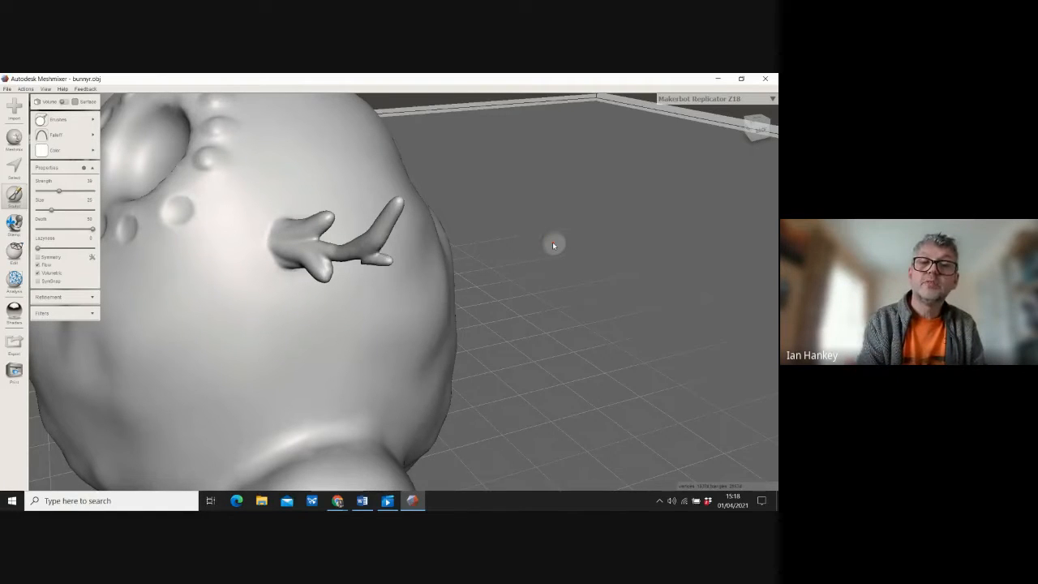
pyautogui.hotkey('ctrl', 'z')
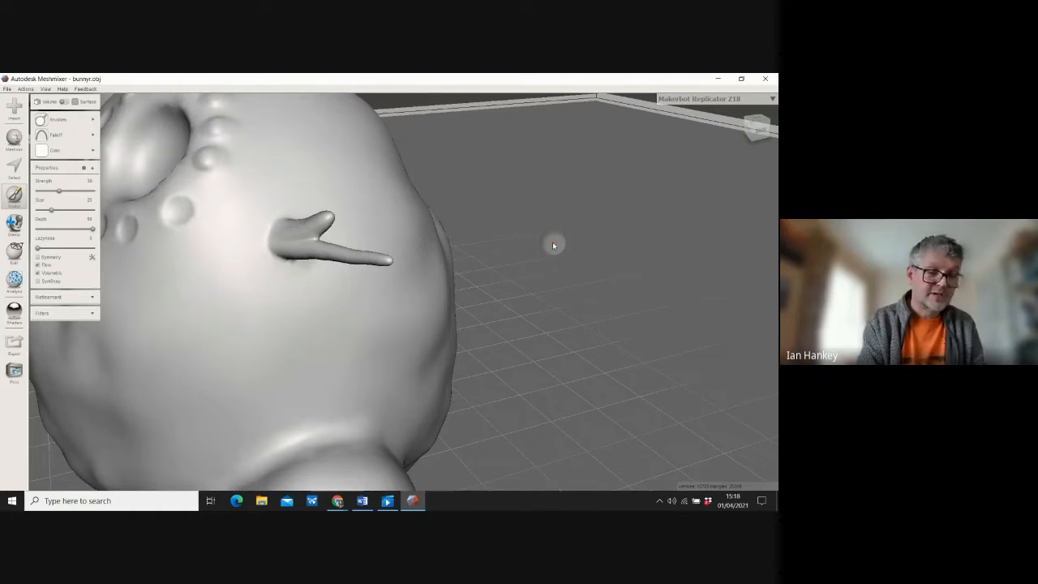
pyautogui.hotkey('ctrl', 'z')
pyautogui.hotkey('ctrl', 'z')
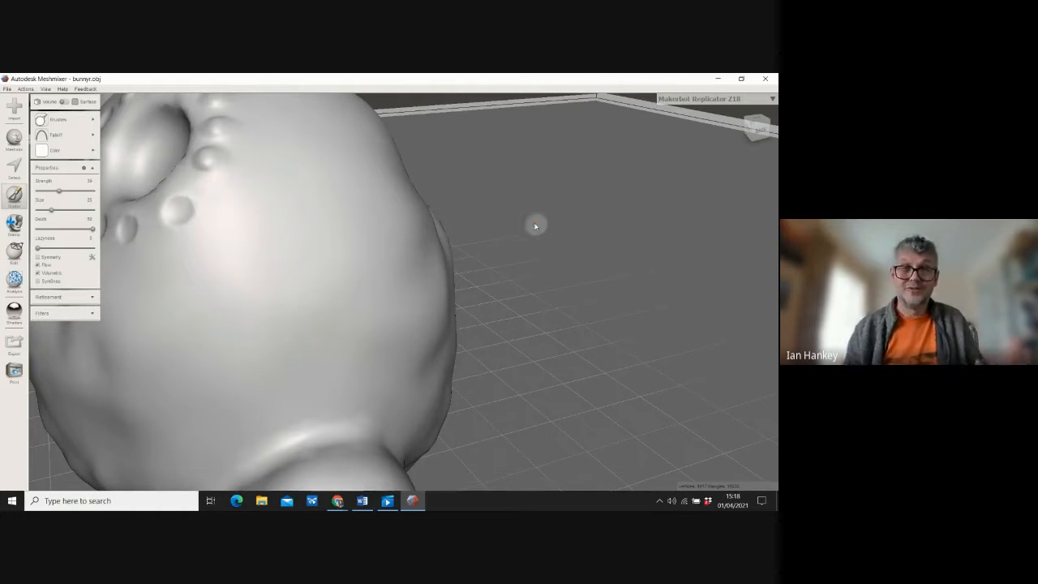
# Step: Choose the Flatten brush, set its size to about 47, and flatten the brow and crown of the bunny's head
pyautogui.moveTo(58, 117)
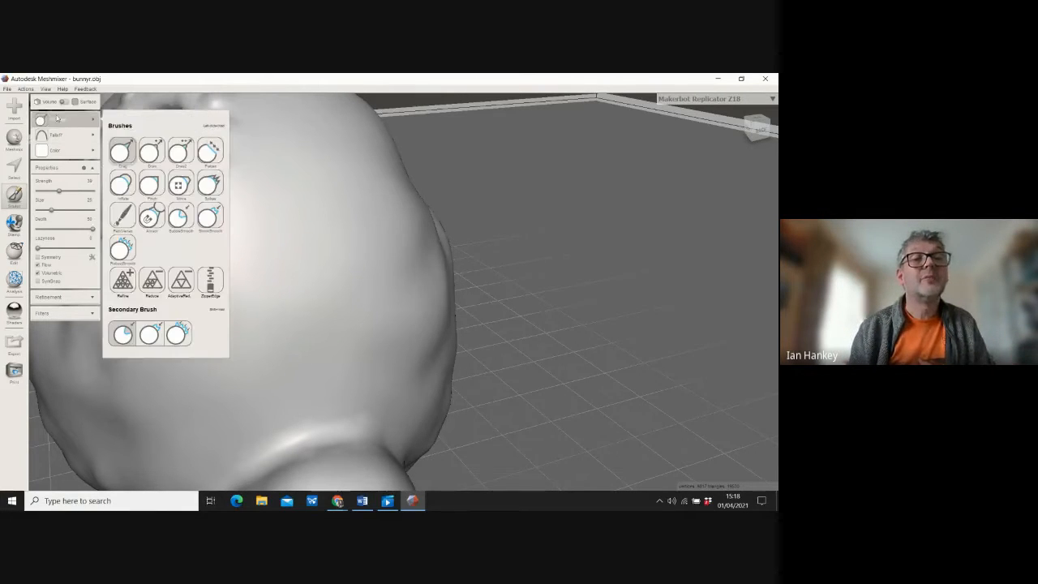
pyautogui.moveTo(51, 211); pyautogui.dragTo(55, 210)
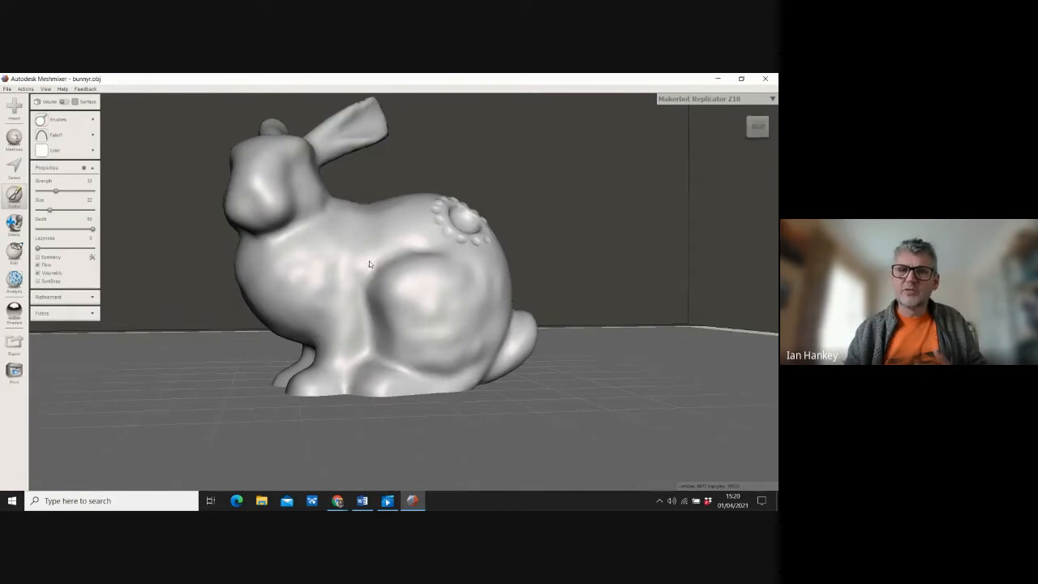
pyautogui.moveTo(369, 263); pyautogui.dragTo(396, 278, button='right')
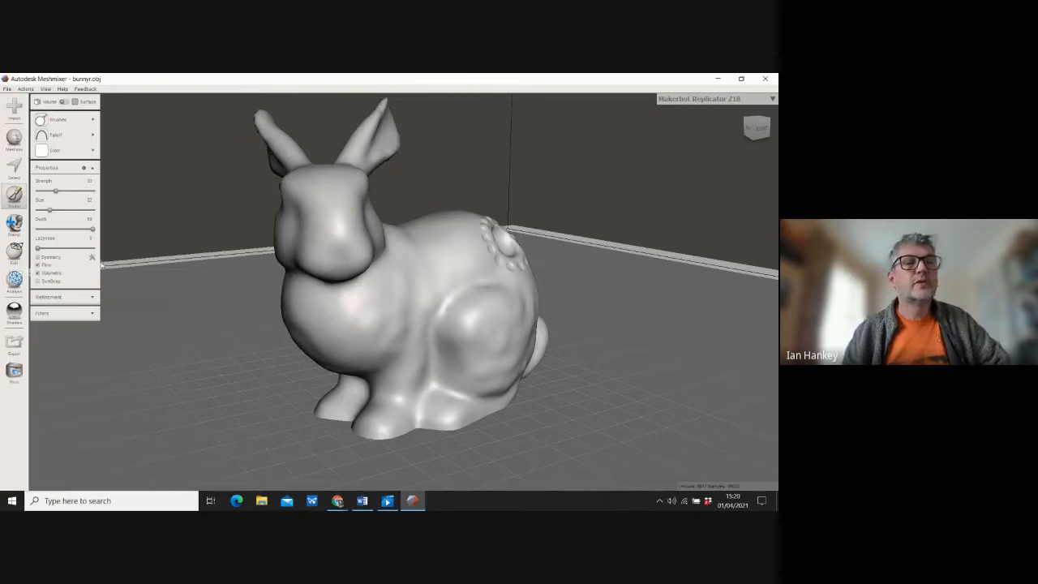
pyautogui.moveTo(65, 135)
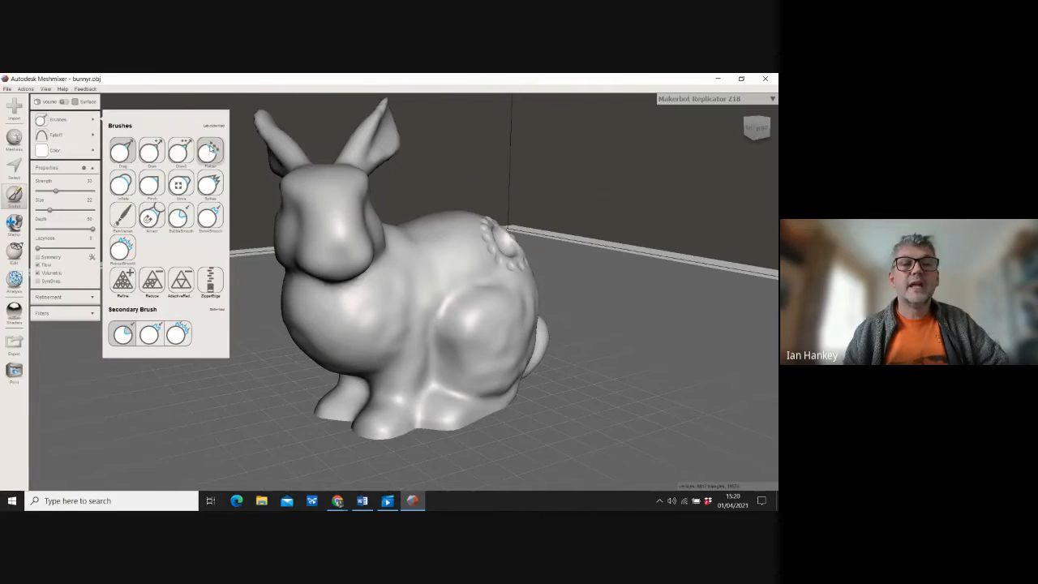
pyautogui.click(209, 154)
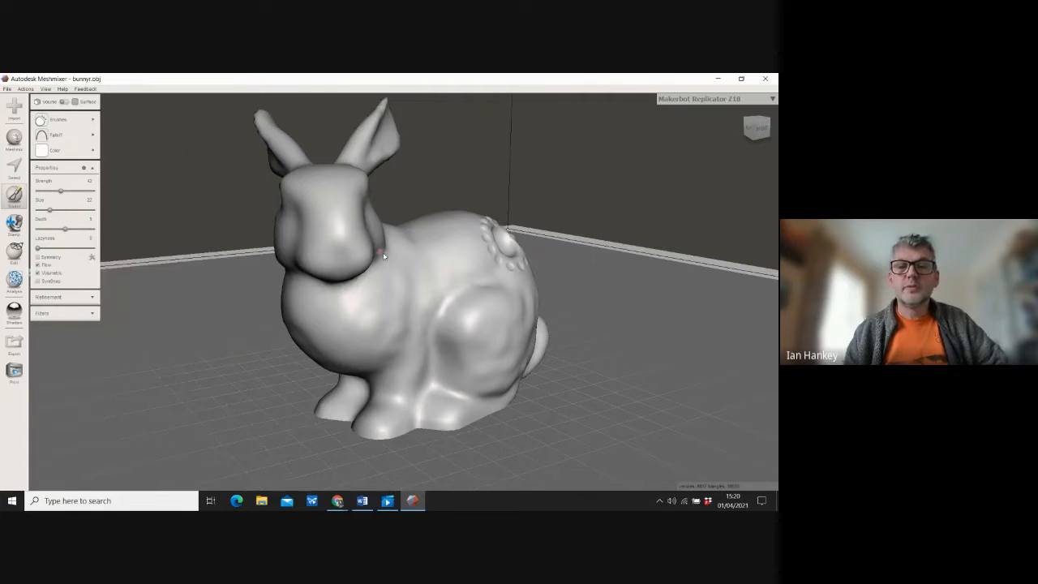
pyautogui.moveTo(50, 210); pyautogui.dragTo(65, 210)
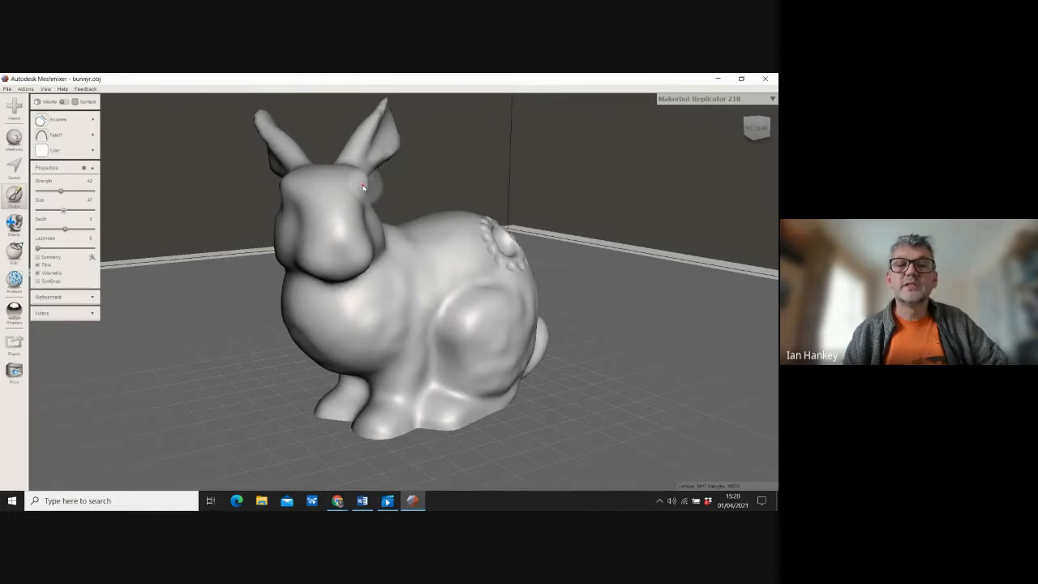
pyautogui.click(285, 190)
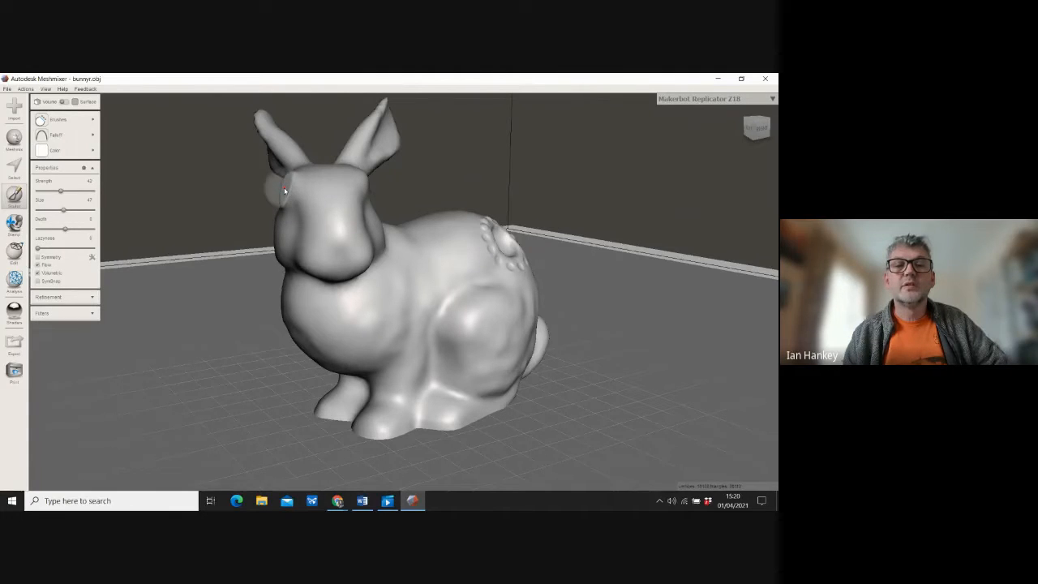
pyautogui.click(325, 168)
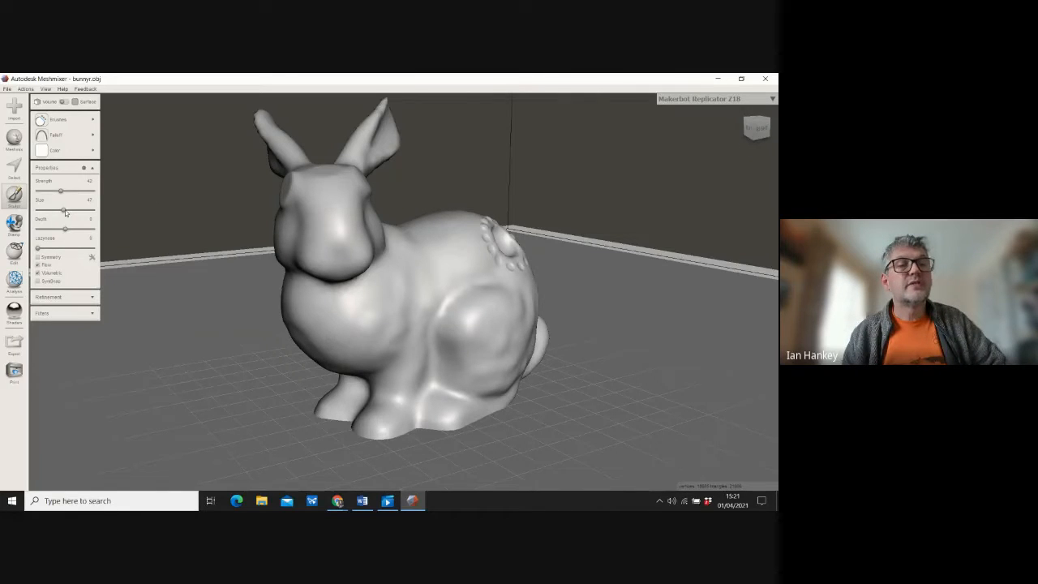
# Step: Set the Flatten brush to size about 75 and strength about 62, and flatten the bunny's upper back and side
pyautogui.moveTo(65, 211)
pyautogui.mouseDown()
pyautogui.moveTo(81, 211)
pyautogui.moveTo(71, 192)
pyautogui.mouseUp()
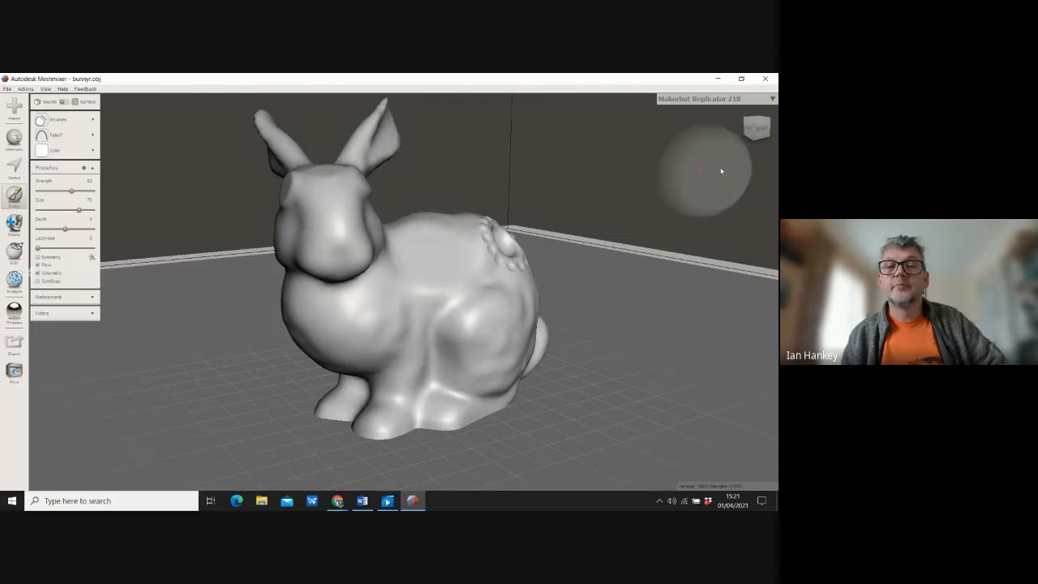
pyautogui.click(760, 130)
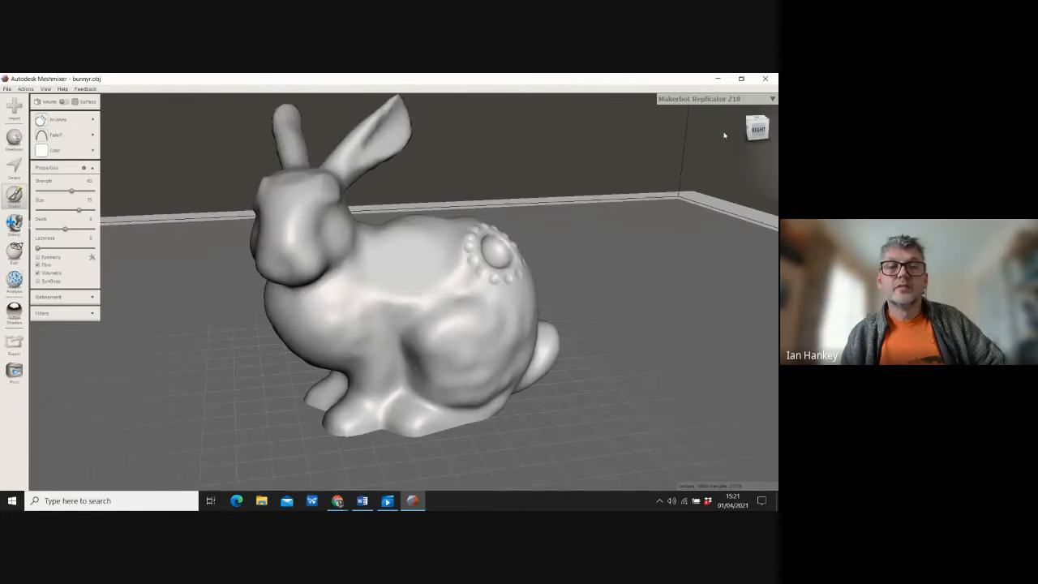
pyautogui.moveTo(725, 136); pyautogui.dragTo(679, 143)
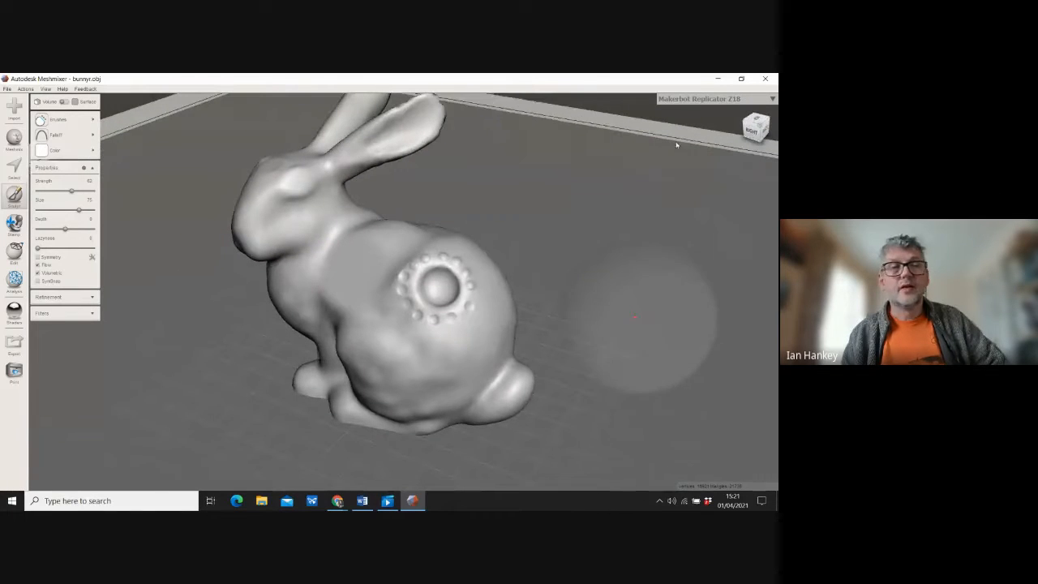
# Step: Reduce the brush size to about 50, choose the Drag brush, and pull a thick spike out of the bunny's rump
pyautogui.moveTo(49, 124)
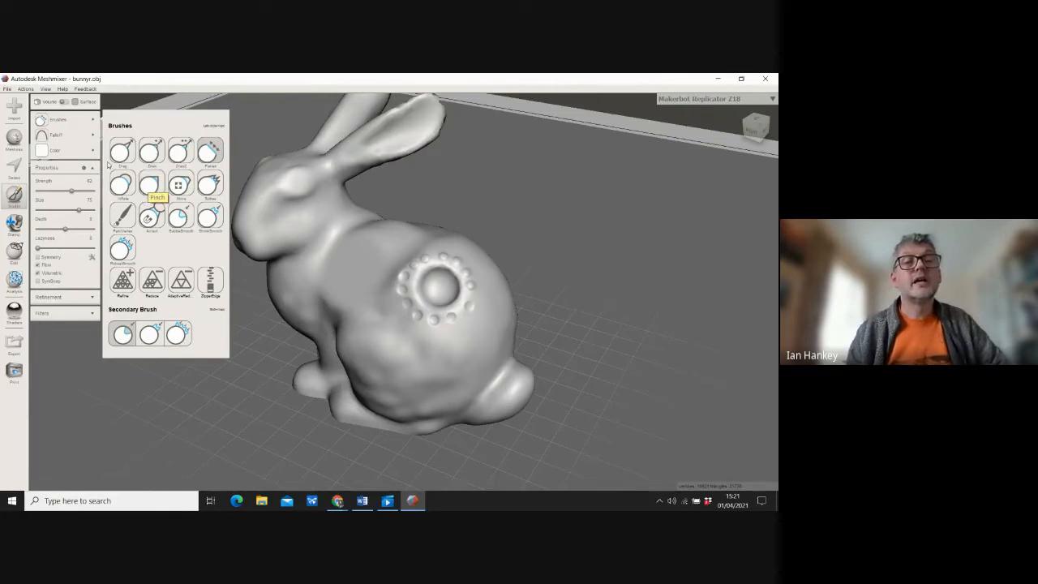
pyautogui.click(185, 193)
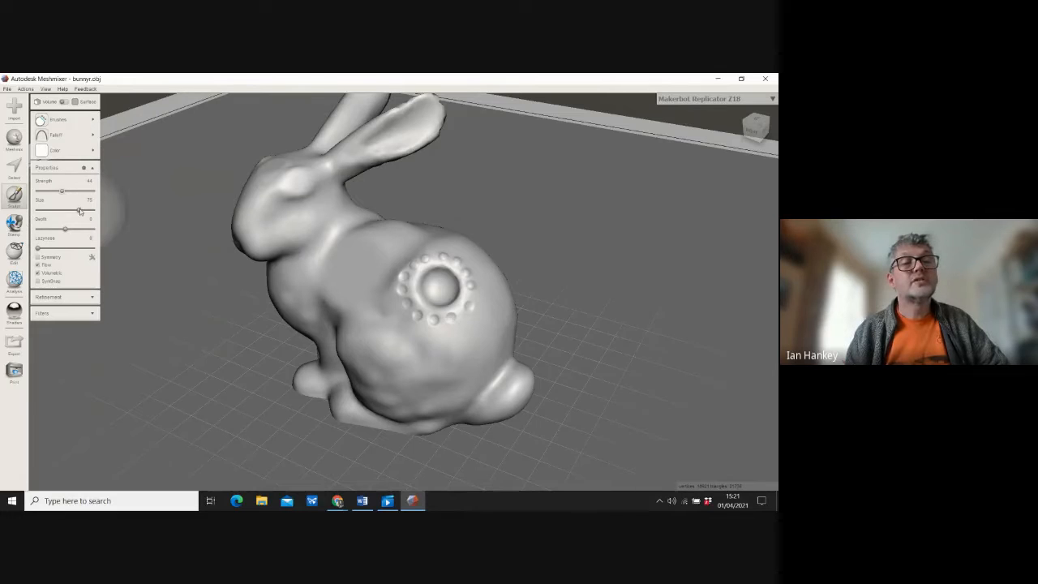
pyautogui.moveTo(79, 209); pyautogui.dragTo(65, 209)
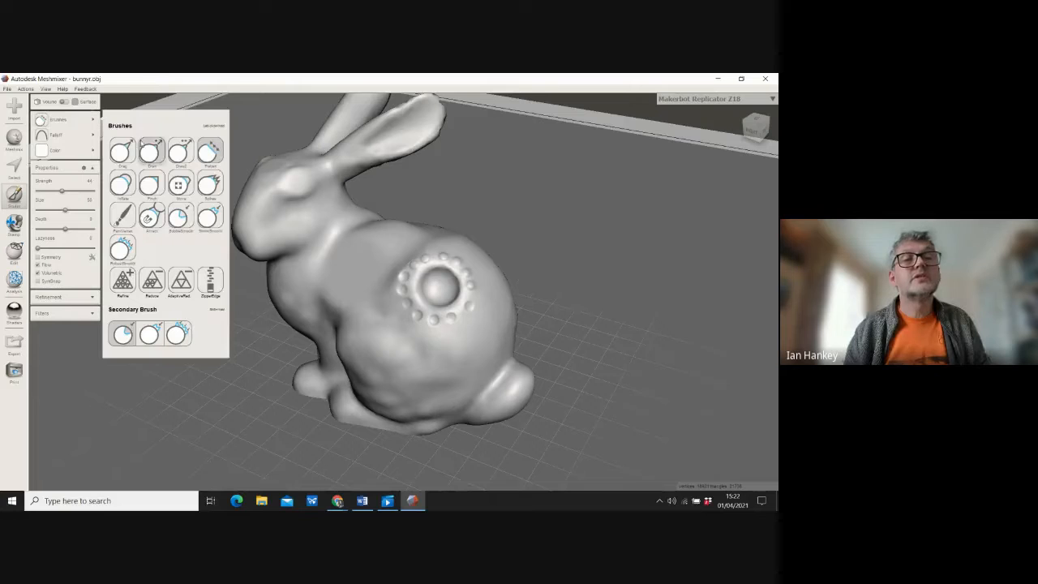
pyautogui.click(123, 151)
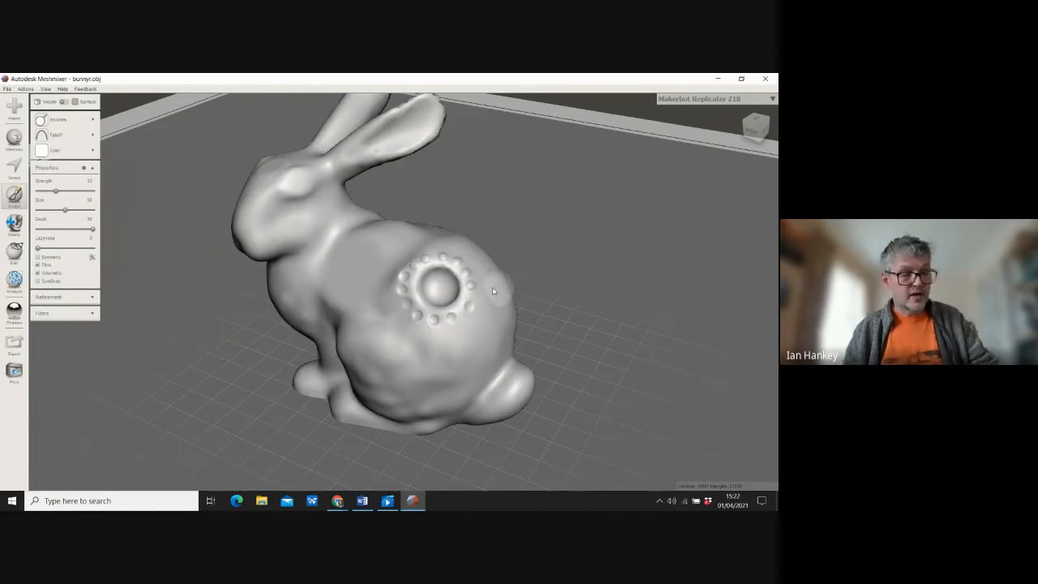
pyautogui.moveTo(492, 287); pyautogui.dragTo(559, 268)
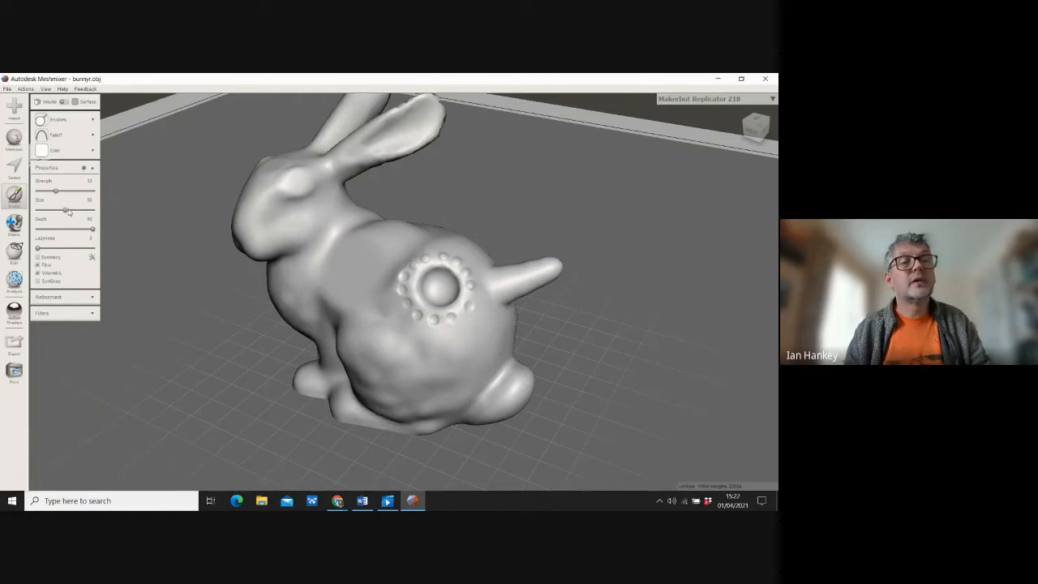
# Step: Undo the thick spike, set the Drag brush size to about 32, and pull a thin spike out of the bunny's rump
pyautogui.moveTo(69, 211); pyautogui.dragTo(56, 211)
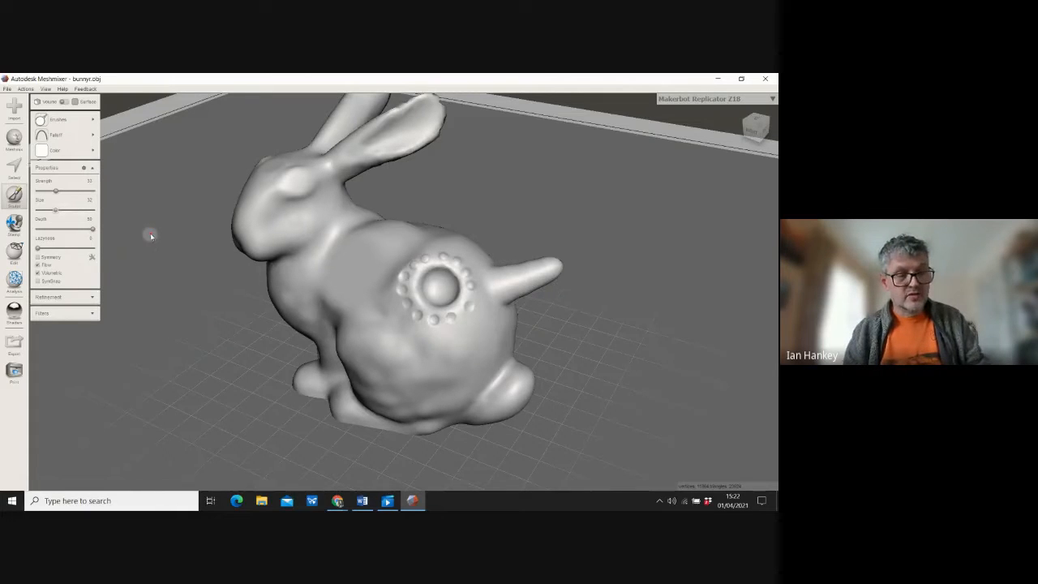
pyautogui.hotkey('ctrl', 'z')
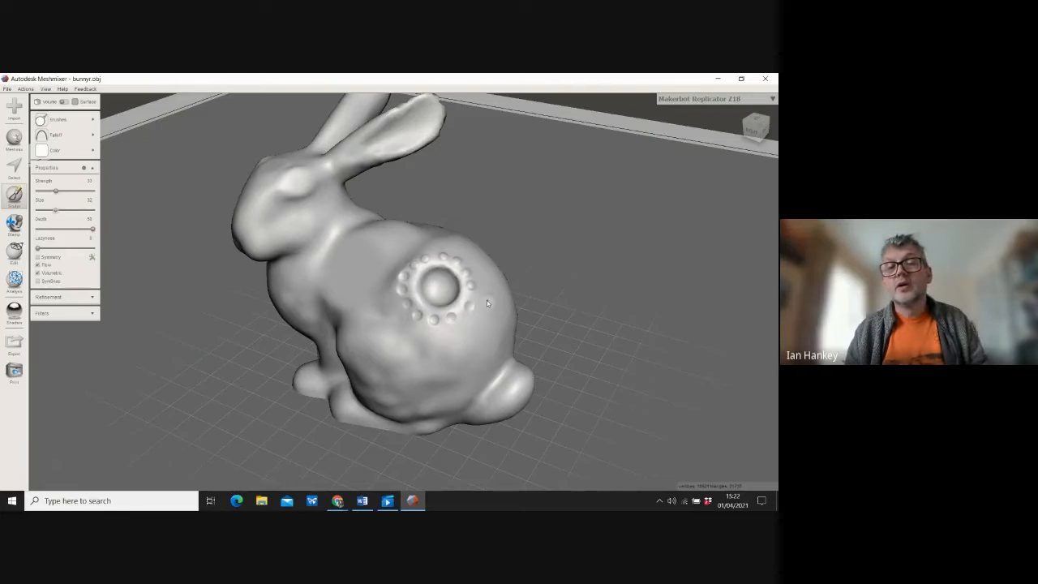
pyautogui.moveTo(552, 277); pyautogui.dragTo(553, 275)
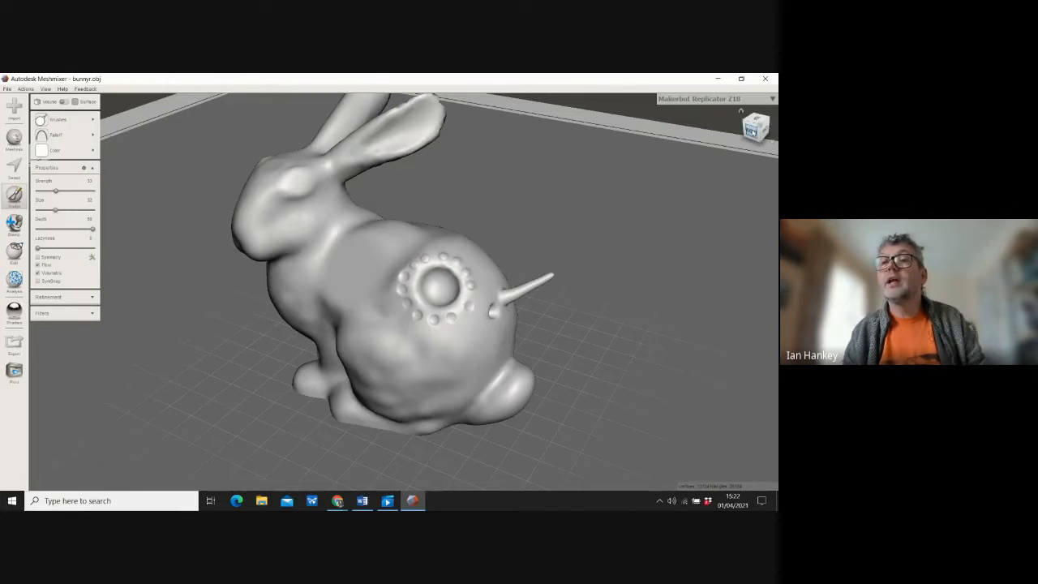
pyautogui.moveTo(753, 133); pyautogui.dragTo(776, 127)
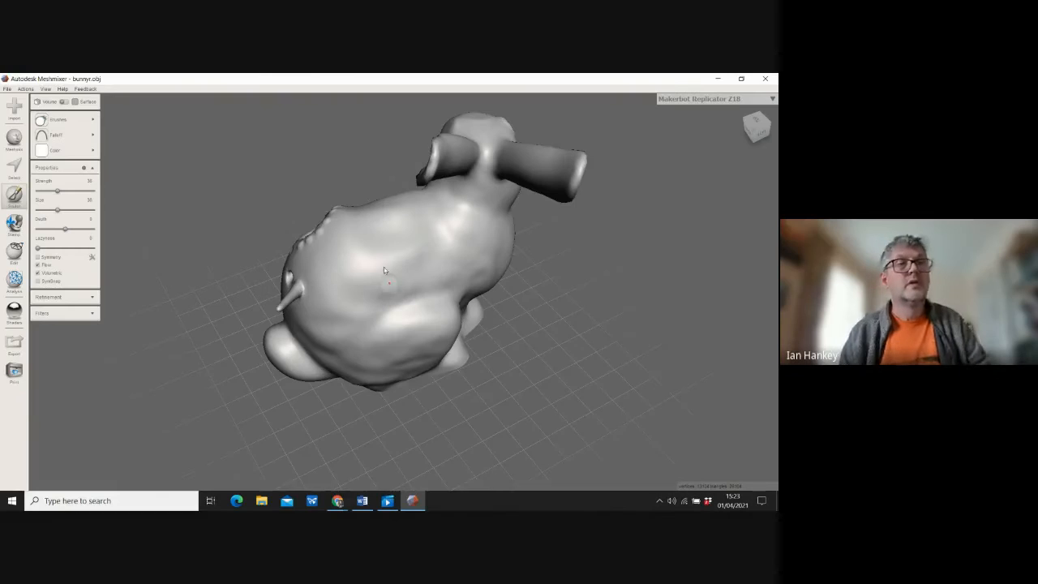
# Step: Choose the sharply pointed, concave falloff curve and draw an S-shaped line on the bunny's back
pyautogui.moveTo(58, 136)
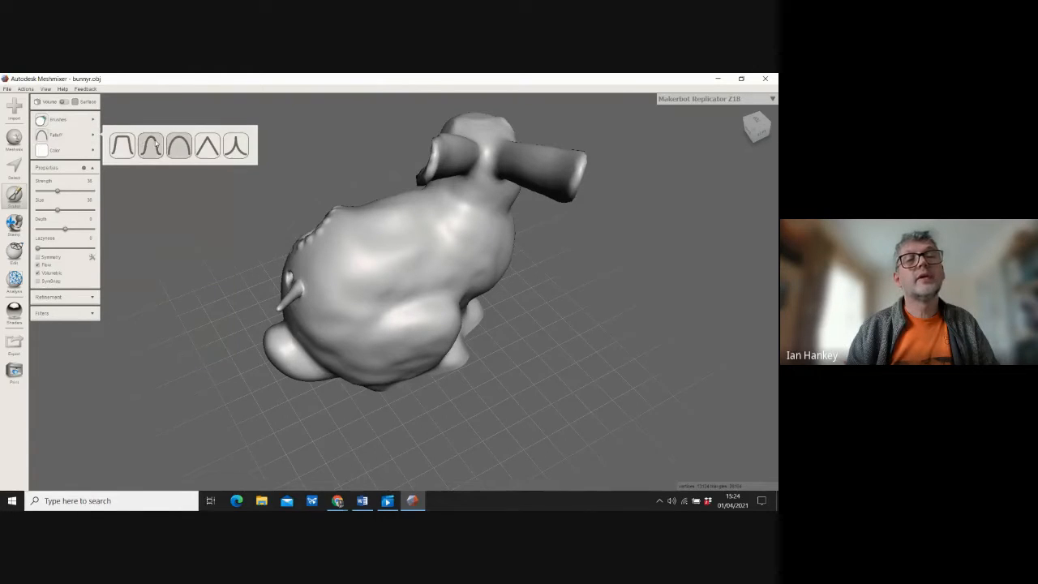
pyautogui.click(235, 144)
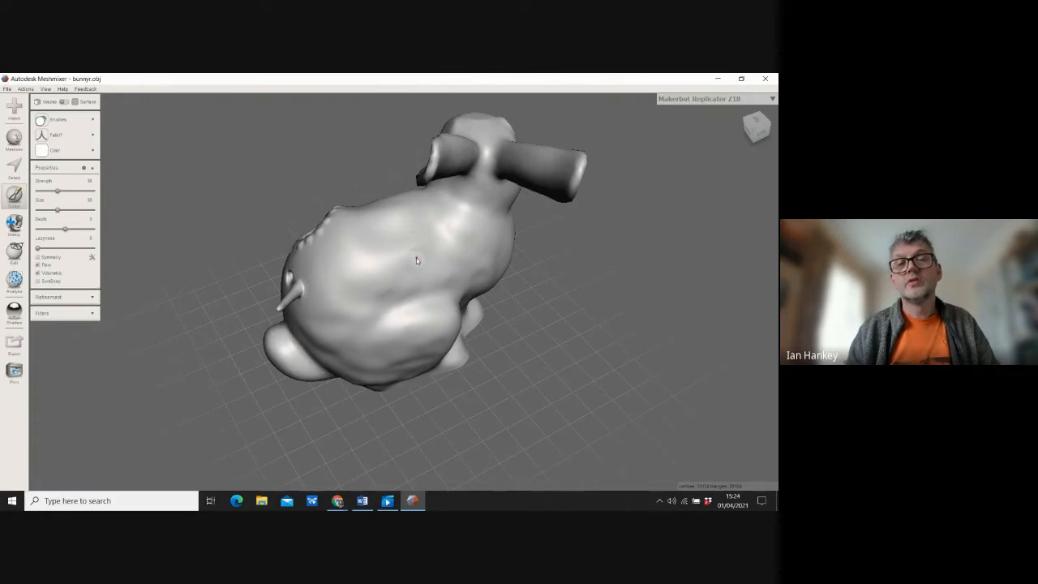
pyautogui.moveTo(417, 257)
pyautogui.mouseDown()
pyautogui.moveTo(405, 264)
pyautogui.moveTo(438, 261)
pyautogui.moveTo(431, 230)
pyautogui.moveTo(459, 234)
pyautogui.moveTo(457, 255)
pyautogui.mouseUp()
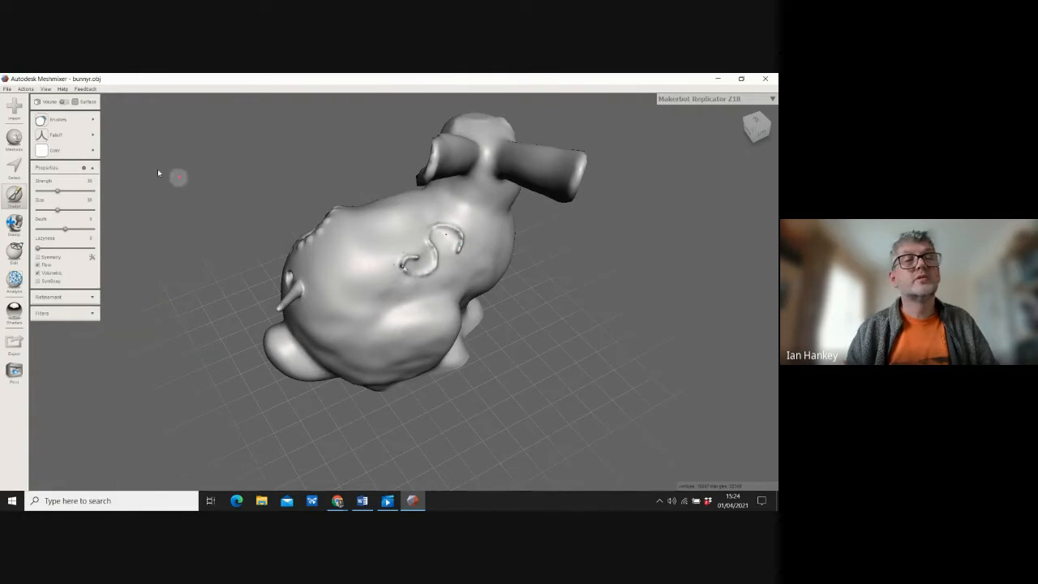
# Step: Choose the flat-topped falloff curve and draw a curved line along the bunny's back around the S shape
pyautogui.moveTo(62, 136)
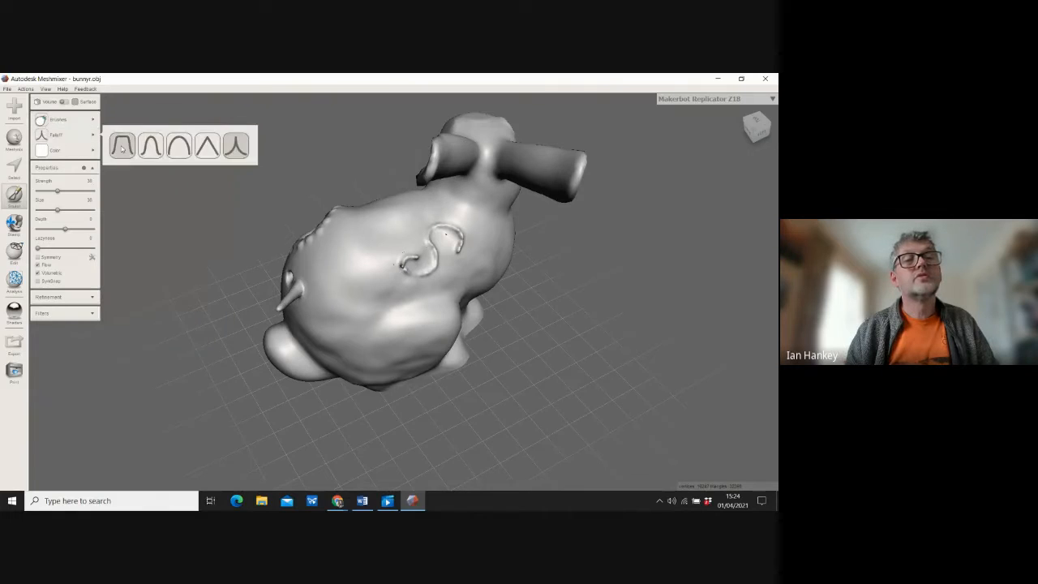
pyautogui.click(123, 148)
pyautogui.moveTo(373, 277)
pyautogui.mouseDown()
pyautogui.moveTo(377, 249)
pyautogui.moveTo(396, 227)
pyautogui.moveTo(468, 214)
pyautogui.mouseUp()
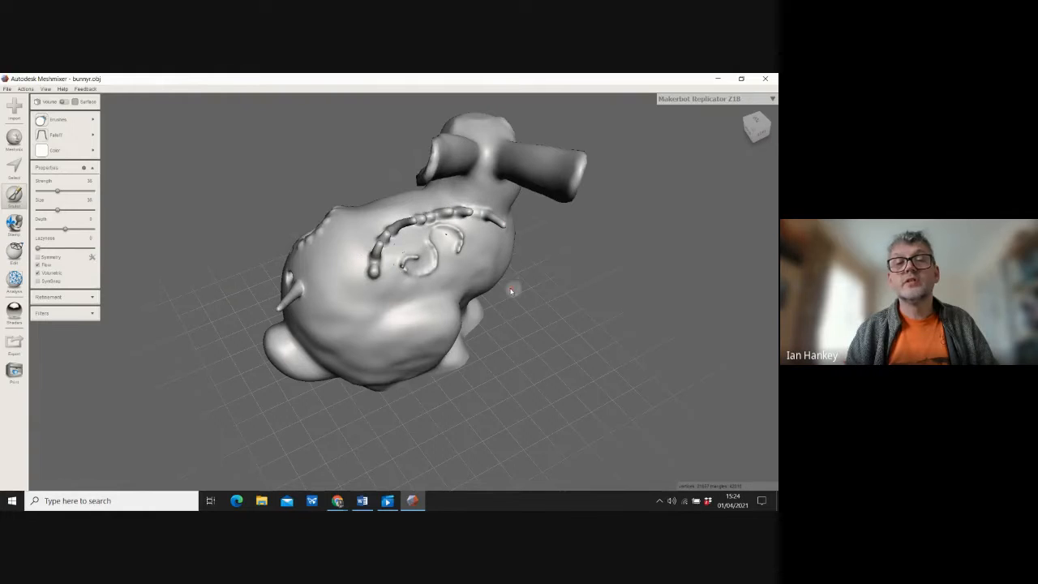
# Step: Choose the rounded falloff curve and draw a small bead and two long ridges along the bunny's other side
pyautogui.moveTo(757, 123); pyautogui.dragTo(683, 102)
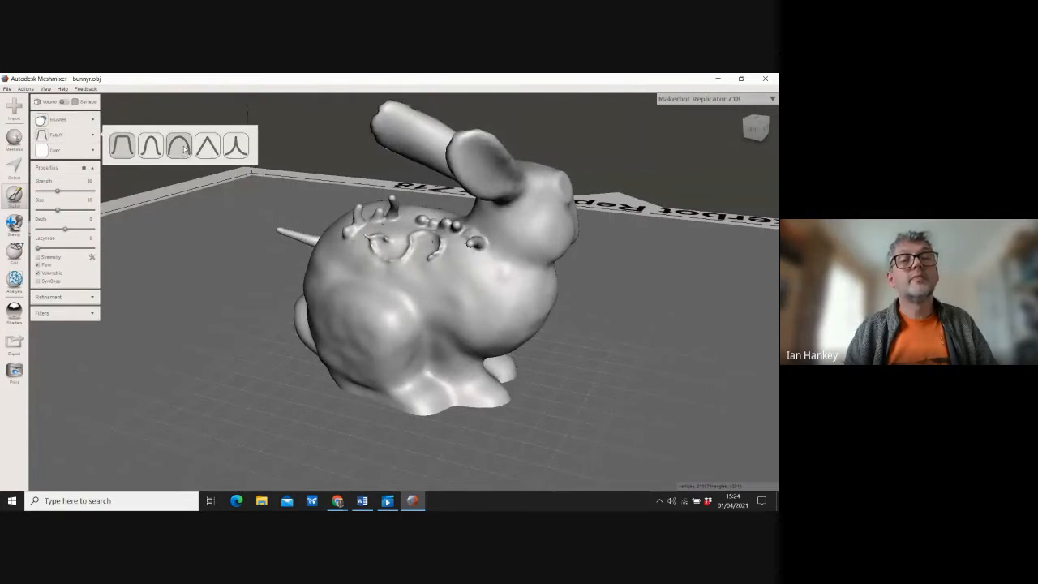
pyautogui.click(182, 149)
pyautogui.moveTo(350, 282); pyautogui.dragTo(491, 293)
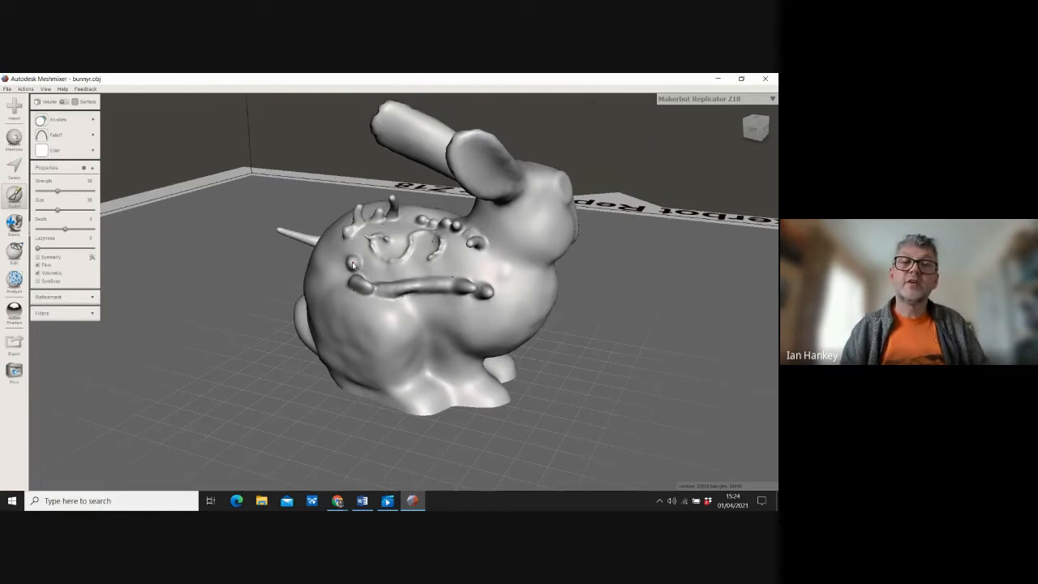
pyautogui.moveTo(381, 270); pyautogui.dragTo(527, 279)
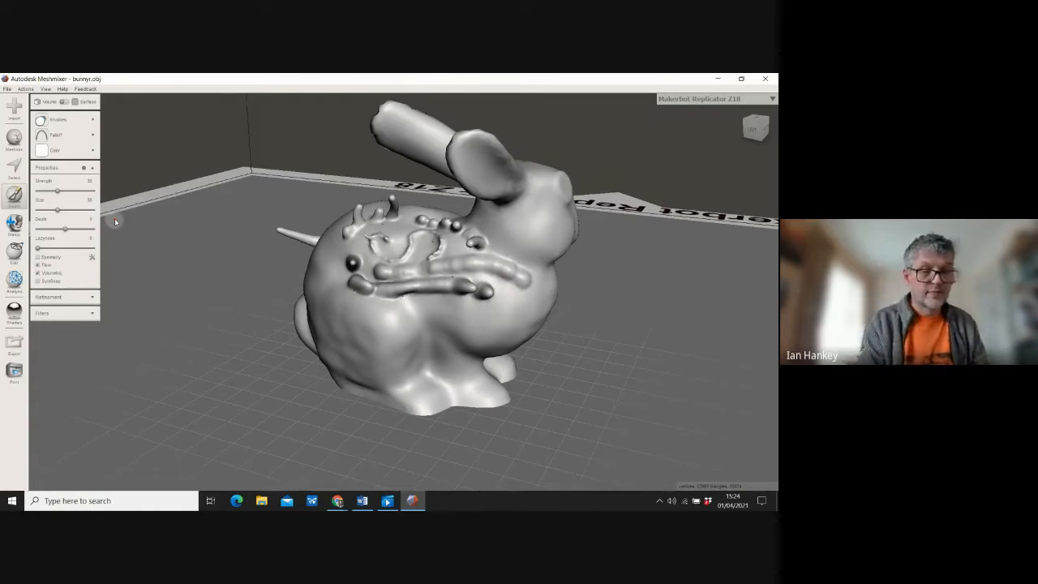
# Step: Undo the bead and both long ridges on the bunny's side
pyautogui.hotkey('ctrl', 'z')
pyautogui.hotkey('ctrl', 'z')
pyautogui.hotkey('ctrl', 'z')
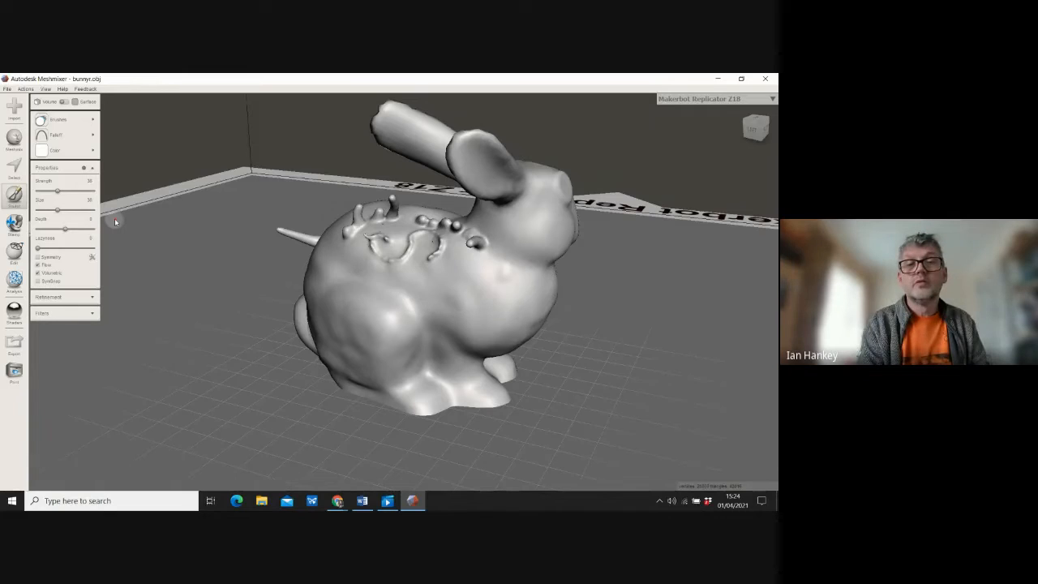
# Step: Undo the remaining falloff test marks on the bunny's back, including the raised bumps, the curved line and the S-shaped line
pyautogui.hotkey('ctrl', 'z')
pyautogui.hotkey('ctrl', 'z')
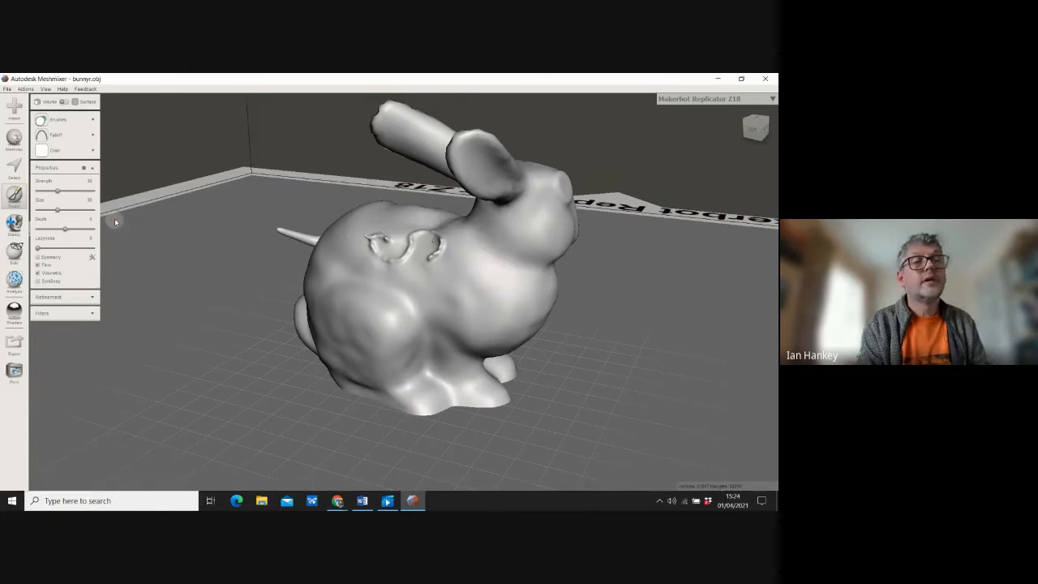
pyautogui.hotkey('ctrl', 'z')
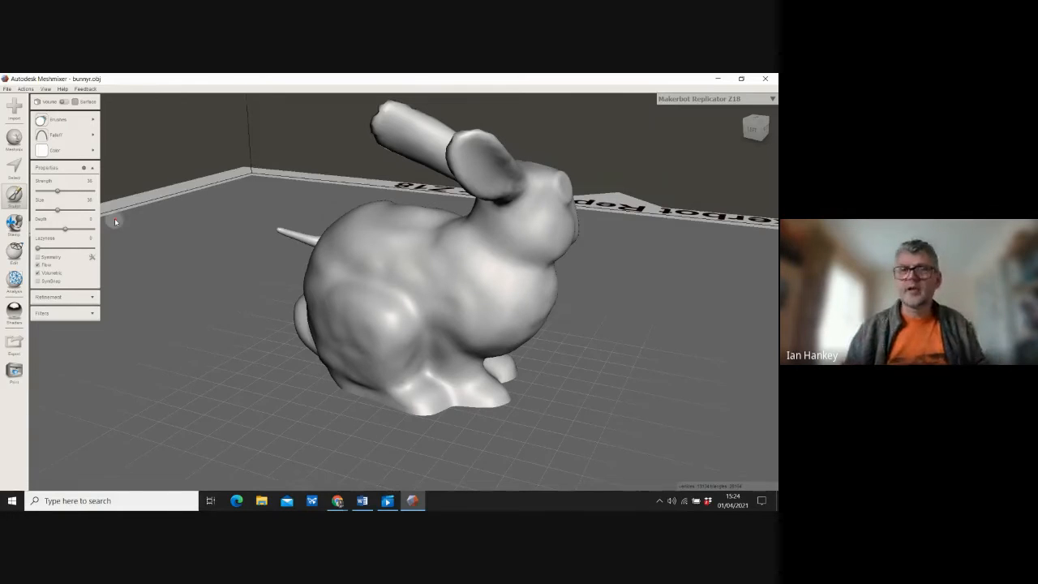
# Step: Undo the sculpted growths and the pulled-out spike on the bunny's ears
pyautogui.click(751, 130)
pyautogui.moveTo(698, 110); pyautogui.dragTo(448, 116)
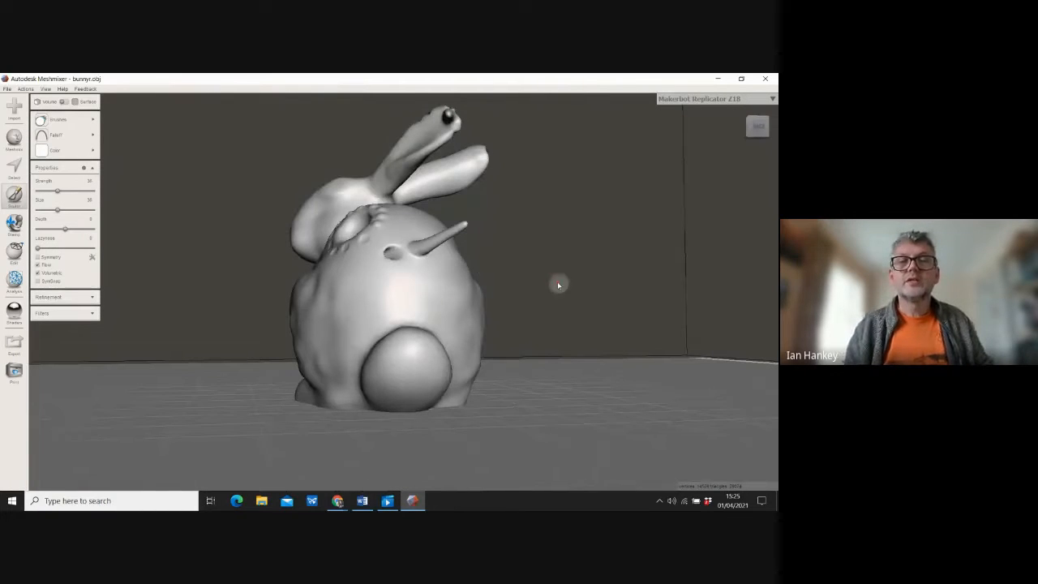
pyautogui.moveTo(754, 131); pyautogui.dragTo(413, 142)
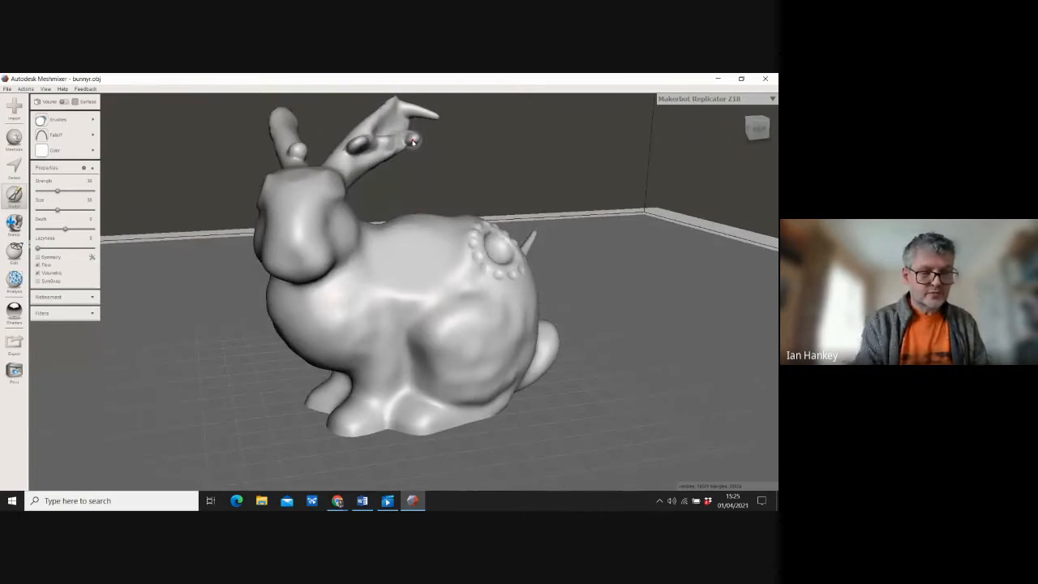
pyautogui.hotkey('ctrl', 'z')
pyautogui.hotkey('ctrl', 'z')
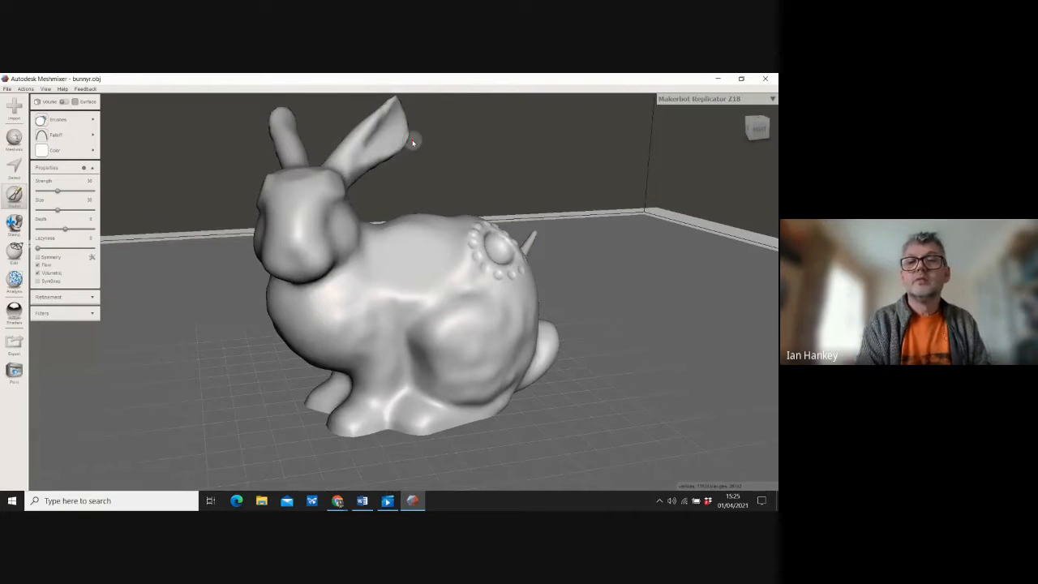
pyautogui.hotkey('ctrl', 'z')
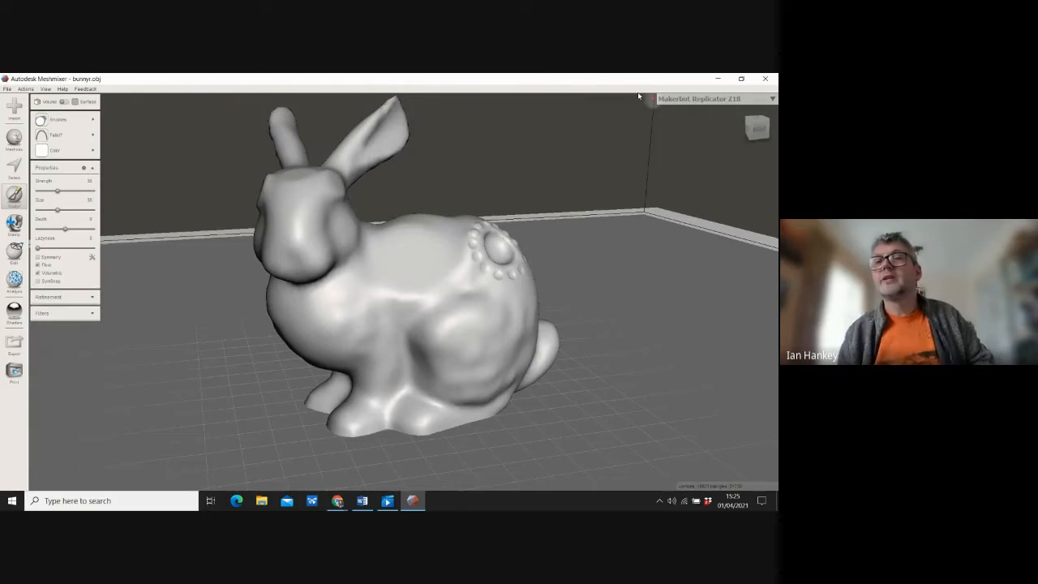
# Step: Enlarge the selection brush, paint a selection between the bunny's shoulder and the beaded dome, and delete those faces
pyautogui.click(757, 130)
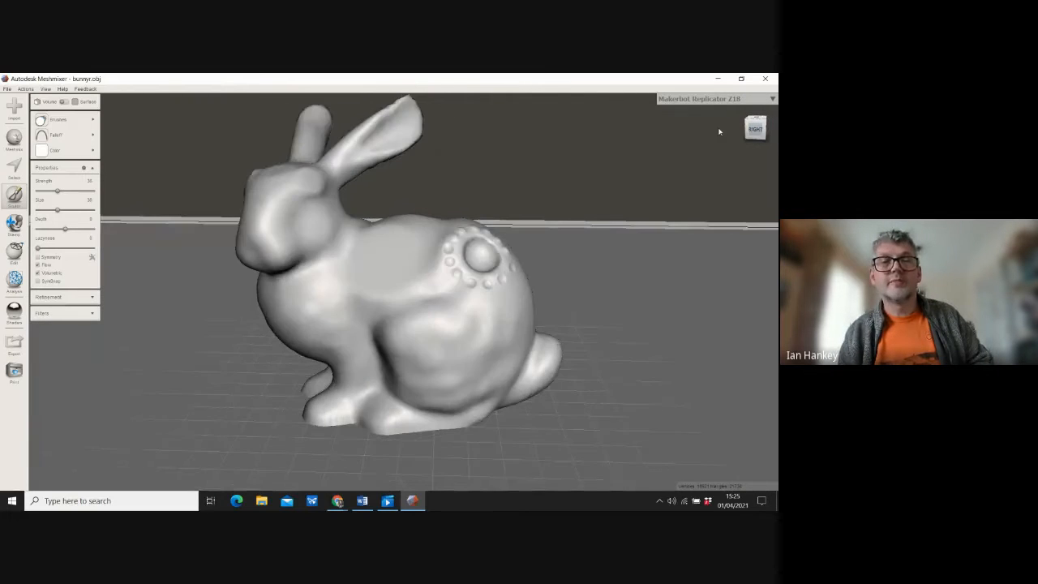
pyautogui.moveTo(719, 131); pyautogui.dragTo(512, 252, button='right')
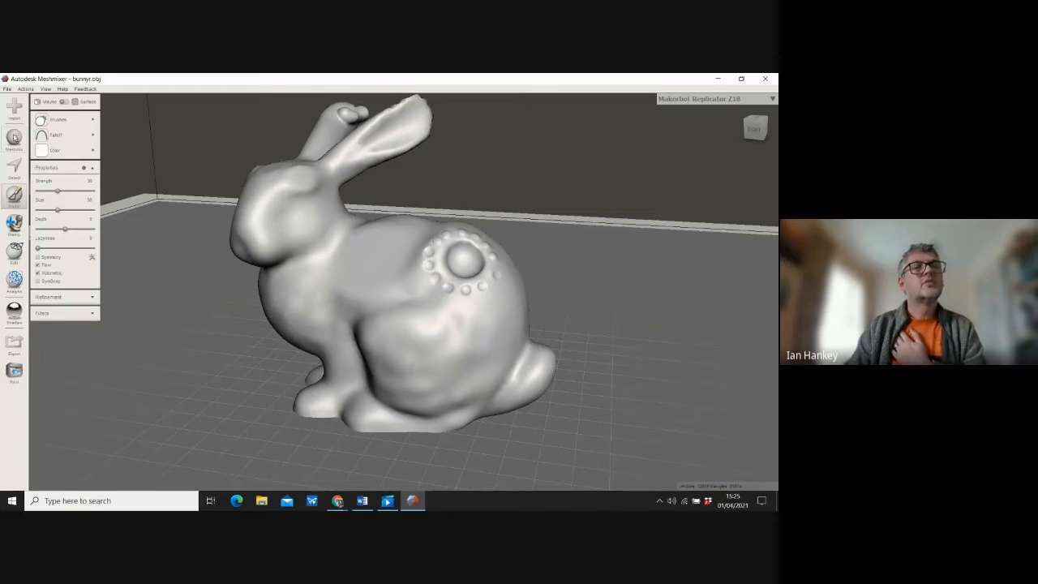
pyautogui.click(13, 168)
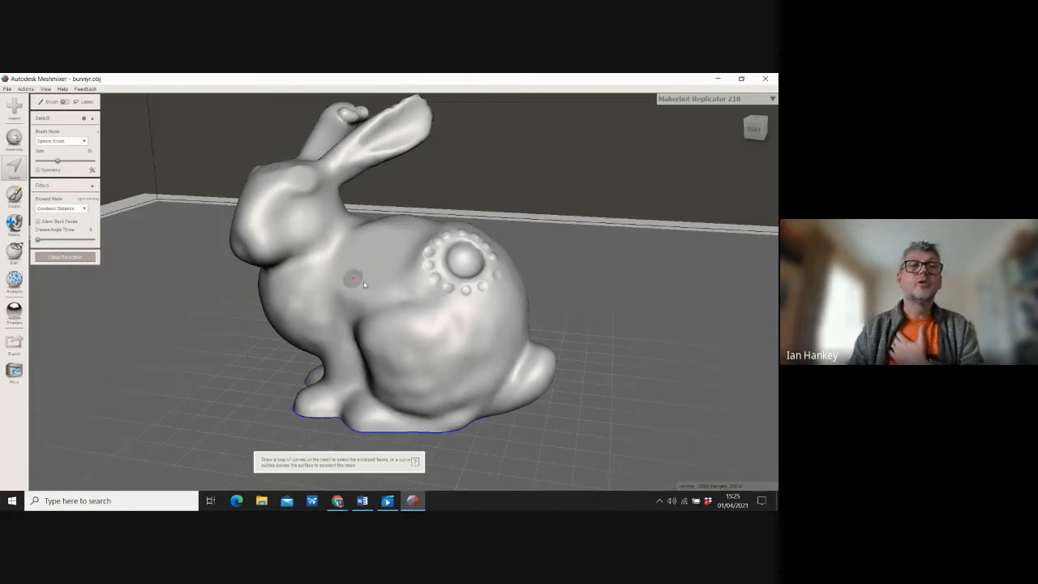
pyautogui.moveTo(57, 162); pyautogui.dragTo(71, 162)
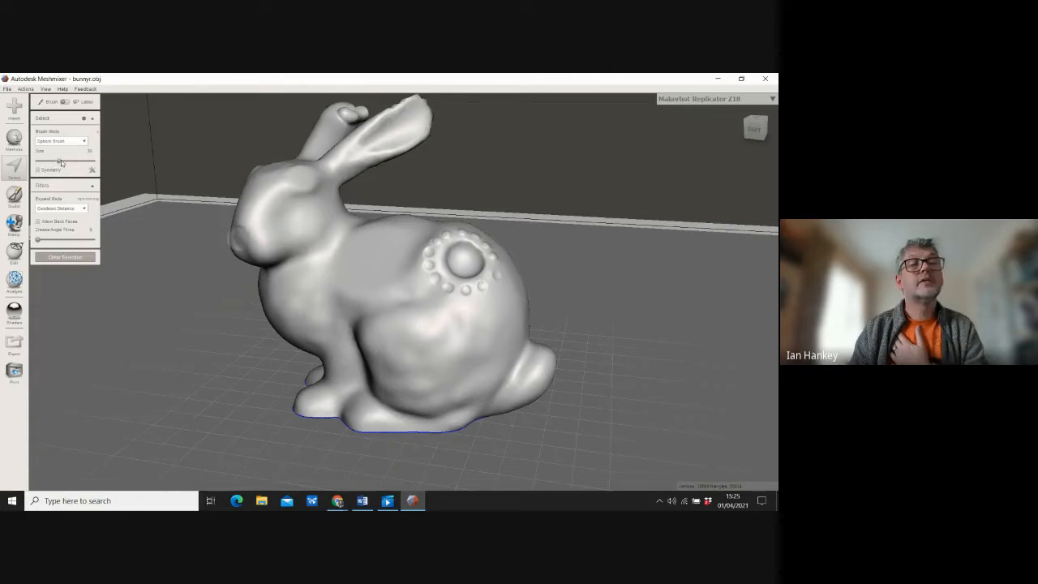
pyautogui.click(372, 261)
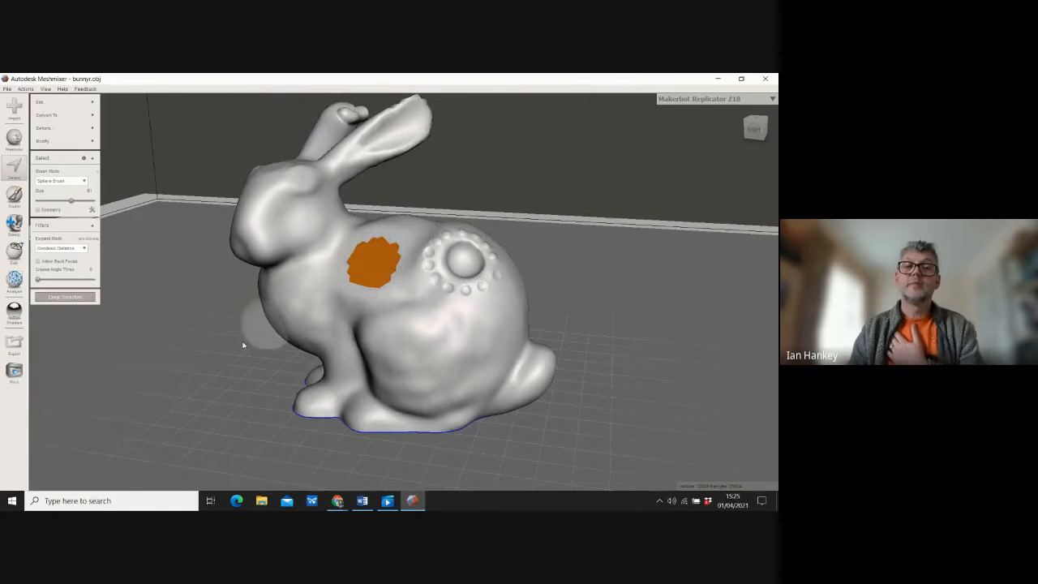
pyautogui.moveTo(350, 298)
pyautogui.mouseDown()
pyautogui.moveTo(361, 280)
pyautogui.moveTo(395, 268)
pyautogui.moveTo(391, 238)
pyautogui.moveTo(366, 255)
pyautogui.mouseUp()
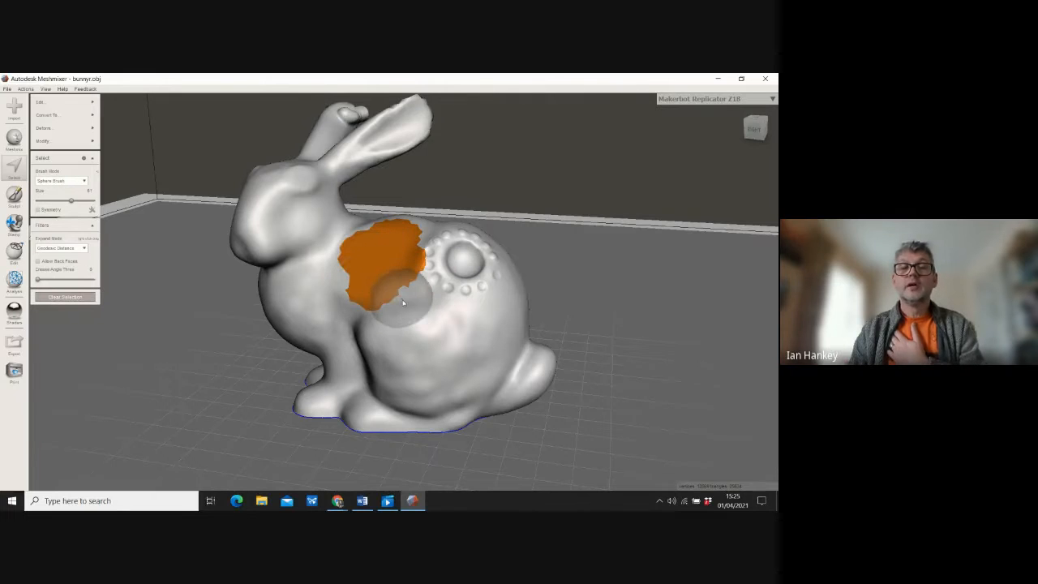
pyautogui.scroll(-1, 400, 299)
pyautogui.scroll(6, 400, 299)
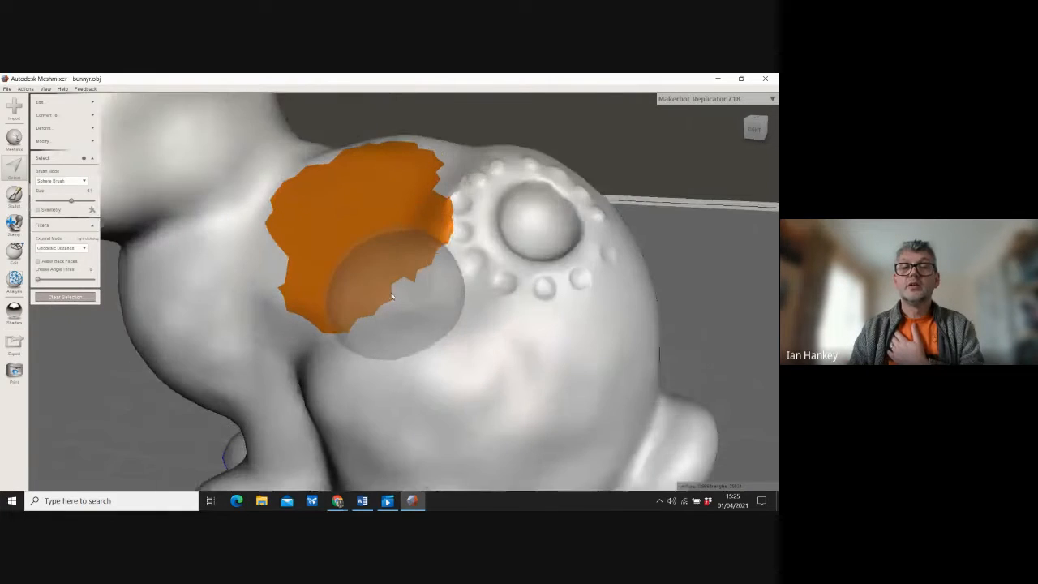
pyautogui.scroll(2, 383, 292)
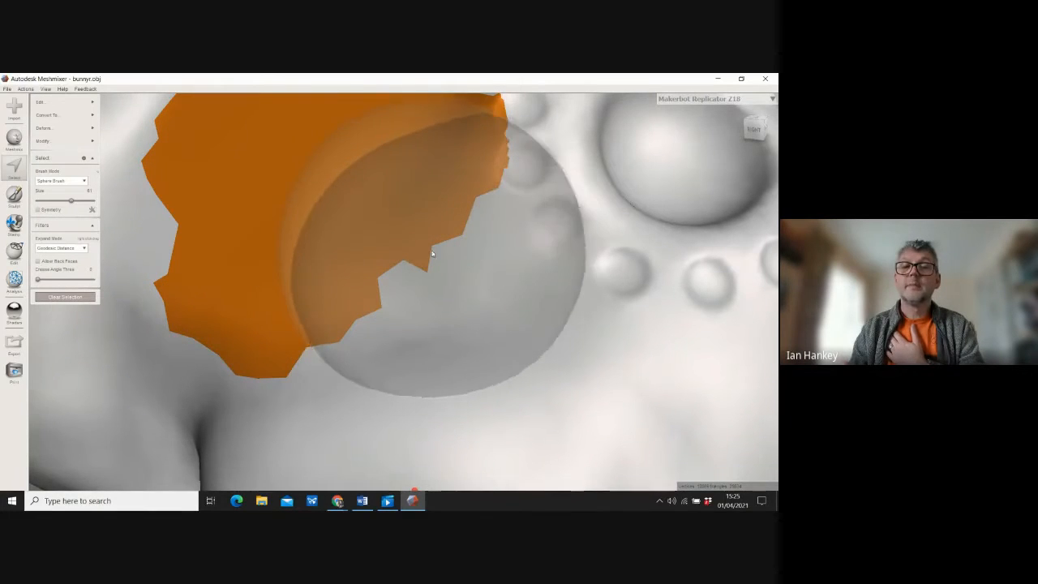
pyautogui.scroll(-5, 366, 301)
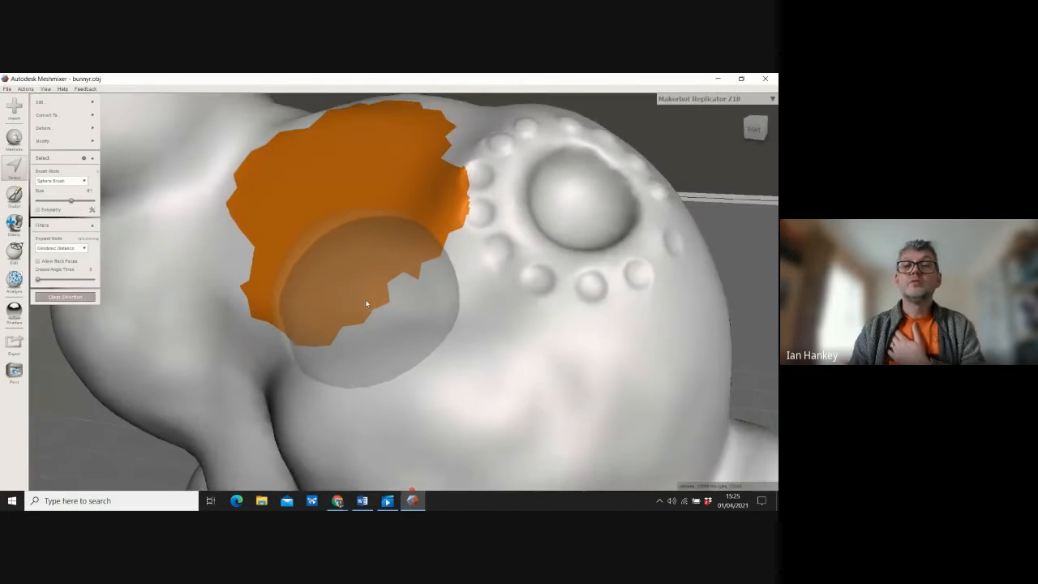
pyautogui.scroll(-2, 349, 266)
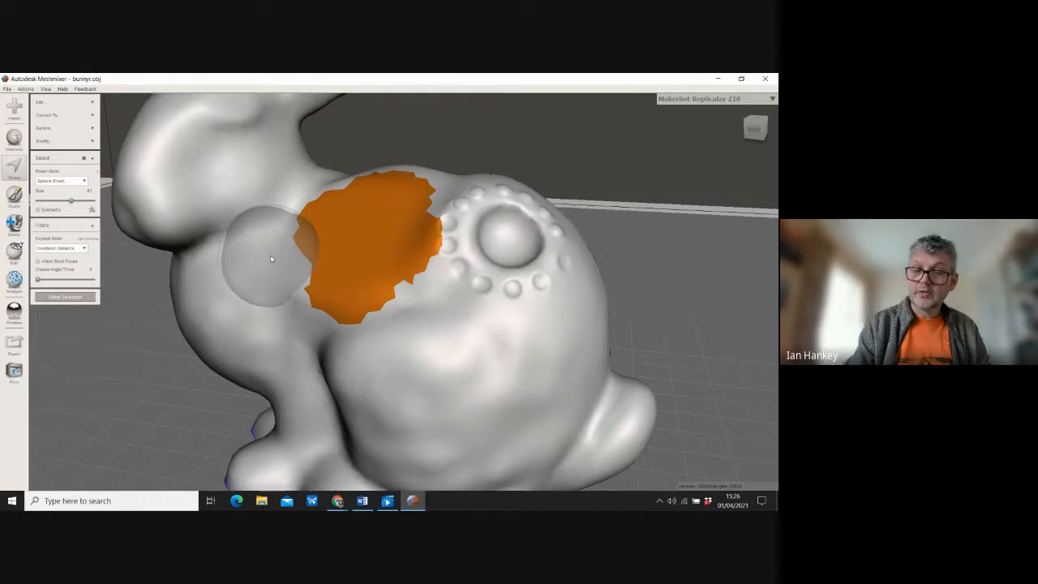
pyautogui.press('Delete')
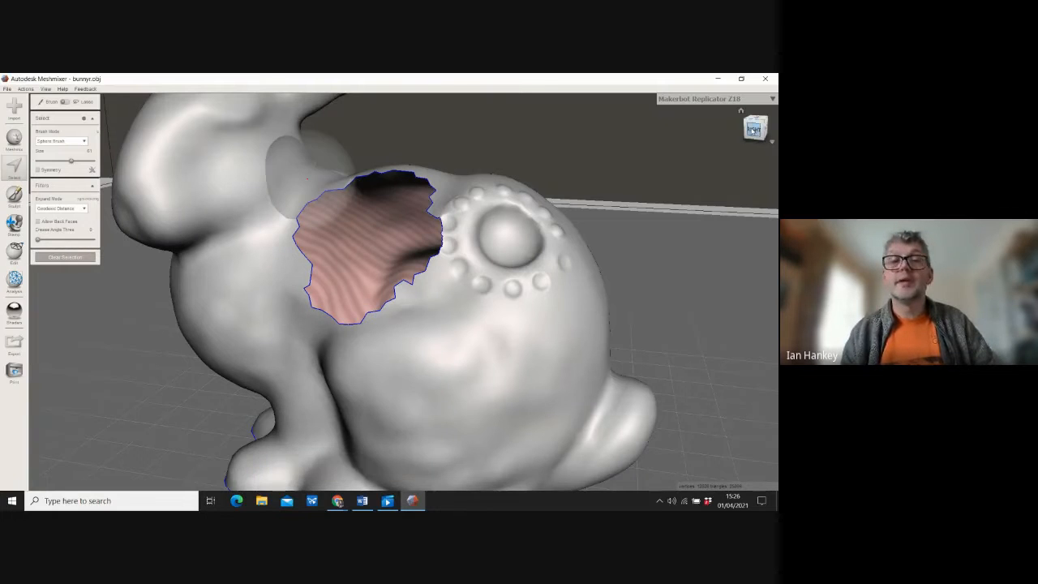
# Step: Clear the stray selection around the tail, undo the deletion of the side patch, and clear the restored selection
pyautogui.moveTo(754, 128)
pyautogui.mouseDown()
pyautogui.moveTo(770, 171)
pyautogui.moveTo(760, 126)
pyautogui.moveTo(762, 166)
pyautogui.moveTo(636, 75)
pyautogui.moveTo(649, 102)
pyautogui.moveTo(754, 130)
pyautogui.mouseUp()
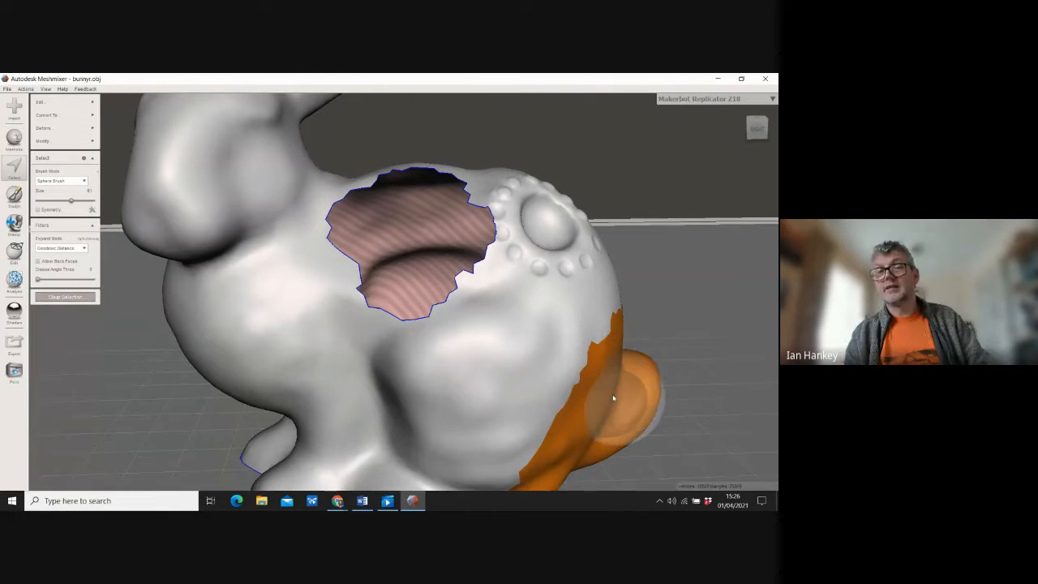
pyautogui.click(65, 297)
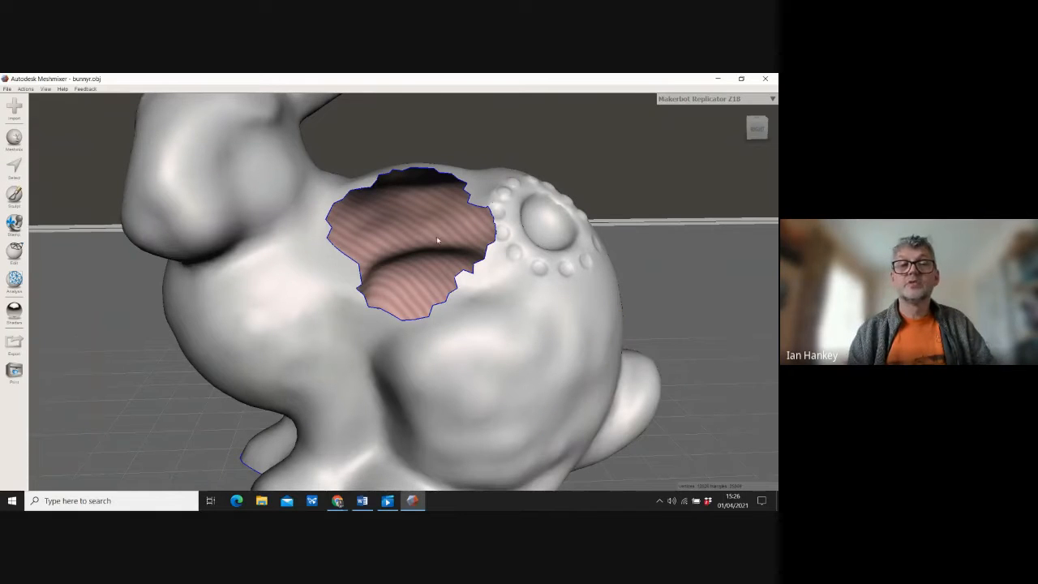
pyautogui.moveTo(757, 132); pyautogui.dragTo(704, 142)
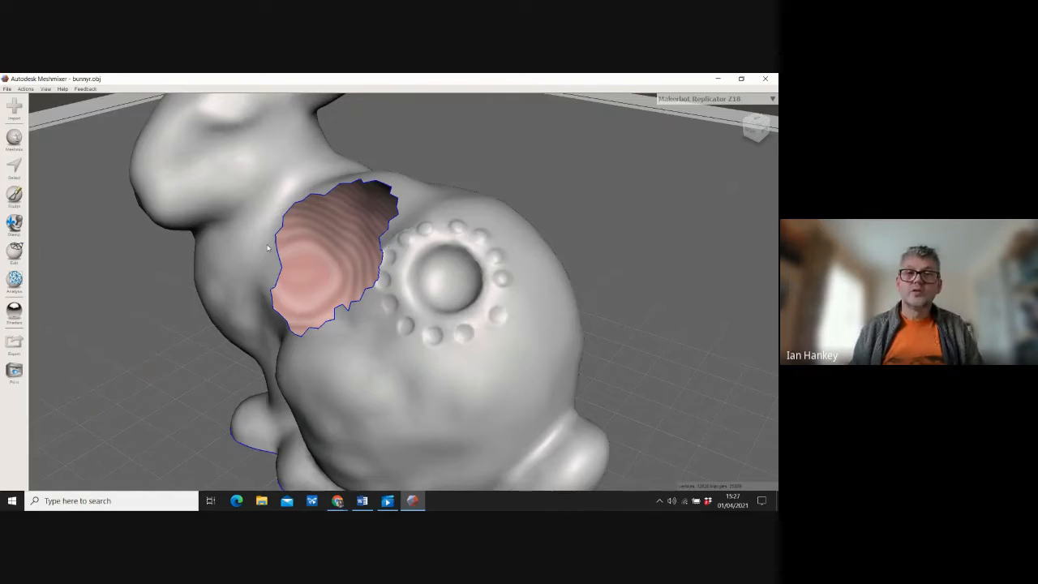
pyautogui.press('s')
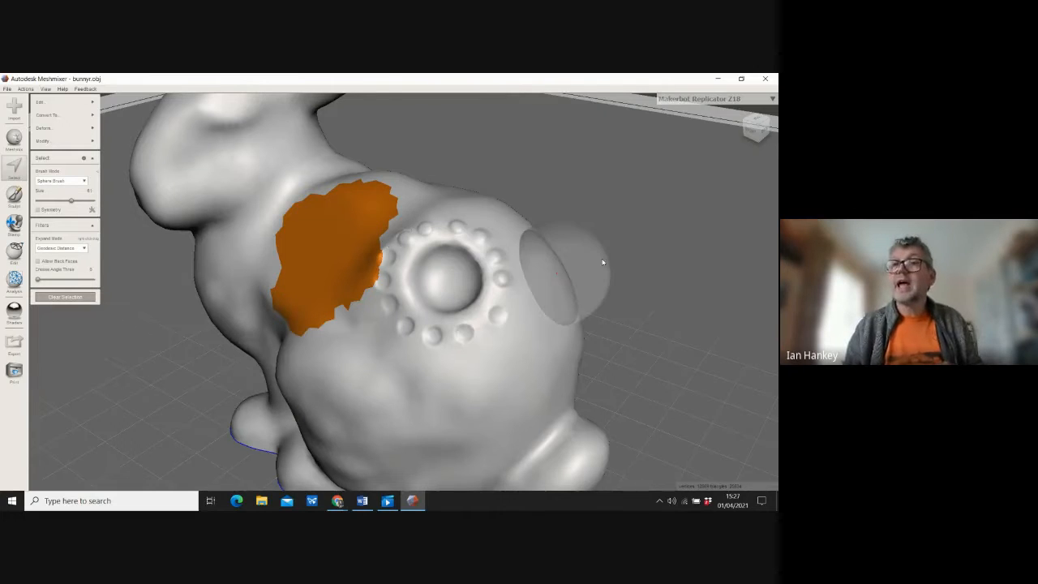
pyautogui.scroll(-10, 437, 350)
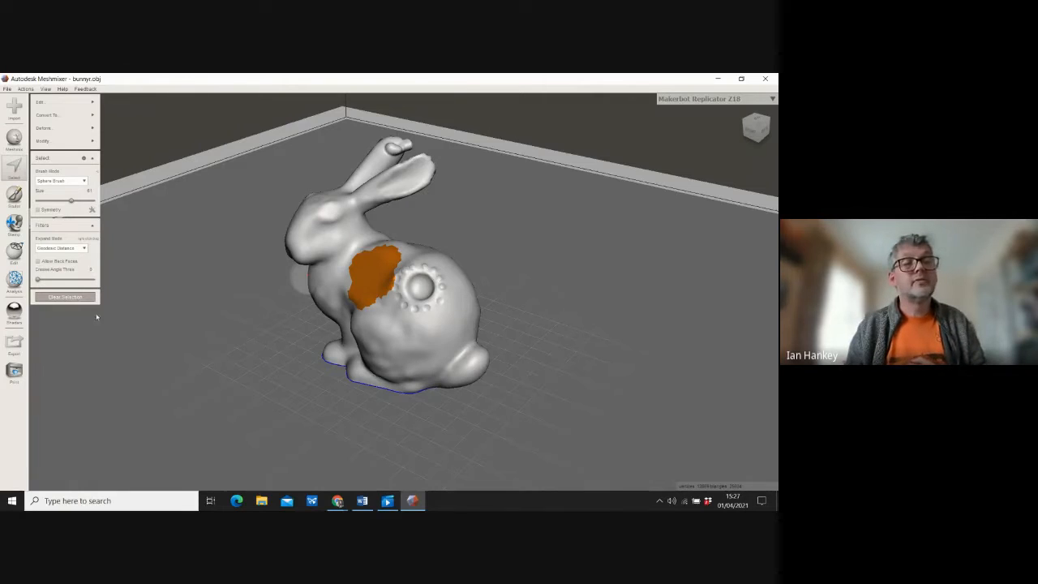
pyautogui.click(65, 297)
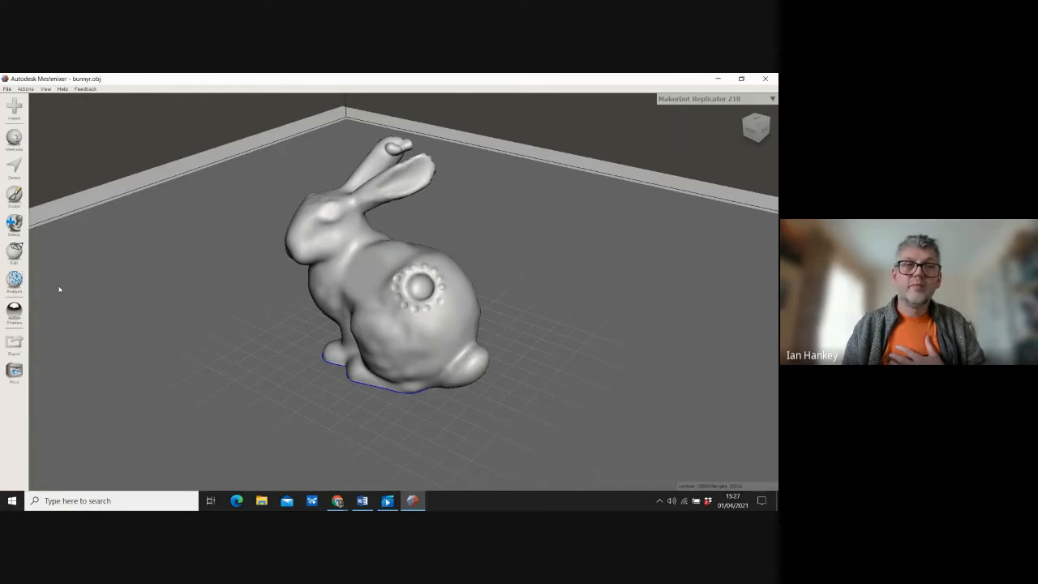
# Step: Try selecting the bunny's head and ears with a lasso loop, and clear the selection
pyautogui.click(15, 169)
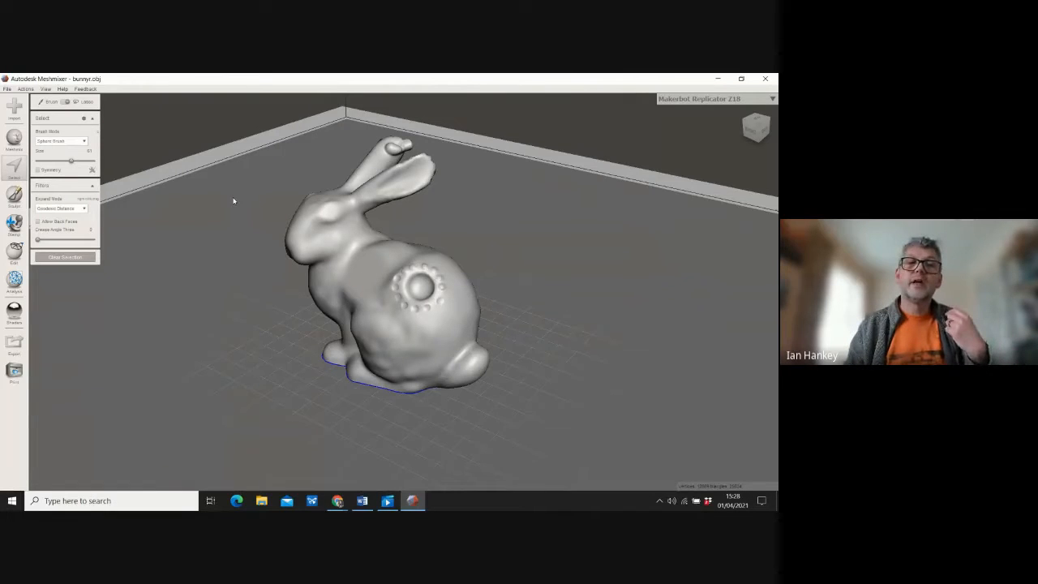
pyautogui.moveTo(272, 152); pyautogui.dragTo(333, 135)
pyautogui.moveTo(294, 186); pyautogui.dragTo(269, 166)
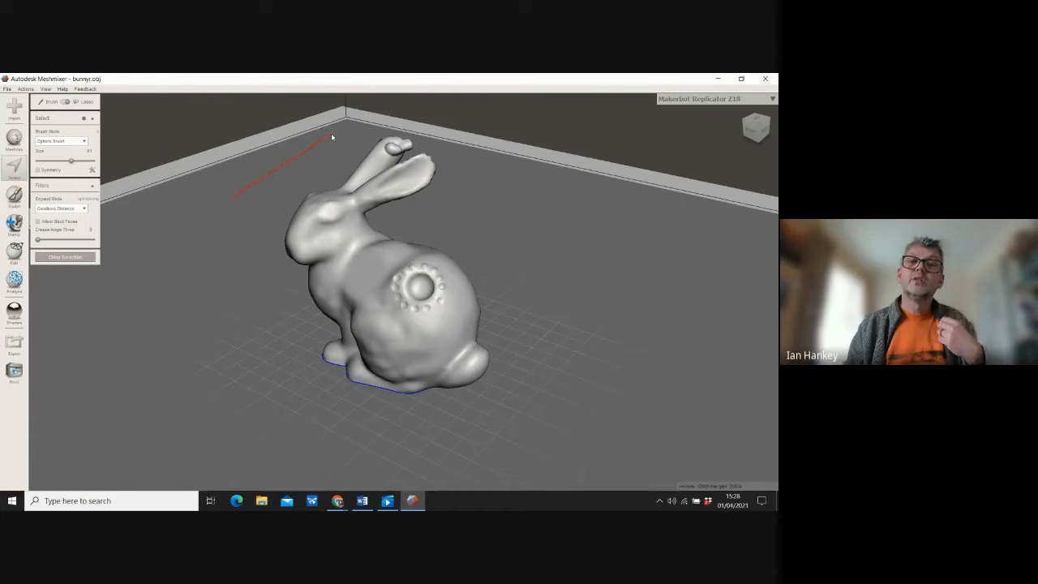
pyautogui.moveTo(331, 136)
pyautogui.mouseDown()
pyautogui.moveTo(446, 127)
pyautogui.moveTo(470, 183)
pyautogui.moveTo(373, 219)
pyautogui.moveTo(294, 280)
pyautogui.moveTo(251, 268)
pyautogui.moveTo(234, 199)
pyautogui.mouseUp()
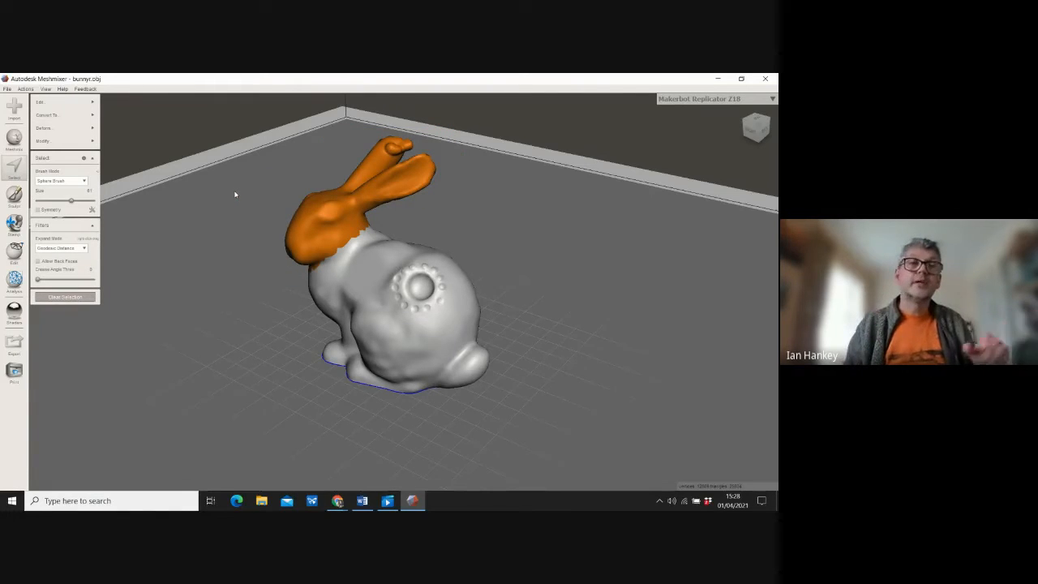
pyautogui.click(755, 121)
pyautogui.moveTo(663, 152); pyautogui.dragTo(549, 125)
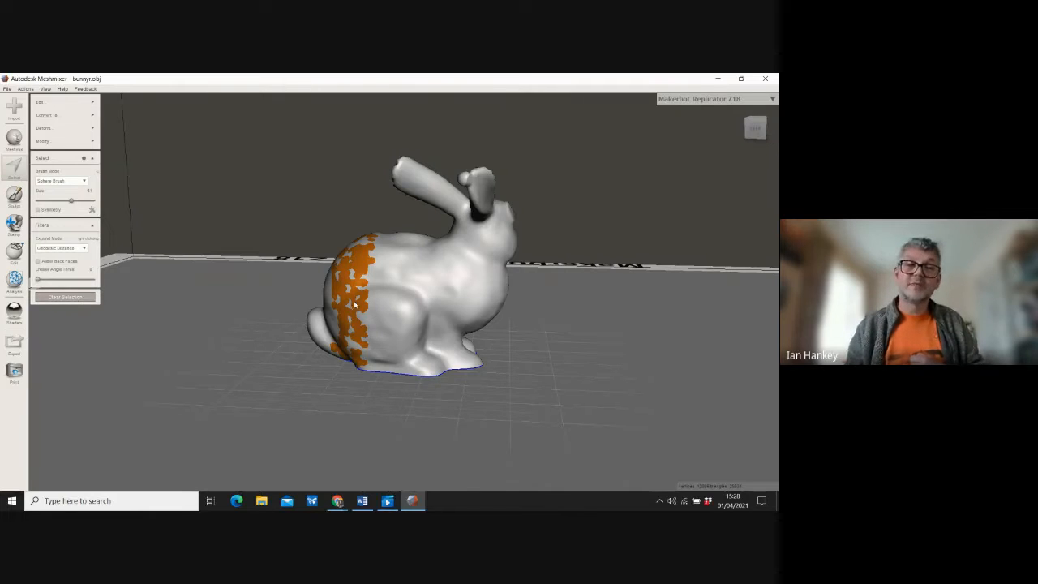
pyautogui.click(69, 298)
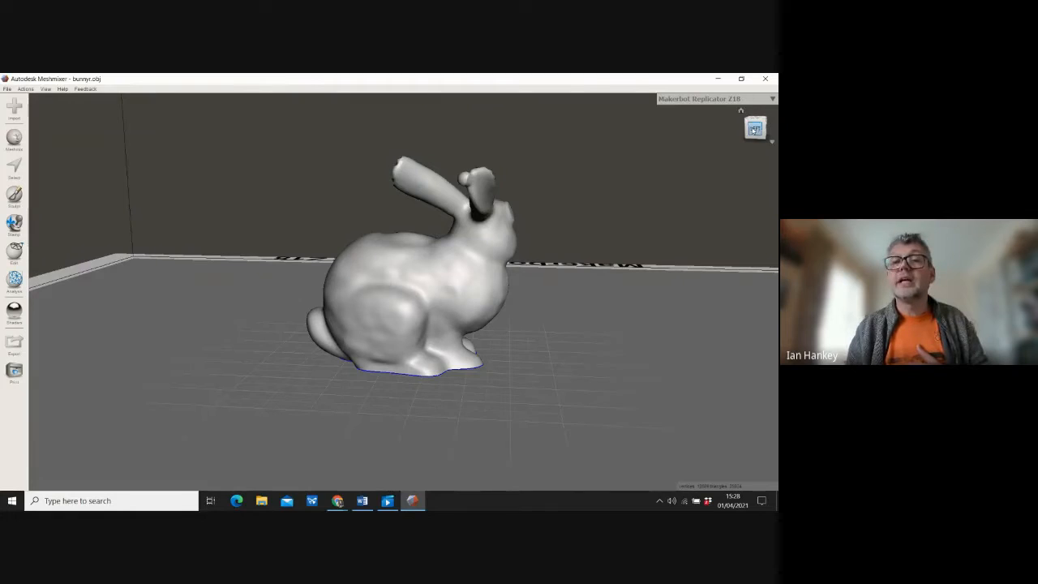
# Step: Lasso-select the bunny's head and both ears down to the neck
pyautogui.moveTo(753, 128); pyautogui.dragTo(456, 274)
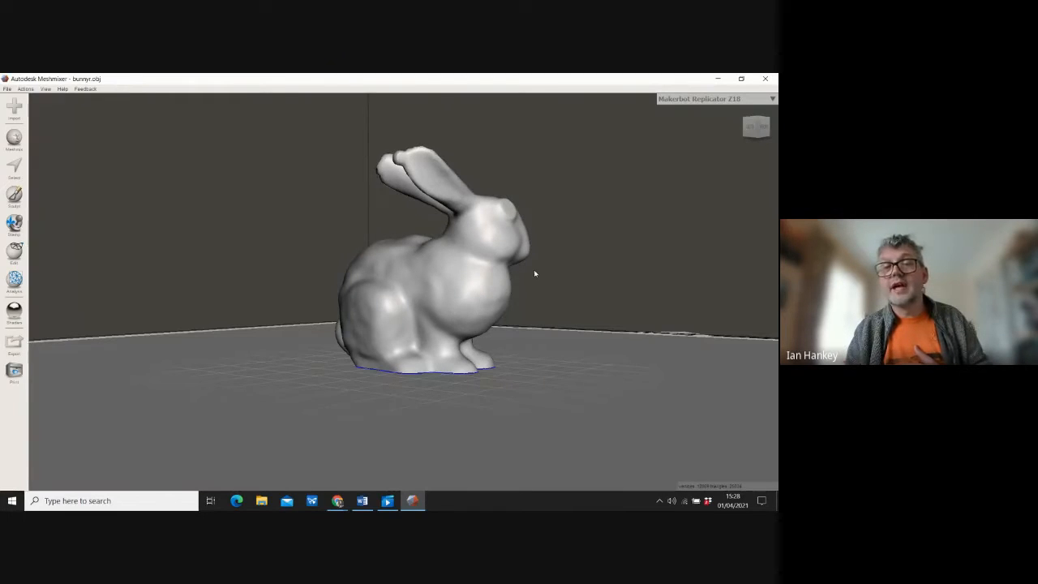
pyautogui.click(14, 170)
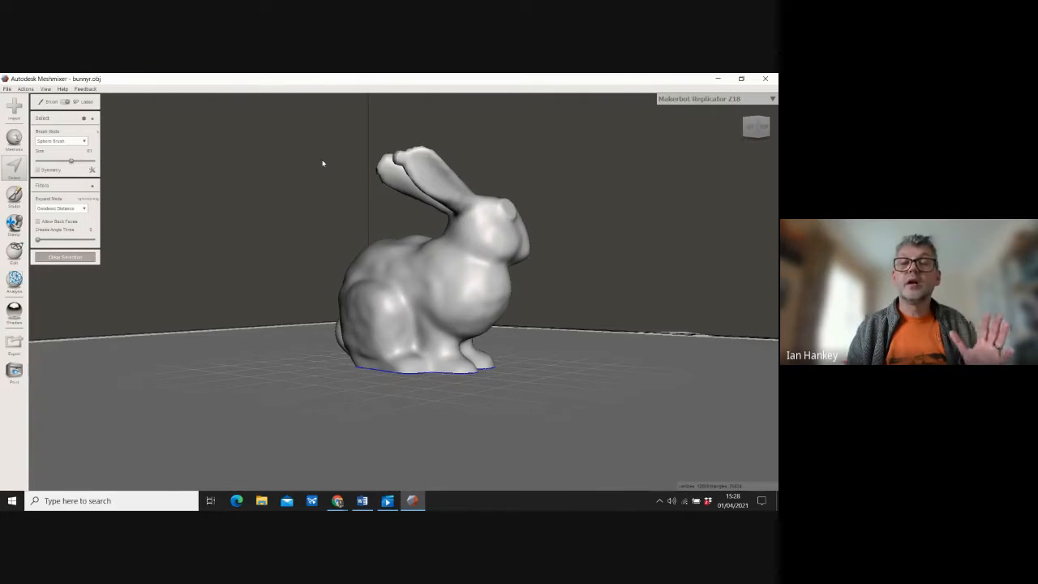
pyautogui.moveTo(324, 162)
pyautogui.mouseDown()
pyautogui.moveTo(373, 129)
pyautogui.moveTo(410, 123)
pyautogui.moveTo(489, 139)
pyautogui.moveTo(564, 230)
pyautogui.moveTo(563, 280)
pyautogui.mouseUp()
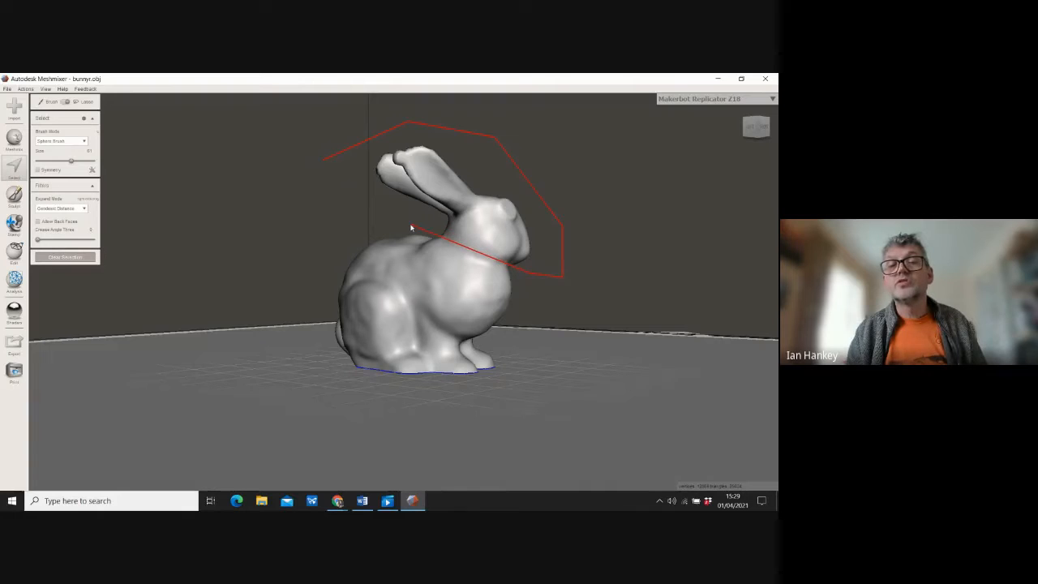
pyautogui.click(326, 159)
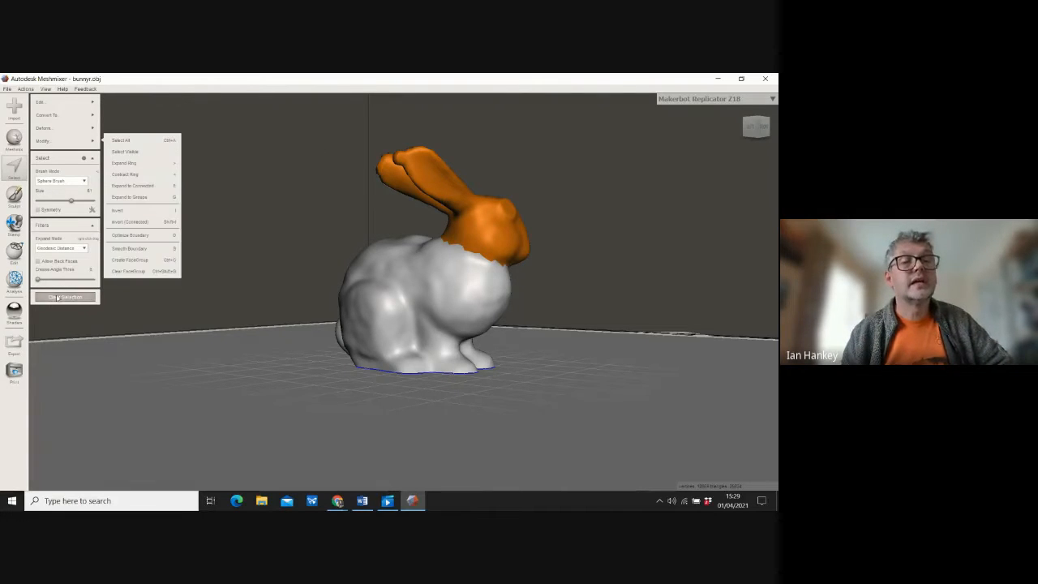
# Step: Replace the selected head and ears using Erase & Fill
pyautogui.moveTo(49, 106)
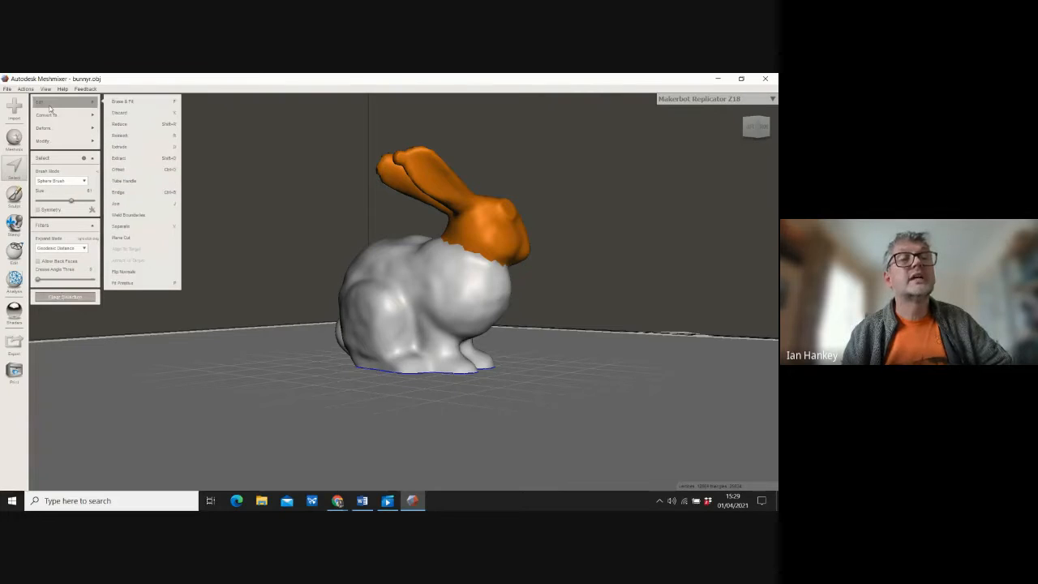
pyautogui.click(123, 102)
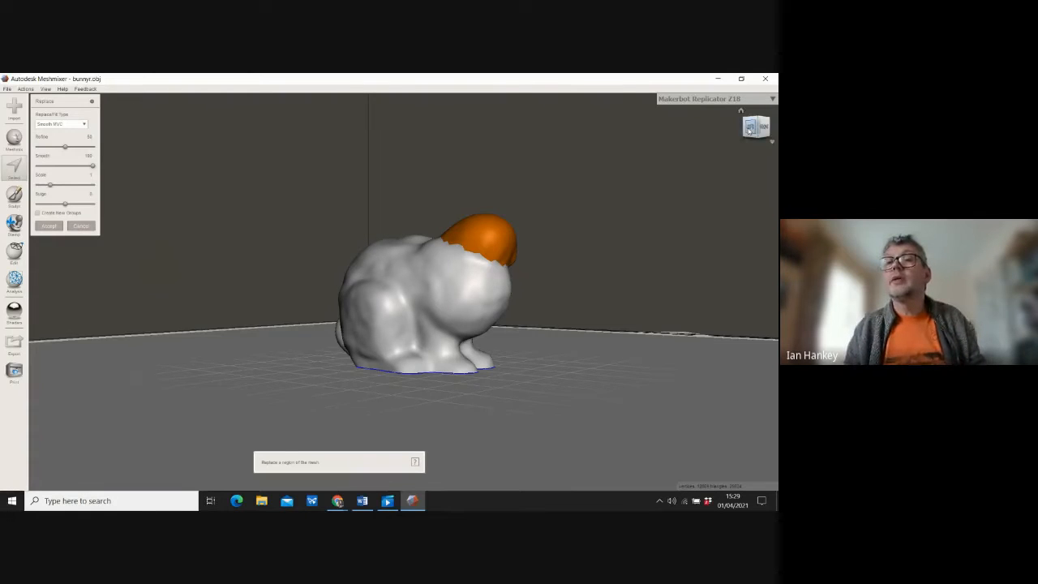
pyautogui.moveTo(752, 127); pyautogui.dragTo(571, 150)
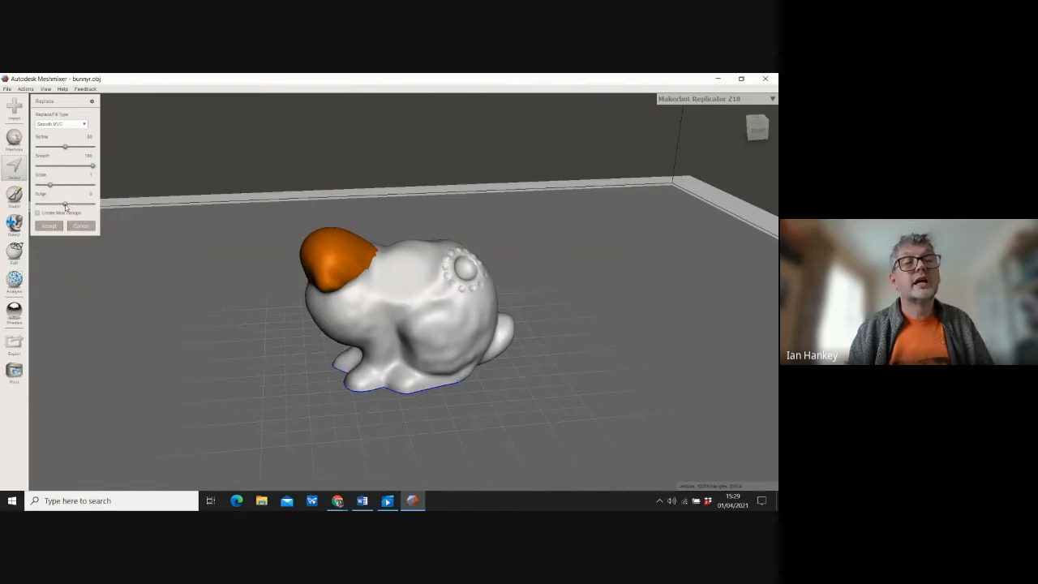
# Step: Flatten the neck fill by setting its bulge to about -20, accept the replacement, and clear the selection
pyautogui.moveTo(65, 204); pyautogui.dragTo(52, 206)
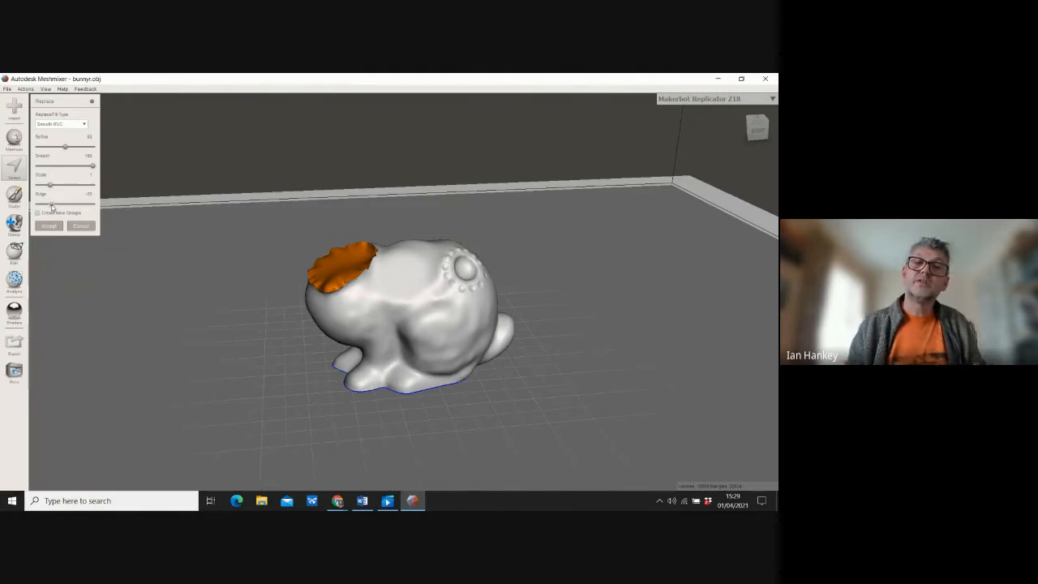
pyautogui.moveTo(51, 207); pyautogui.dragTo(57, 206)
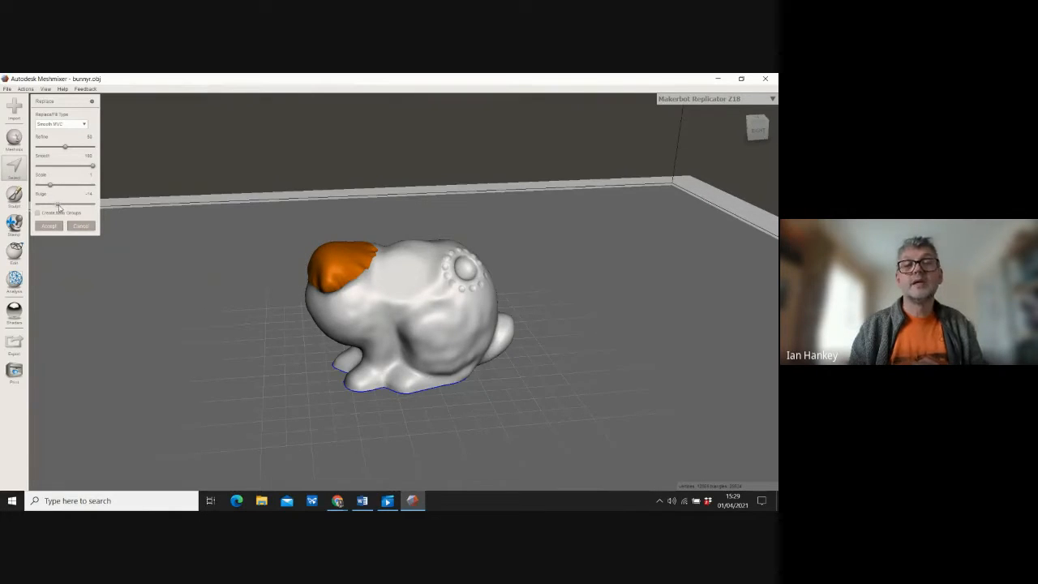
pyautogui.moveTo(59, 207); pyautogui.dragTo(63, 205)
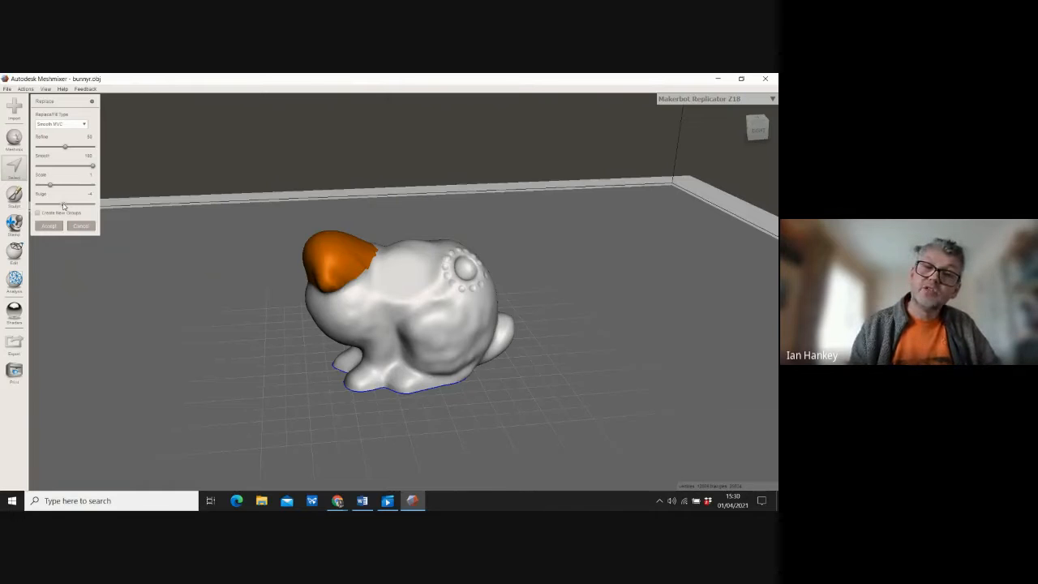
pyautogui.moveTo(63, 205); pyautogui.dragTo(55, 204)
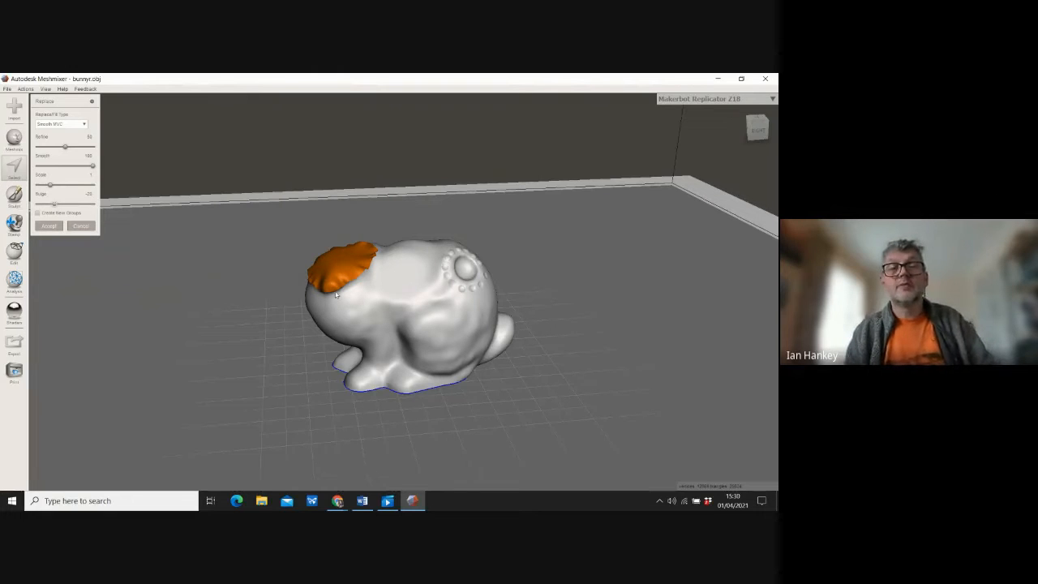
pyautogui.click(47, 227)
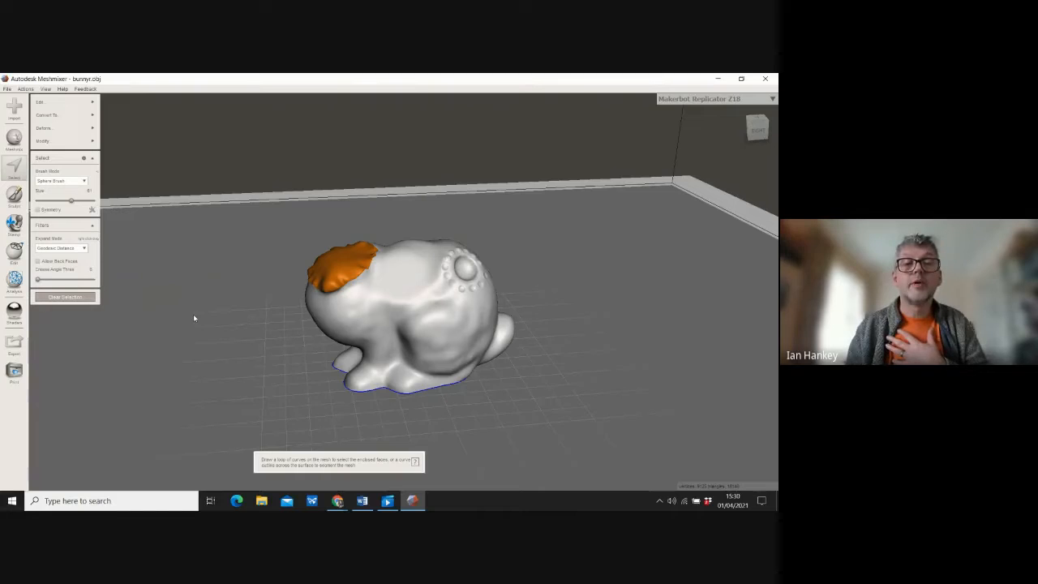
pyautogui.click(42, 140)
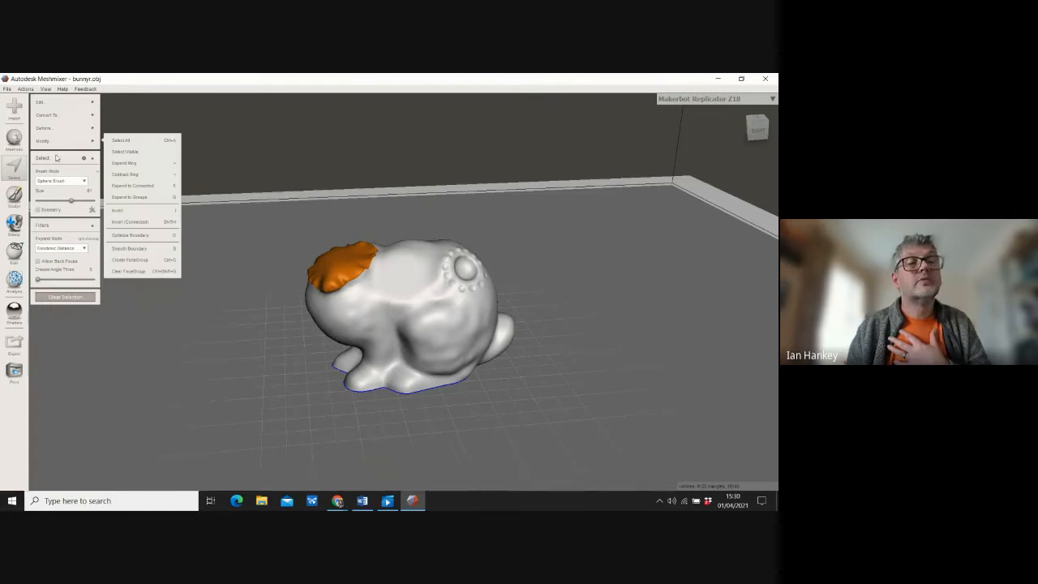
pyautogui.click(59, 299)
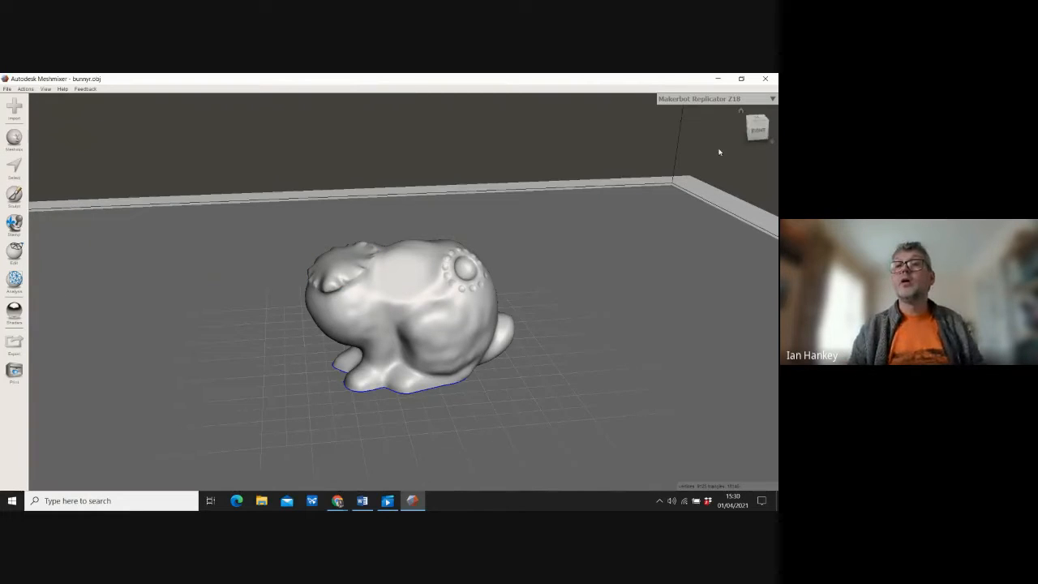
# Step: Smooth the front edge of the filled neck with the RobustSmooth brush at size 44
pyautogui.moveTo(759, 130); pyautogui.dragTo(311, 132)
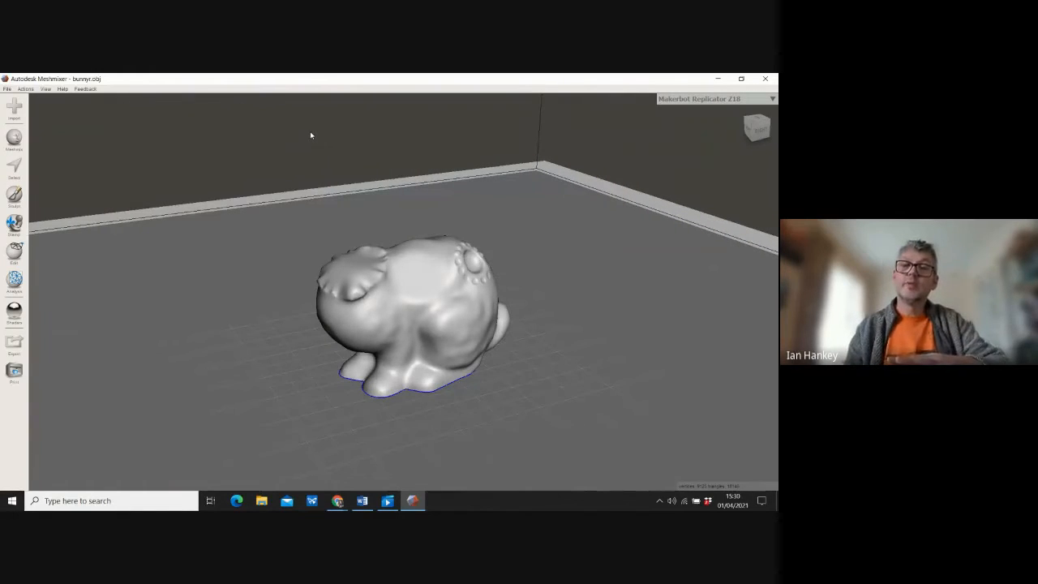
pyautogui.scroll(3, 351, 309)
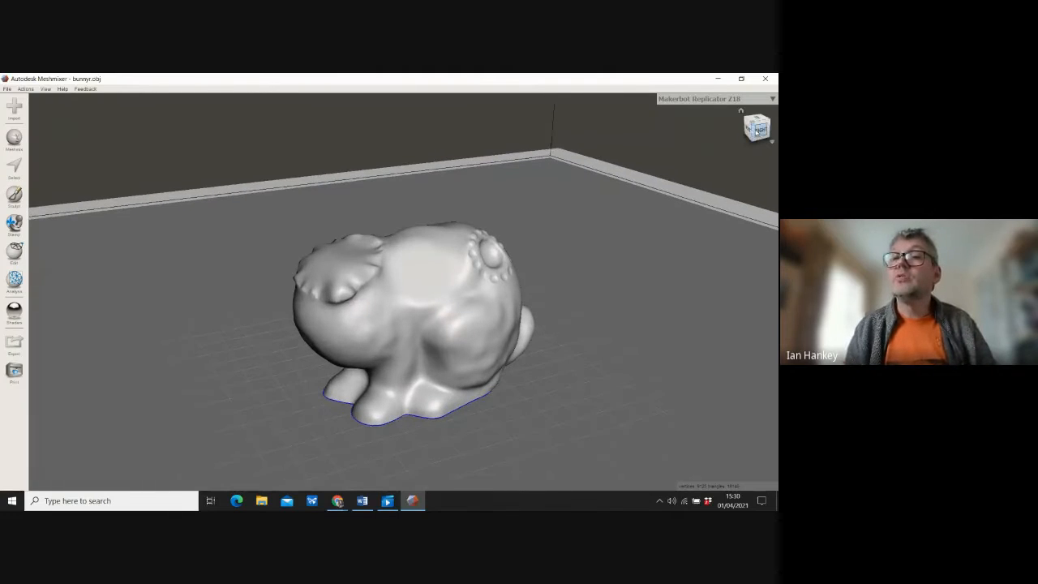
pyautogui.moveTo(757, 128); pyautogui.dragTo(344, 131)
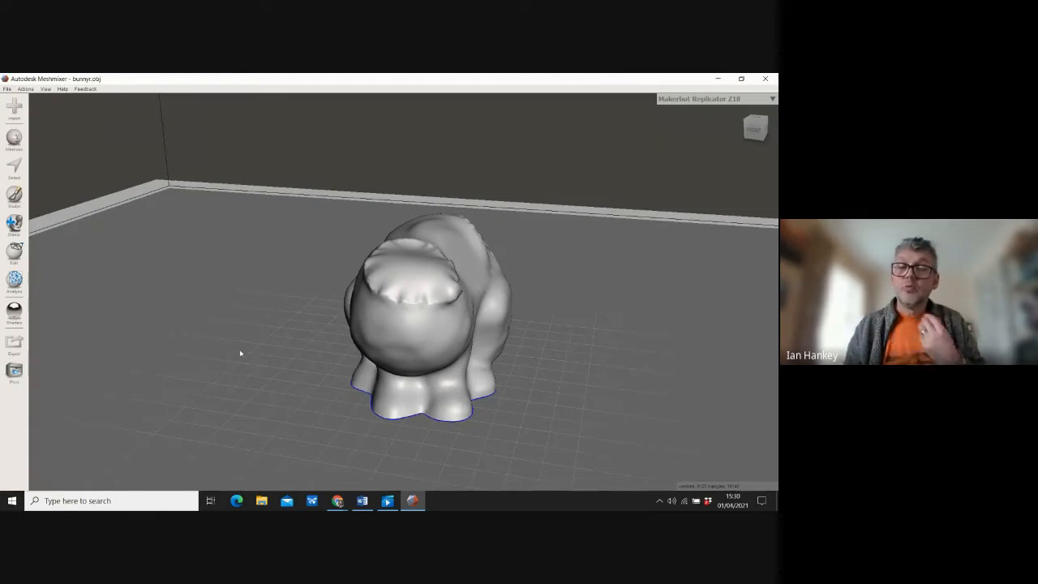
pyautogui.click(14, 195)
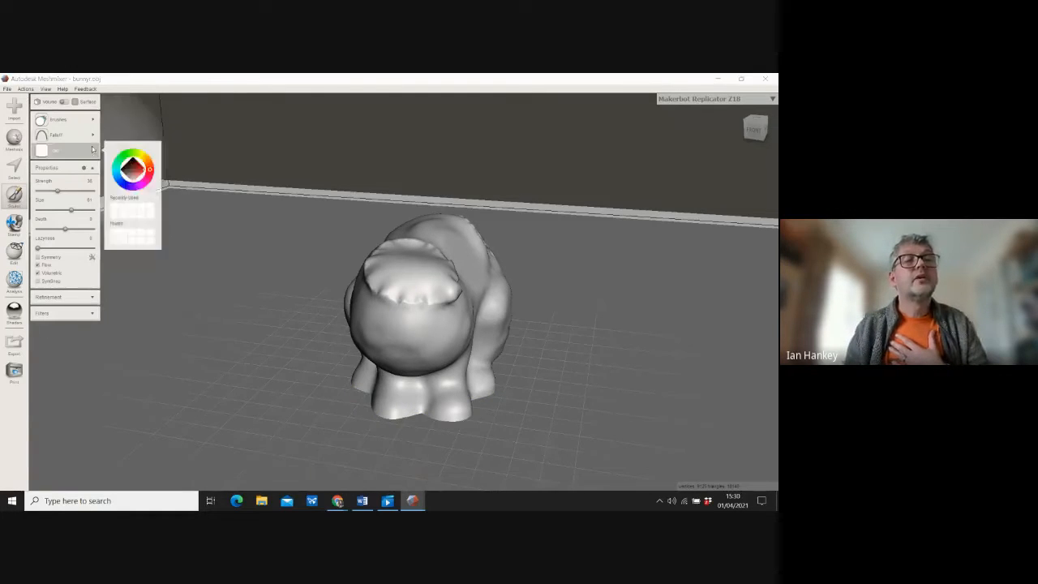
pyautogui.moveTo(58, 123)
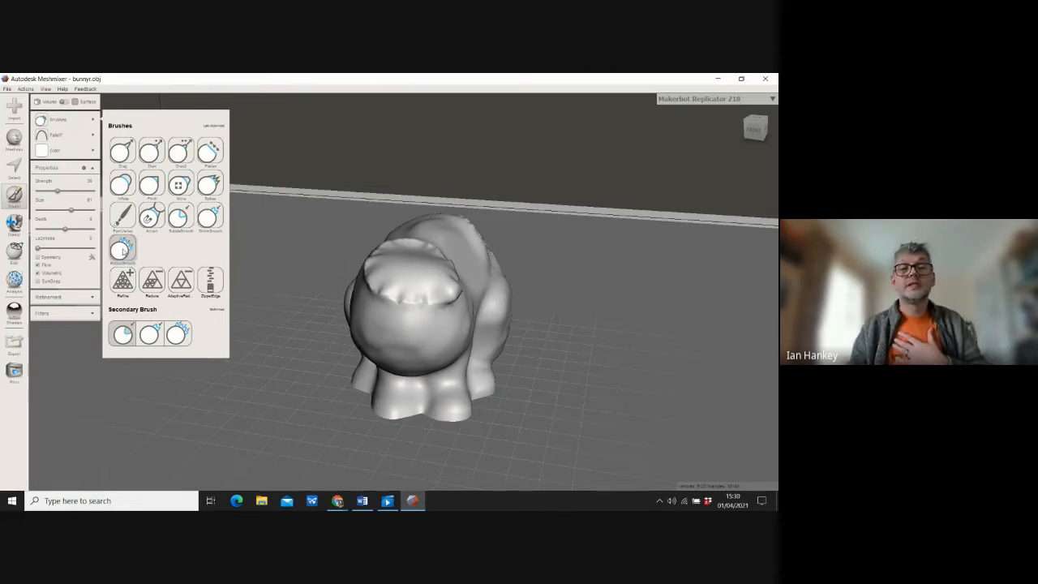
pyautogui.click(122, 250)
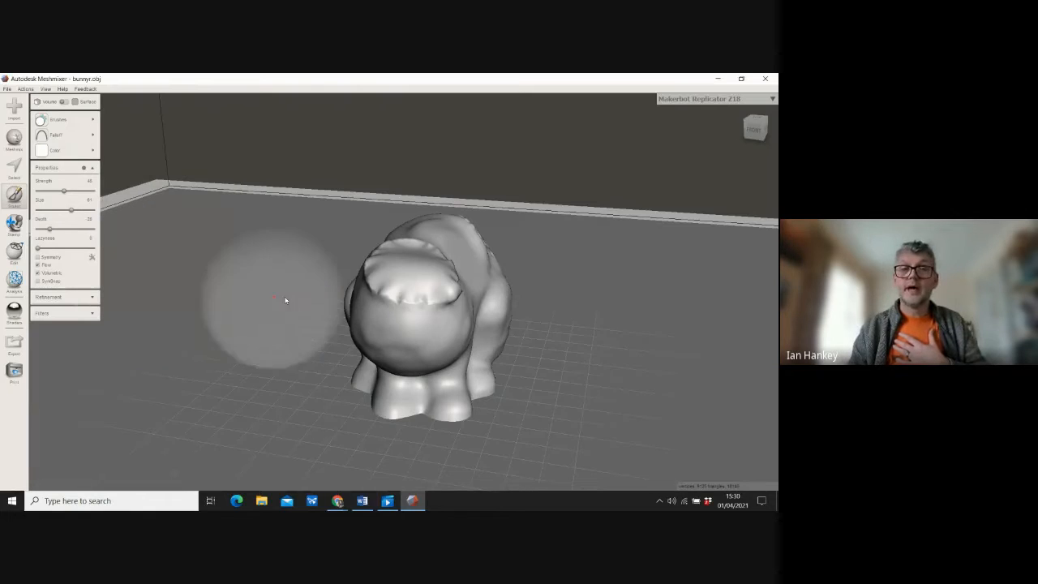
pyautogui.moveTo(75, 214); pyautogui.dragTo(61, 213)
pyautogui.moveTo(394, 301)
pyautogui.mouseDown()
pyautogui.moveTo(377, 293)
pyautogui.moveTo(453, 297)
pyautogui.mouseUp()
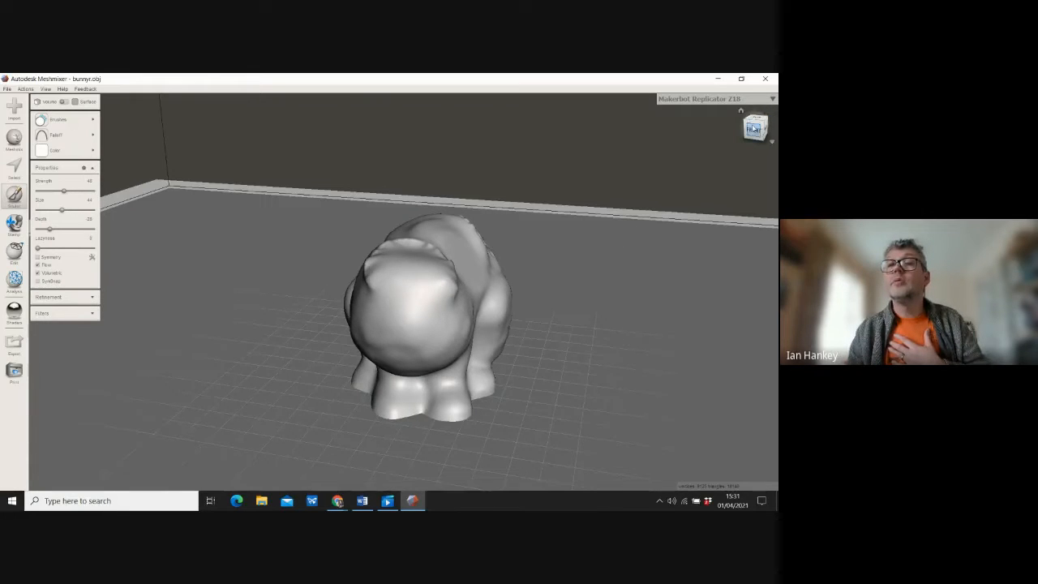
# Step: Smooth away the jagged ridge remaining on the far side and back of the filled neck with the same brush
pyautogui.moveTo(753, 128); pyautogui.dragTo(663, 139)
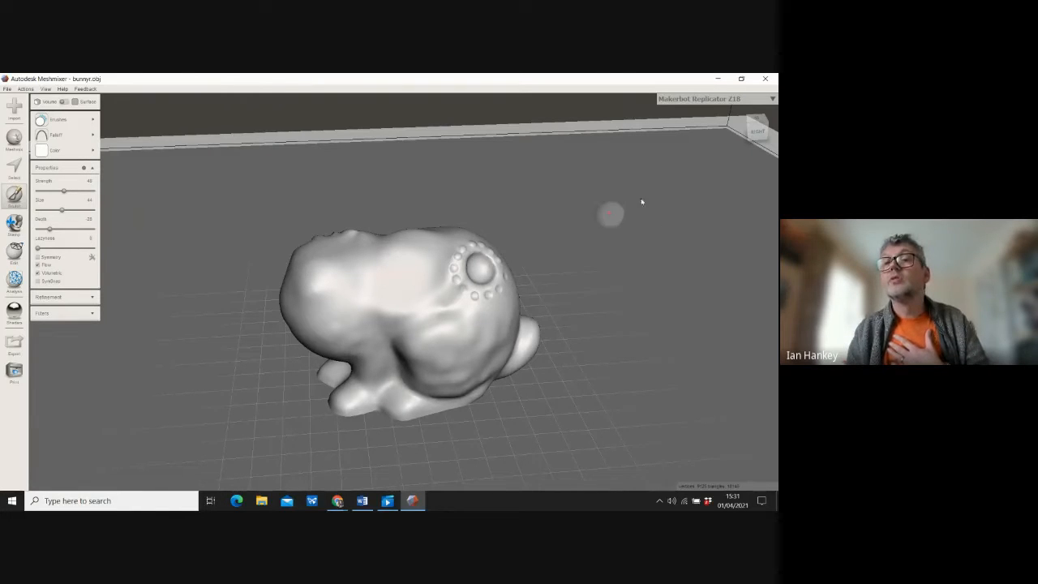
pyautogui.click(757, 128)
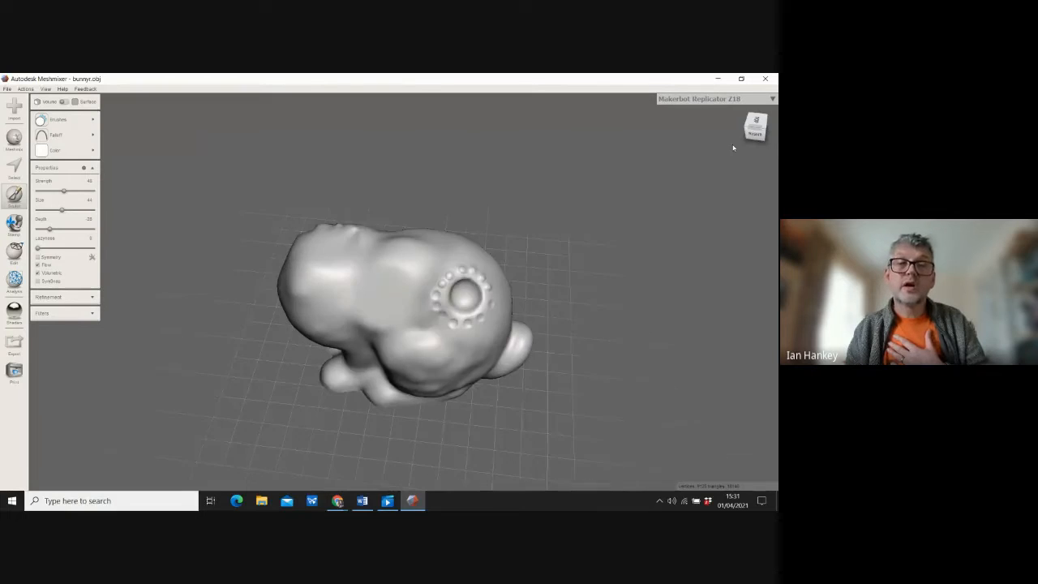
pyautogui.moveTo(733, 148); pyautogui.dragTo(476, 229, button='right')
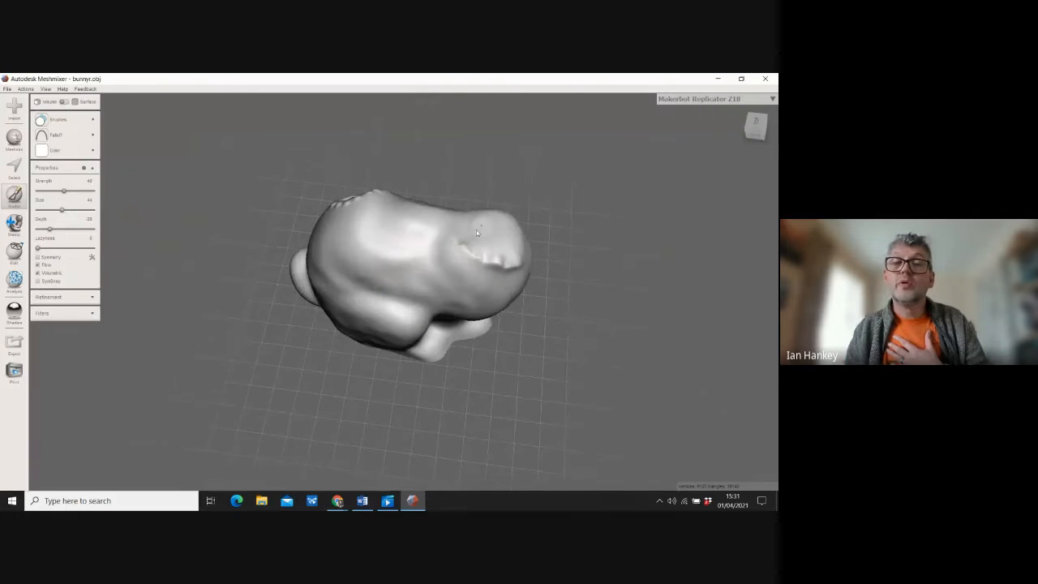
pyautogui.scroll(4, 476, 249)
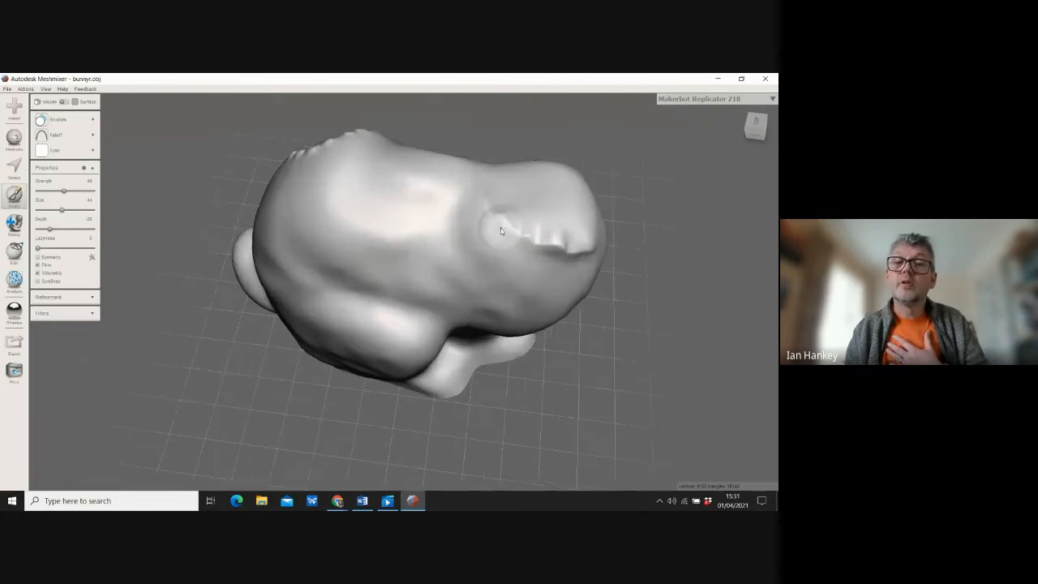
pyautogui.scroll(2, 500, 228)
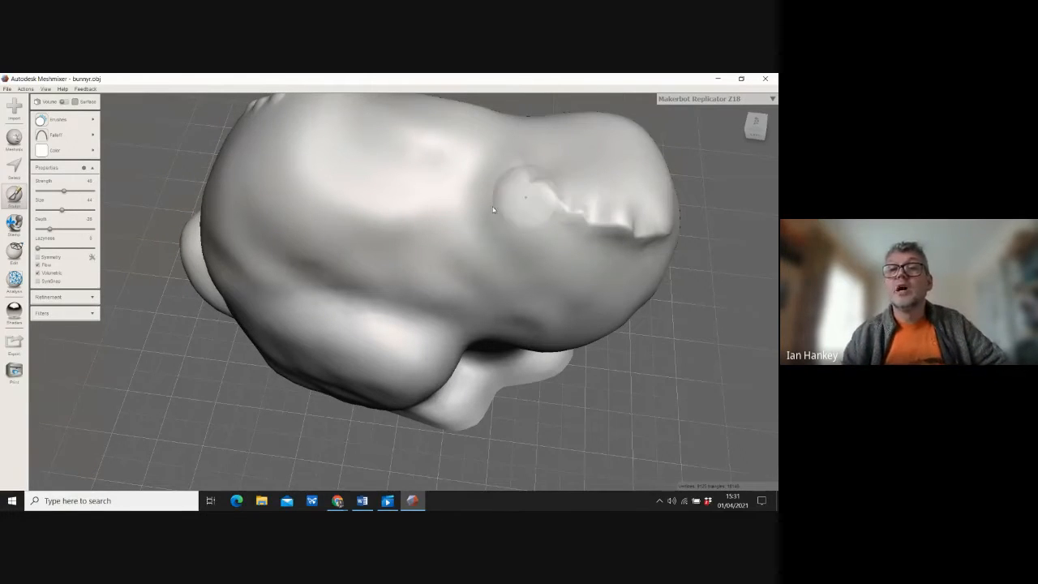
pyautogui.moveTo(526, 165)
pyautogui.keyDown('shift'); pyautogui.mouseDown()
pyautogui.moveTo(559, 206)
pyautogui.moveTo(599, 225)
pyautogui.moveTo(672, 224)
pyautogui.moveTo(676, 213)
pyautogui.moveTo(564, 208)
pyautogui.mouseUp(); pyautogui.keyUp('shift')
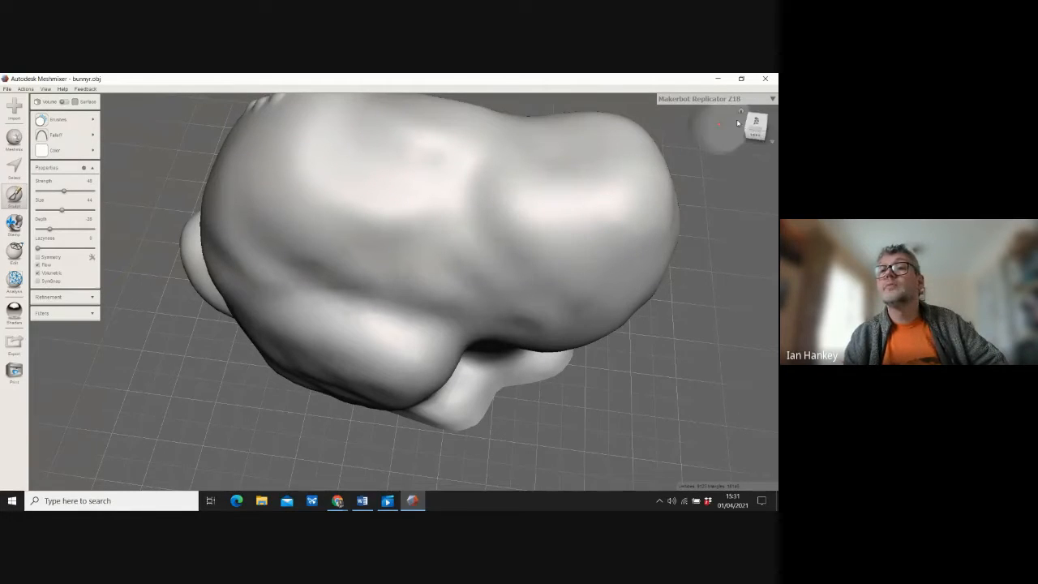
pyautogui.moveTo(760, 120); pyautogui.dragTo(516, 90)
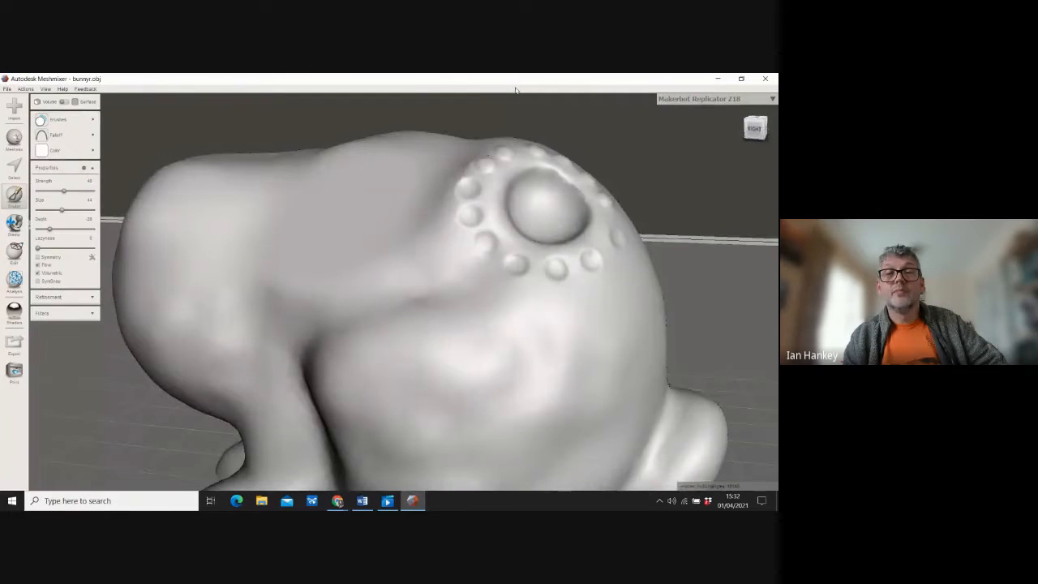
pyautogui.scroll(-10, 330, 230)
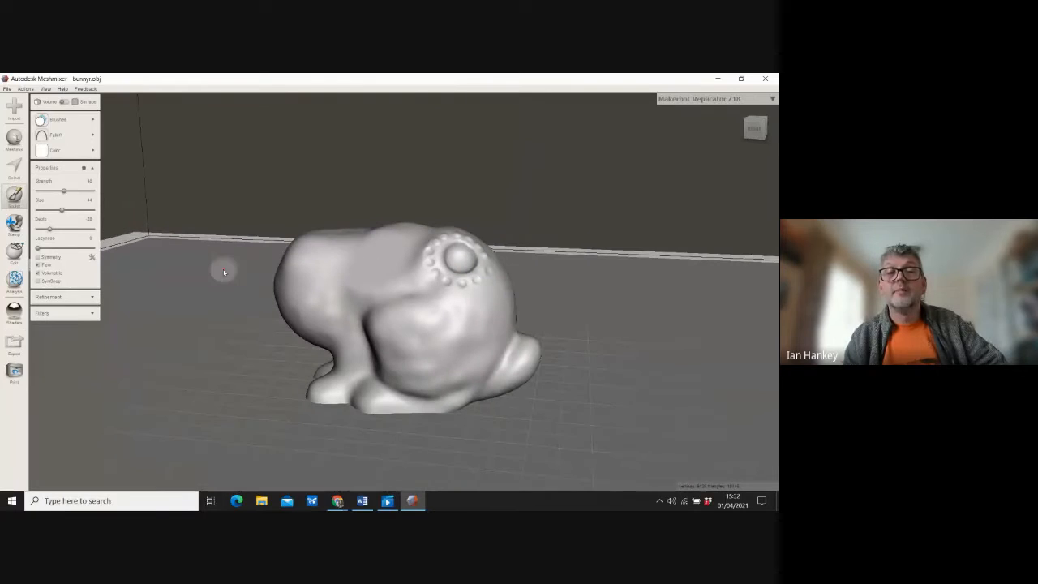
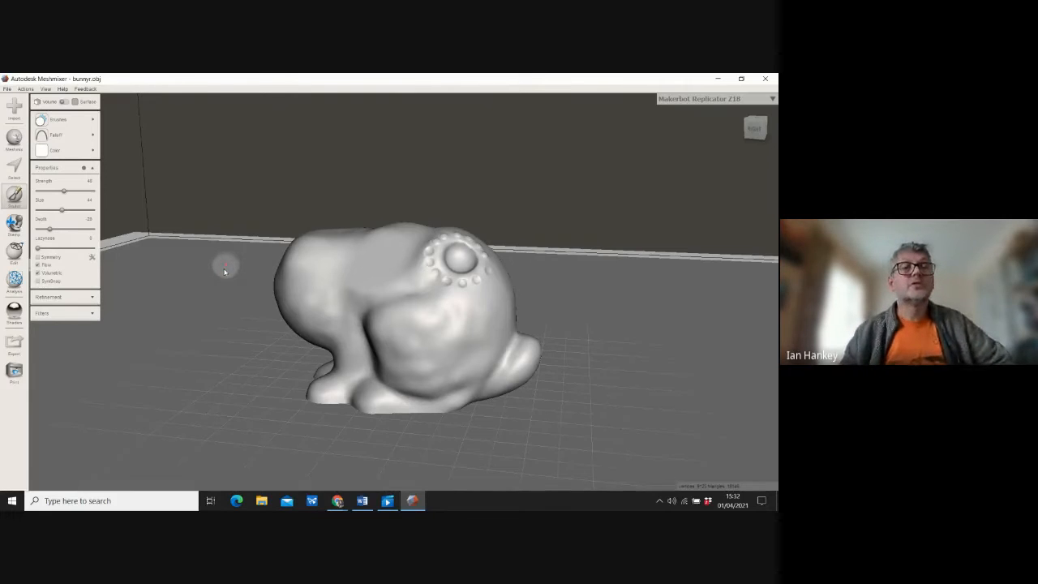
pyautogui.click(57, 119)
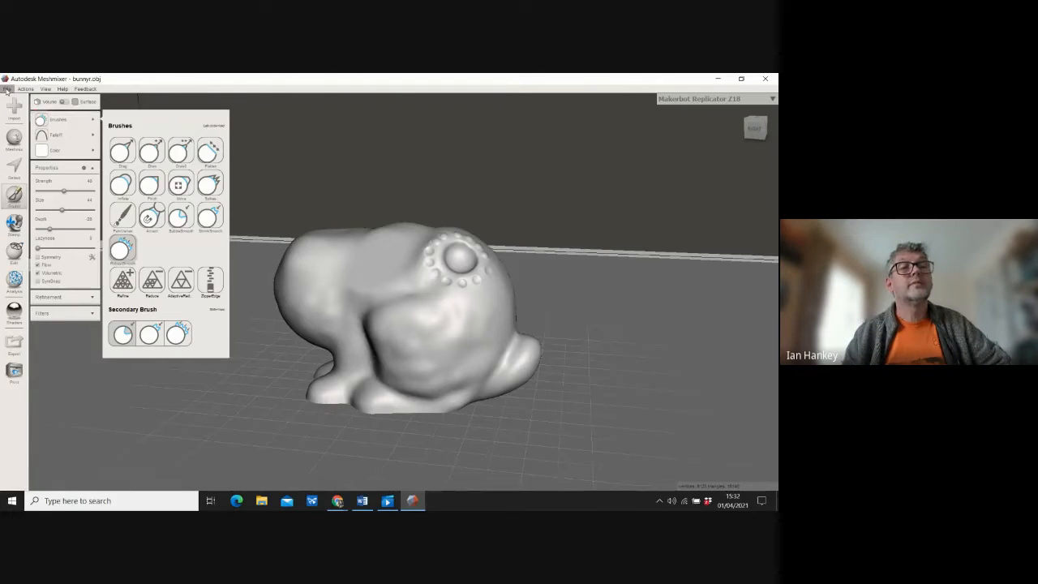
pyautogui.click(7, 89)
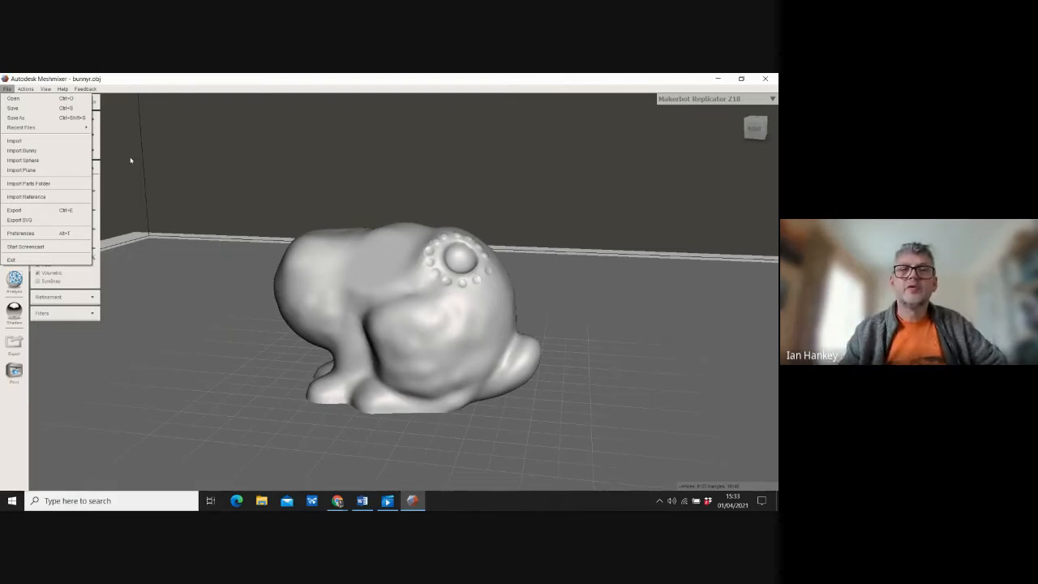
pyautogui.click(227, 204)
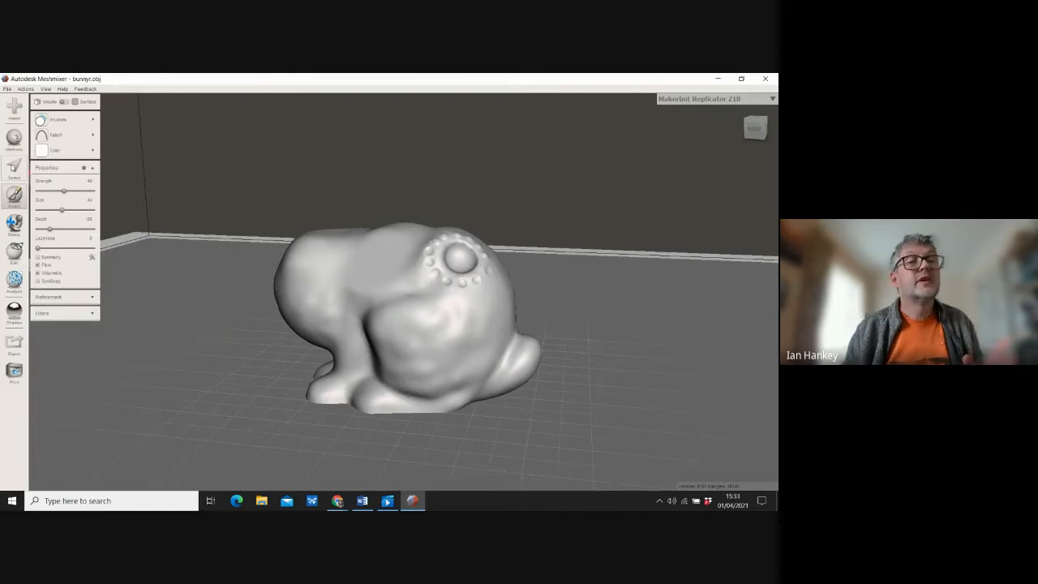
# Step: Lasso-select the bunny's whole body behind the smoothed neck, including the legs, tail and beaded dome
pyautogui.click(13, 166)
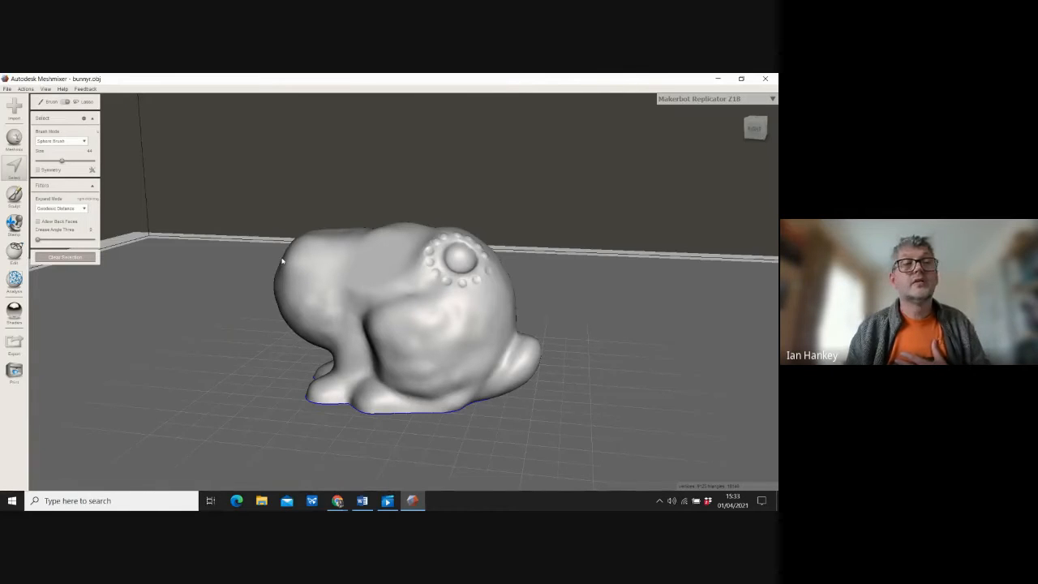
pyautogui.moveTo(391, 208)
pyautogui.mouseDown()
pyautogui.moveTo(274, 383)
pyautogui.moveTo(313, 454)
pyautogui.moveTo(490, 458)
pyautogui.moveTo(589, 382)
pyautogui.moveTo(523, 242)
pyautogui.moveTo(429, 182)
pyautogui.moveTo(437, 189)
pyautogui.mouseUp()
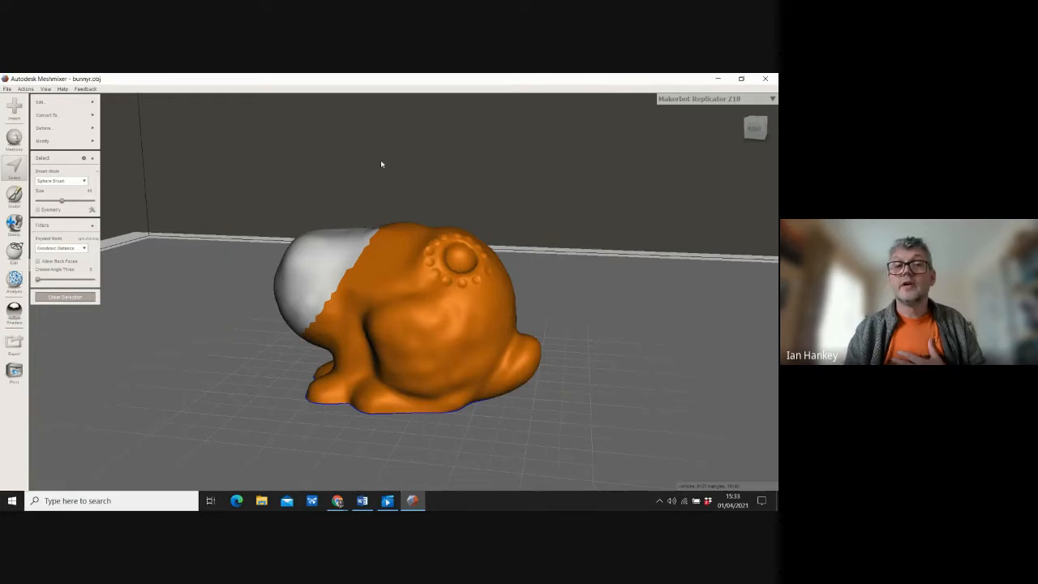
# Step: Clear the body selection, lasso-select the front end of the neck, and try Erase & Fill with the Smooth MVC type on it
pyautogui.click(71, 297)
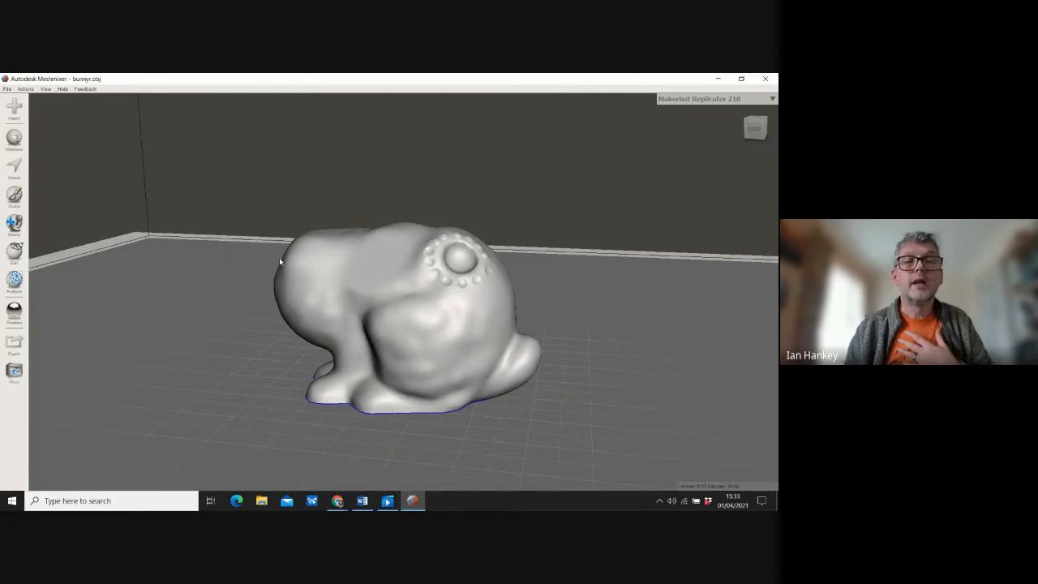
pyautogui.click(14, 168)
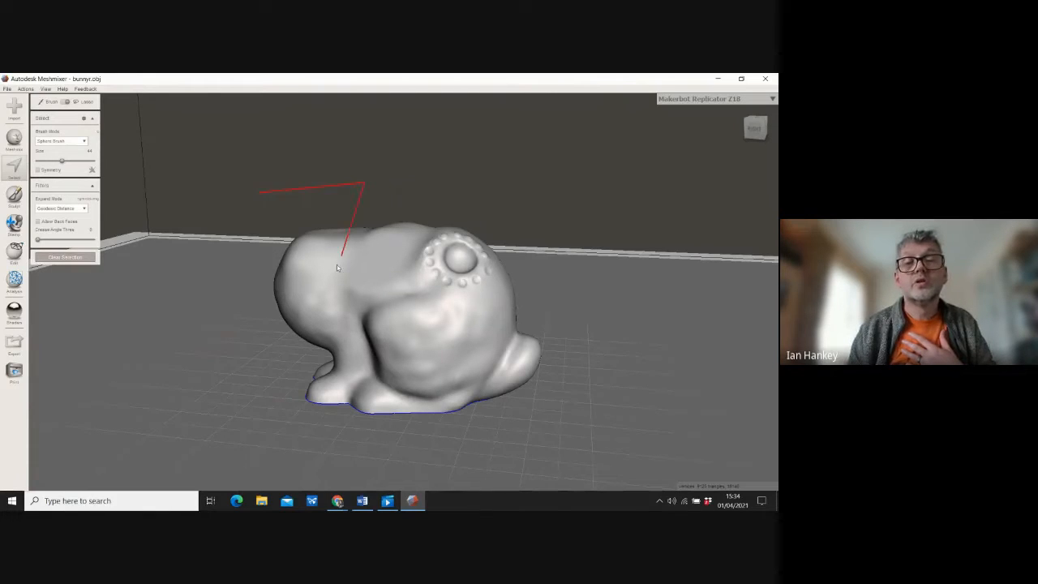
pyautogui.click(288, 357)
pyautogui.click(223, 300)
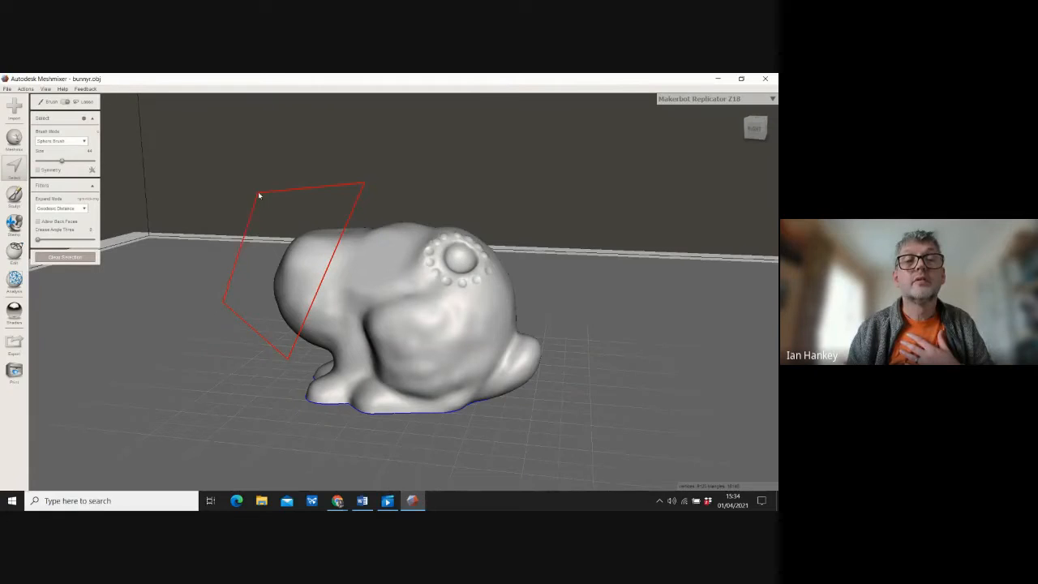
pyautogui.click(268, 193)
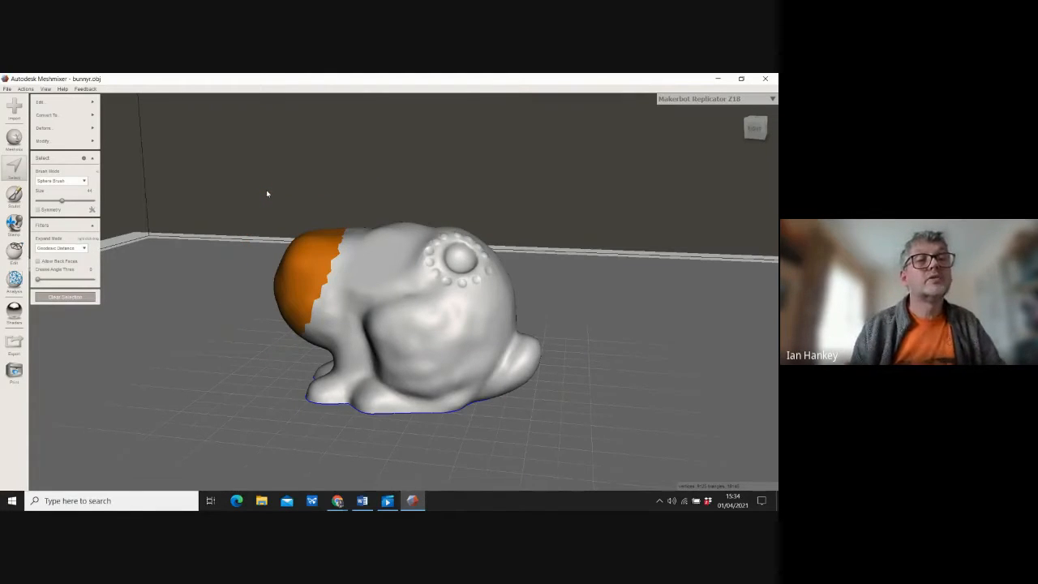
pyautogui.click(65, 102)
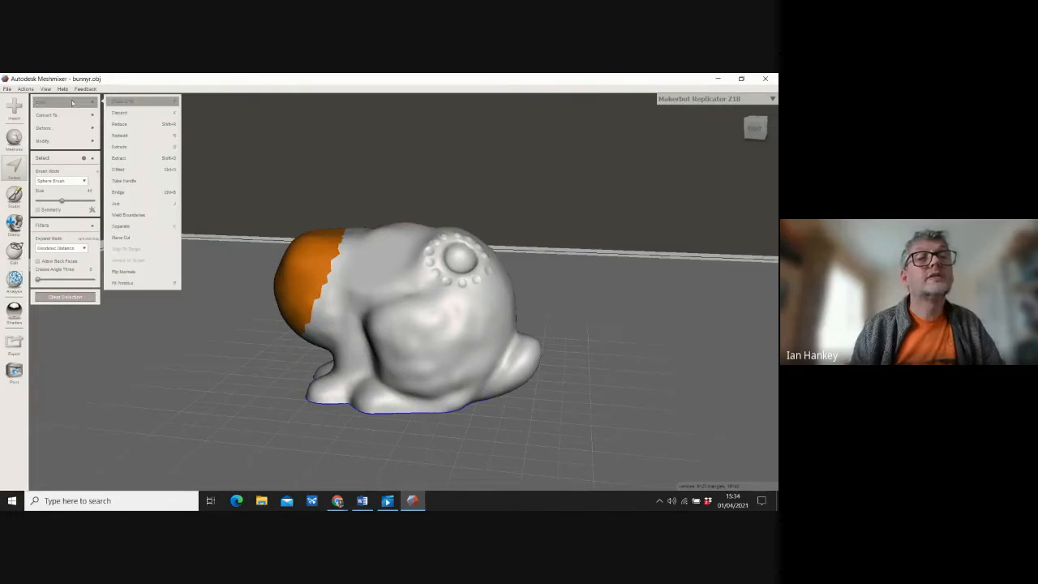
pyautogui.click(128, 102)
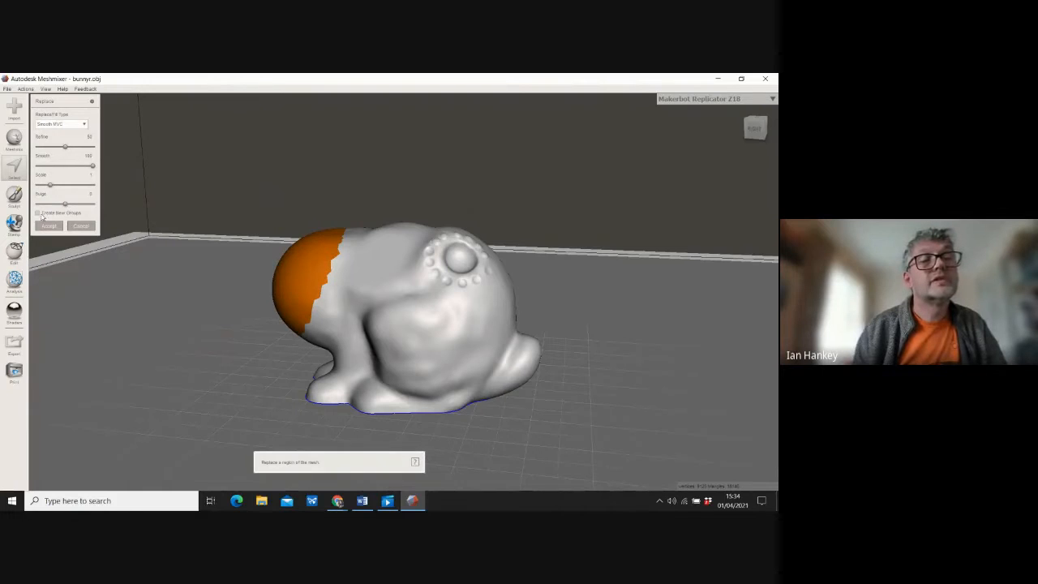
pyautogui.click(84, 126)
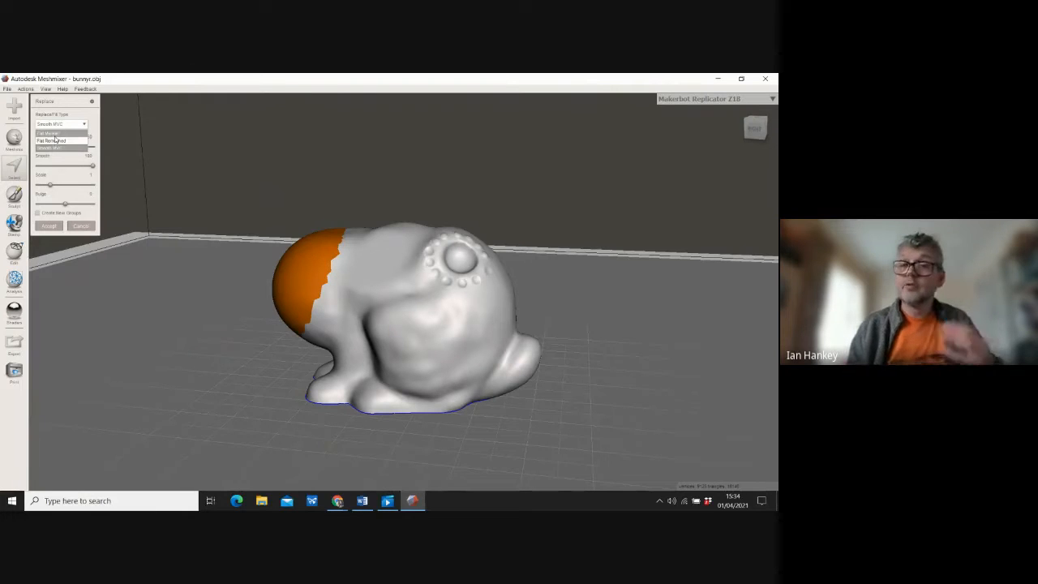
pyautogui.click(83, 227)
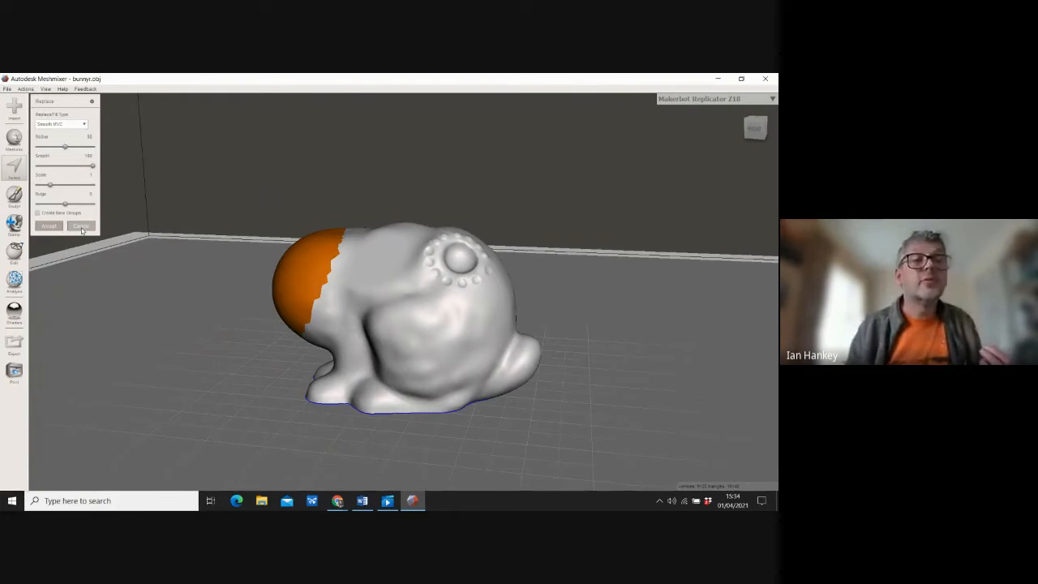
pyautogui.click(83, 227)
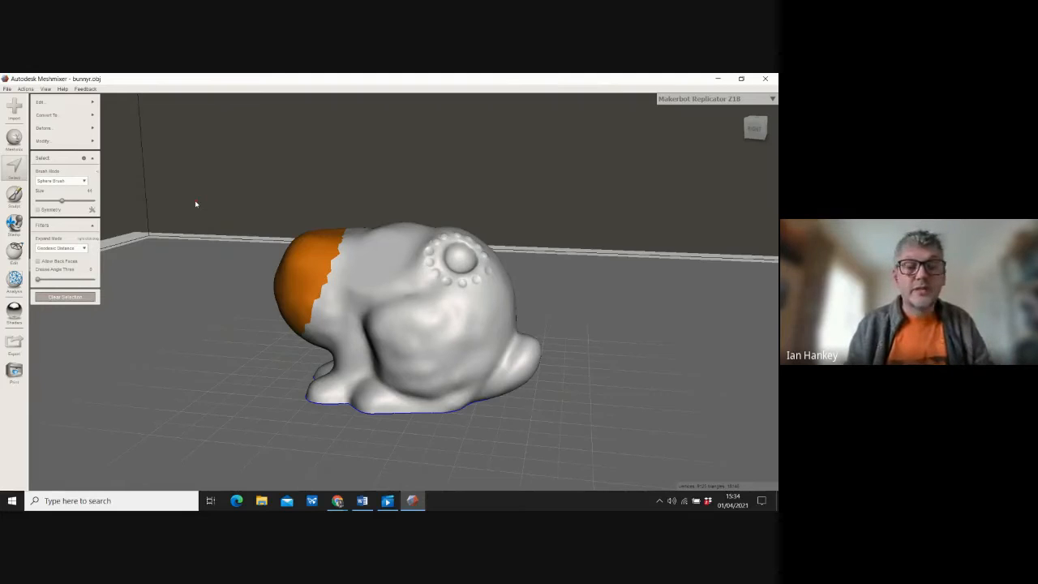
pyautogui.hotkey('ctrl', 'f')
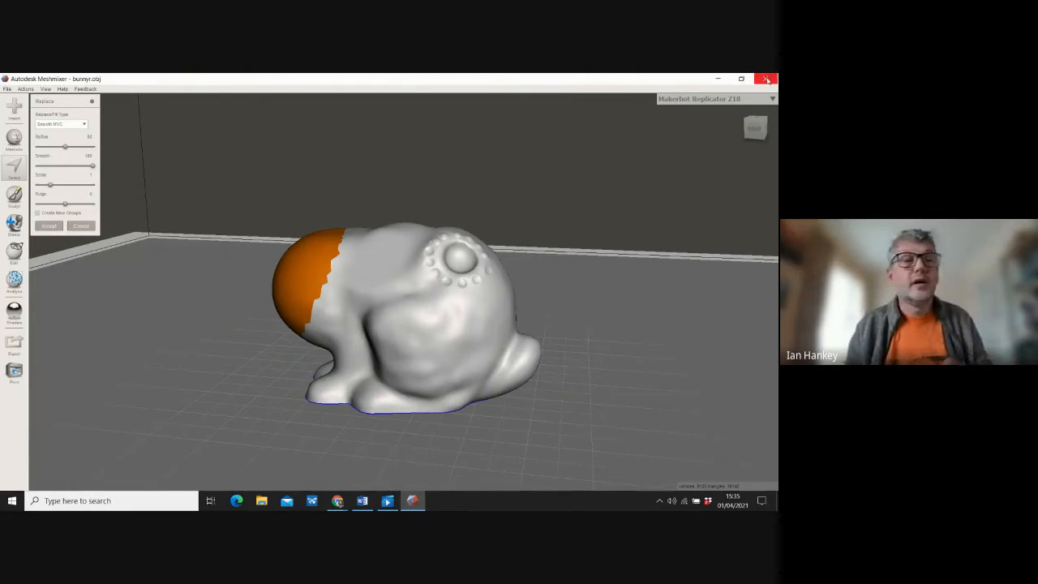
# Step: Import a fresh sample bunny, replacing the current edited mesh
pyautogui.click(7, 89)
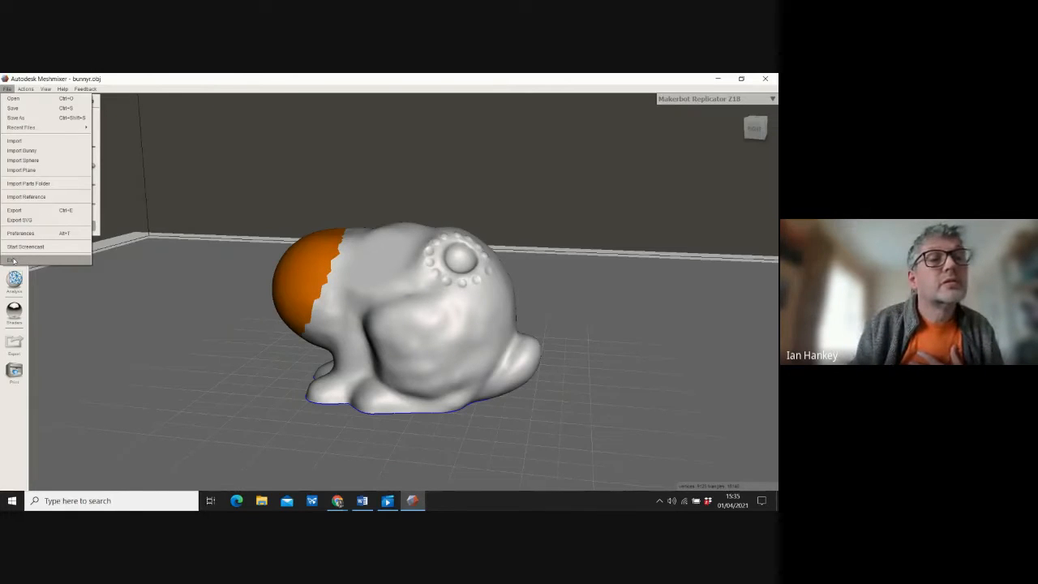
pyautogui.click(22, 151)
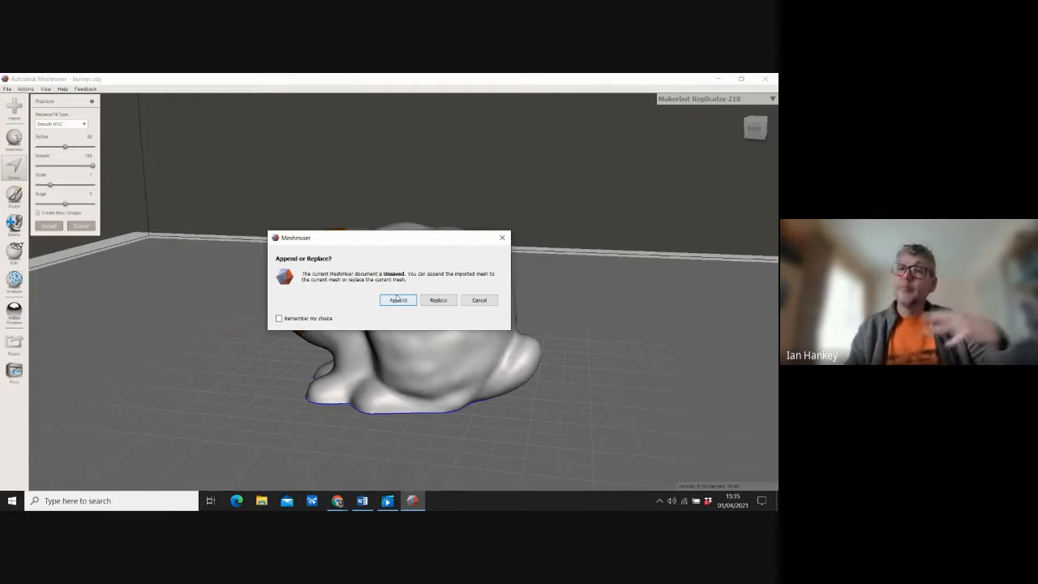
pyautogui.click(438, 302)
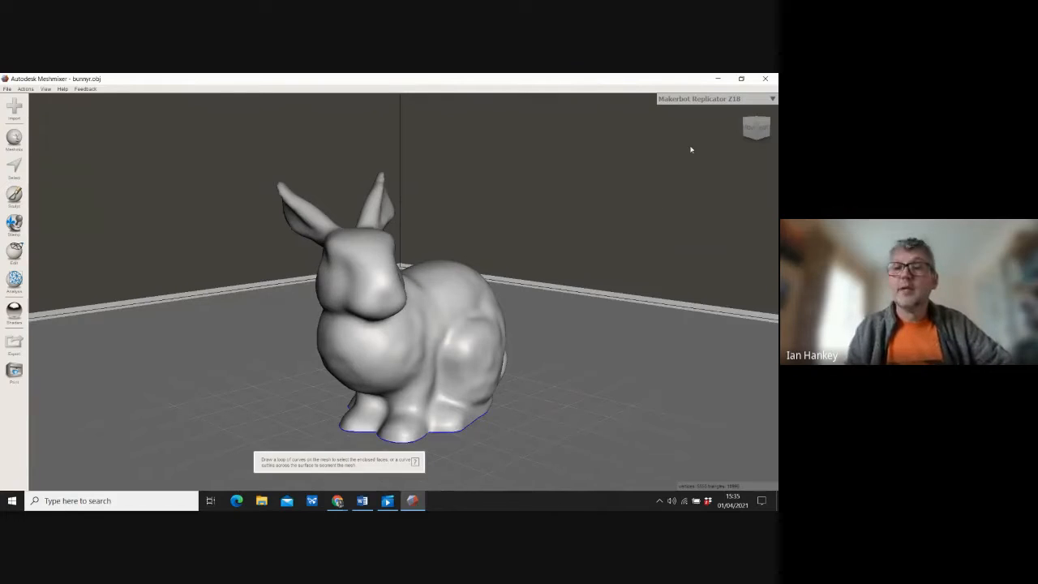
# Step: Turn the bunny to its side, lasso-select its head and ears, and clear the selection
pyautogui.moveTo(760, 128); pyautogui.dragTo(689, 128)
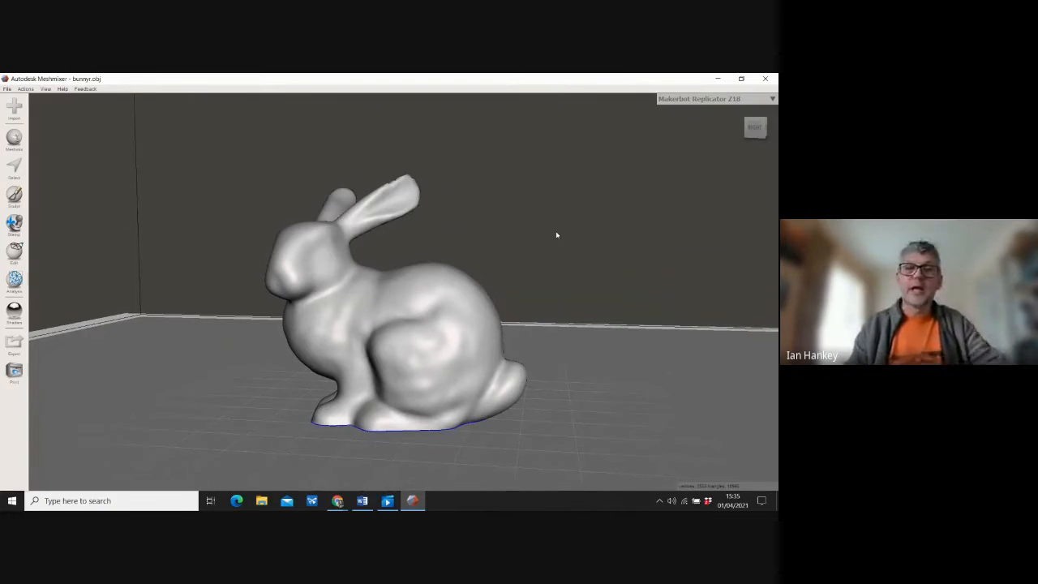
pyautogui.click(13, 166)
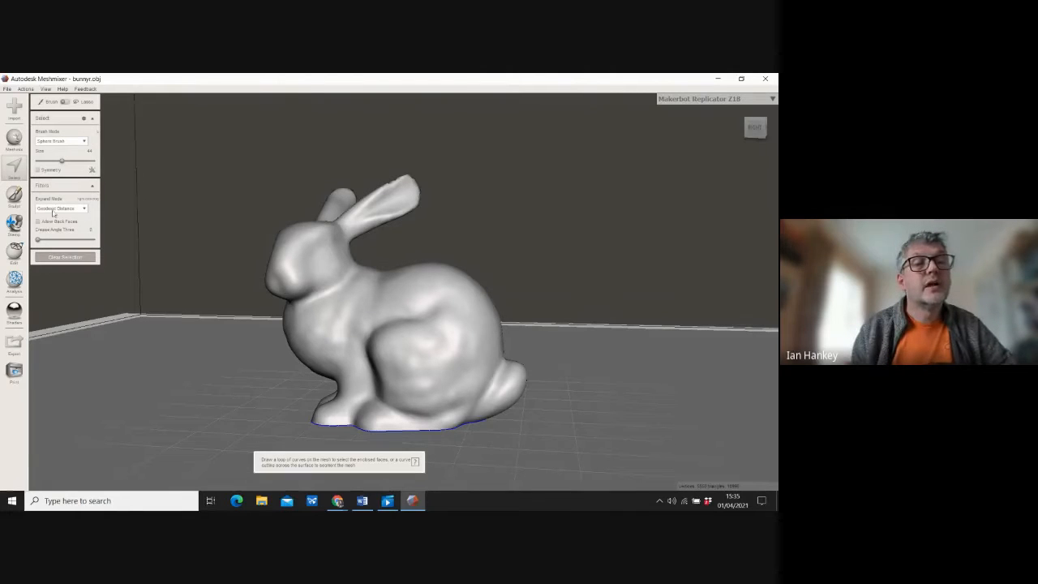
pyautogui.click(84, 209)
pyautogui.click(83, 209)
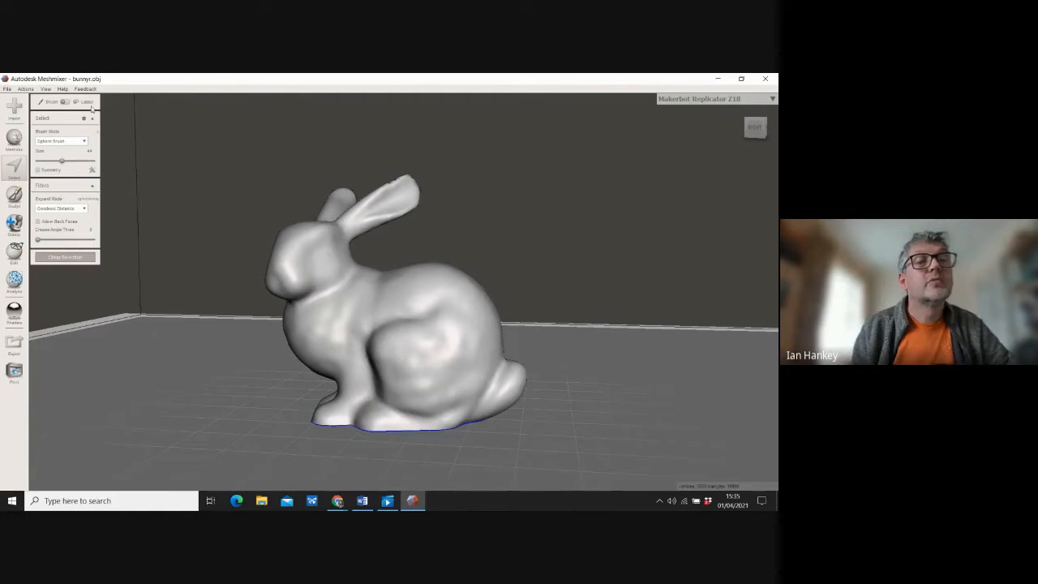
pyautogui.click(64, 103)
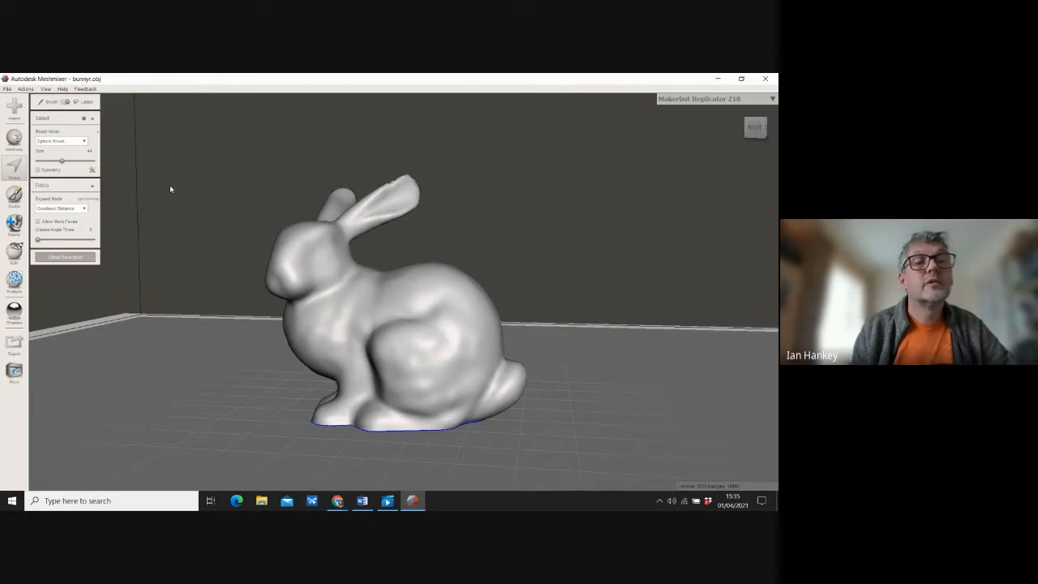
pyautogui.moveTo(241, 235); pyautogui.dragTo(258, 186)
pyautogui.moveTo(294, 147)
pyautogui.mouseDown()
pyautogui.moveTo(420, 147)
pyautogui.moveTo(476, 192)
pyautogui.moveTo(382, 245)
pyautogui.mouseUp()
pyautogui.moveTo(340, 287)
pyautogui.mouseDown()
pyautogui.moveTo(252, 312)
pyautogui.moveTo(259, 322)
pyautogui.moveTo(245, 303)
pyautogui.moveTo(245, 235)
pyautogui.mouseUp()
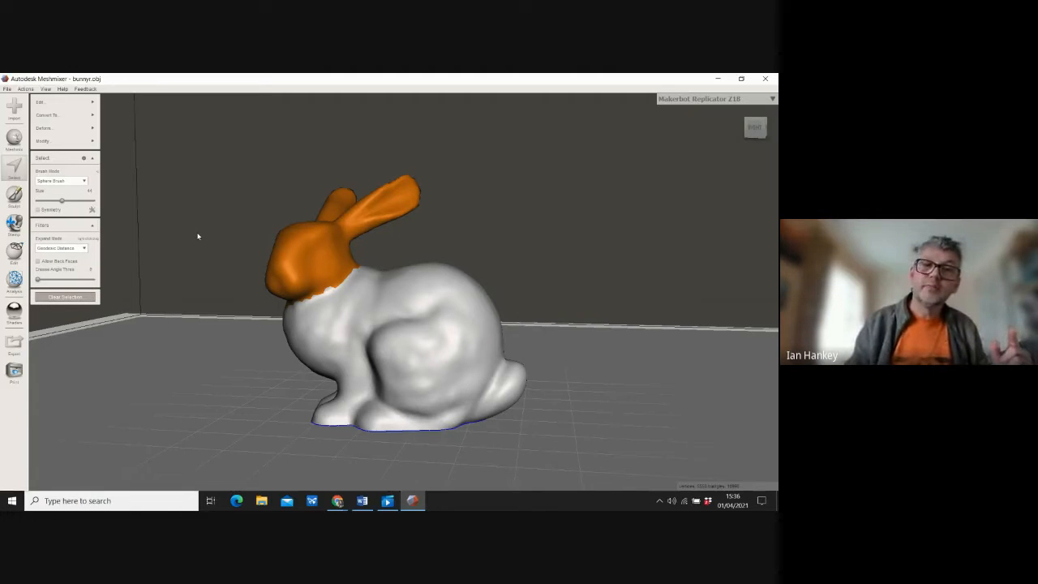
pyautogui.click(66, 298)
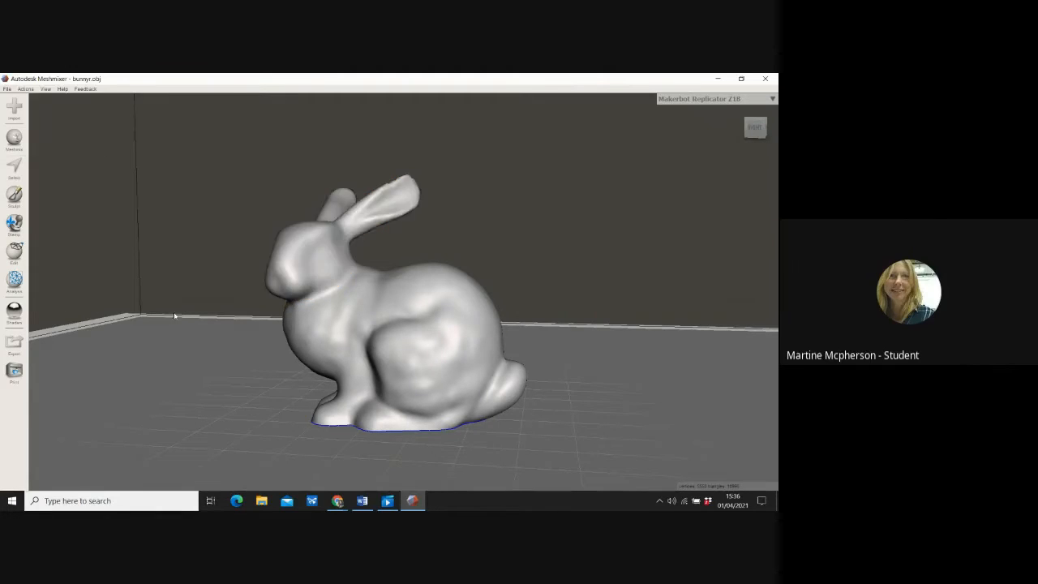
# Step: Lasso-select the lower half of the bunny's body, including the legs and tail, and clear the selection
pyautogui.click(14, 166)
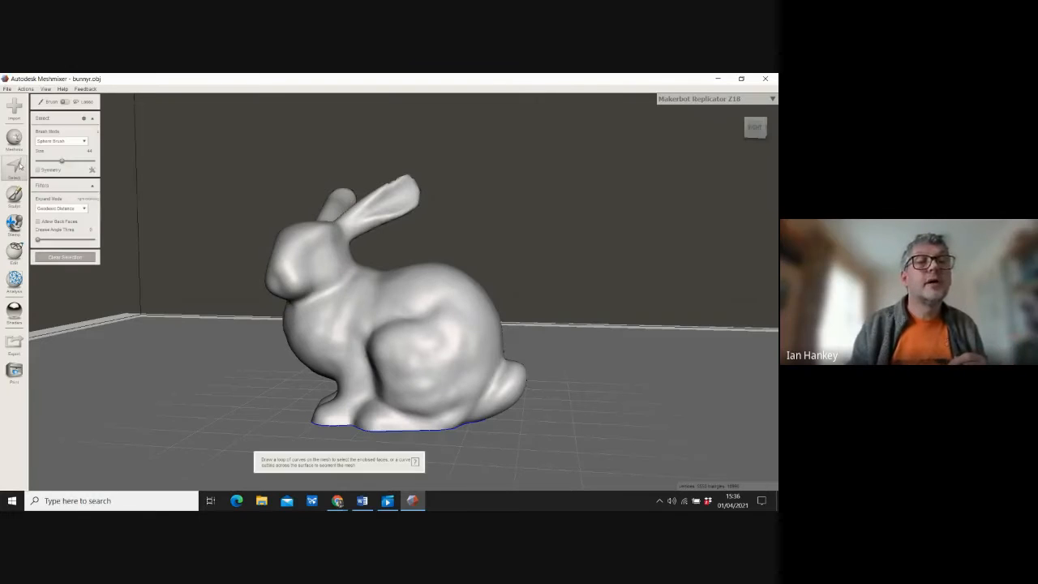
pyautogui.click(64, 101)
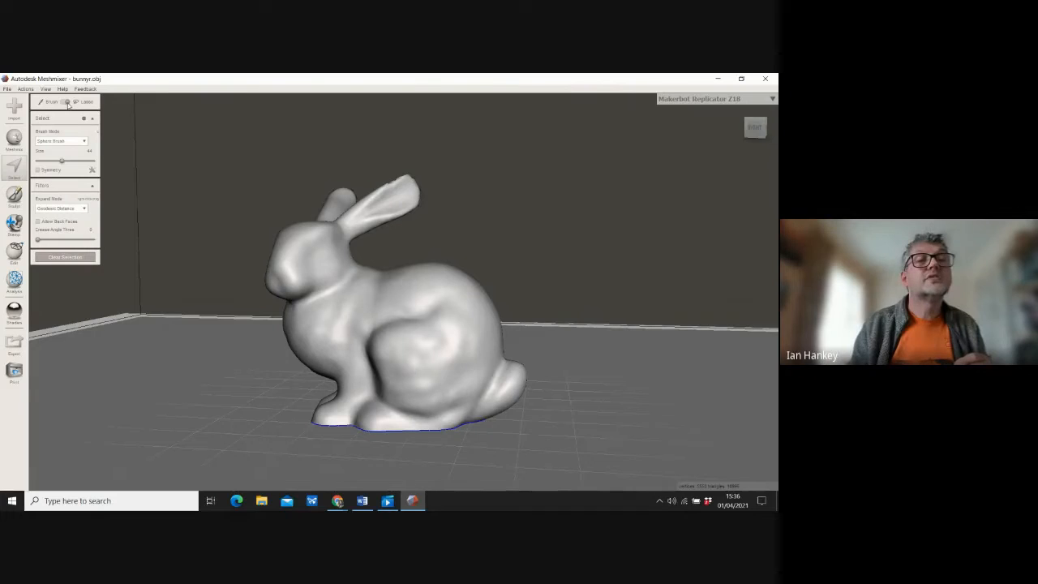
pyautogui.moveTo(272, 310); pyautogui.dragTo(511, 329)
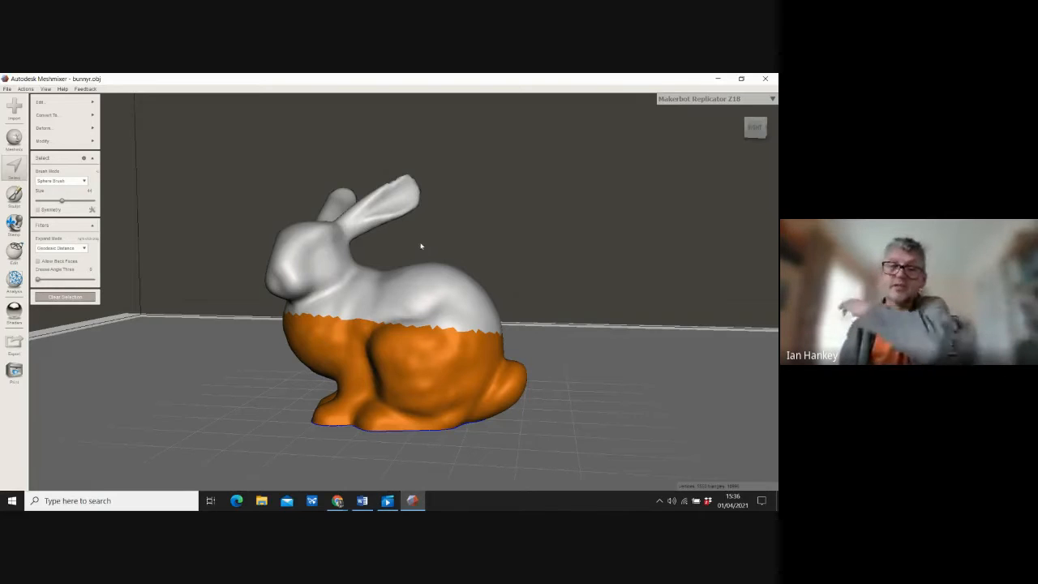
pyautogui.click(72, 298)
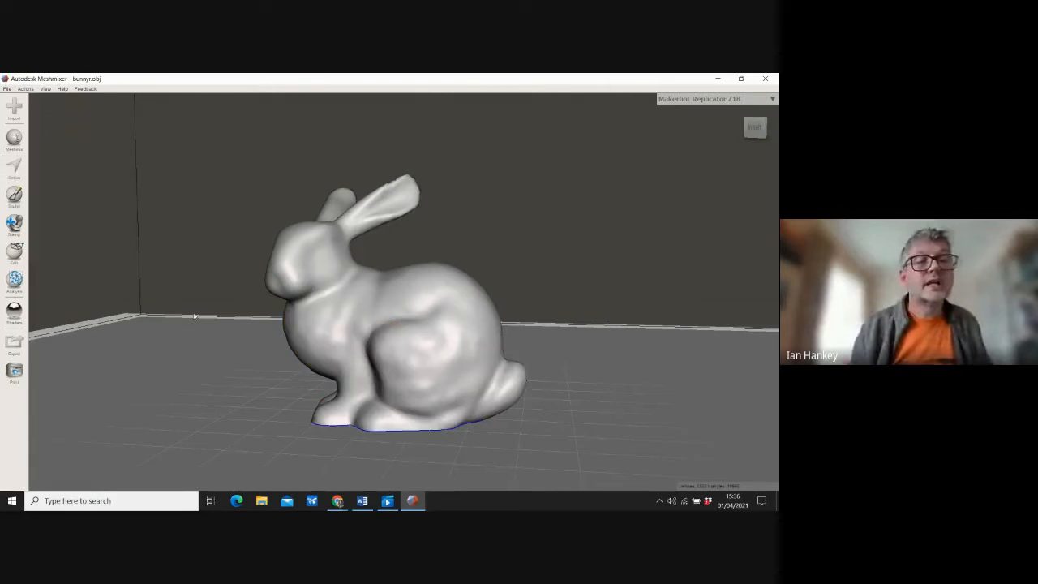
# Step: Lasso-select the bunny's head and ears, remove them with Erase & Fill, accept the Smooth MVC replacement, and clear the selection
pyautogui.click(14, 166)
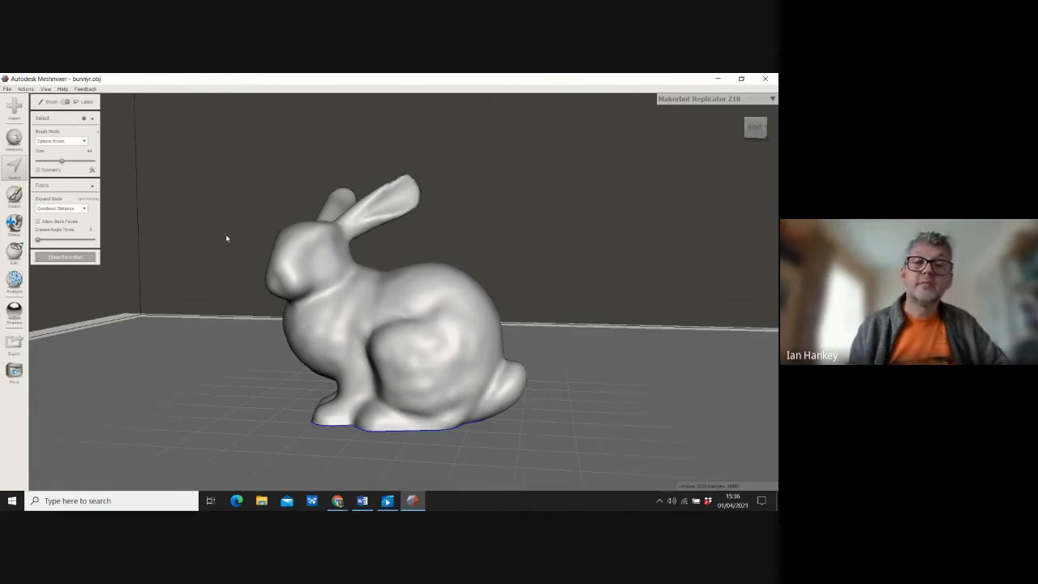
pyautogui.moveTo(226, 167); pyautogui.dragTo(438, 145)
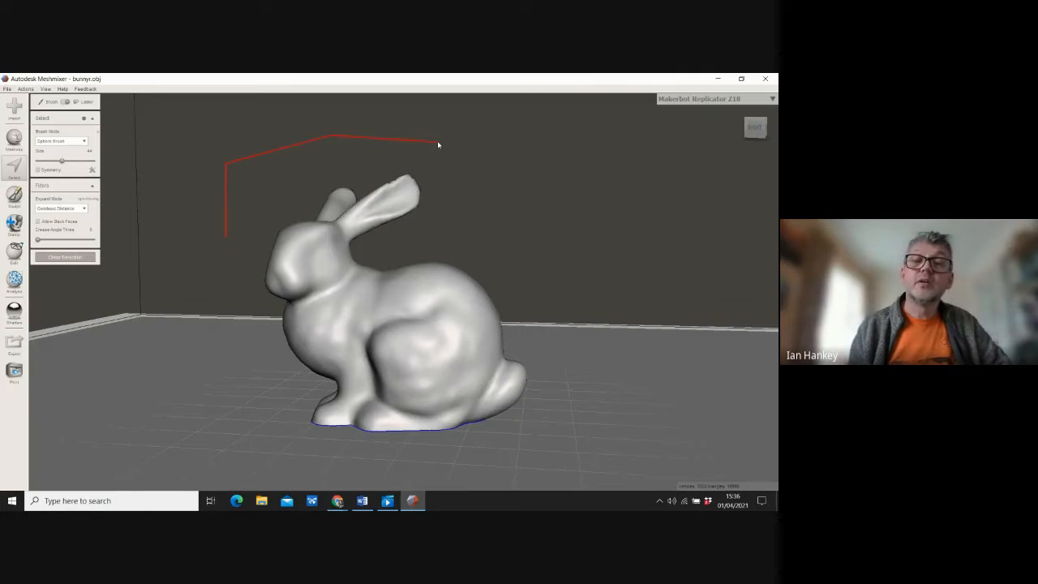
pyautogui.moveTo(451, 222)
pyautogui.mouseDown()
pyautogui.moveTo(266, 321)
pyautogui.moveTo(245, 297)
pyautogui.mouseUp()
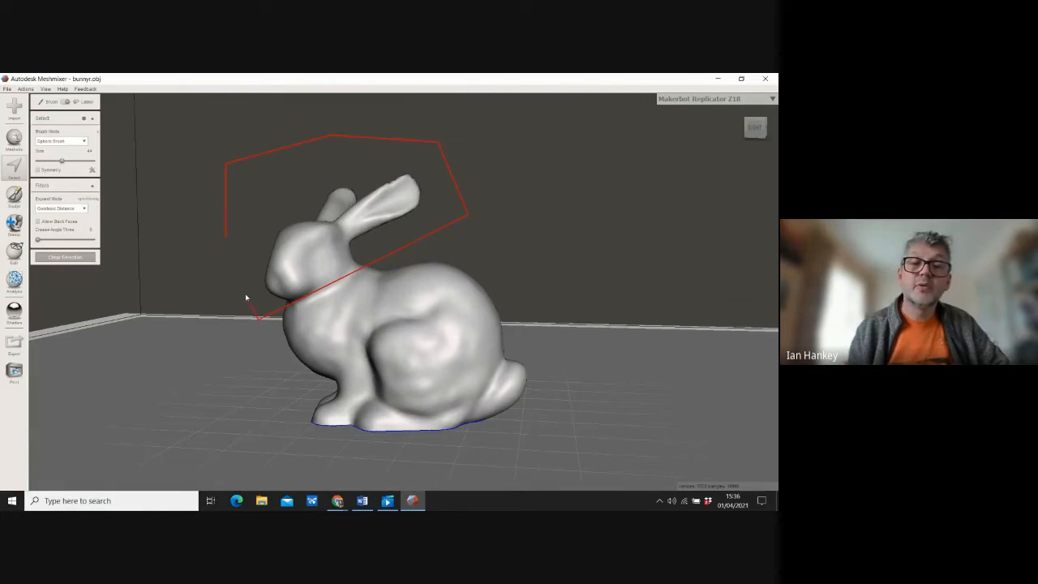
pyautogui.moveTo(226, 246); pyautogui.dragTo(225, 239)
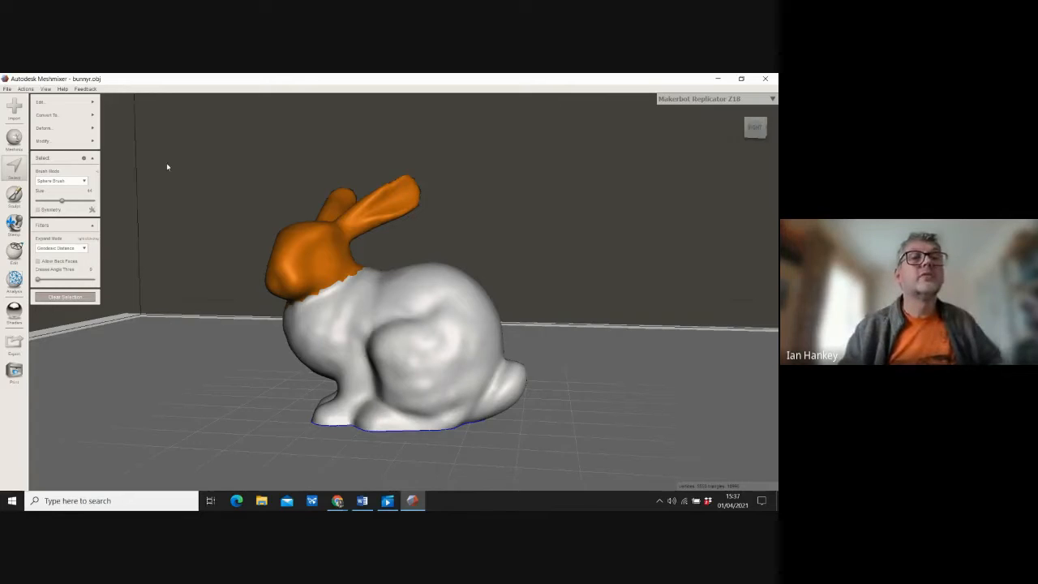
pyautogui.moveTo(81, 116)
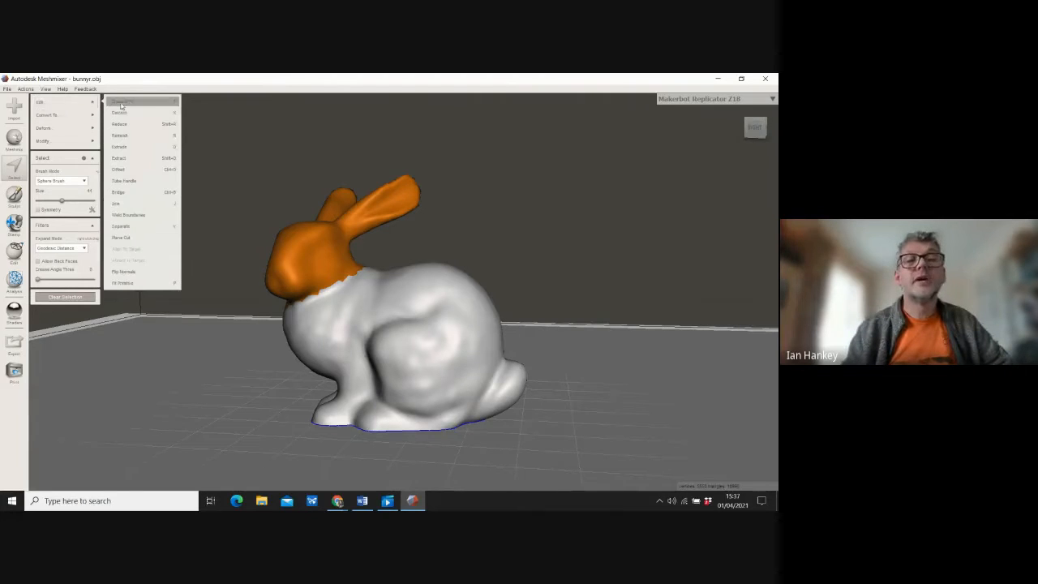
pyautogui.click(121, 102)
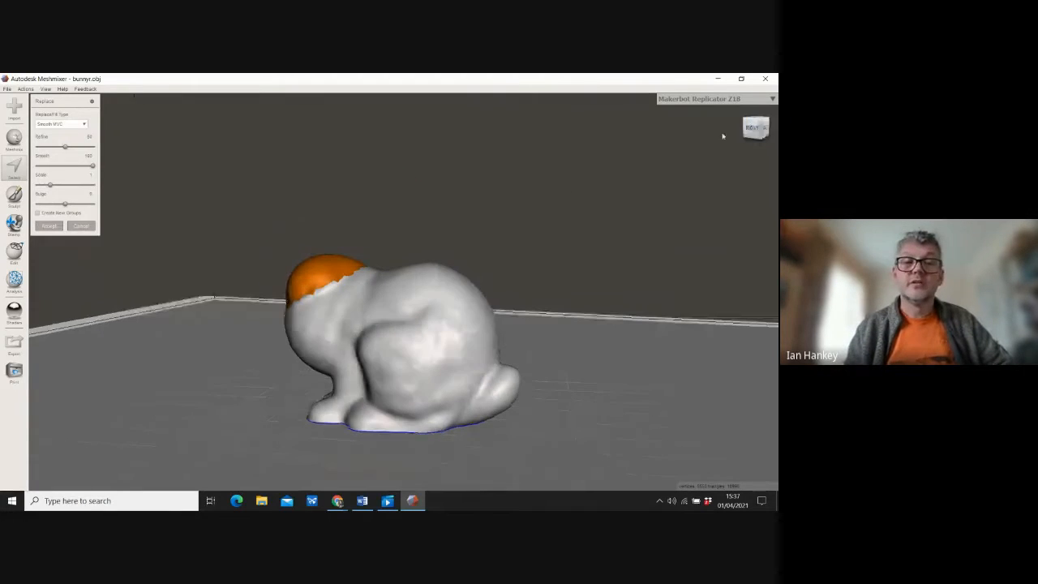
pyautogui.moveTo(723, 137); pyautogui.dragTo(355, 433, button='right')
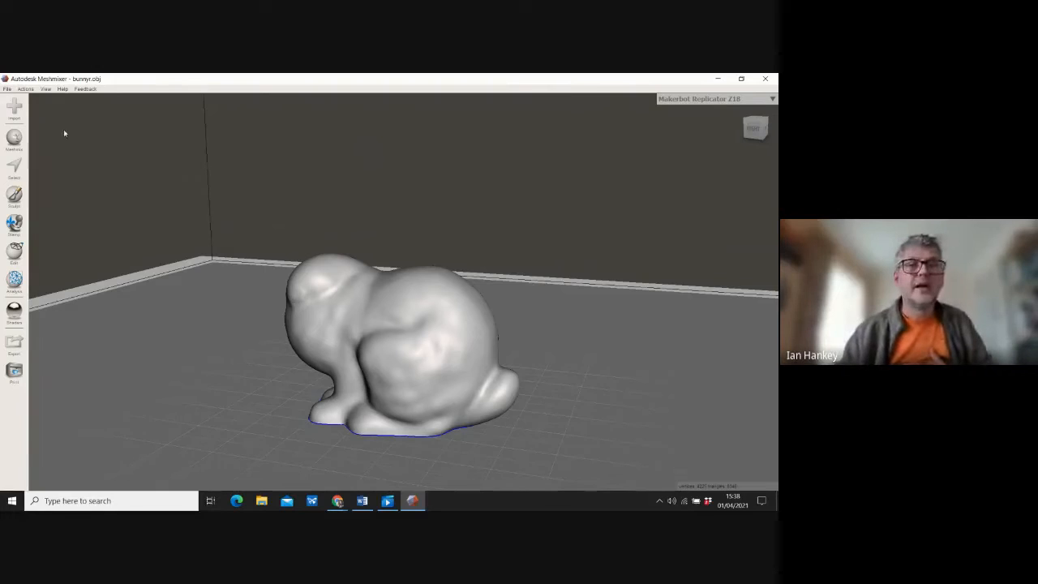
# Step: Import the Elephant_t file from the Desktop, replacing the current headless bunny mesh
pyautogui.click(7, 89)
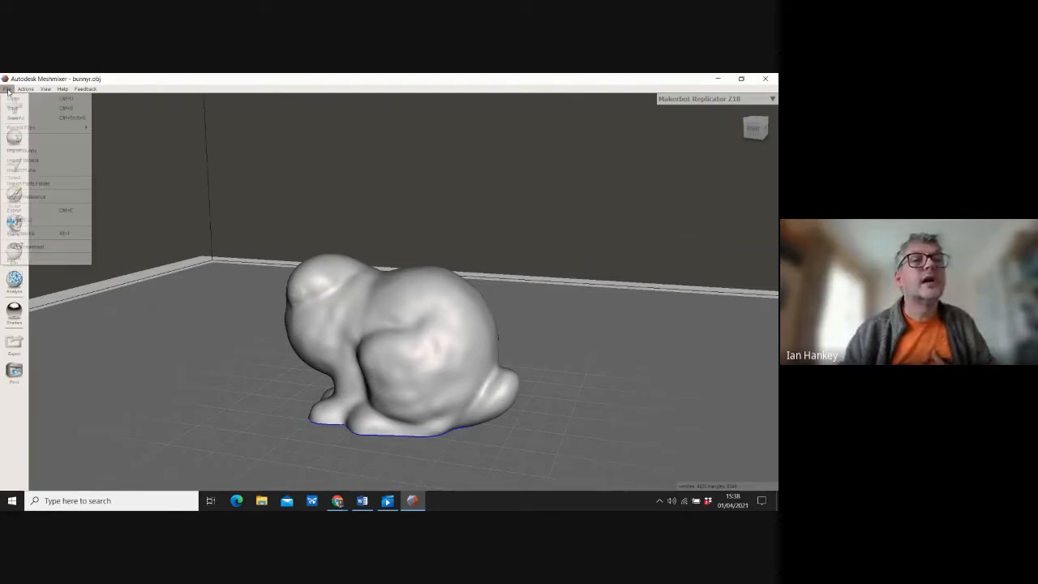
pyautogui.click(11, 141)
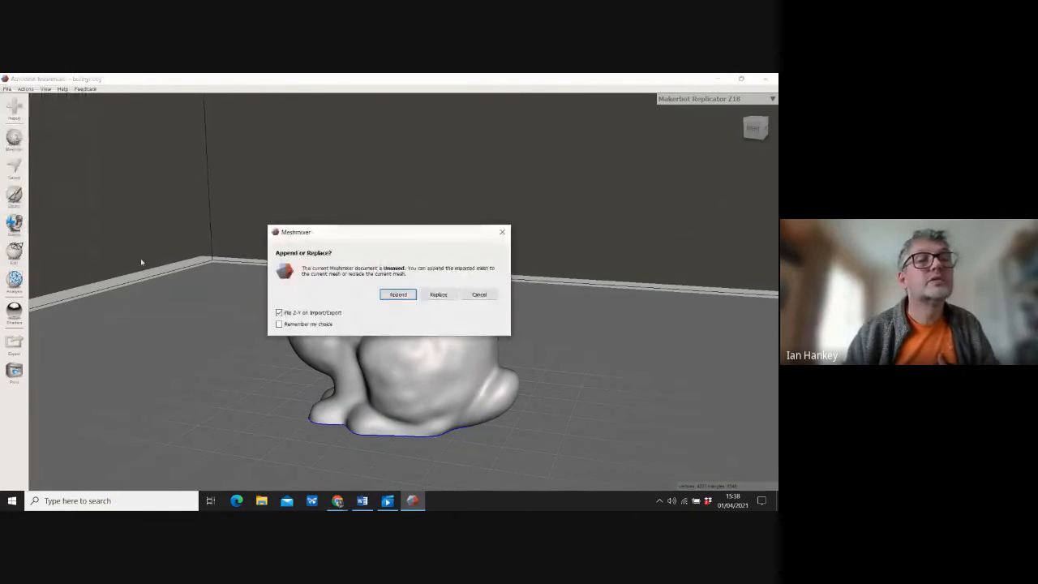
pyautogui.click(439, 295)
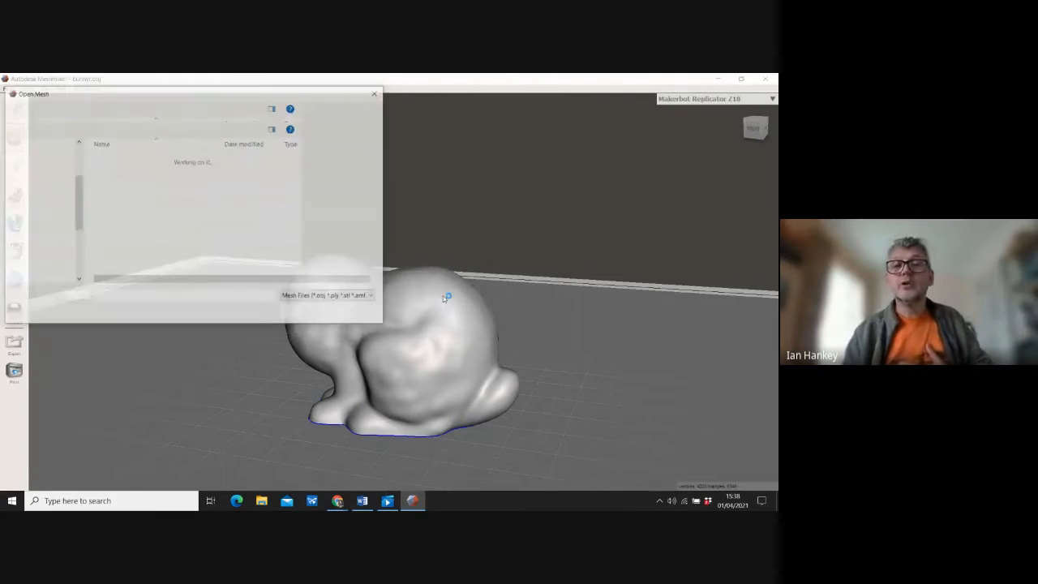
pyautogui.moveTo(383, 173); pyautogui.dragTo(382, 228)
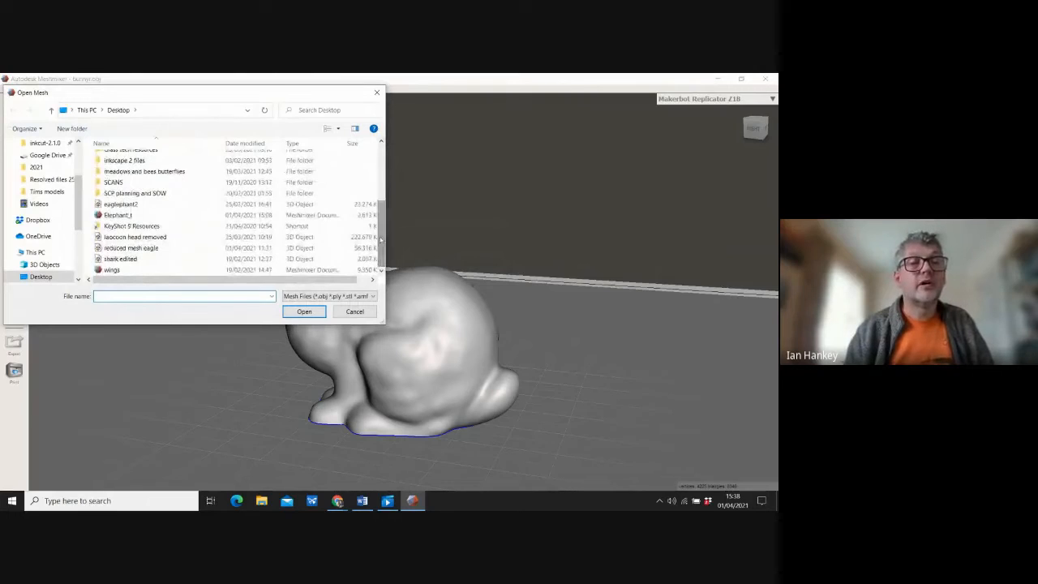
pyautogui.click(120, 216)
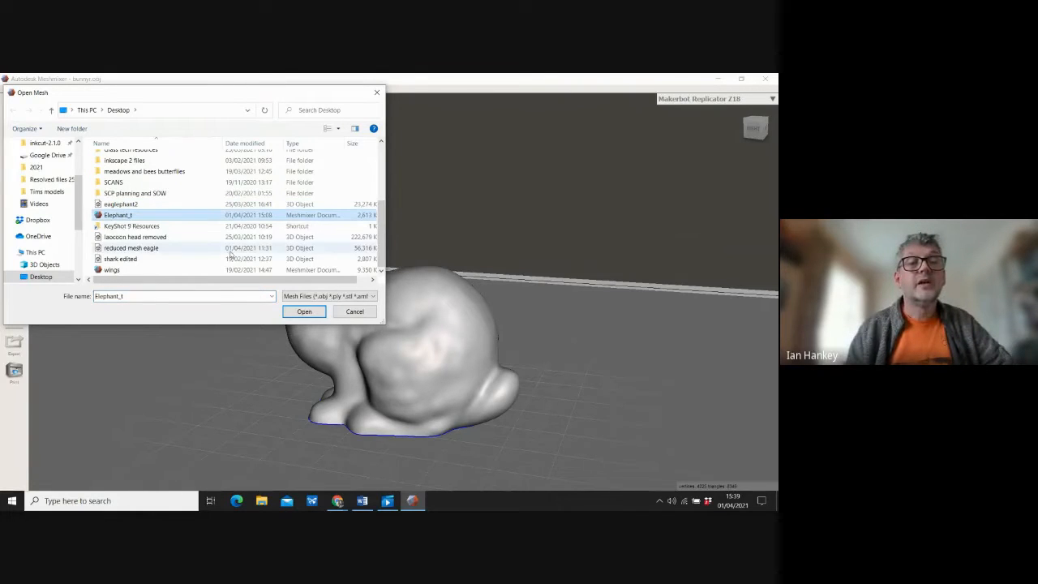
pyautogui.click(304, 312)
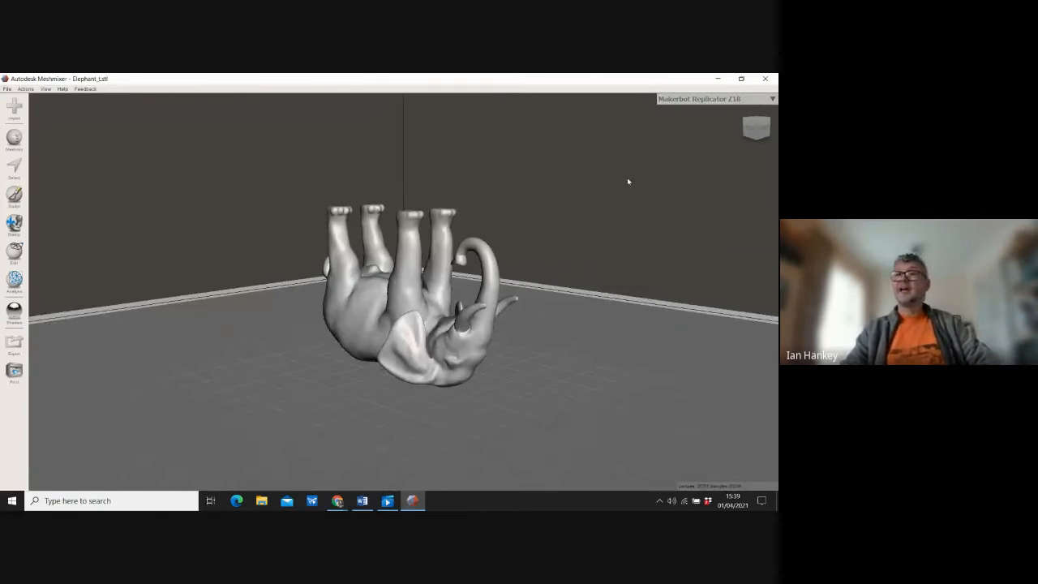
# Step: Start Transform on the upside-down elephant and raise it about 51 mm along Y above the print bed
pyautogui.moveTo(762, 130); pyautogui.dragTo(580, 128)
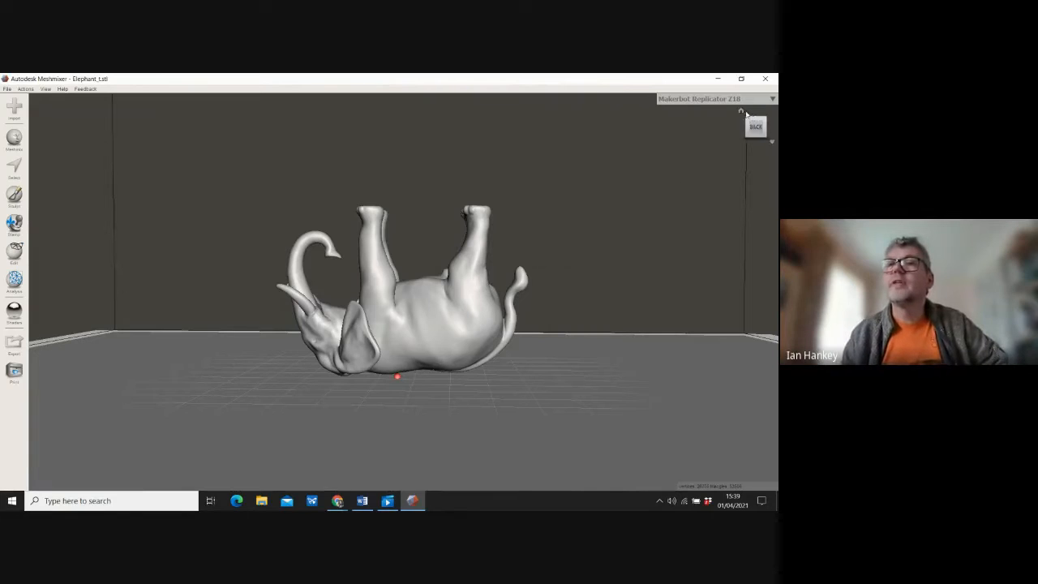
pyautogui.moveTo(761, 130); pyautogui.dragTo(544, 134)
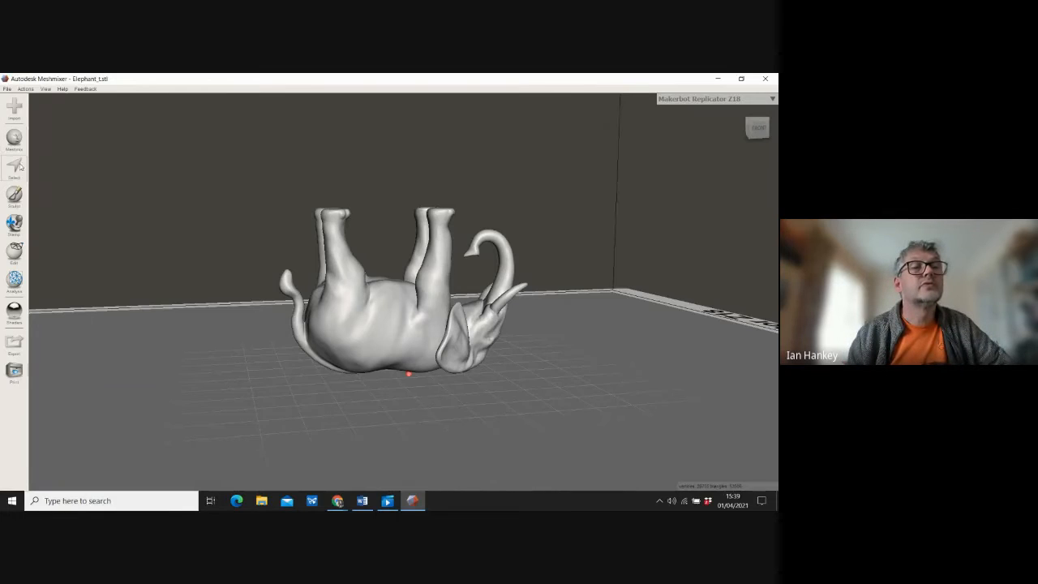
pyautogui.click(16, 252)
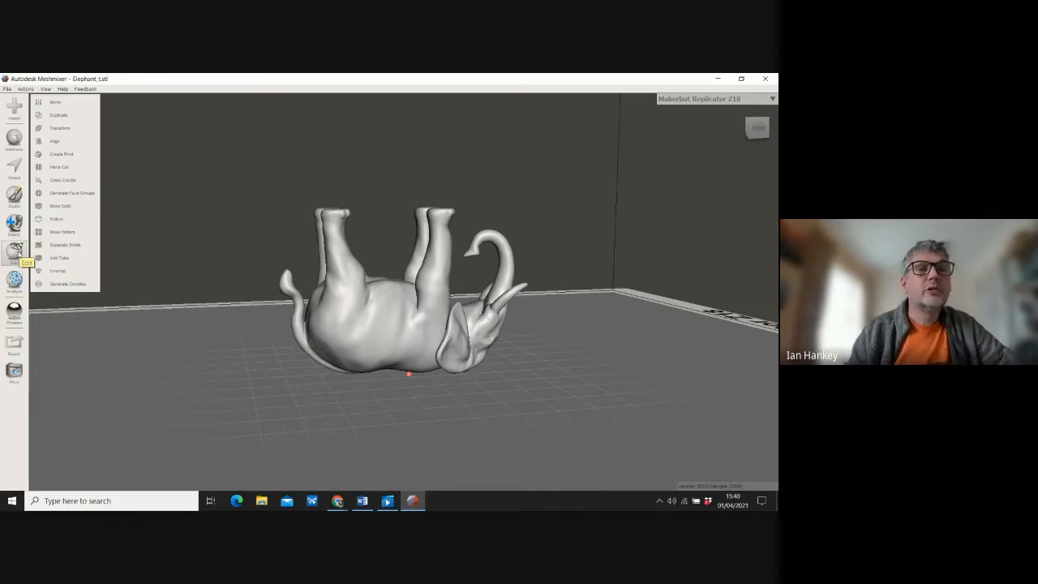
pyautogui.click(59, 129)
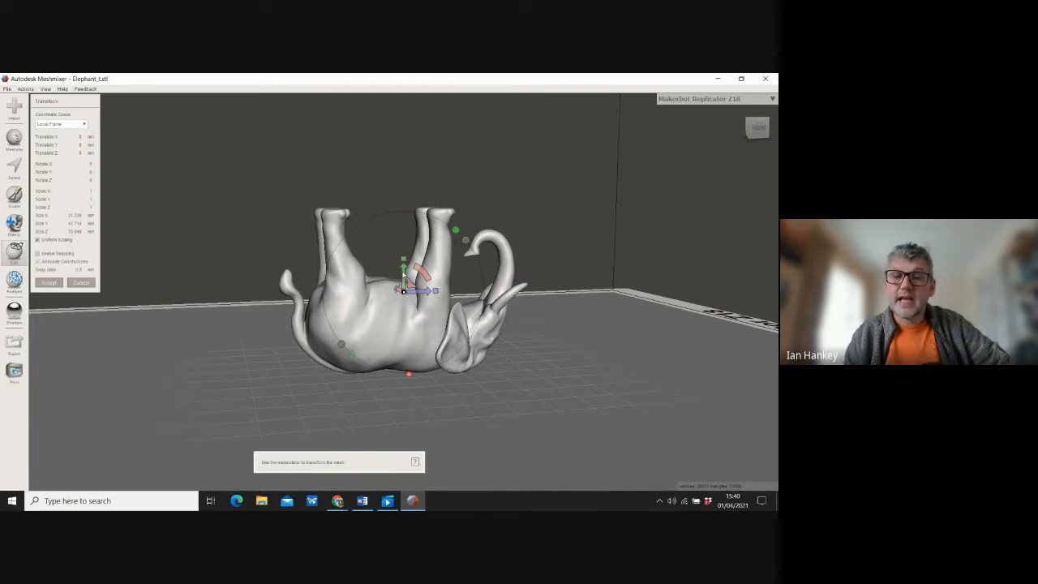
pyautogui.moveTo(403, 270); pyautogui.dragTo(403, 154)
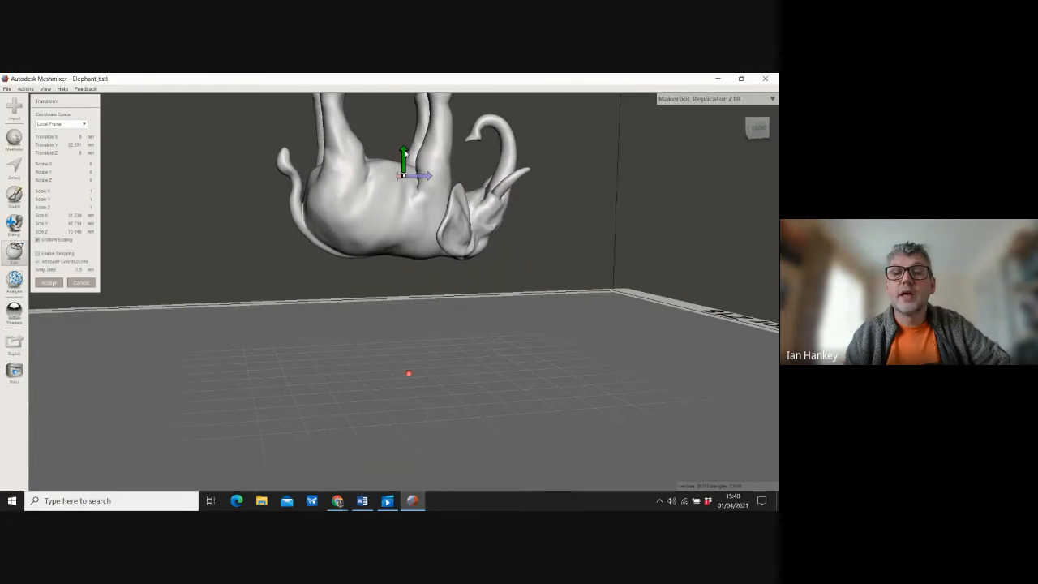
pyautogui.scroll(-3, 409, 367)
pyautogui.scroll(-3, 400, 388)
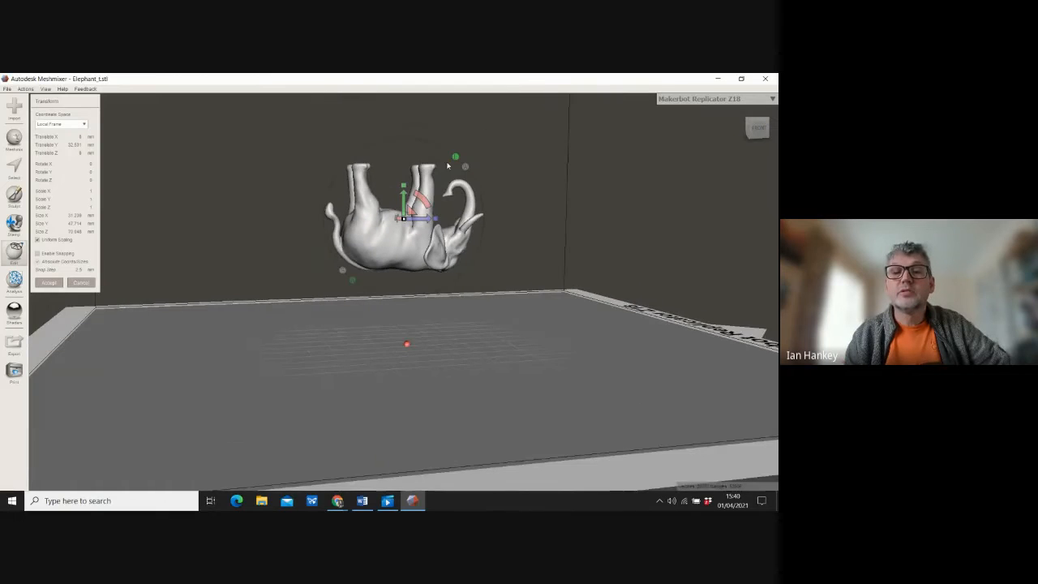
pyautogui.scroll(2, 400, 388)
pyautogui.moveTo(405, 185); pyautogui.dragTo(404, 134)
# Step: Rotate the elephant about 180° around its X axis so it stands upright on its feet
pyautogui.moveTo(398, 233); pyautogui.dragTo(393, 338, button='middle')
pyautogui.scroll(2, 398, 325)
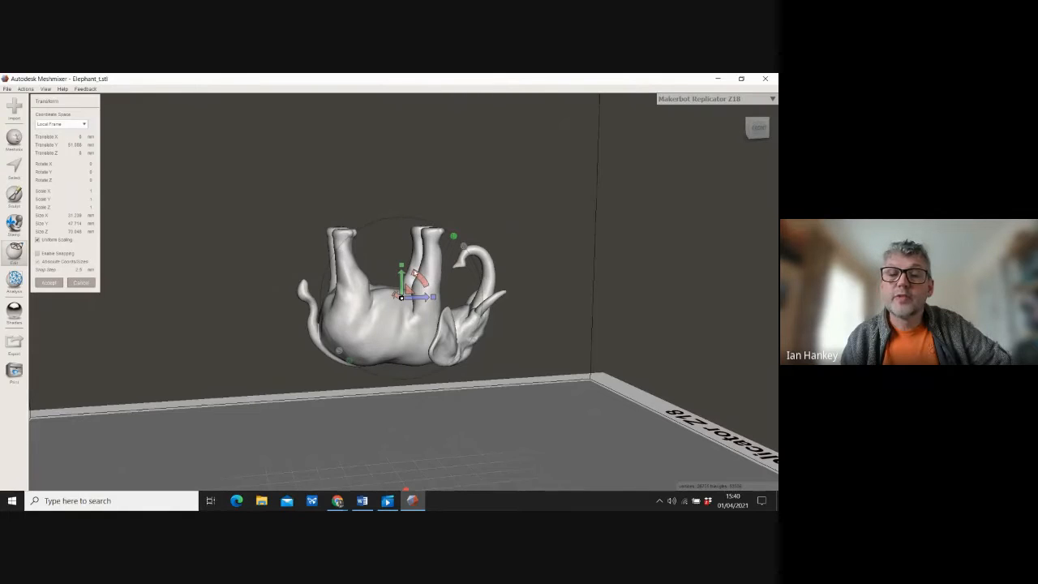
pyautogui.moveTo(418, 280); pyautogui.dragTo(378, 327)
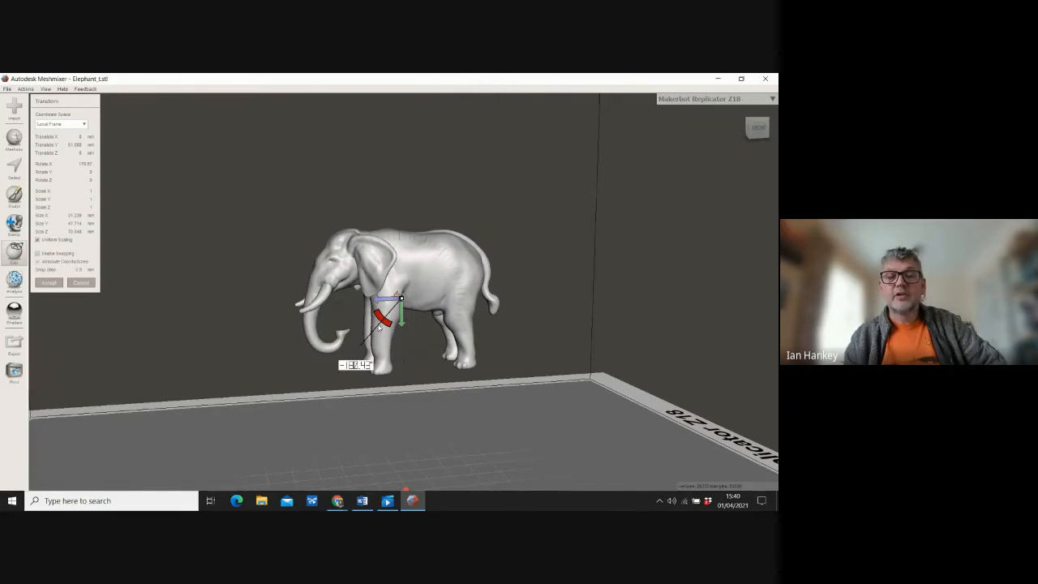
pyautogui.moveTo(379, 329); pyautogui.dragTo(212, 509)
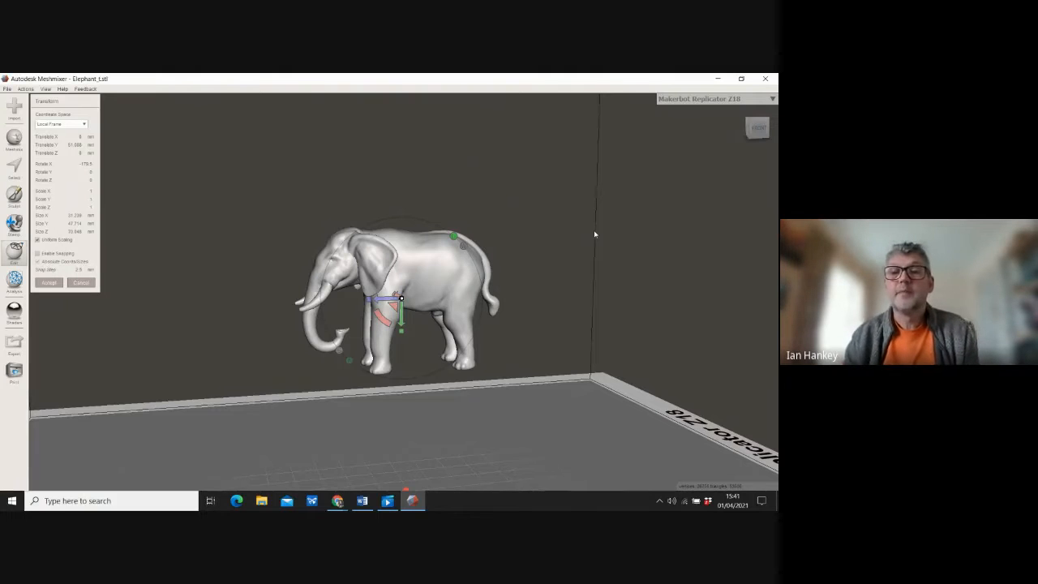
# Step: Try tilting the elephant sideways about its Z axis from a rear view, and undo the rotation
pyautogui.click(755, 127)
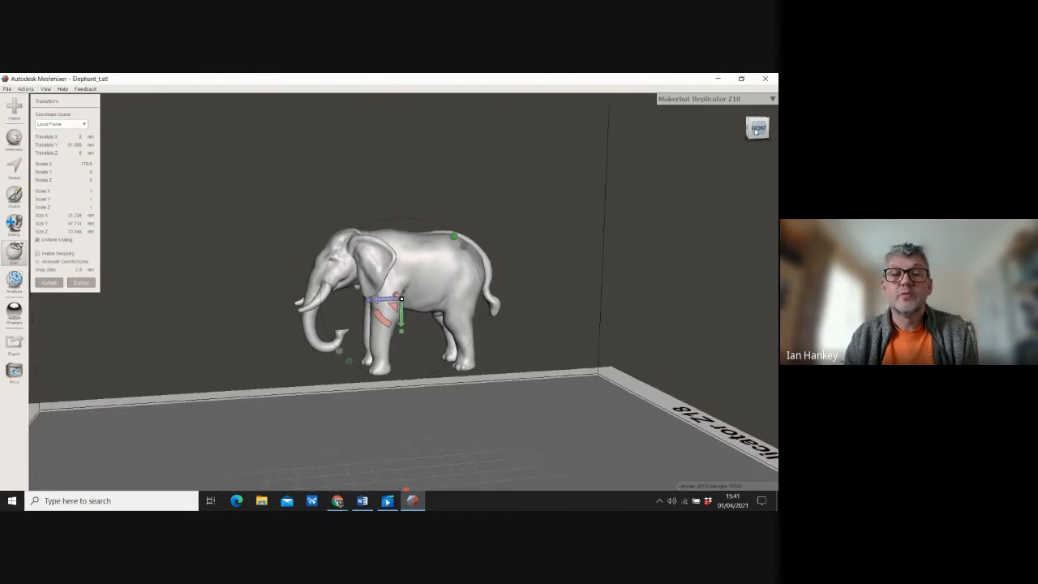
pyautogui.moveTo(737, 132); pyautogui.dragTo(586, 127, button='right')
pyautogui.moveTo(587, 126); pyautogui.dragTo(586, 129)
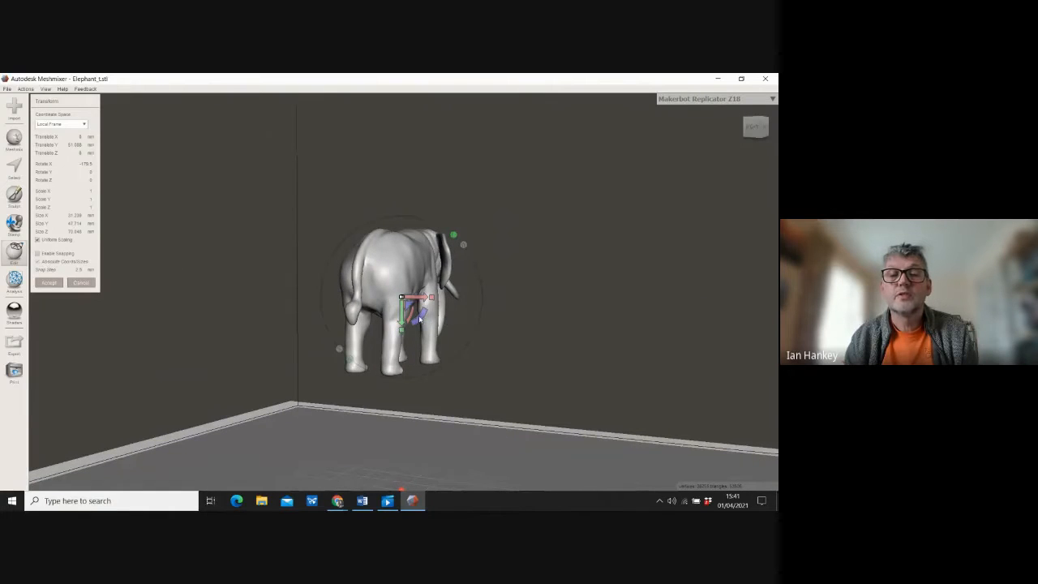
pyautogui.moveTo(419, 319); pyautogui.dragTo(436, 272)
pyautogui.hotkey('ctrl', 'z')
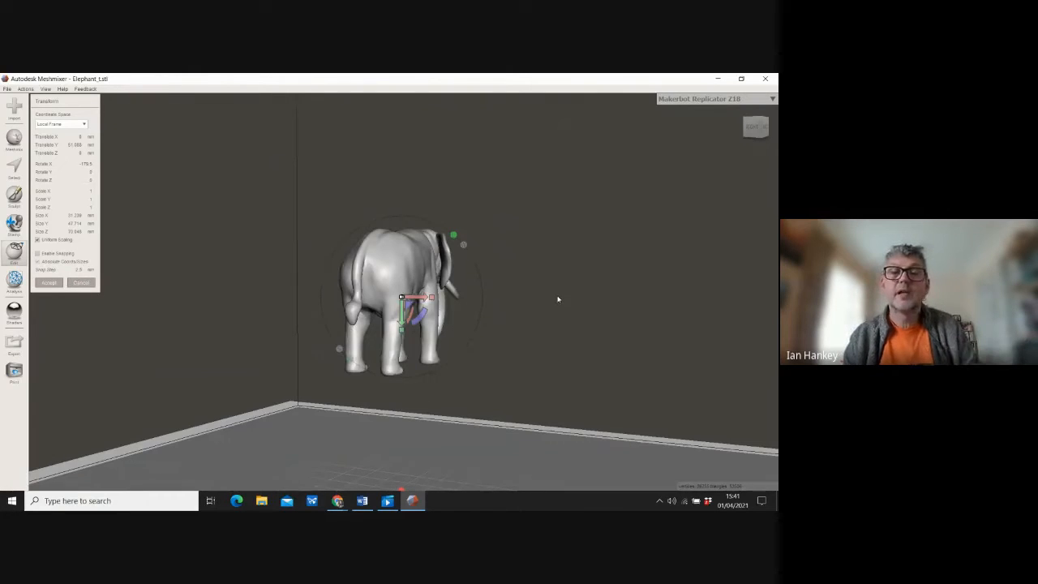
# Step: Rotate the elephant by about -0.7° around its Y axis while viewing it from above
pyautogui.moveTo(755, 130); pyautogui.dragTo(547, 167)
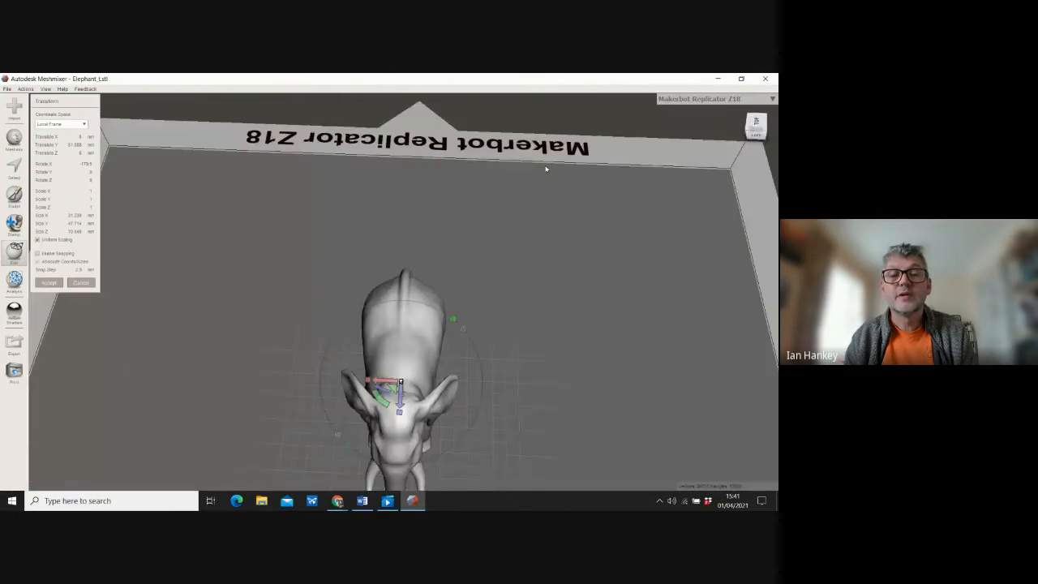
pyautogui.moveTo(386, 411)
pyautogui.mouseDown()
pyautogui.moveTo(383, 430)
pyautogui.moveTo(373, 381)
pyautogui.moveTo(401, 361)
pyautogui.moveTo(429, 392)
pyautogui.moveTo(381, 411)
pyautogui.mouseUp()
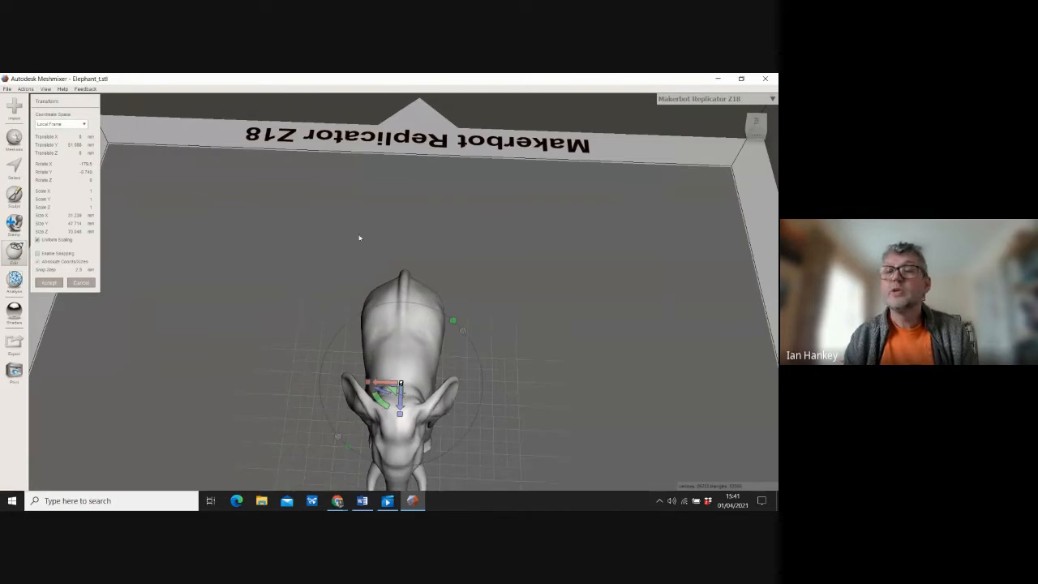
pyautogui.scroll(-5, 443, 243)
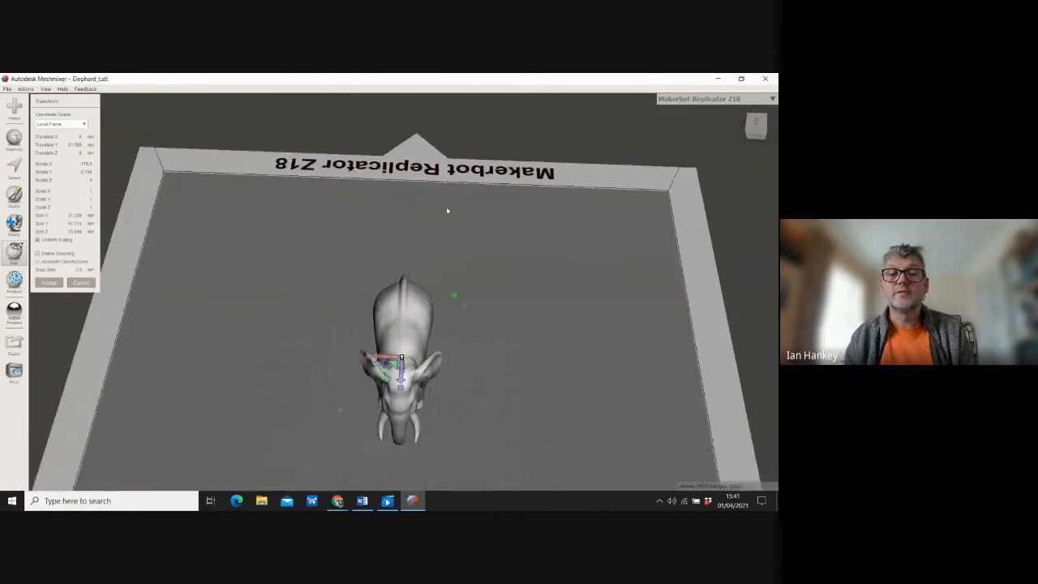
# Step: Scale the elephant up uniformly to about 1.98 times its imported size
pyautogui.click(756, 135)
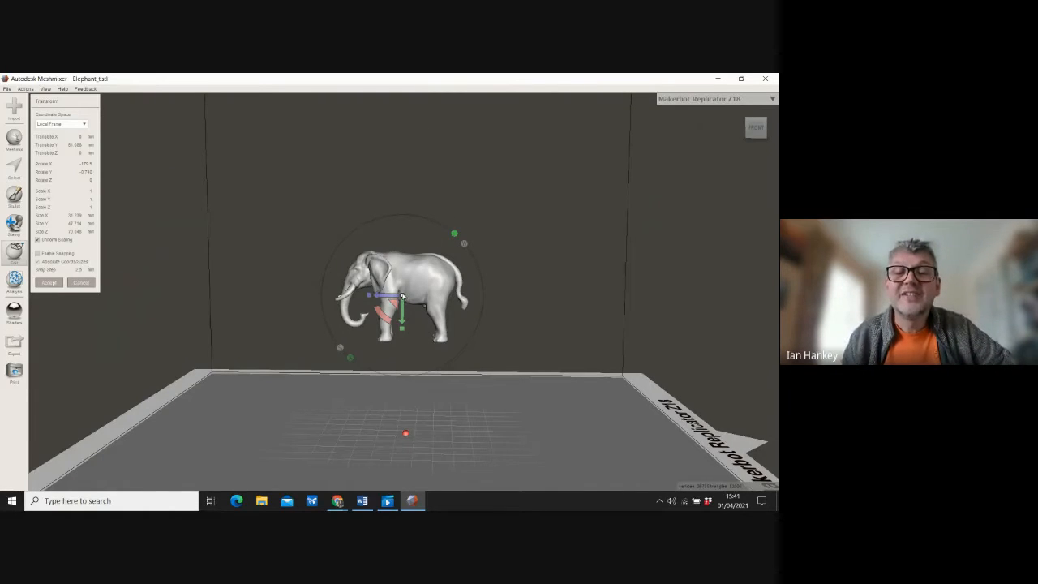
pyautogui.moveTo(401, 297); pyautogui.dragTo(469, 235)
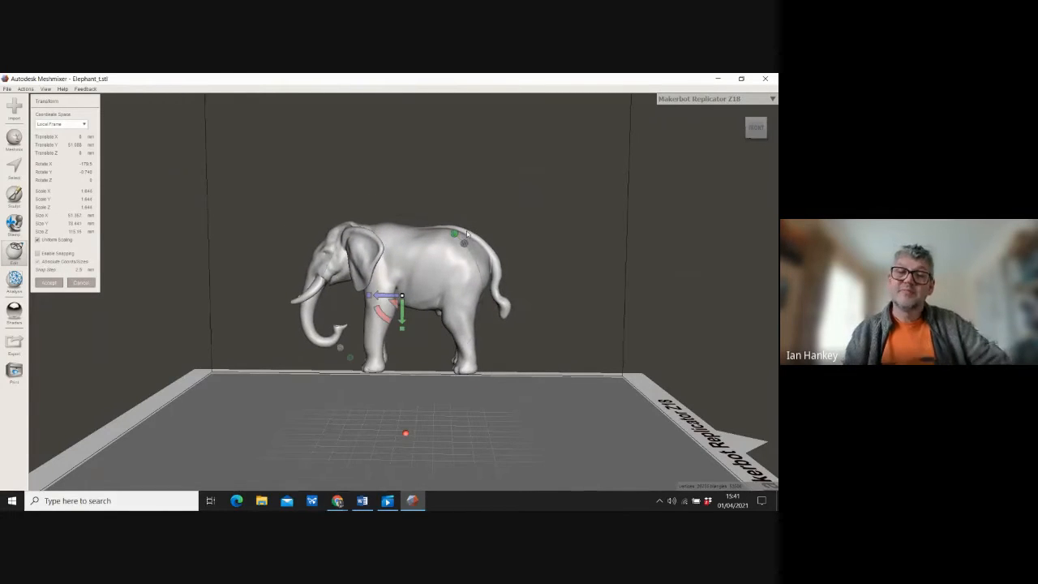
pyautogui.moveTo(757, 130); pyautogui.dragTo(393, 126)
pyautogui.moveTo(393, 126); pyautogui.dragTo(351, 130, button='right')
pyautogui.moveTo(401, 298); pyautogui.dragTo(420, 281)
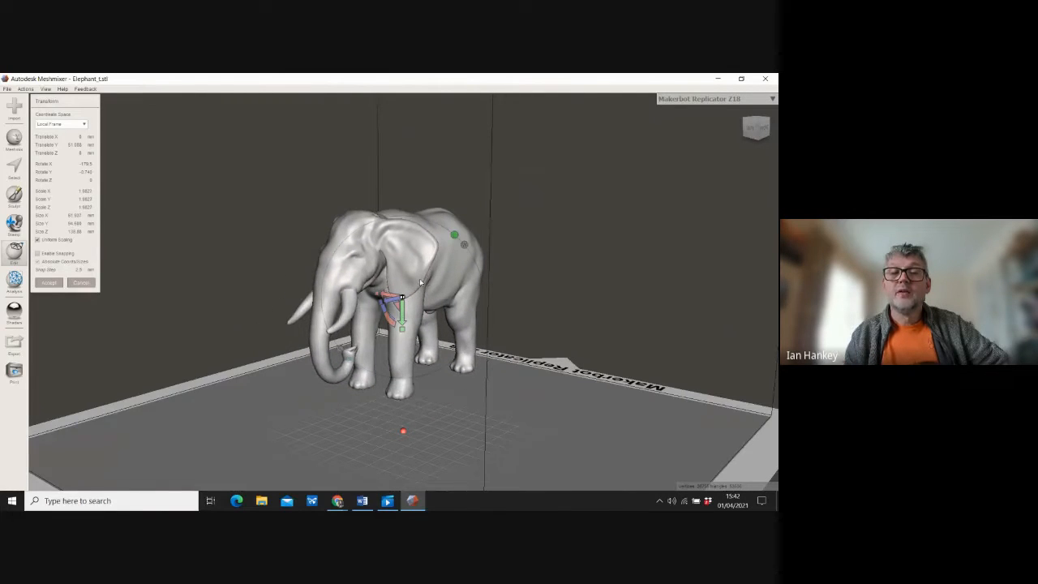
# Step: Try stretching the elephant's width along X to a scale of about 2.5, and undo the stretch
pyautogui.click(749, 130)
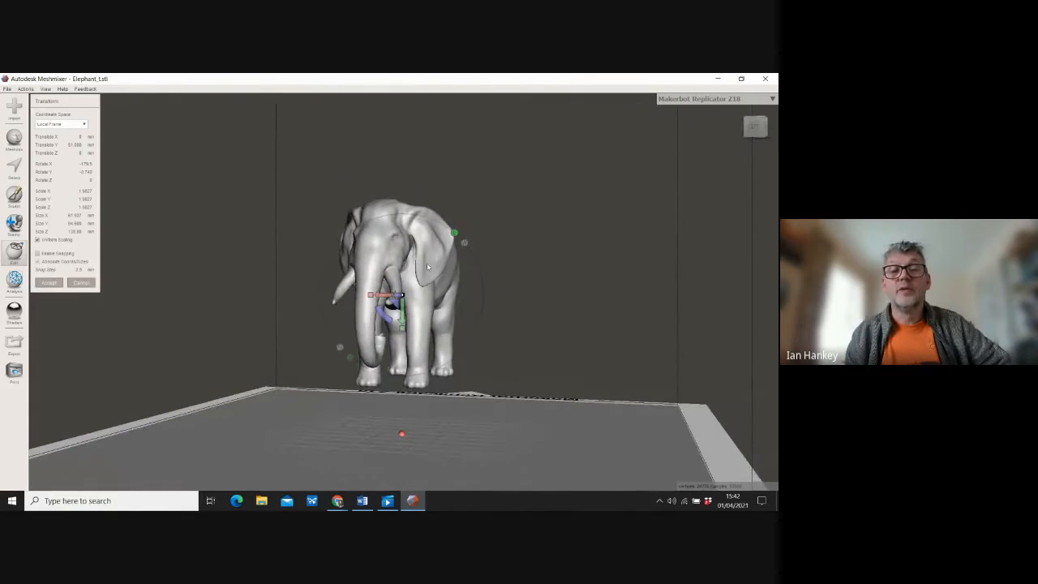
pyautogui.moveTo(370, 297); pyautogui.dragTo(340, 299)
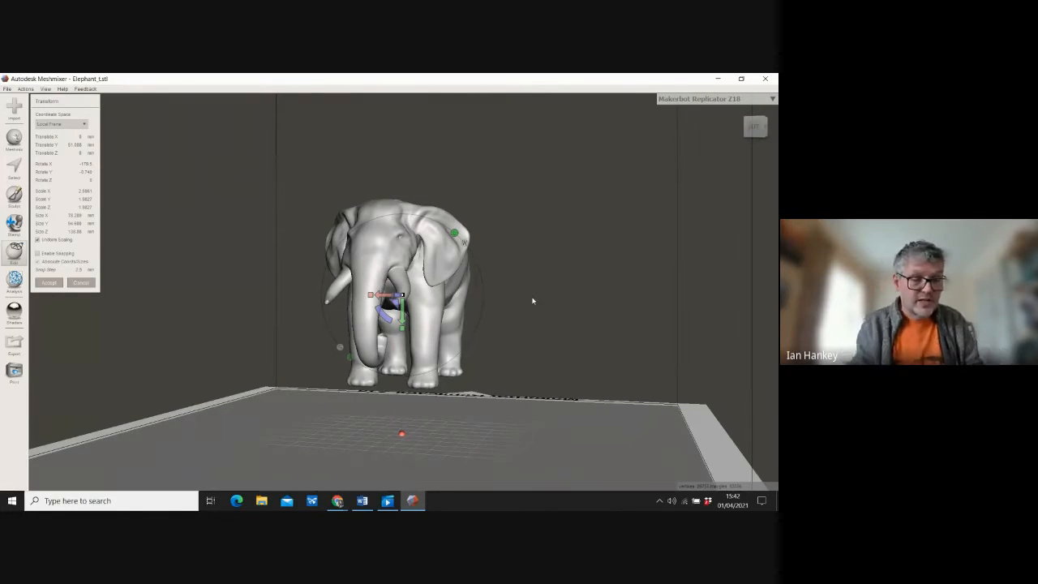
pyautogui.hotkey('ctrl', 'z')
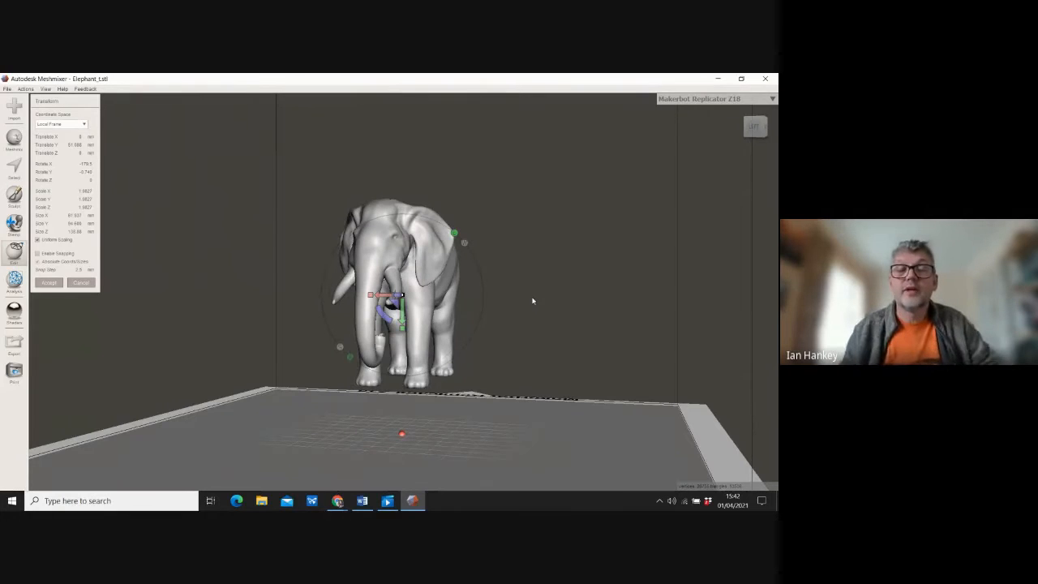
# Step: Examine the enlarged elephant's position and orientation from the front, side, rear and top
pyautogui.click(733, 125)
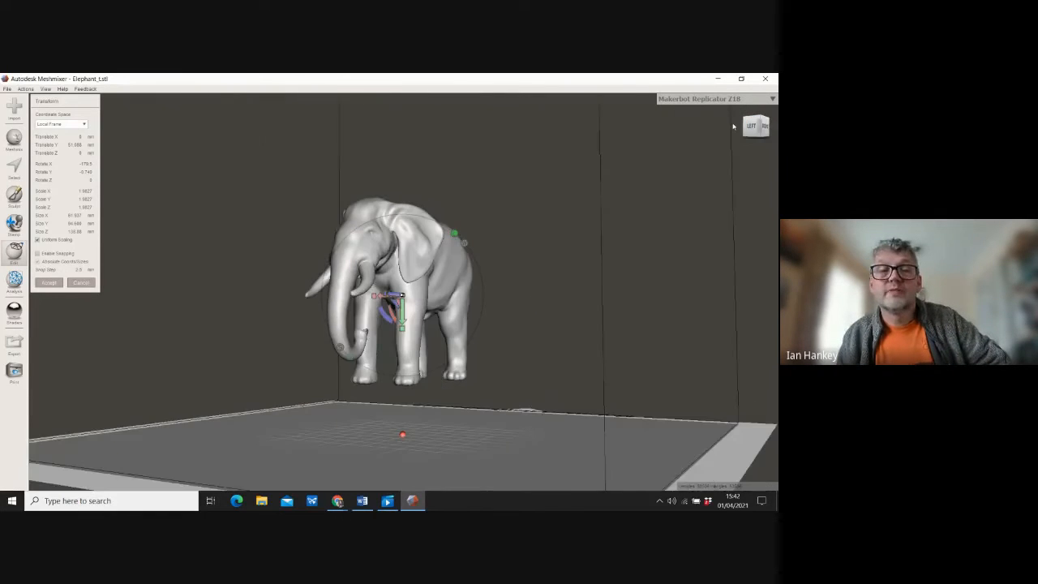
pyautogui.moveTo(733, 126); pyautogui.dragTo(483, 203)
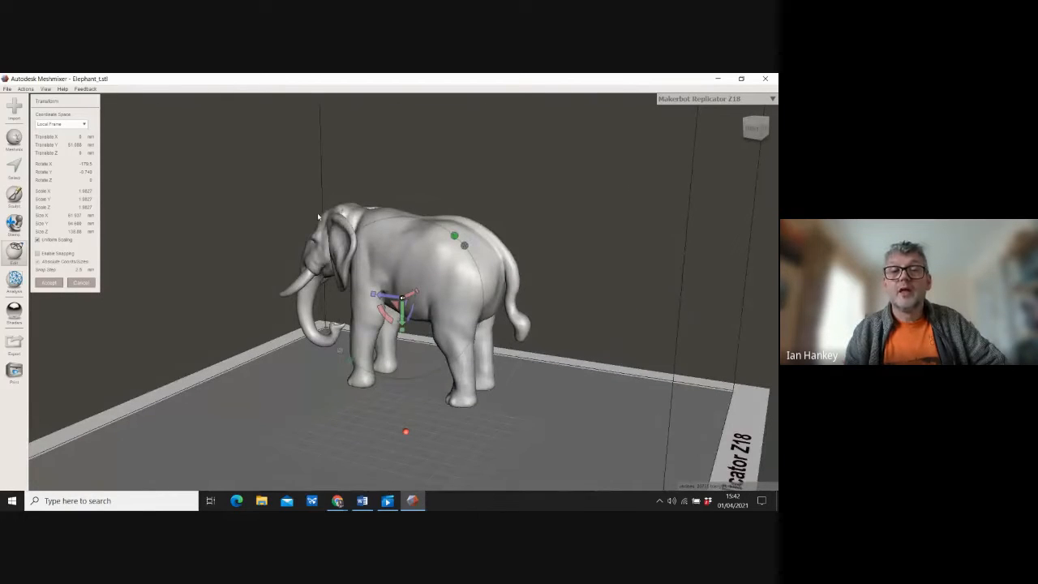
pyautogui.click(753, 123)
pyautogui.moveTo(753, 179); pyautogui.dragTo(547, 176)
pyautogui.moveTo(548, 175); pyautogui.dragTo(556, 181, button='right')
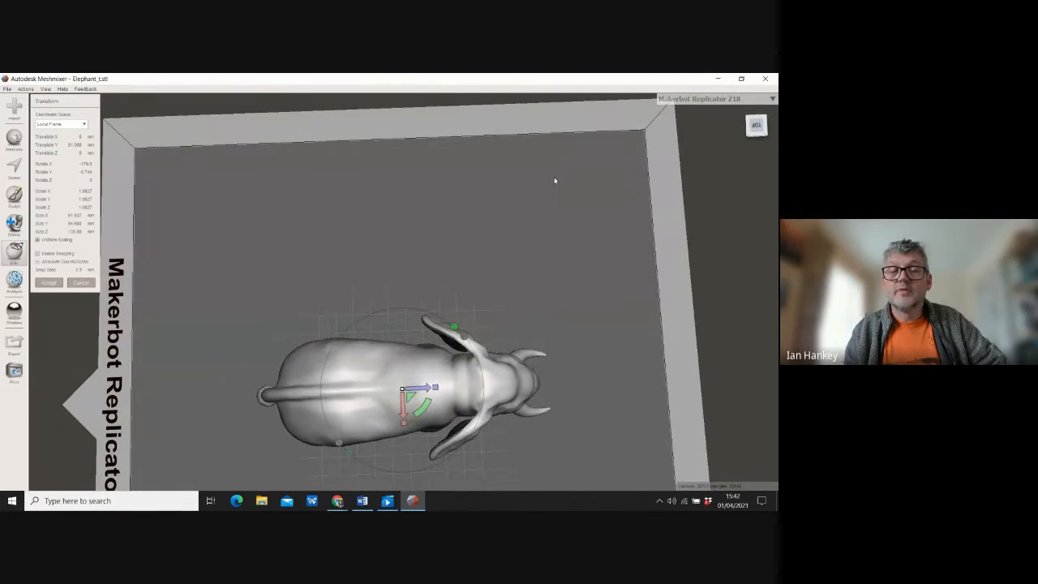
pyautogui.scroll(1, 381, 199)
pyautogui.scroll(-5, 384, 197)
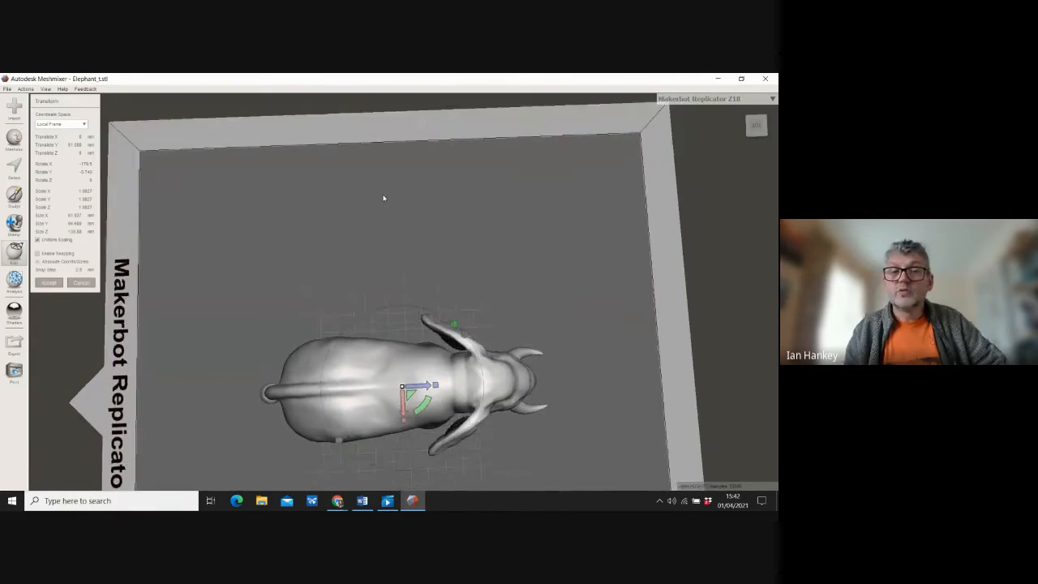
pyautogui.scroll(-5, 367, 224)
pyautogui.scroll(5, 367, 414)
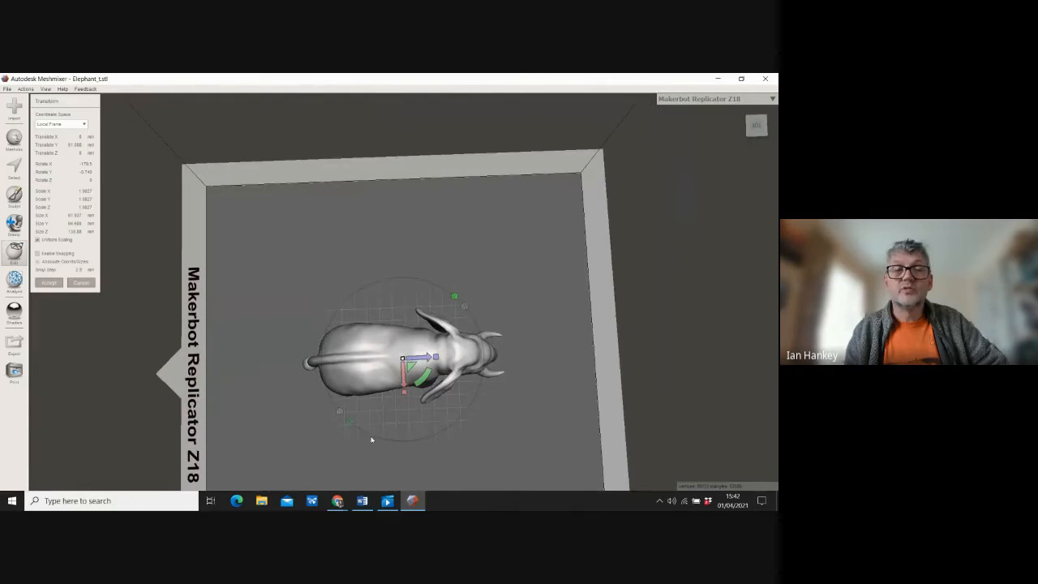
pyautogui.moveTo(374, 426); pyautogui.dragTo(376, 383, button='middle')
pyautogui.scroll(3, 375, 382)
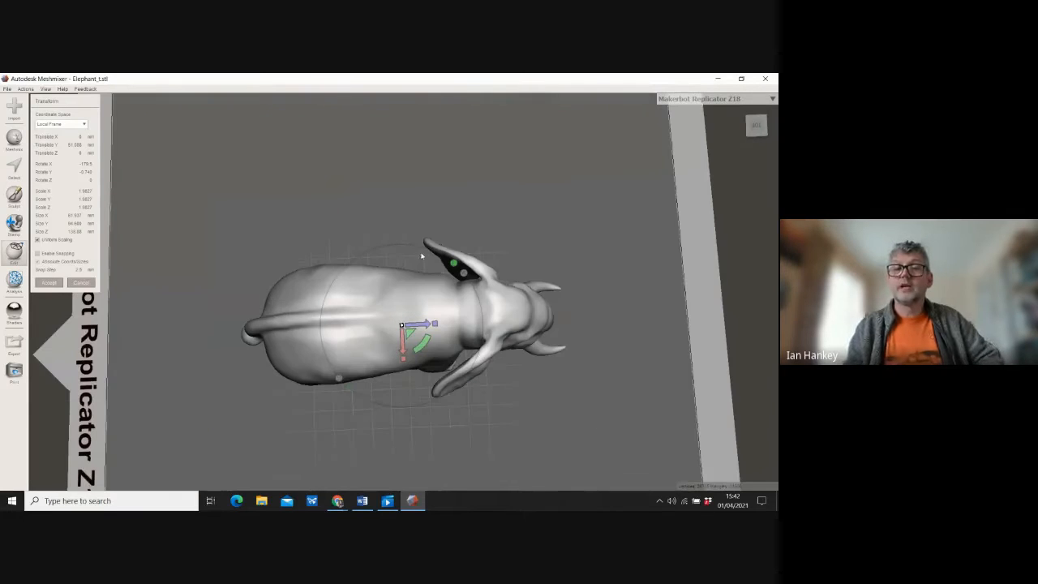
pyautogui.click(755, 128)
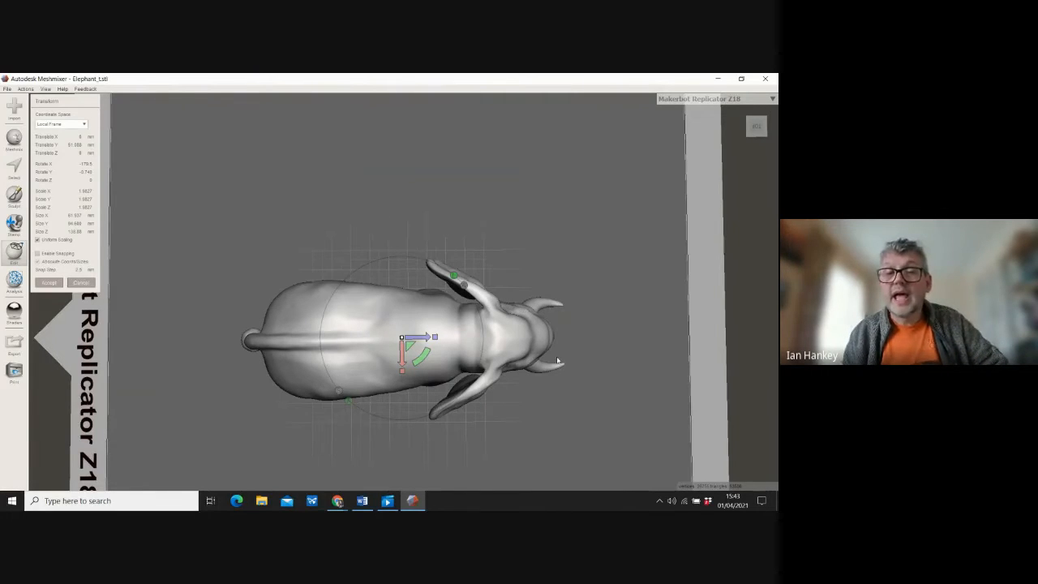
pyautogui.scroll(3, 451, 411)
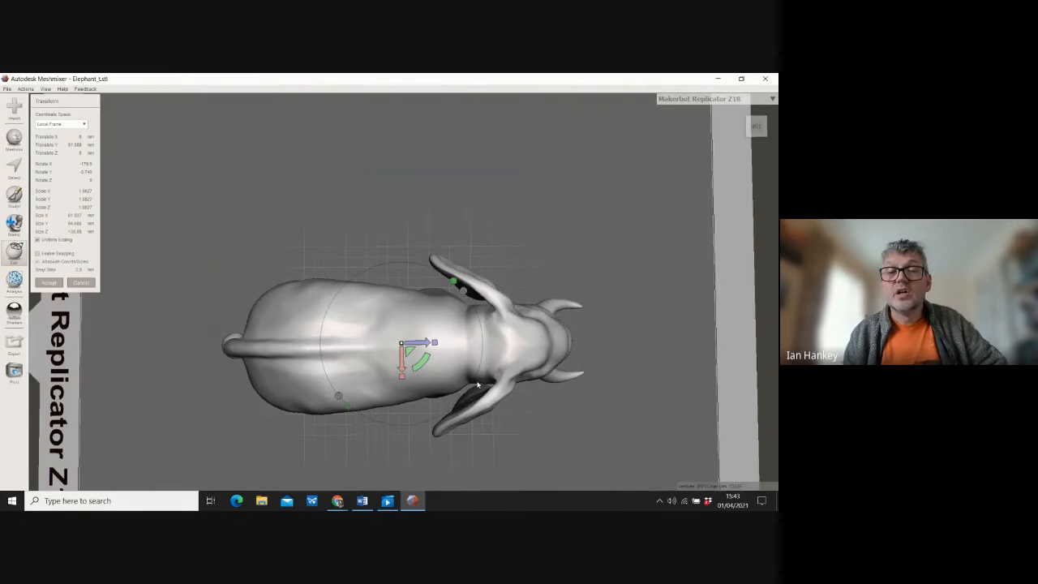
# Step: Accept the elephant's transformed position, rotation and scale
pyautogui.scroll(1, 477, 426)
pyautogui.moveTo(380, 390); pyautogui.dragTo(355, 341, button='middle')
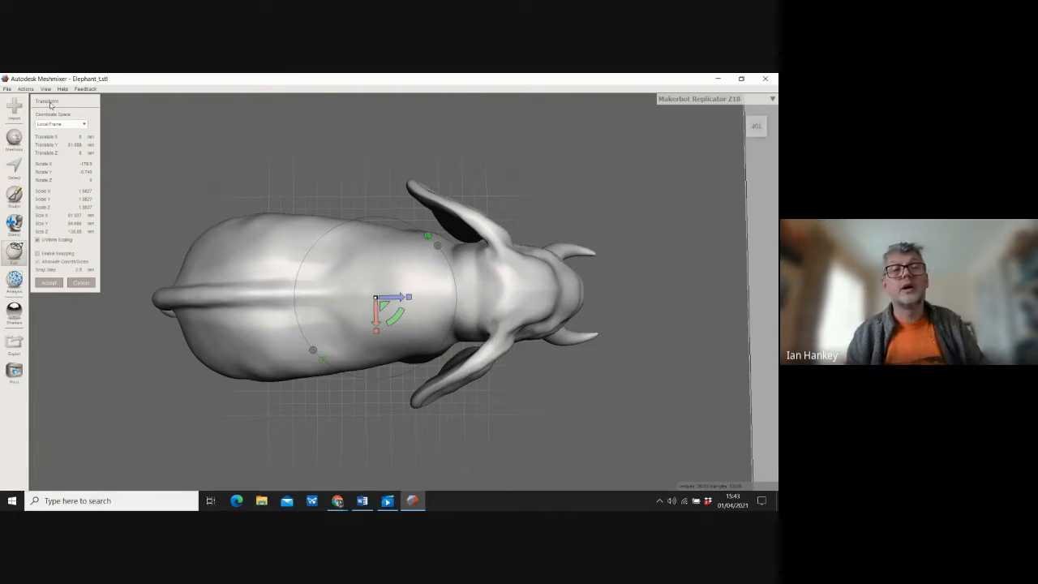
pyautogui.click(50, 283)
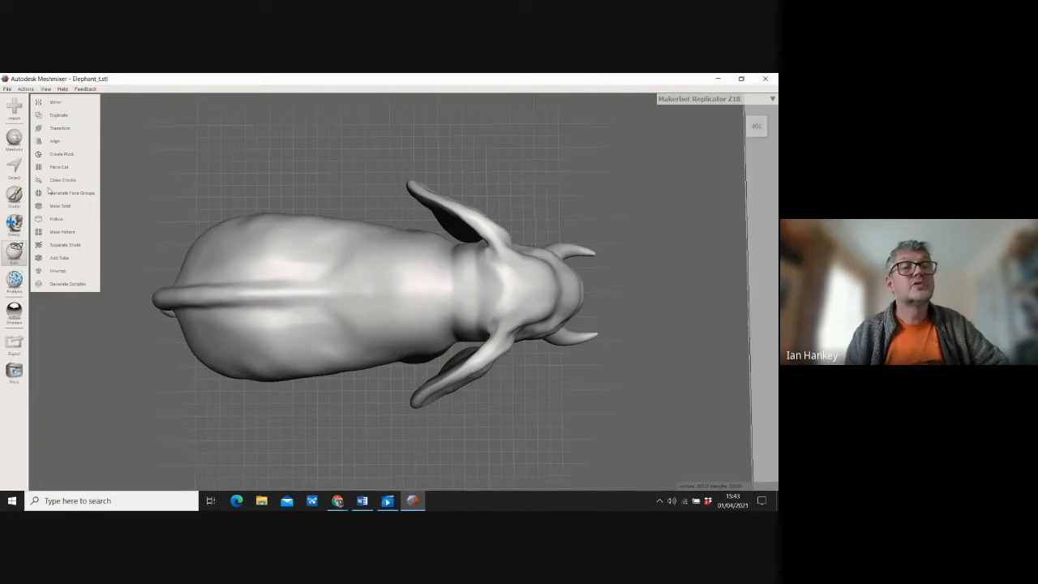
# Step: Try selecting the elephant's head from above with the Sphere Brush, check the coverage from the side, and clear the selection
pyautogui.click(14, 167)
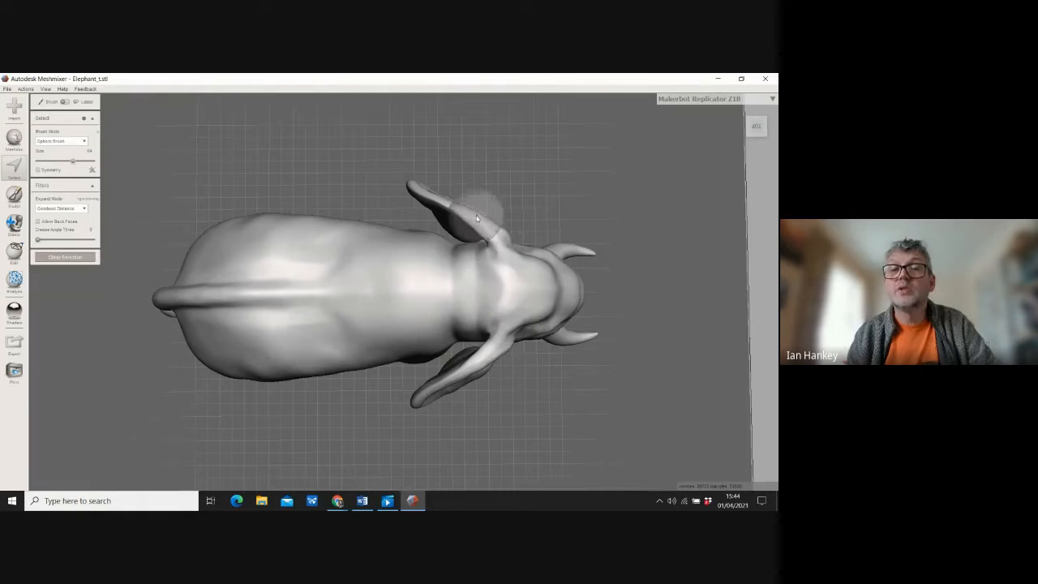
pyautogui.moveTo(478, 215)
pyautogui.mouseDown()
pyautogui.moveTo(500, 317)
pyautogui.moveTo(519, 257)
pyautogui.moveTo(569, 275)
pyautogui.moveTo(587, 251)
pyautogui.moveTo(593, 347)
pyautogui.moveTo(528, 339)
pyautogui.moveTo(562, 303)
pyautogui.moveTo(527, 256)
pyautogui.moveTo(508, 368)
pyautogui.mouseUp()
pyautogui.moveTo(465, 394); pyautogui.dragTo(478, 381)
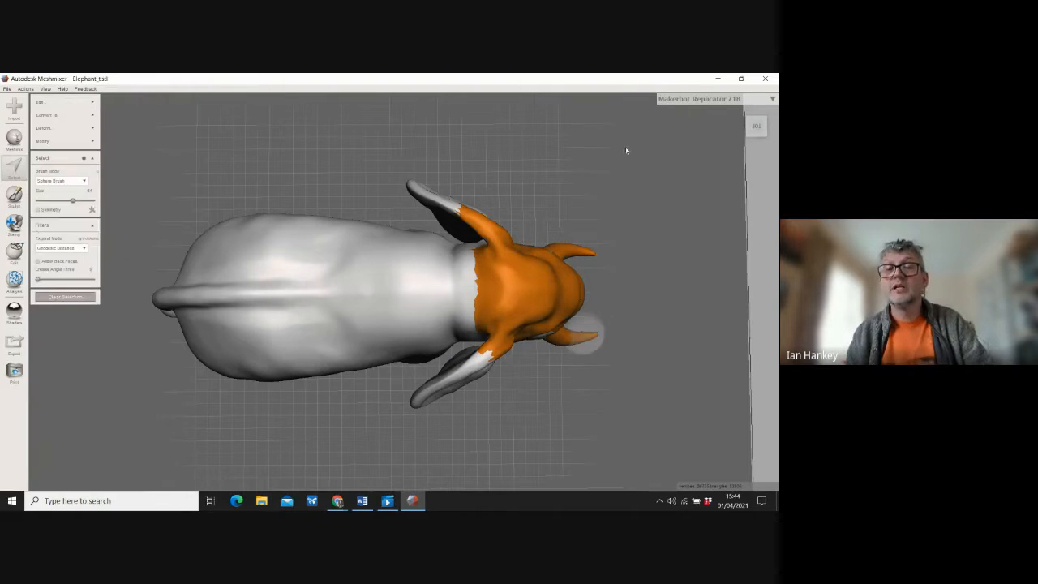
pyautogui.click(746, 111)
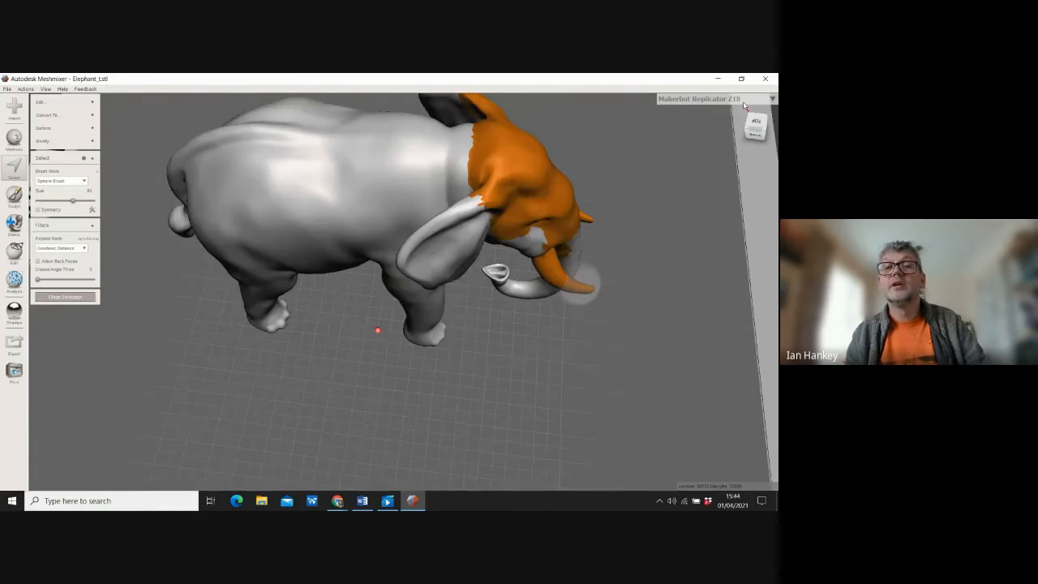
pyautogui.press('Escape')
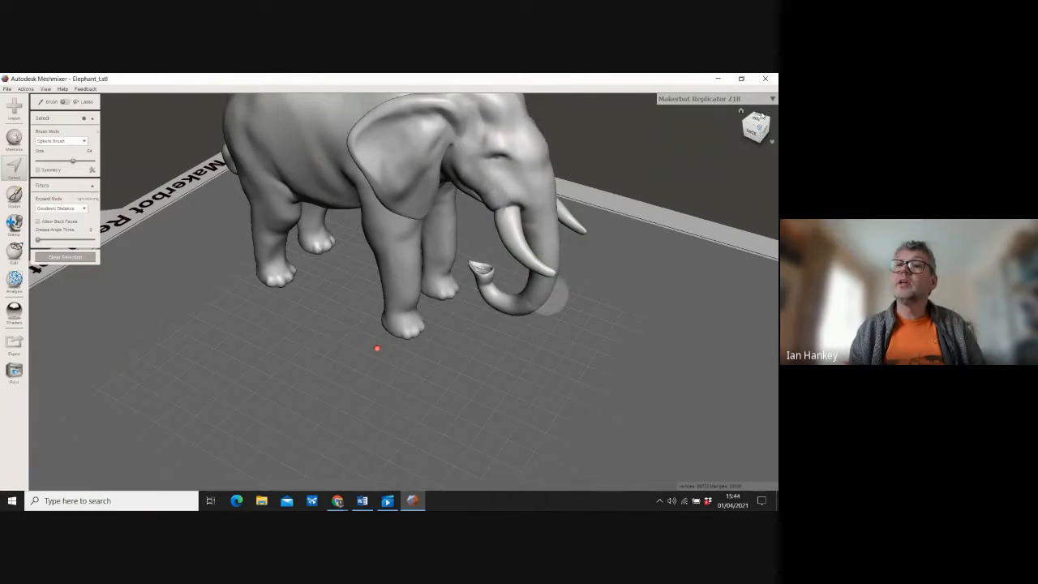
pyautogui.moveTo(754, 118); pyautogui.dragTo(775, 161)
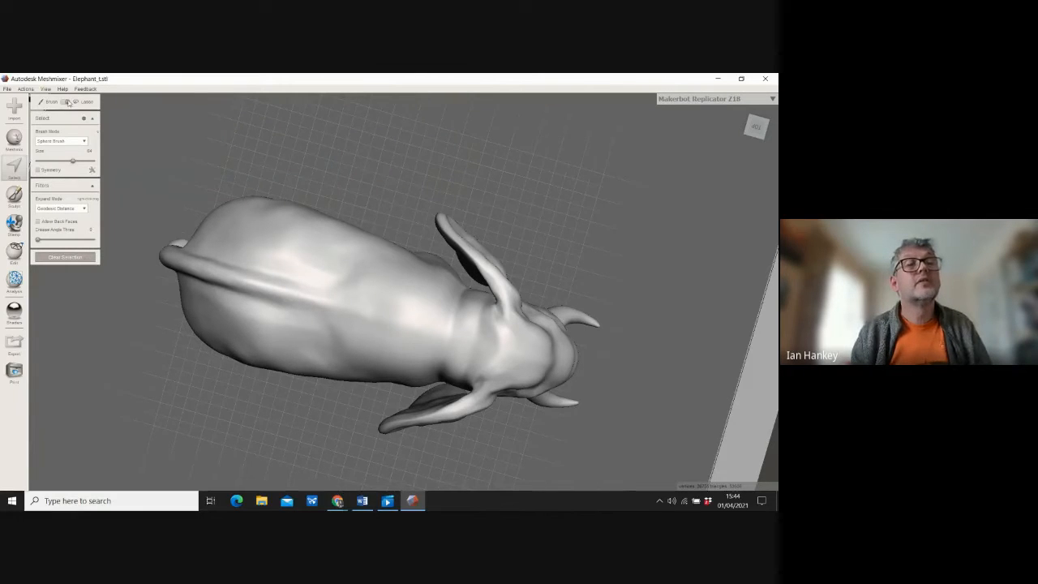
pyautogui.moveTo(262, 159); pyautogui.dragTo(349, 160)
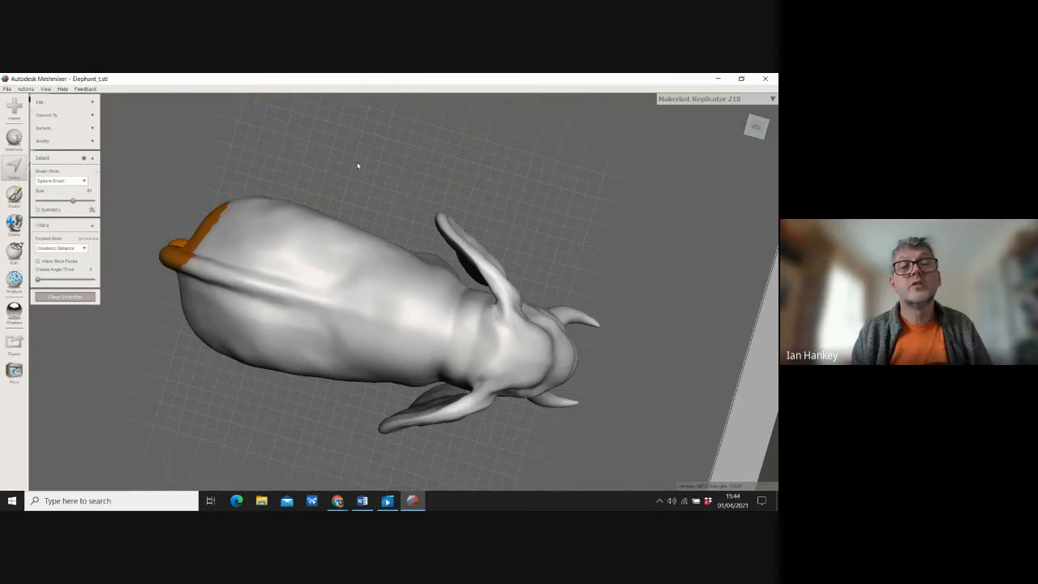
pyautogui.click(57, 298)
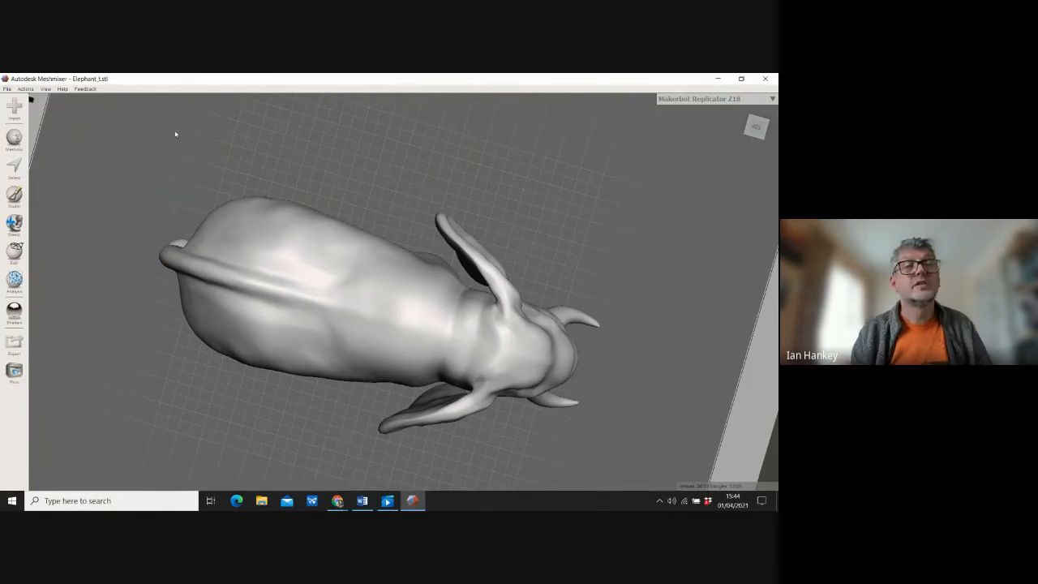
# Step: Lasso the elephant's whole head and ears from above, check the selection from the side, and clear it
pyautogui.click(14, 166)
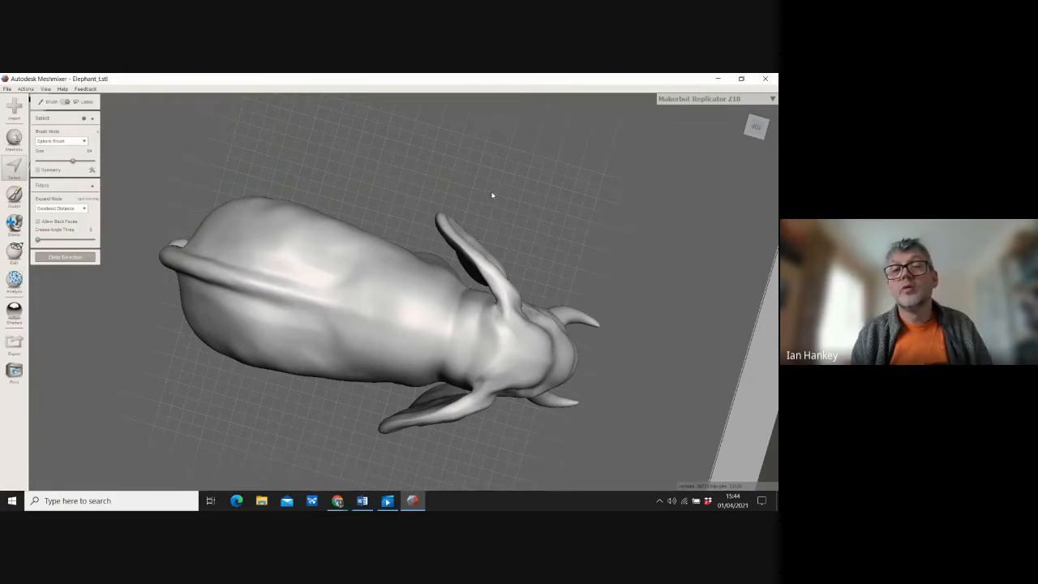
pyautogui.moveTo(491, 195)
pyautogui.mouseDown()
pyautogui.moveTo(598, 219)
pyautogui.moveTo(616, 236)
pyautogui.moveTo(621, 369)
pyautogui.moveTo(586, 470)
pyautogui.moveTo(381, 456)
pyautogui.moveTo(343, 427)
pyautogui.moveTo(440, 386)
pyautogui.moveTo(467, 282)
pyautogui.moveTo(420, 211)
pyautogui.moveTo(494, 197)
pyautogui.mouseUp()
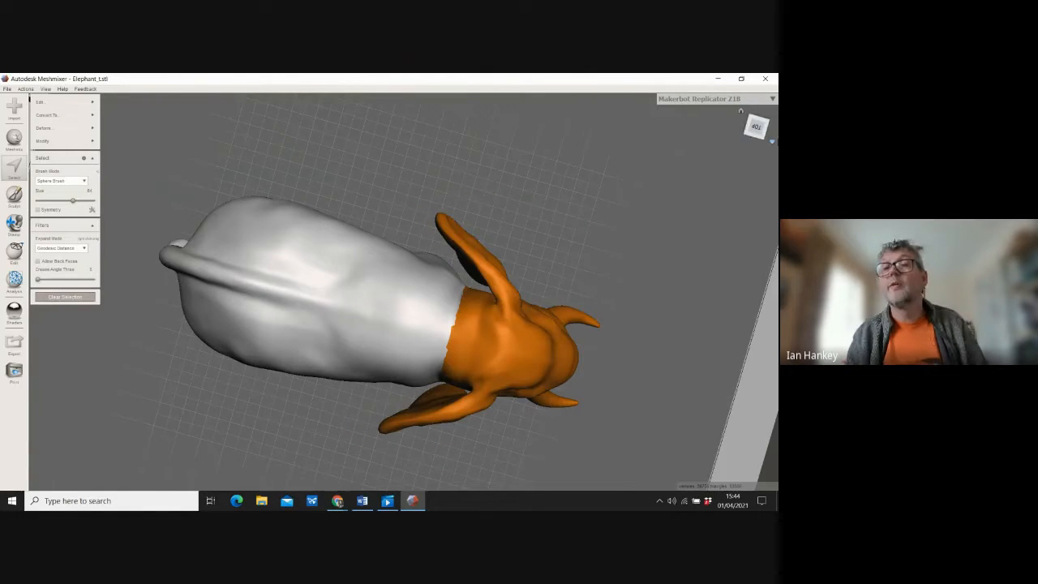
pyautogui.moveTo(757, 128); pyautogui.dragTo(756, 103)
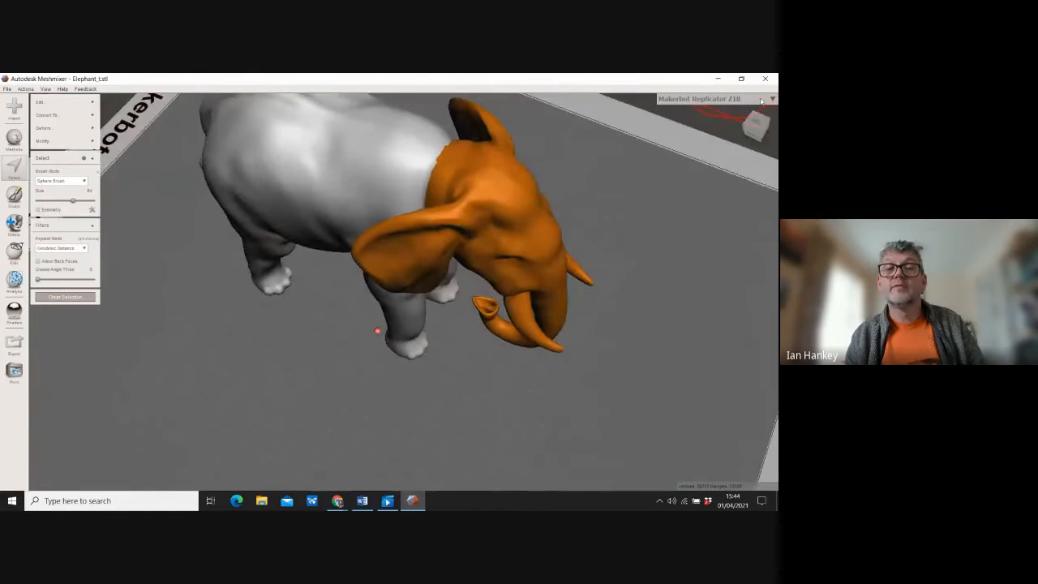
pyautogui.press('Escape')
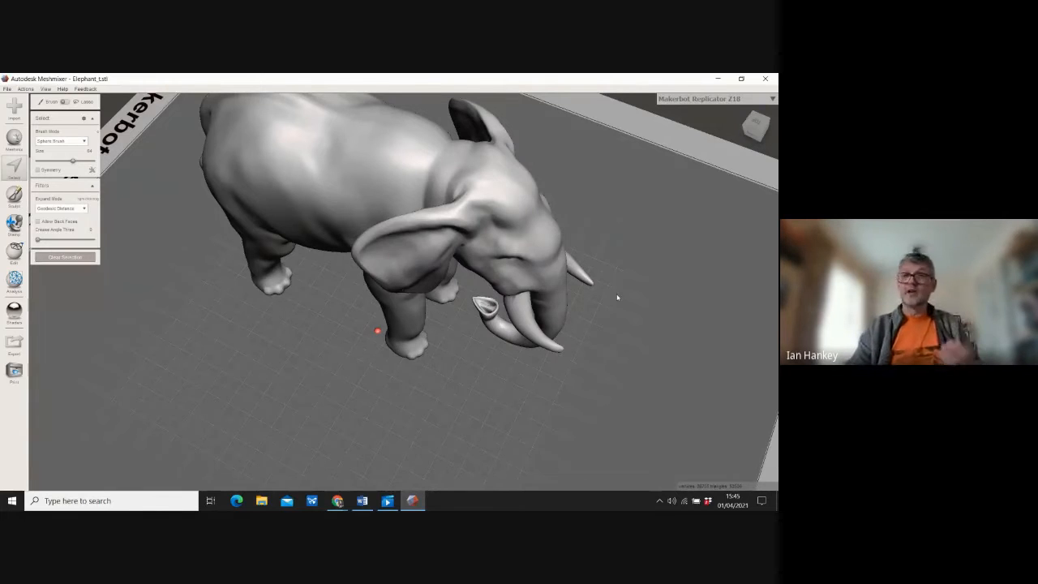
pyautogui.moveTo(761, 127); pyautogui.dragTo(772, 146)
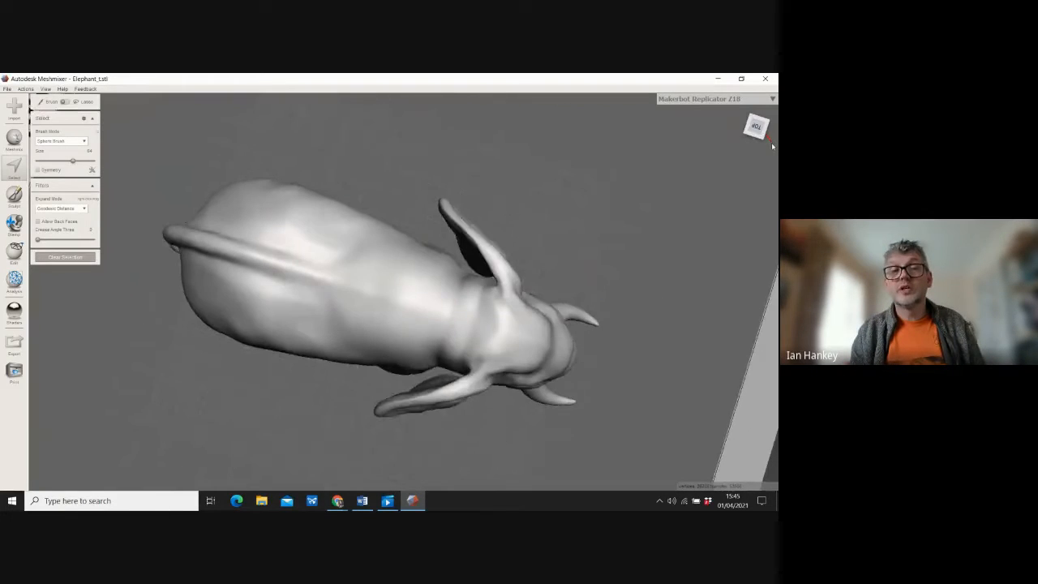
pyautogui.hotkey('ctrl', 'z')
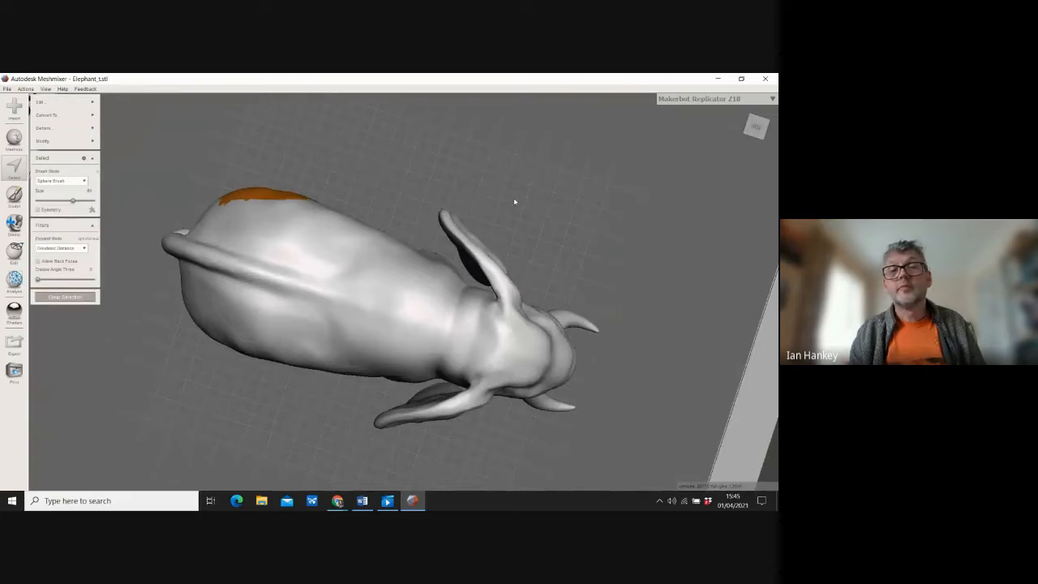
pyautogui.moveTo(69, 128)
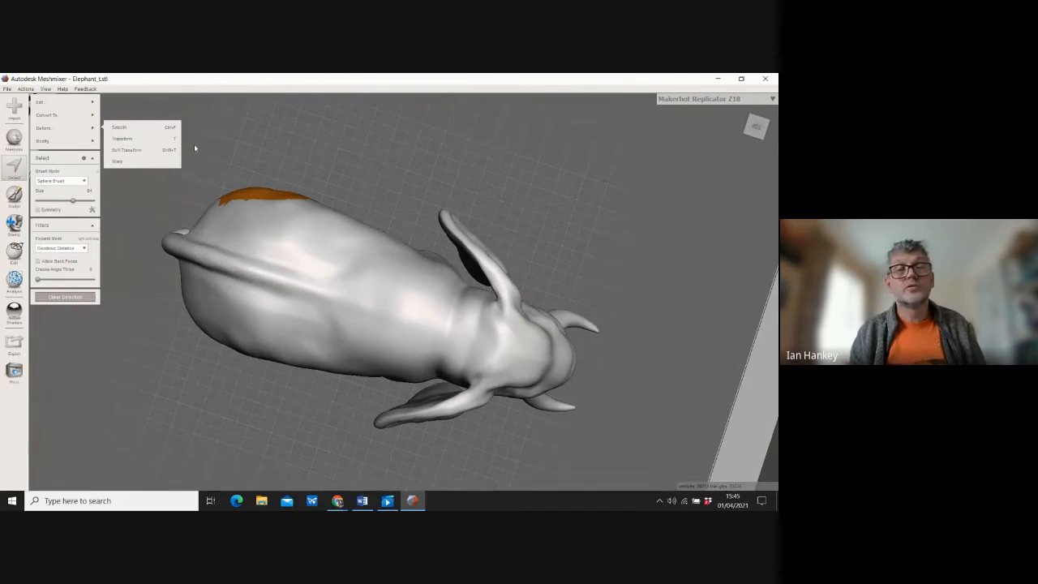
pyautogui.click(65, 297)
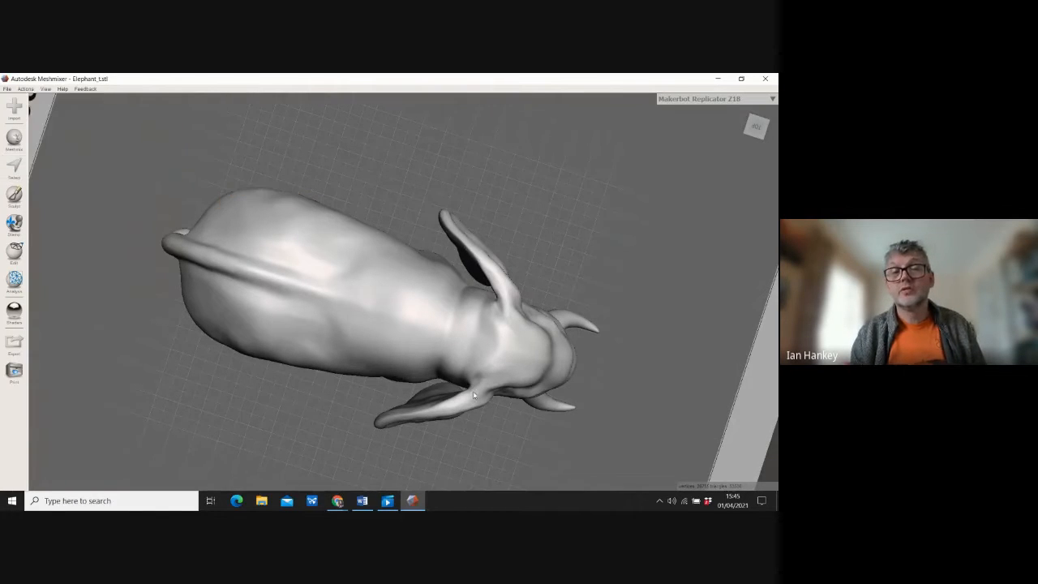
# Step: Try outlining the elephant's head and ears from above with a straight-segment lasso, and discard the outline
pyautogui.moveTo(475, 396); pyautogui.dragTo(477, 408, button='right')
pyautogui.scroll(2, 477, 407)
pyautogui.scroll(-1, 476, 407)
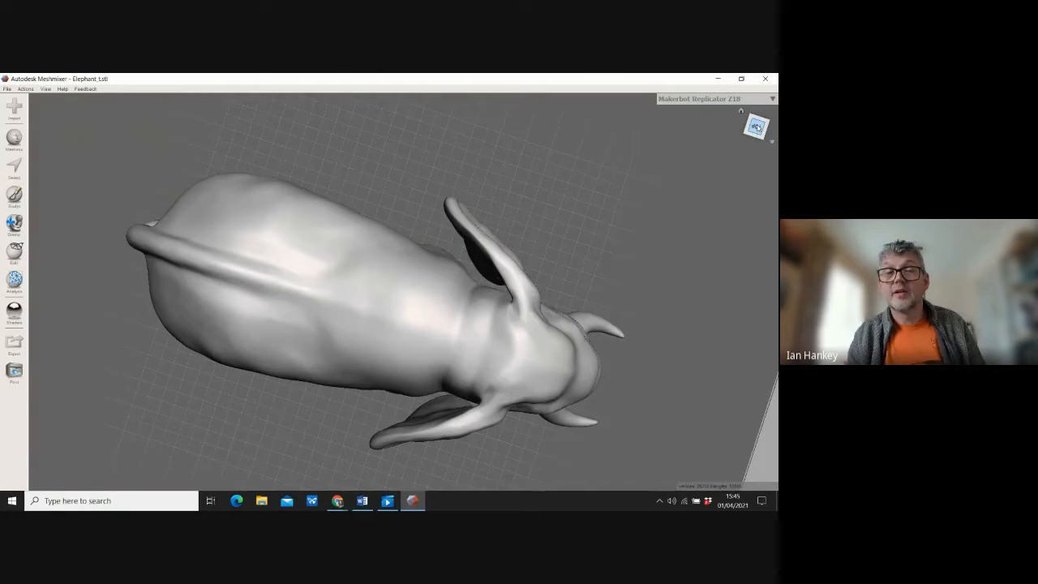
pyautogui.moveTo(757, 127); pyautogui.dragTo(753, 123)
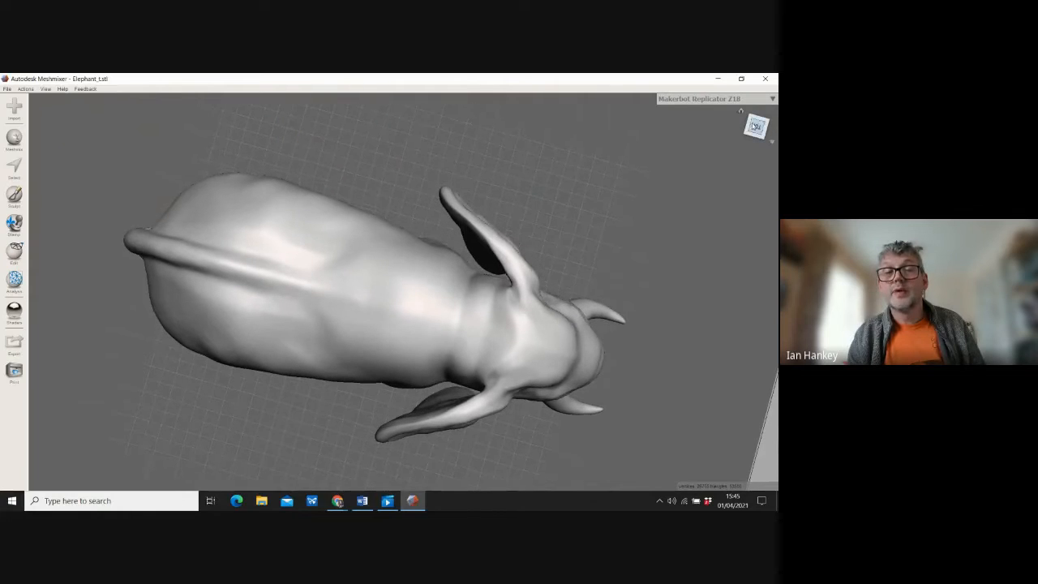
pyautogui.click(14, 166)
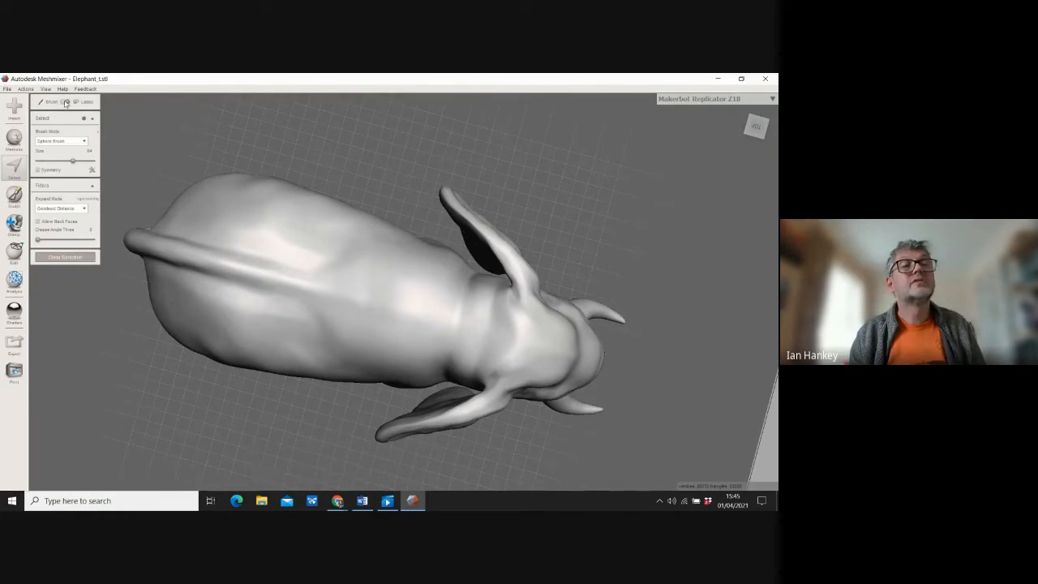
pyautogui.moveTo(416, 159); pyautogui.dragTo(561, 178)
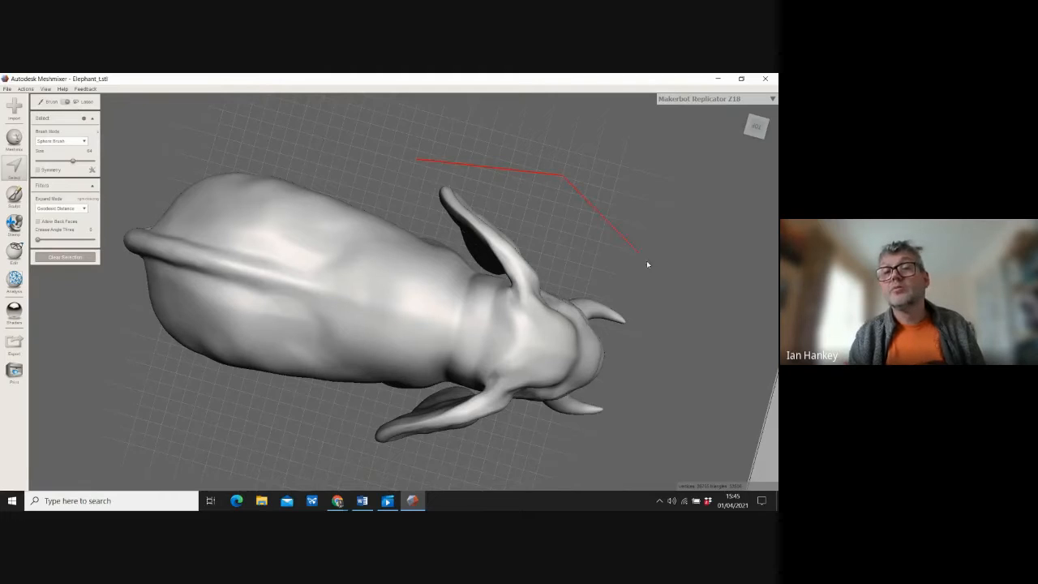
pyautogui.moveTo(646, 260)
pyautogui.mouseDown()
pyautogui.moveTo(639, 422)
pyautogui.moveTo(561, 446)
pyautogui.moveTo(342, 442)
pyautogui.moveTo(341, 410)
pyautogui.moveTo(443, 384)
pyautogui.moveTo(477, 270)
pyautogui.mouseUp()
pyautogui.moveTo(422, 192)
pyautogui.mouseDown()
pyautogui.moveTo(428, 162)
pyautogui.moveTo(419, 162)
pyautogui.moveTo(446, 165)
pyautogui.mouseUp()
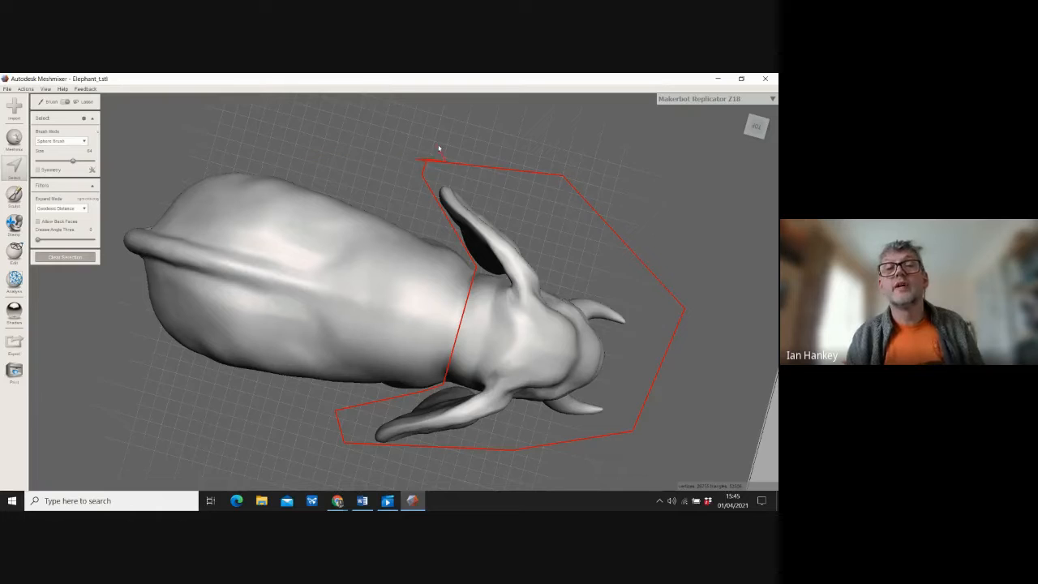
pyautogui.moveTo(429, 161); pyautogui.dragTo(365, 154)
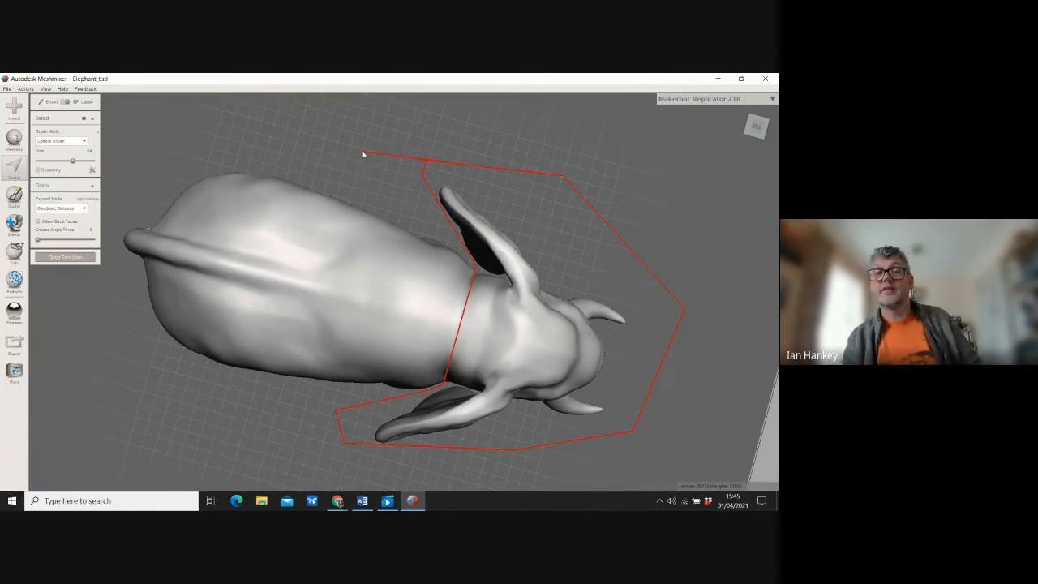
pyautogui.press('Escape')
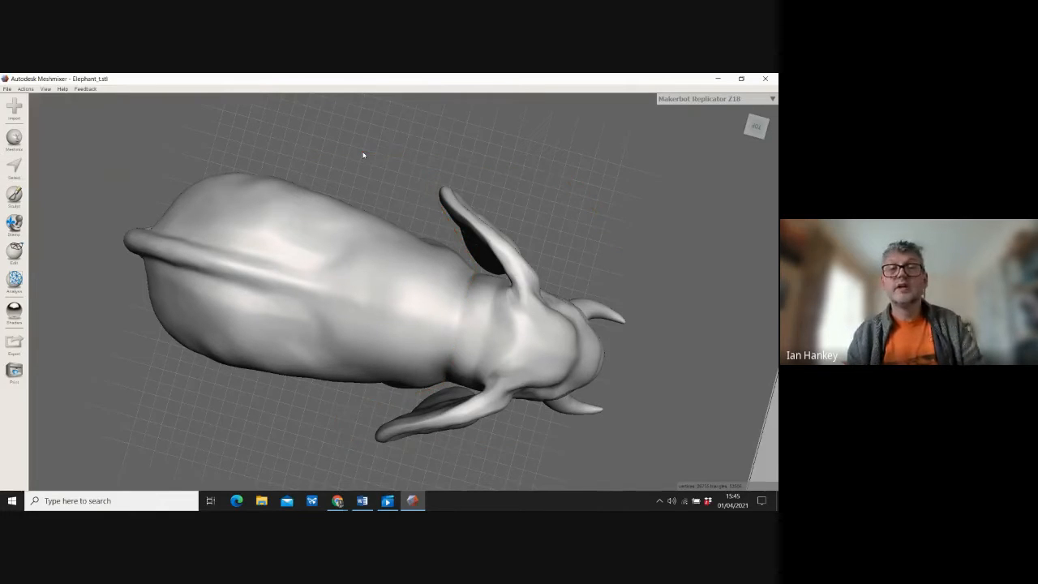
# Step: Lasso-select the elephant's entire head, including ears and tusks, up to the neck from the top view
pyautogui.click(14, 167)
pyautogui.click(81, 102)
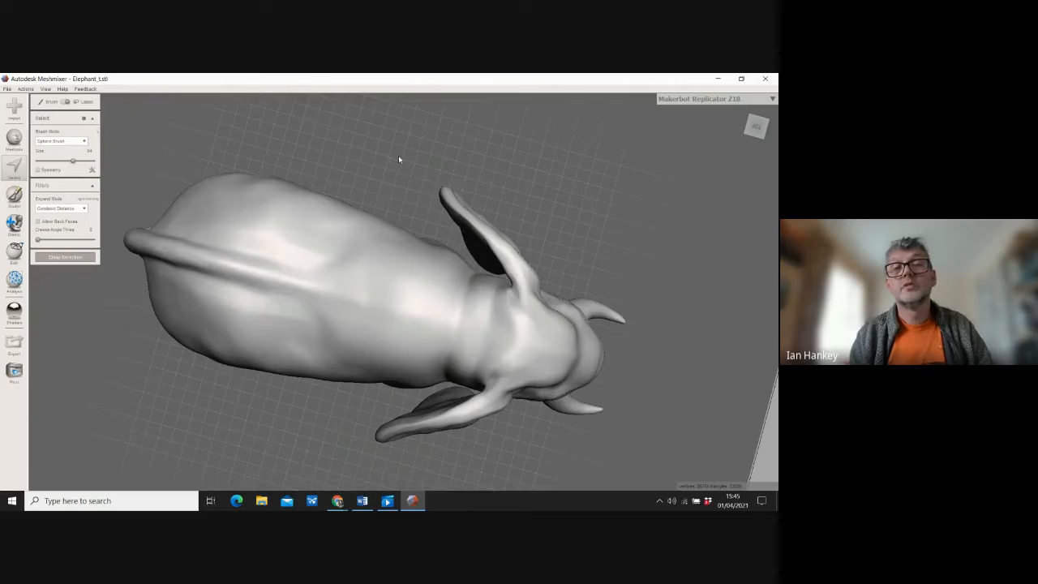
pyautogui.moveTo(402, 150)
pyautogui.mouseDown()
pyautogui.moveTo(481, 156)
pyautogui.moveTo(623, 228)
pyautogui.moveTo(650, 367)
pyautogui.moveTo(646, 416)
pyautogui.moveTo(598, 444)
pyautogui.moveTo(469, 462)
pyautogui.moveTo(347, 455)
pyautogui.moveTo(382, 415)
pyautogui.moveTo(433, 392)
pyautogui.moveTo(471, 264)
pyautogui.mouseUp()
pyautogui.moveTo(404, 167); pyautogui.dragTo(406, 151)
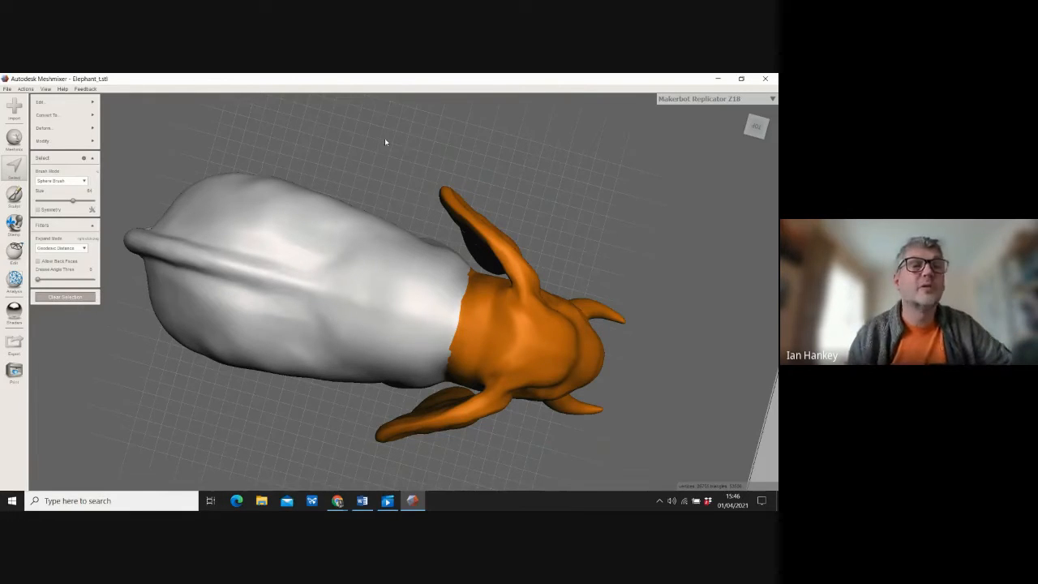
# Step: Remove the selected head and close the neck with Erase & Fill using Smooth MVC, and clear the selection
pyautogui.click(83, 102)
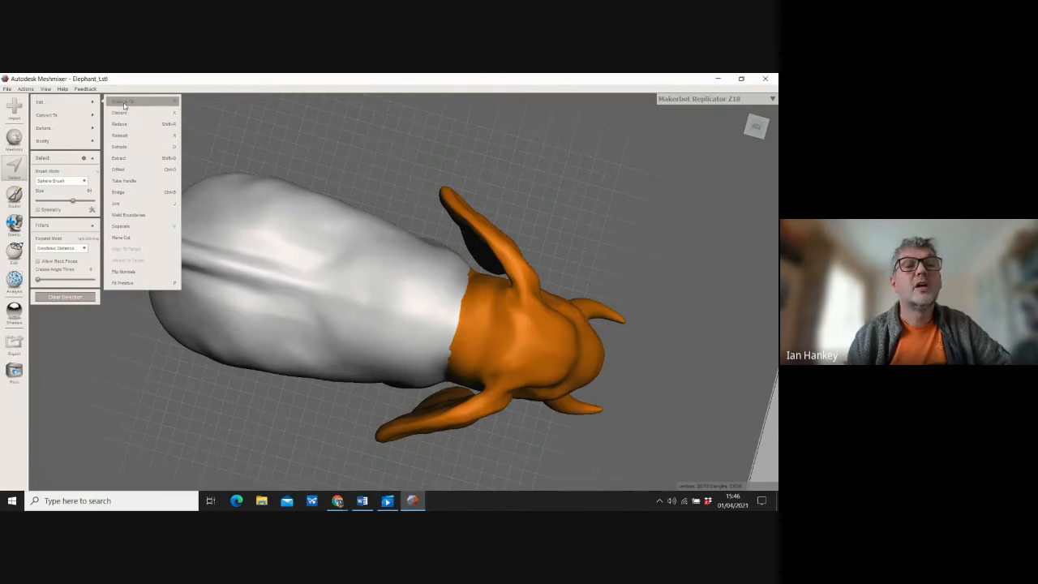
pyautogui.click(124, 103)
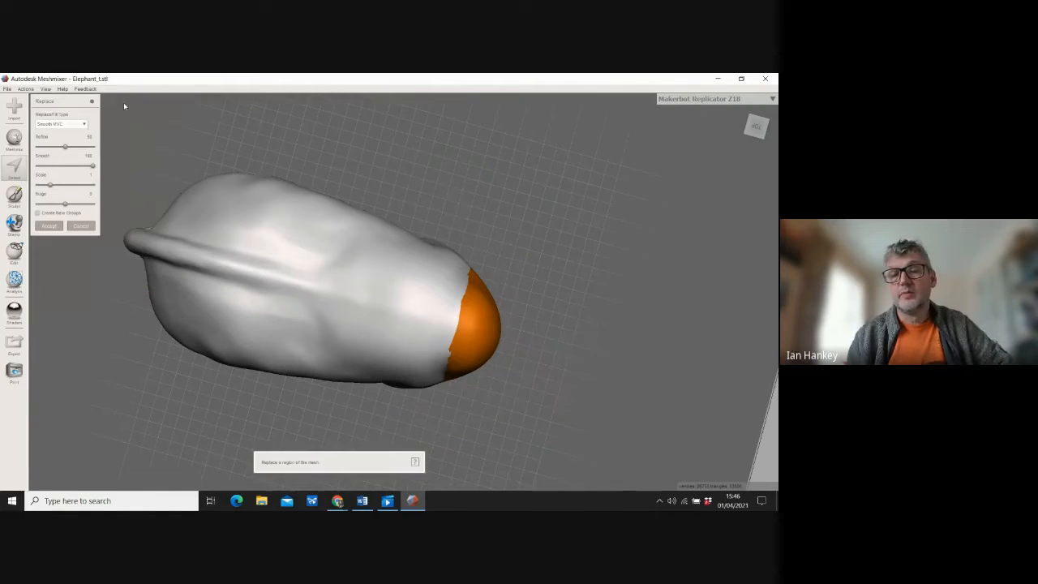
pyautogui.moveTo(759, 133); pyautogui.dragTo(581, 116)
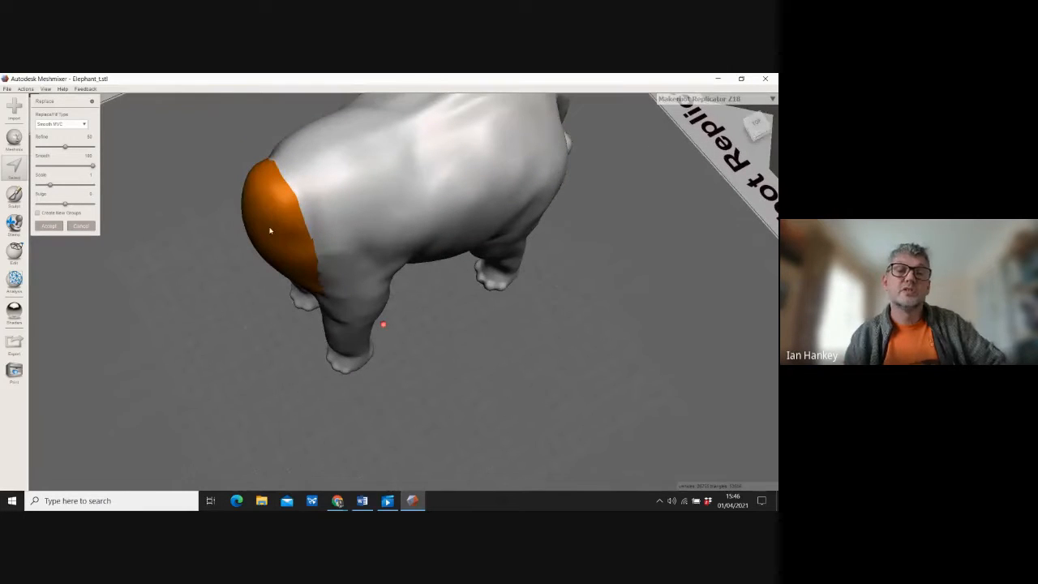
pyautogui.click(49, 226)
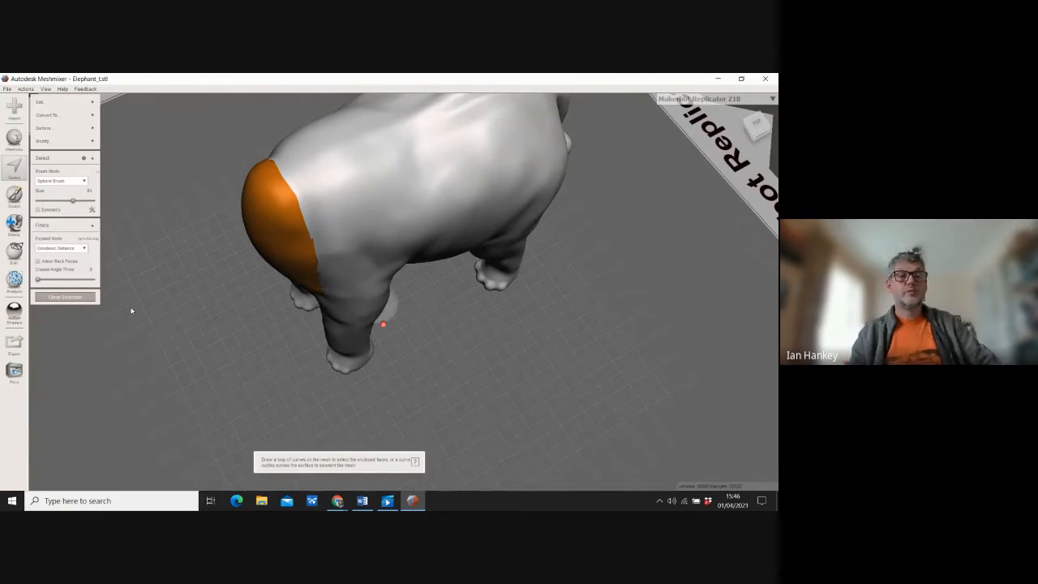
pyautogui.click(64, 299)
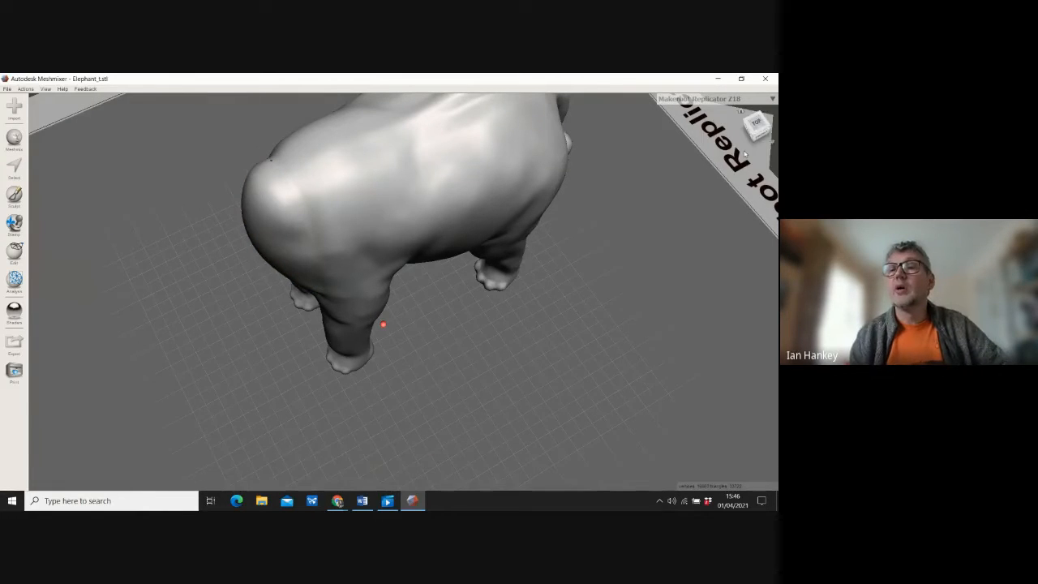
# Step: Examine the seam around the filled neck up close from above and from the side
pyautogui.moveTo(757, 126); pyautogui.dragTo(771, 131)
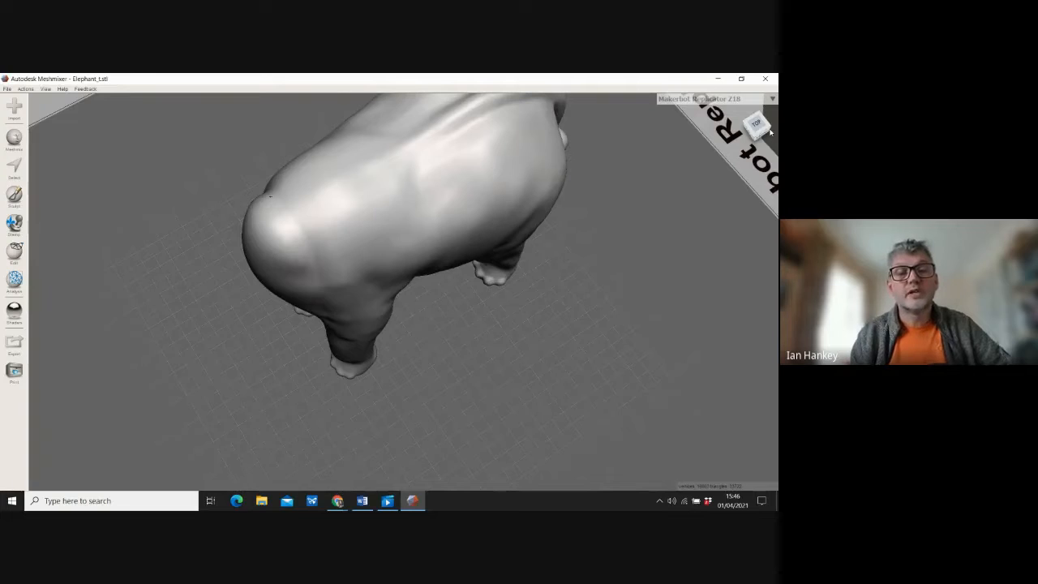
pyautogui.scroll(4, 220, 304)
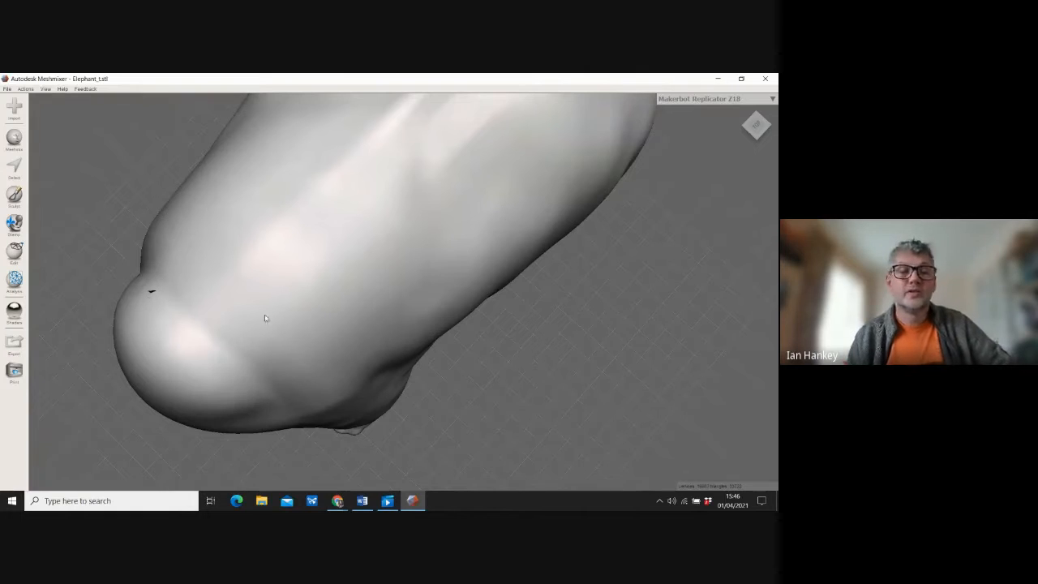
pyautogui.moveTo(250, 306); pyautogui.dragTo(384, 284, button='right')
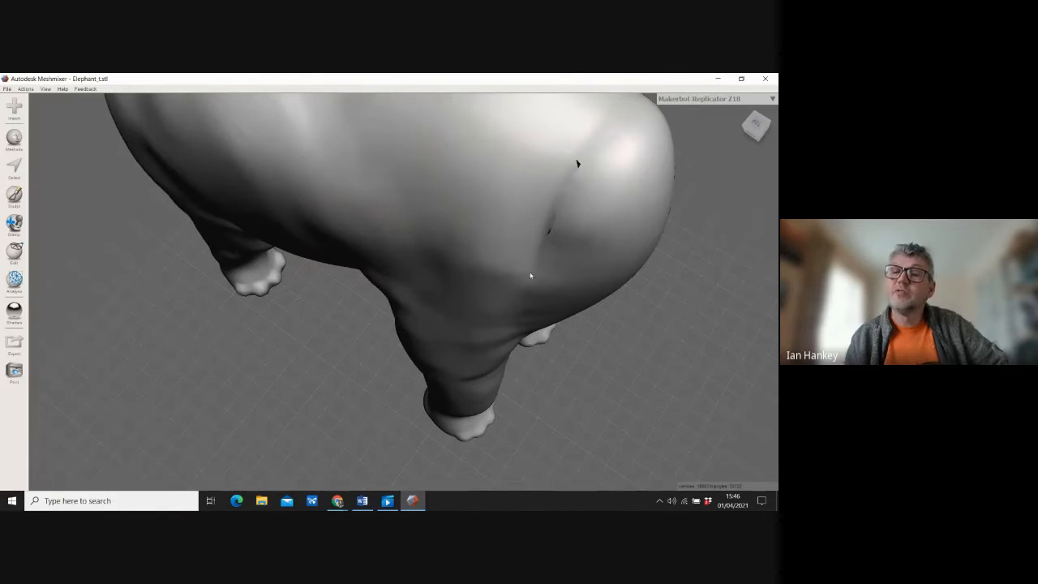
pyautogui.moveTo(595, 138); pyautogui.dragTo(588, 154, button='right')
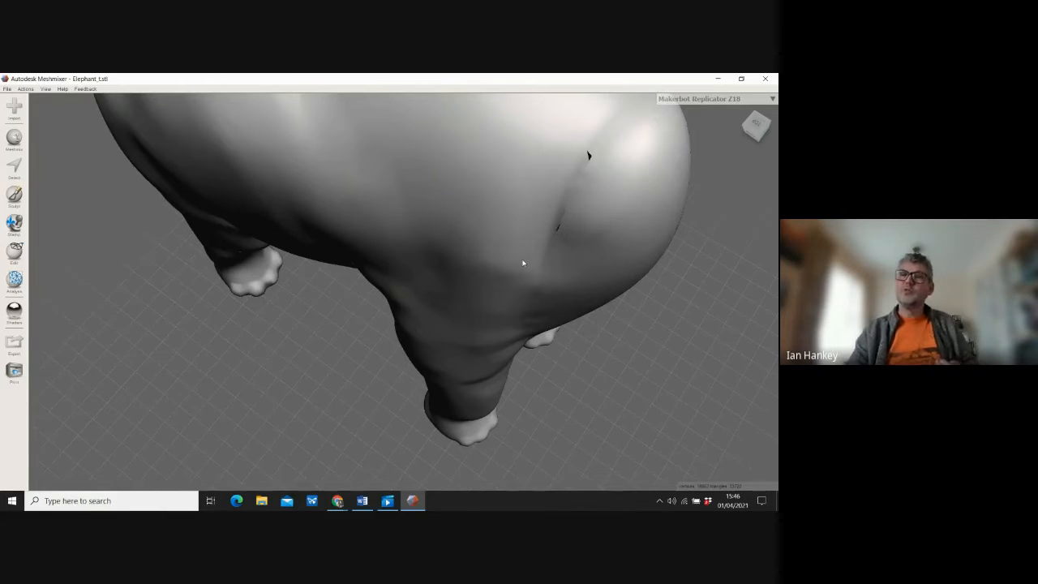
# Step: Smooth away the dark creases along the filled neck seam with the RobustSmooth sculpting brush at reduced size and strength
pyautogui.click(16, 197)
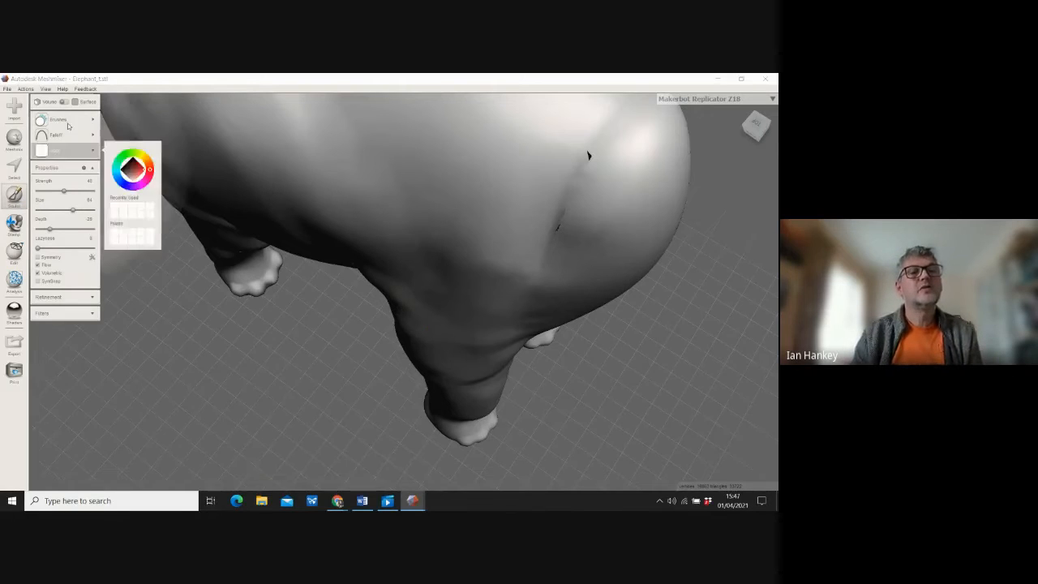
pyautogui.moveTo(59, 116)
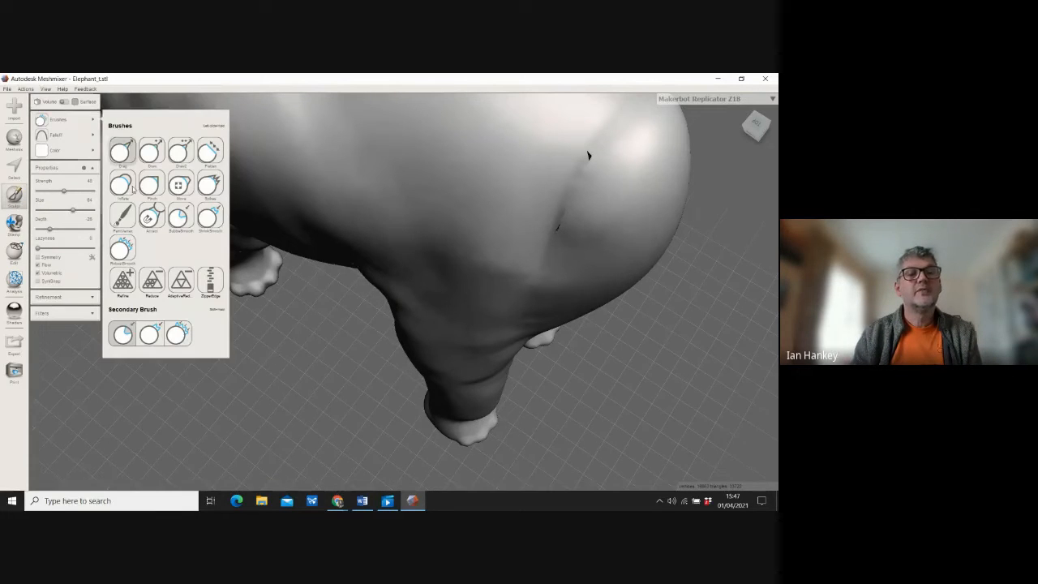
pyautogui.click(122, 249)
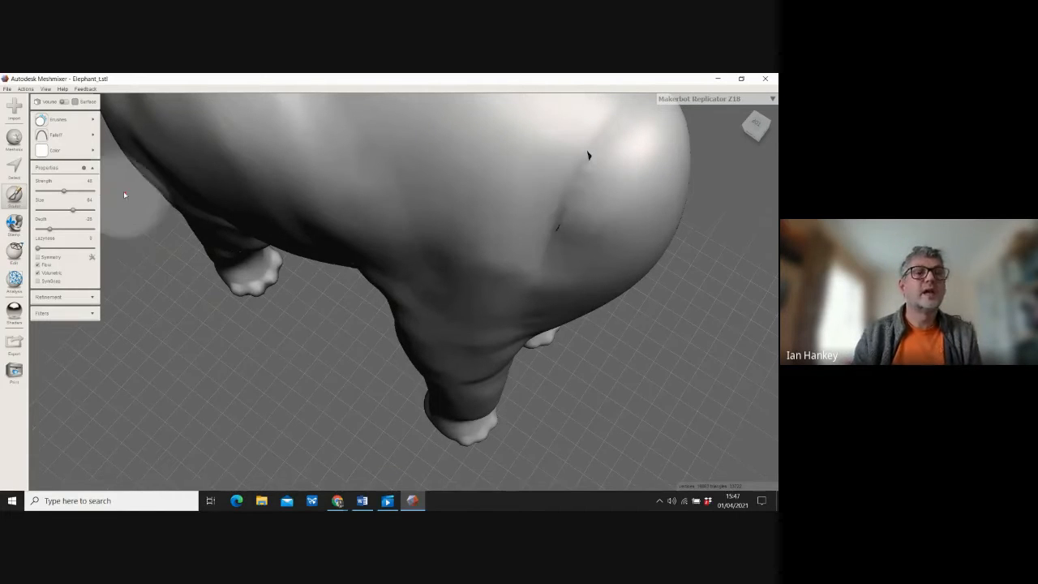
pyautogui.moveTo(73, 210)
pyautogui.mouseDown()
pyautogui.moveTo(59, 210)
pyautogui.moveTo(56, 191)
pyautogui.mouseUp()
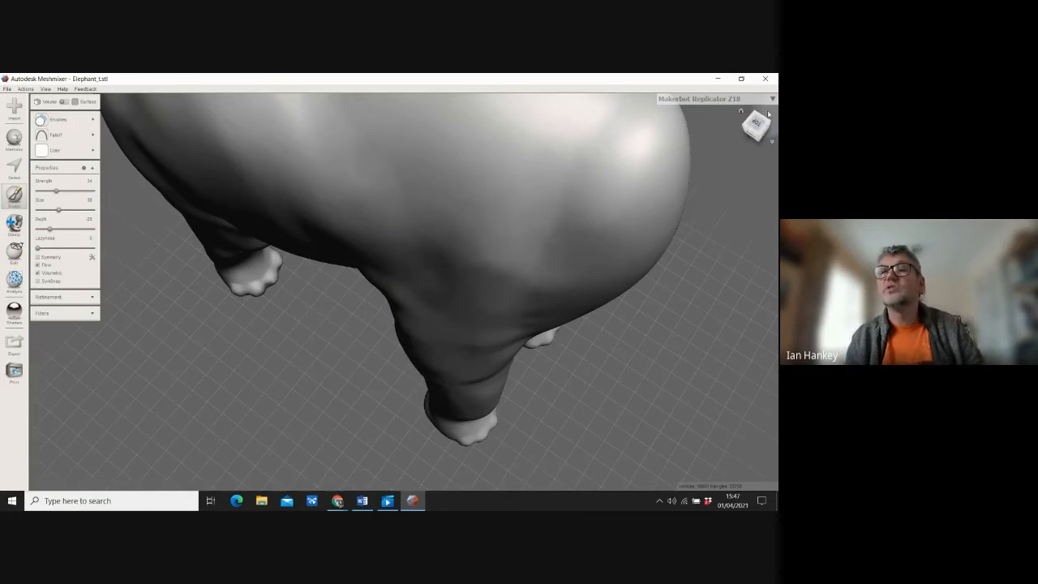
# Step: Examine the smoothed neck area from the front, above and the side, both close up and at a distance
pyautogui.moveTo(760, 126)
pyautogui.mouseDown()
pyautogui.moveTo(674, 105)
pyautogui.moveTo(647, 138)
pyautogui.mouseUp()
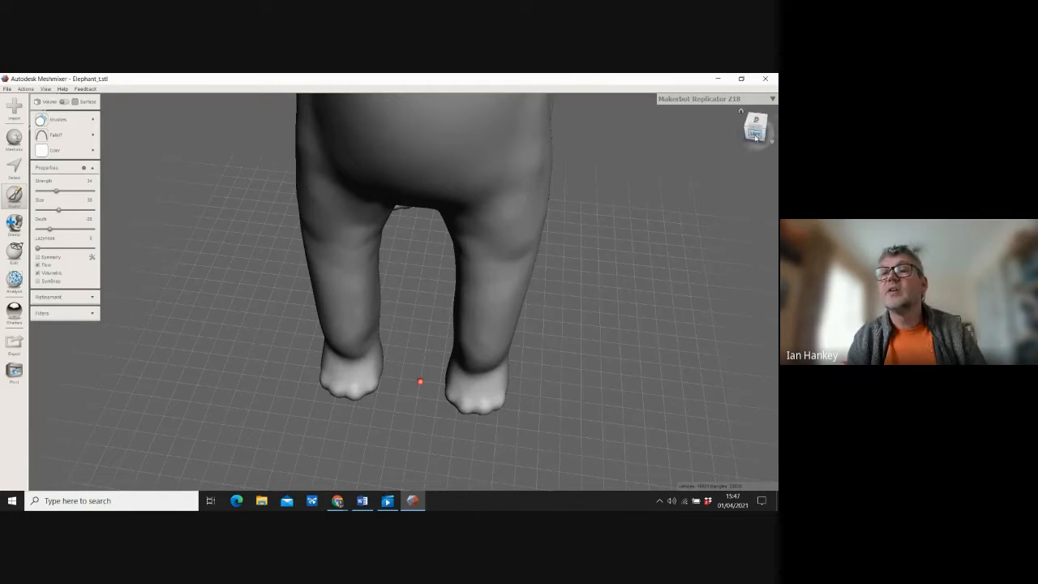
pyautogui.moveTo(755, 137); pyautogui.dragTo(740, 111)
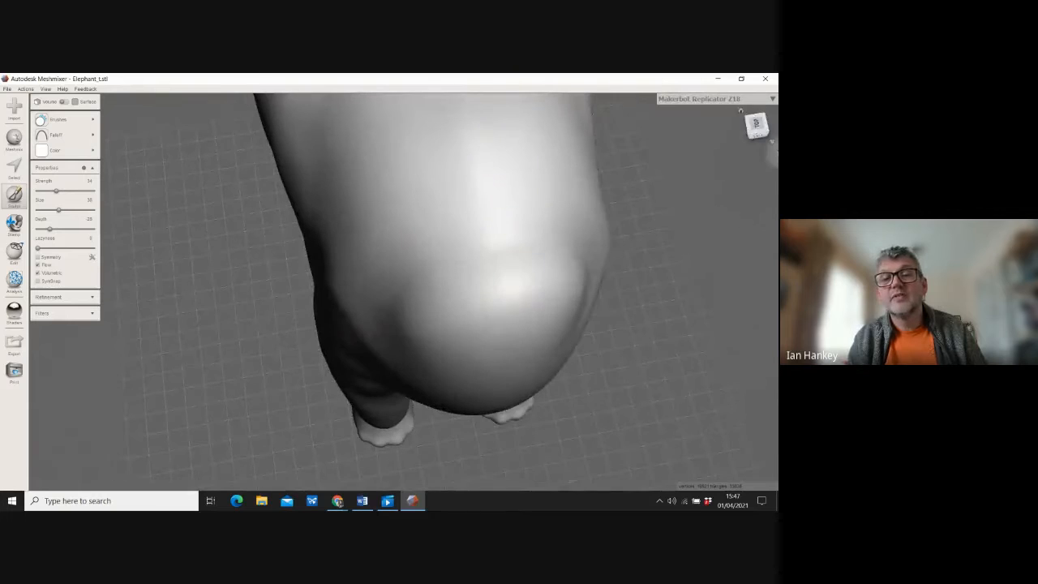
pyautogui.moveTo(186, 340); pyautogui.dragTo(205, 316, button='right')
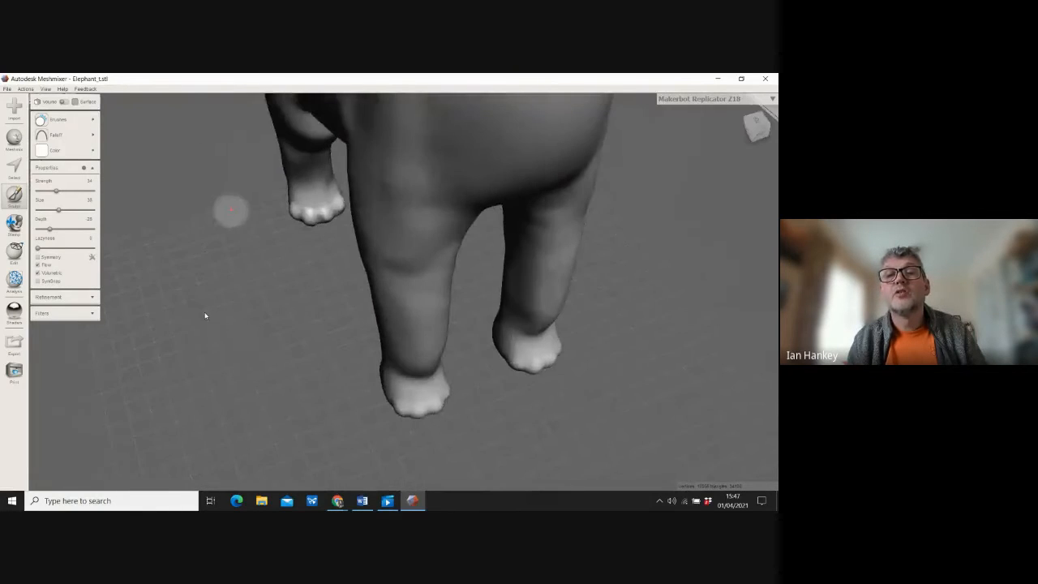
pyautogui.moveTo(286, 386); pyautogui.dragTo(395, 297, button='right')
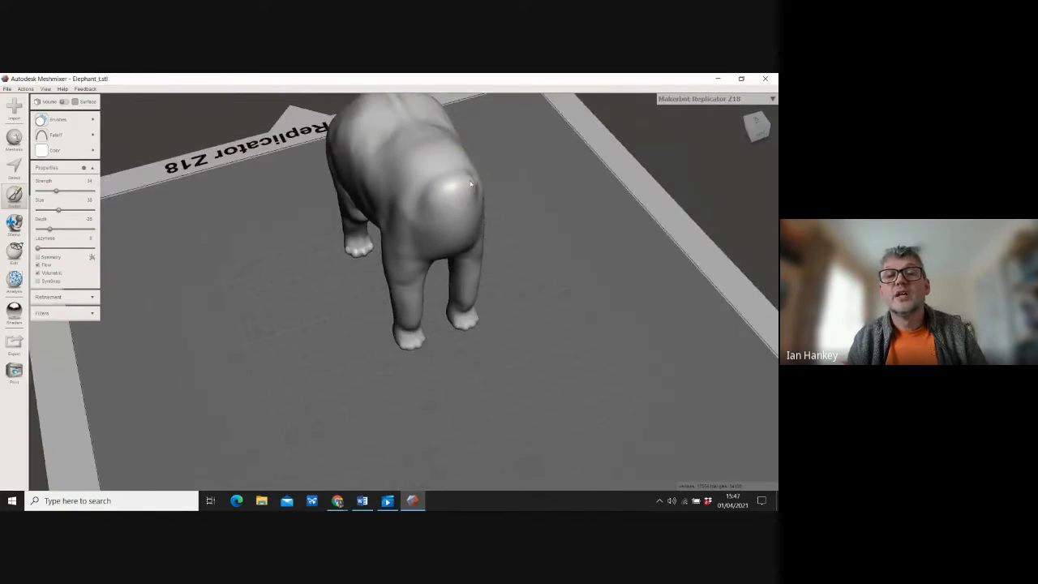
pyautogui.moveTo(470, 184); pyautogui.dragTo(473, 295, button='right')
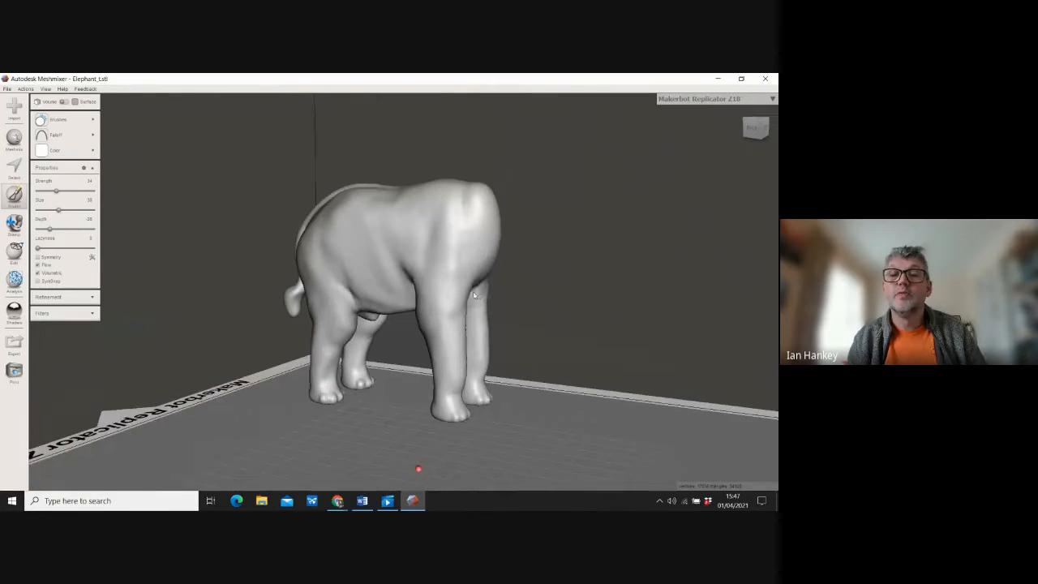
pyautogui.scroll(-5, 474, 295)
pyautogui.scroll(8, 460, 281)
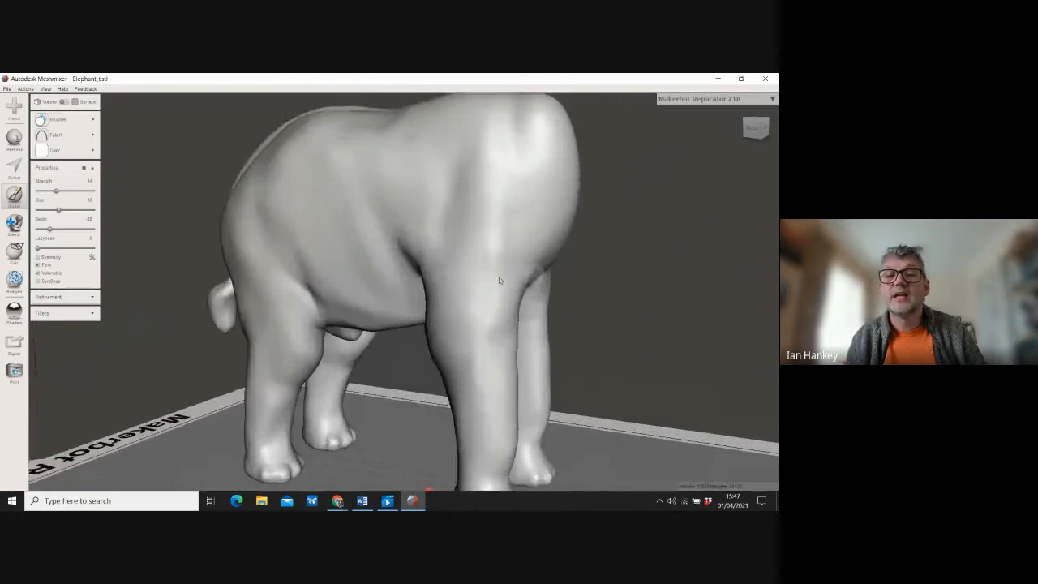
pyautogui.moveTo(499, 278); pyautogui.dragTo(607, 337, button='right')
pyautogui.scroll(-2, 517, 191)
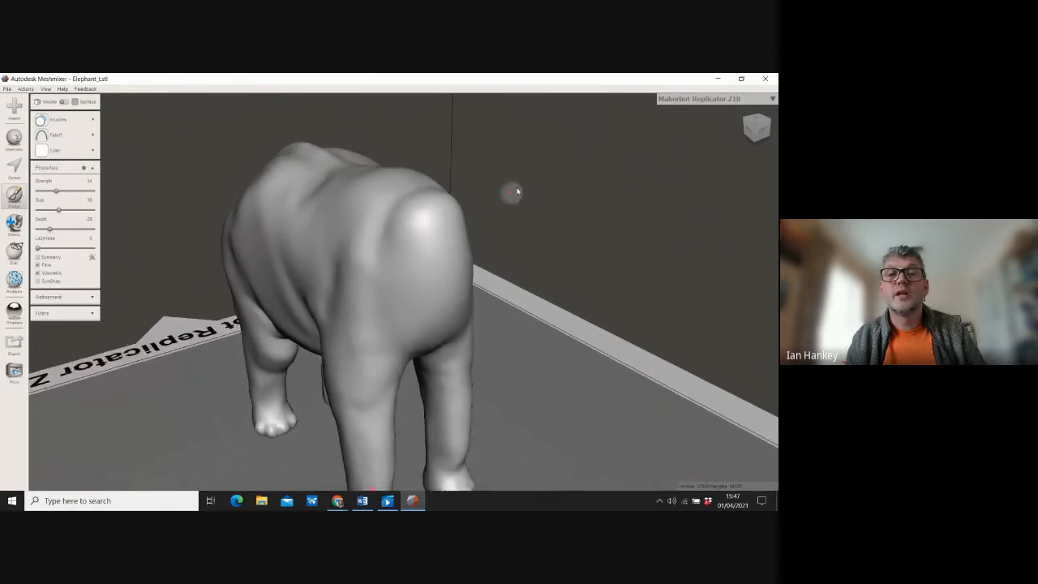
pyautogui.scroll(-3, 517, 193)
pyautogui.click(763, 139)
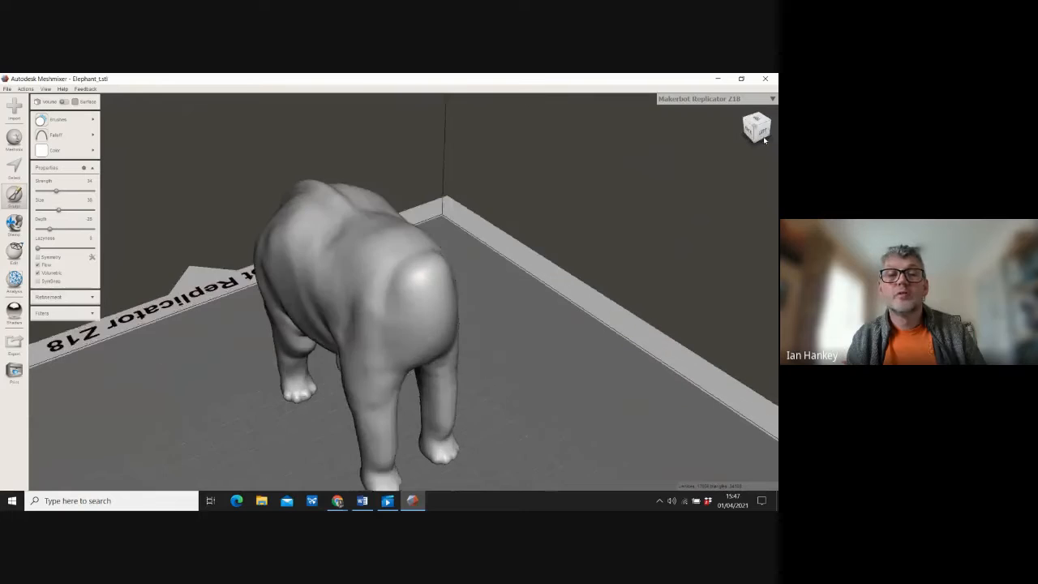
# Step: Increase the smoothing brush's size and strength and soften the remaining ridge across the top of the elephant's neck
pyautogui.moveTo(764, 140); pyautogui.dragTo(762, 152)
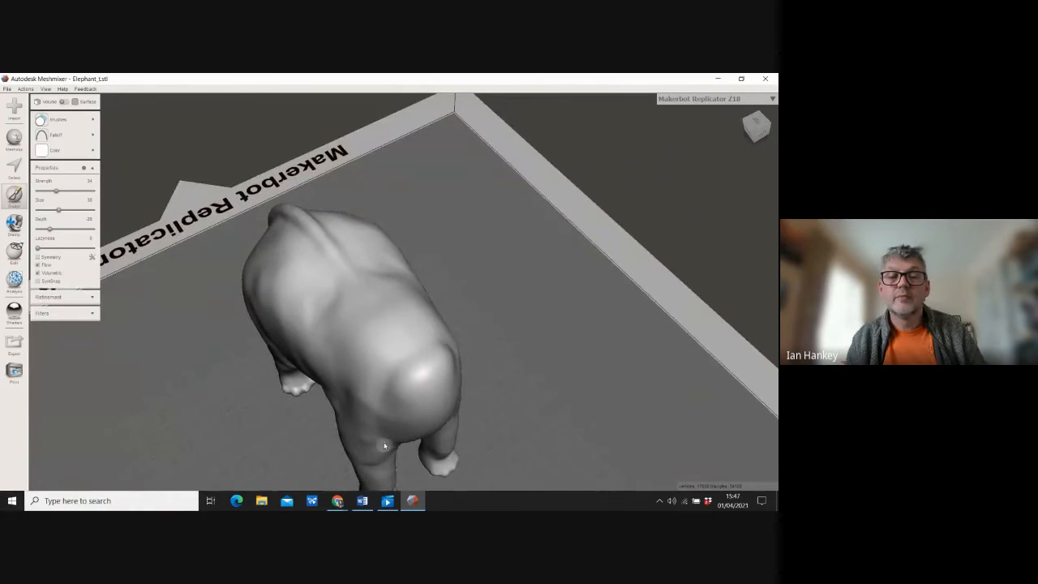
pyautogui.scroll(-1, 386, 444)
pyautogui.scroll(3, 405, 441)
pyautogui.moveTo(390, 390); pyautogui.dragTo(392, 321, button='middle')
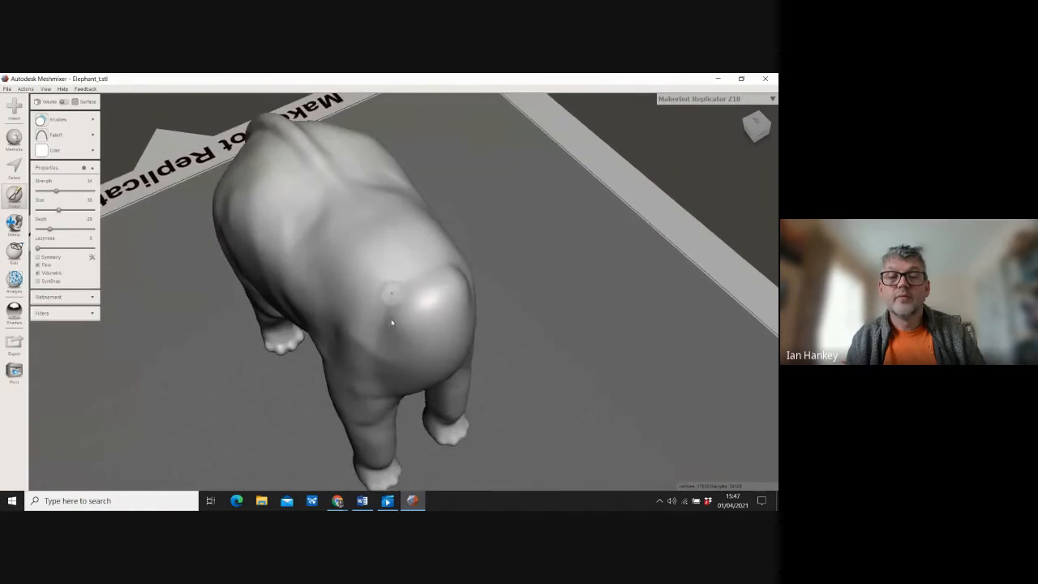
pyautogui.moveTo(58, 210)
pyautogui.mouseDown()
pyautogui.moveTo(71, 210)
pyautogui.moveTo(64, 193)
pyautogui.mouseUp()
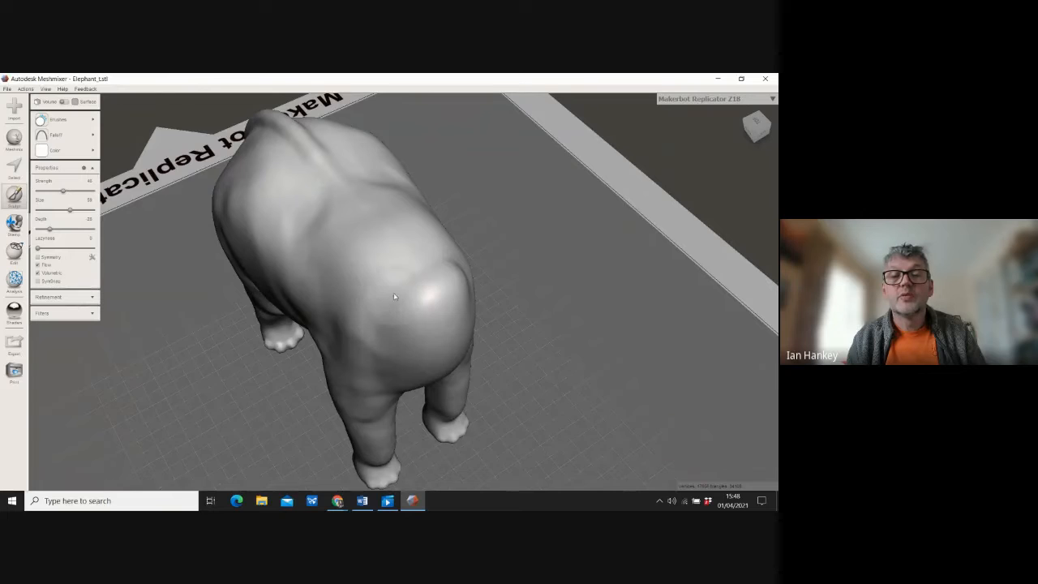
pyautogui.moveTo(395, 297)
pyautogui.mouseDown()
pyautogui.moveTo(427, 269)
pyautogui.moveTo(456, 266)
pyautogui.moveTo(435, 273)
pyautogui.mouseUp()
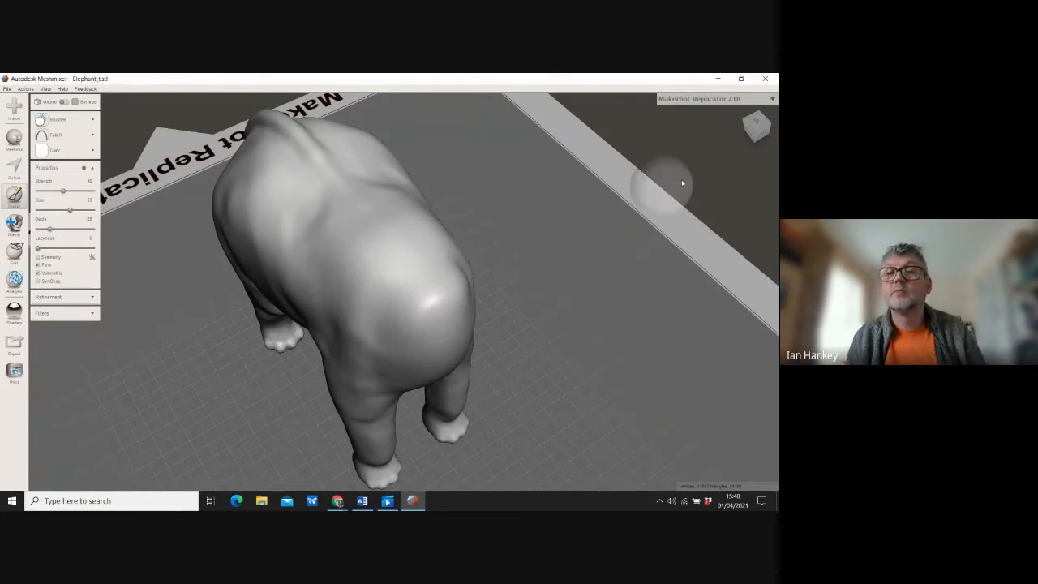
# Step: Inspect the smoothed neck from the opposite side and switch to the front view of the elephant
pyautogui.moveTo(756, 128); pyautogui.dragTo(698, 128)
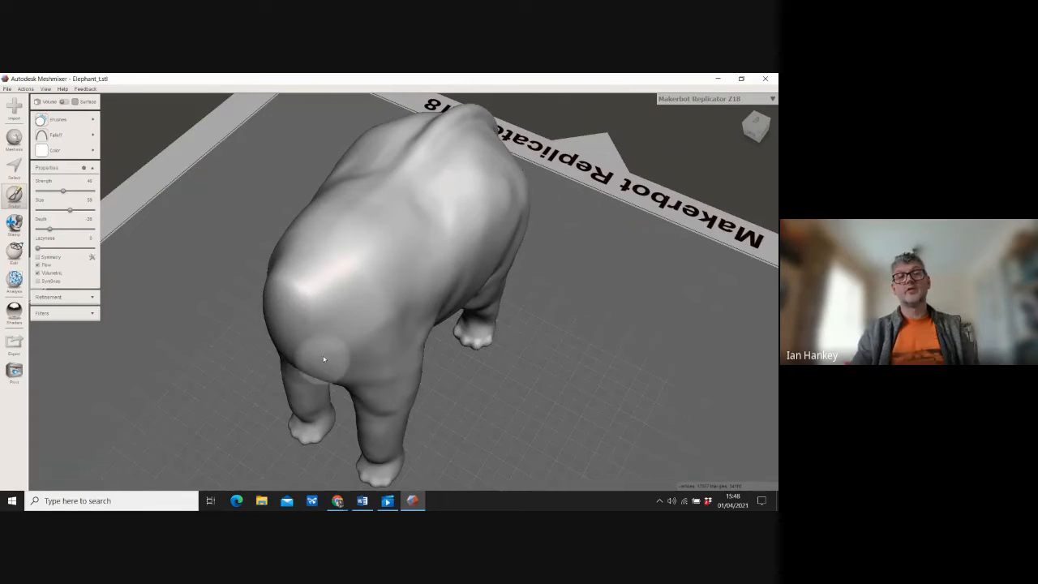
pyautogui.moveTo(757, 125); pyautogui.dragTo(684, 98)
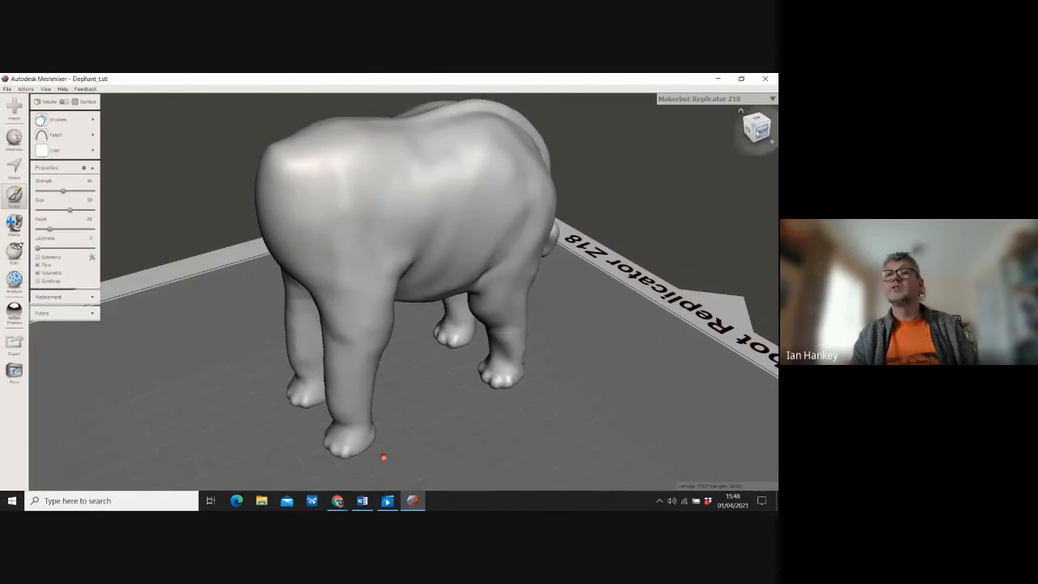
pyautogui.moveTo(754, 125); pyautogui.dragTo(757, 128)
pyautogui.click(757, 128)
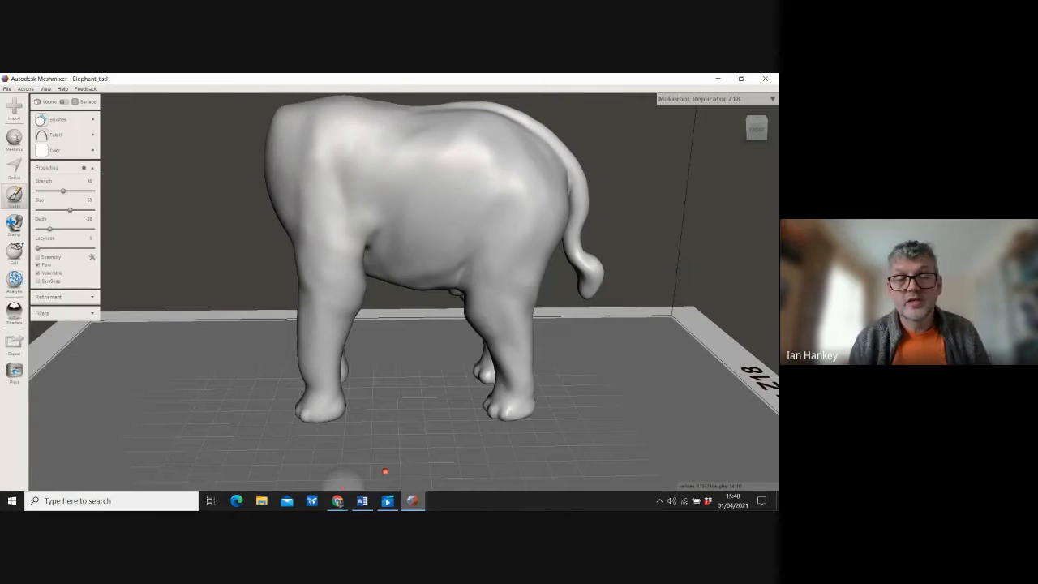
# Step: Check the tasks in the Create a 3D Collage Part 2 document in Word and return to Meshmixer
pyautogui.click(41, 119)
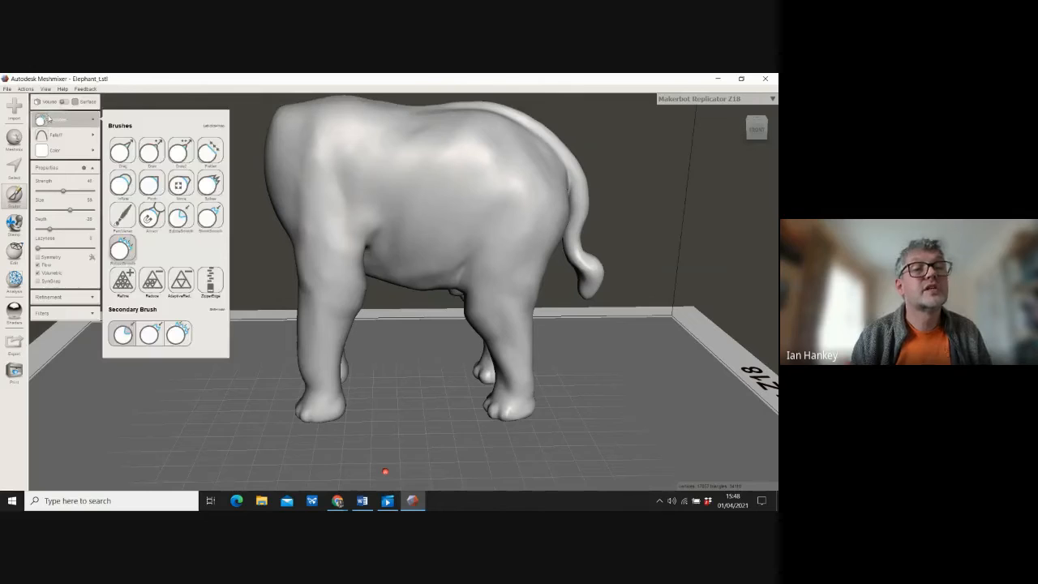
pyautogui.click(41, 149)
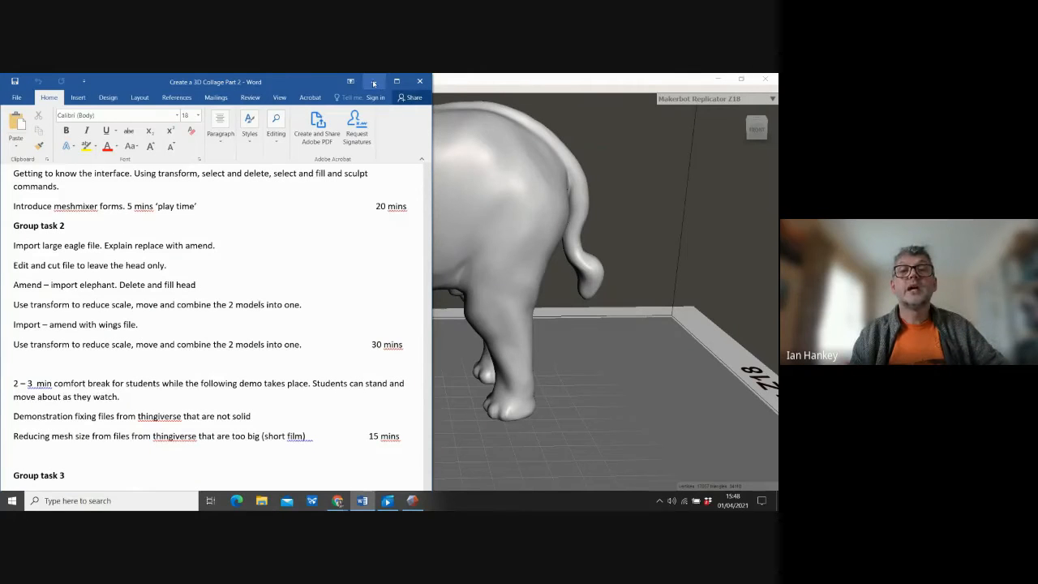
pyautogui.click(373, 81)
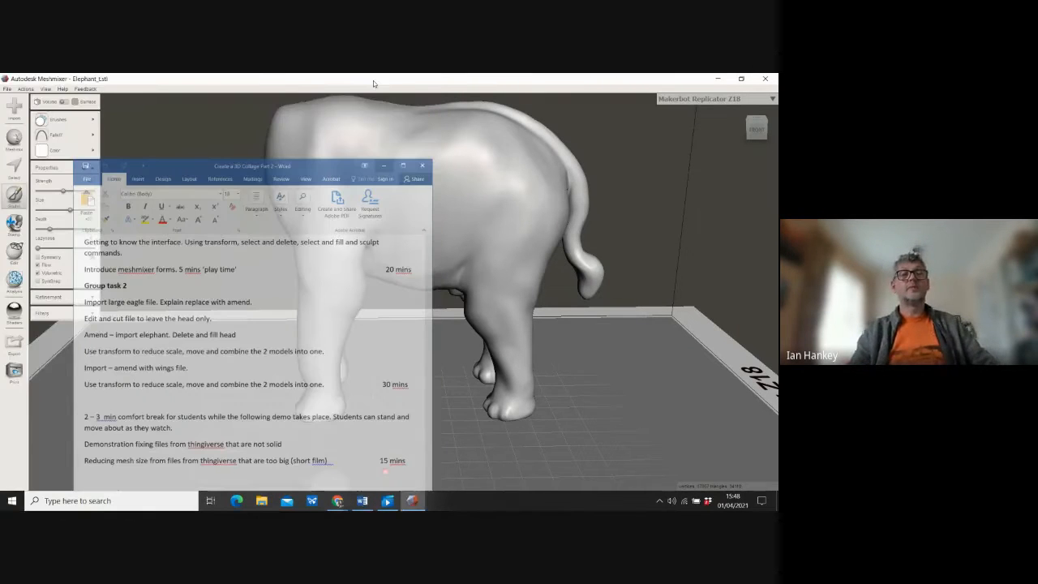
pyautogui.scroll(2, 267, 452)
pyautogui.scroll(-4, 322, 426)
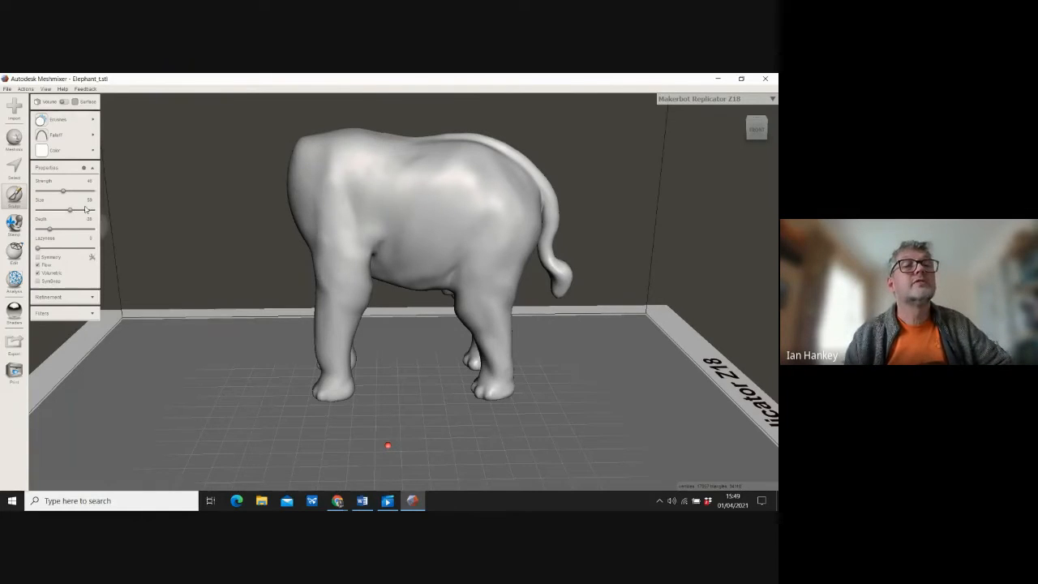
# Step: Import the reduced mesh eagle file from the Desktop, appending it to the elephant scene and declining automatic scale repair
pyautogui.click(6, 88)
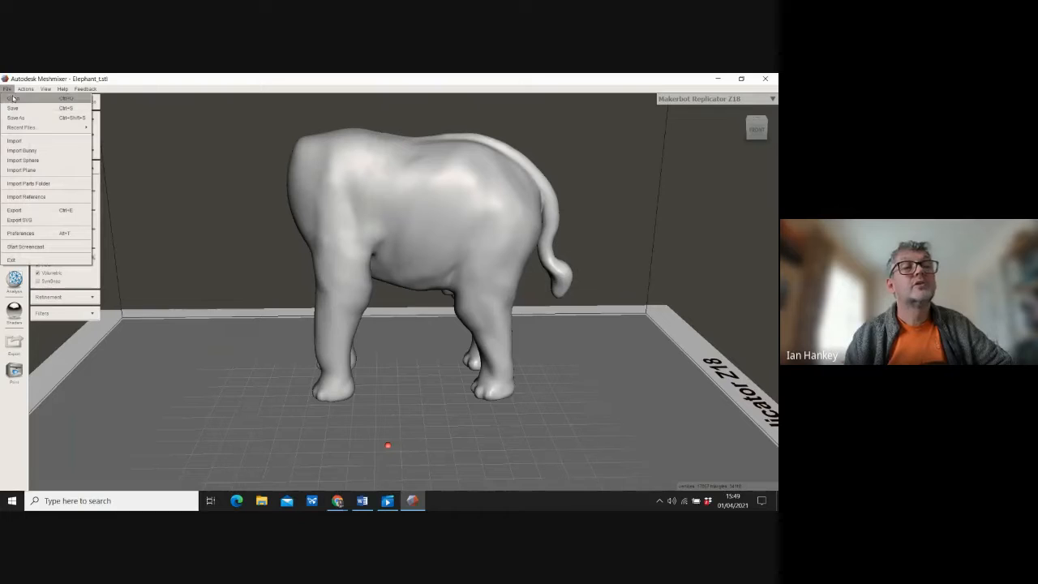
pyautogui.click(14, 142)
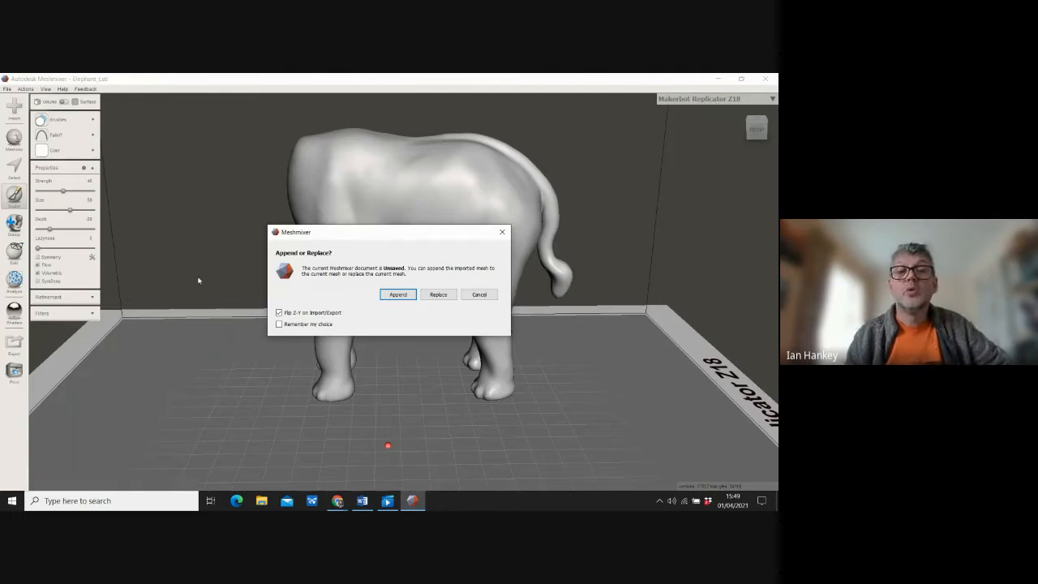
pyautogui.click(396, 295)
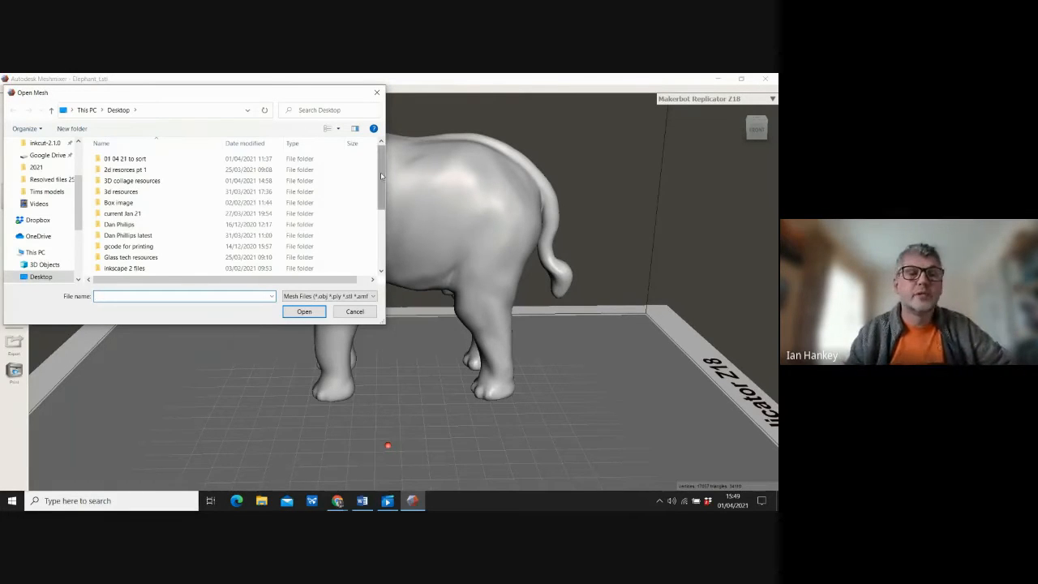
pyautogui.moveTo(380, 172); pyautogui.dragTo(379, 235)
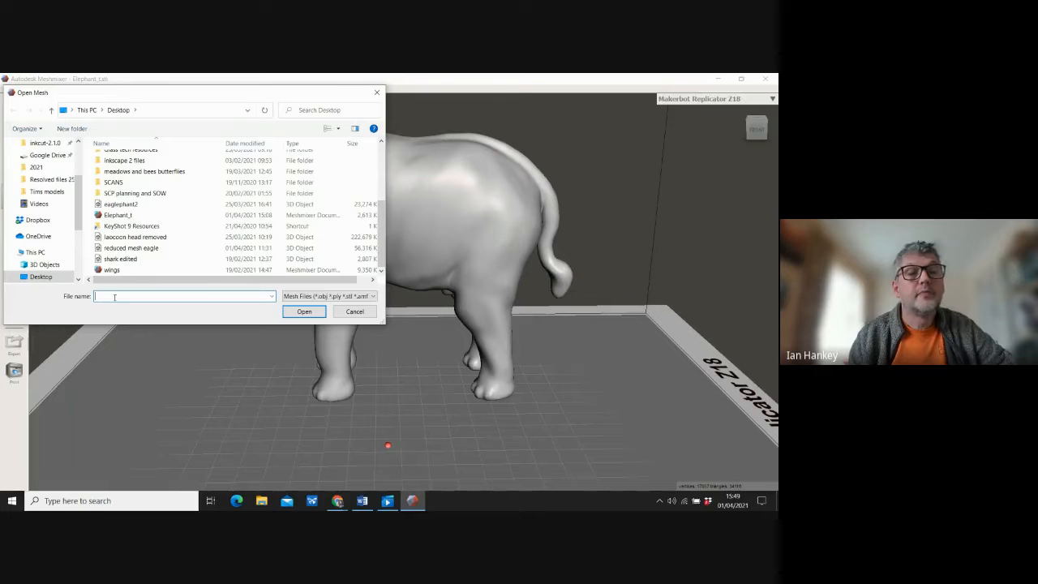
pyautogui.click(112, 250)
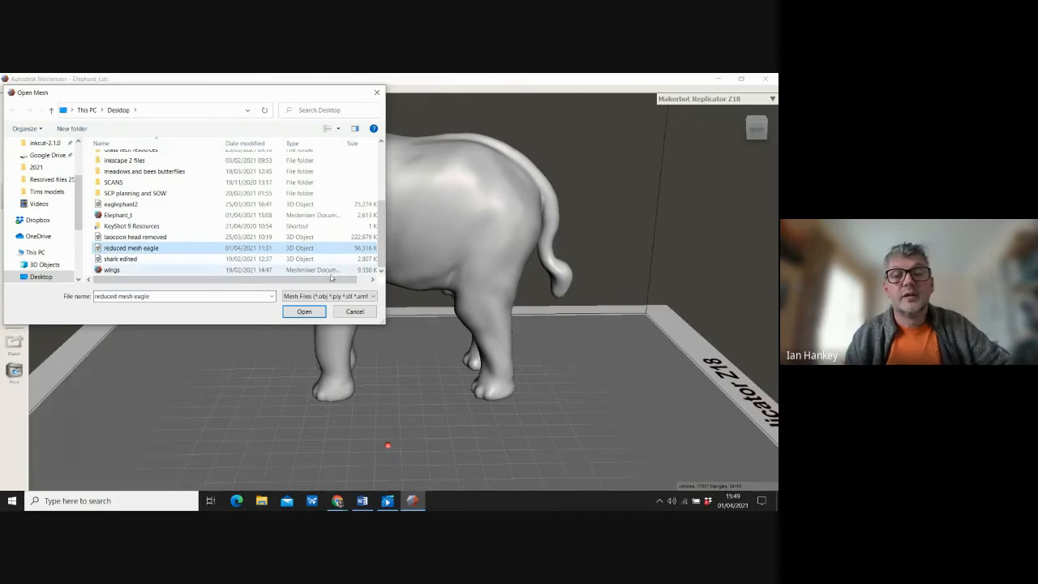
pyautogui.click(304, 312)
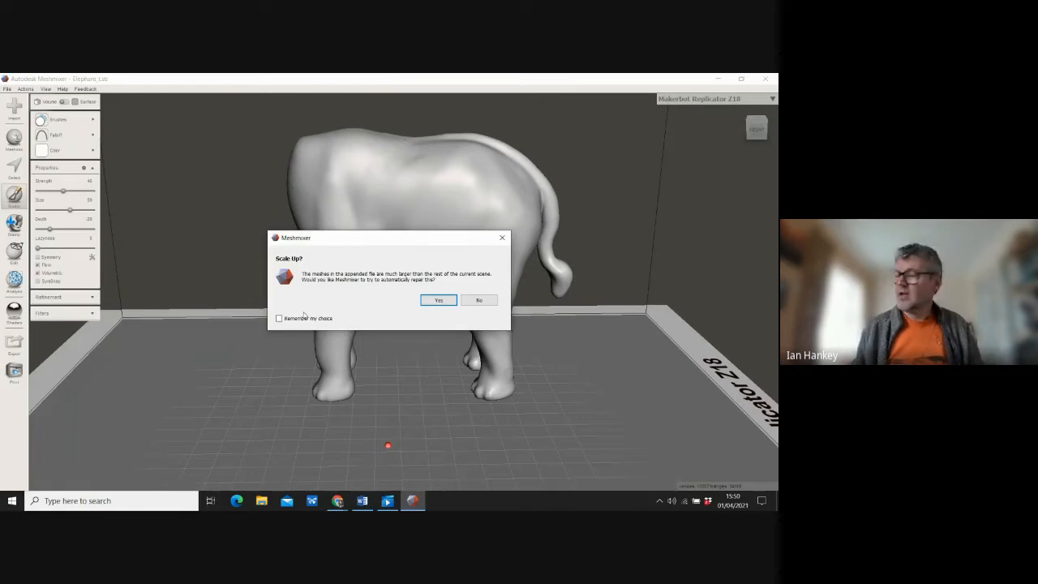
pyautogui.click(478, 300)
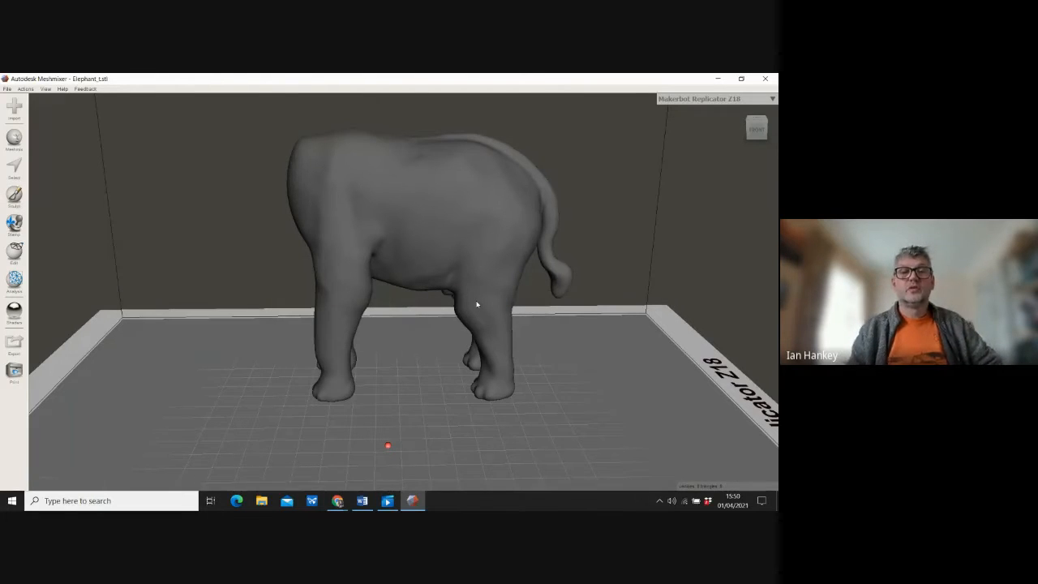
# Step: View the appended eagle together with the elephant on the print bed from above, with the eagle's body in frame
pyautogui.scroll(-1, 234, 253)
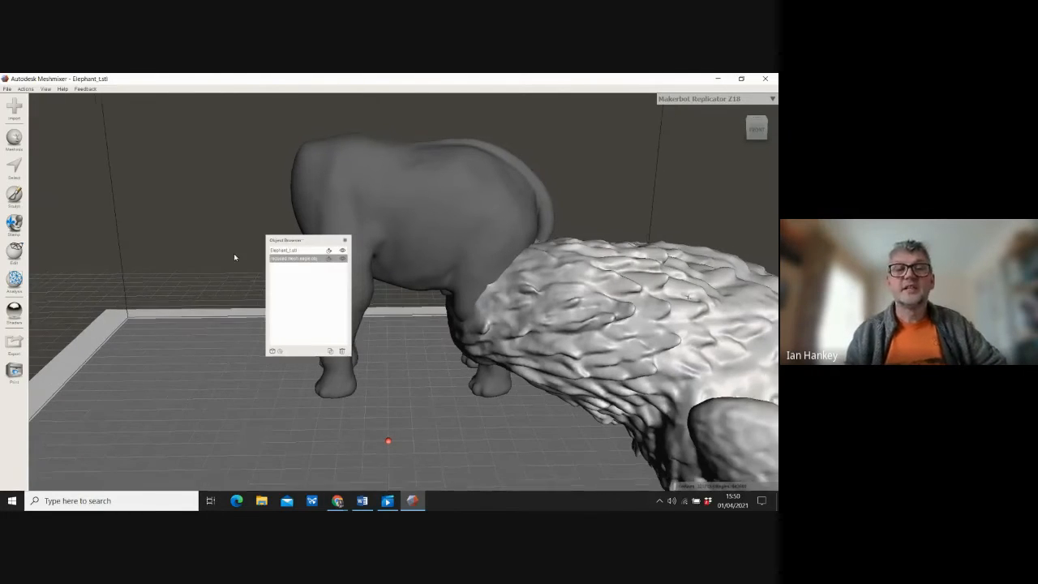
pyautogui.scroll(-7, 197, 253)
pyautogui.scroll(-6, 197, 262)
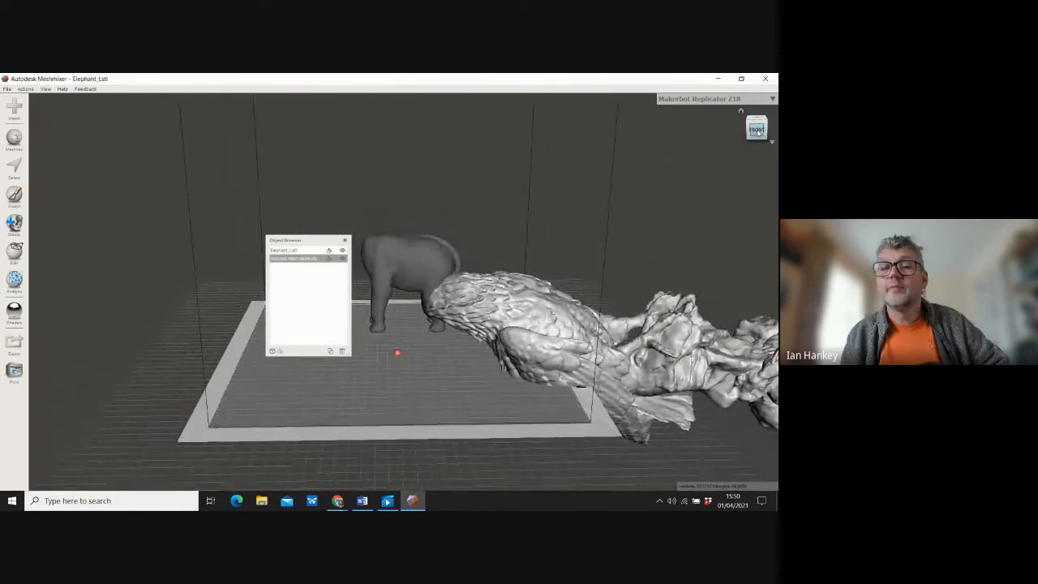
pyautogui.moveTo(758, 133); pyautogui.dragTo(634, 176)
pyautogui.scroll(-6, 568, 248)
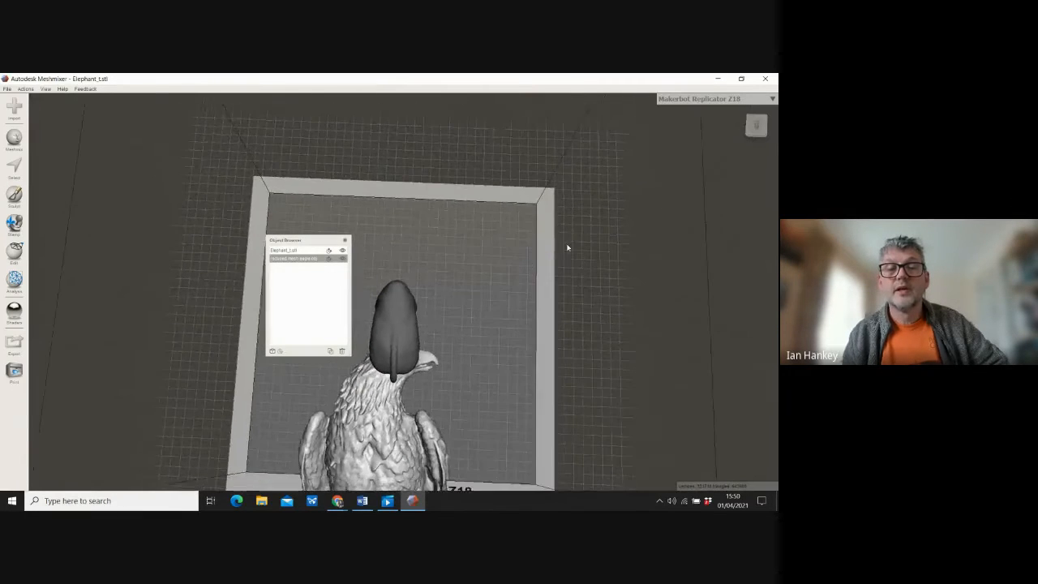
pyautogui.scroll(-5, 567, 264)
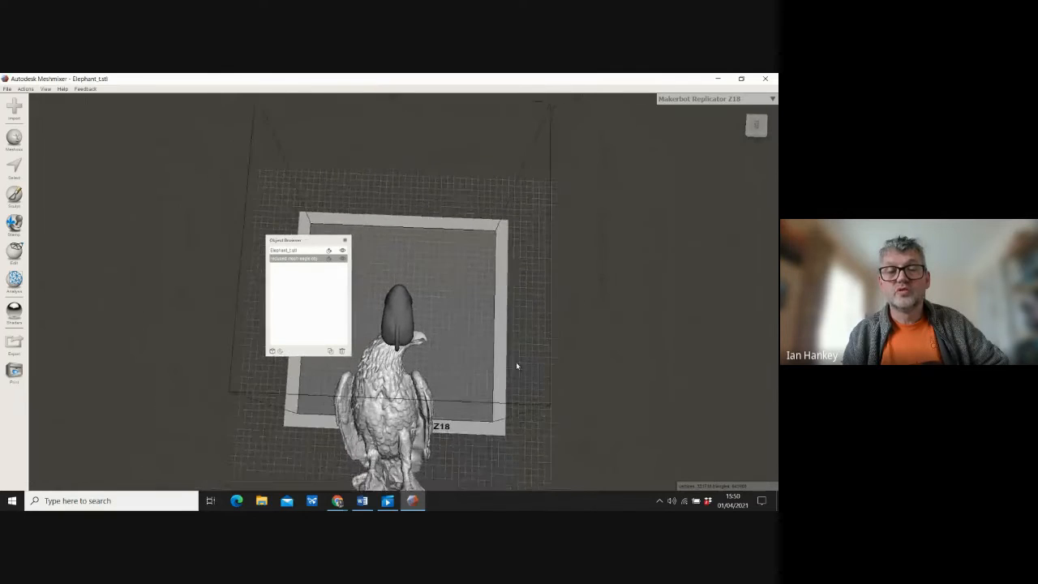
pyautogui.moveTo(466, 326); pyautogui.dragTo(544, 178, button='middle')
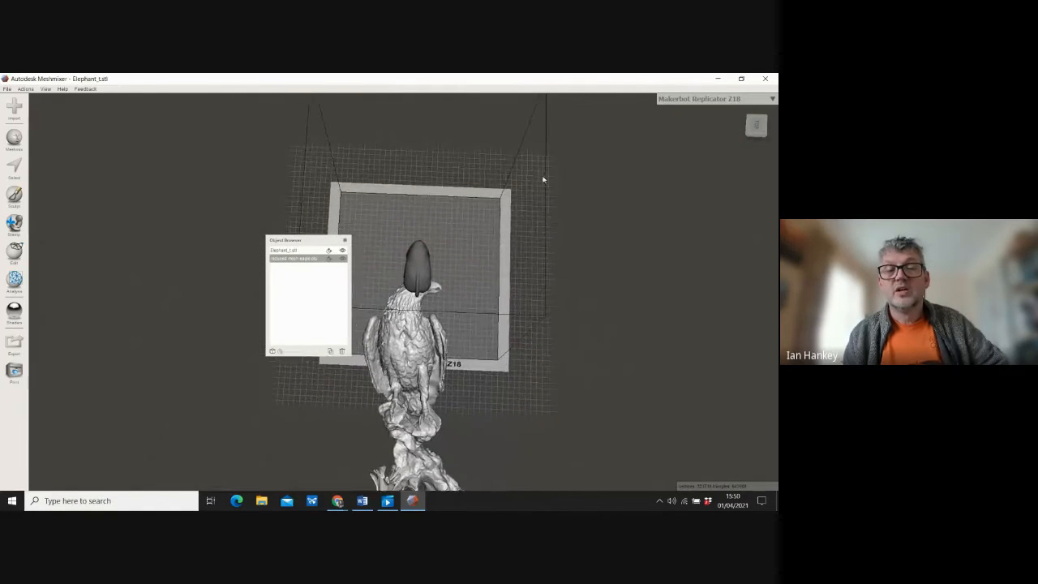
# Step: Move the Object Browser clear of the models, switch the active object to the elephant and back to the eagle
pyautogui.moveTo(447, 423); pyautogui.dragTo(563, 222, button='middle')
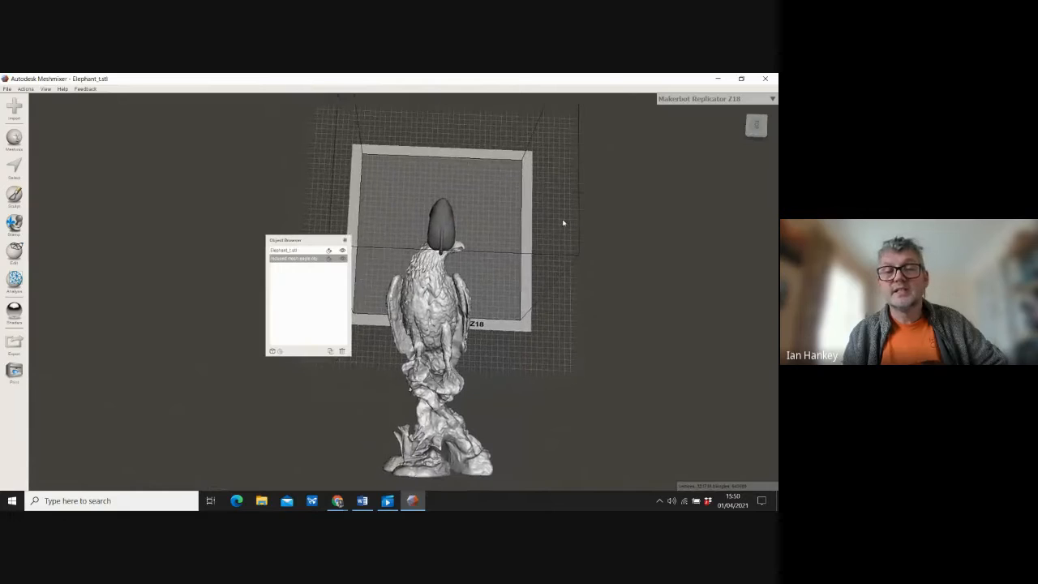
pyautogui.moveTo(431, 462); pyautogui.dragTo(459, 408, button='middle')
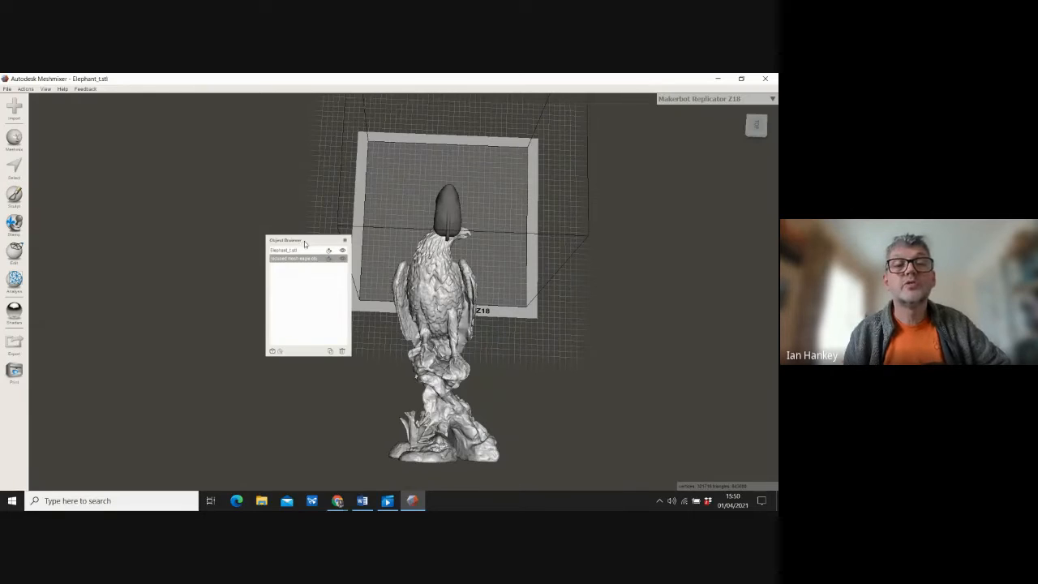
pyautogui.moveTo(305, 242); pyautogui.dragTo(629, 158)
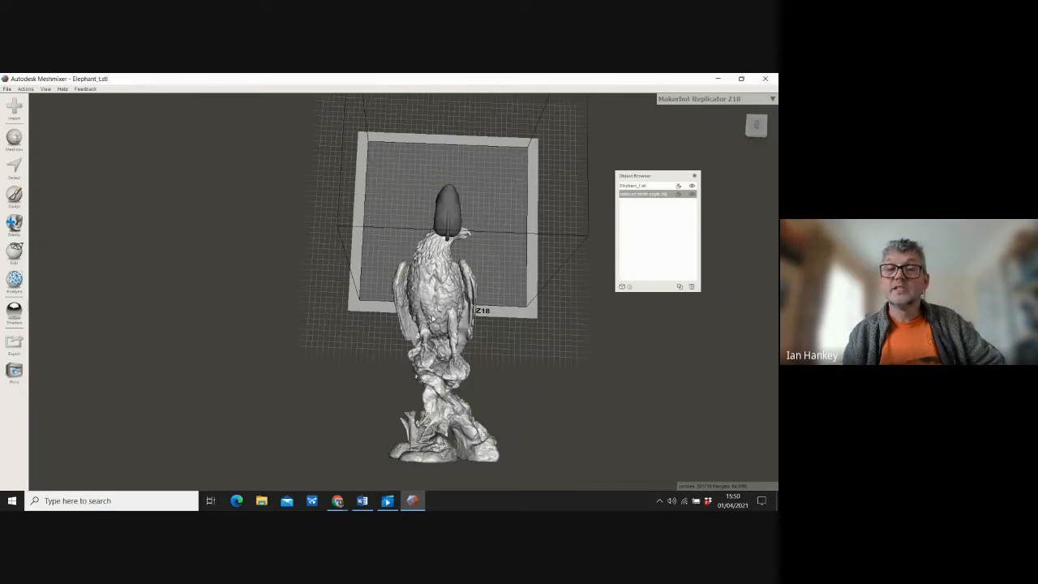
pyautogui.click(635, 186)
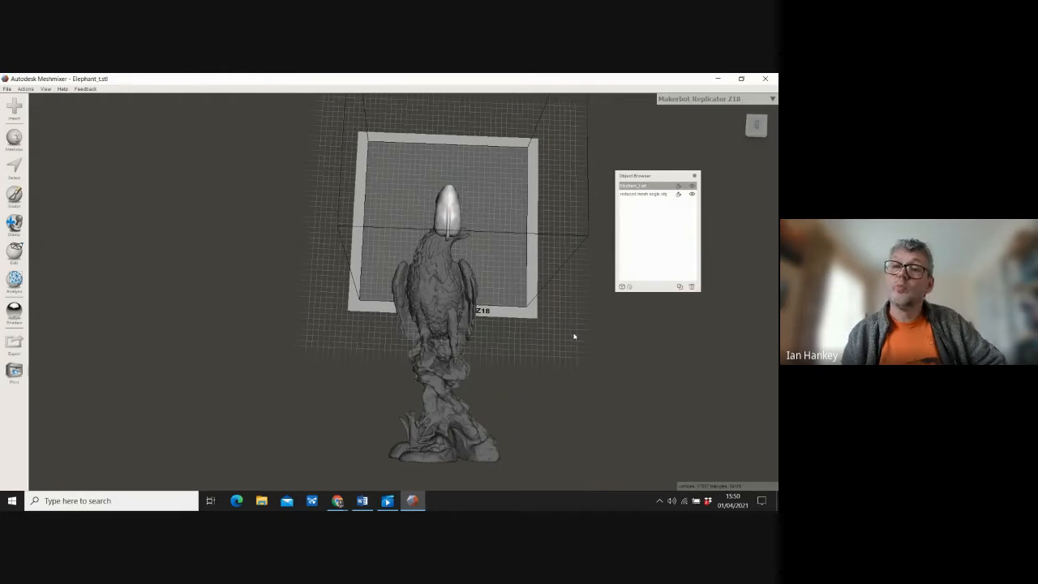
pyautogui.click(631, 195)
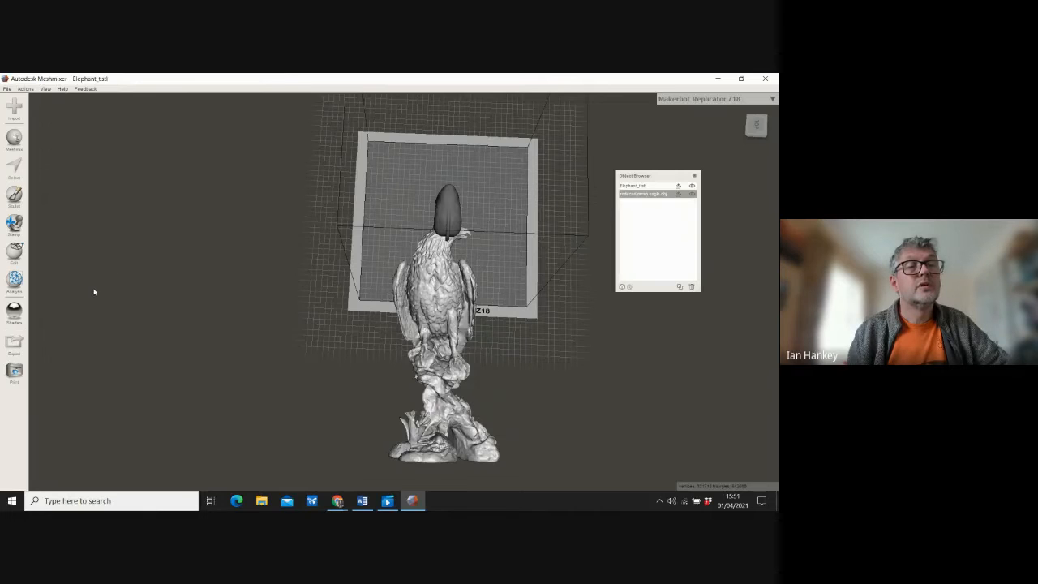
# Step: Transform the eagle, moving it off the elephant so it stands beside it on the print bed
pyautogui.click(15, 251)
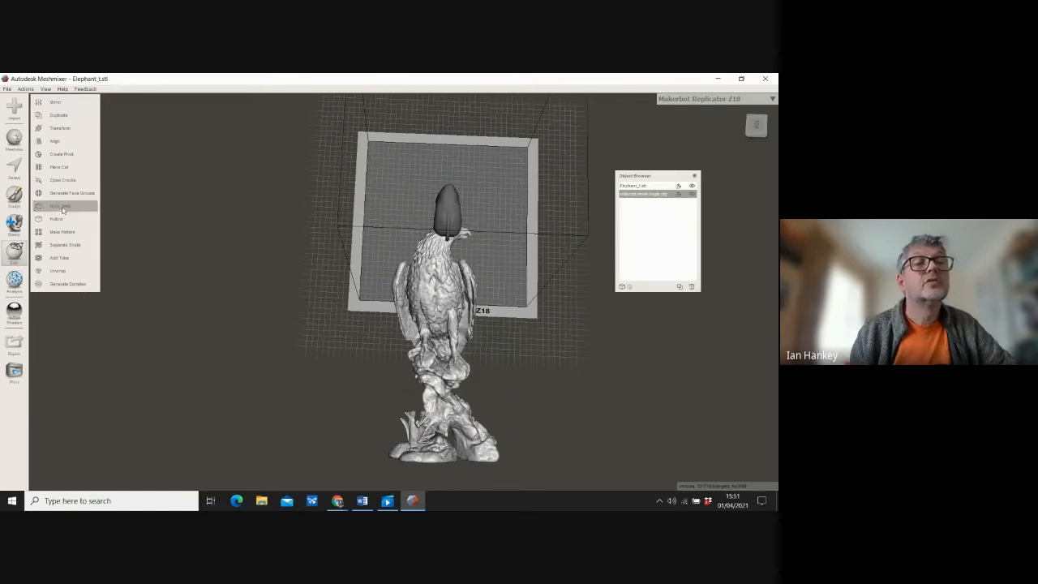
pyautogui.click(60, 129)
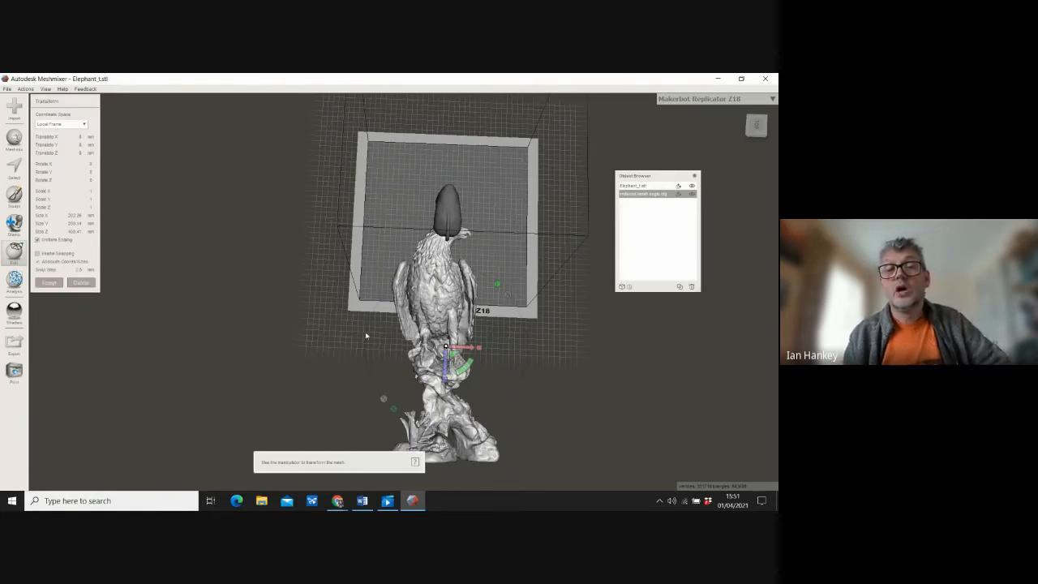
pyautogui.moveTo(470, 350); pyautogui.dragTo(394, 314)
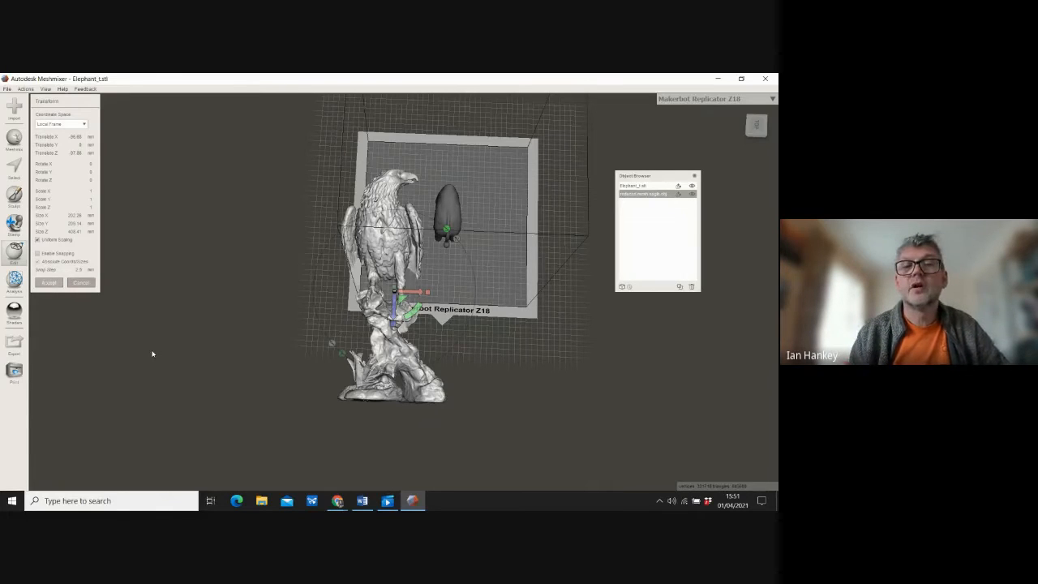
pyautogui.press('Return')
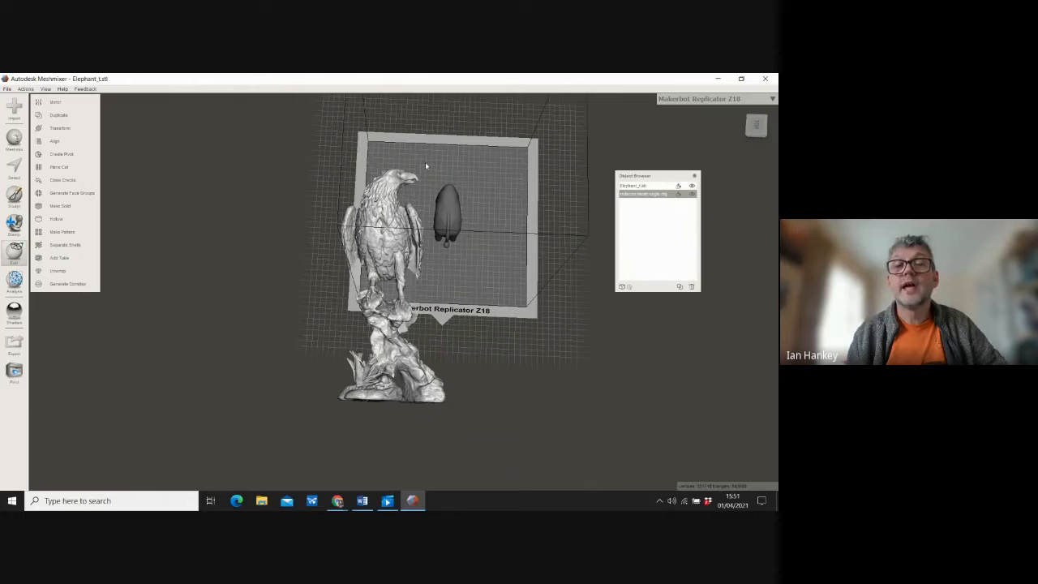
# Step: Examine the separated eagle and elephant from above, close up and at a distance, ending with the whole eagle in frame
pyautogui.scroll(1, 378, 162)
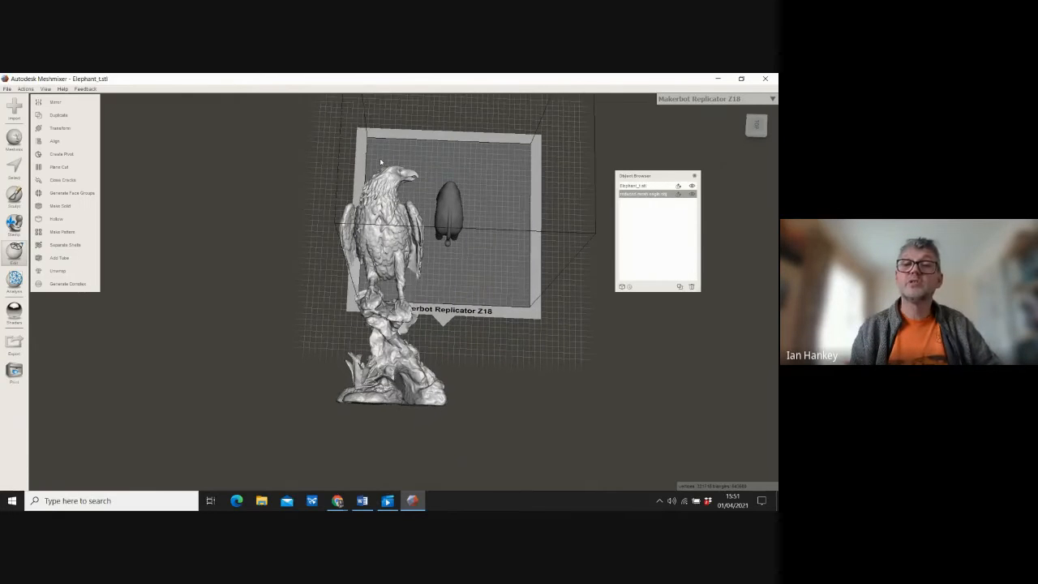
pyautogui.scroll(2, 380, 162)
pyautogui.moveTo(383, 150); pyautogui.dragTo(367, 339, button='middle')
pyautogui.scroll(4, 367, 339)
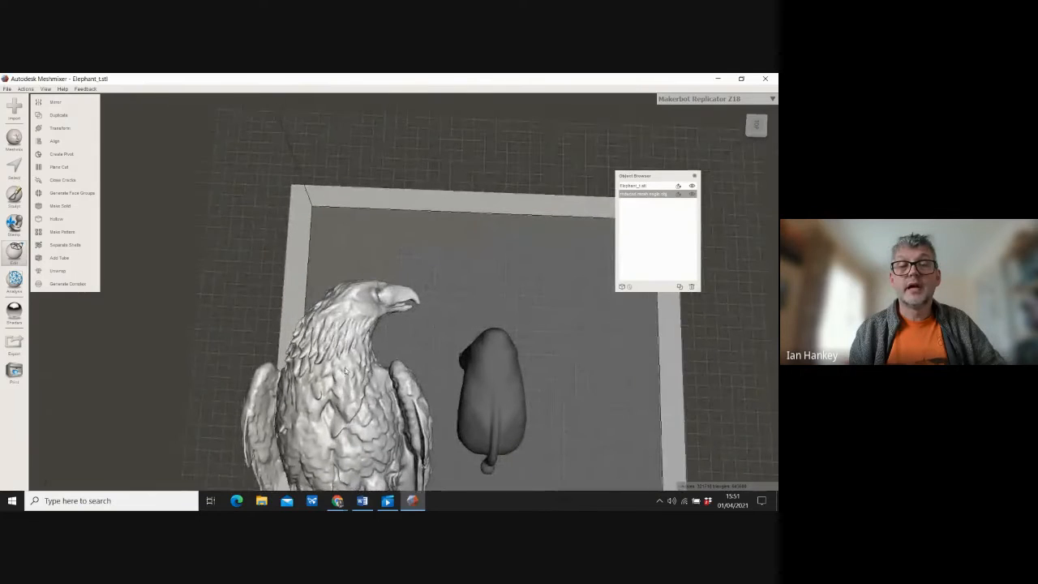
pyautogui.scroll(-4, 345, 250)
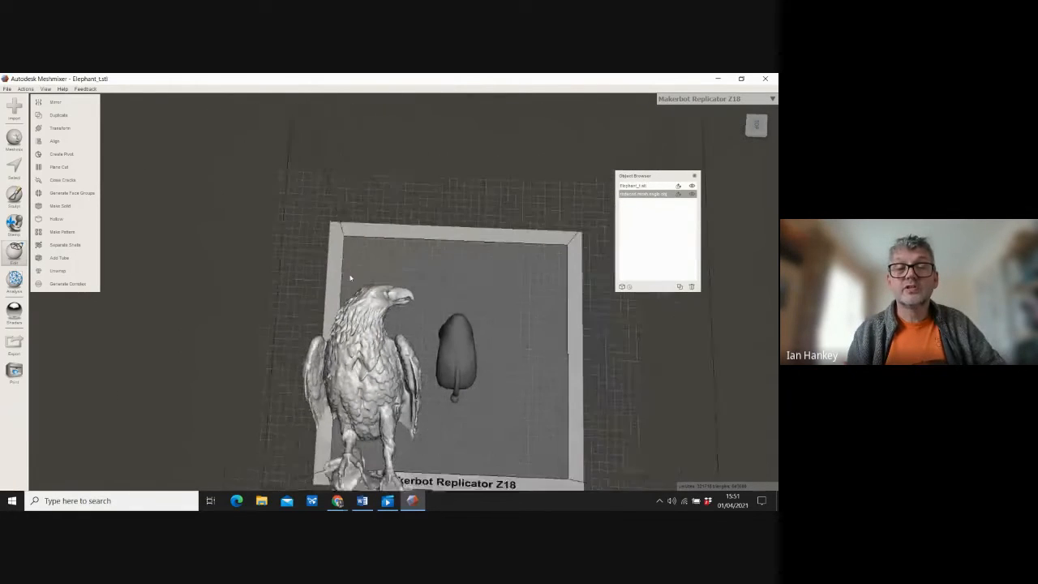
pyautogui.scroll(-1, 349, 273)
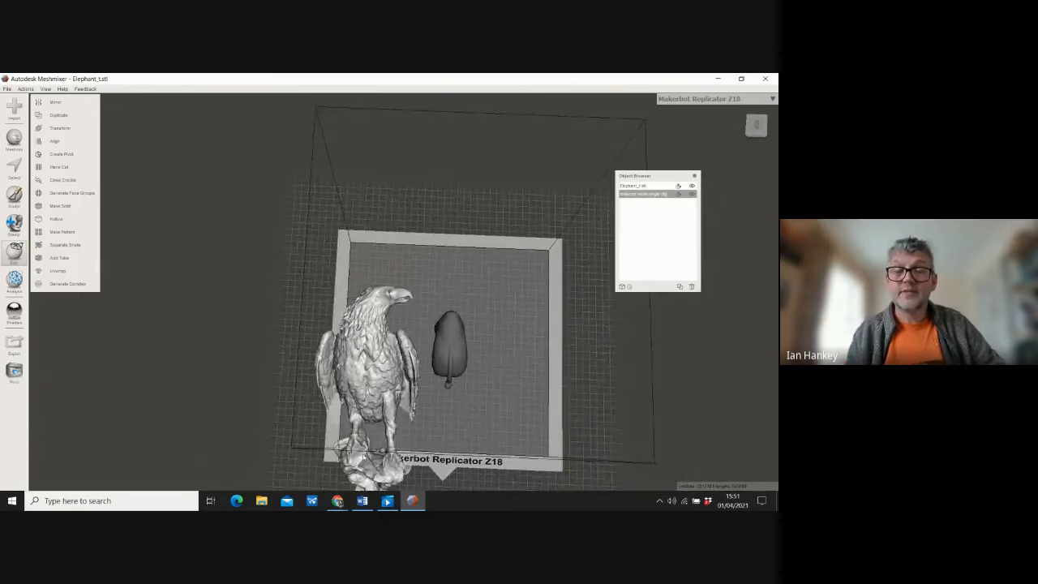
pyautogui.scroll(-1, 344, 230)
pyautogui.scroll(-4, 335, 244)
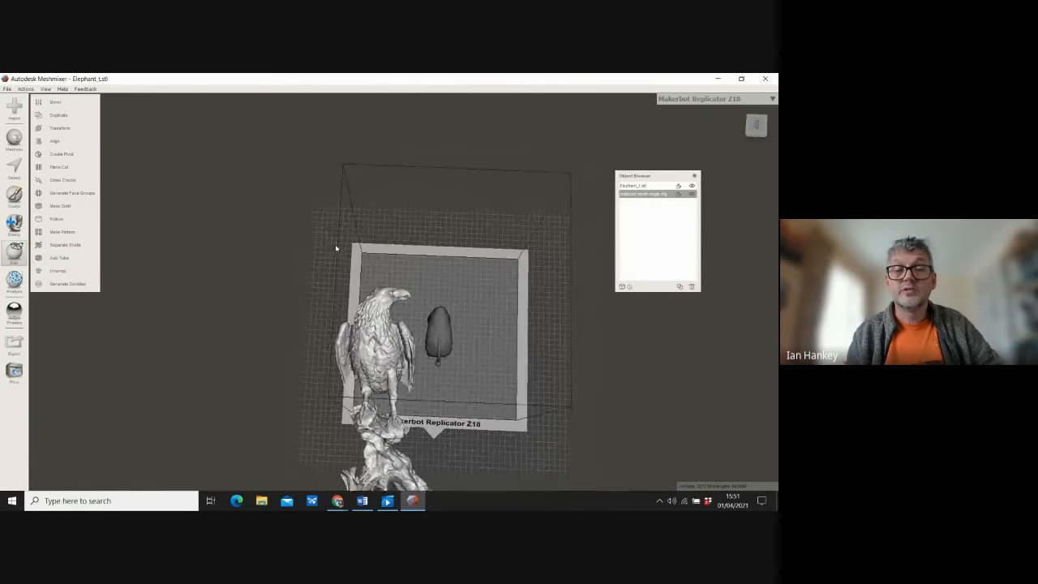
pyautogui.scroll(-3, 336, 251)
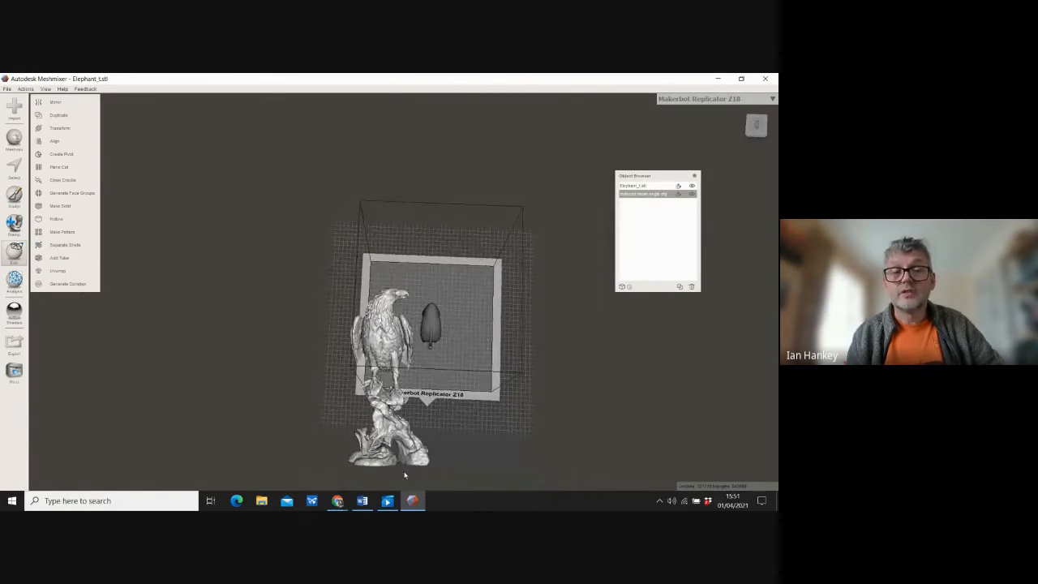
pyautogui.scroll(1, 401, 478)
pyautogui.moveTo(400, 479); pyautogui.dragTo(343, 375, button='middle')
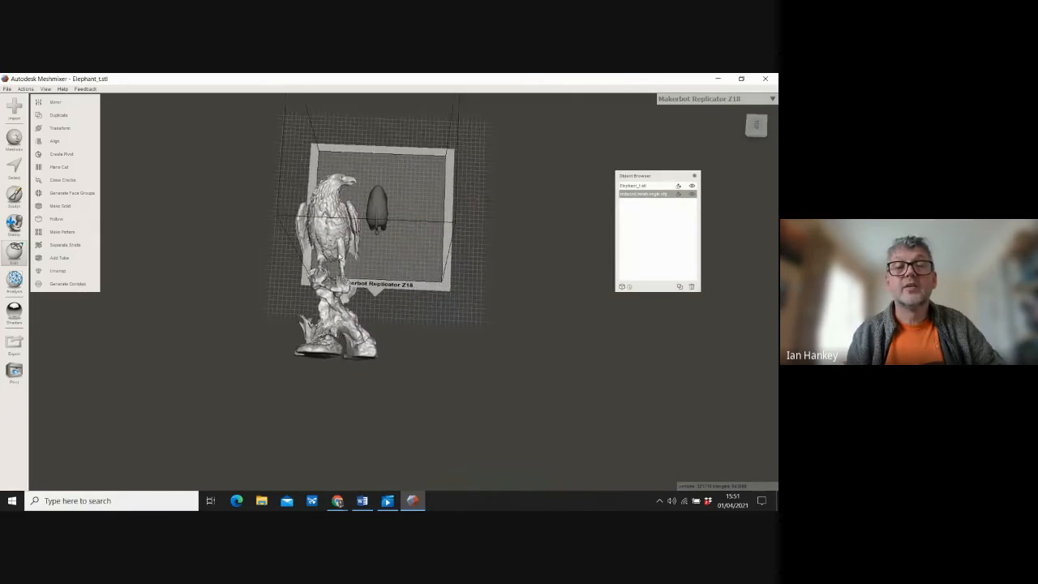
pyautogui.scroll(2, 339, 258)
pyautogui.scroll(2, 312, 221)
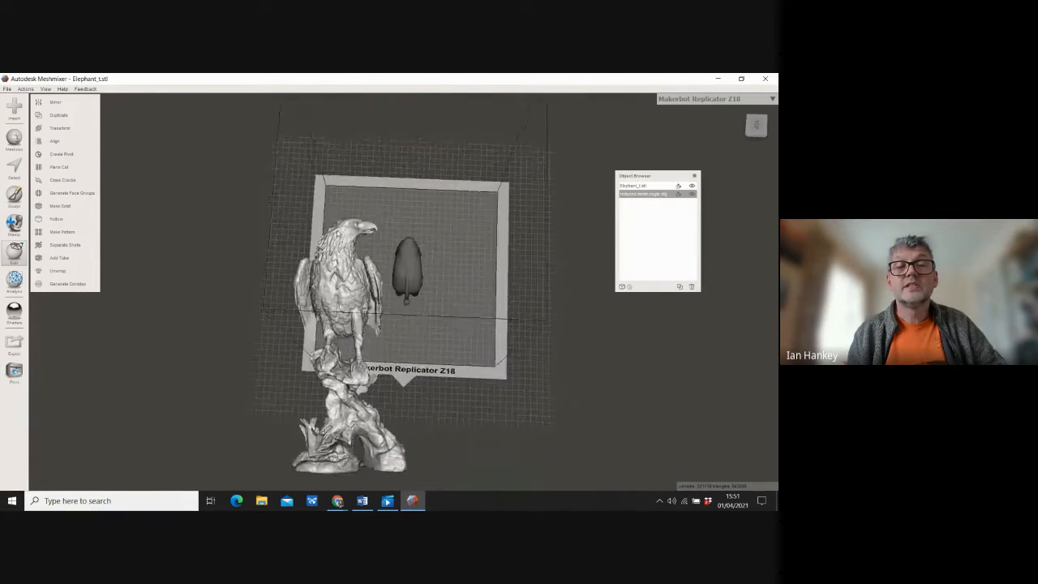
pyautogui.scroll(1, 312, 221)
pyautogui.scroll(-1, 312, 220)
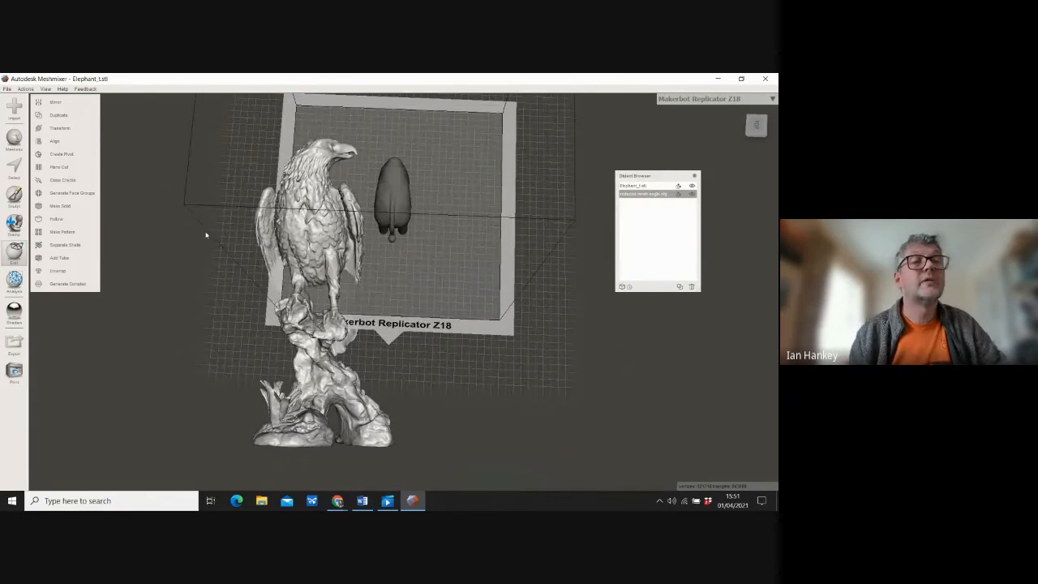
# Step: Lasso-select the eagle's body and perch below the neck, leaving the head out of the selection
pyautogui.press('s')
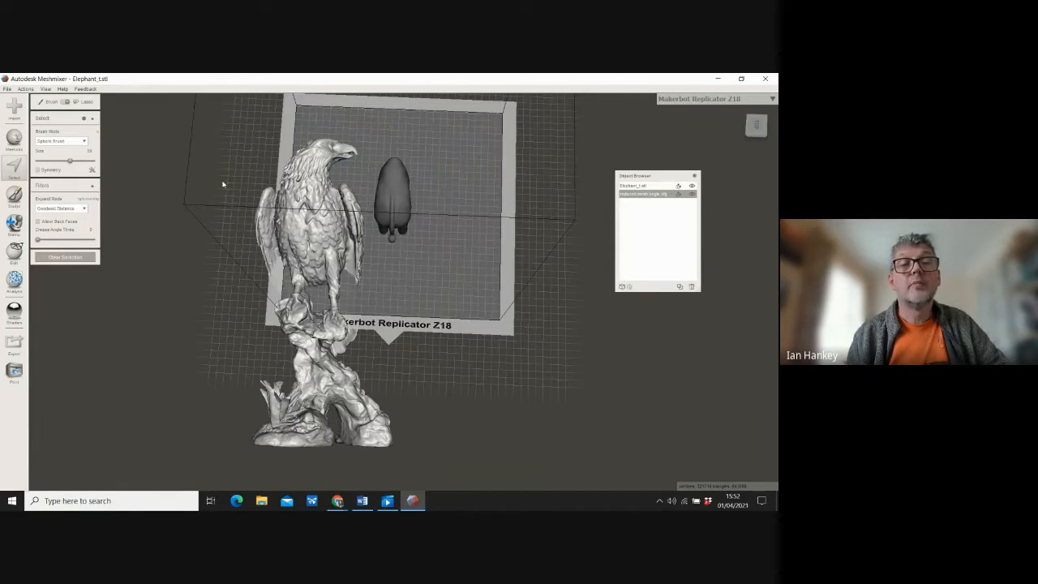
pyautogui.moveTo(217, 182)
pyautogui.mouseDown()
pyautogui.moveTo(303, 181)
pyautogui.moveTo(209, 304)
pyautogui.mouseUp()
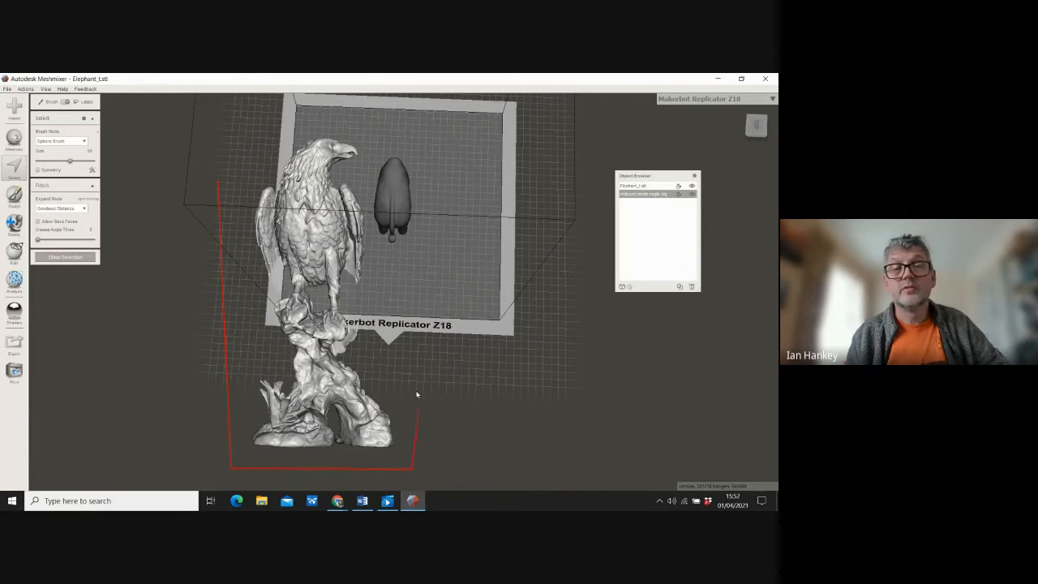
pyautogui.moveTo(416, 395)
pyautogui.mouseDown()
pyautogui.moveTo(389, 315)
pyautogui.moveTo(369, 180)
pyautogui.moveTo(224, 182)
pyautogui.mouseUp()
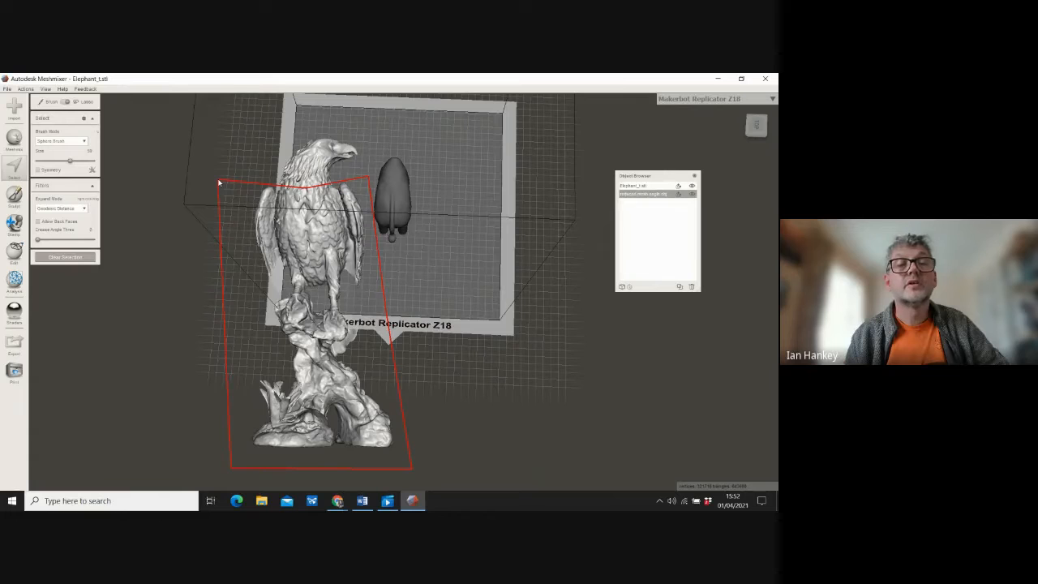
pyautogui.moveTo(226, 188); pyautogui.dragTo(226, 188)
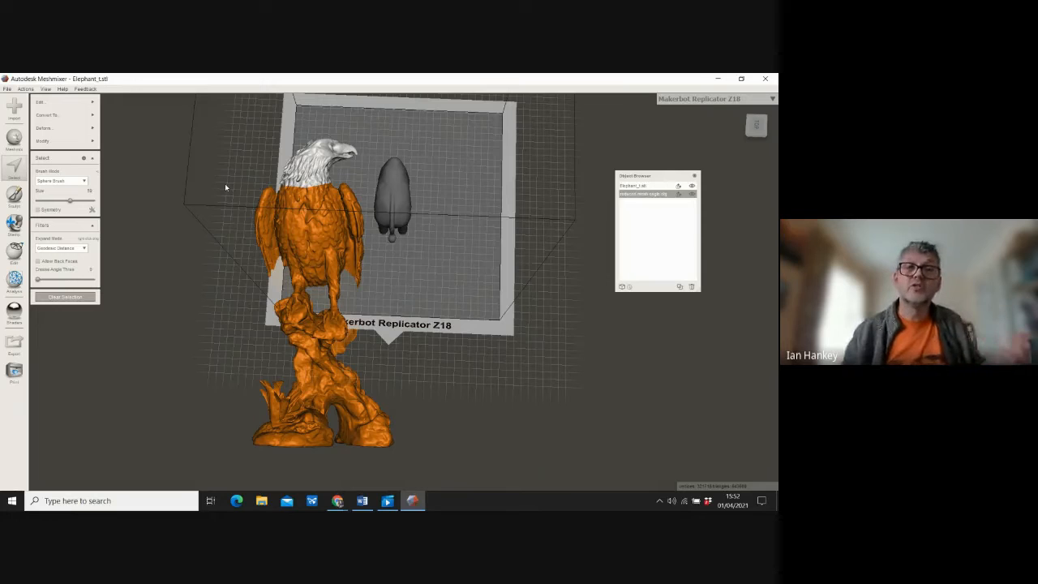
# Step: Erase and fill the selected eagle body with the Smooth MVC fill type and a reduced bulge, then clear the selection
pyautogui.moveTo(81, 102)
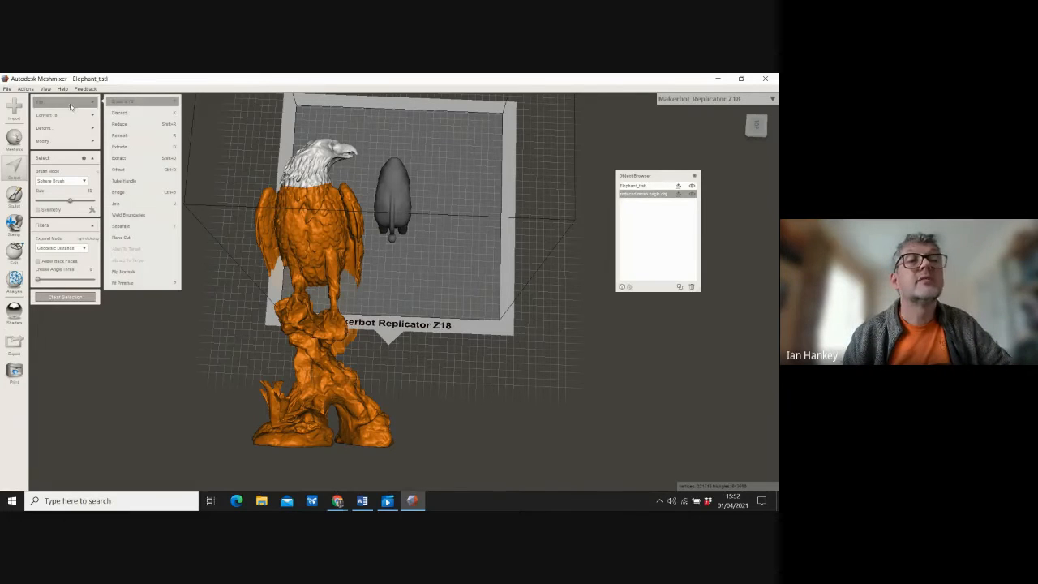
pyautogui.click(119, 102)
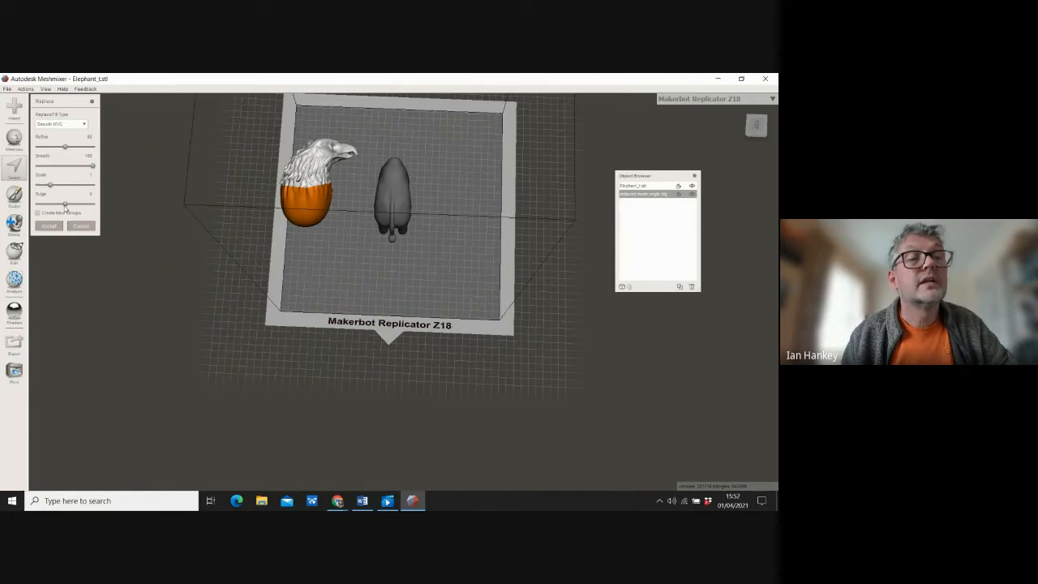
pyautogui.moveTo(65, 207); pyautogui.dragTo(52, 205)
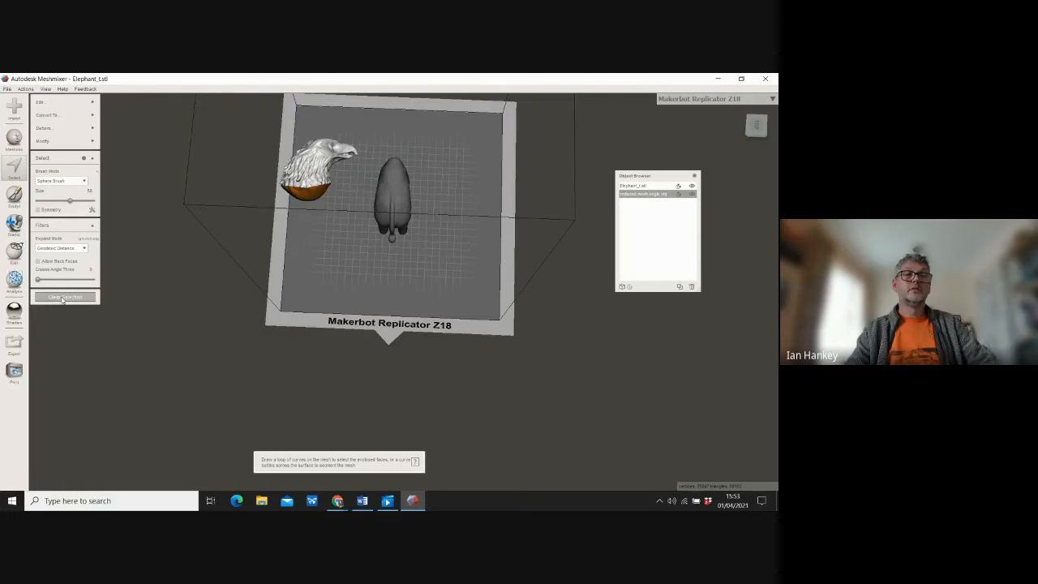
pyautogui.click(64, 296)
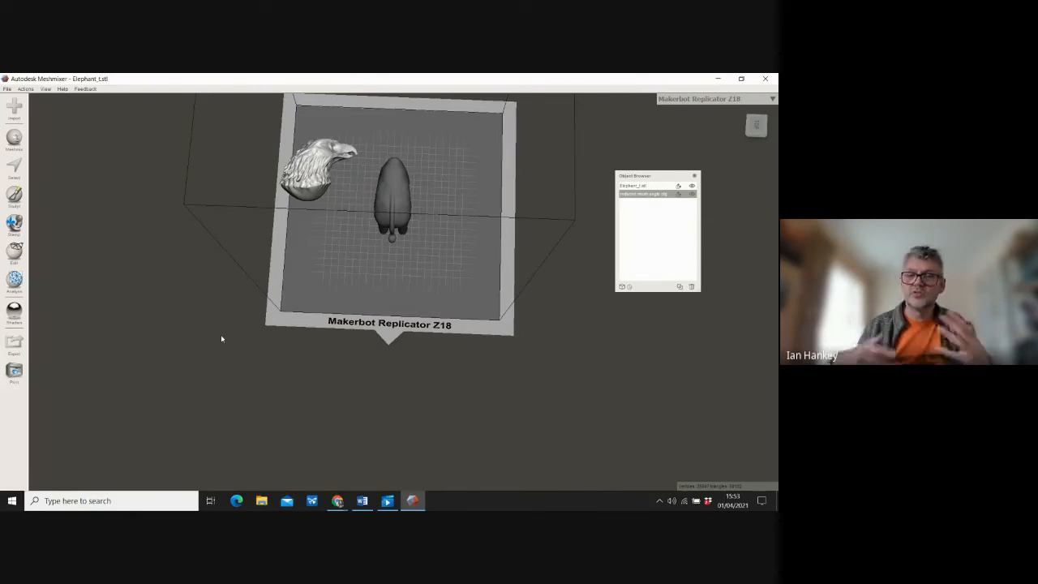
# Step: Activate the RobustSmooth sculpting brush for the seam between the eagle's neck feathers and its filled base
pyautogui.moveTo(263, 185); pyautogui.dragTo(324, 318, button='middle')
pyautogui.scroll(5, 324, 317)
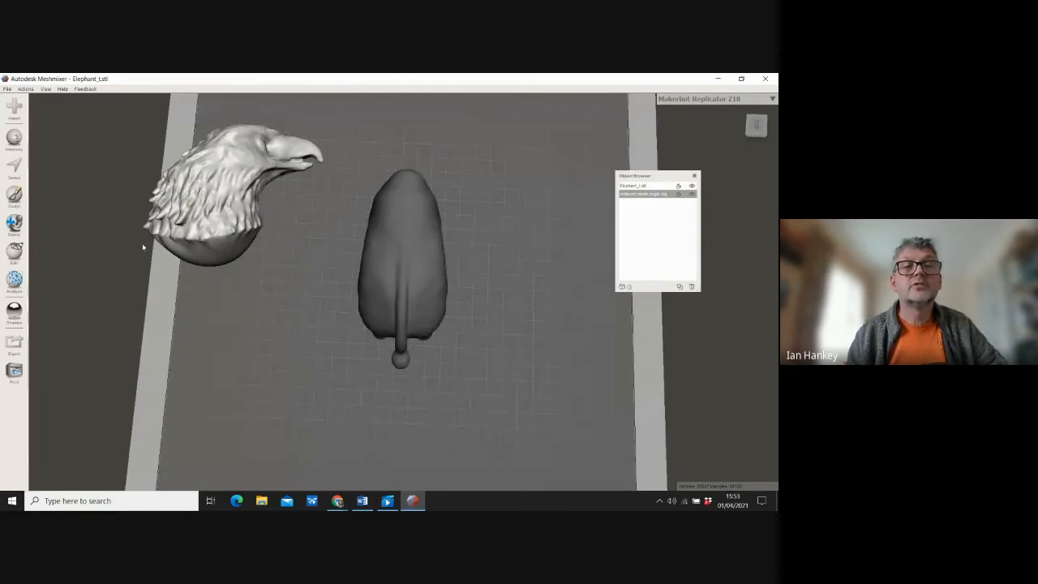
pyautogui.moveTo(143, 245); pyautogui.dragTo(336, 304, button='middle')
pyautogui.moveTo(337, 304); pyautogui.dragTo(361, 281, button='right')
pyautogui.scroll(4, 328, 234)
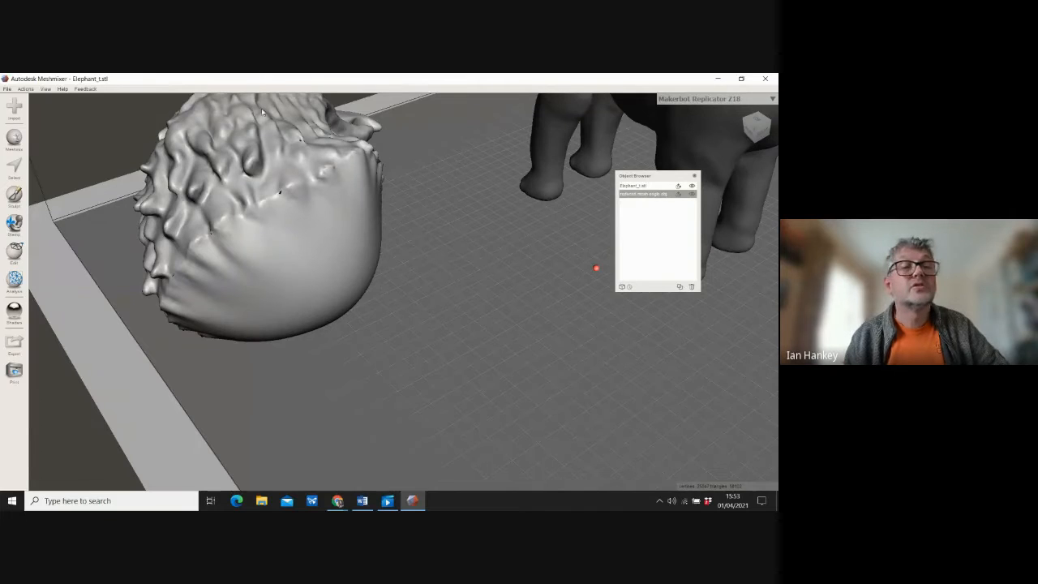
pyautogui.moveTo(262, 113); pyautogui.dragTo(324, 251, button='right')
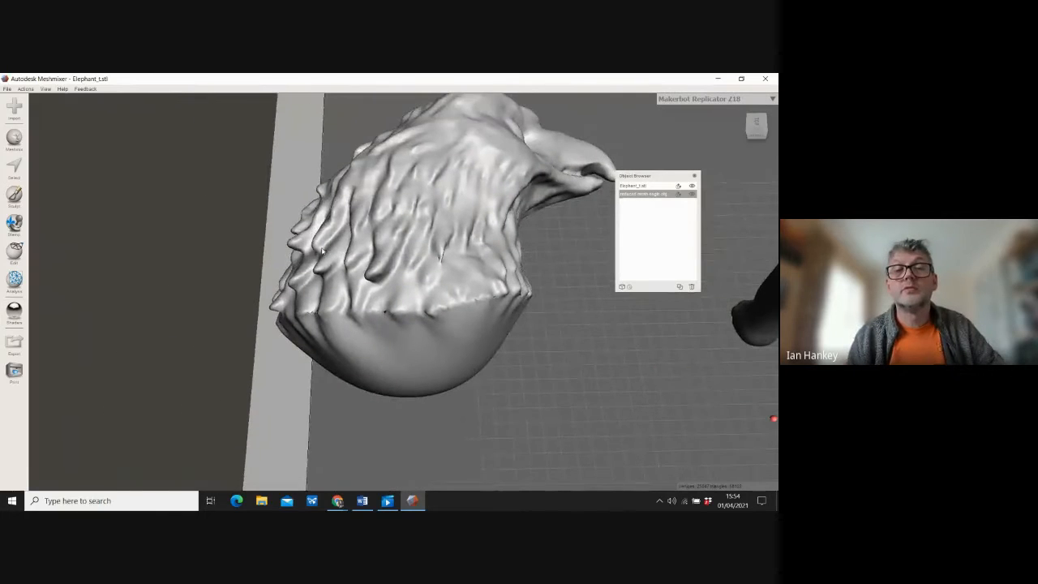
pyautogui.click(15, 254)
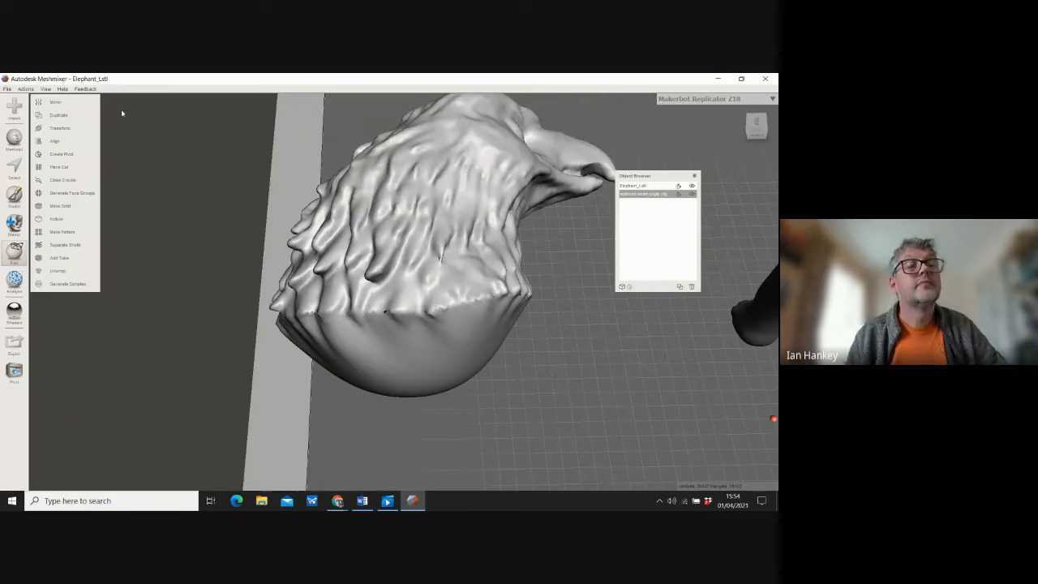
pyautogui.click(14, 195)
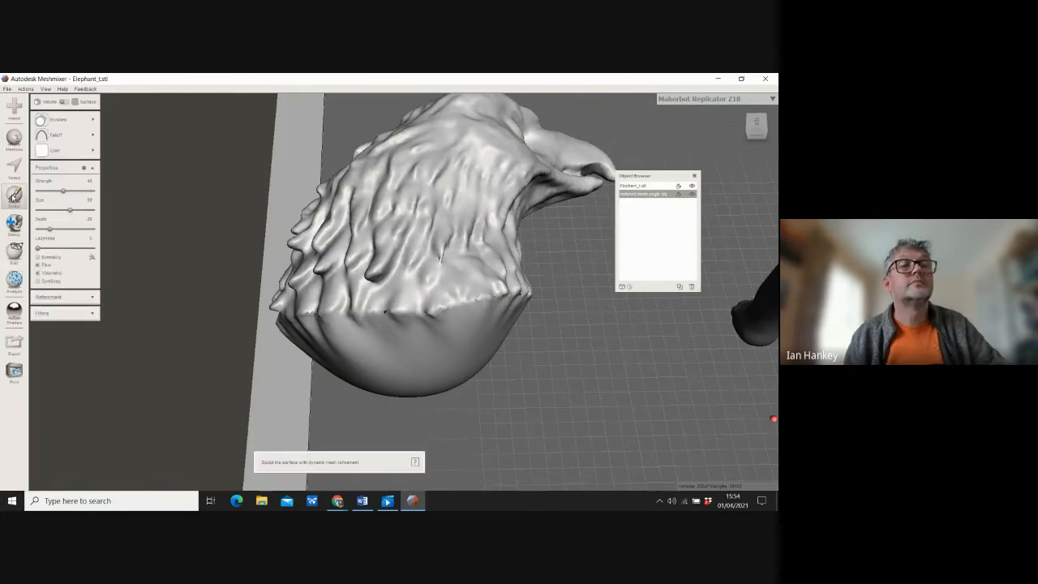
pyautogui.click(50, 119)
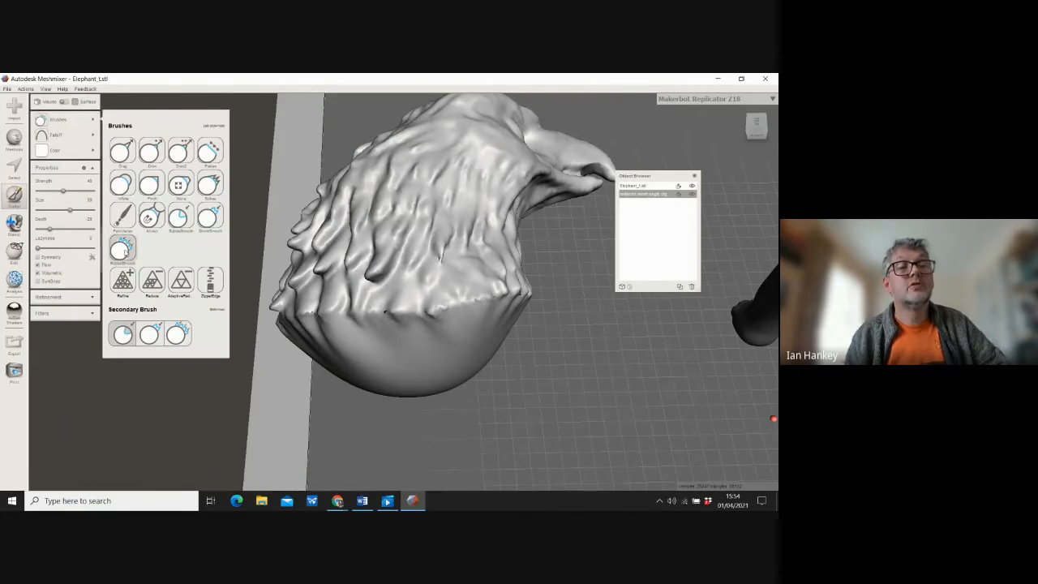
pyautogui.click(123, 255)
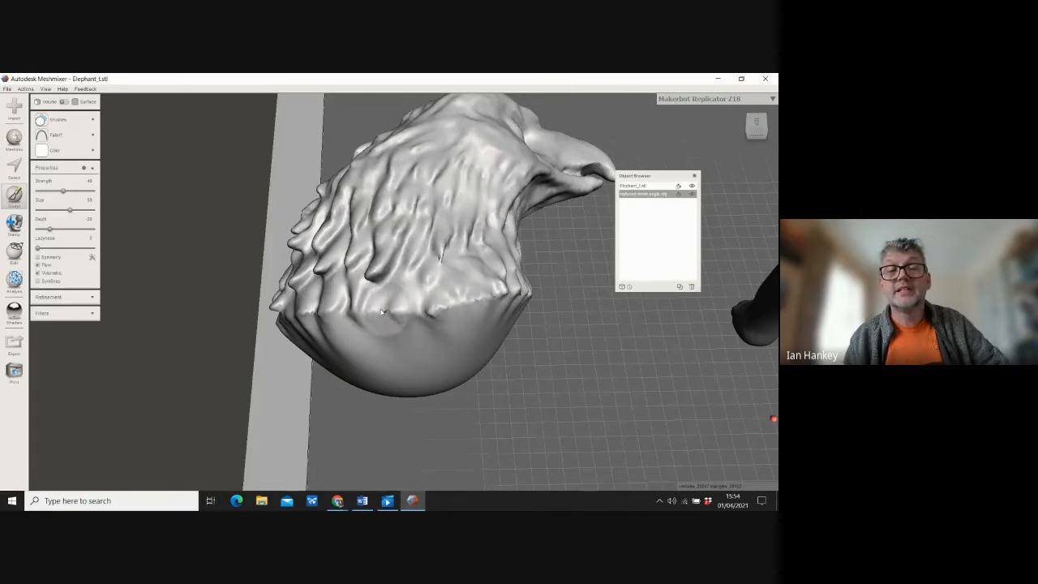
# Step: Smooth the rough seam around the eagle's neck with a slightly smaller brush, working along the side and underside
pyautogui.click(69, 210)
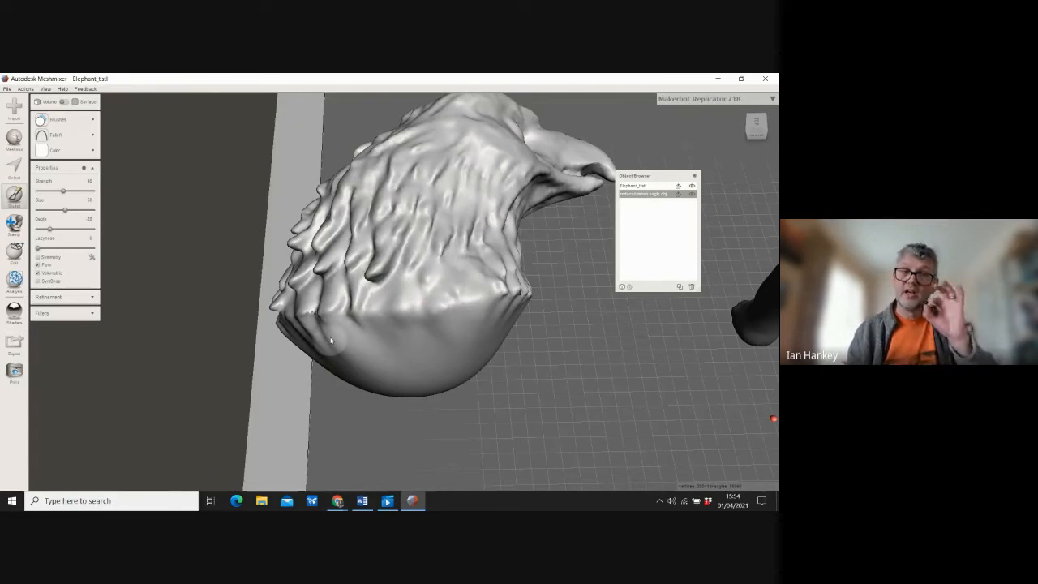
pyautogui.moveTo(542, 325); pyautogui.dragTo(454, 292, button='right')
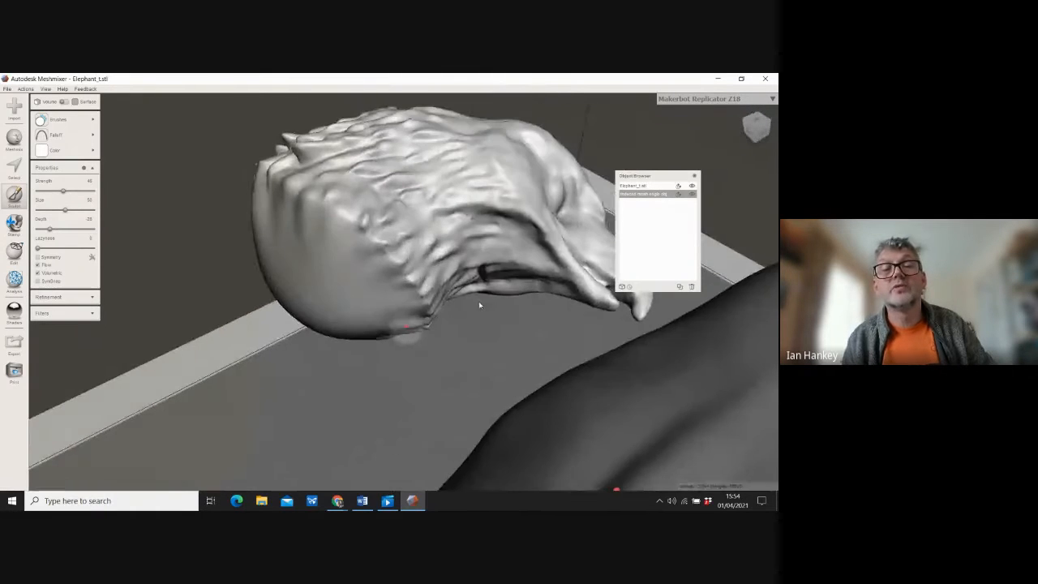
pyautogui.moveTo(378, 259); pyautogui.dragTo(432, 316)
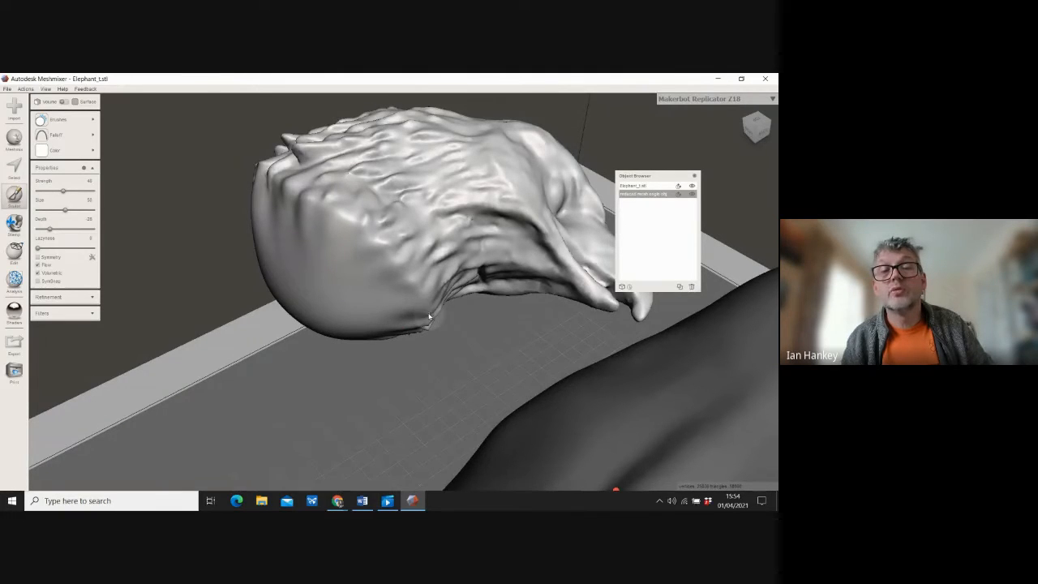
pyautogui.moveTo(471, 373)
pyautogui.mouseDown(button='right')
pyautogui.moveTo(474, 325)
pyautogui.moveTo(462, 300)
pyautogui.moveTo(435, 308)
pyautogui.moveTo(445, 309)
pyautogui.mouseUp(button='right')
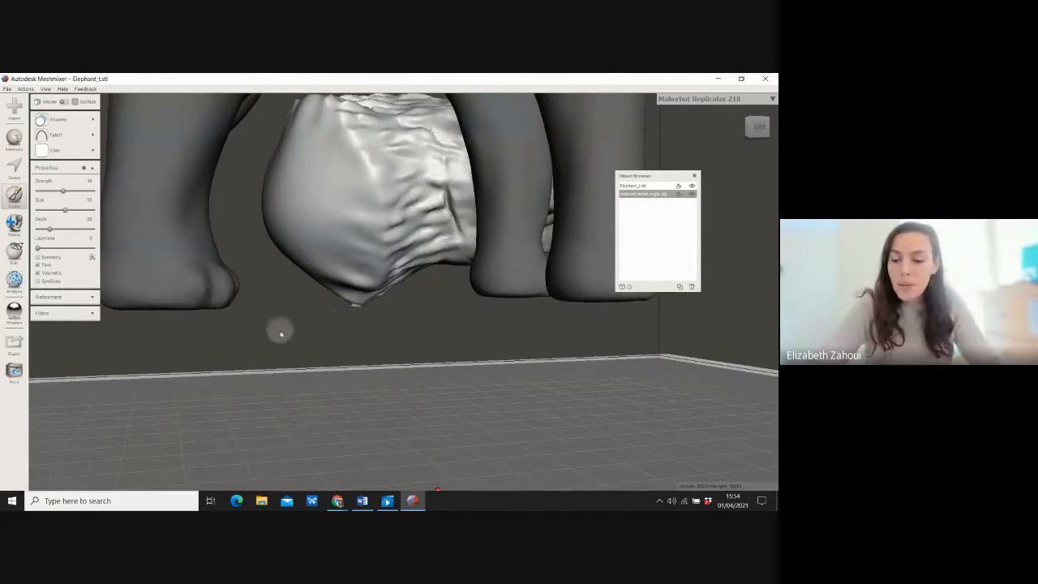
pyautogui.moveTo(314, 231); pyautogui.dragTo(516, 263, button='right')
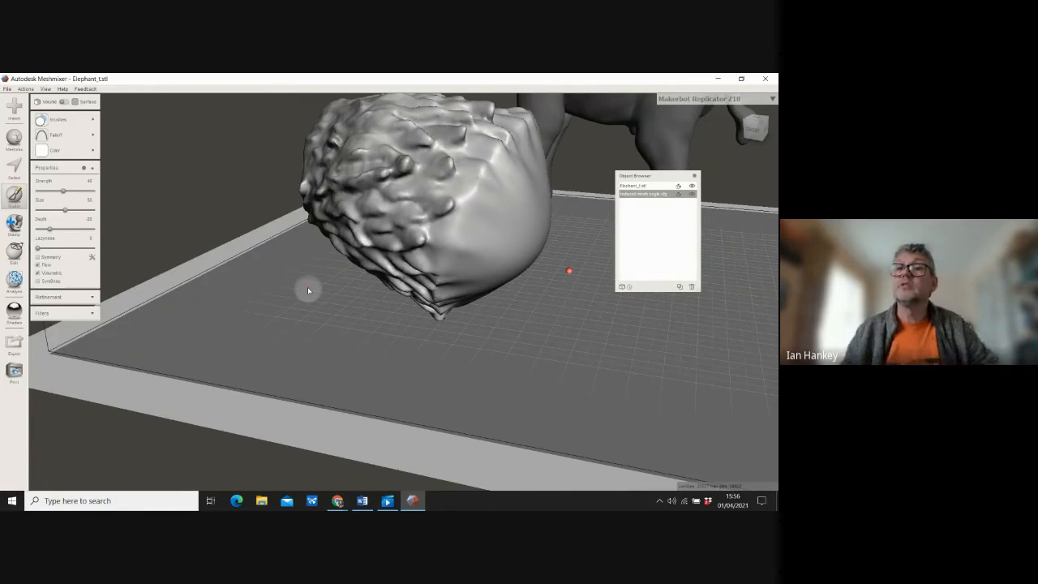
# Step: Toggle the eagle head's visibility off and on, and delete the eagle head from the scene
pyautogui.click(693, 196)
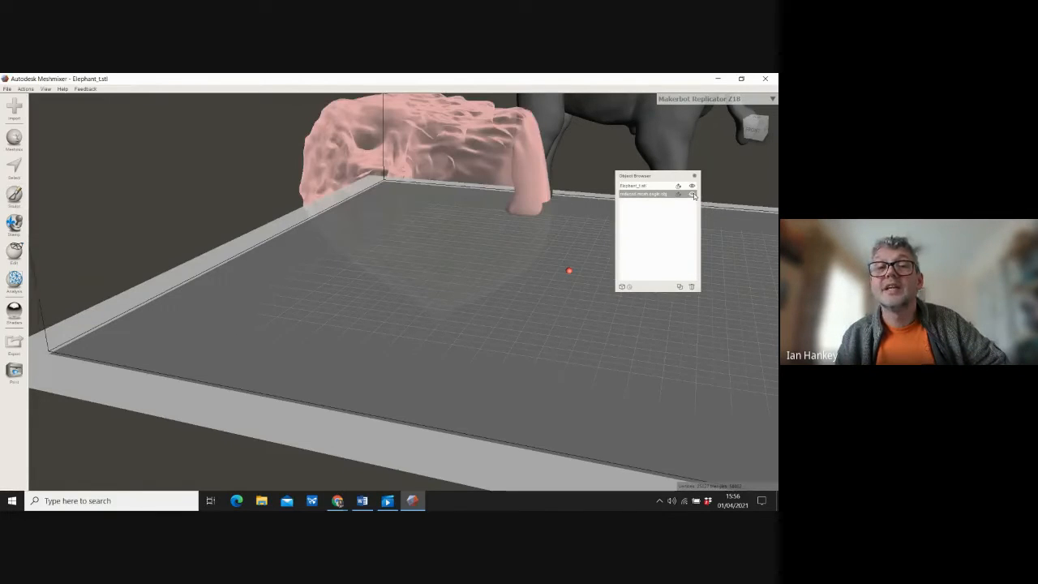
pyautogui.click(693, 195)
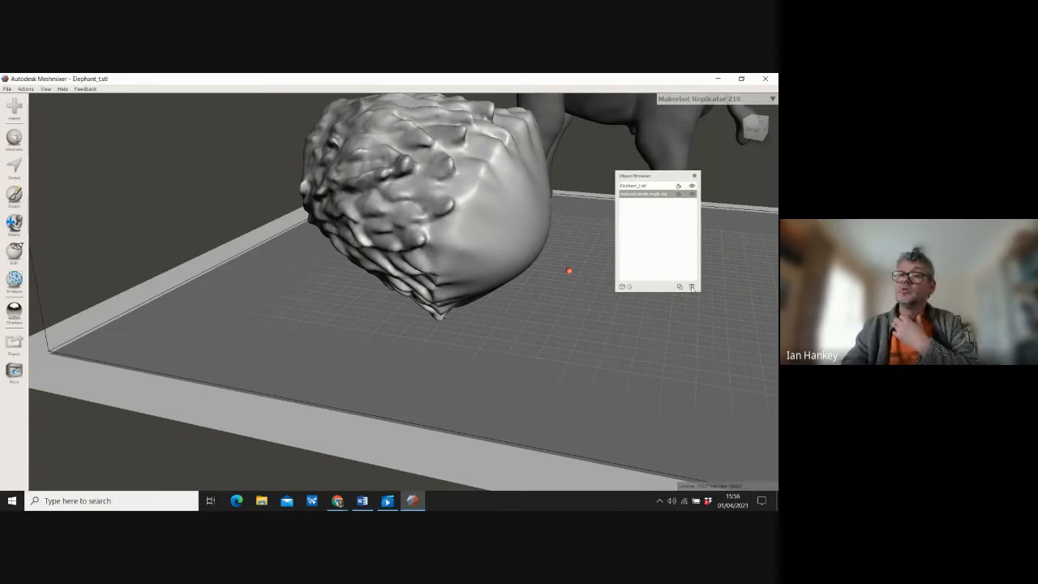
pyautogui.click(690, 287)
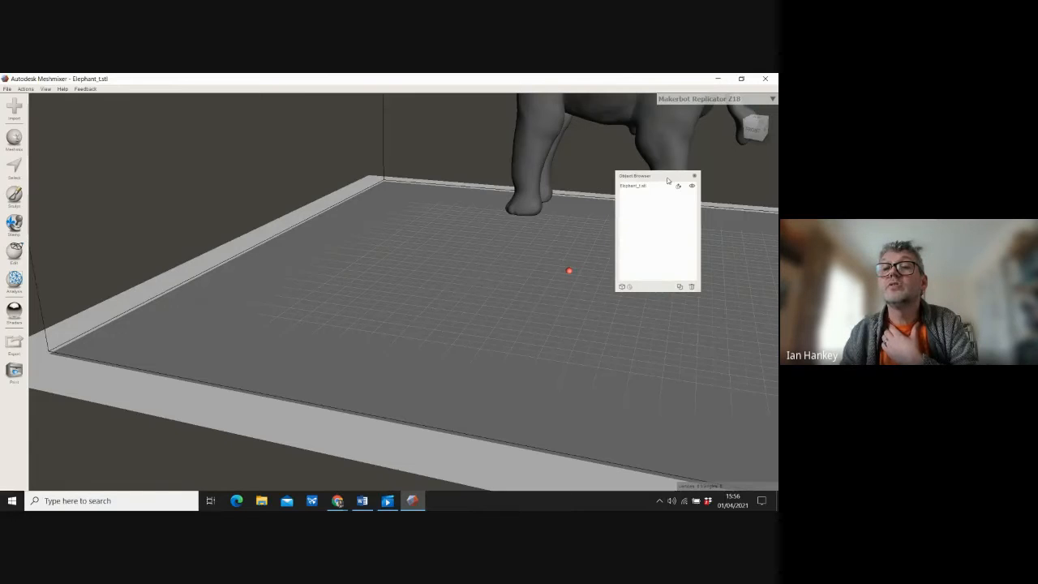
# Step: Move the Object Browser clear of the elephant and frame the whole headless elephant on the print bed
pyautogui.moveTo(661, 177); pyautogui.dragTo(693, 318)
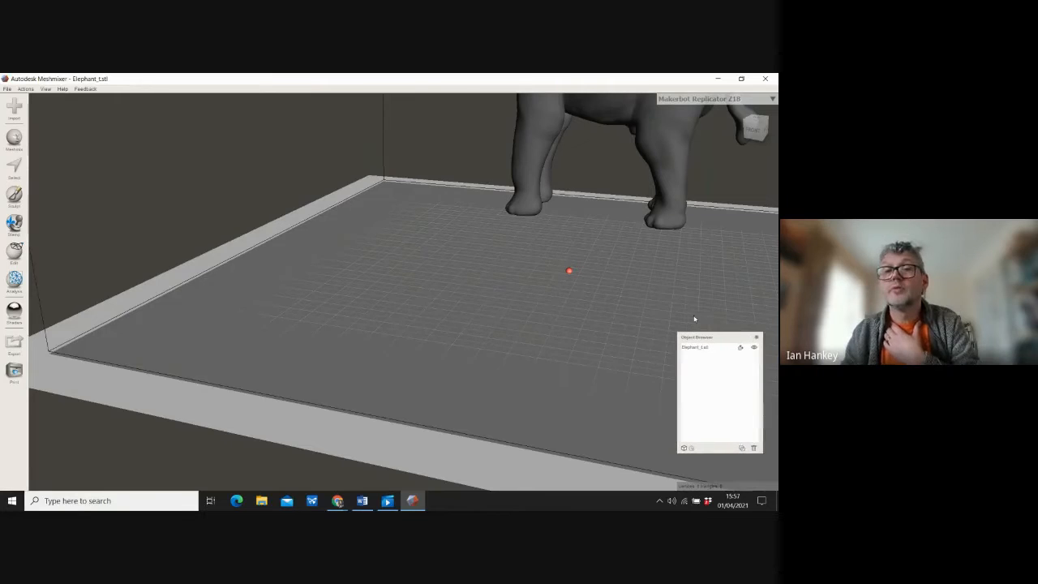
pyautogui.scroll(1, 349, 301)
pyautogui.scroll(-5, 345, 319)
pyautogui.scroll(-3, 345, 321)
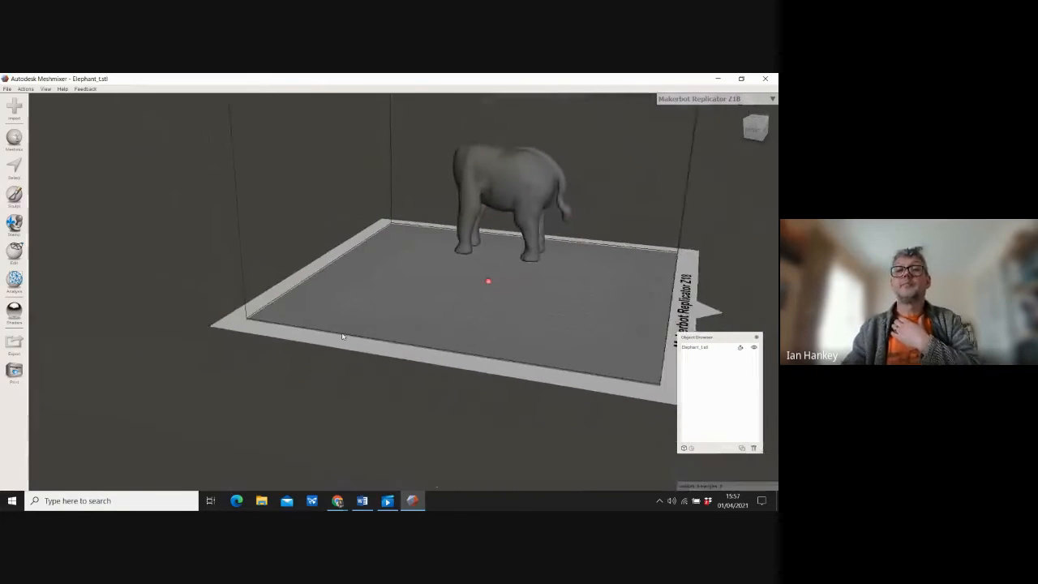
pyautogui.moveTo(569, 156); pyautogui.dragTo(504, 192, button='right')
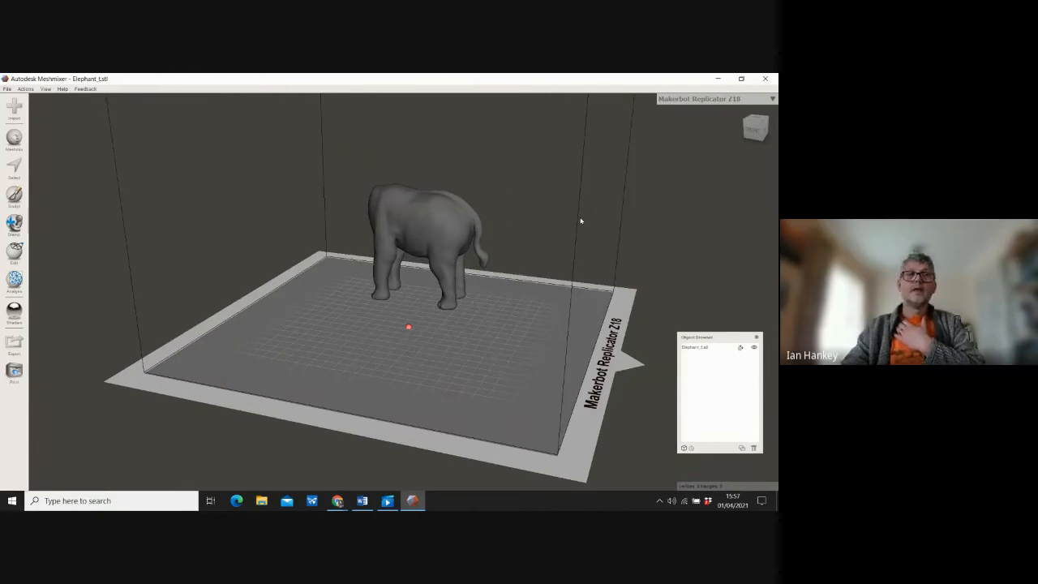
# Step: Import the "reduced mesh eagle" file from the Desktop, appending it to the elephant scene without automatic scale repair
pyautogui.click(6, 89)
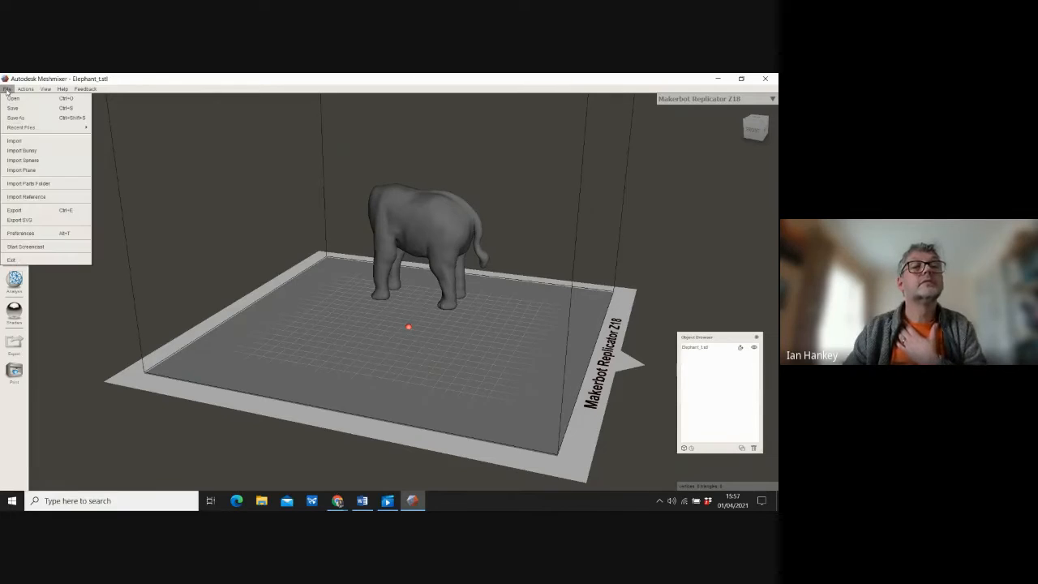
pyautogui.click(20, 143)
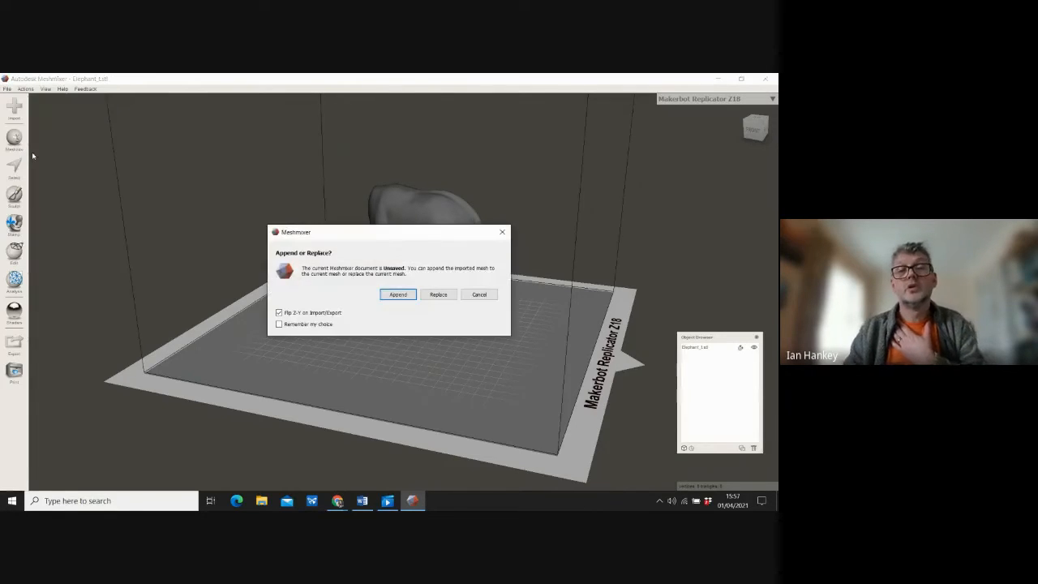
pyautogui.click(398, 294)
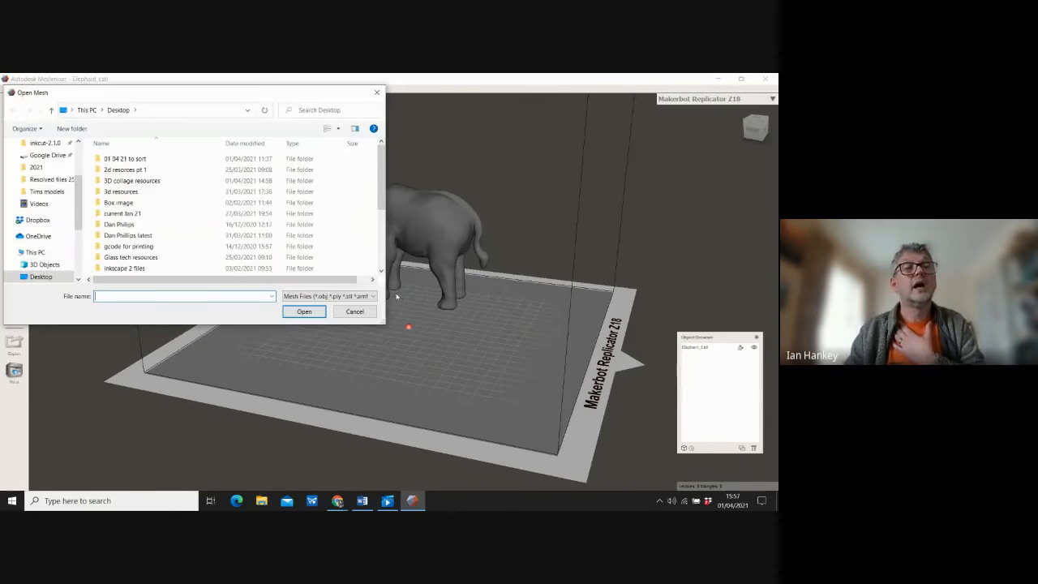
pyautogui.scroll(-3, 373, 227)
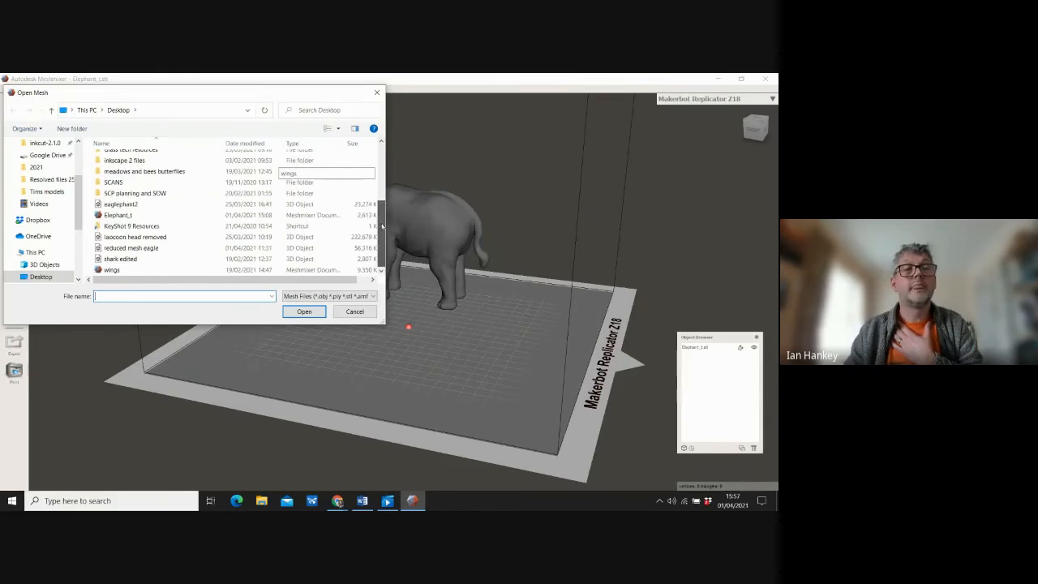
pyautogui.click(134, 249)
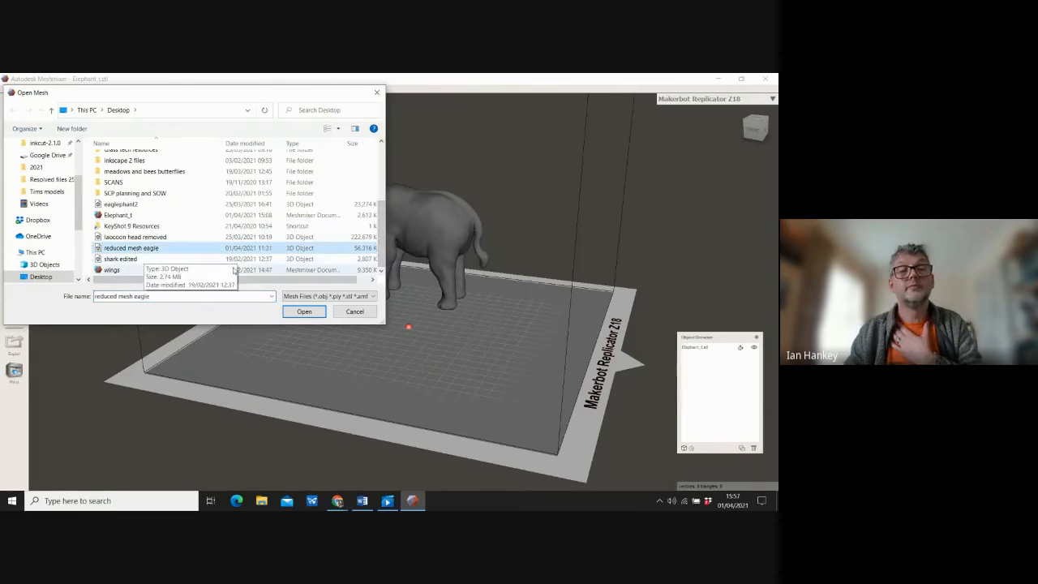
pyautogui.click(304, 313)
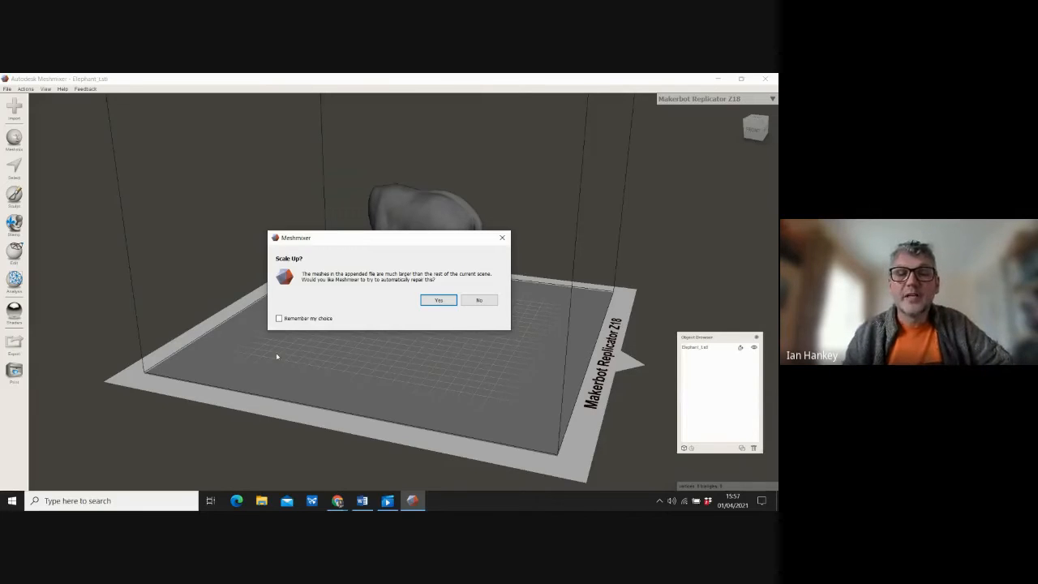
pyautogui.click(479, 301)
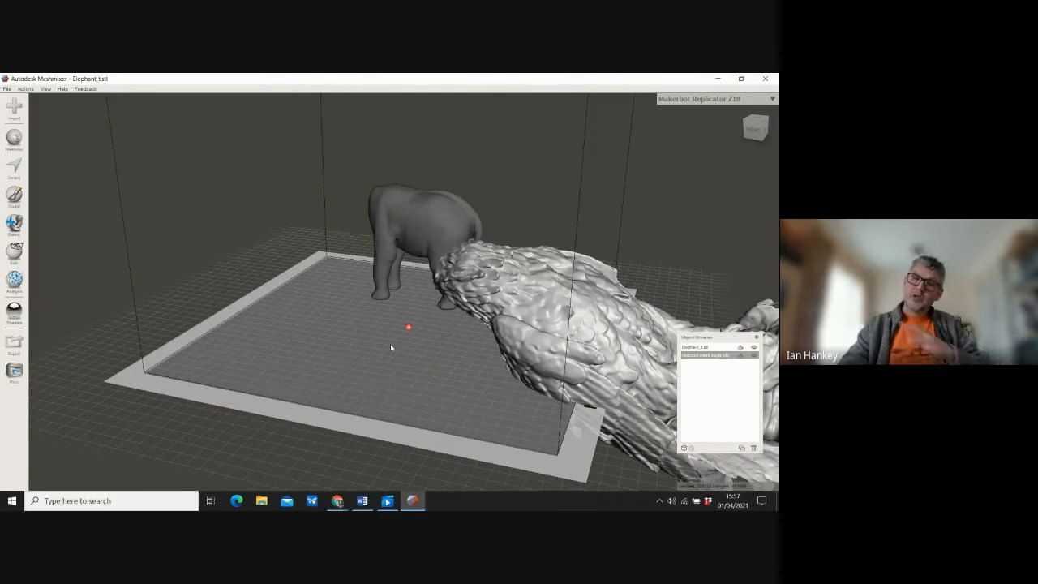
# Step: Use Transform to move the eagle mesh sideways so it sits clear beside the elephant
pyautogui.scroll(-4, 249, 270)
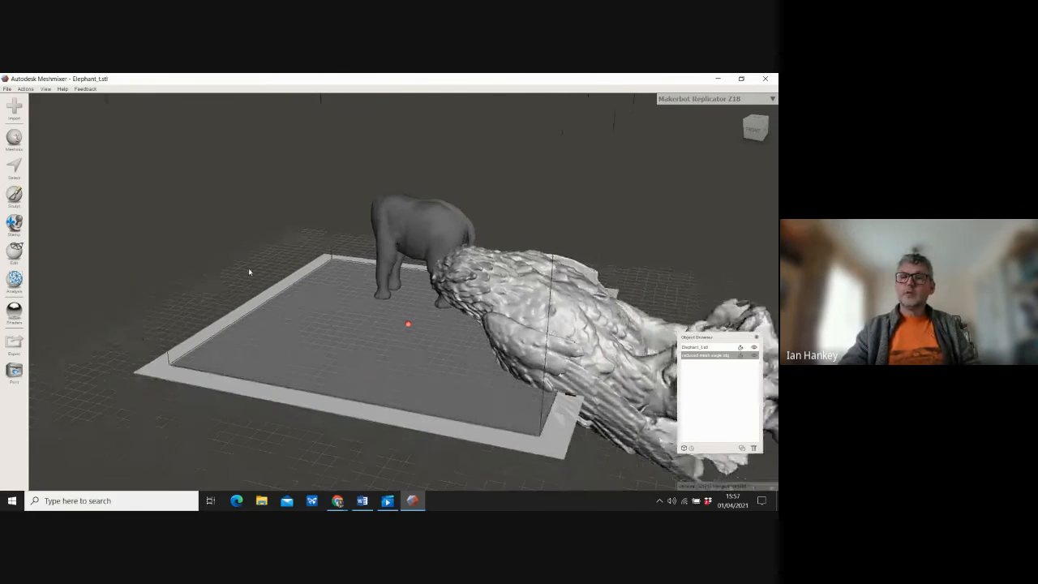
pyautogui.scroll(-5, 252, 279)
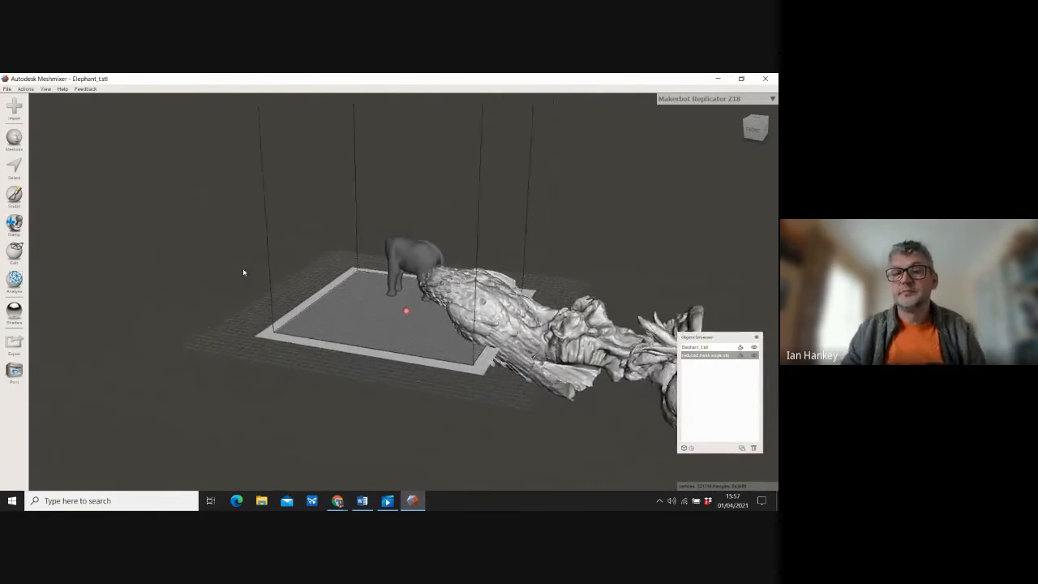
pyautogui.click(754, 130)
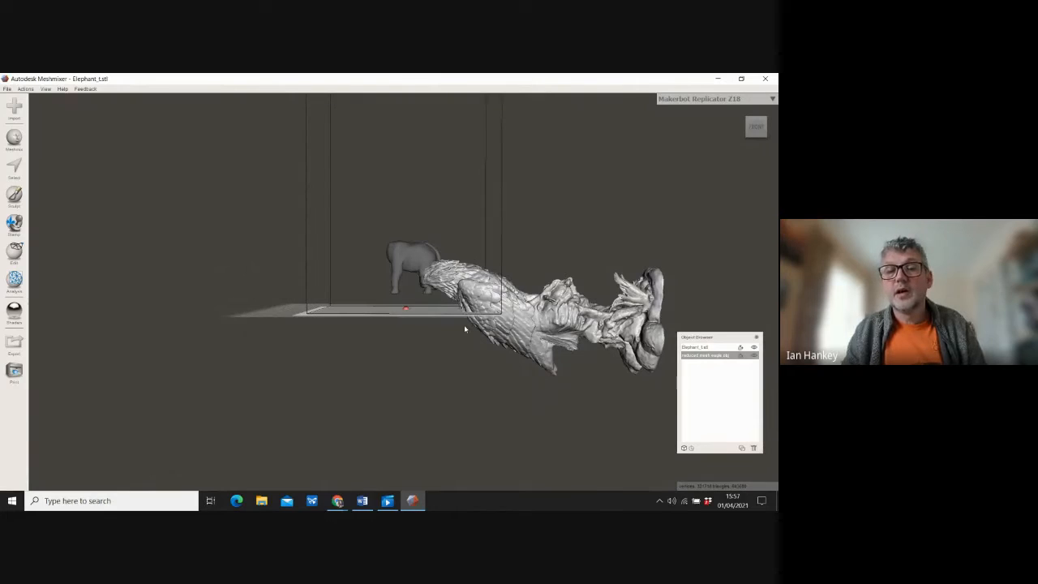
pyautogui.scroll(-3, 451, 281)
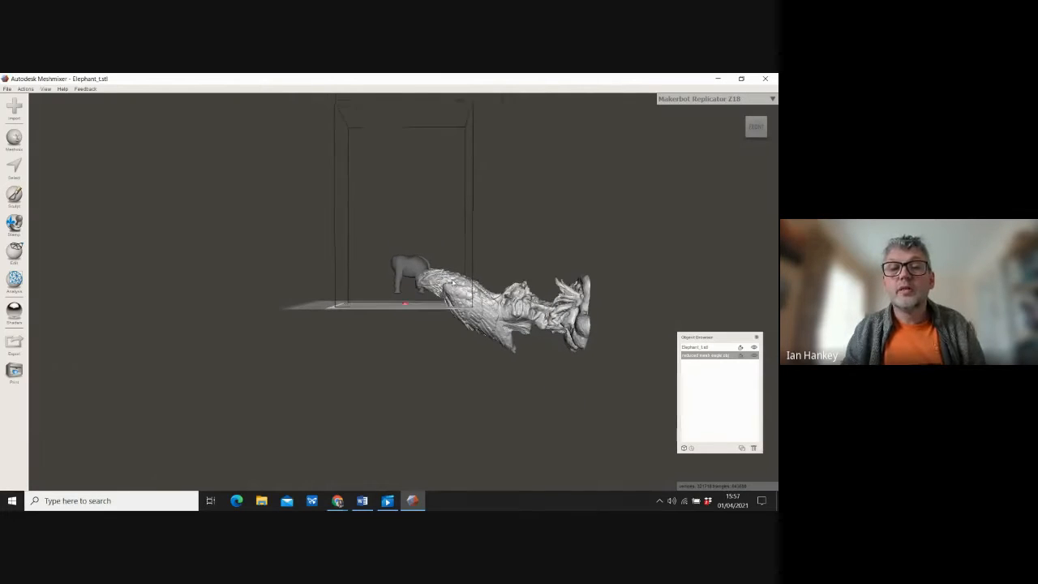
pyautogui.scroll(-1, 452, 281)
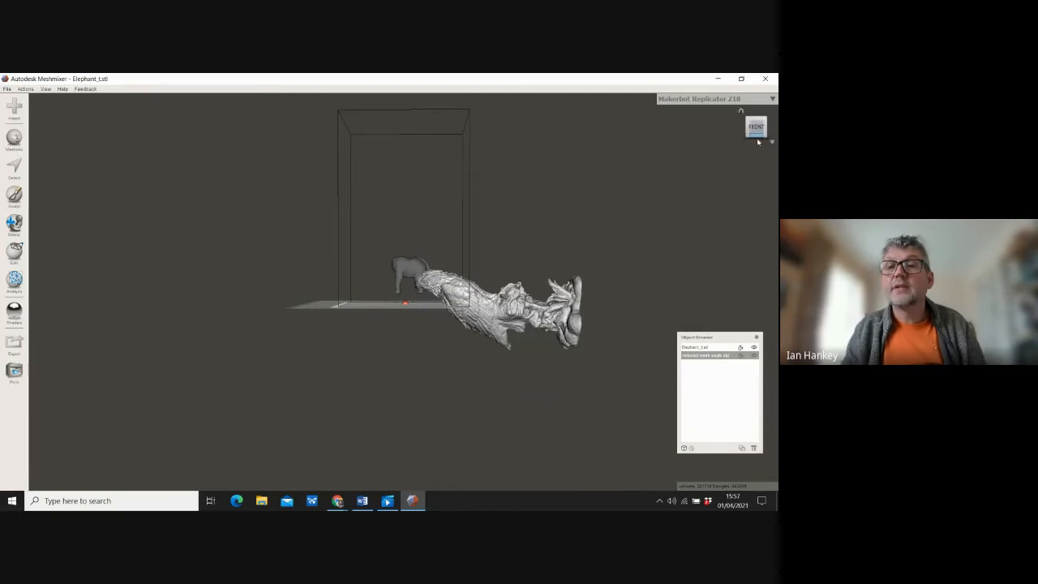
pyautogui.moveTo(755, 137); pyautogui.dragTo(665, 178)
pyautogui.scroll(-4, 345, 279)
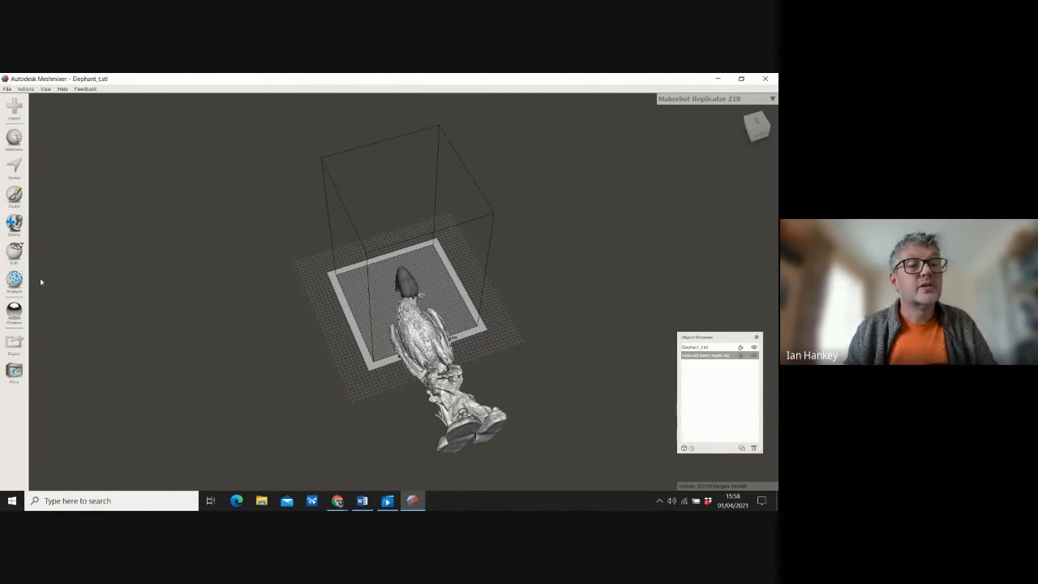
pyautogui.moveTo(15, 253)
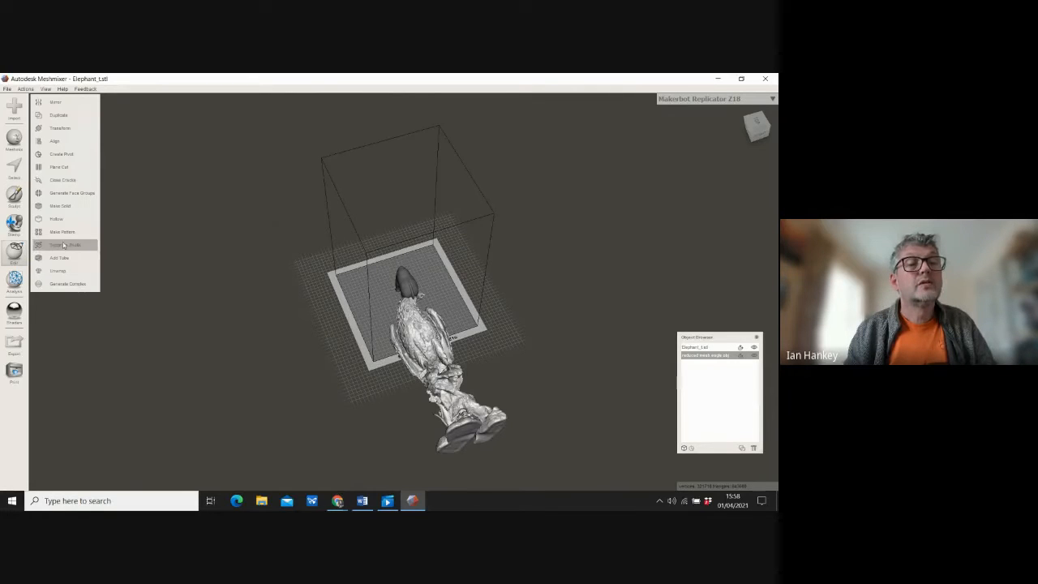
pyautogui.click(57, 130)
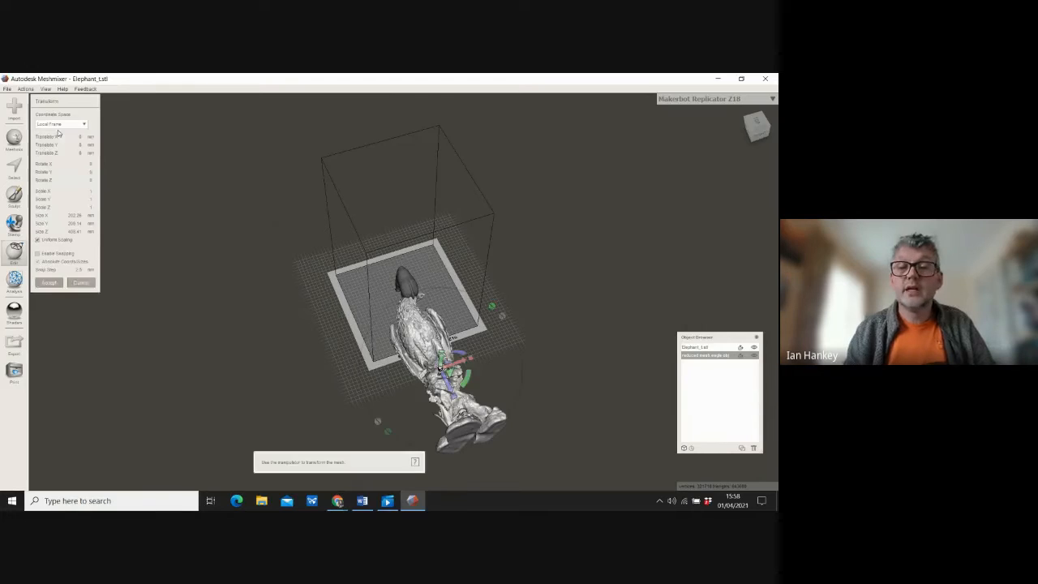
pyautogui.moveTo(462, 364); pyautogui.dragTo(357, 393)
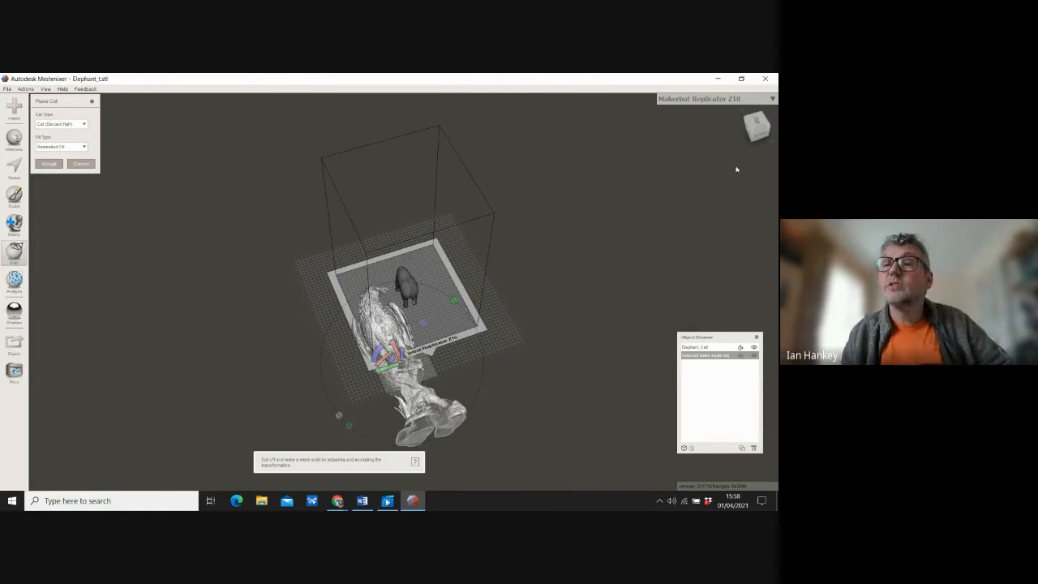
# Step: Rotate the Plane Cut plane on the eagle mesh until it stands upright across the body
pyautogui.click(759, 107)
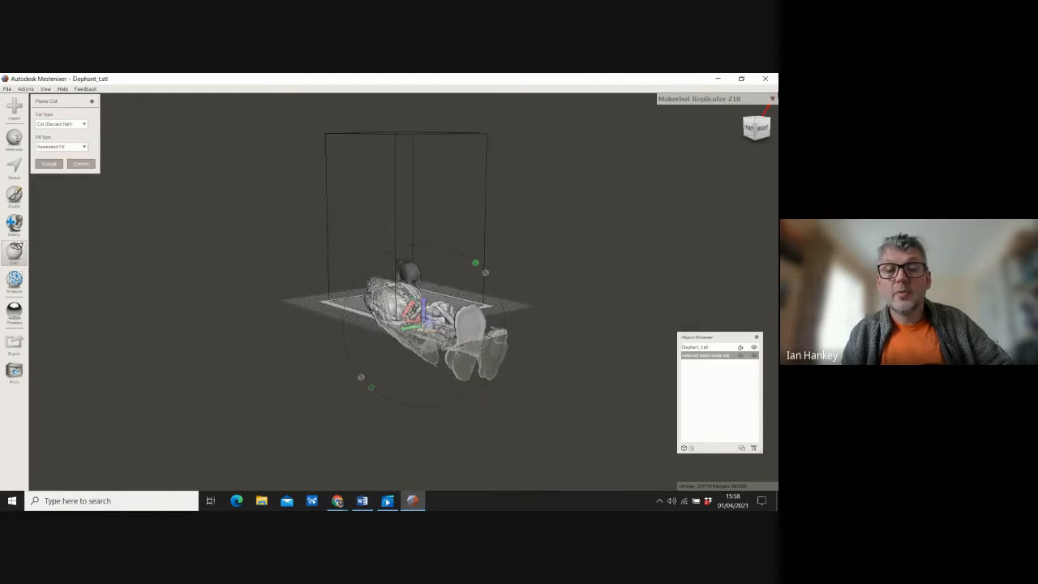
pyautogui.moveTo(775, 96); pyautogui.dragTo(701, 106)
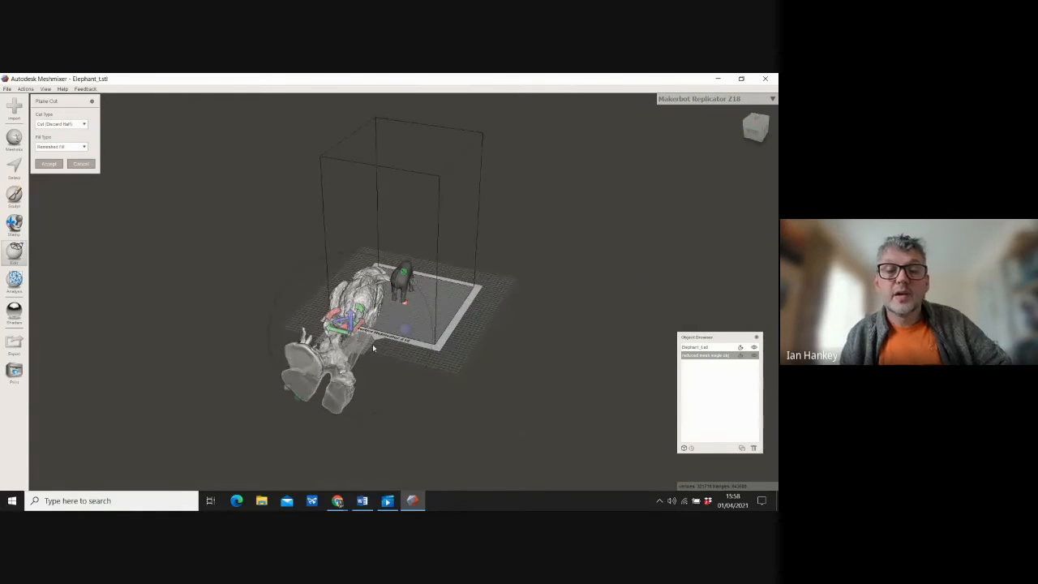
pyautogui.moveTo(754, 128); pyautogui.dragTo(662, 157)
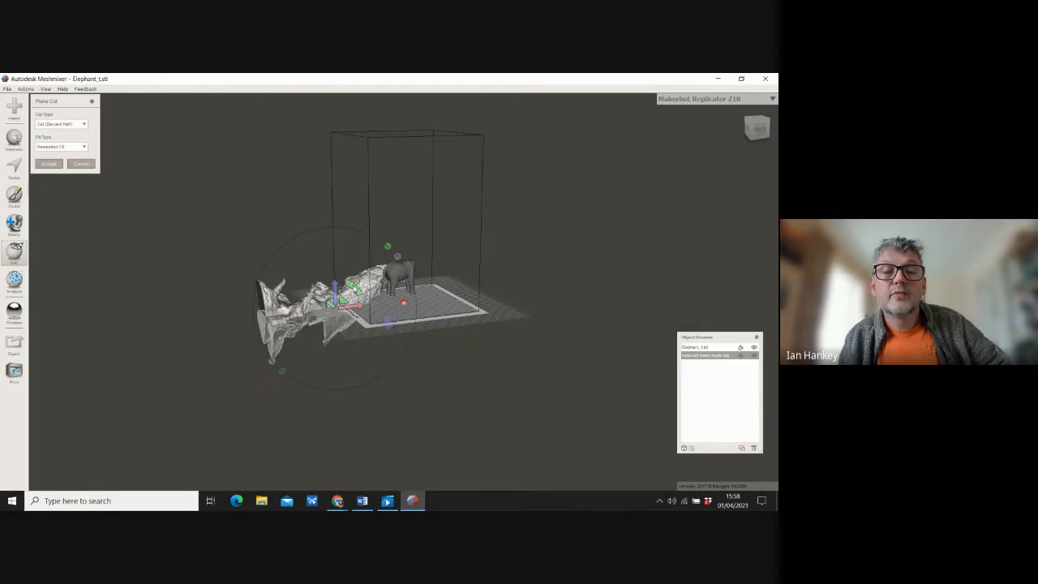
pyautogui.moveTo(354, 287); pyautogui.dragTo(355, 323)
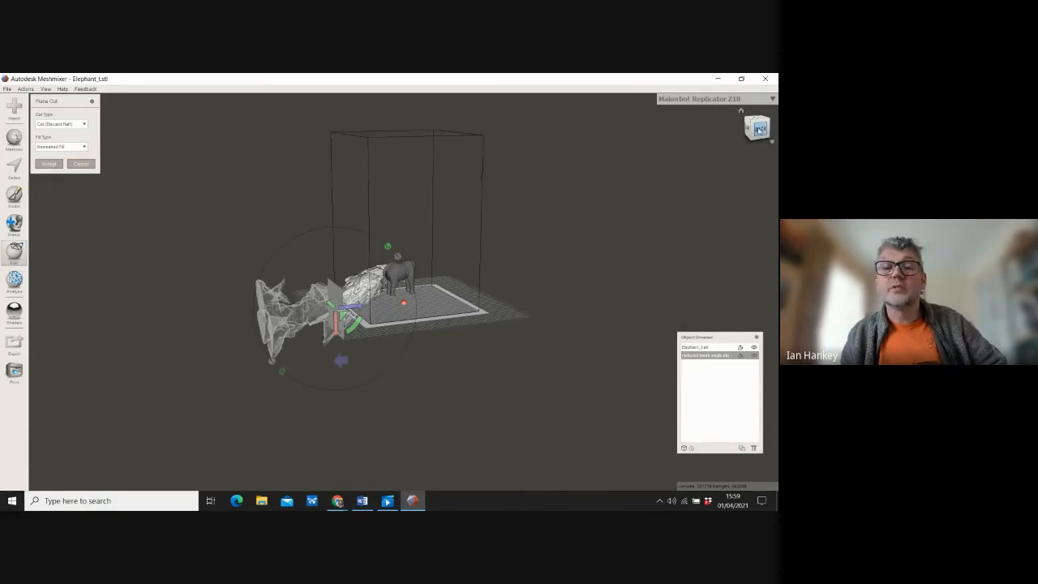
# Step: Move the cutting plane along the eagle's body to the base of the neck and tilt it slightly
pyautogui.moveTo(762, 130); pyautogui.dragTo(501, 121)
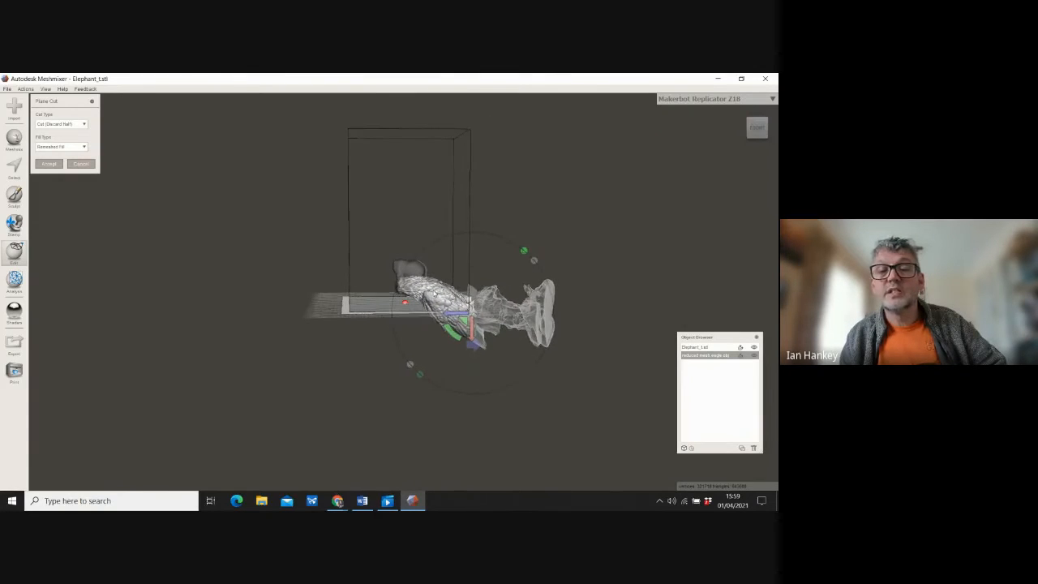
pyautogui.scroll(3, 463, 344)
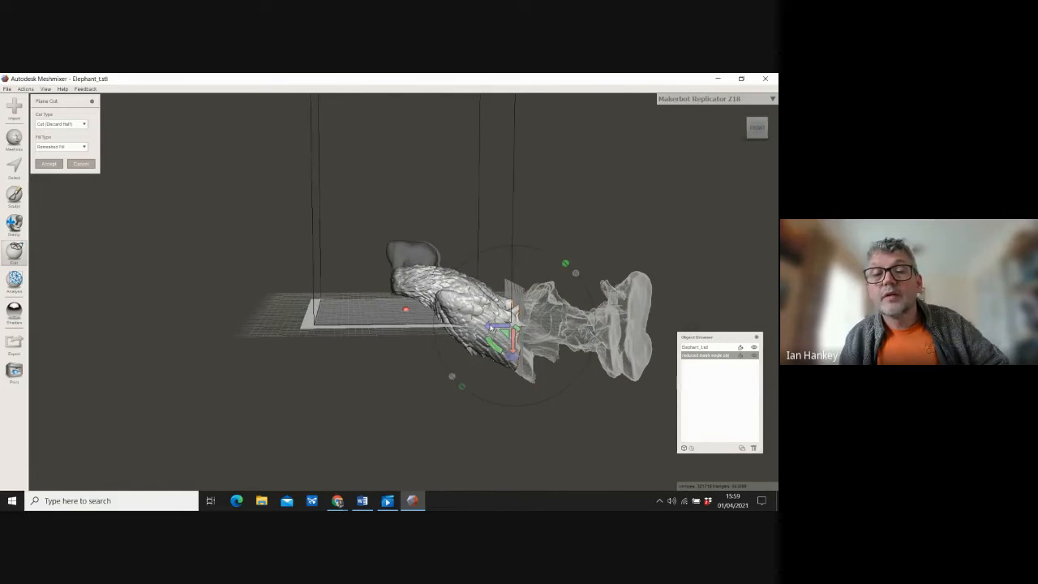
pyautogui.moveTo(465, 327); pyautogui.dragTo(406, 325)
pyautogui.moveTo(756, 130)
pyautogui.mouseDown()
pyautogui.moveTo(618, 179)
pyautogui.moveTo(609, 192)
pyautogui.moveTo(737, 149)
pyautogui.moveTo(746, 128)
pyautogui.mouseUp()
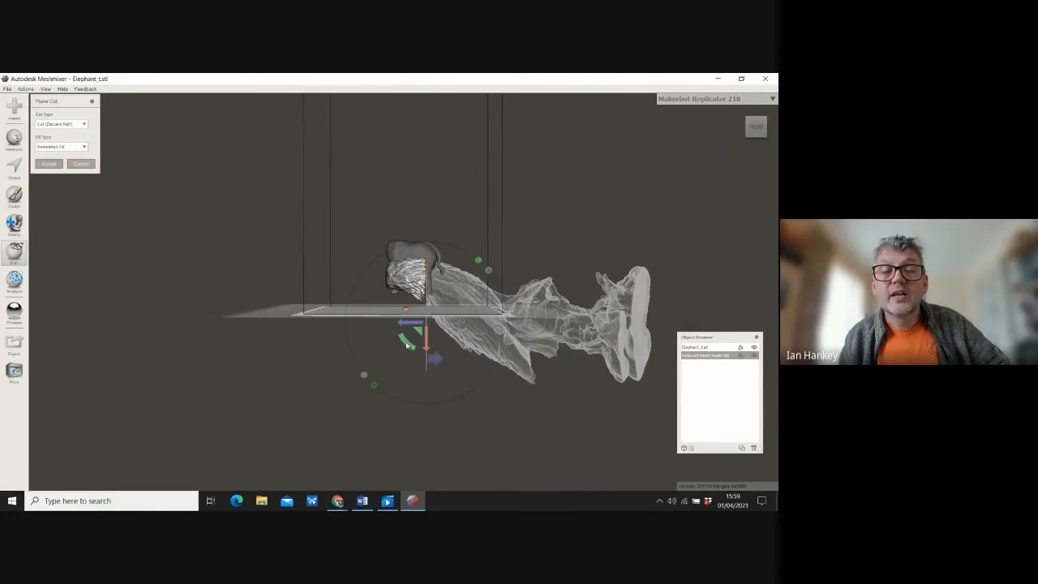
pyautogui.moveTo(411, 344); pyautogui.dragTo(391, 314)
# Step: Nudge the cutting plane closer to the head and cut off the eagle's body with Cut (Discard Half) and Remeshed Fill
pyautogui.scroll(4, 410, 278)
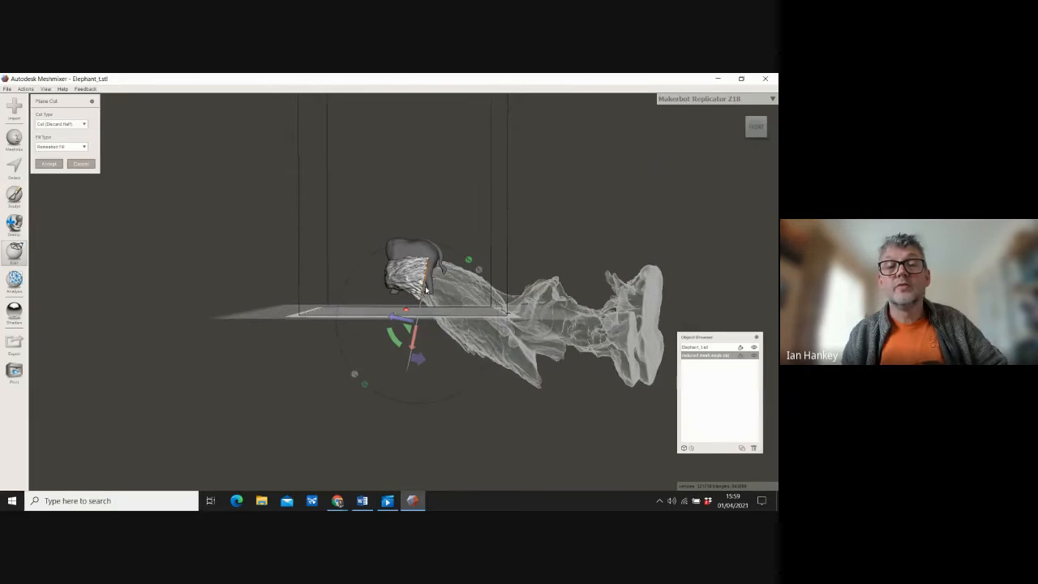
pyautogui.moveTo(410, 278); pyautogui.dragTo(533, 320, button='right')
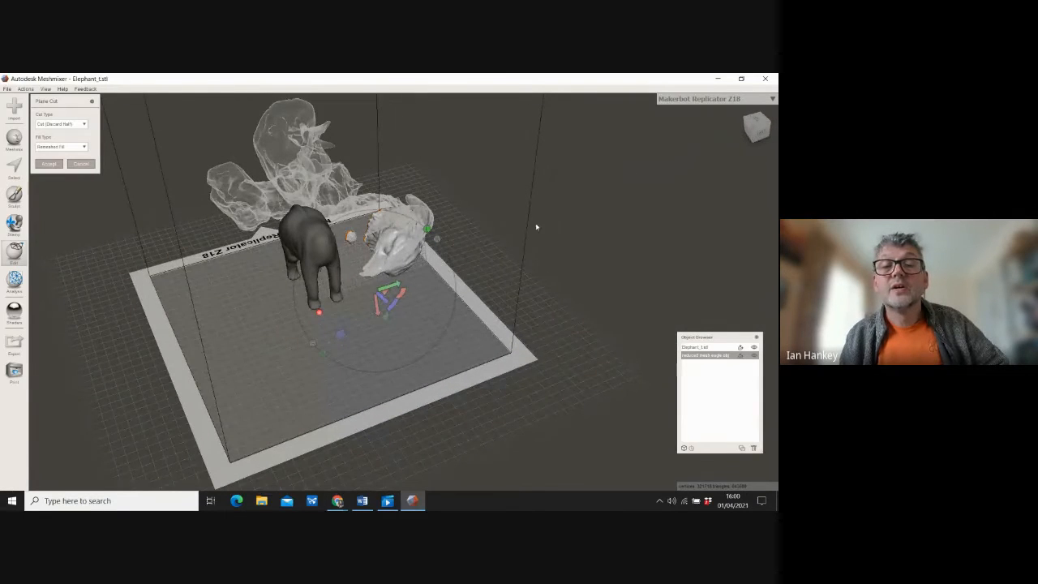
pyautogui.click(760, 136)
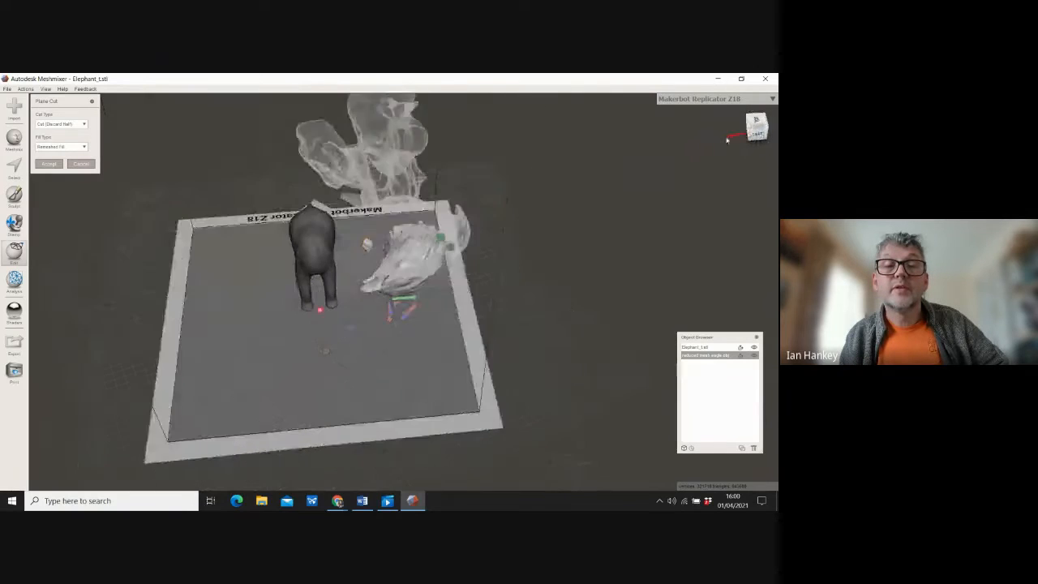
pyautogui.moveTo(728, 140); pyautogui.dragTo(611, 108)
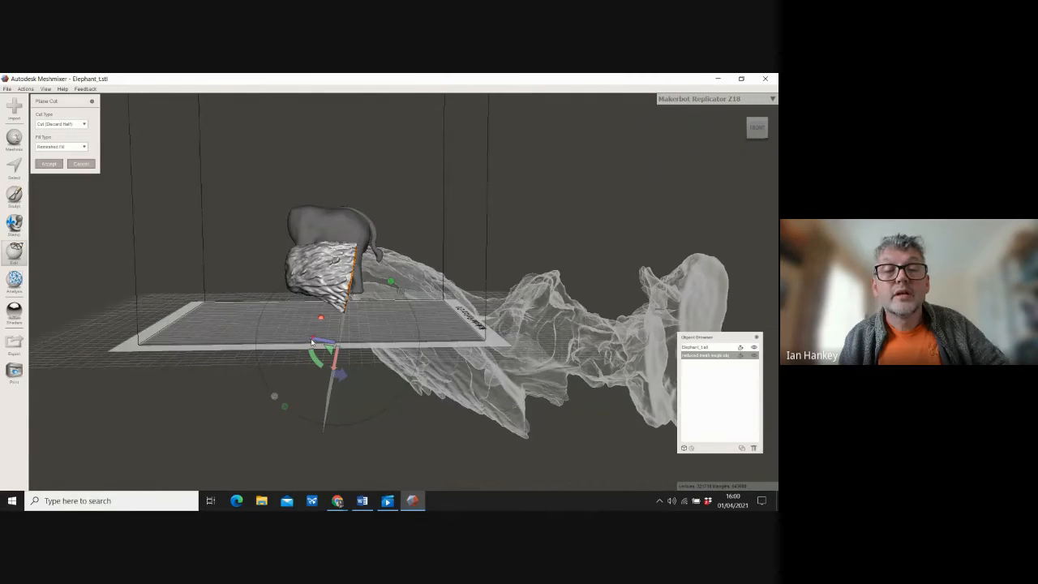
pyautogui.moveTo(318, 341); pyautogui.dragTo(312, 338)
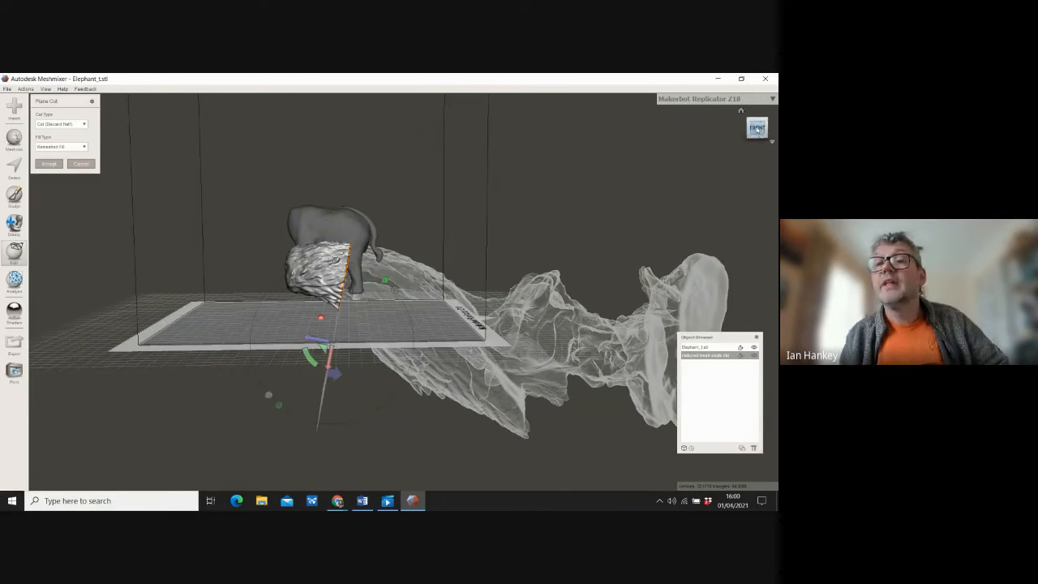
pyautogui.moveTo(756, 132); pyautogui.dragTo(613, 185)
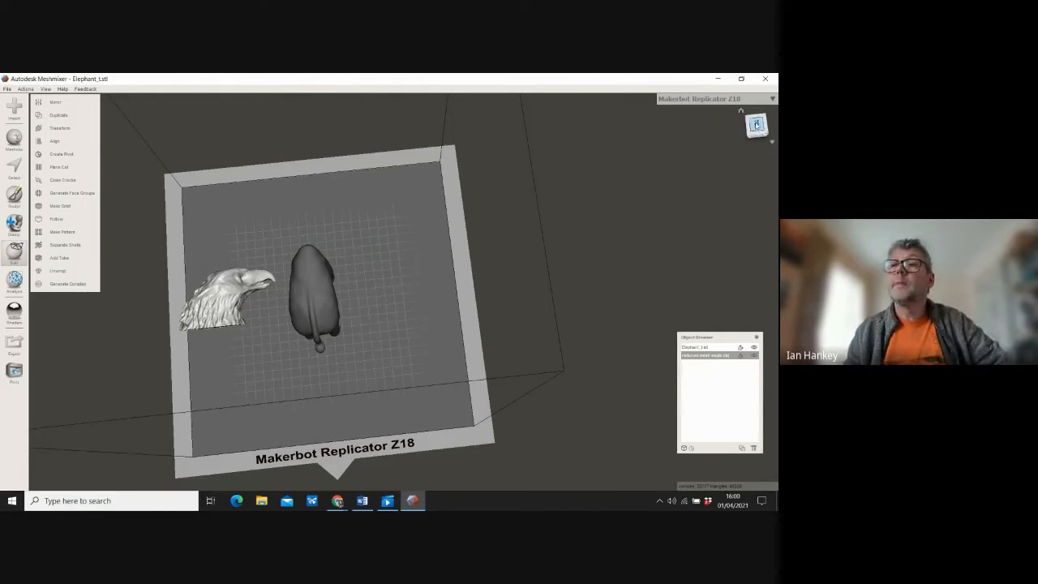
# Step: Examine the flat cut face and its jagged rim at the base of the eagle's neck
pyautogui.click(751, 118)
pyautogui.moveTo(750, 115)
pyautogui.mouseDown()
pyautogui.moveTo(749, 96)
pyautogui.moveTo(760, 111)
pyautogui.mouseUp()
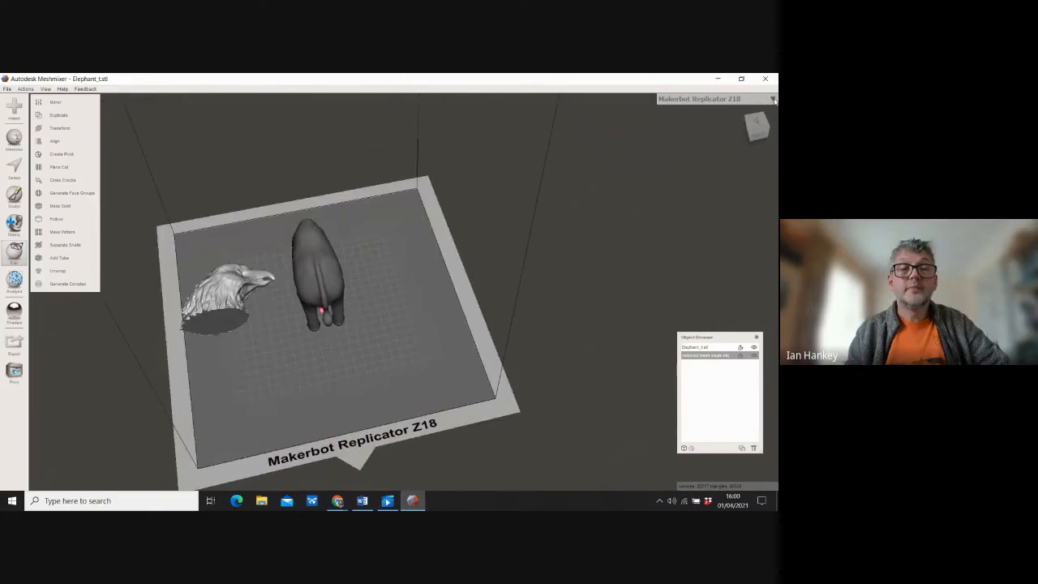
pyautogui.scroll(3, 179, 331)
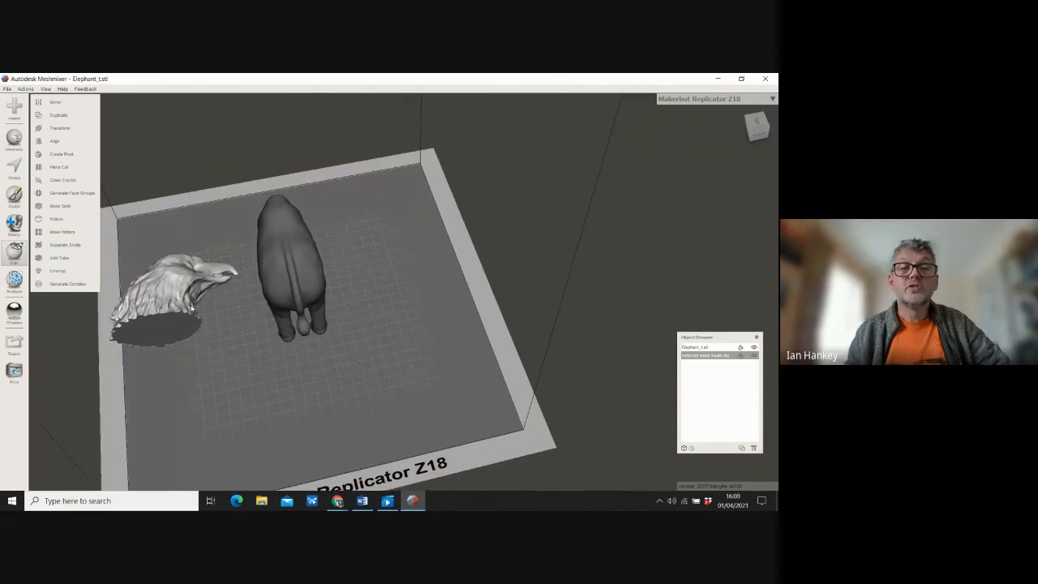
pyautogui.moveTo(180, 331); pyautogui.dragTo(414, 285, button='middle')
pyautogui.scroll(4, 414, 285)
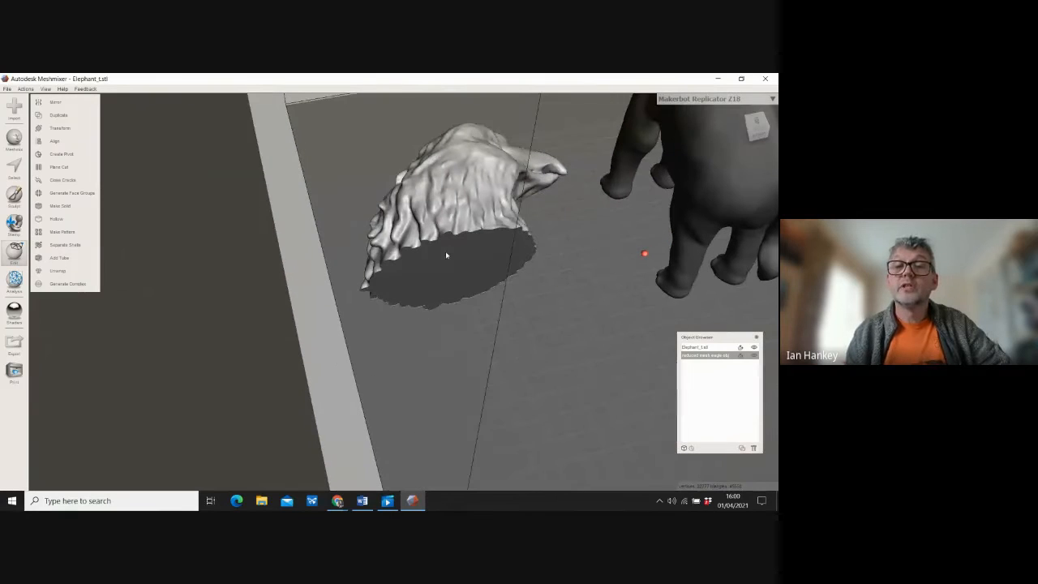
pyautogui.click(756, 120)
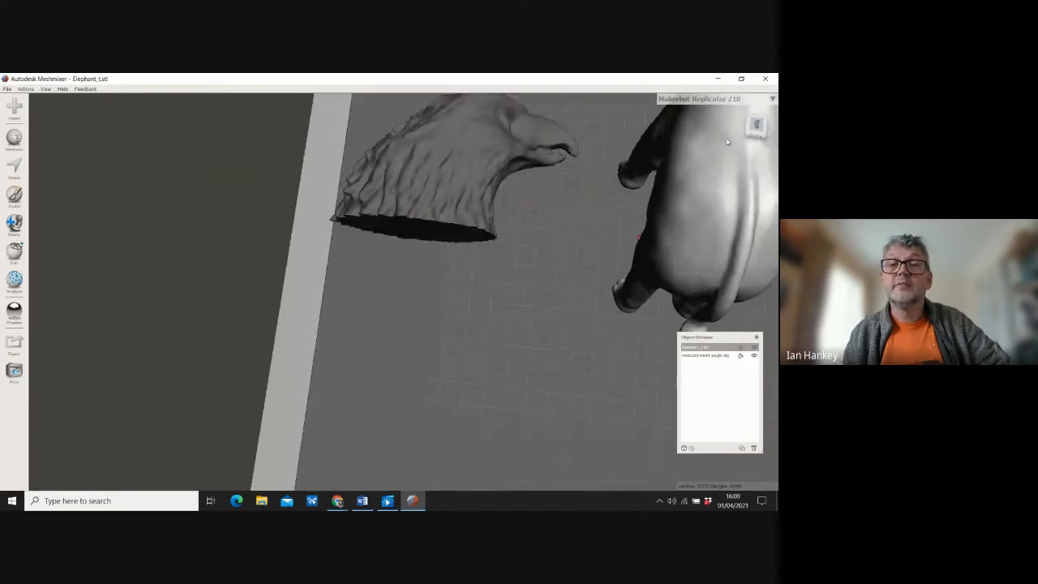
pyautogui.moveTo(726, 153); pyautogui.dragTo(745, 127)
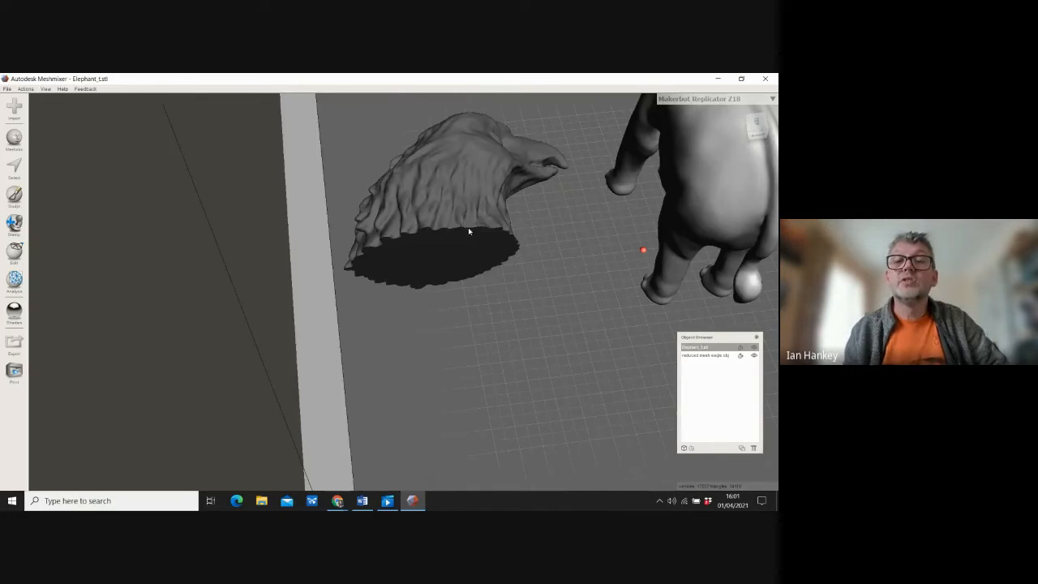
pyautogui.scroll(4, 470, 232)
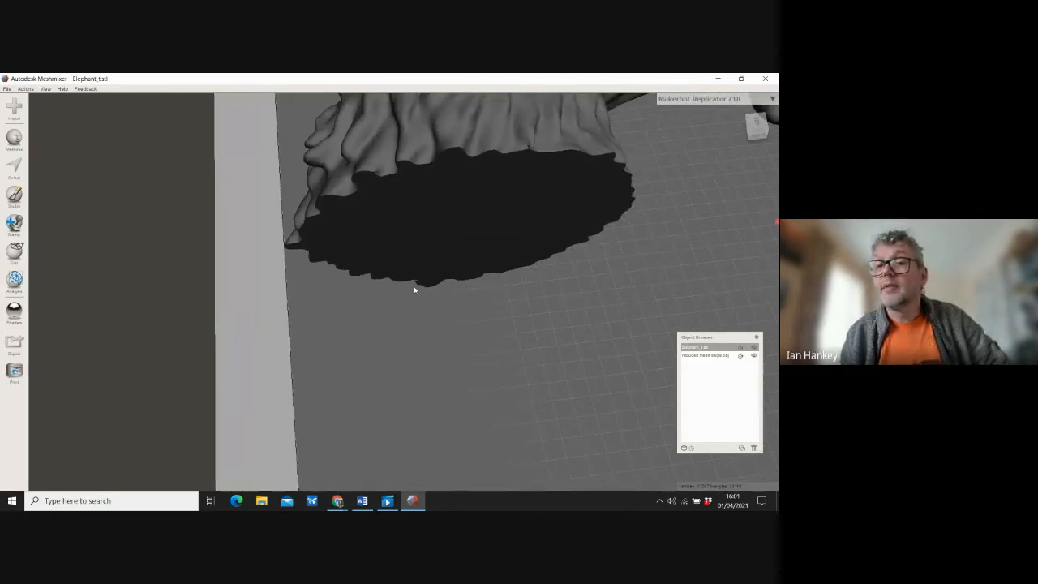
# Step: Make the eagle mesh the active object instead of the elephant
pyautogui.scroll(-6, 463, 292)
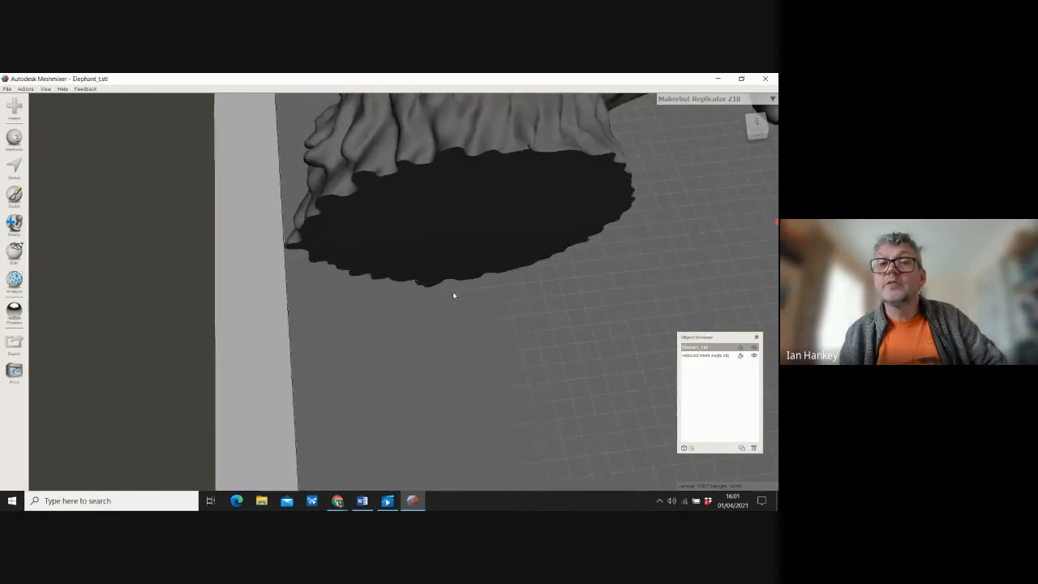
pyautogui.click(694, 357)
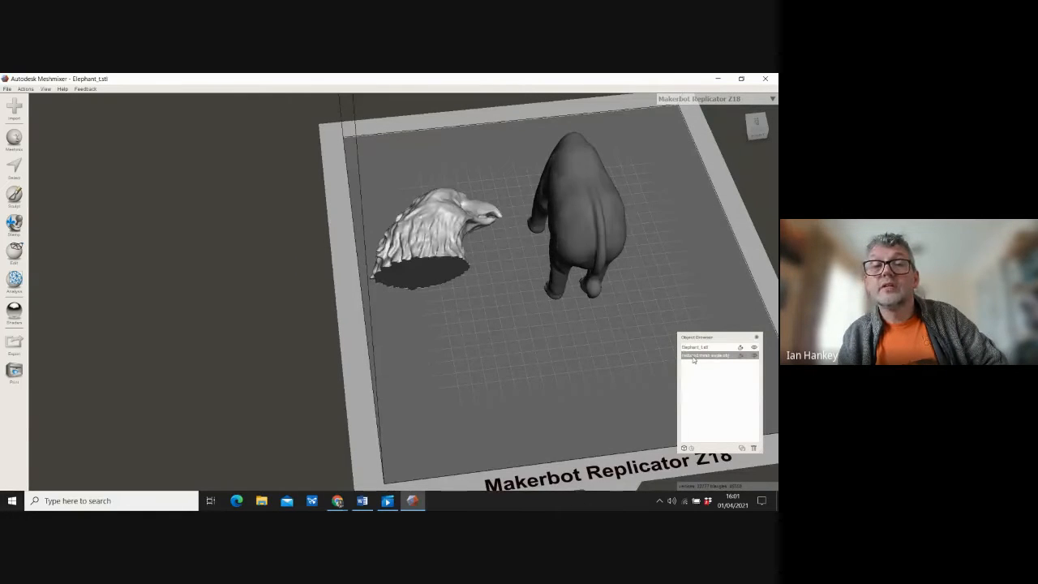
pyautogui.scroll(2, 435, 253)
pyautogui.scroll(3, 577, 201)
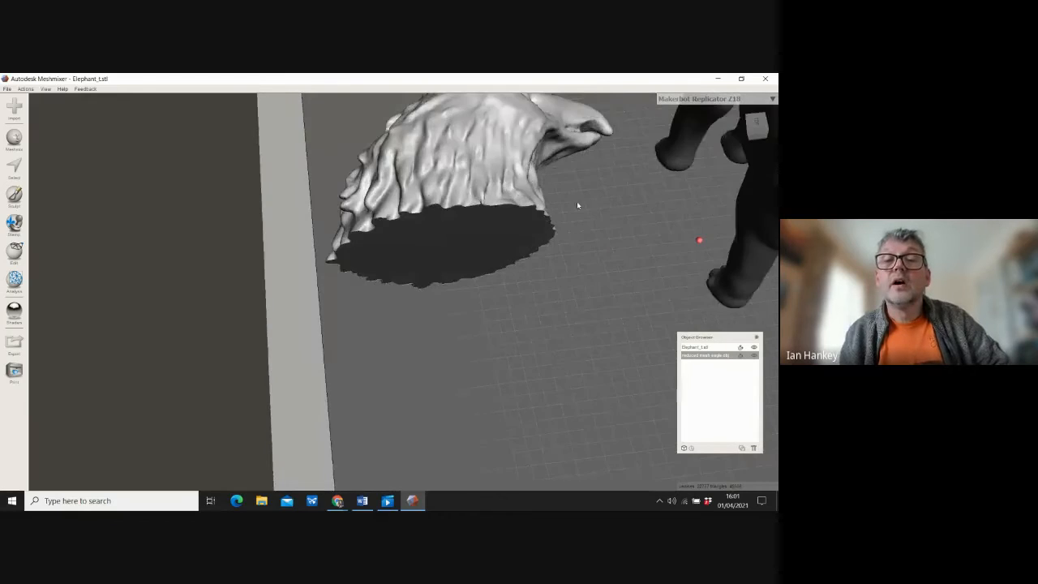
pyautogui.moveTo(575, 202); pyautogui.dragTo(531, 197, button='right')
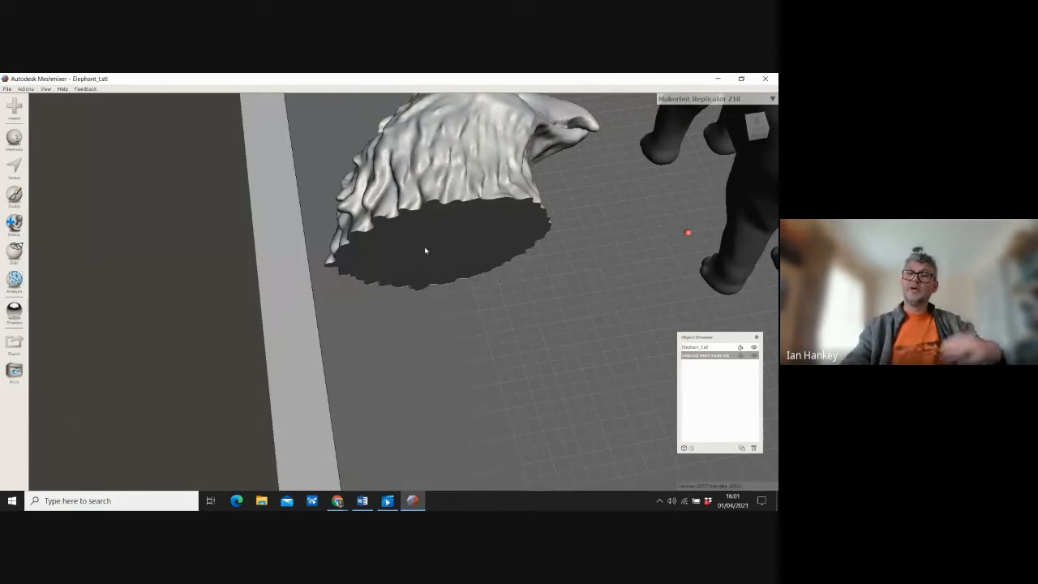
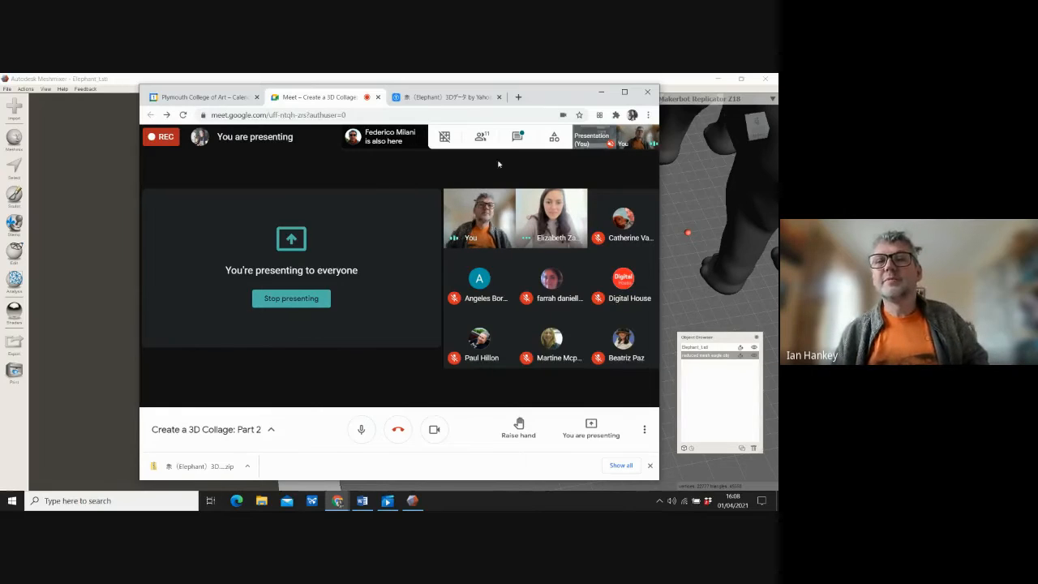
pyautogui.click(601, 95)
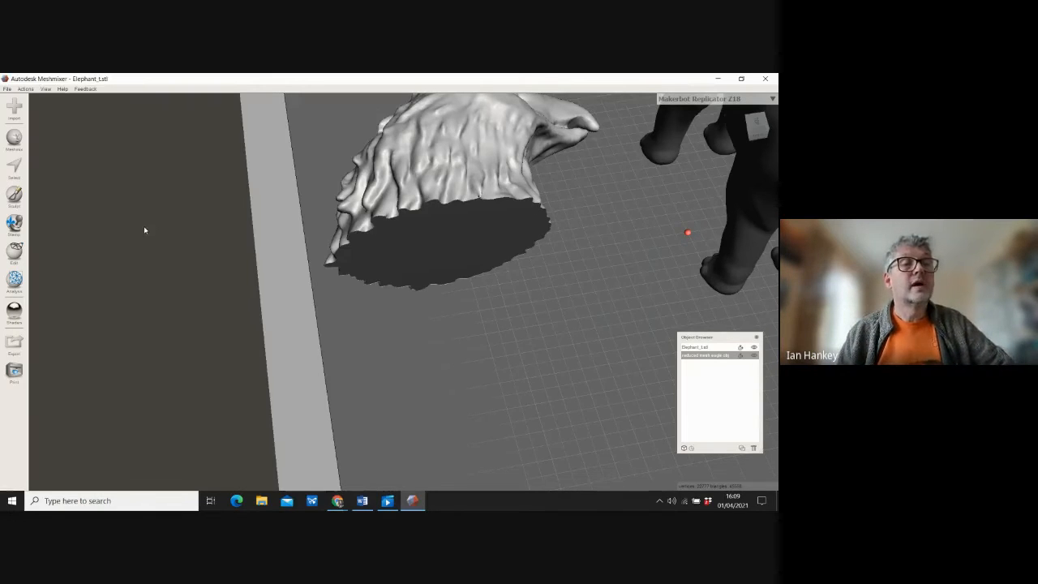
# Step: Smooth the near edge of the cut face at the eagle's neck with the RobustSmooth sculpting brush
pyautogui.click(14, 253)
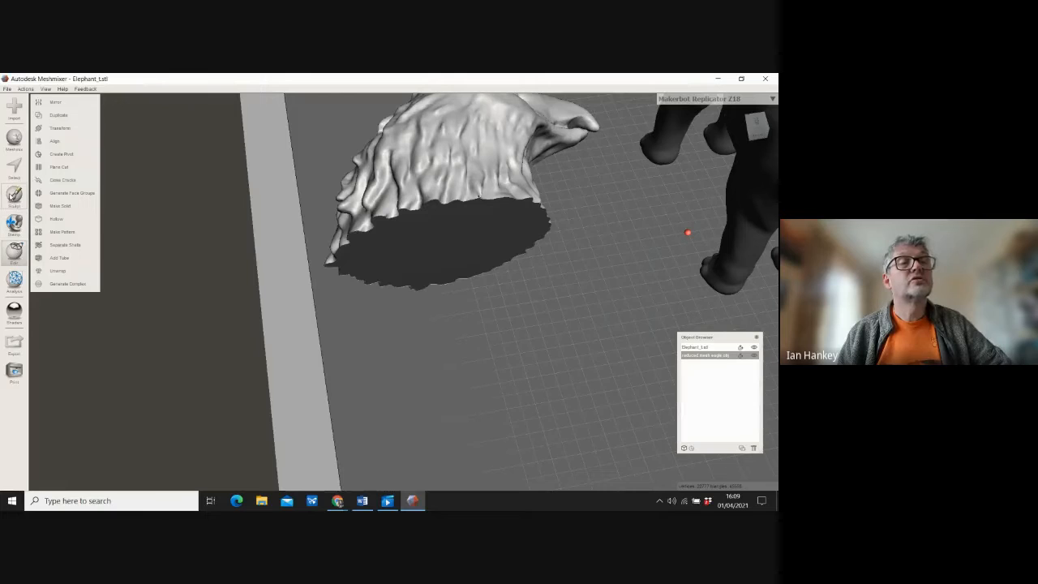
pyautogui.click(14, 195)
pyautogui.click(50, 120)
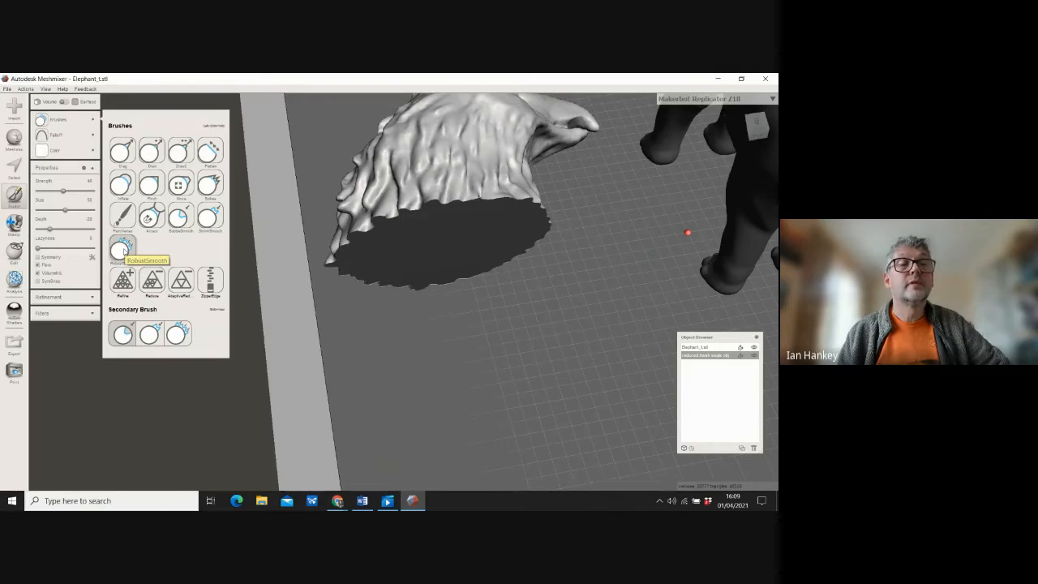
pyautogui.click(122, 250)
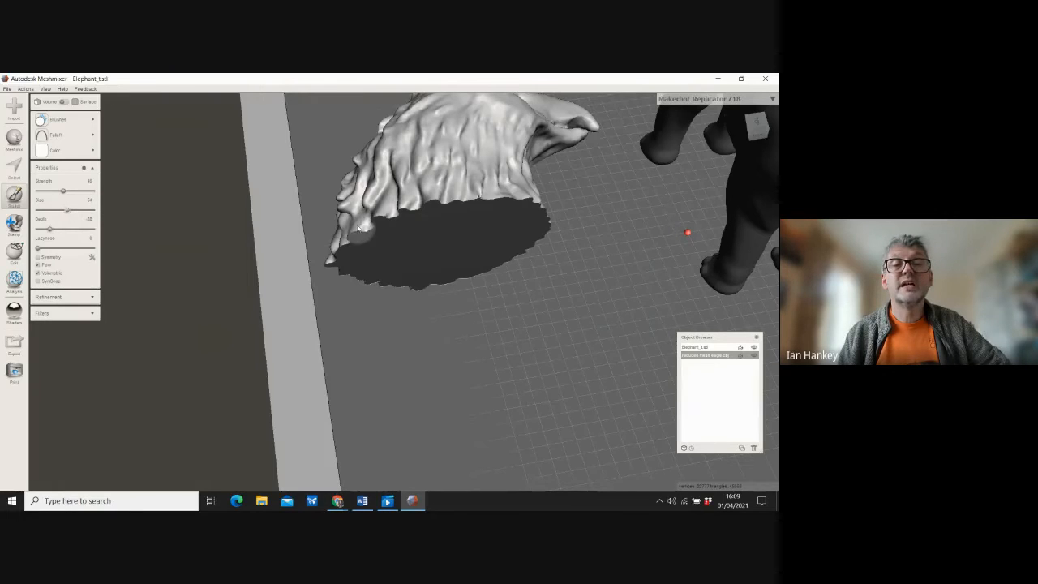
pyautogui.moveTo(359, 229)
pyautogui.mouseDown()
pyautogui.moveTo(442, 199)
pyautogui.moveTo(536, 197)
pyautogui.moveTo(412, 207)
pyautogui.moveTo(378, 215)
pyautogui.moveTo(350, 239)
pyautogui.moveTo(398, 218)
pyautogui.moveTo(544, 210)
pyautogui.mouseUp()
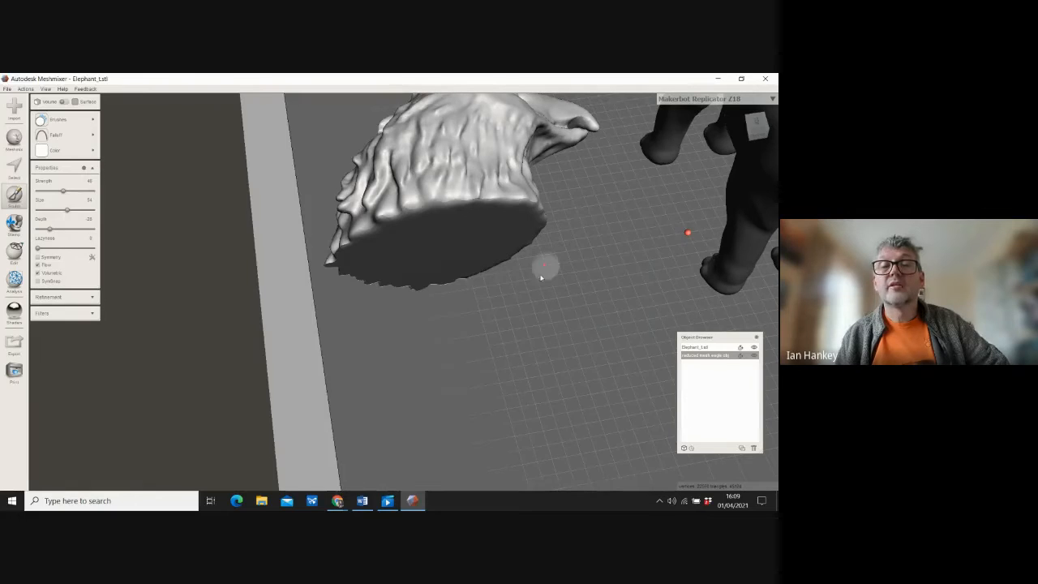
# Step: Smooth the remaining jagged parts around the rim of the eagle's neck cut with the same brush
pyautogui.moveTo(544, 267); pyautogui.dragTo(471, 186, button='right')
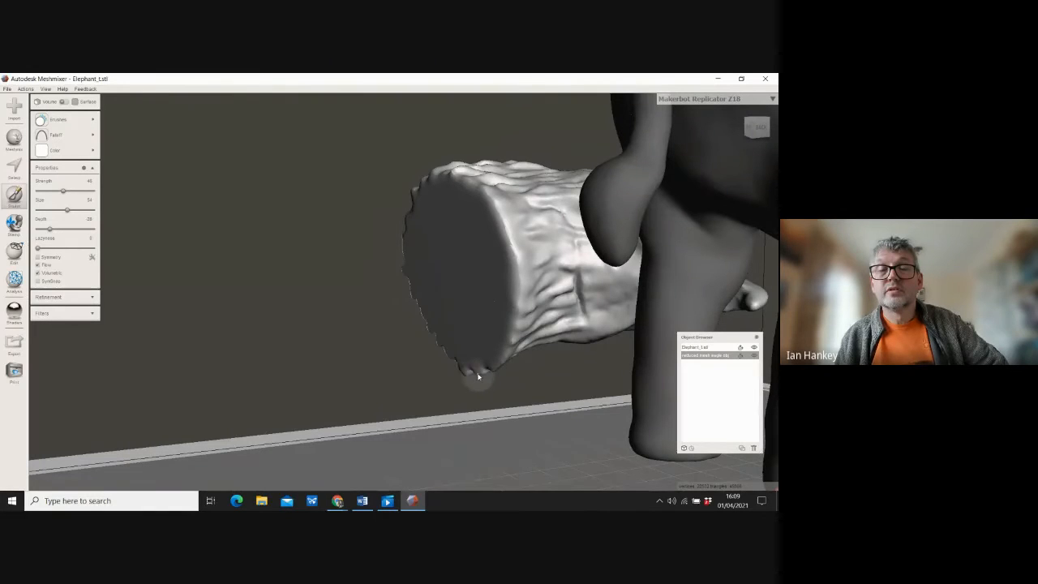
pyautogui.moveTo(476, 355)
pyautogui.mouseDown(button='right')
pyautogui.moveTo(481, 323)
pyautogui.moveTo(481, 345)
pyautogui.moveTo(467, 355)
pyautogui.mouseUp(button='right')
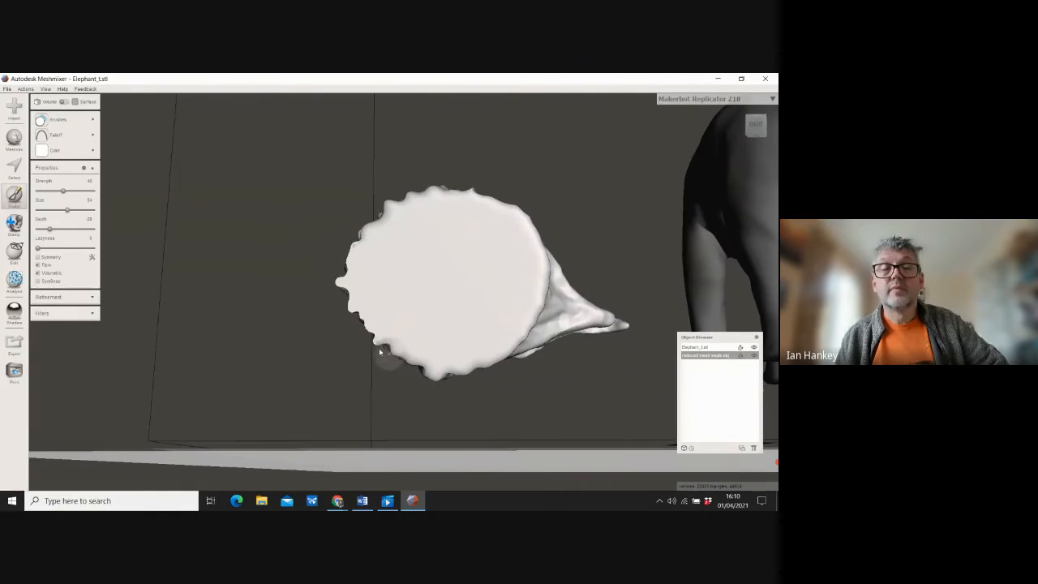
pyautogui.moveTo(354, 319)
pyautogui.mouseDown()
pyautogui.moveTo(341, 272)
pyautogui.moveTo(392, 201)
pyautogui.mouseUp()
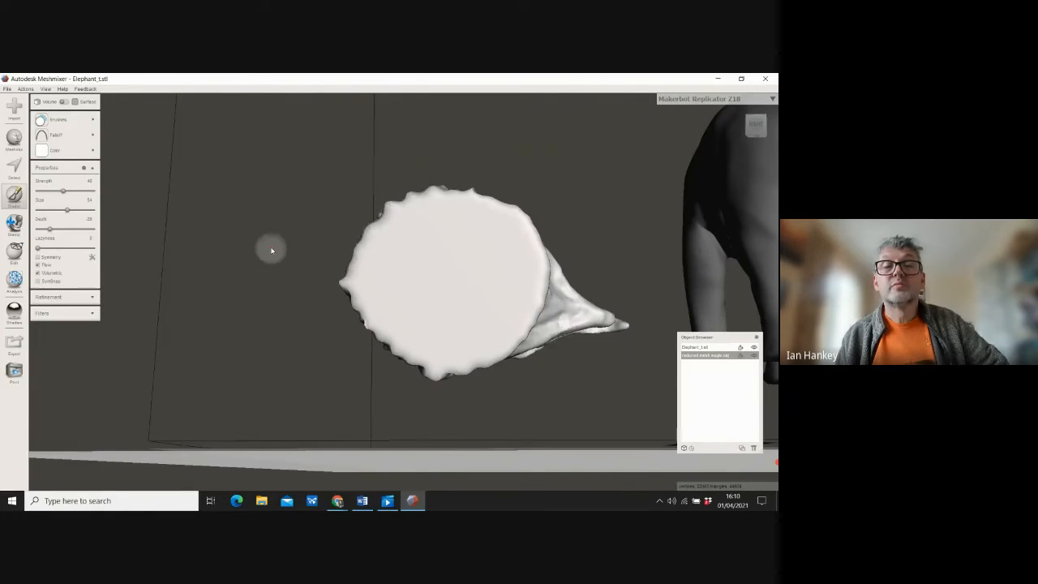
pyautogui.moveTo(271, 249)
pyautogui.mouseDown(button='right')
pyautogui.moveTo(369, 246)
pyautogui.moveTo(371, 226)
pyautogui.mouseUp(button='right')
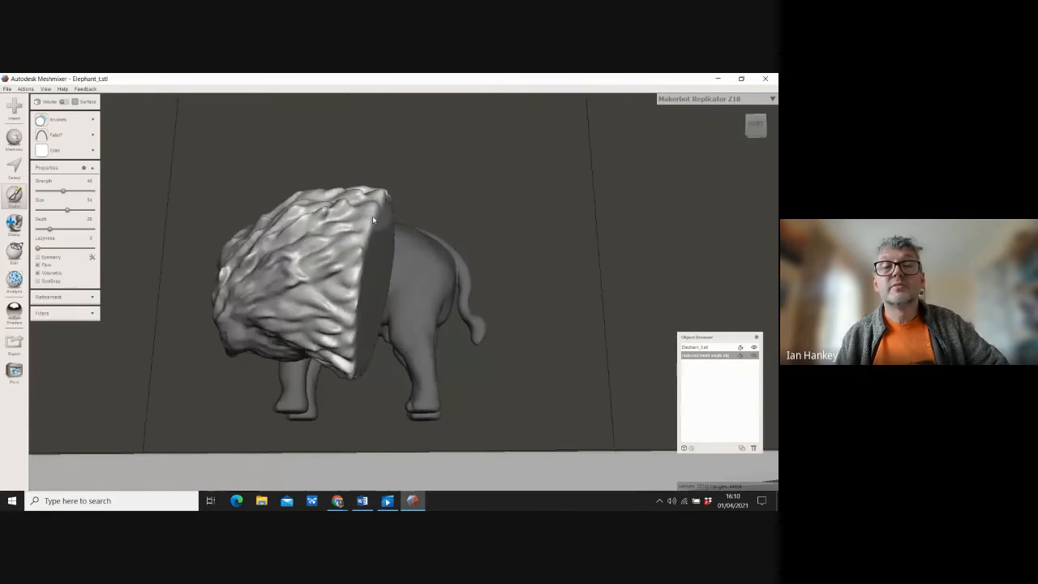
pyautogui.moveTo(358, 284); pyautogui.dragTo(353, 366)
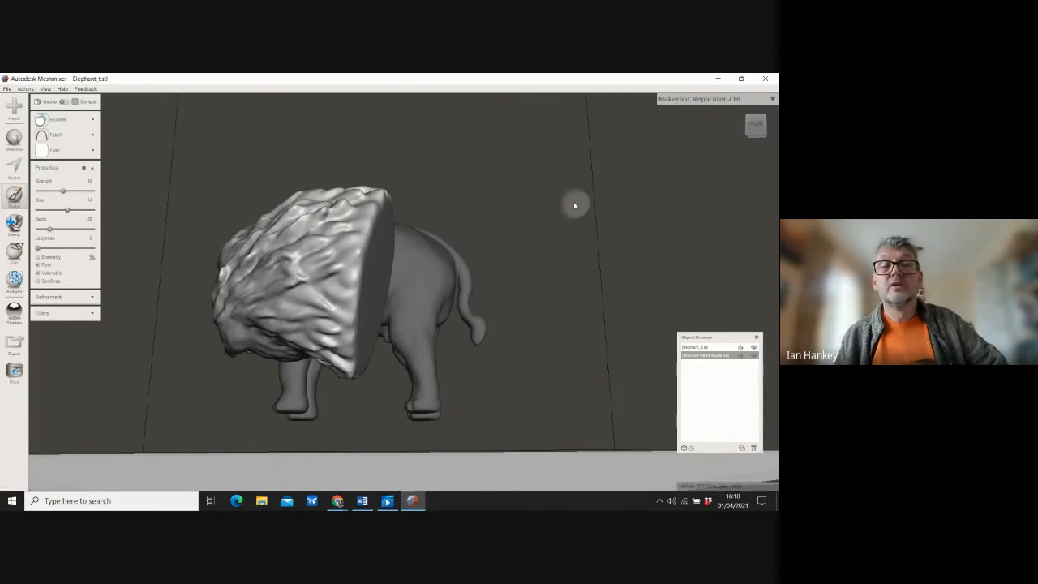
pyautogui.moveTo(574, 204); pyautogui.dragTo(382, 249, button='right')
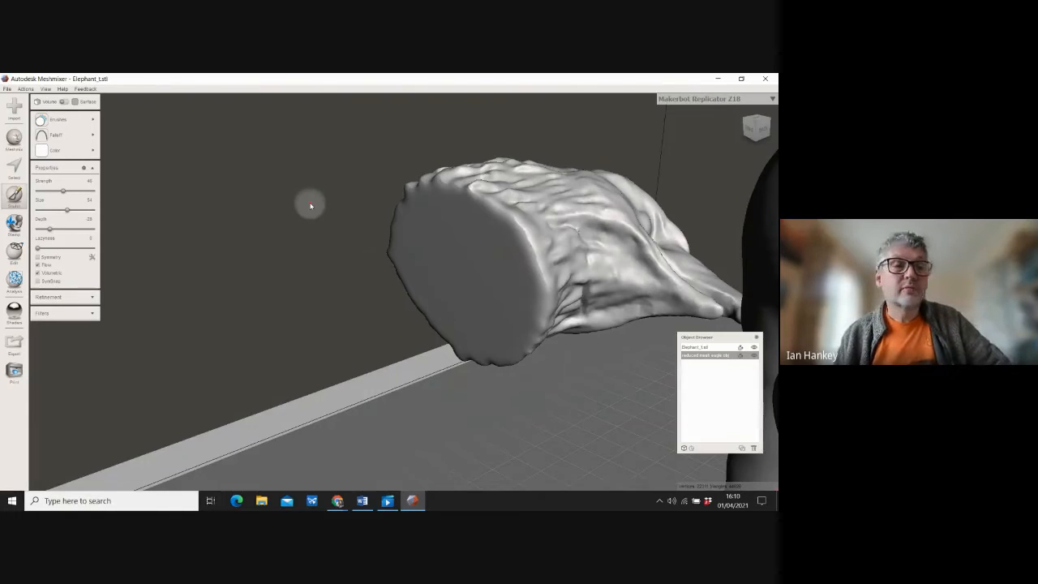
# Step: Transform the eagle head by rotating it about 90 degrees so the beak points down, and tilt it slightly forward
pyautogui.click(13, 252)
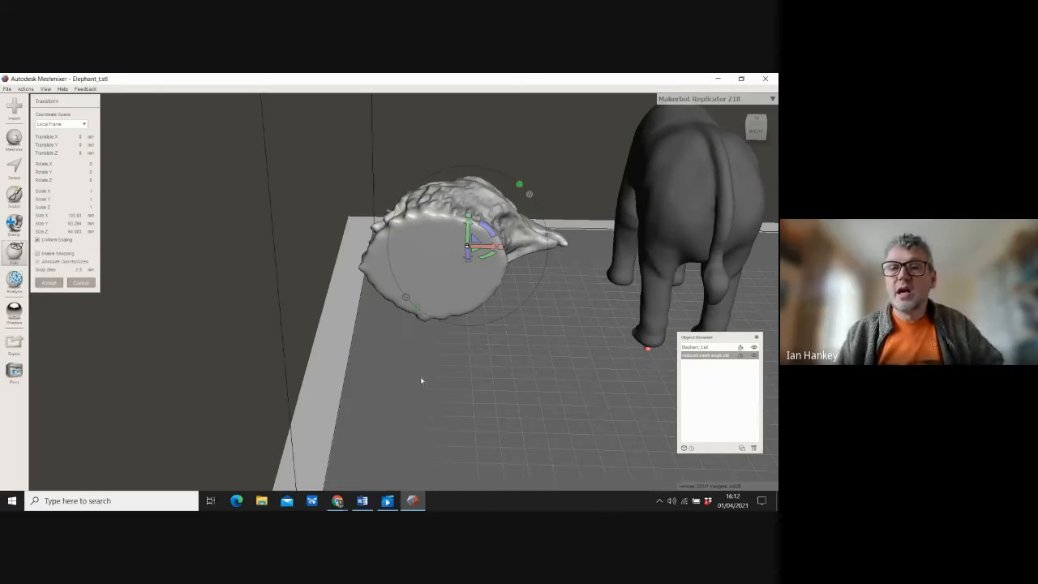
pyautogui.moveTo(347, 388); pyautogui.dragTo(624, 357, button='right')
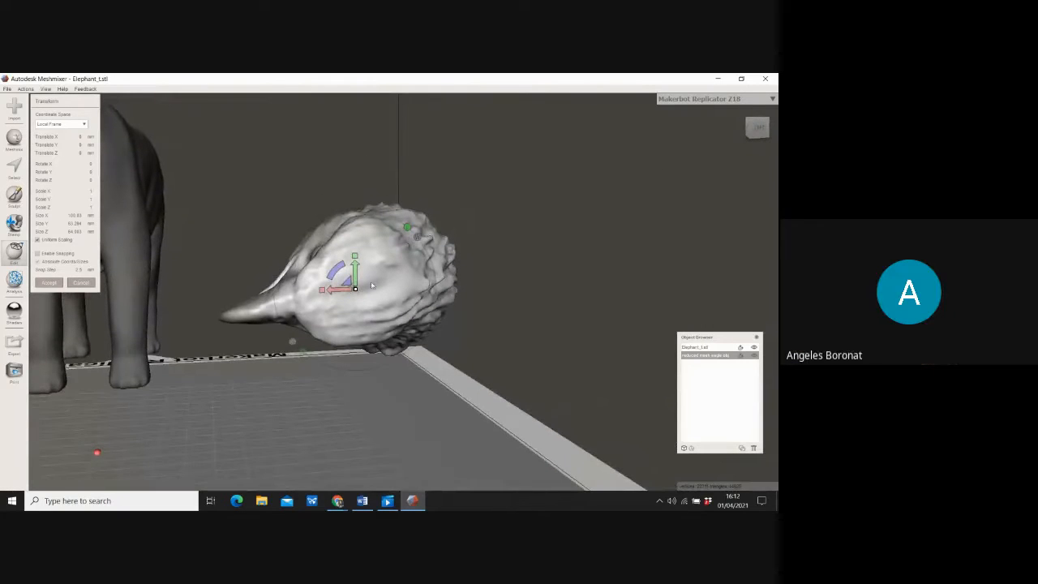
pyautogui.moveTo(338, 269); pyautogui.dragTo(345, 299)
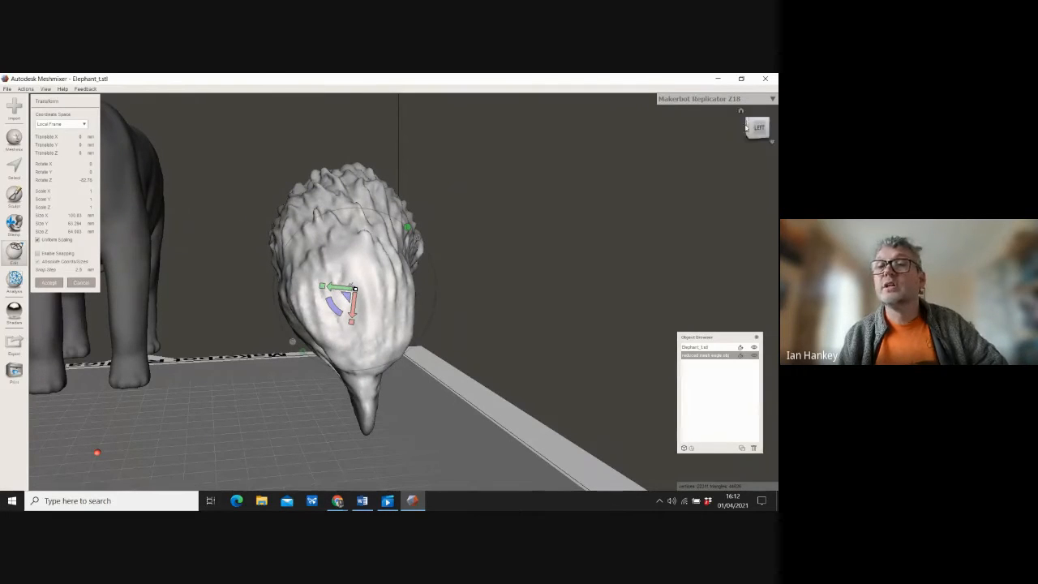
pyautogui.moveTo(472, 251); pyautogui.dragTo(495, 253, button='right')
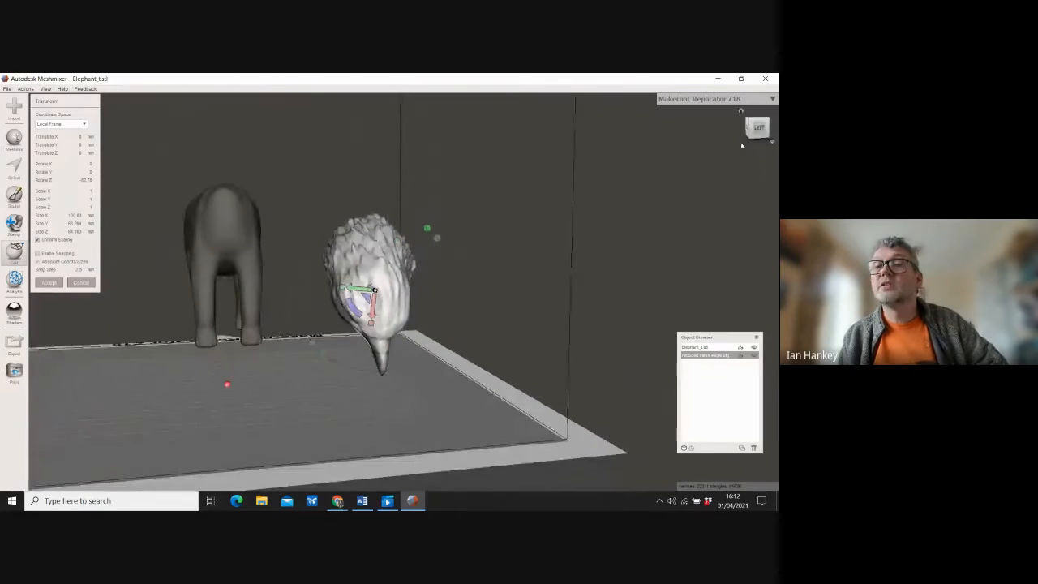
pyautogui.moveTo(759, 127); pyautogui.dragTo(655, 127)
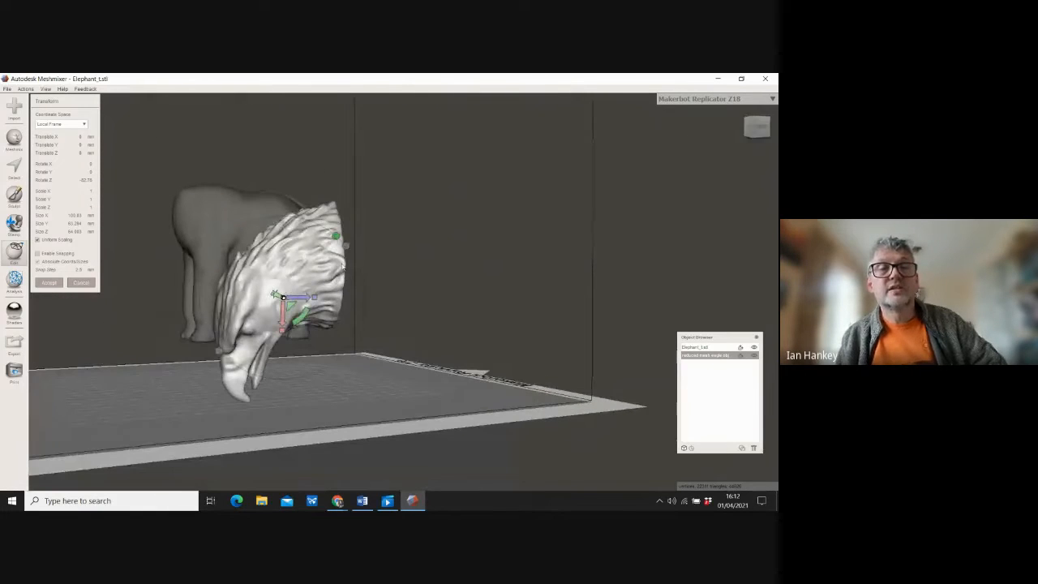
pyautogui.moveTo(304, 318)
pyautogui.mouseDown()
pyautogui.moveTo(313, 356)
pyautogui.moveTo(278, 363)
pyautogui.moveTo(341, 340)
pyautogui.moveTo(315, 358)
pyautogui.moveTo(340, 342)
pyautogui.moveTo(332, 351)
pyautogui.moveTo(287, 320)
pyautogui.mouseUp()
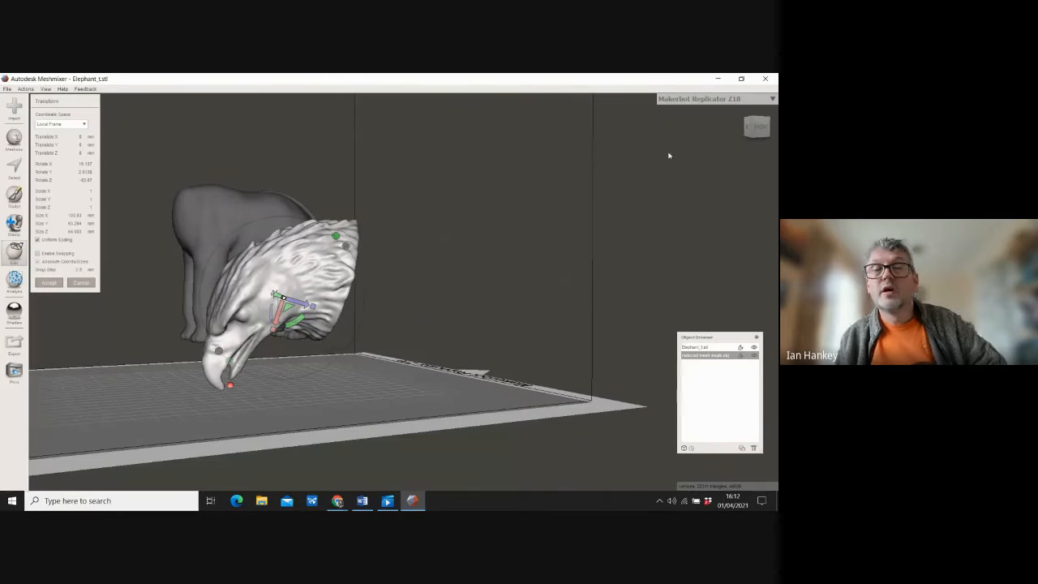
# Step: Move the eagle head across the build plate to the front of the headless elephant's body
pyautogui.scroll(-4, 448, 252)
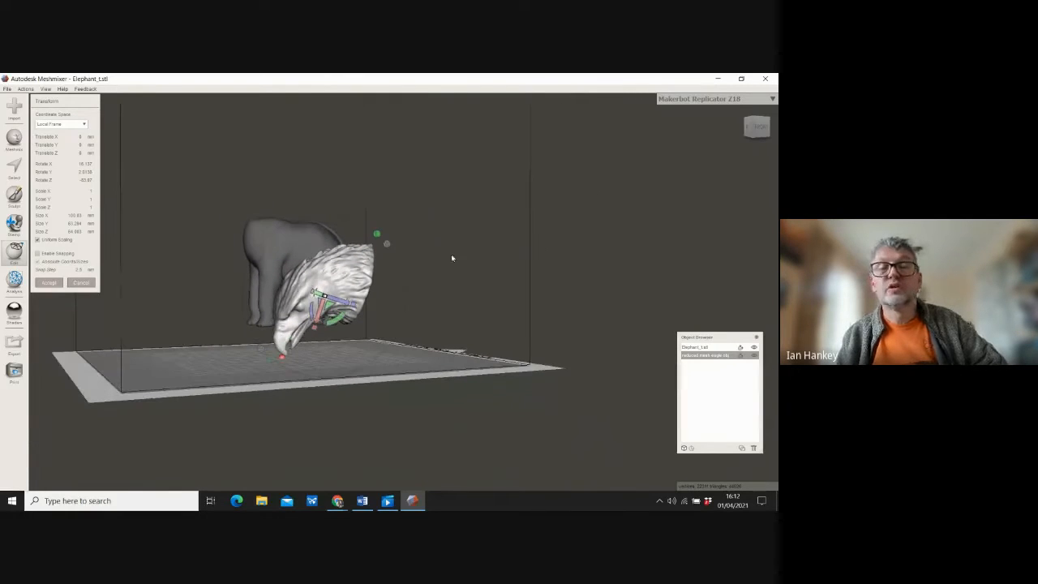
pyautogui.moveTo(760, 131); pyautogui.dragTo(760, 176)
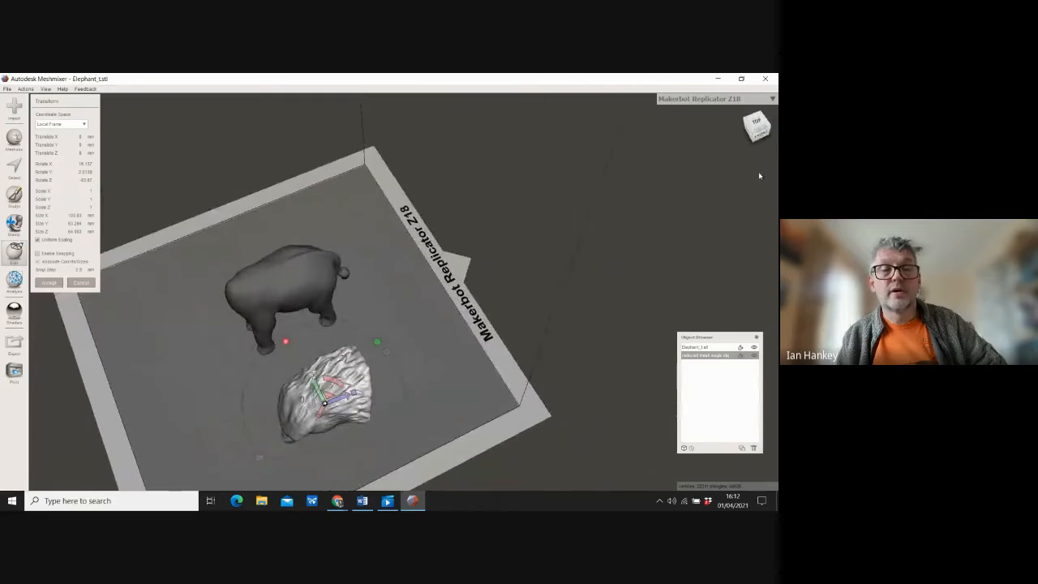
pyautogui.moveTo(324, 404); pyautogui.dragTo(218, 319)
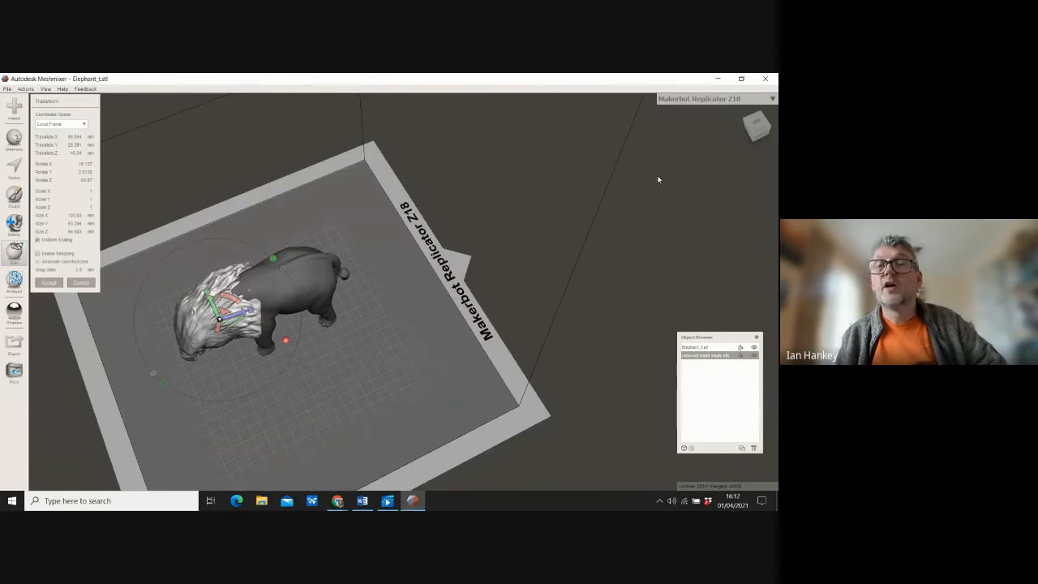
pyautogui.moveTo(757, 124); pyautogui.dragTo(726, 92)
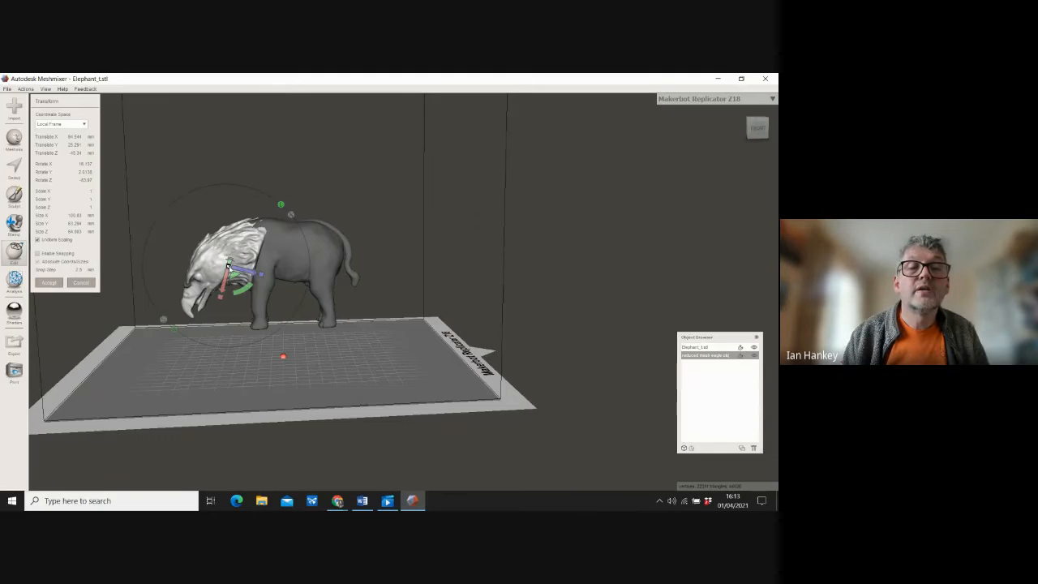
# Step: Reposition the eagle head at the elephant's neck height and scale it down uniformly to about 0.64
pyautogui.moveTo(228, 266)
pyautogui.mouseDown()
pyautogui.moveTo(280, 308)
pyautogui.moveTo(202, 318)
pyautogui.moveTo(281, 204)
pyautogui.moveTo(211, 300)
pyautogui.moveTo(225, 277)
pyautogui.mouseUp()
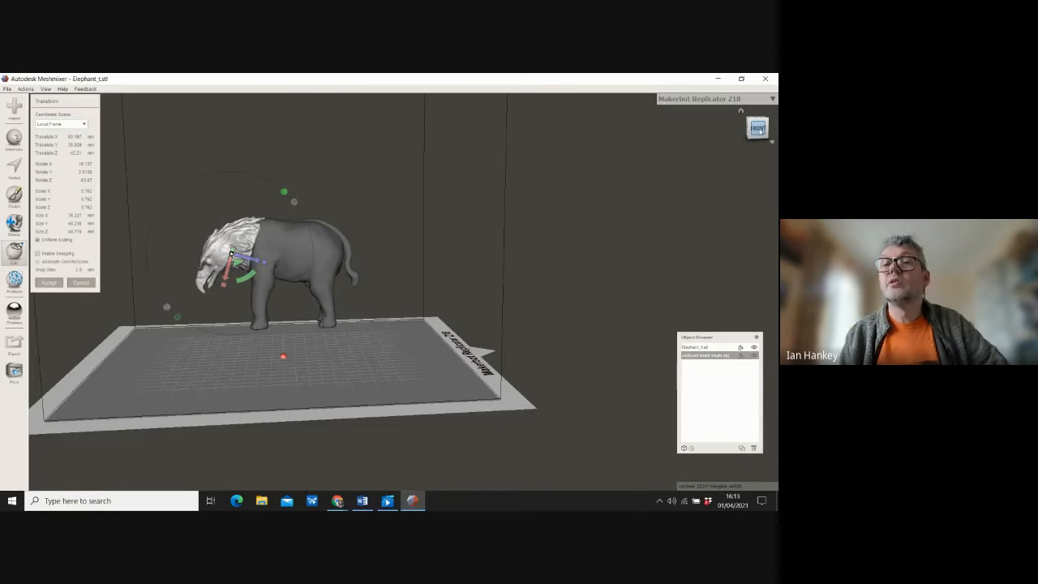
pyautogui.moveTo(758, 130); pyautogui.dragTo(544, 125)
pyautogui.moveTo(280, 296); pyautogui.dragTo(330, 261, button='right')
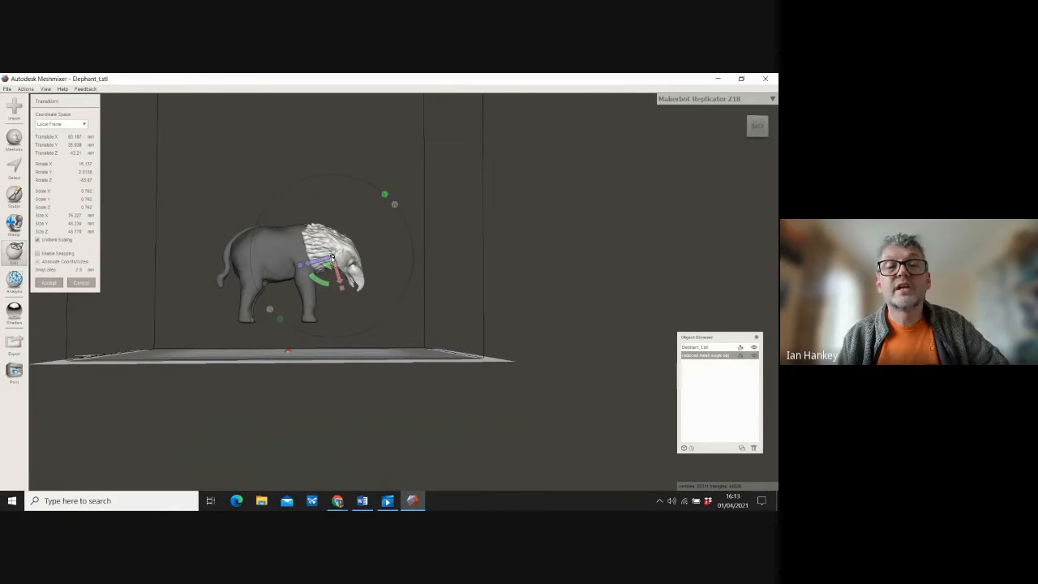
pyautogui.moveTo(331, 256); pyautogui.dragTo(365, 266)
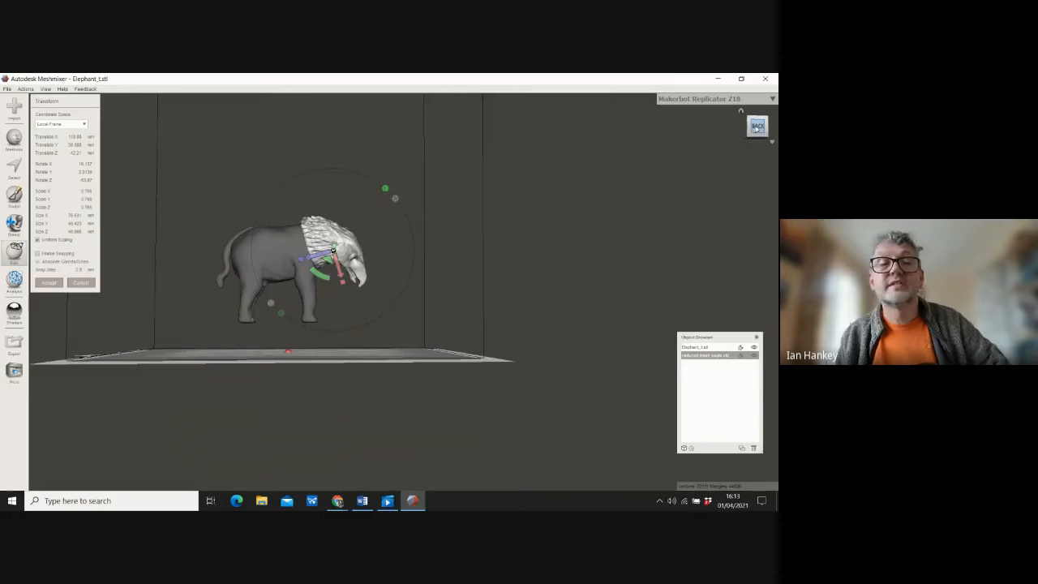
pyautogui.moveTo(757, 126); pyautogui.dragTo(717, 148)
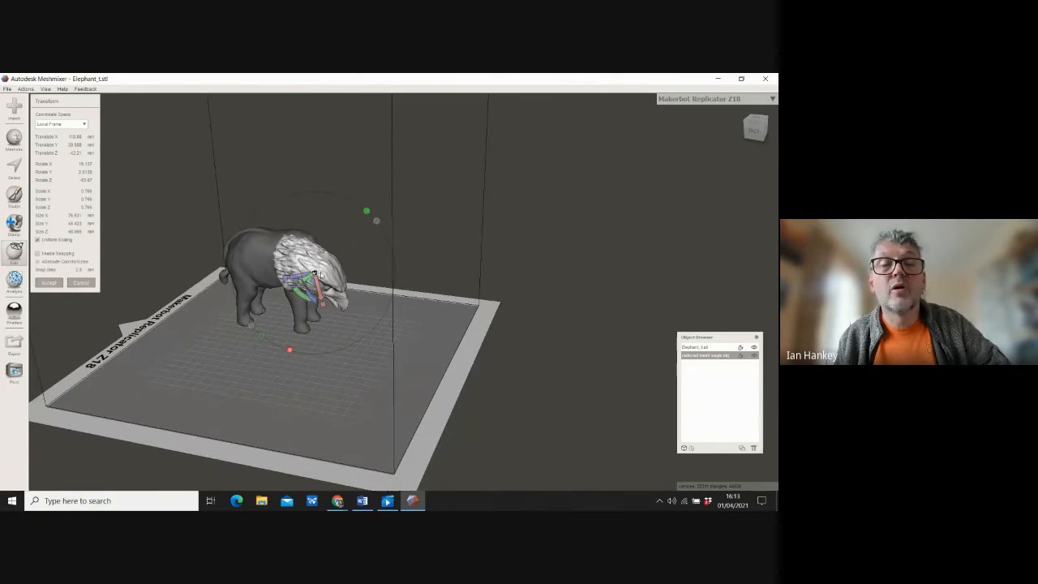
pyautogui.moveTo(315, 274); pyautogui.dragTo(356, 351)
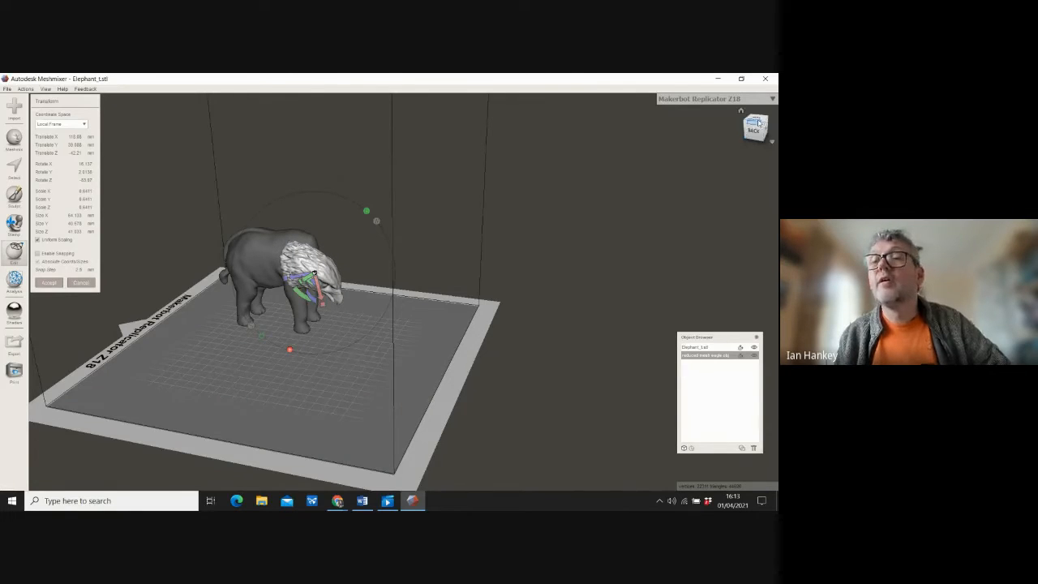
# Step: Slide the eagle head sideways into line with the elephant's neck and adjust its tilt to a Rotate X of about 5 degrees
pyautogui.moveTo(755, 130); pyautogui.dragTo(720, 189)
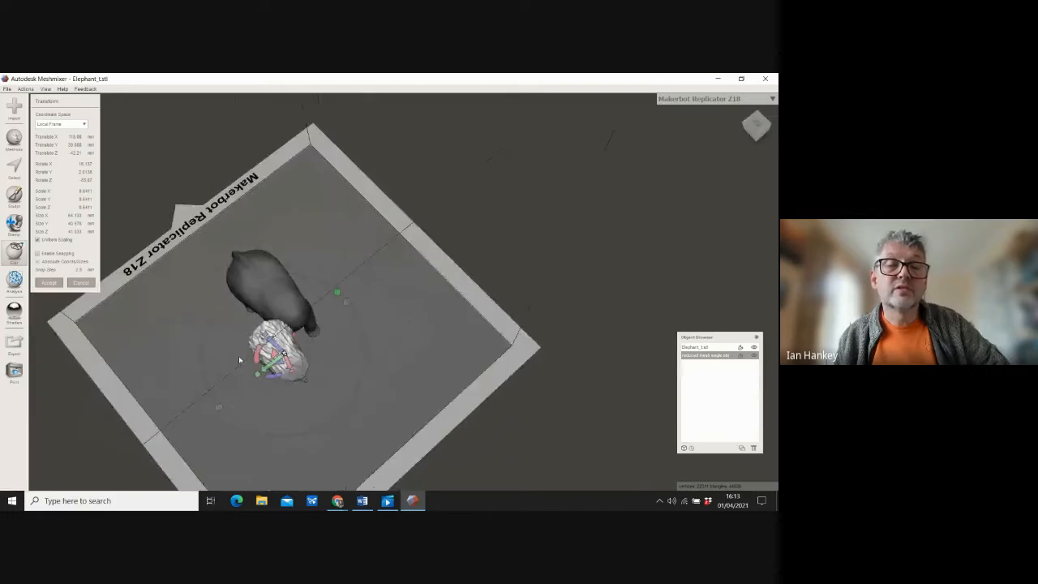
pyautogui.moveTo(269, 367); pyautogui.dragTo(297, 346)
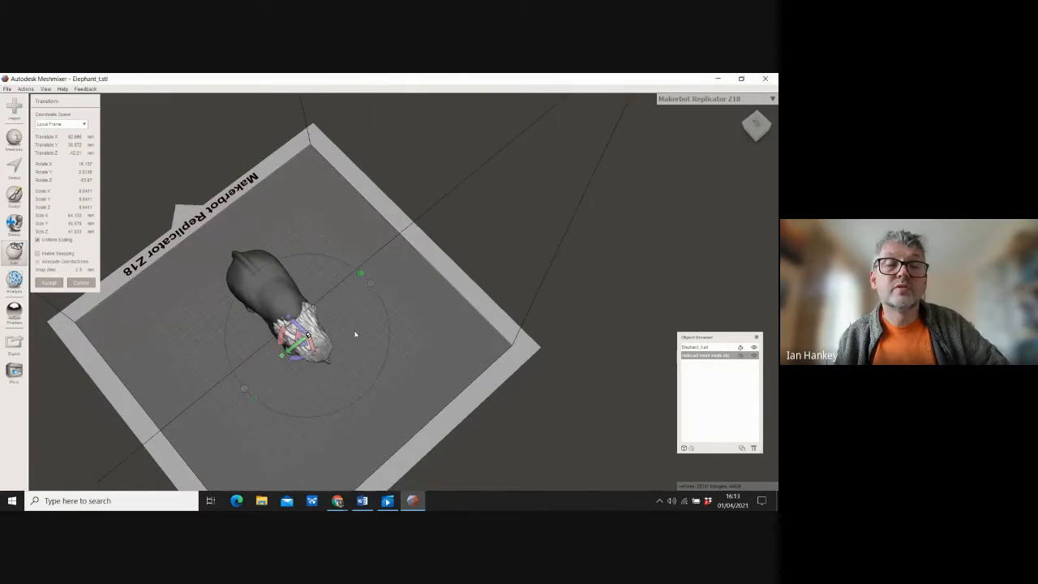
pyautogui.click(757, 123)
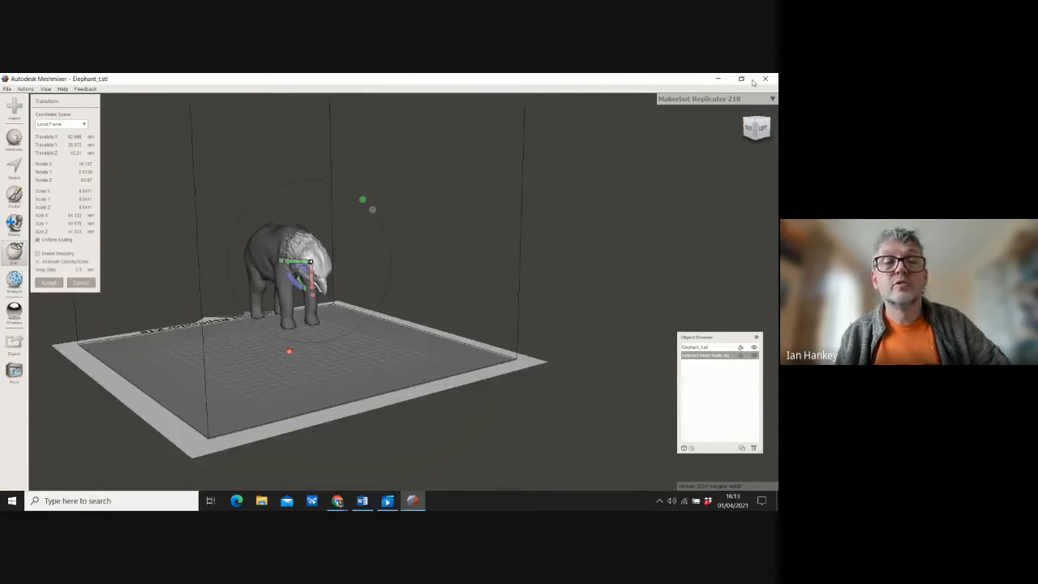
pyautogui.moveTo(312, 284); pyautogui.dragTo(307, 280)
pyautogui.click(752, 130)
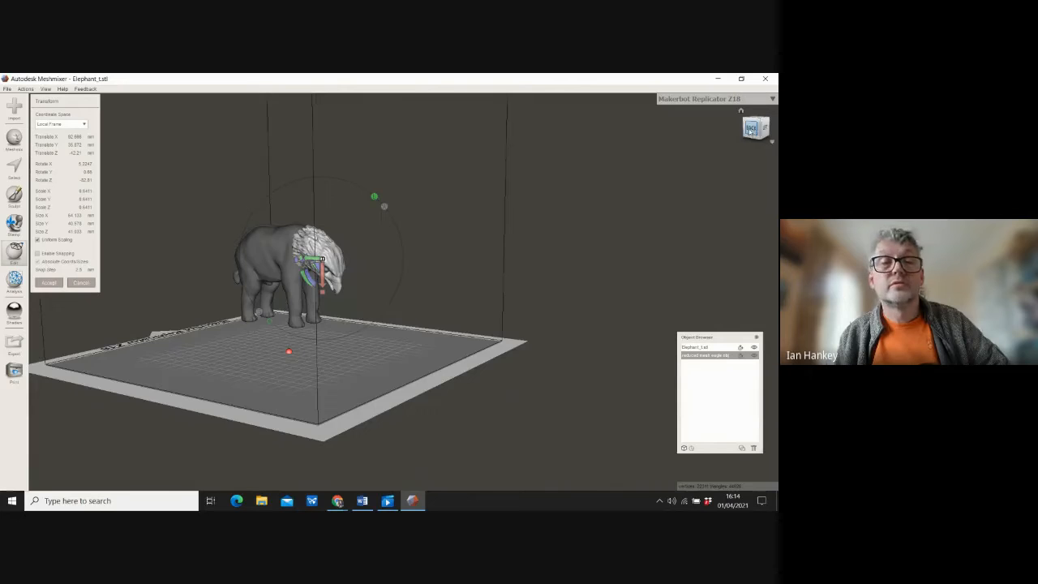
# Step: Scale the eagle head down uniformly to about 0.6 and raise it slightly to meet the elephant's back line
pyautogui.moveTo(555, 139); pyautogui.dragTo(510, 185)
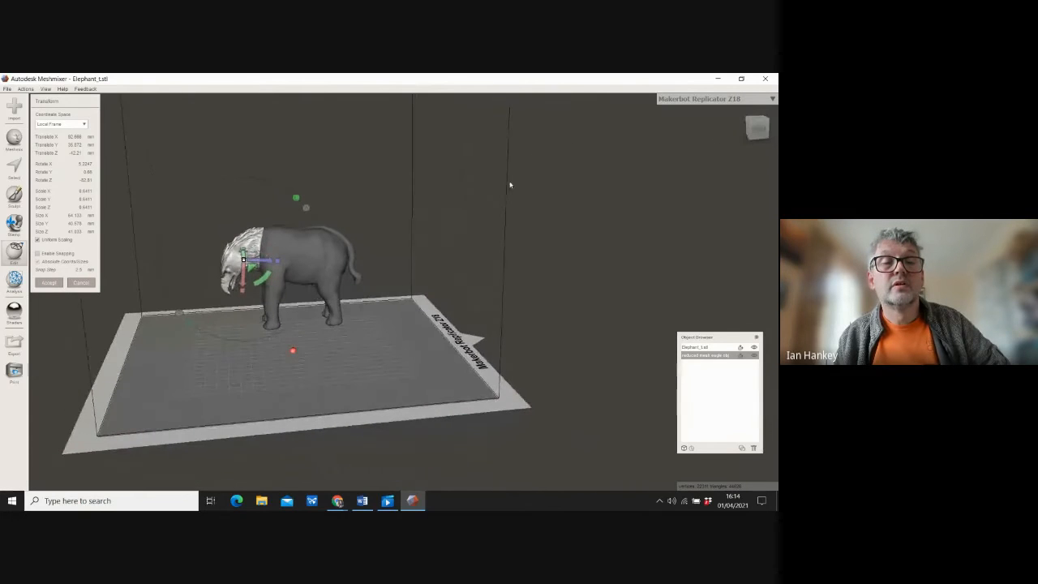
pyautogui.scroll(-2, 216, 248)
pyautogui.scroll(5, 217, 247)
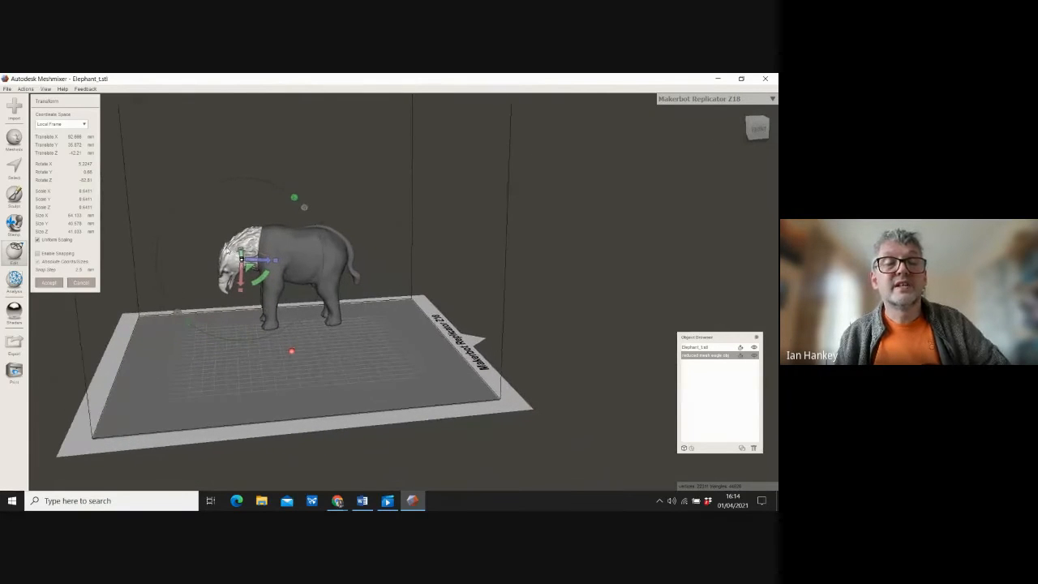
pyautogui.scroll(1, 192, 240)
pyautogui.moveTo(251, 242); pyautogui.dragTo(363, 282, button='middle')
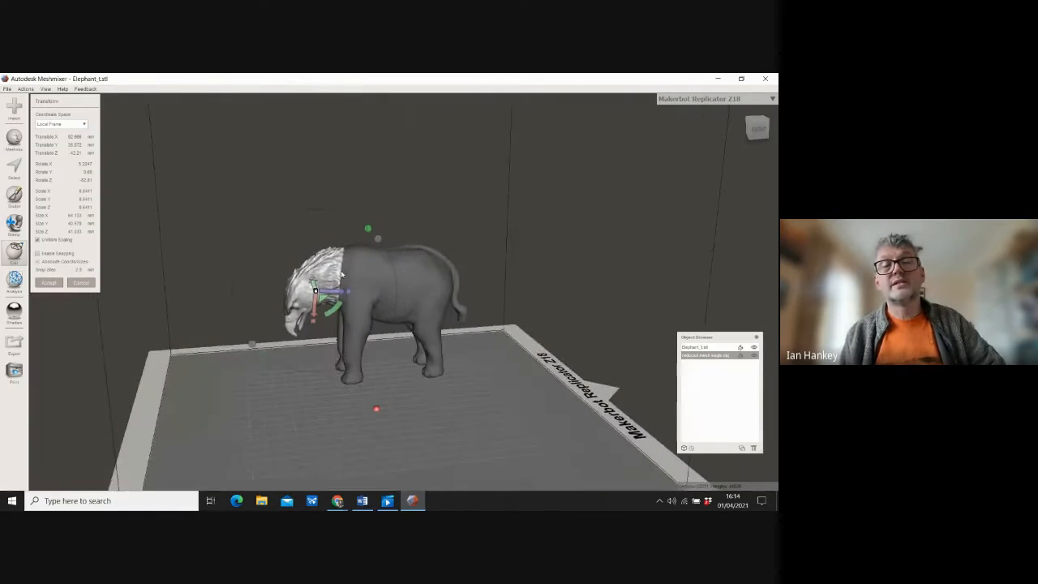
pyautogui.scroll(3, 340, 291)
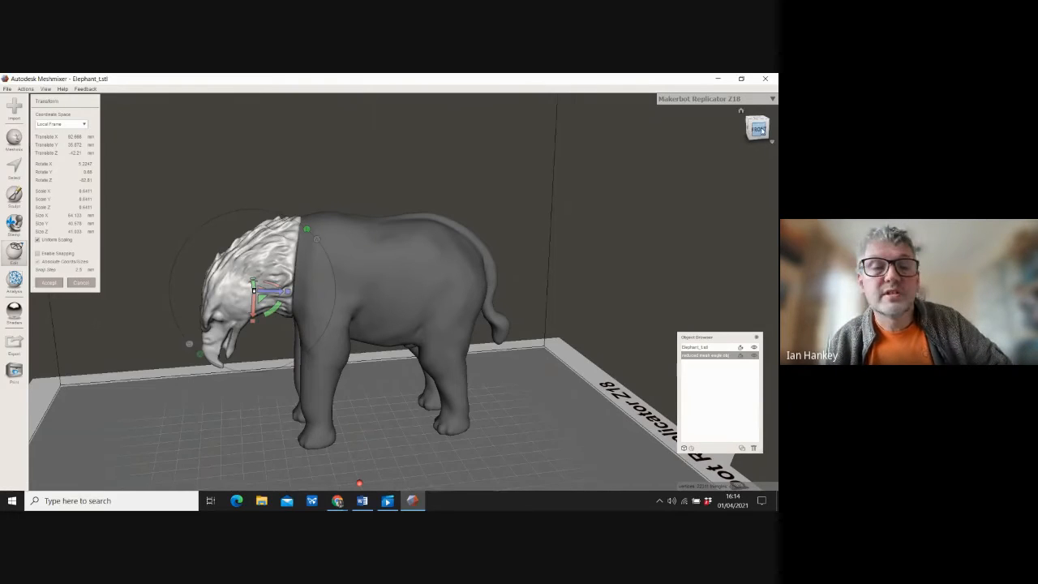
pyautogui.moveTo(762, 130); pyautogui.dragTo(522, 225)
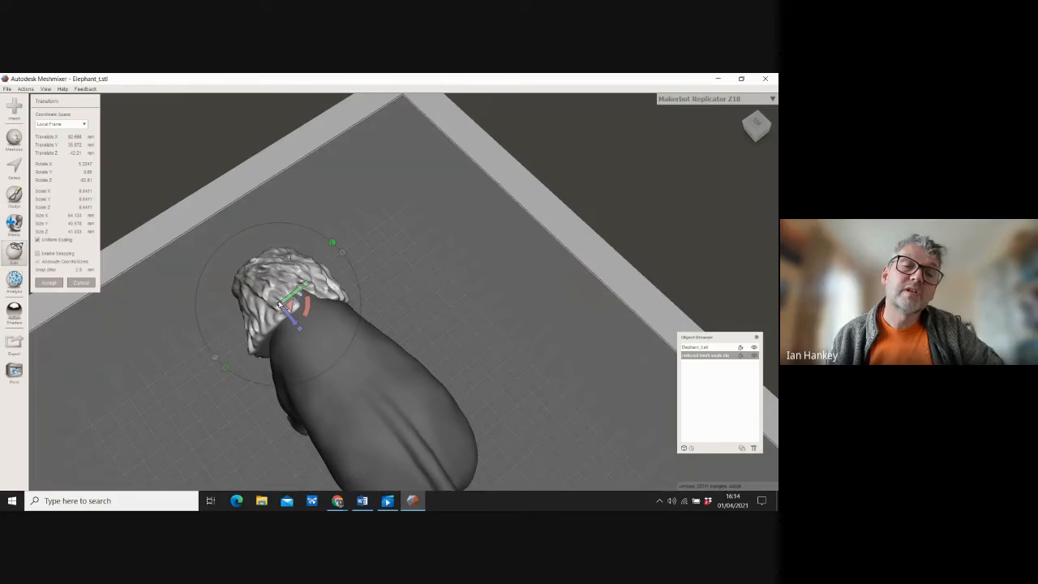
pyautogui.moveTo(279, 305)
pyautogui.mouseDown()
pyautogui.moveTo(279, 293)
pyautogui.moveTo(265, 336)
pyautogui.moveTo(271, 322)
pyautogui.mouseUp()
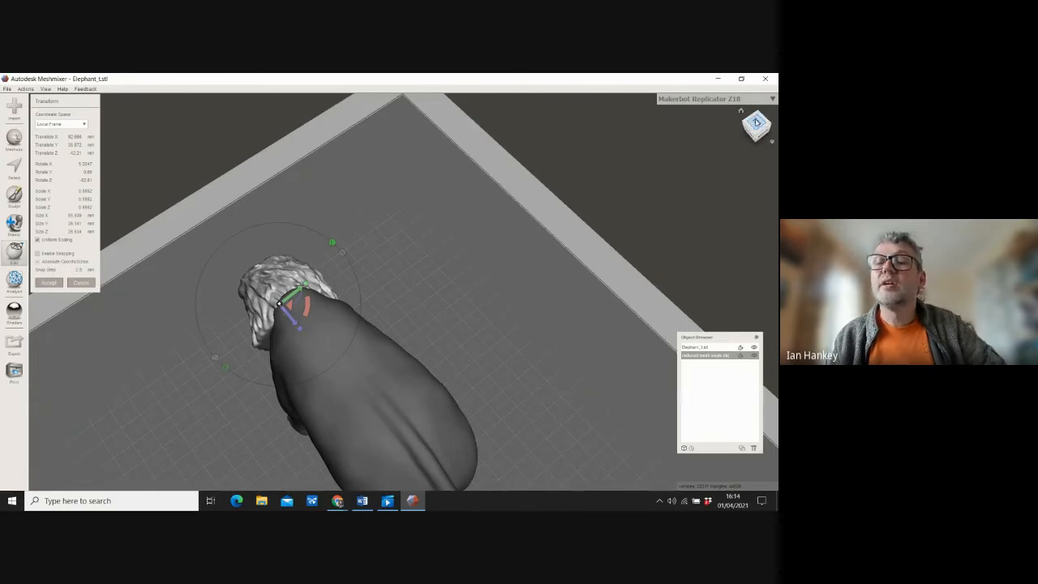
pyautogui.moveTo(756, 123); pyautogui.dragTo(745, 87)
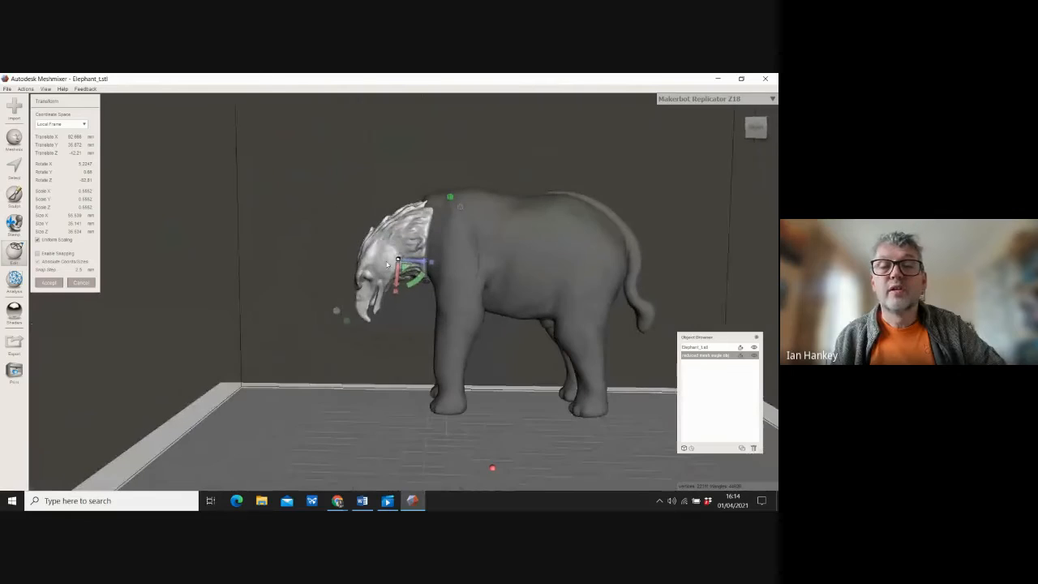
pyautogui.moveTo(397, 280); pyautogui.dragTo(396, 271)
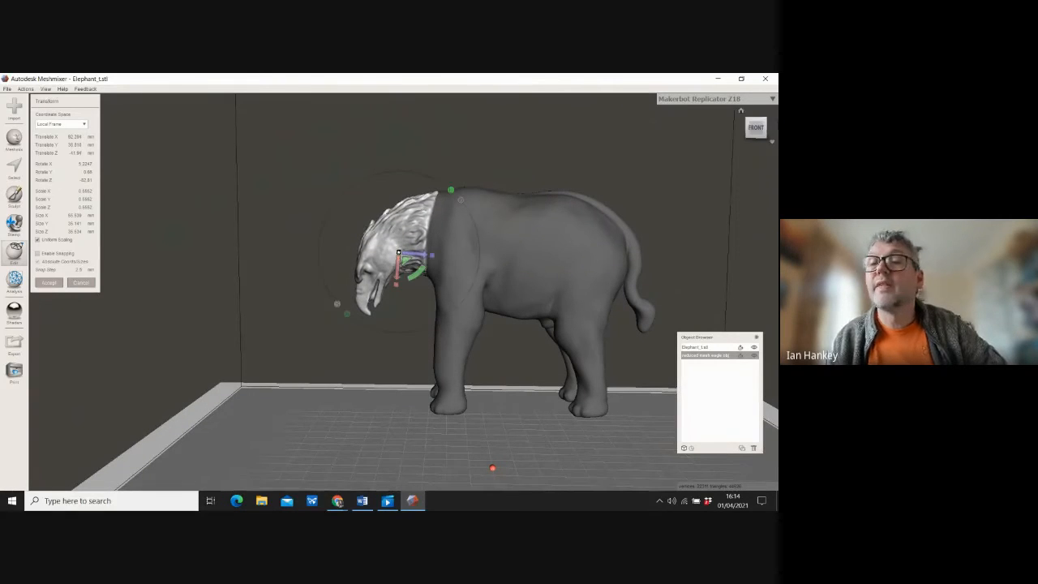
# Step: Shift the eagle head sideways to centre it on the elephant's neck, checking the alignment from behind
pyautogui.moveTo(754, 131); pyautogui.dragTo(300, 183)
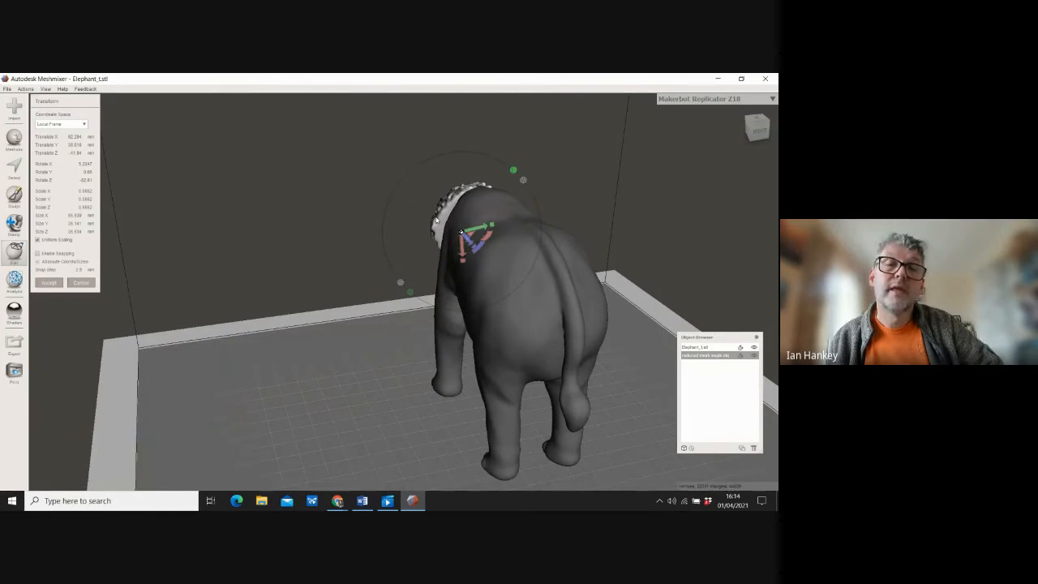
pyautogui.scroll(3, 484, 174)
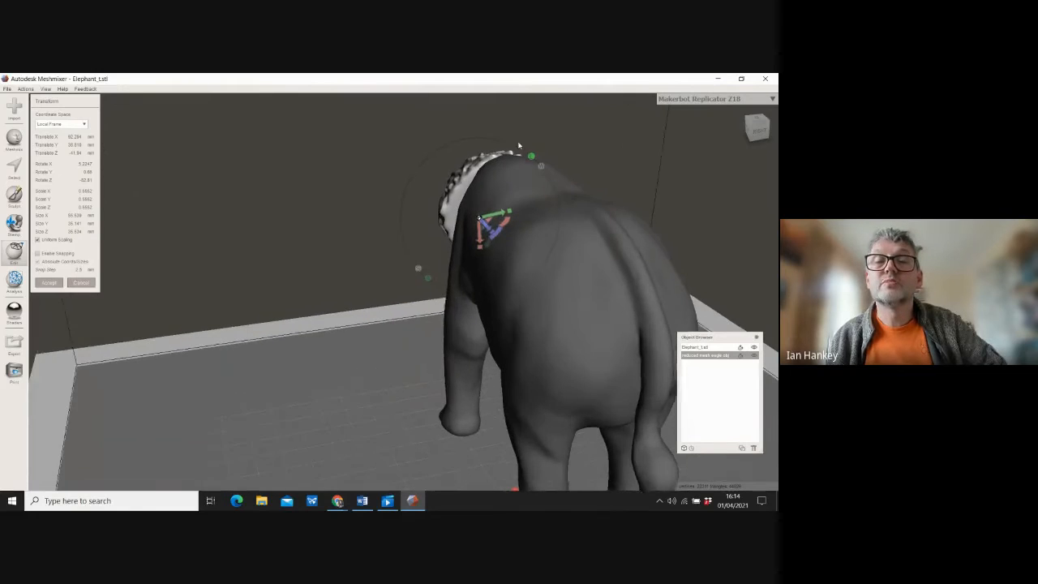
pyautogui.moveTo(444, 196); pyautogui.dragTo(411, 219, button='middle')
pyautogui.scroll(3, 390, 235)
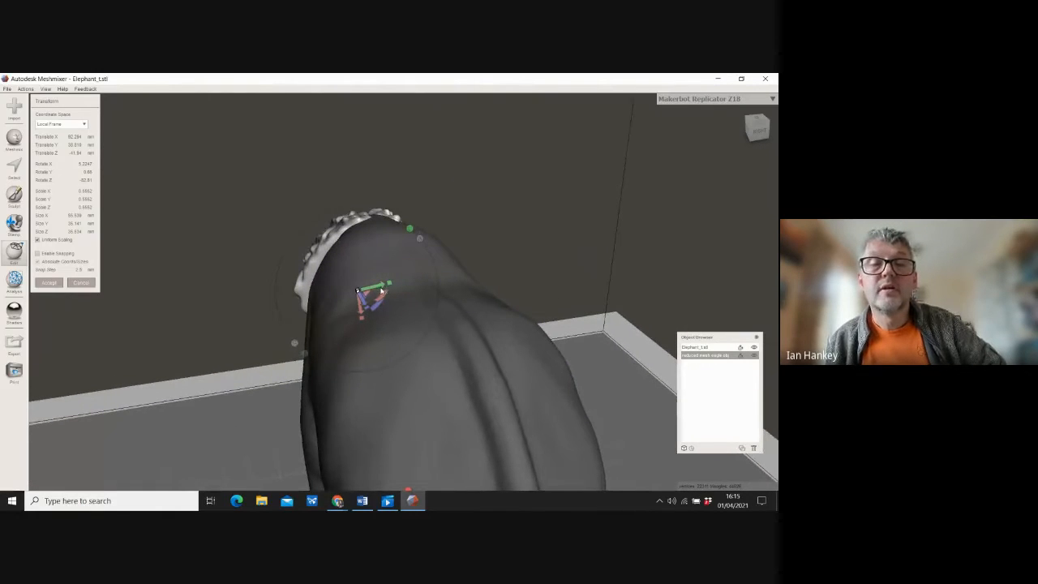
pyautogui.moveTo(381, 290)
pyautogui.mouseDown()
pyautogui.moveTo(364, 296)
pyautogui.moveTo(442, 274)
pyautogui.moveTo(354, 288)
pyautogui.moveTo(297, 281)
pyautogui.moveTo(385, 279)
pyautogui.mouseUp()
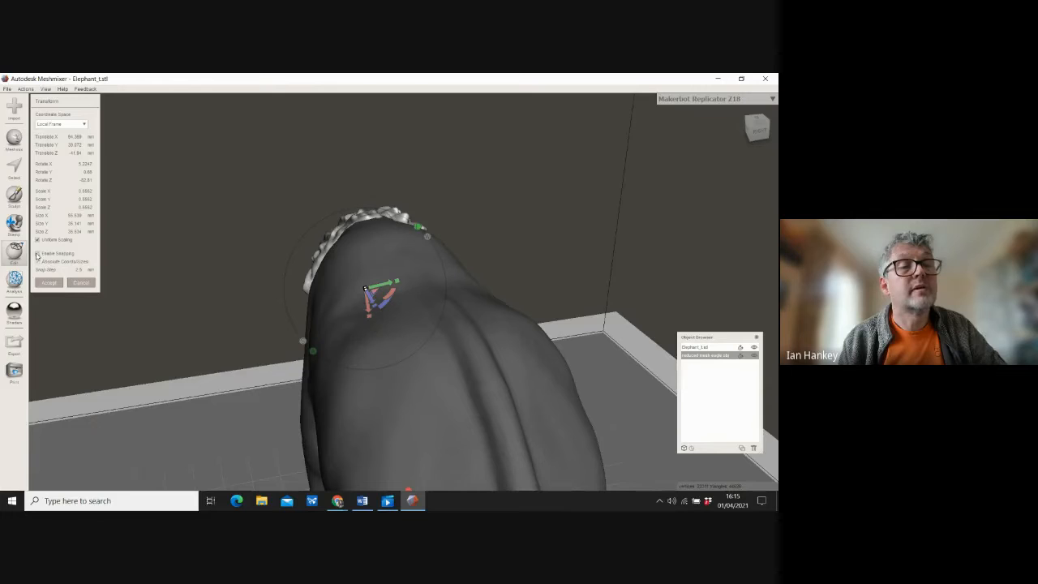
pyautogui.click(37, 253)
pyautogui.moveTo(388, 287)
pyautogui.mouseDown()
pyautogui.moveTo(423, 278)
pyautogui.moveTo(378, 286)
pyautogui.mouseUp()
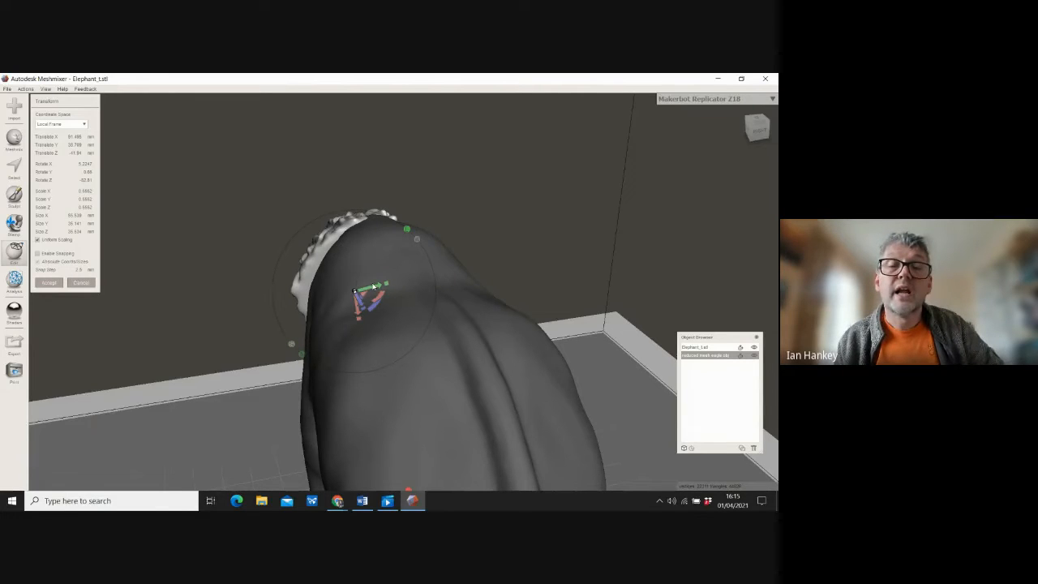
pyautogui.moveTo(374, 287)
pyautogui.mouseDown()
pyautogui.moveTo(365, 293)
pyautogui.moveTo(400, 286)
pyautogui.moveTo(386, 283)
pyautogui.mouseUp()
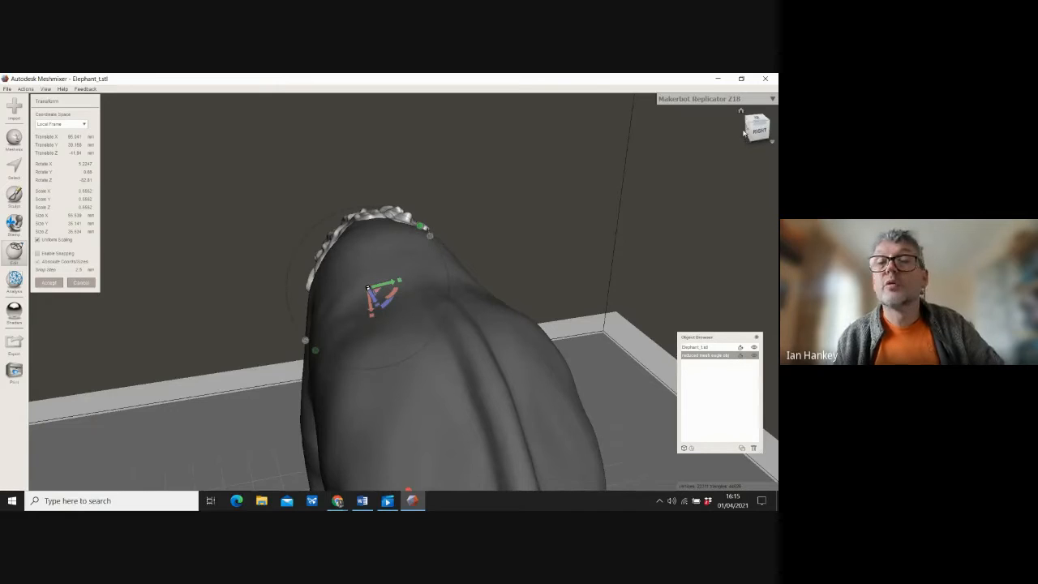
# Step: Narrow the eagle head to a Scale Y of about 0.47, nudge it against the neck and accept the transform
pyautogui.moveTo(759, 135); pyautogui.dragTo(370, 122)
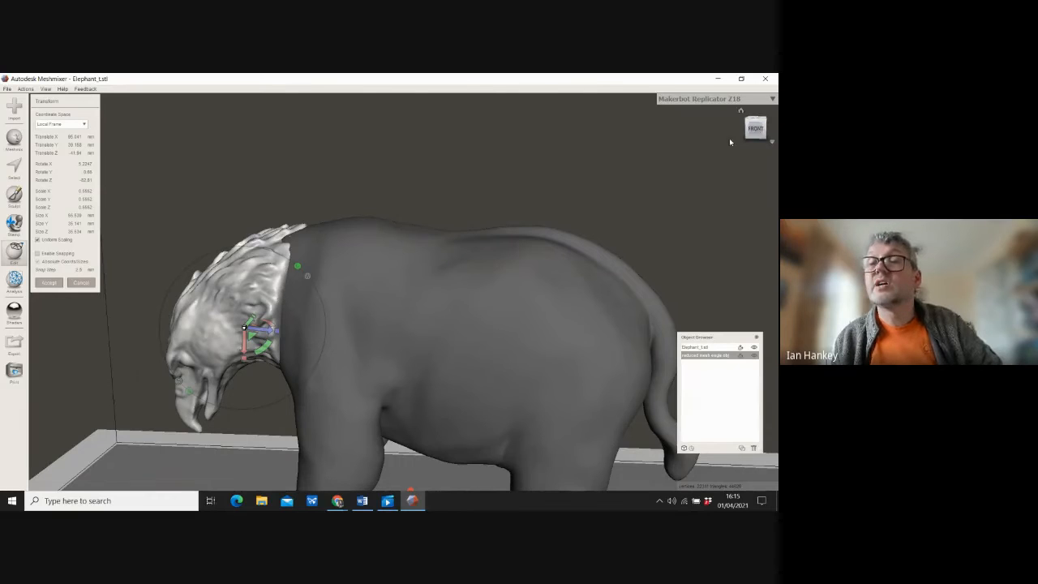
pyautogui.moveTo(760, 130); pyautogui.dragTo(656, 166)
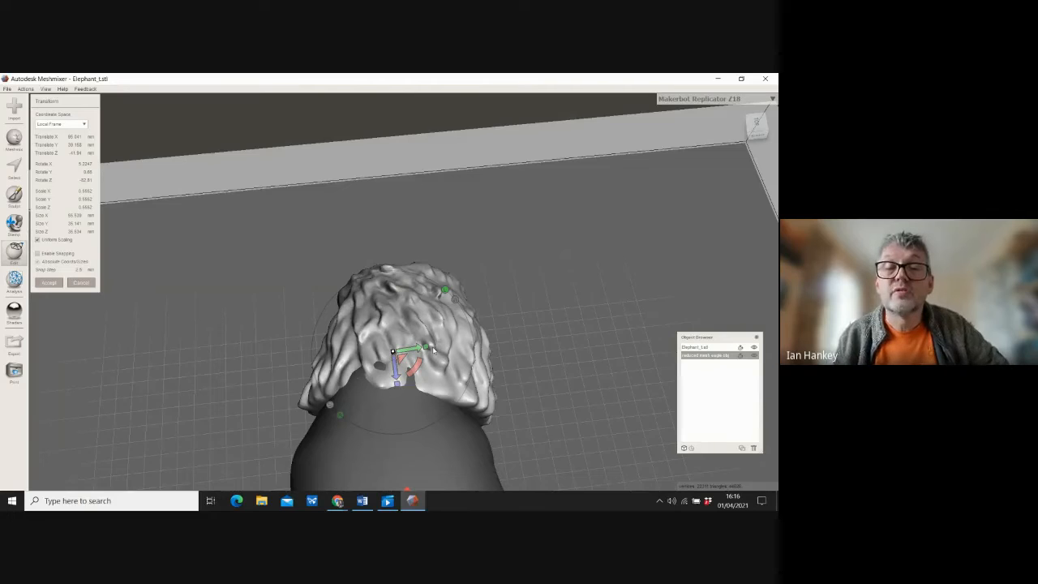
pyautogui.moveTo(430, 347); pyautogui.dragTo(384, 382)
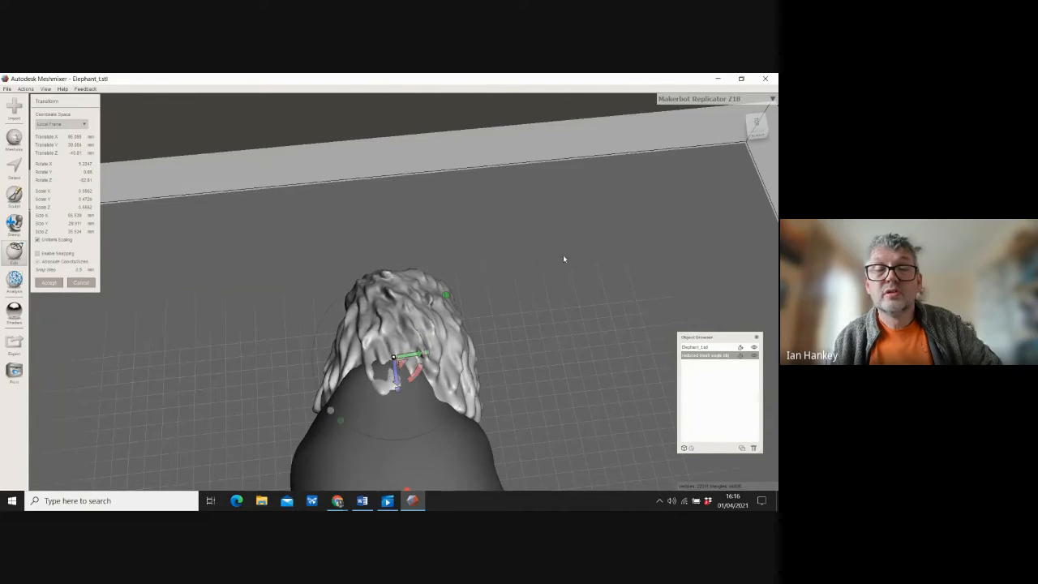
pyautogui.moveTo(758, 123); pyautogui.dragTo(509, 77)
pyautogui.moveTo(509, 77)
pyautogui.mouseDown(button='right')
pyautogui.moveTo(558, 77)
pyautogui.moveTo(483, 77)
pyautogui.moveTo(527, 81)
pyautogui.mouseUp(button='right')
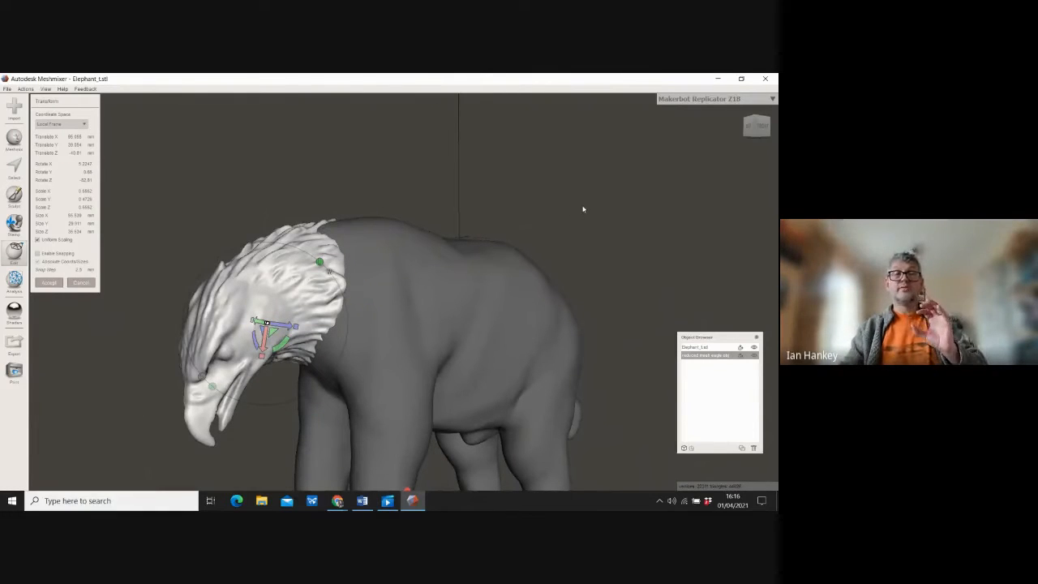
pyautogui.click(49, 283)
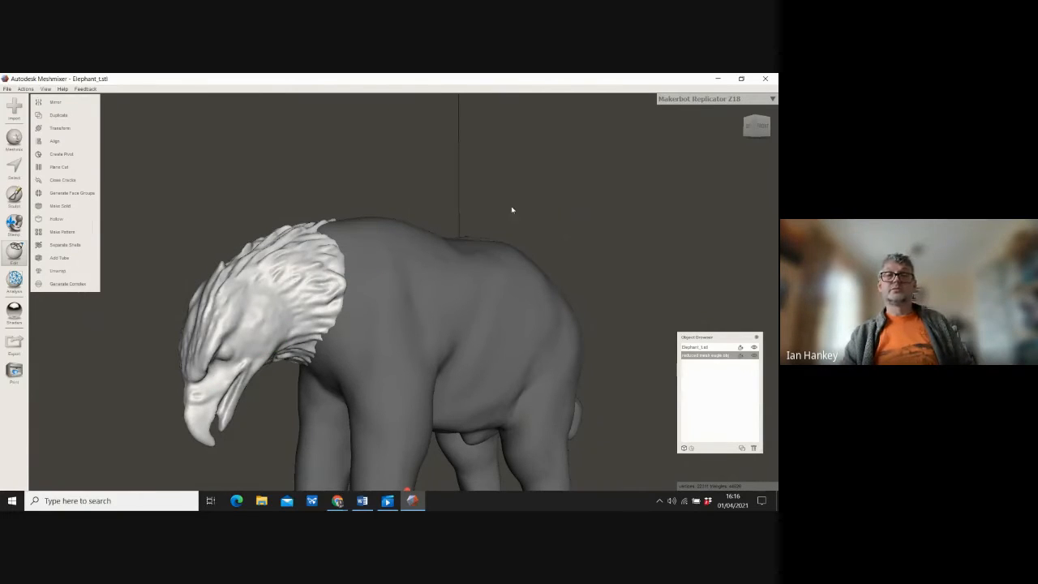
# Step: Inspect the join between the eagle head and the elephant's body from the front and both sides
pyautogui.moveTo(749, 128)
pyautogui.mouseDown()
pyautogui.moveTo(775, 122)
pyautogui.moveTo(759, 128)
pyautogui.mouseUp()
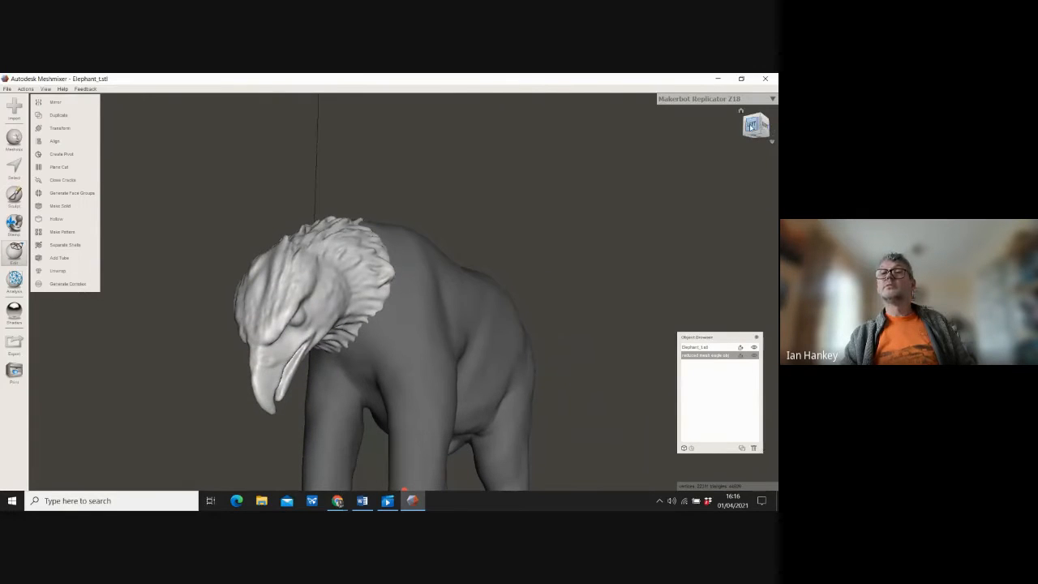
pyautogui.click(756, 125)
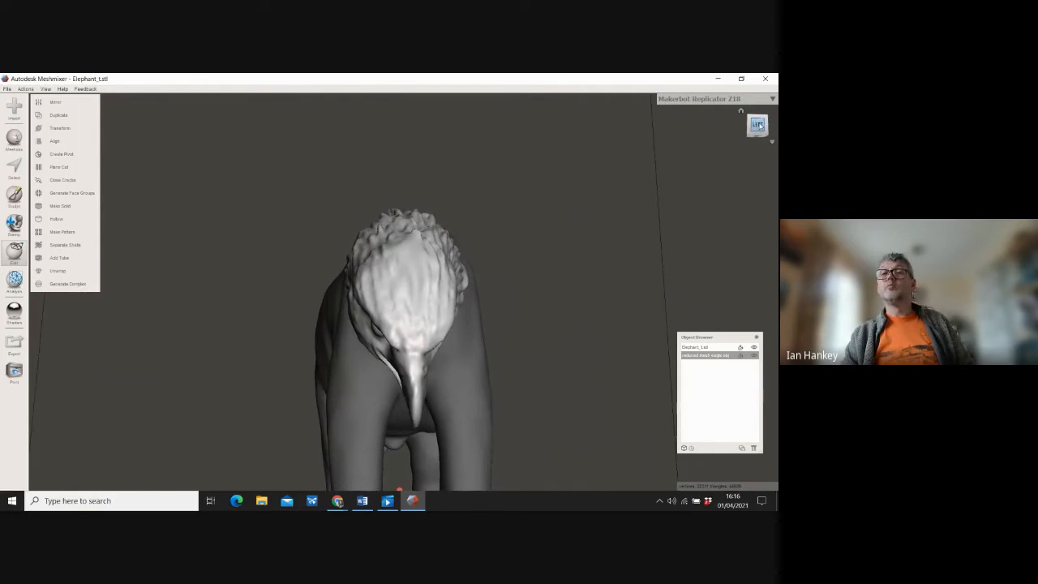
pyautogui.moveTo(755, 126)
pyautogui.mouseDown()
pyautogui.moveTo(767, 127)
pyautogui.moveTo(754, 140)
pyautogui.mouseUp()
pyautogui.scroll(-5, 448, 213)
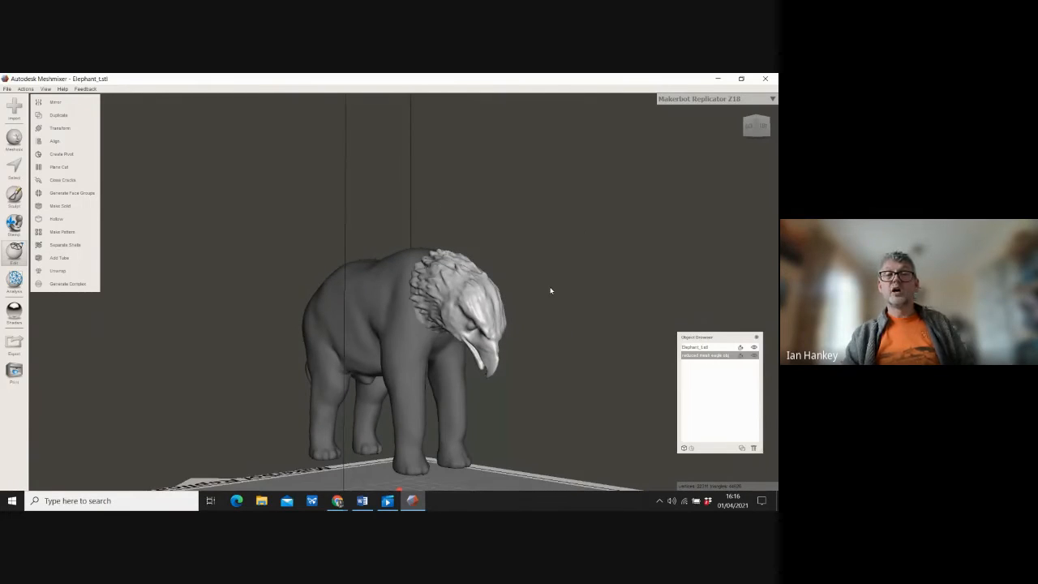
pyautogui.click(756, 127)
pyautogui.moveTo(726, 131); pyautogui.dragTo(625, 143, button='right')
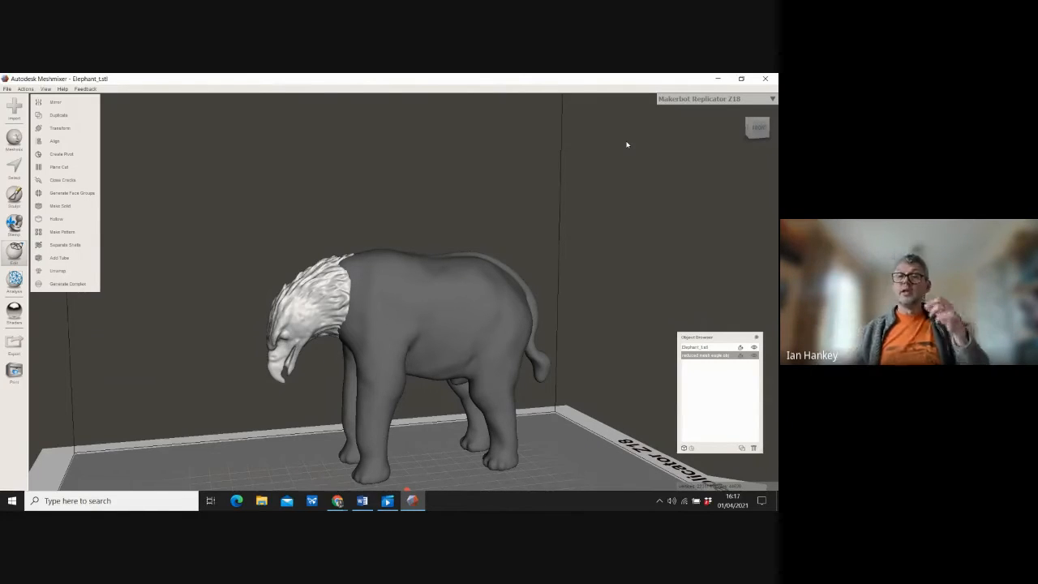
# Step: Combine the elephant body and the eagle head into a single object
pyautogui.moveTo(701, 336); pyautogui.dragTo(603, 194)
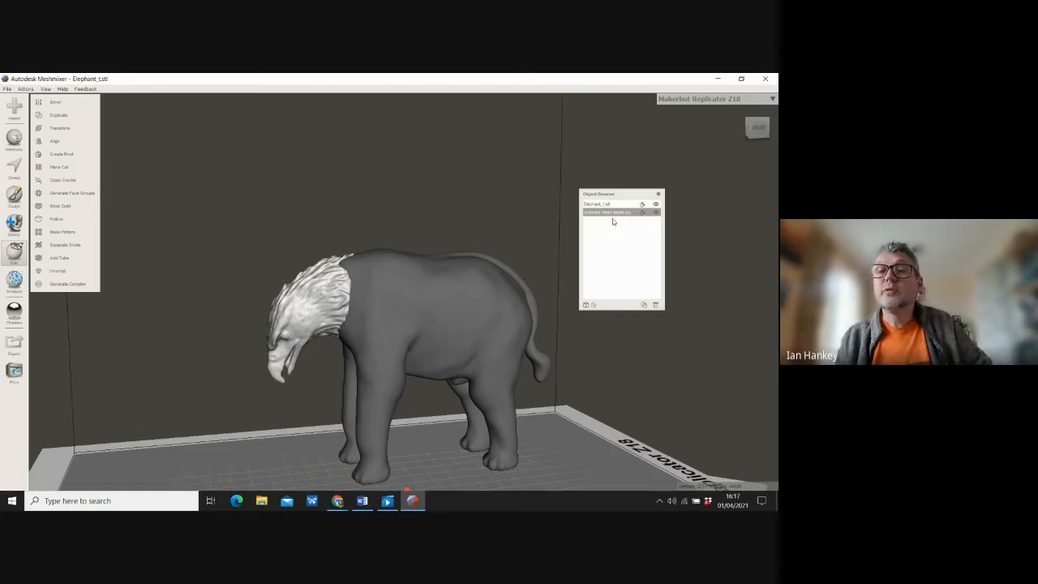
pyautogui.keyDown('shift'); pyautogui.click(595, 204); pyautogui.keyUp('shift')
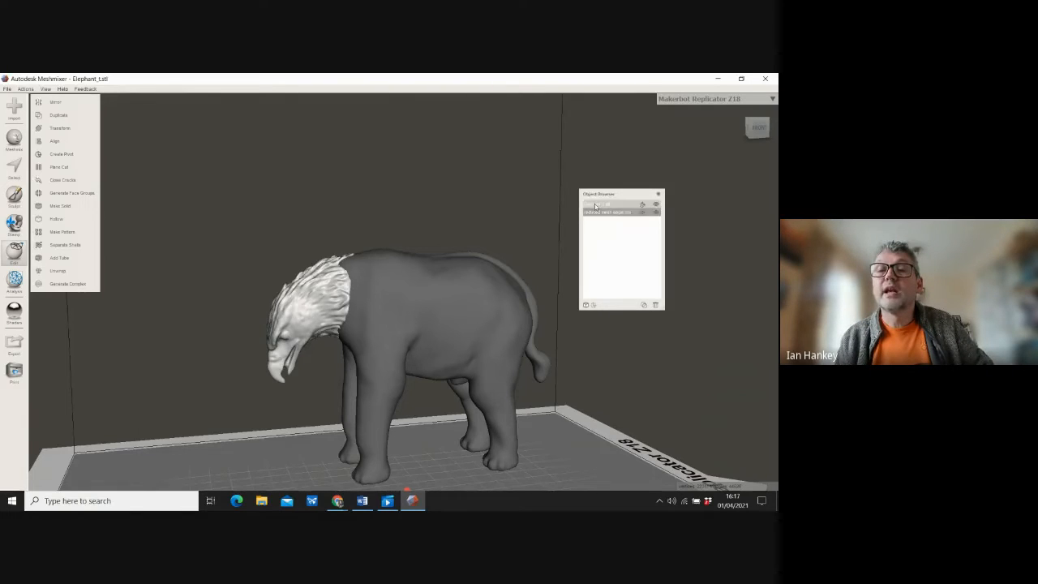
pyautogui.click(596, 203)
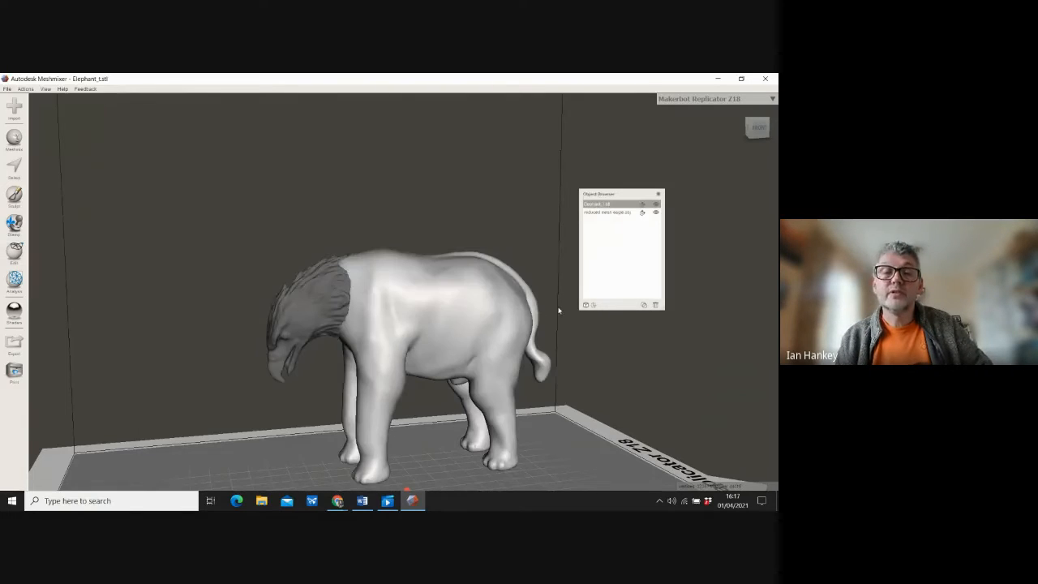
pyautogui.click(598, 213)
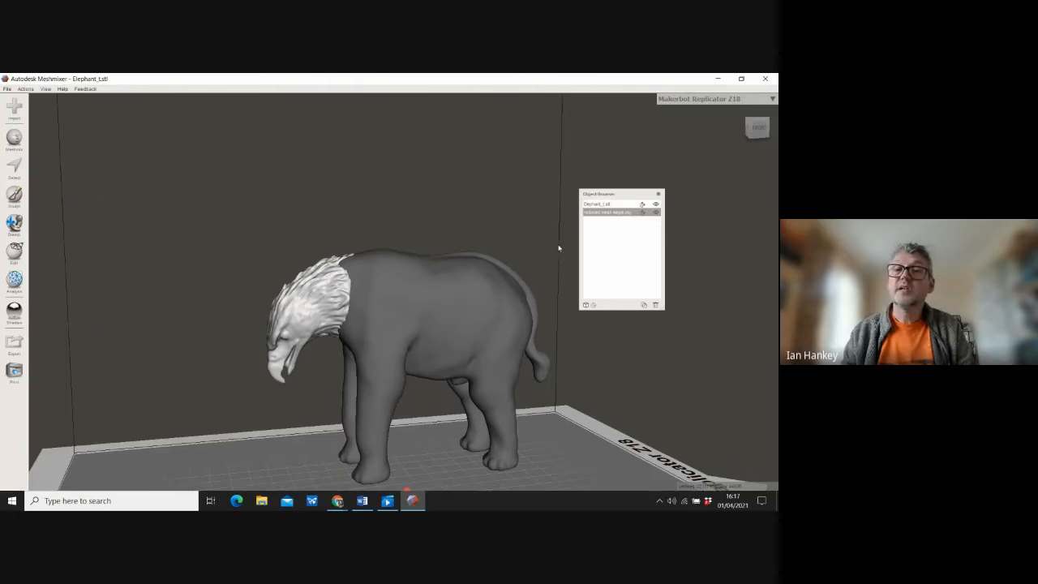
pyautogui.keyDown('shift'); pyautogui.click(606, 204); pyautogui.keyUp('shift')
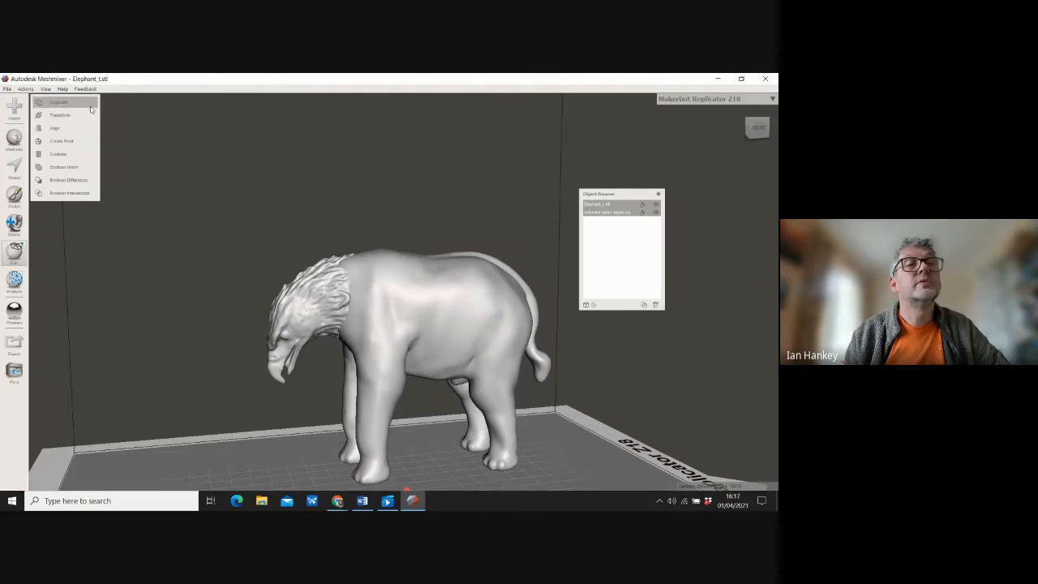
pyautogui.click(56, 158)
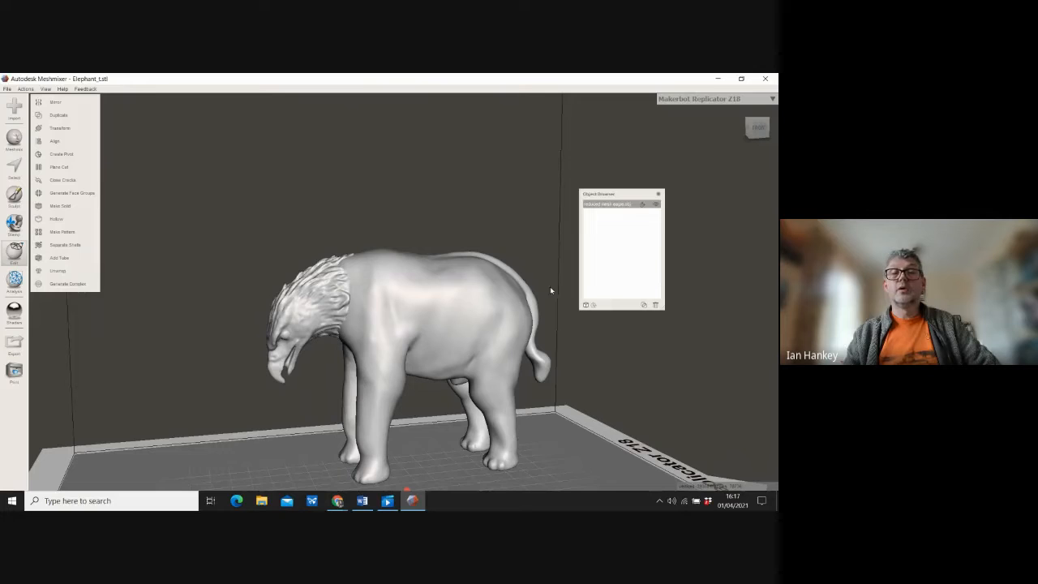
# Step: Toggle the combined object's visibility to examine the see-through neck joint, leaving the object shown
pyautogui.moveTo(530, 260); pyautogui.dragTo(315, 256, button='right')
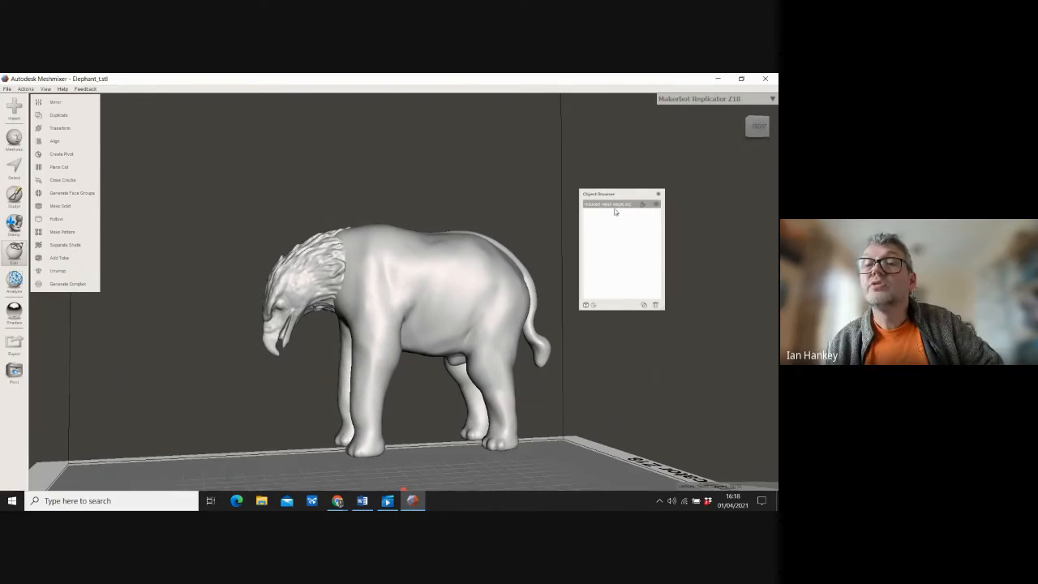
pyautogui.click(656, 205)
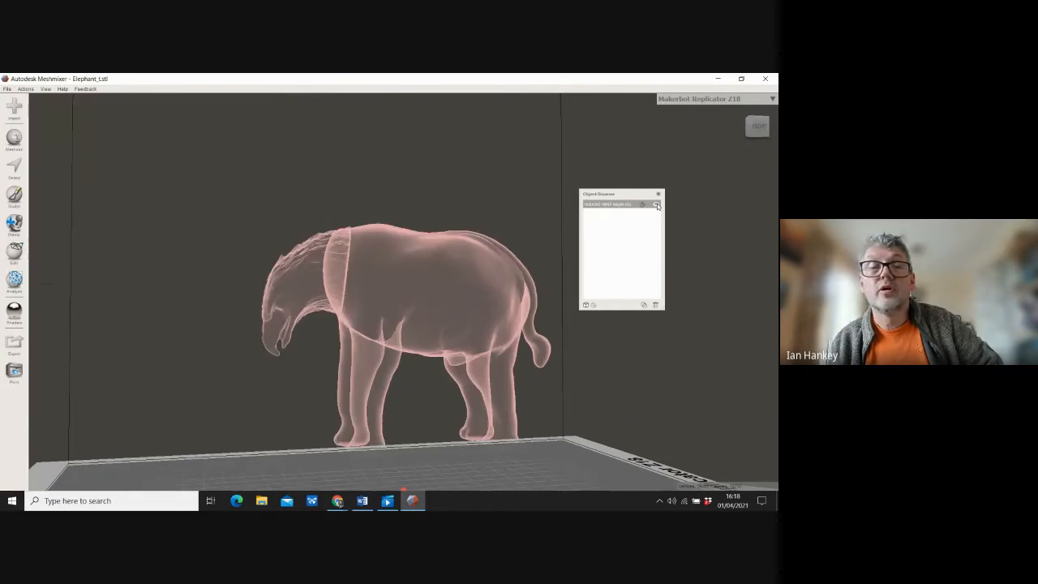
pyautogui.click(656, 205)
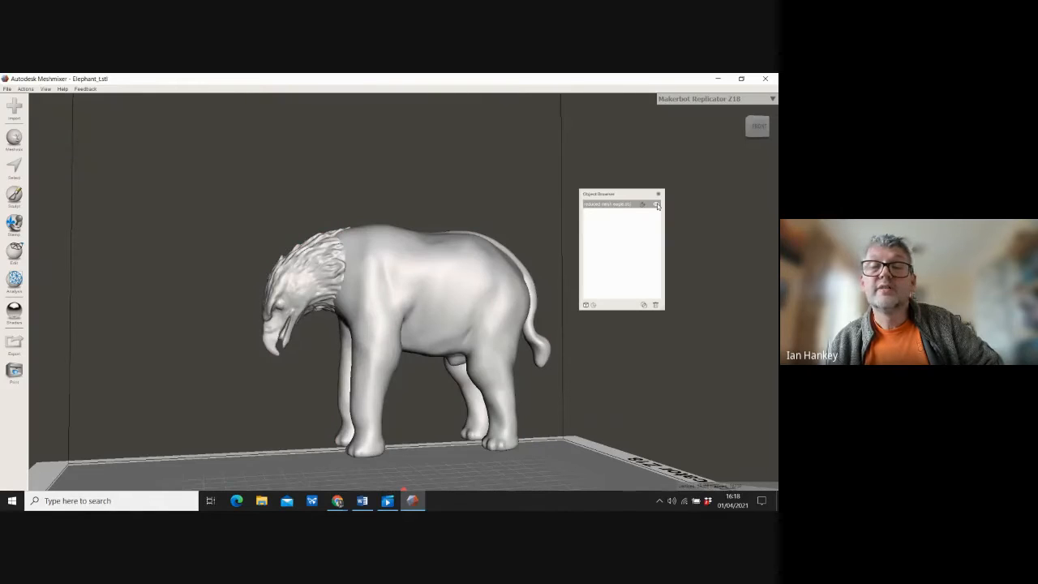
pyautogui.click(657, 204)
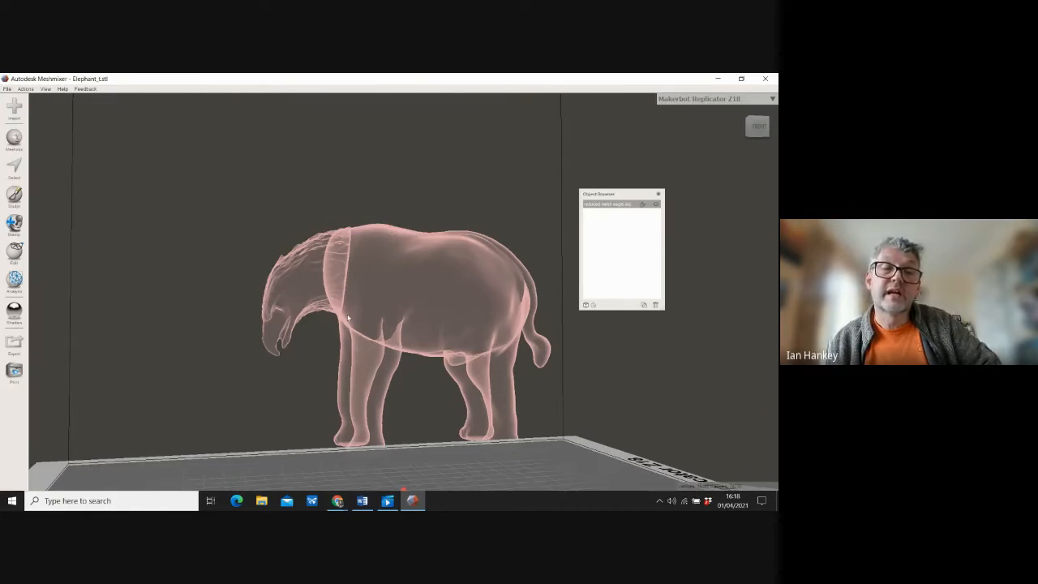
pyautogui.click(657, 205)
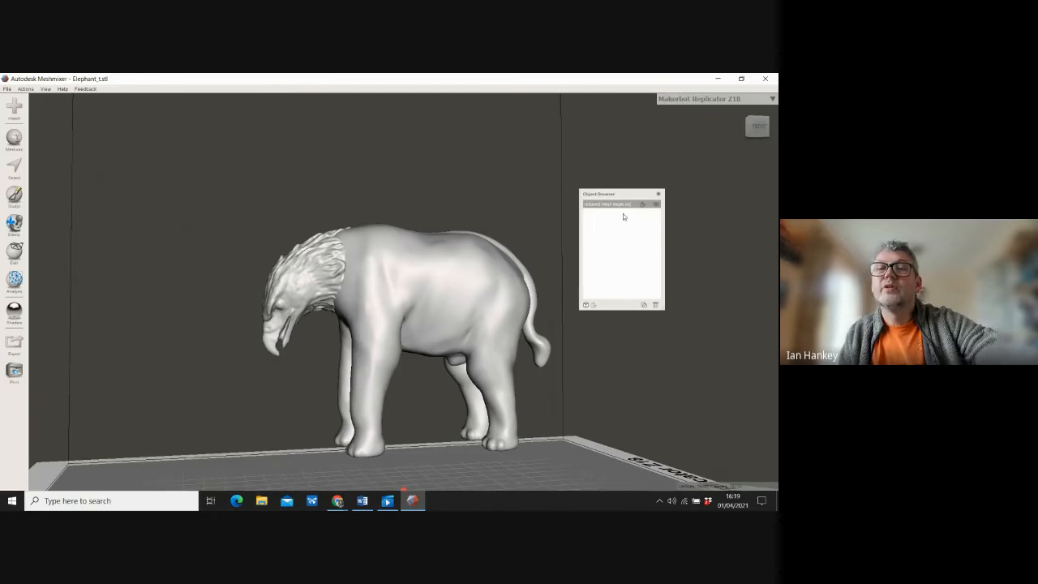
pyautogui.moveTo(616, 193); pyautogui.dragTo(558, 148)
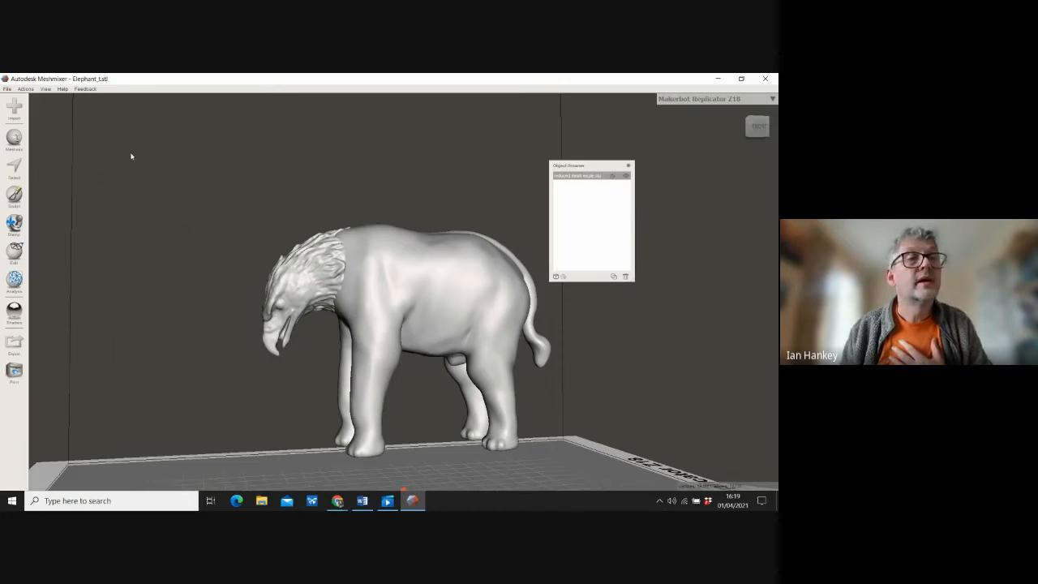
# Step: Brush-select a small patch of faces on the elephant's flank and delete it to open a hole
pyautogui.click(13, 166)
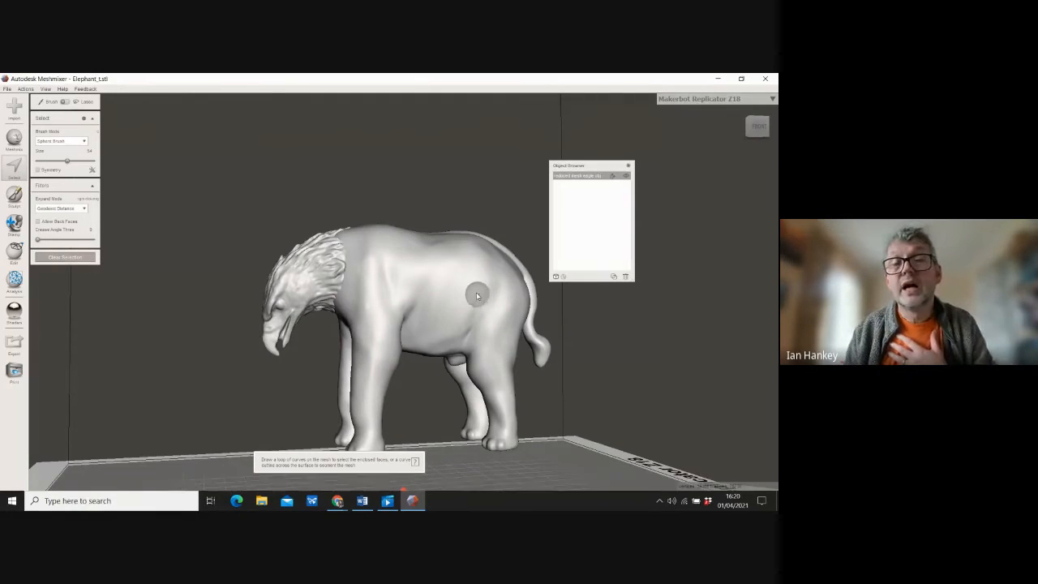
pyautogui.moveTo(445, 278); pyautogui.dragTo(456, 274)
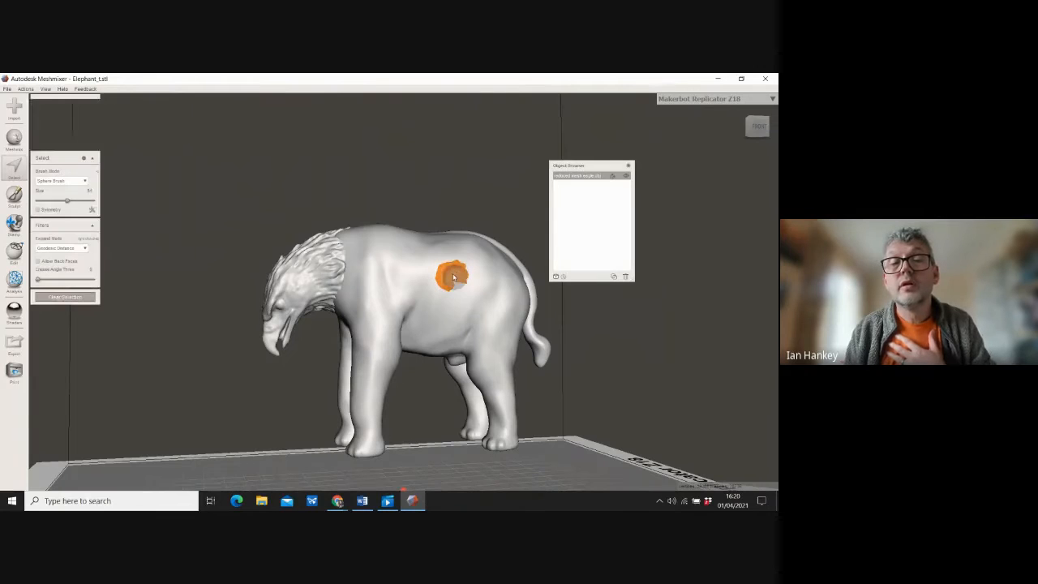
pyautogui.hotkey('ctrl', 'g')
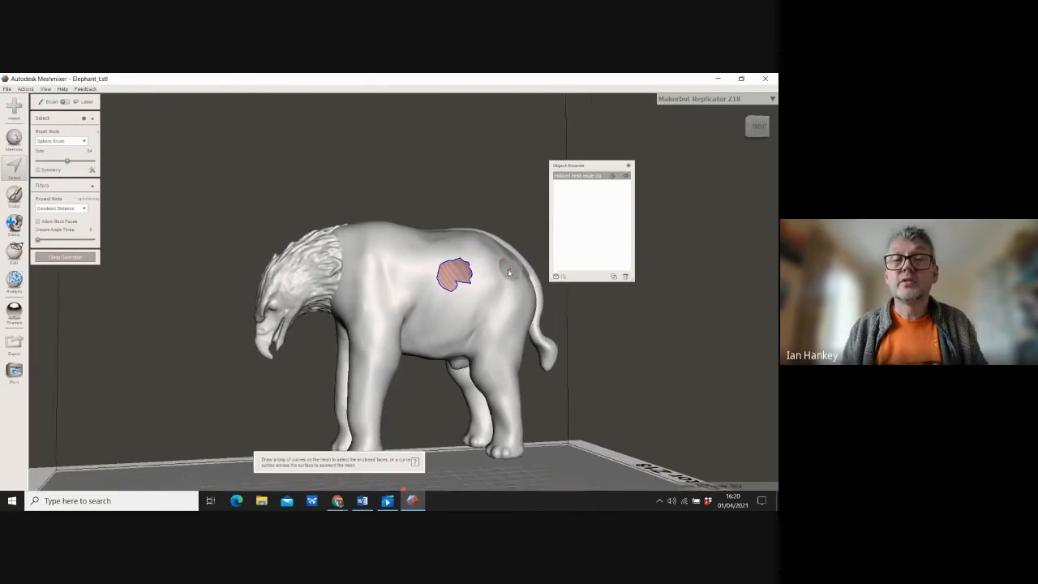
# Step: Reduce the selection brush size and select the band of faces all around the hole's edge on the flank
pyautogui.scroll(2, 453, 256)
pyautogui.scroll(5, 452, 256)
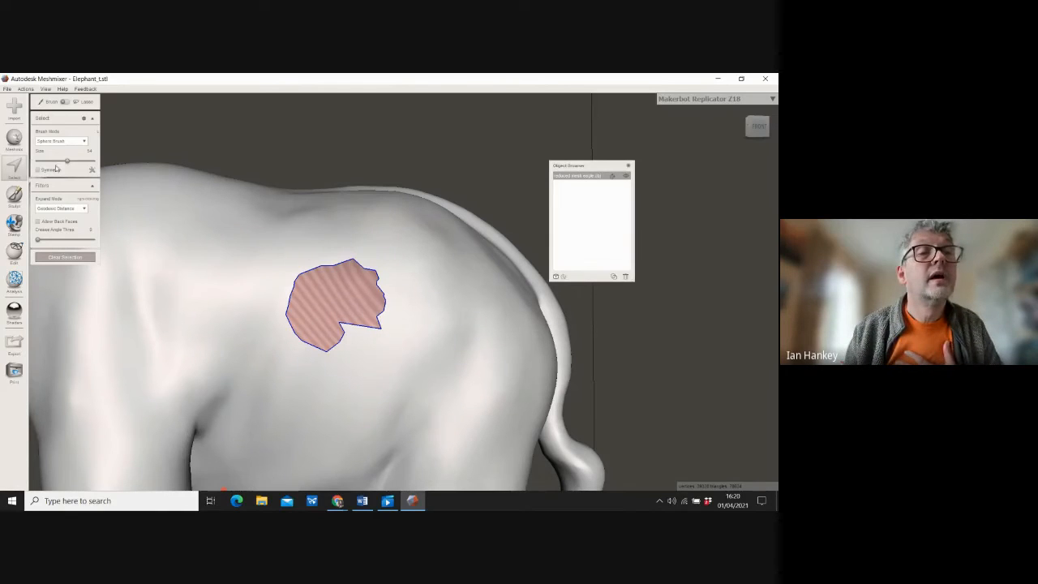
pyautogui.moveTo(68, 163); pyautogui.dragTo(51, 162)
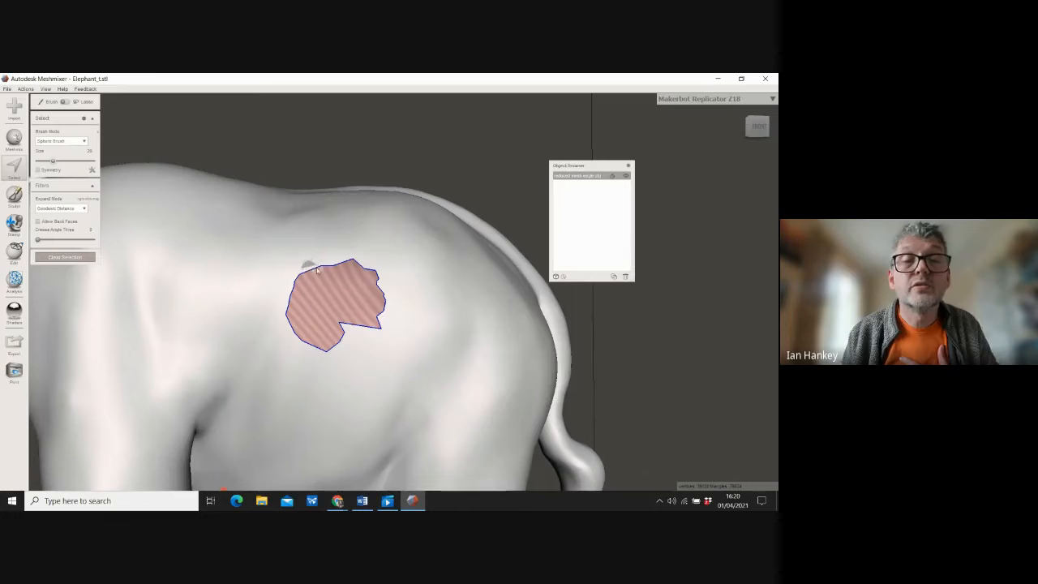
pyautogui.scroll(-3, 320, 270)
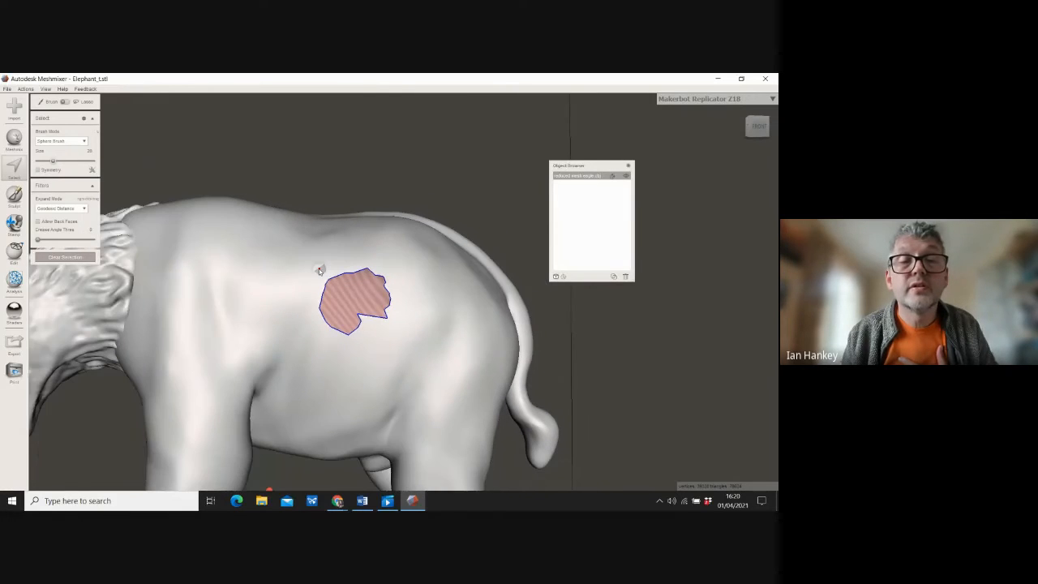
pyautogui.scroll(5, 319, 270)
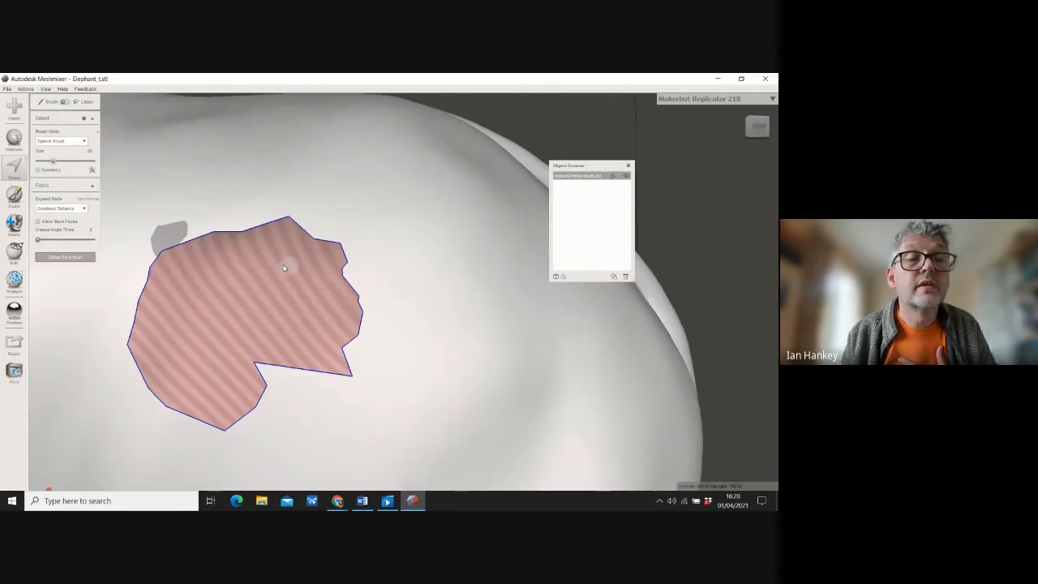
pyautogui.moveTo(174, 237)
pyautogui.mouseDown()
pyautogui.moveTo(280, 212)
pyautogui.moveTo(339, 236)
pyautogui.moveTo(373, 320)
pyautogui.moveTo(357, 365)
pyautogui.moveTo(332, 379)
pyautogui.moveTo(255, 373)
pyautogui.moveTo(272, 384)
pyautogui.moveTo(251, 417)
pyautogui.moveTo(223, 429)
pyautogui.moveTo(160, 406)
pyautogui.moveTo(114, 345)
pyautogui.moveTo(112, 312)
pyautogui.moveTo(166, 237)
pyautogui.moveTo(150, 243)
pyautogui.mouseUp()
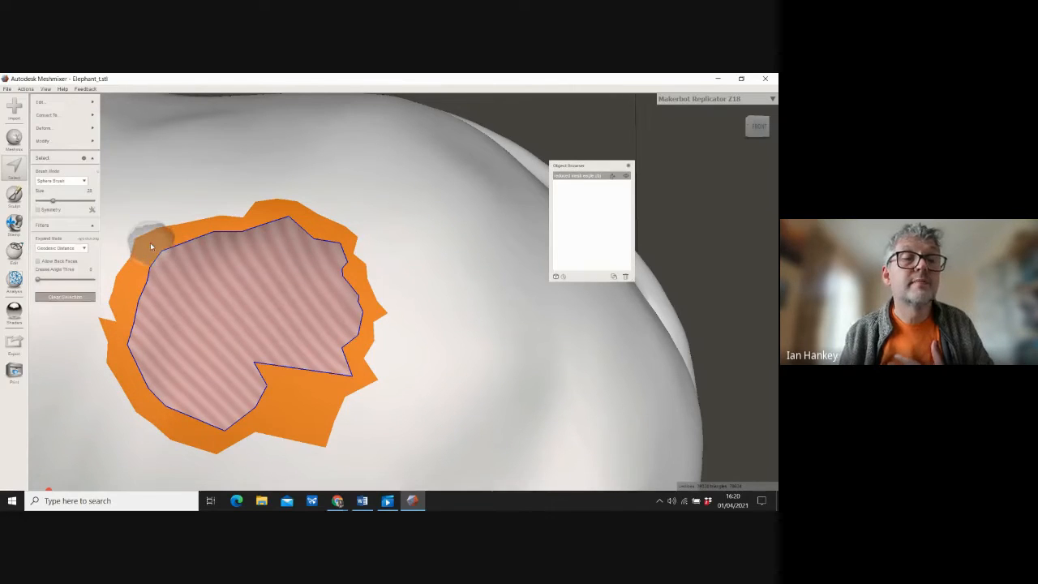
# Step: Close the flank hole with Erase & Fill using the Smooth MVC type, accept it and clear the selection
pyautogui.moveTo(46, 102)
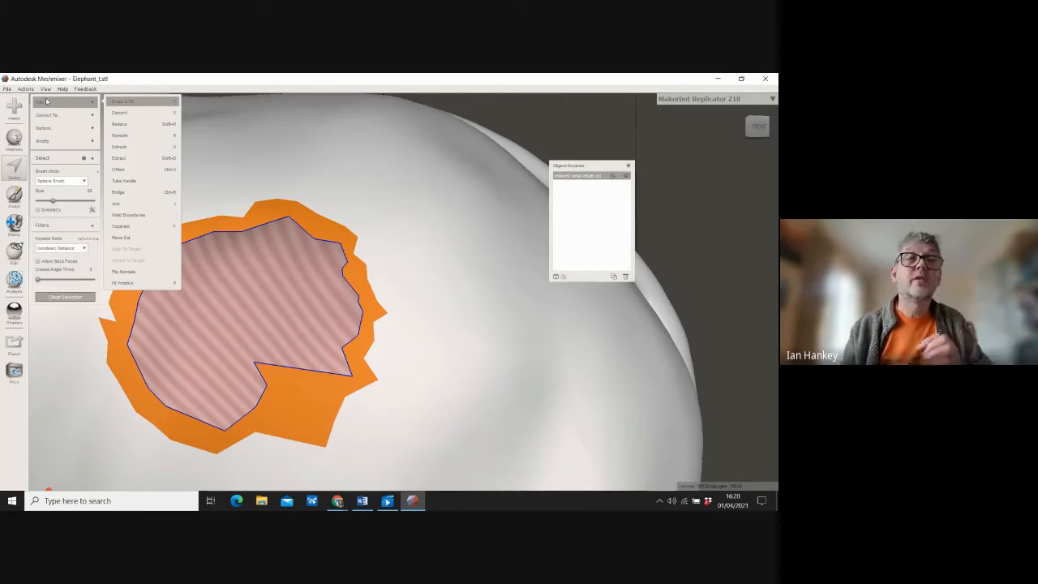
pyautogui.click(121, 103)
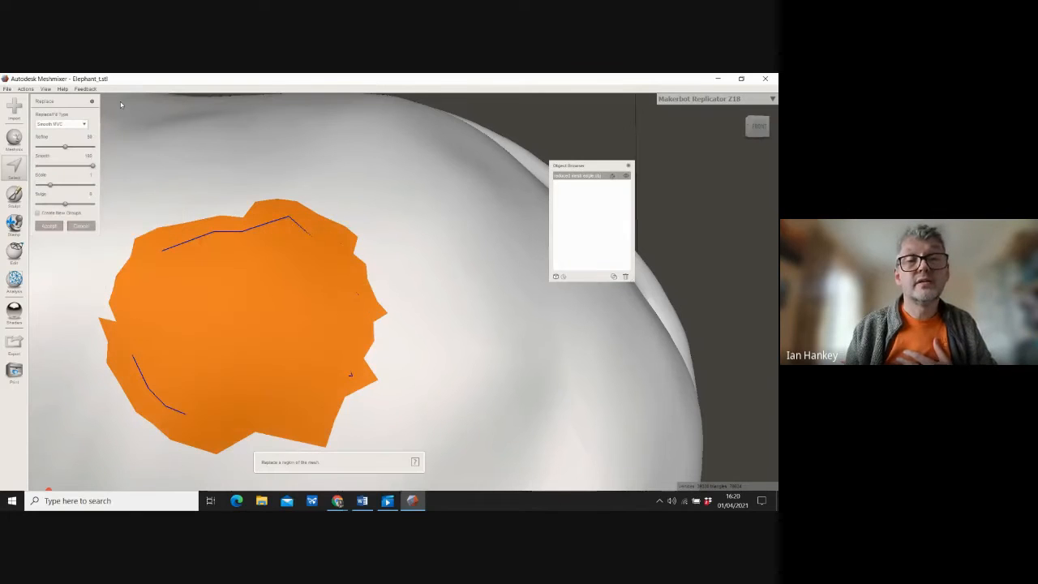
pyautogui.click(49, 227)
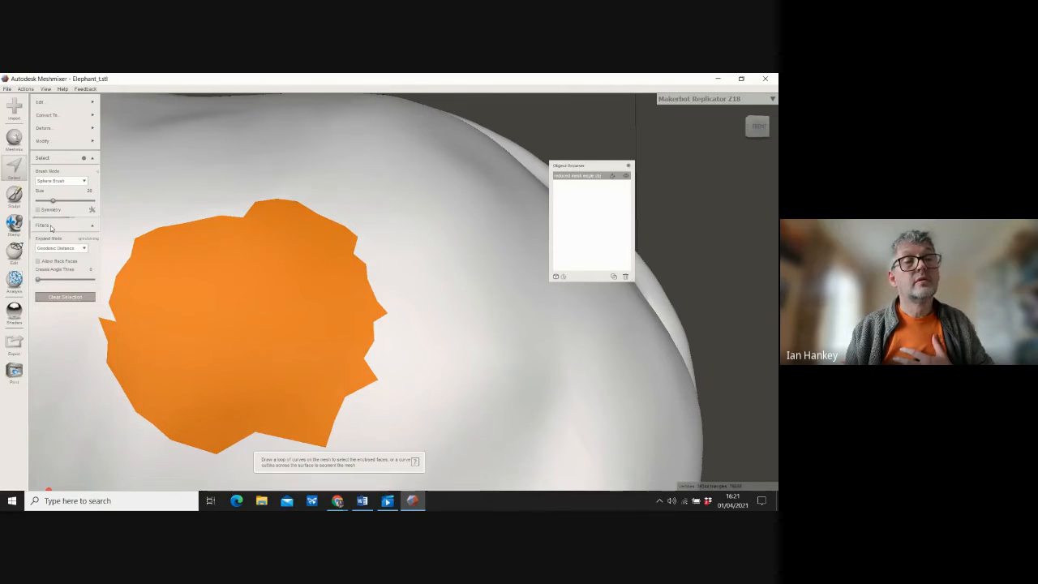
pyautogui.click(54, 297)
pyautogui.scroll(-3, 398, 308)
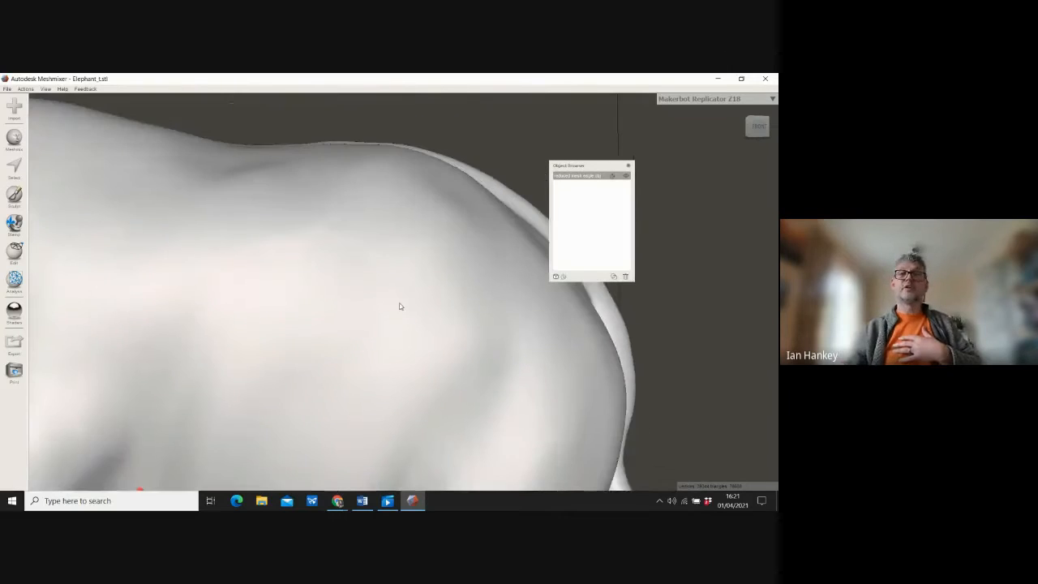
pyautogui.scroll(-1, 400, 315)
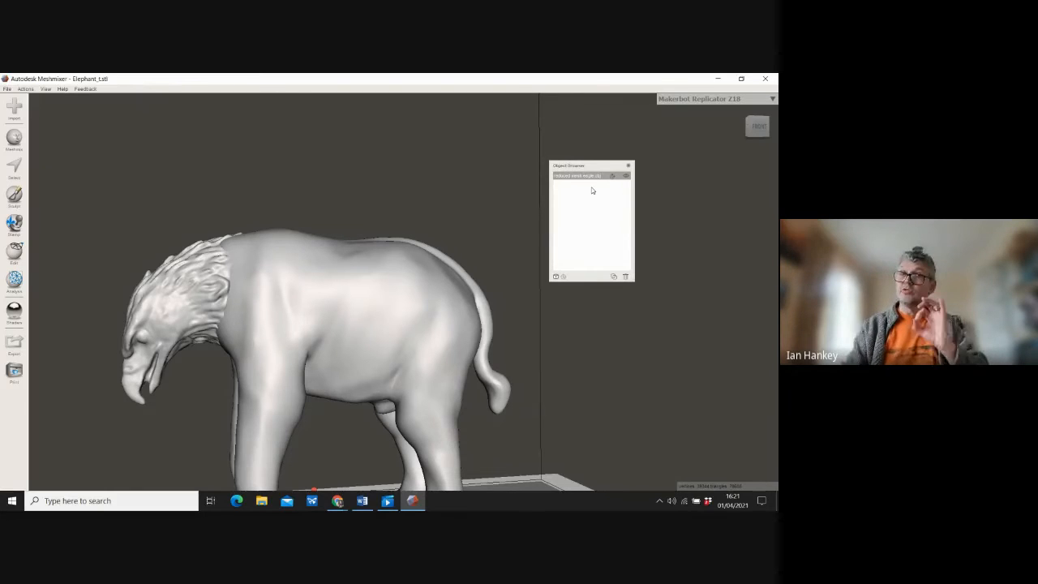
# Step: Export the combined model to the Desktop in OBJ Format (*.obj) with the file name "elegle 2"
pyautogui.scroll(-5, 317, 209)
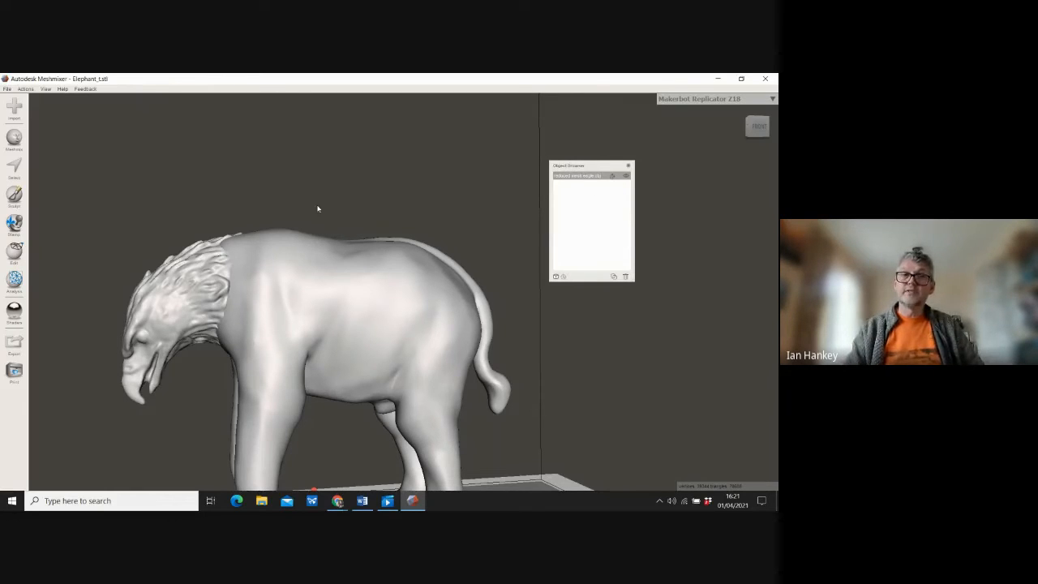
pyautogui.scroll(-3, 326, 430)
pyautogui.scroll(2, 326, 429)
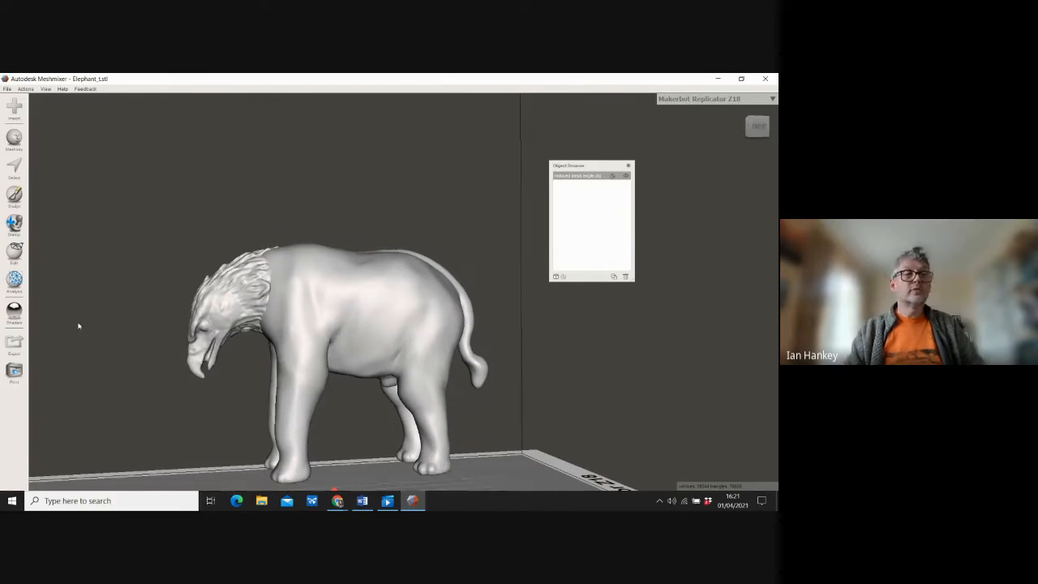
pyautogui.click(14, 345)
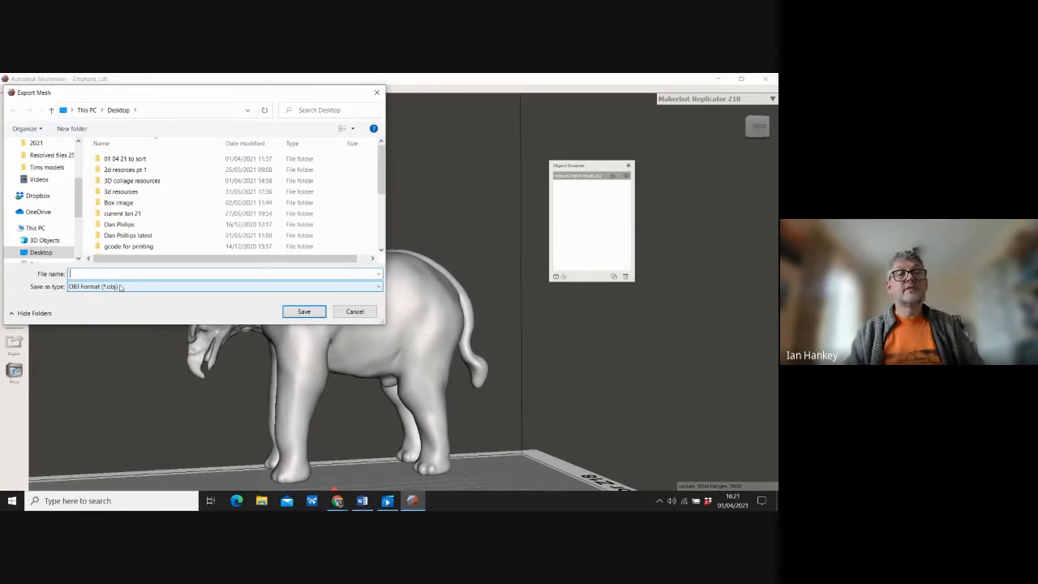
pyautogui.click(378, 287)
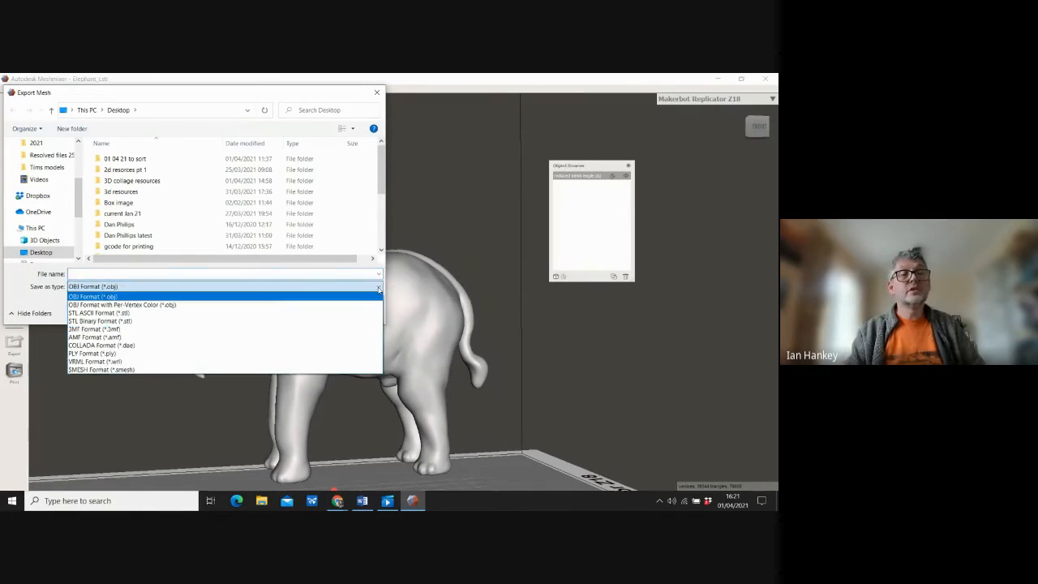
pyautogui.click(97, 292)
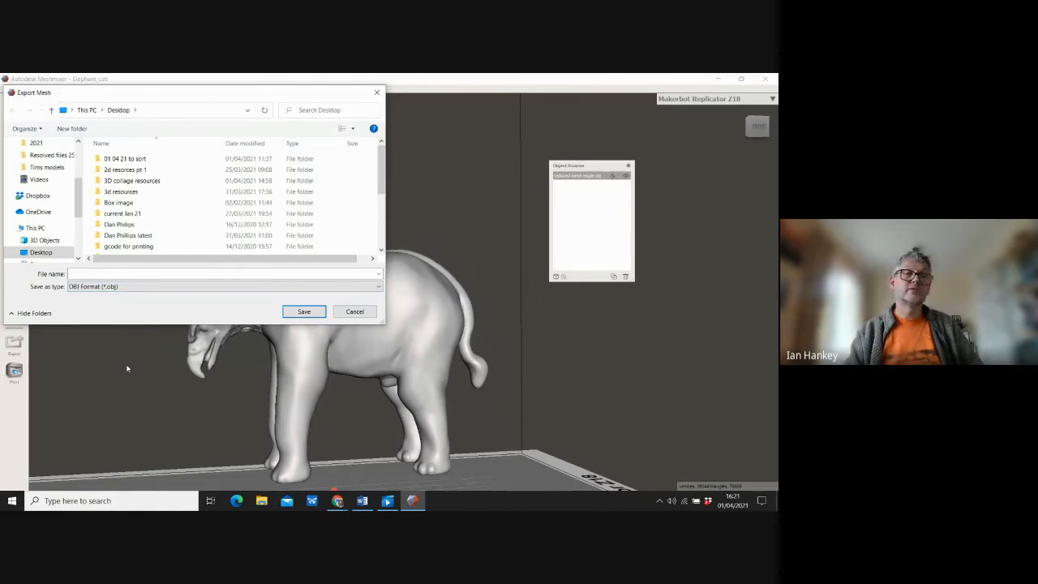
pyautogui.click(109, 274)
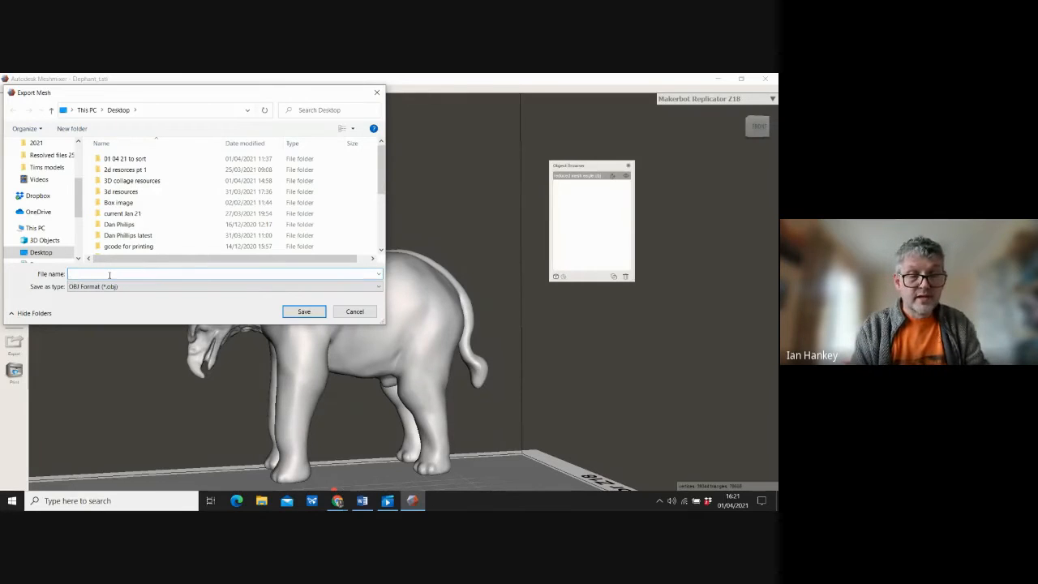
pyautogui.write('ele')
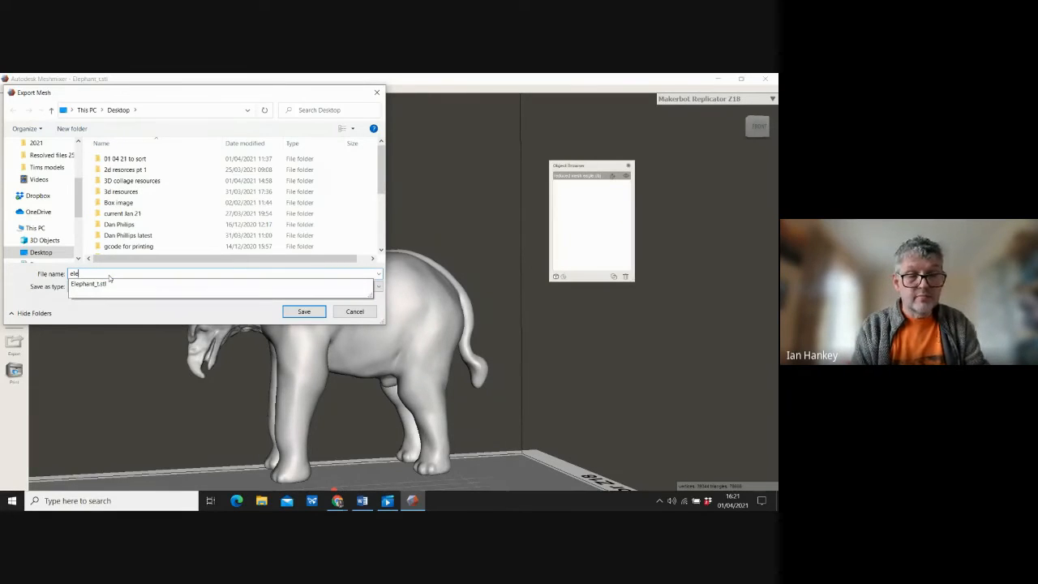
pyautogui.write('gle 2')
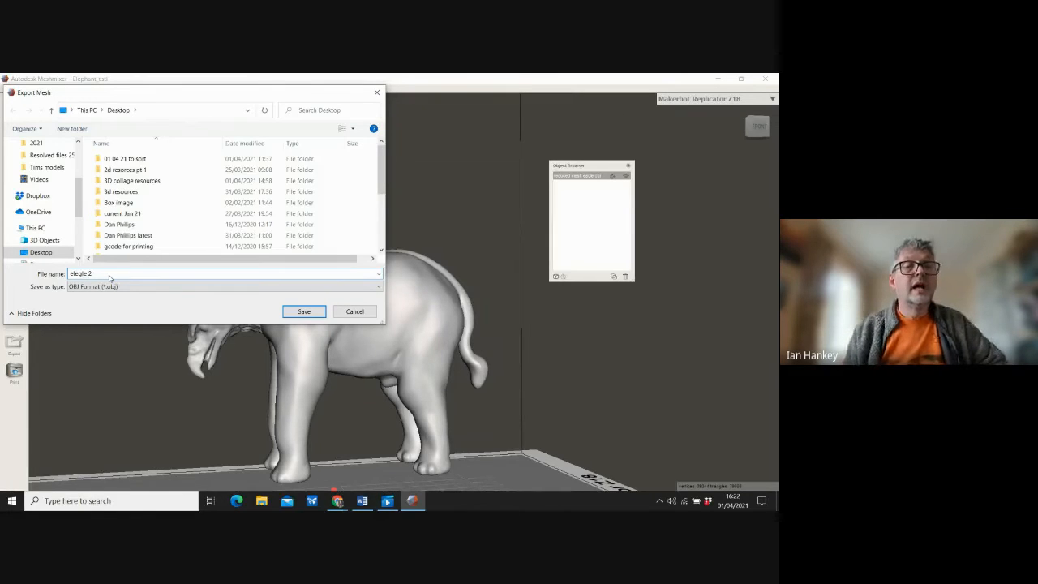
pyautogui.click(308, 313)
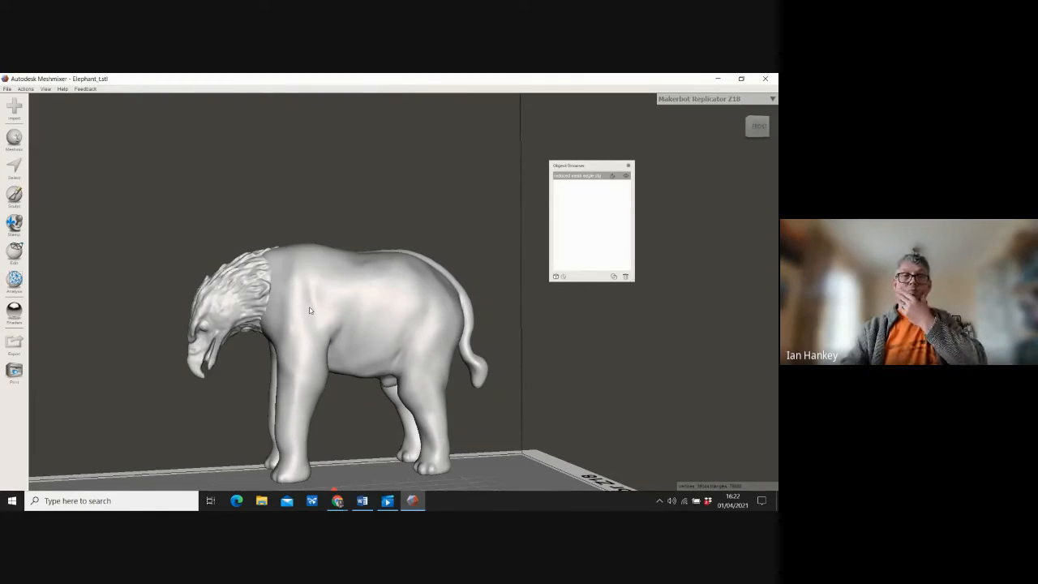
# Step: Find Ultimaker Cura 4.8.0 through the Windows search and launch it
pyautogui.click(93, 501)
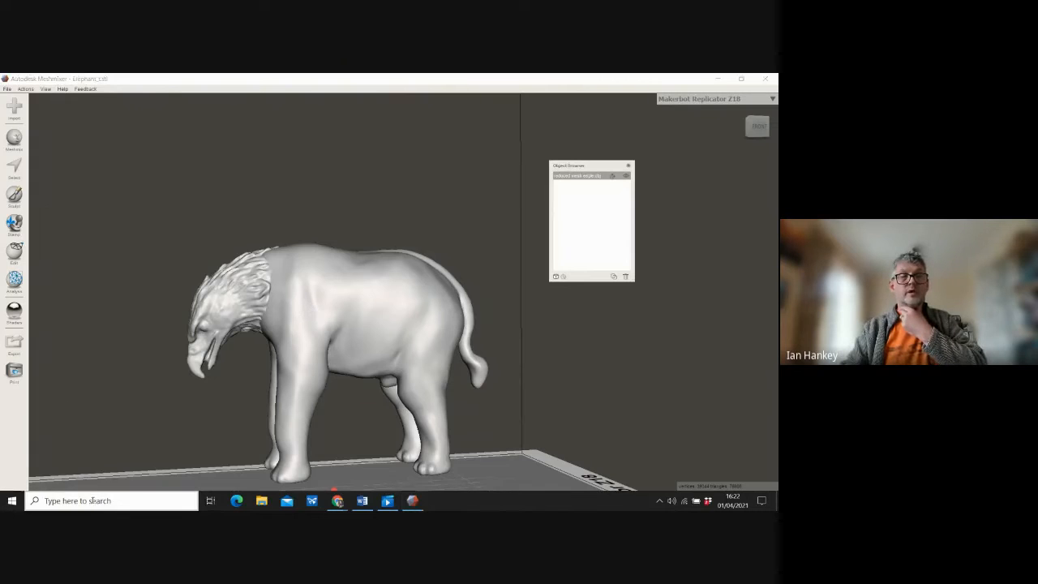
pyautogui.write('c')
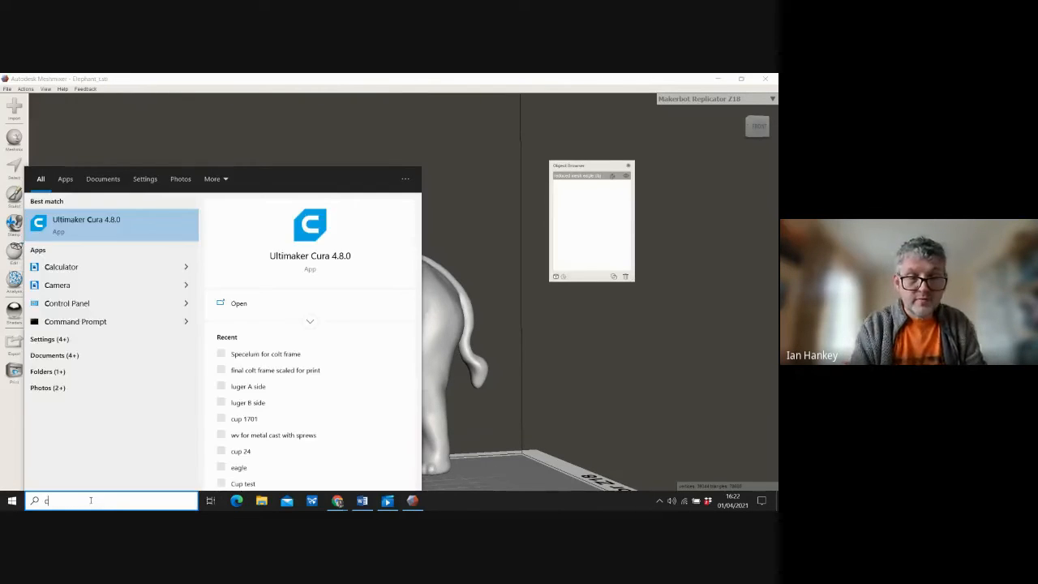
pyautogui.write('ura')
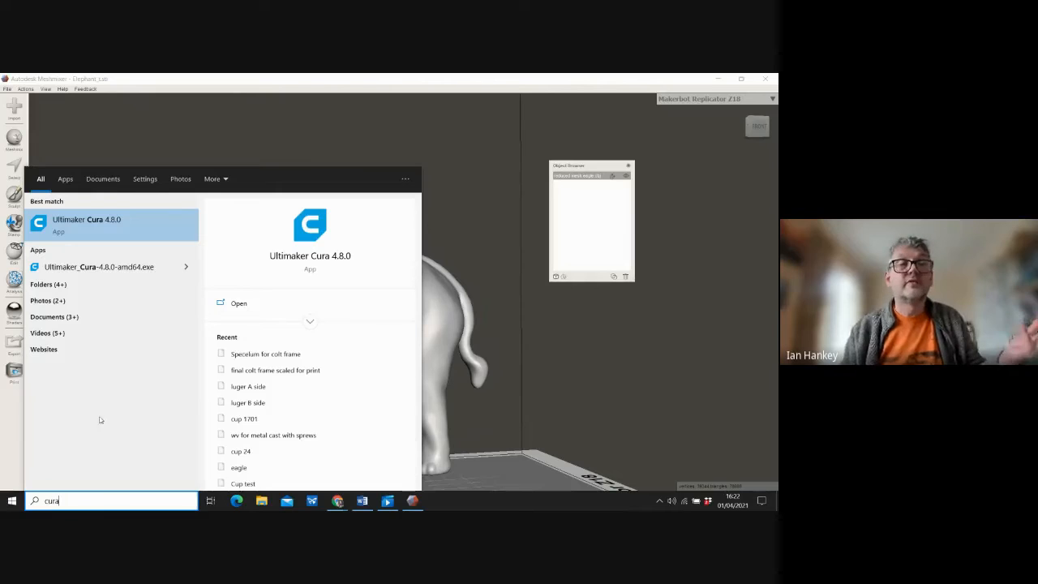
pyautogui.click(89, 226)
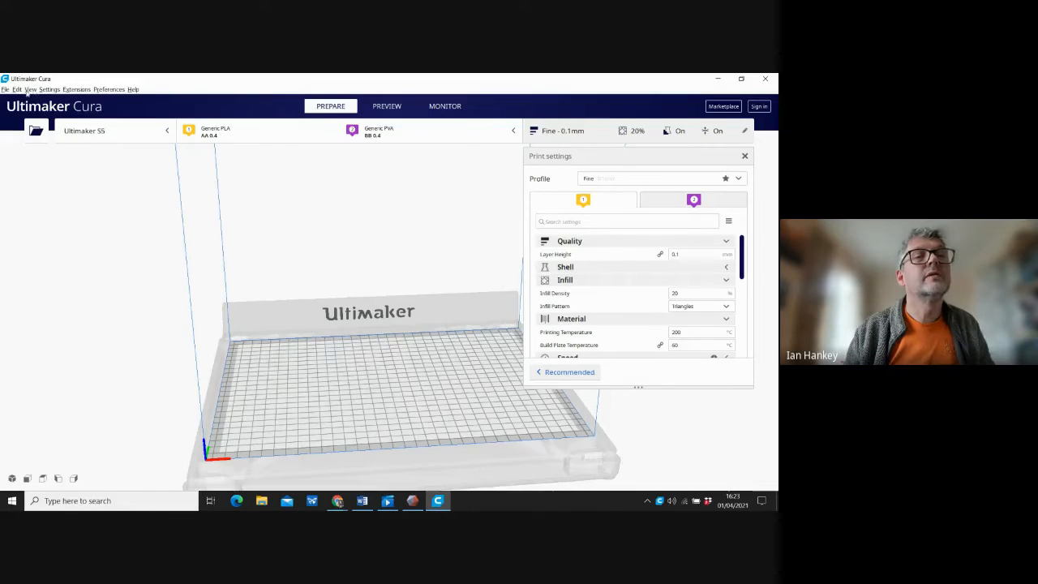
# Step: Change the active printer to the Ultimaker 2 Extended+
pyautogui.click(51, 89)
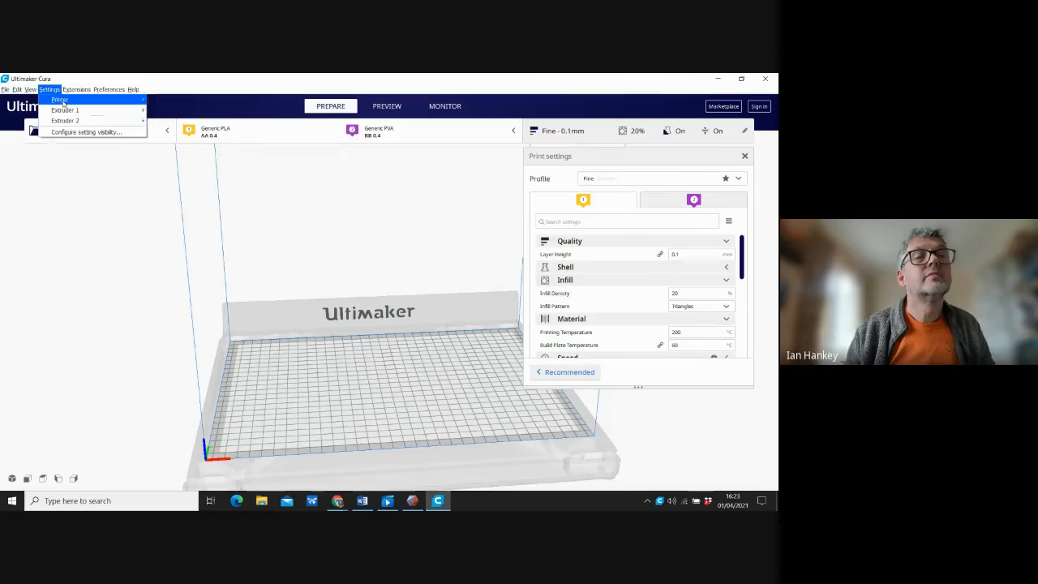
pyautogui.moveTo(118, 103)
pyautogui.click(189, 120)
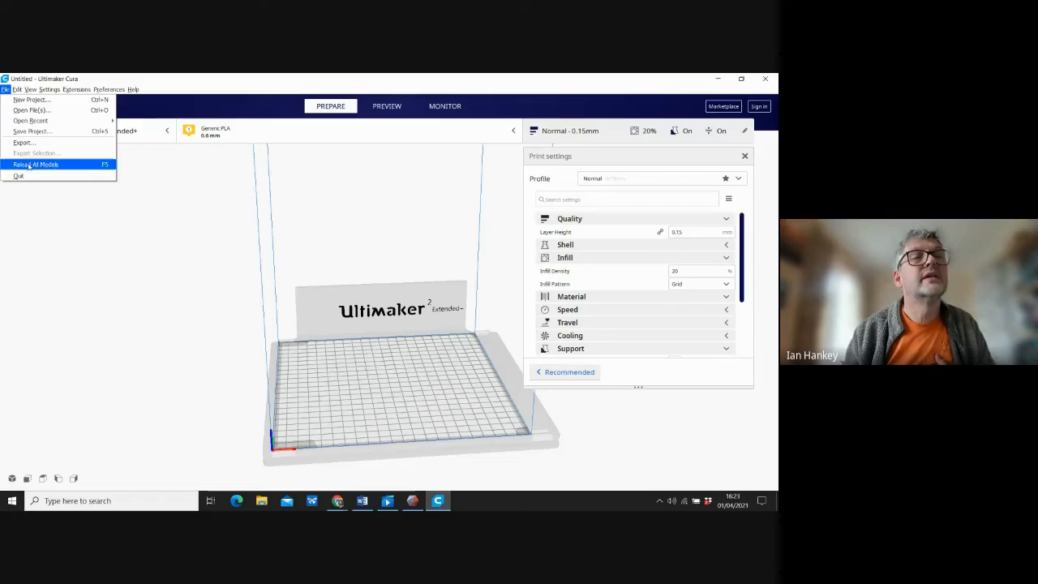
# Step: Load the "elegle 2" model from the Desktop onto the build plate and slice it
pyautogui.click(33, 111)
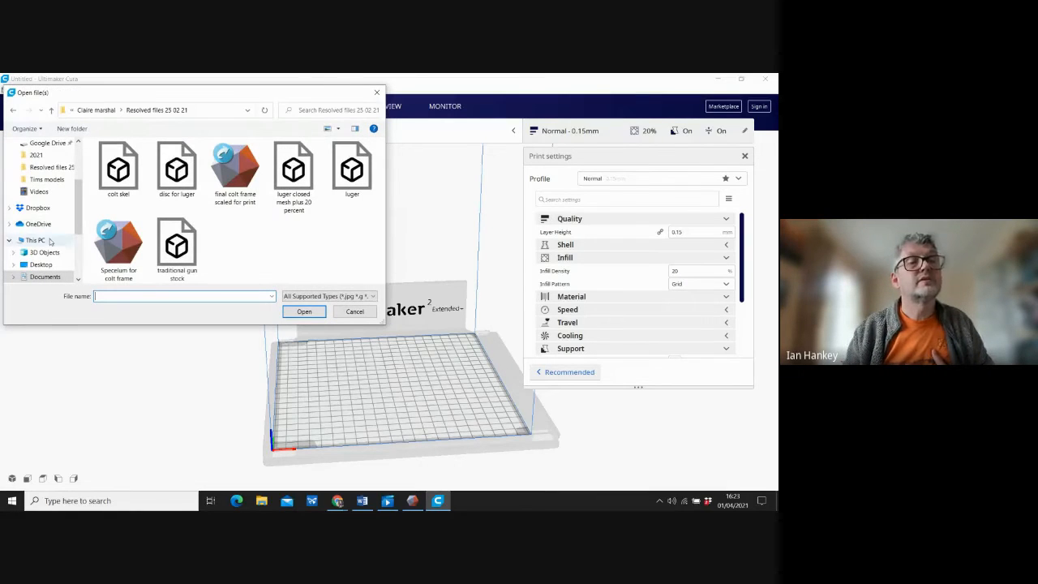
pyautogui.click(41, 264)
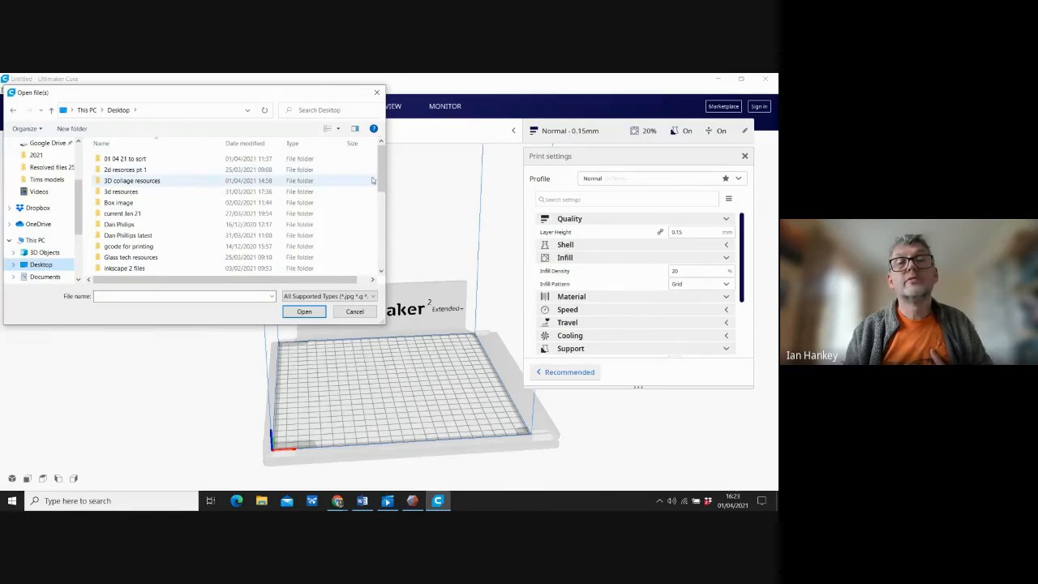
pyautogui.moveTo(380, 166); pyautogui.dragTo(389, 230)
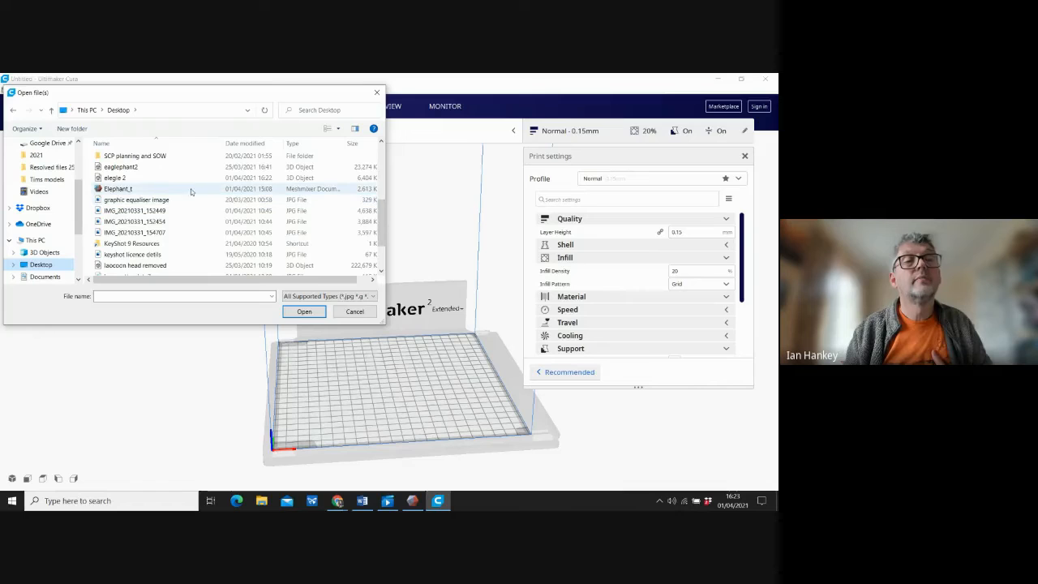
pyautogui.click(112, 177)
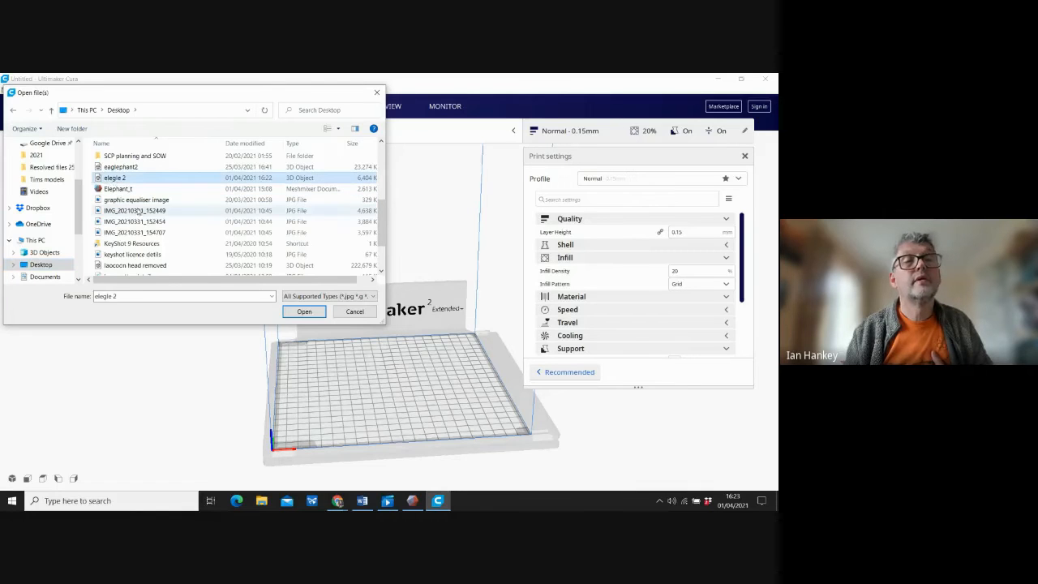
pyautogui.click(304, 311)
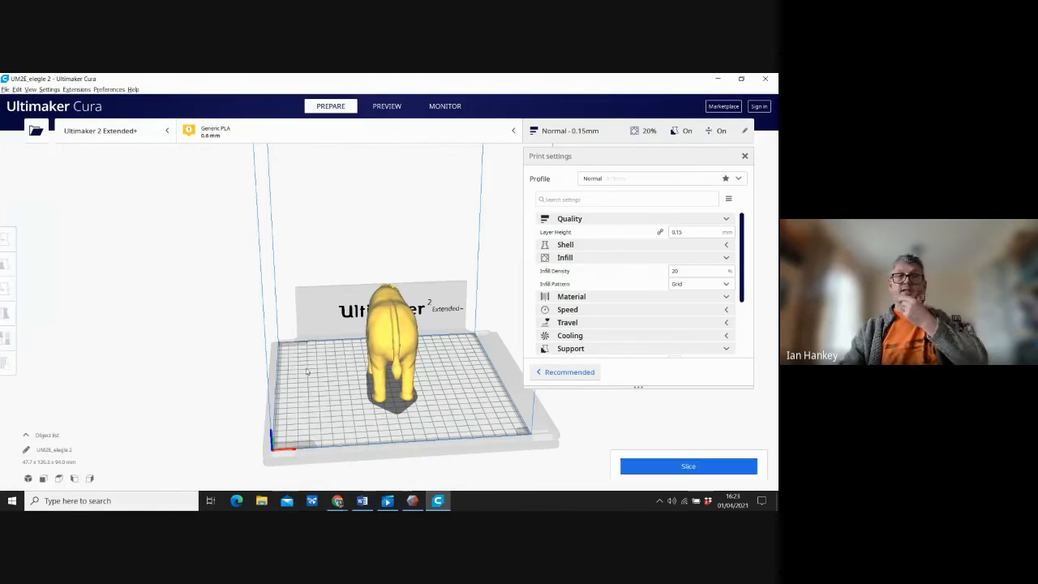
pyautogui.moveTo(222, 361); pyautogui.dragTo(347, 369, button='right')
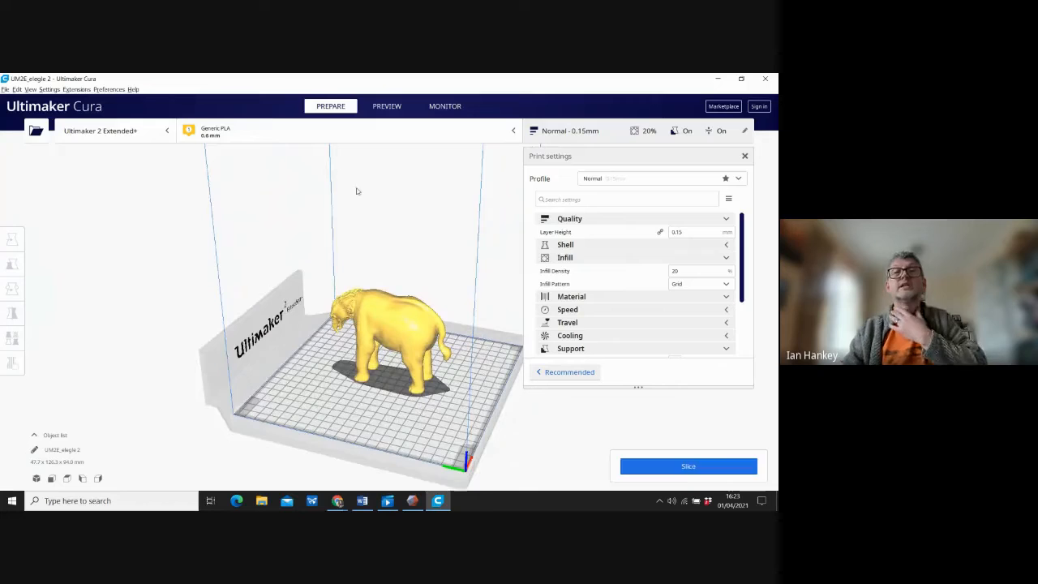
pyautogui.click(688, 467)
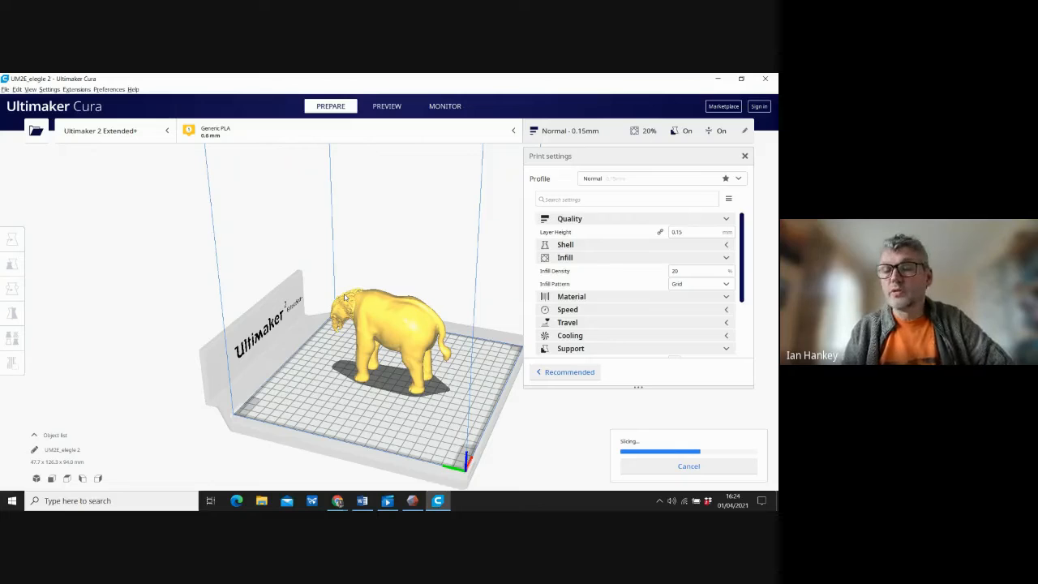
# Step: Preview the sliced model and lower the visible layers to 527 to examine the grid infill inside the body
pyautogui.click(387, 106)
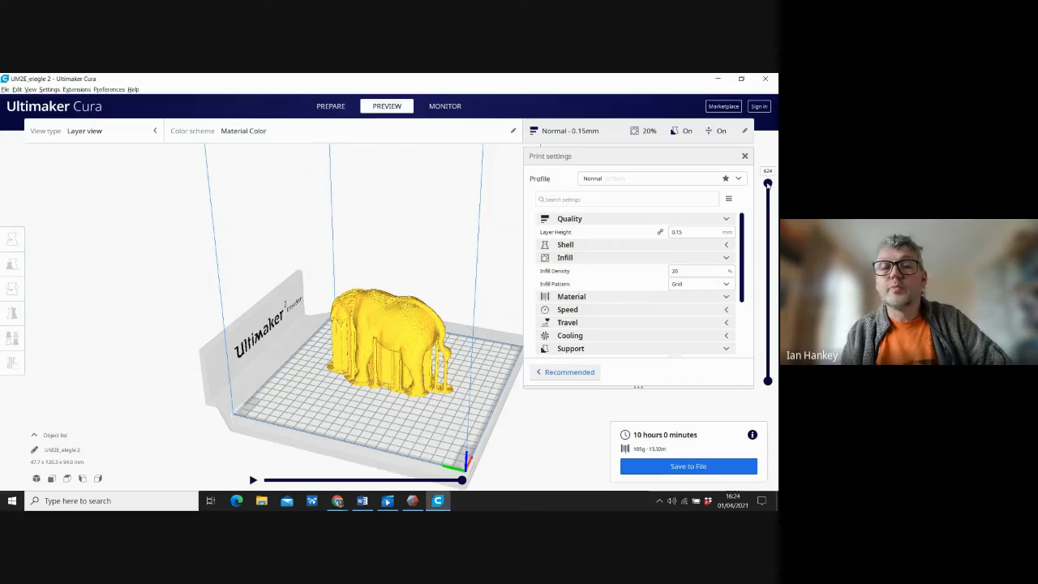
pyautogui.moveTo(767, 183); pyautogui.dragTo(767, 193)
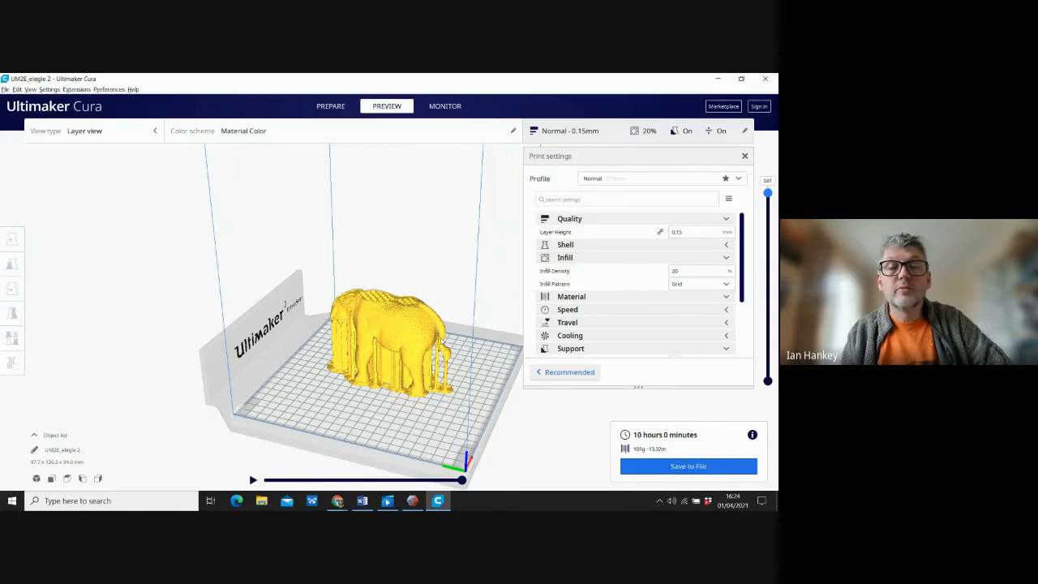
pyautogui.scroll(2, 362, 310)
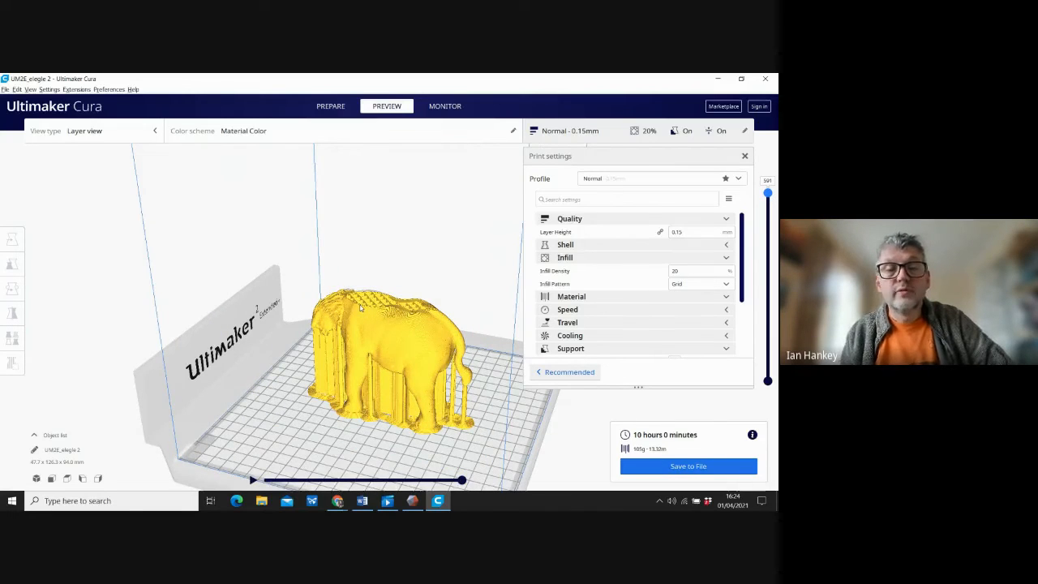
pyautogui.scroll(3, 361, 307)
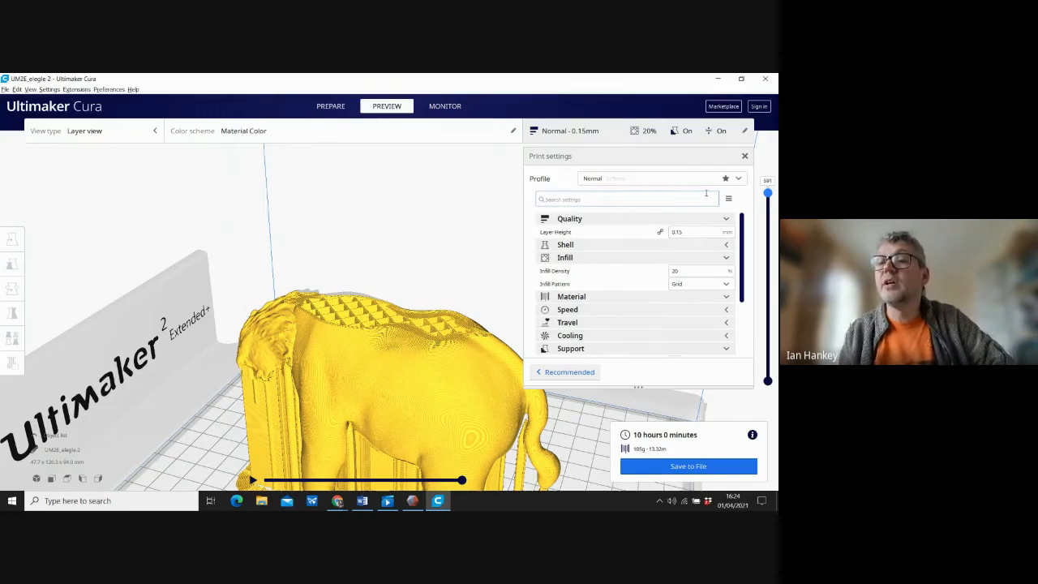
pyautogui.moveTo(767, 195); pyautogui.dragTo(769, 219)
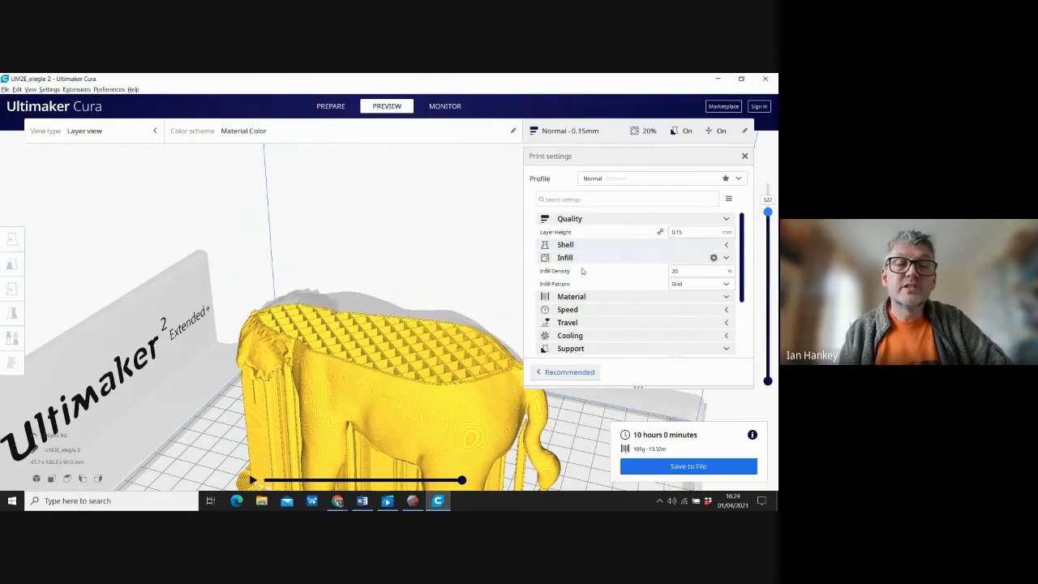
pyautogui.moveTo(461, 232); pyautogui.dragTo(407, 269, button='right')
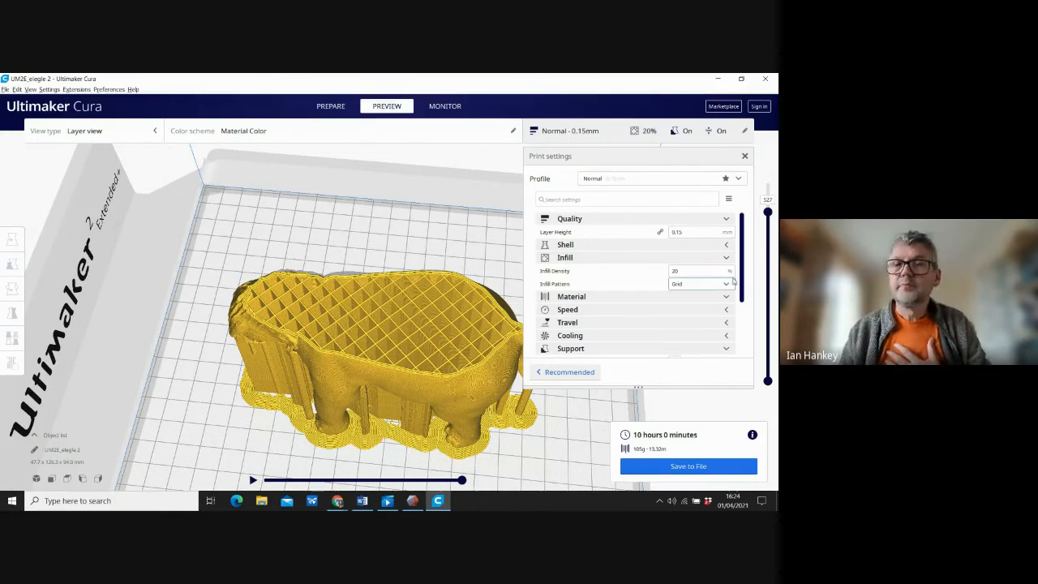
# Step: Examine the first printed layer around the feet and supports, restore all layers and inspect the supports from the side
pyautogui.moveTo(770, 214); pyautogui.dragTo(775, 377)
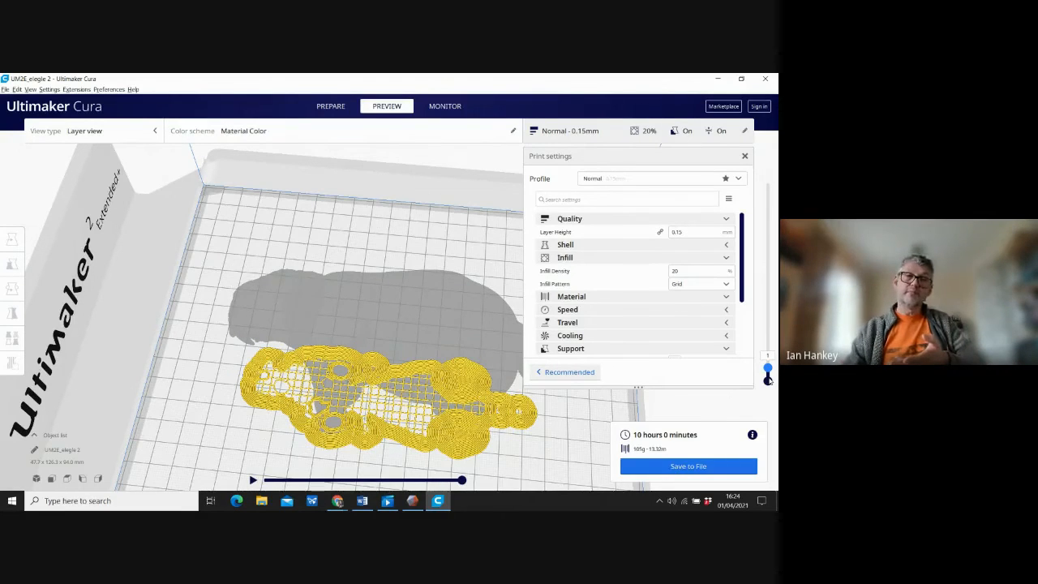
pyautogui.moveTo(771, 377); pyautogui.dragTo(772, 375)
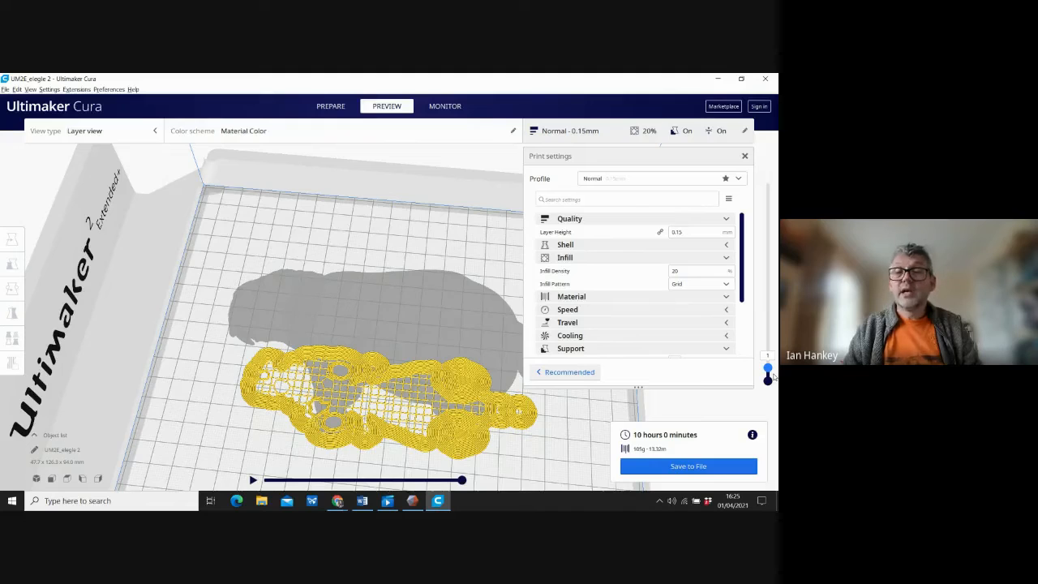
pyautogui.moveTo(772, 376); pyautogui.dragTo(776, 182)
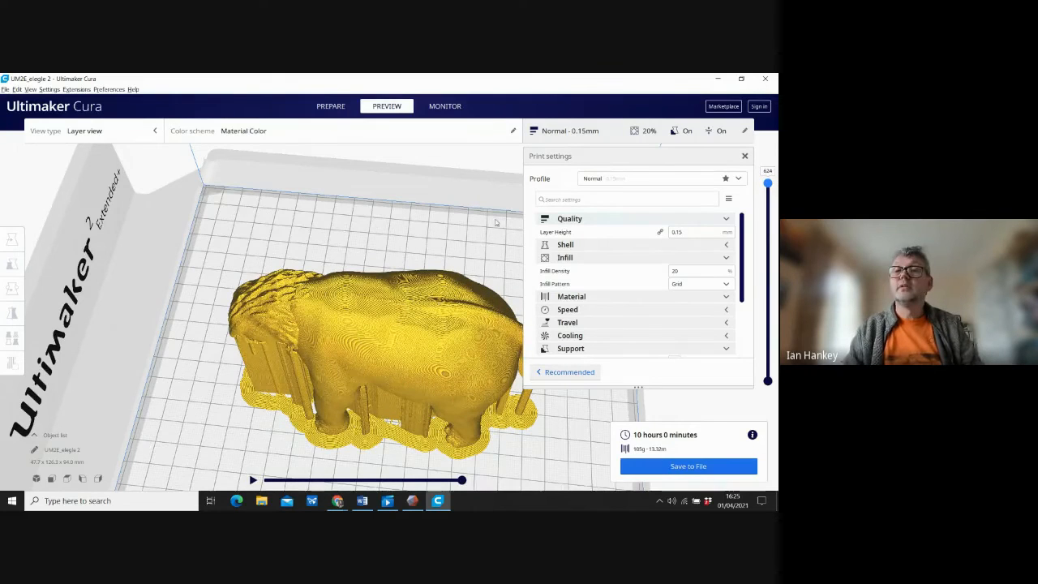
pyautogui.moveTo(361, 334); pyautogui.dragTo(308, 256, button='right')
pyautogui.scroll(5, 308, 256)
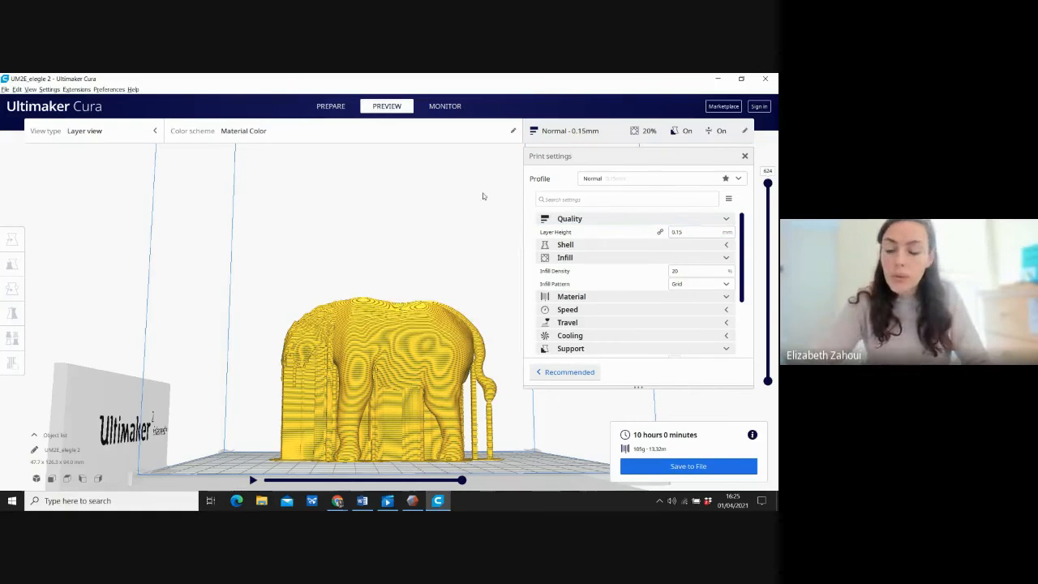
# Step: Close Cura and examine the combined eagle-elephant model in Meshmixer, both close up and as a whole
pyautogui.click(765, 80)
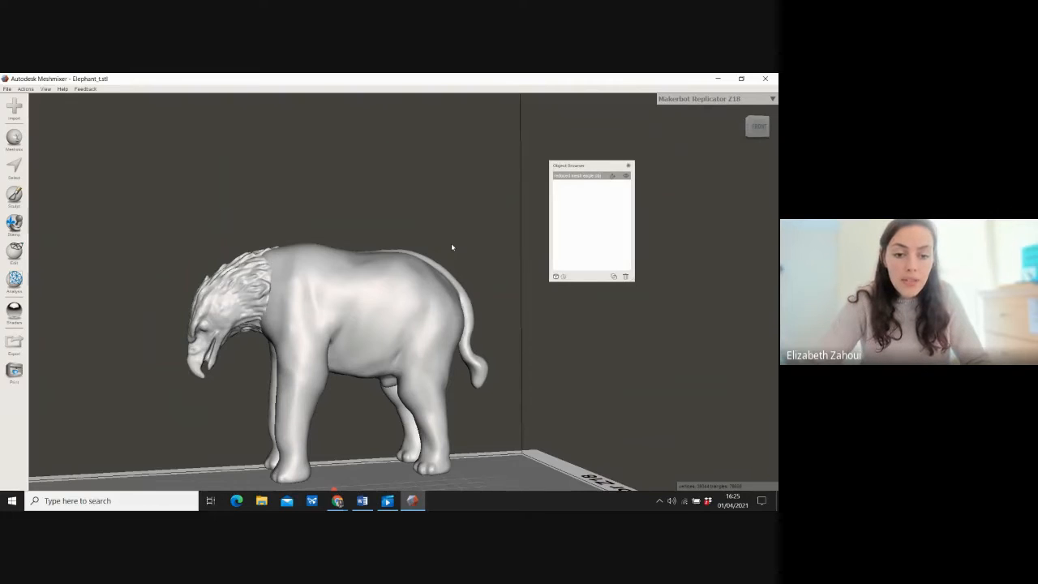
pyautogui.moveTo(486, 252)
pyautogui.mouseDown(button='right')
pyautogui.moveTo(476, 256)
pyautogui.moveTo(492, 250)
pyautogui.mouseUp(button='right')
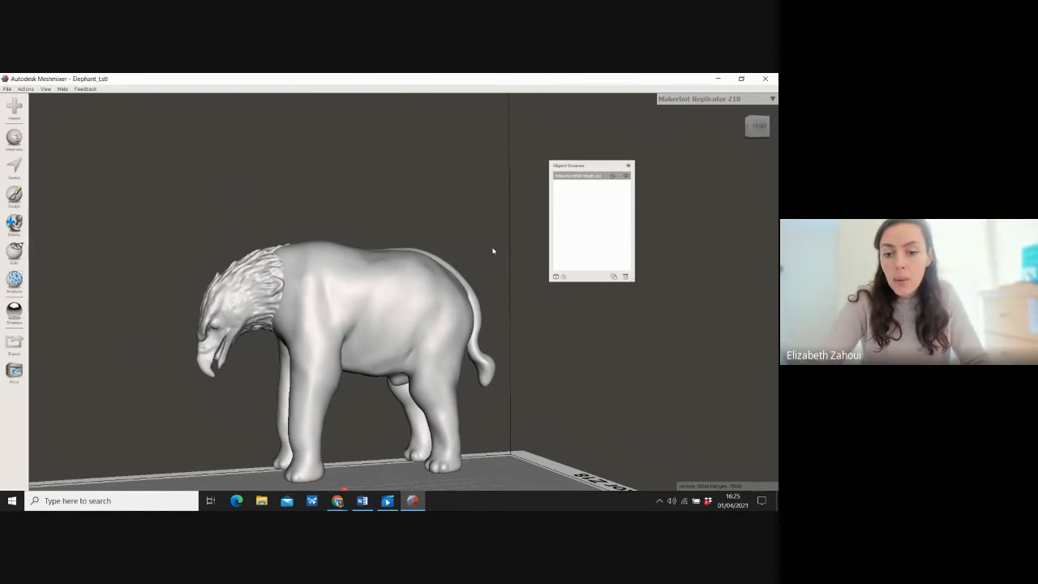
pyautogui.moveTo(492, 250); pyautogui.dragTo(459, 252, button='right')
pyautogui.scroll(6, 193, 293)
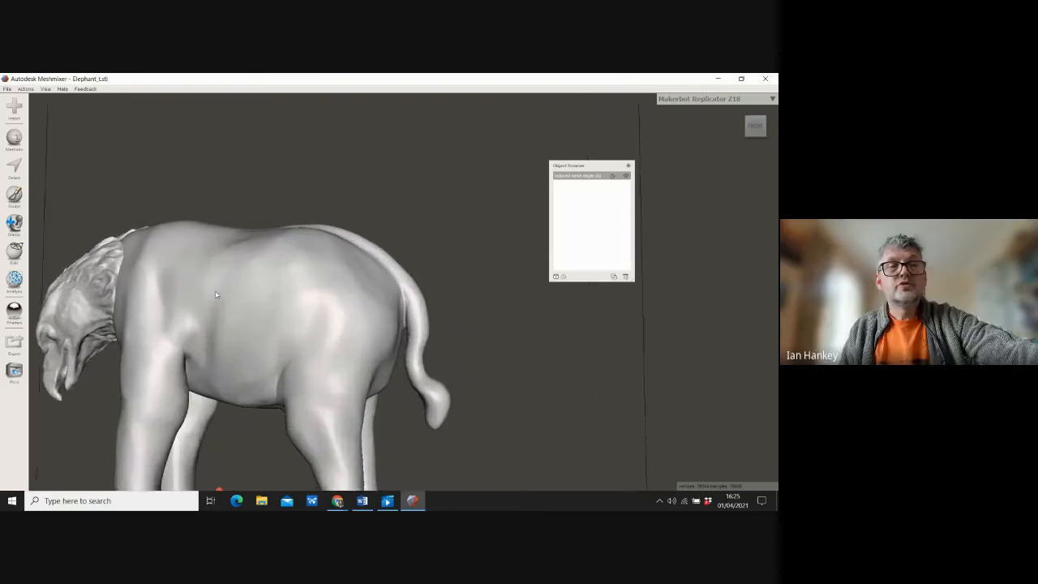
pyautogui.scroll(5, 294, 354)
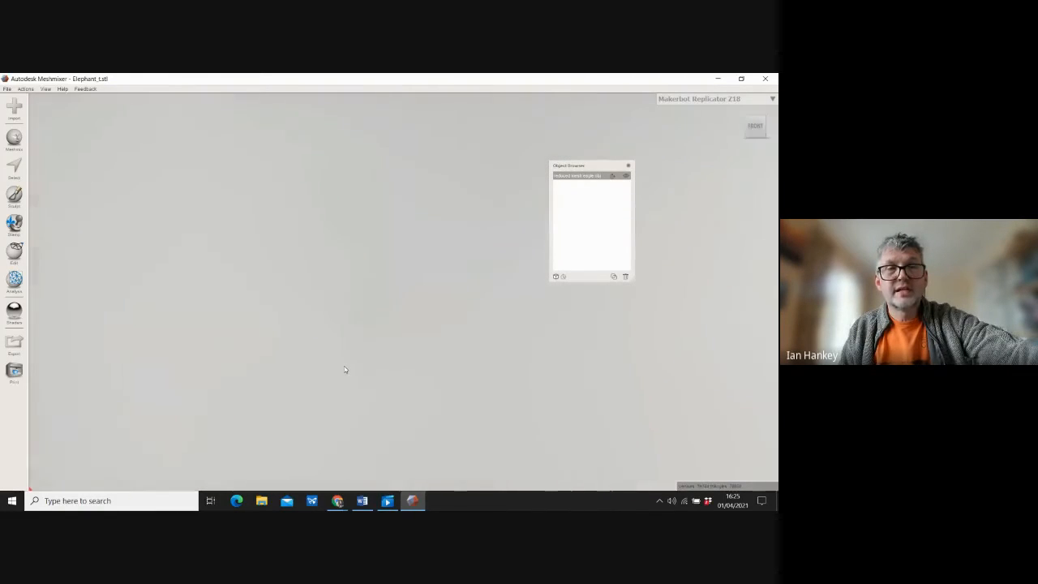
pyautogui.moveTo(350, 326)
pyautogui.mouseDown(button='right')
pyautogui.moveTo(486, 286)
pyautogui.moveTo(406, 289)
pyautogui.moveTo(457, 268)
pyautogui.moveTo(378, 203)
pyautogui.moveTo(440, 248)
pyautogui.moveTo(440, 235)
pyautogui.moveTo(381, 269)
pyautogui.mouseUp(button='right')
pyautogui.scroll(-15, 394, 261)
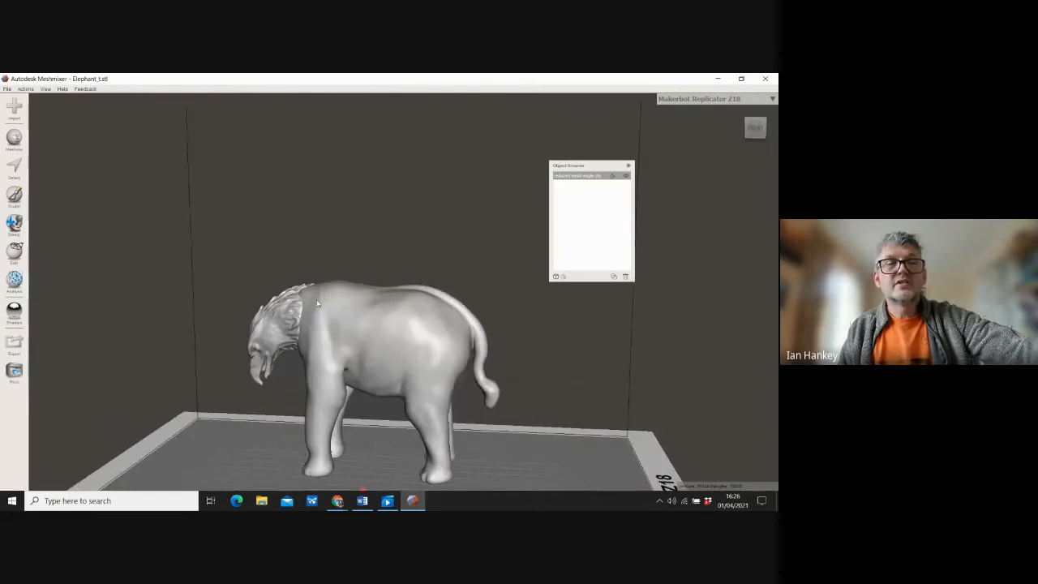
# Step: Select a patch on the upper back behind the neck with a size 41 Sphere Brush, delete it and inspect the opening
pyautogui.click(15, 168)
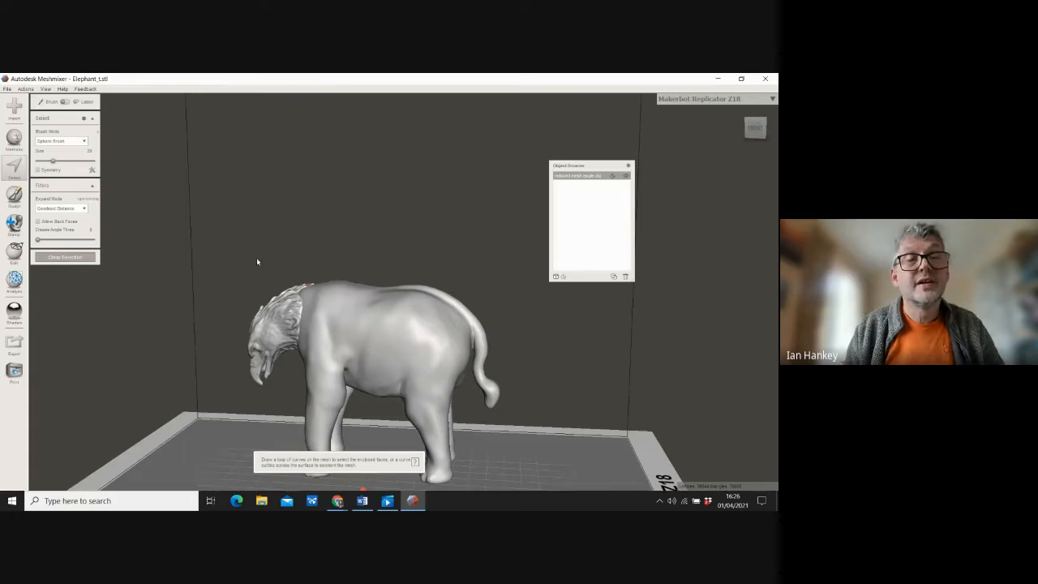
pyautogui.moveTo(54, 160); pyautogui.dragTo(61, 161)
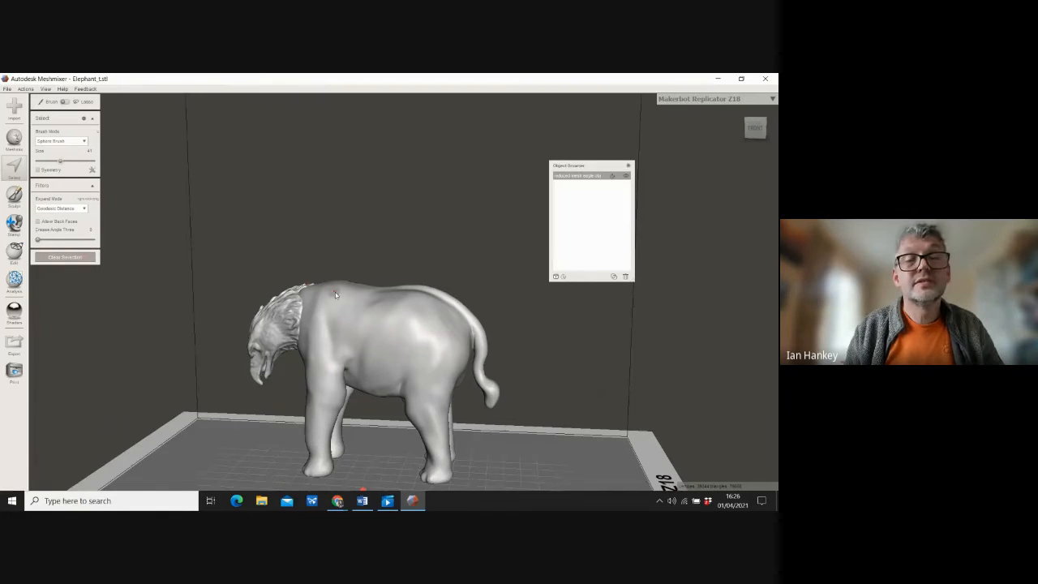
pyautogui.moveTo(327, 295); pyautogui.dragTo(324, 288)
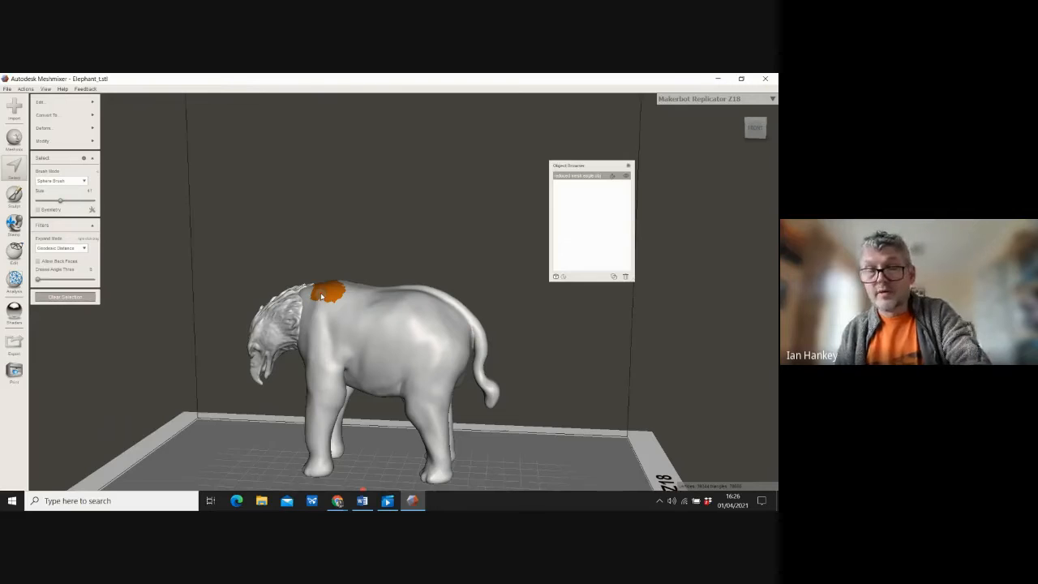
pyautogui.press('Delete')
pyautogui.moveTo(404, 234); pyautogui.dragTo(319, 267, button='right')
pyautogui.scroll(3, 256, 449)
pyautogui.moveTo(250, 404); pyautogui.dragTo(375, 236, button='middle')
pyautogui.moveTo(435, 273); pyautogui.dragTo(324, 267, button='right')
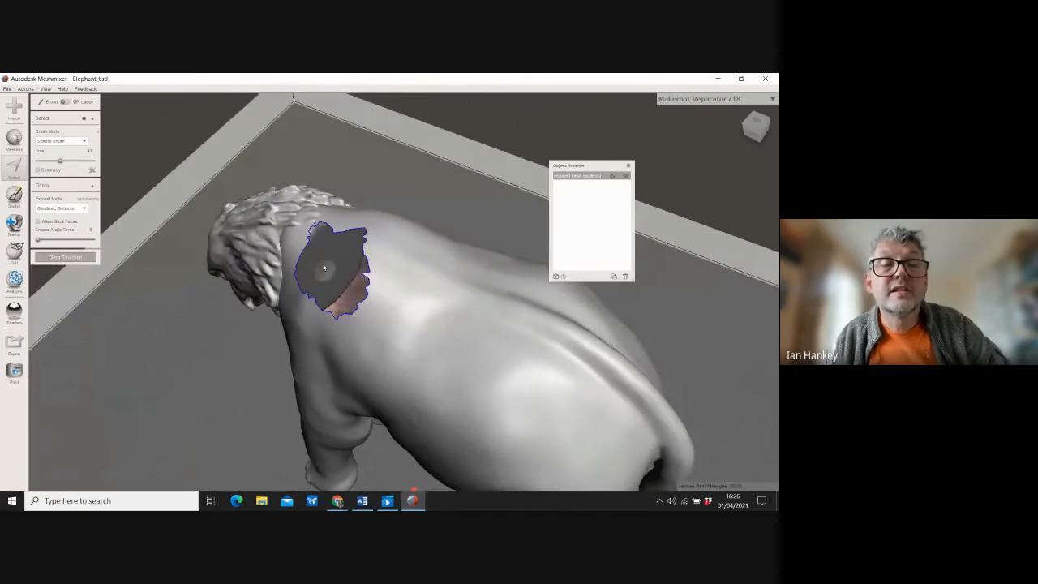
pyautogui.moveTo(324, 268)
pyautogui.mouseDown()
pyautogui.moveTo(316, 232)
pyautogui.moveTo(335, 307)
pyautogui.mouseUp()
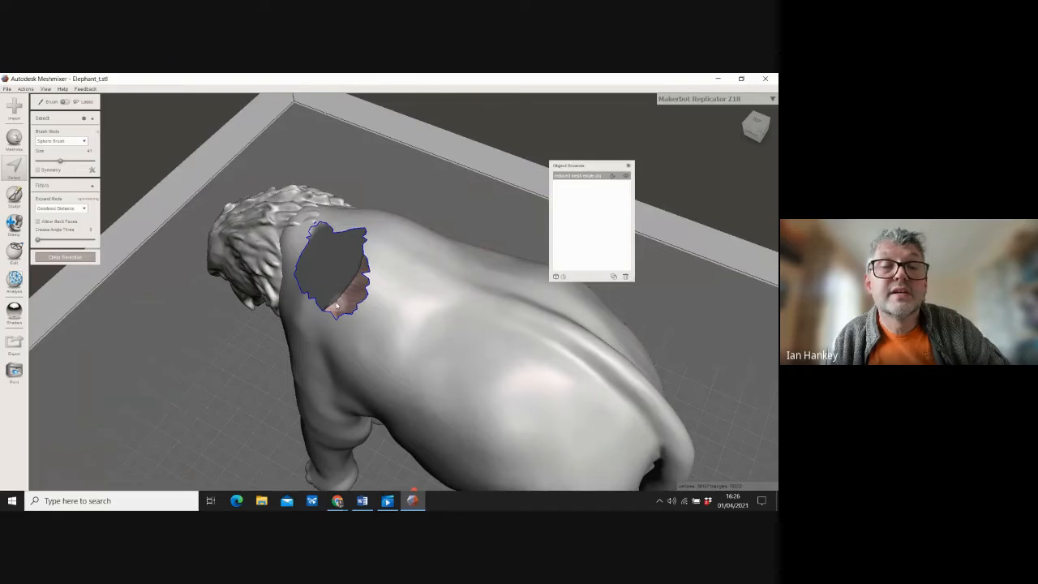
pyautogui.moveTo(340, 261)
pyautogui.mouseDown(button='right')
pyautogui.moveTo(334, 245)
pyautogui.moveTo(365, 241)
pyautogui.mouseUp(button='right')
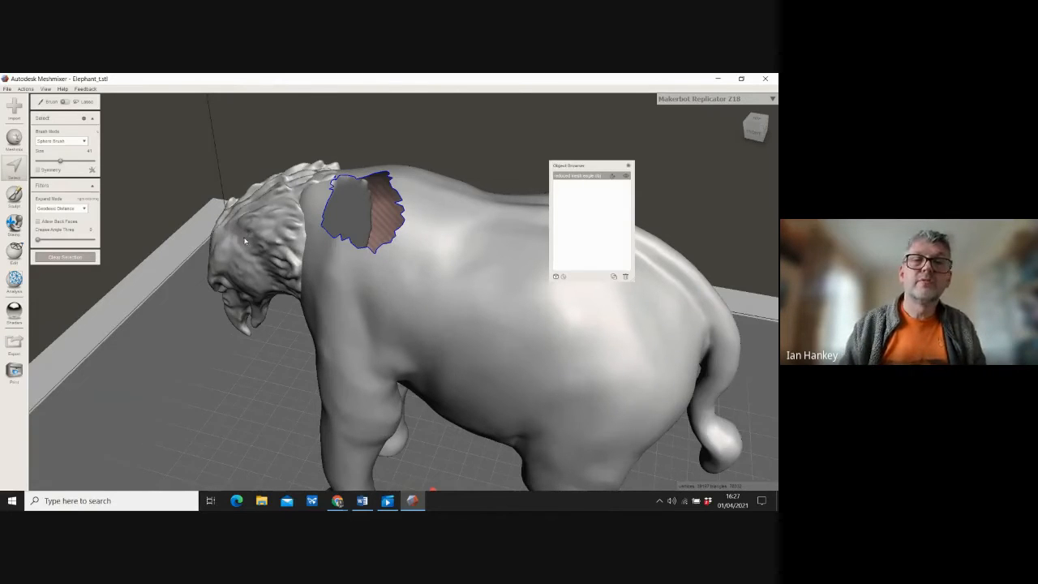
# Step: Undo the deletion of the patch behind the neck
pyautogui.press('Escape')
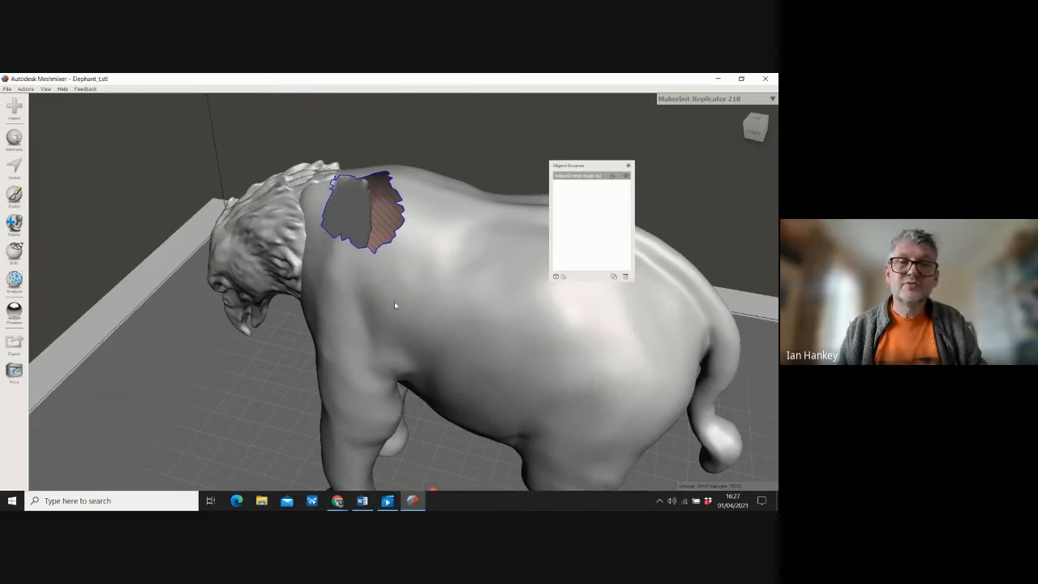
pyautogui.press('s')
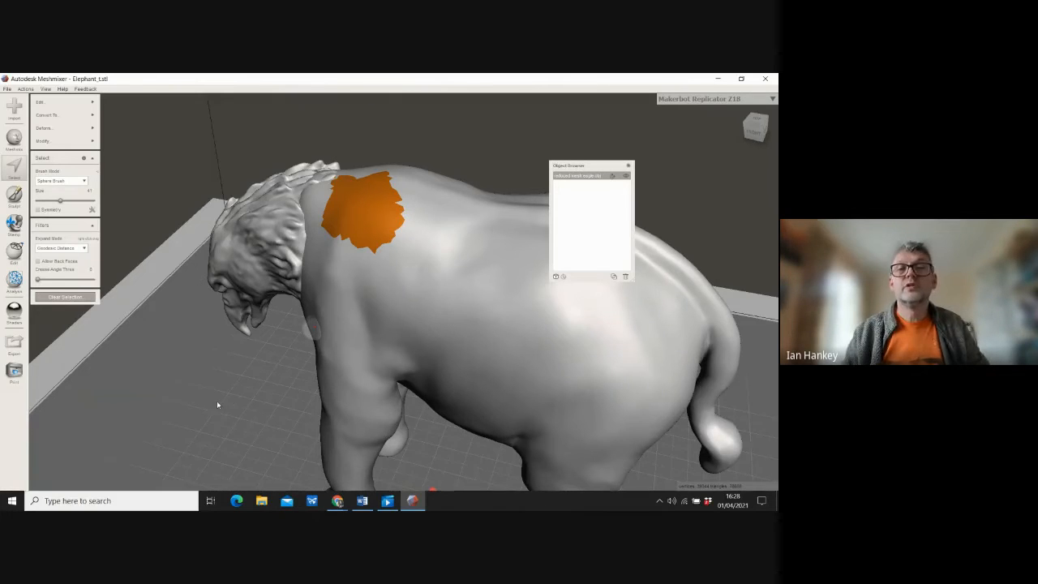
pyautogui.click(338, 502)
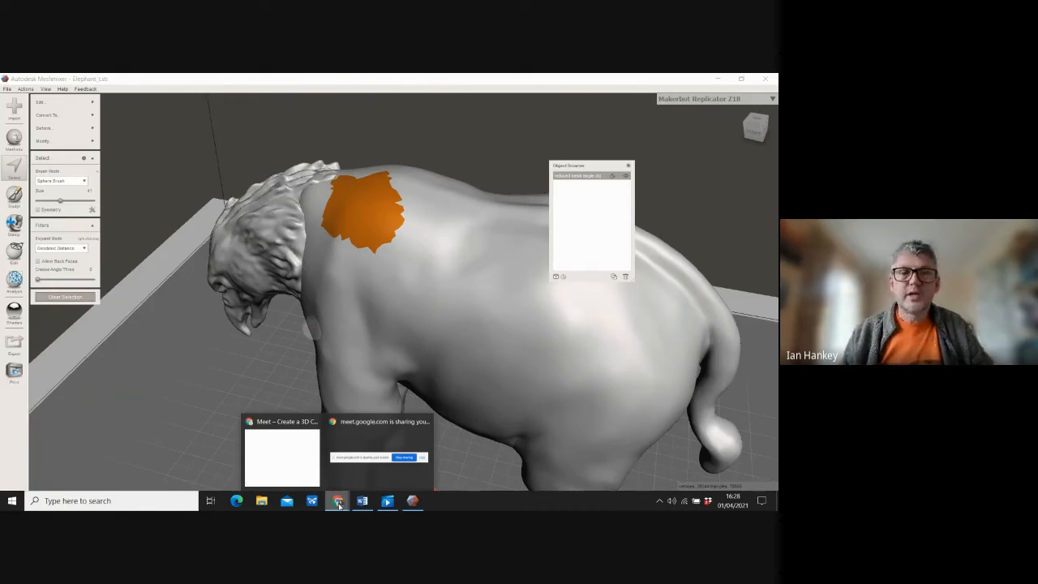
pyautogui.click(208, 380)
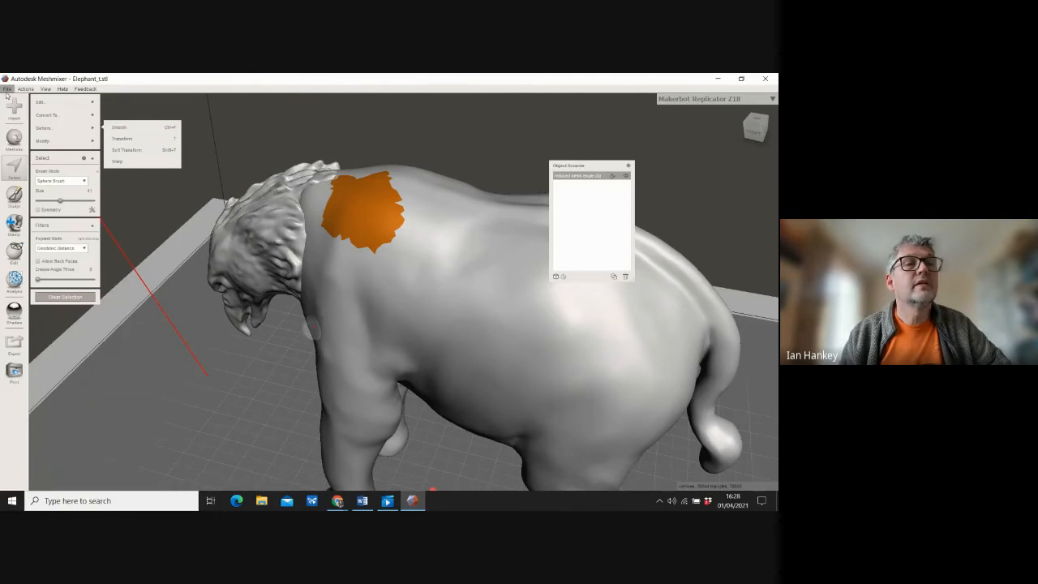
pyautogui.click(7, 89)
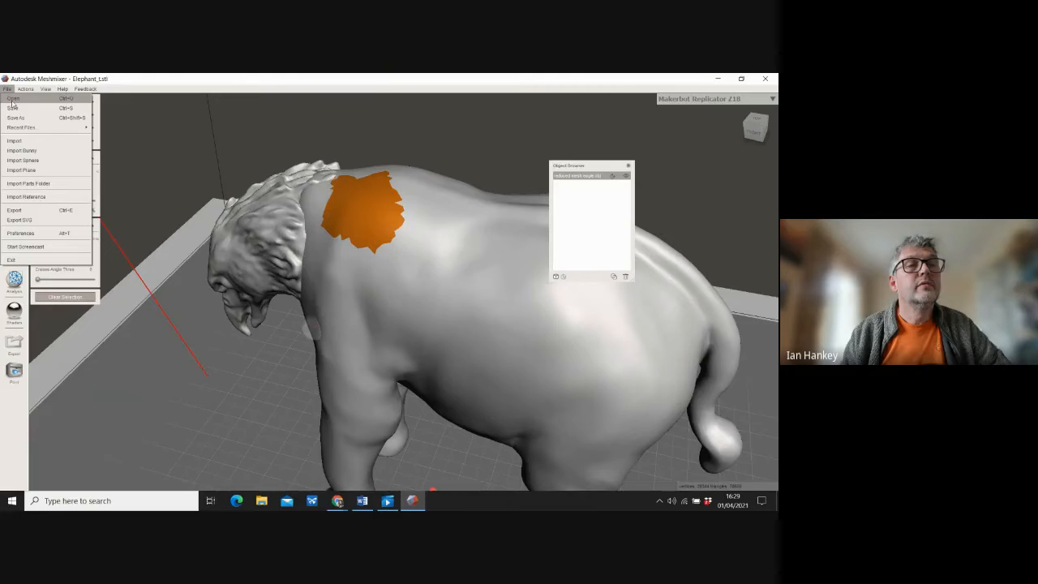
pyautogui.click(13, 99)
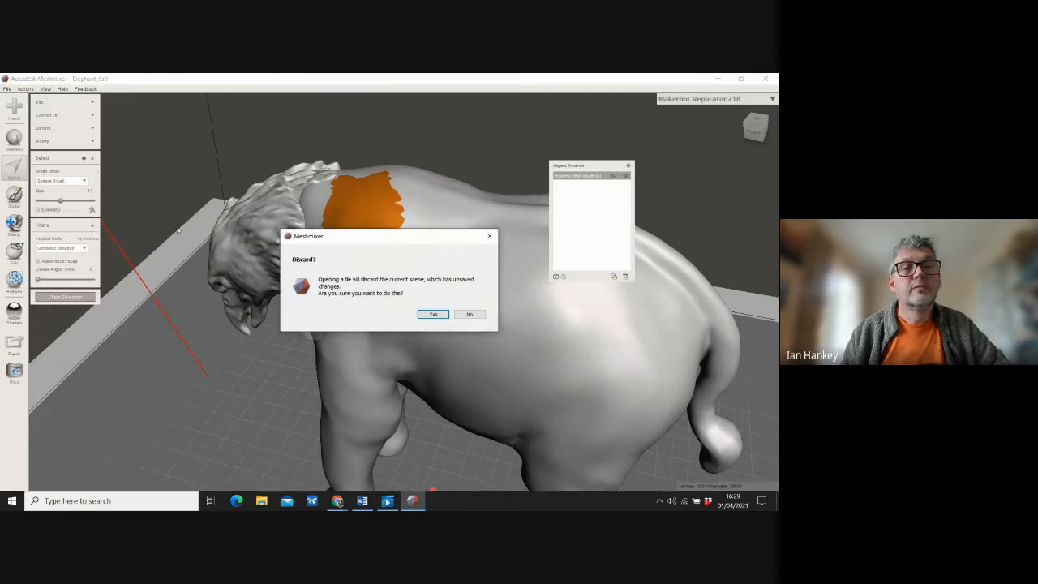
pyautogui.click(467, 315)
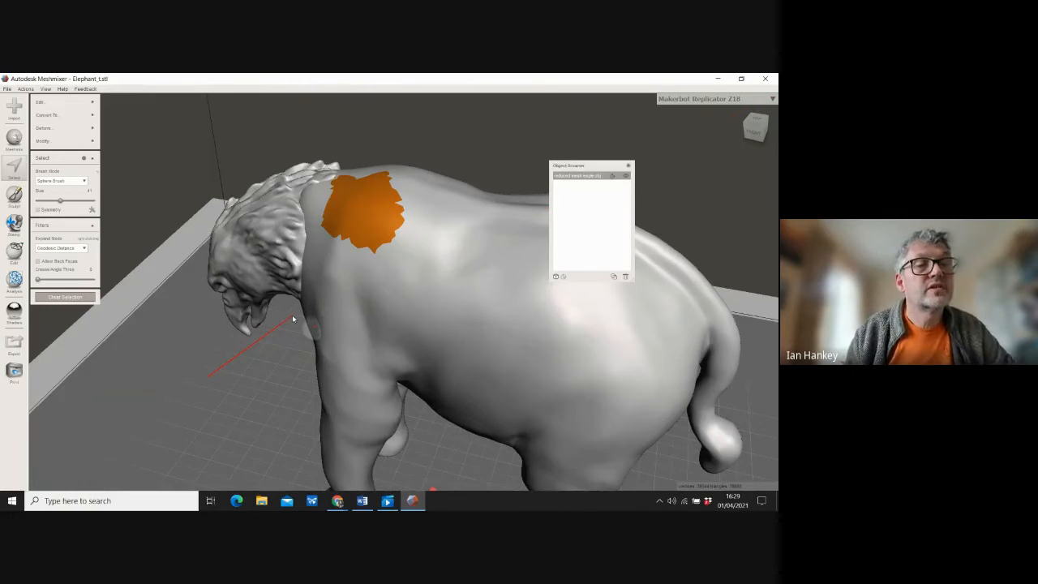
pyautogui.click(56, 141)
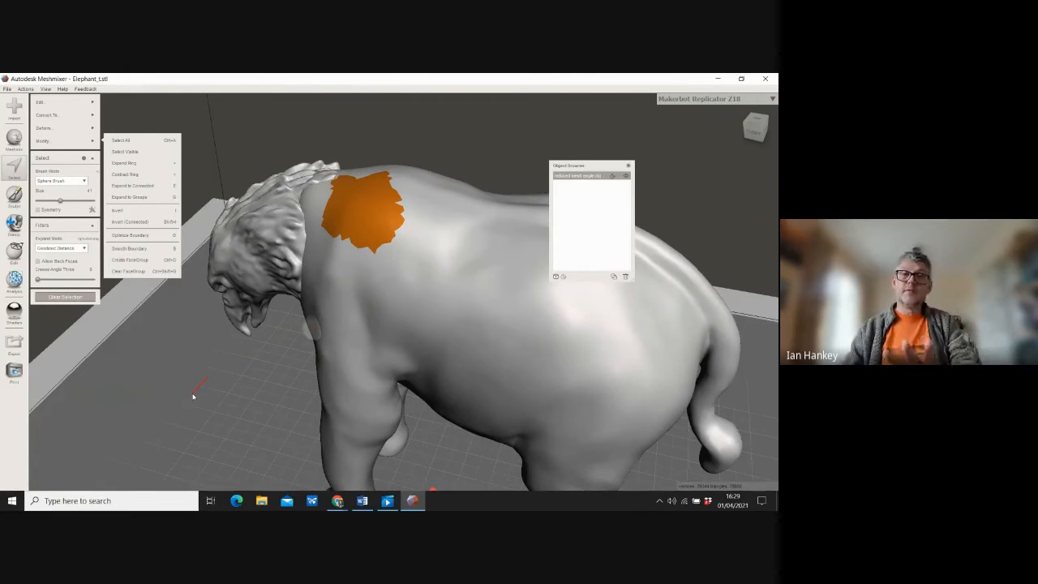
# Step: Save the scene to the Desktop as "eleagle2" in Meshmixer Format (*.mix)
pyautogui.click(7, 89)
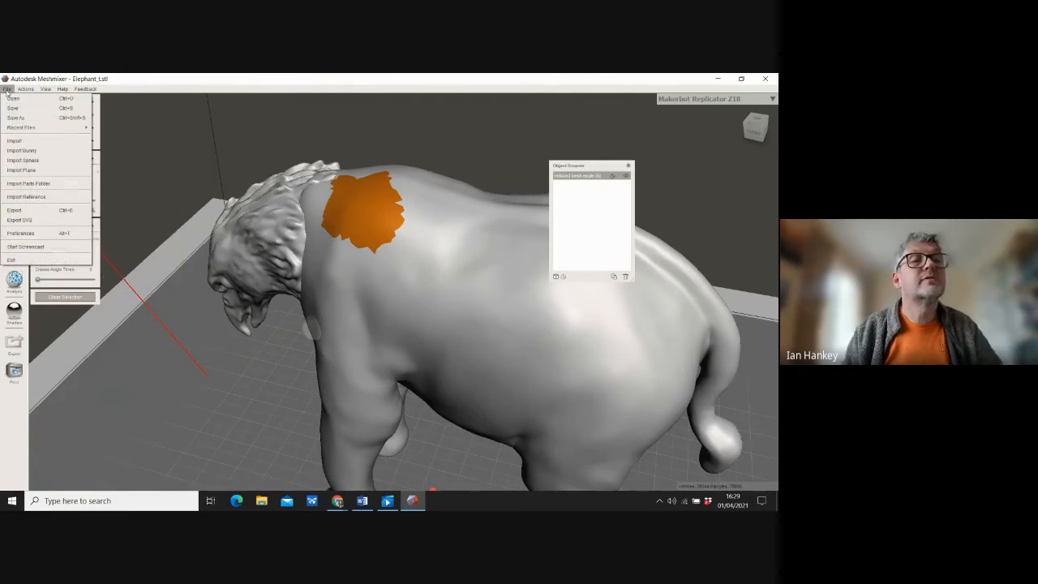
pyautogui.click(19, 118)
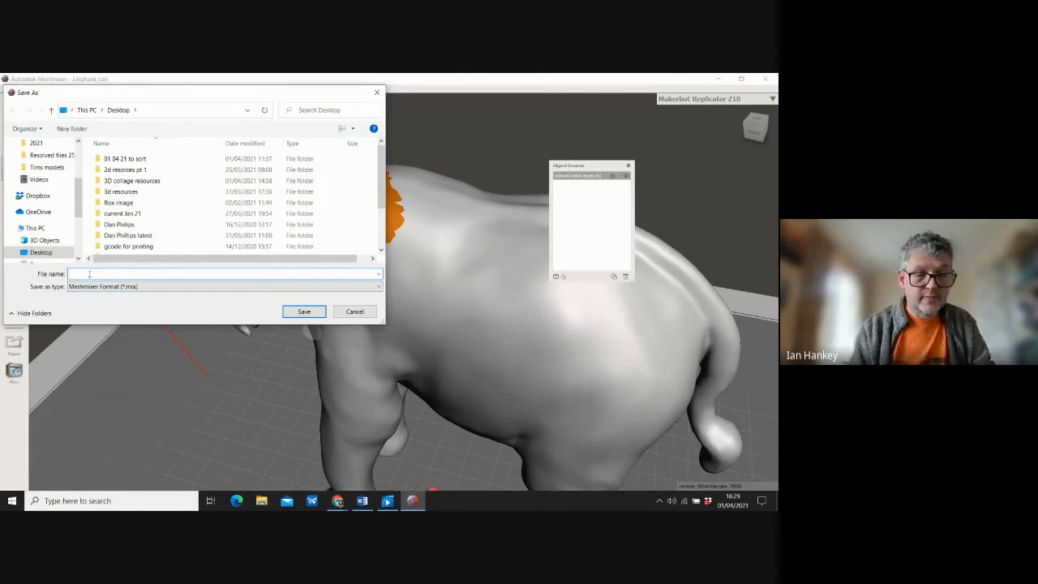
pyautogui.write('elea')
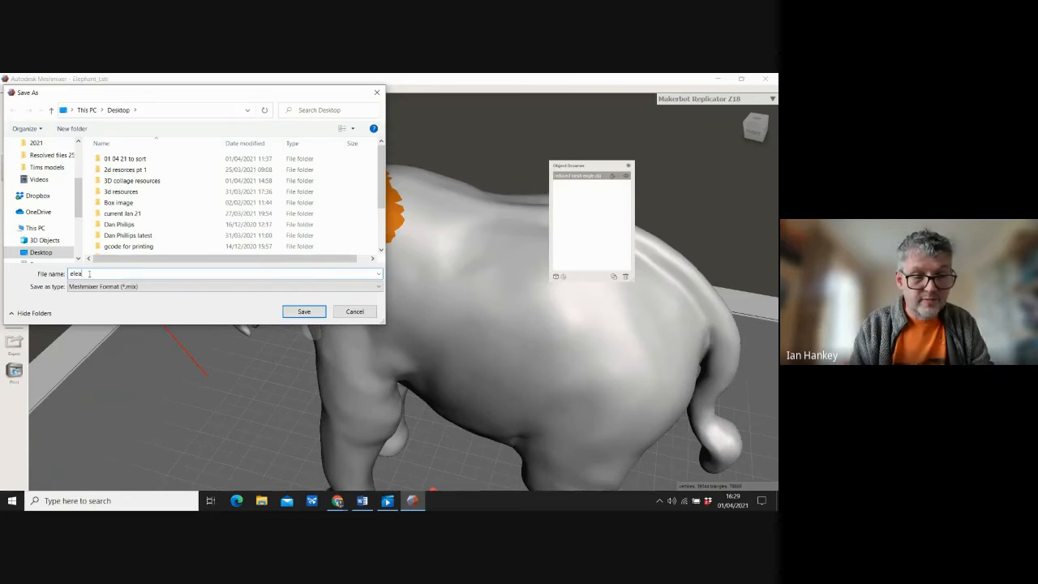
pyautogui.write('gle2')
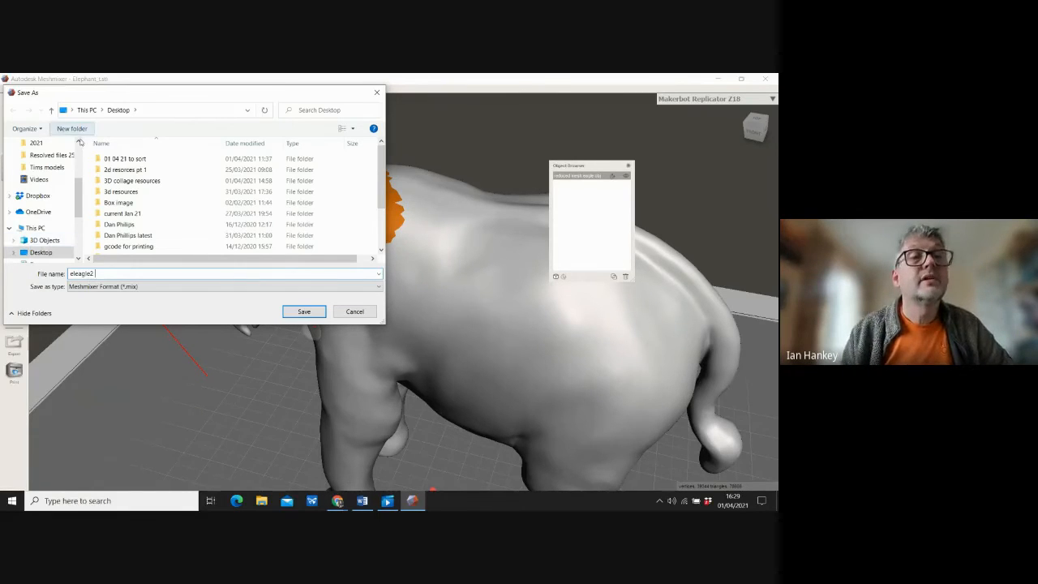
pyautogui.click(303, 312)
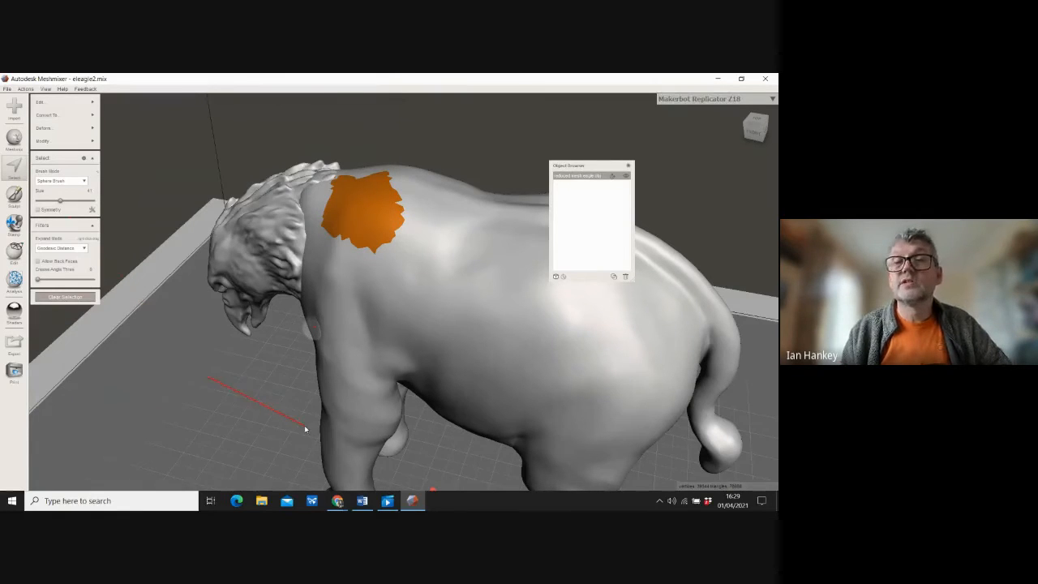
pyautogui.click(40, 102)
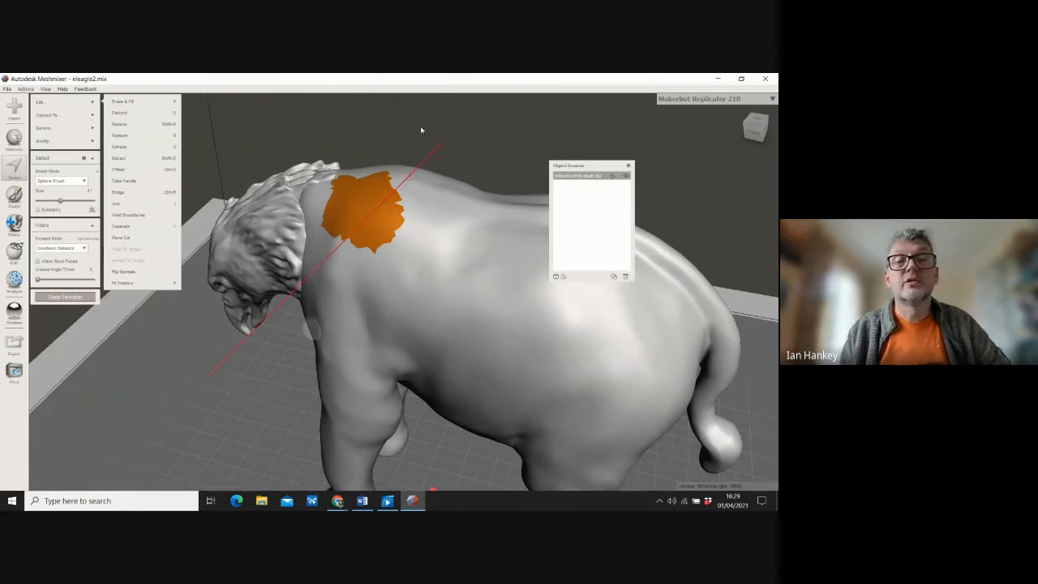
# Step: Restart Meshmixer in a maximized window and start a new scene with the built-in sphere
pyautogui.click(765, 79)
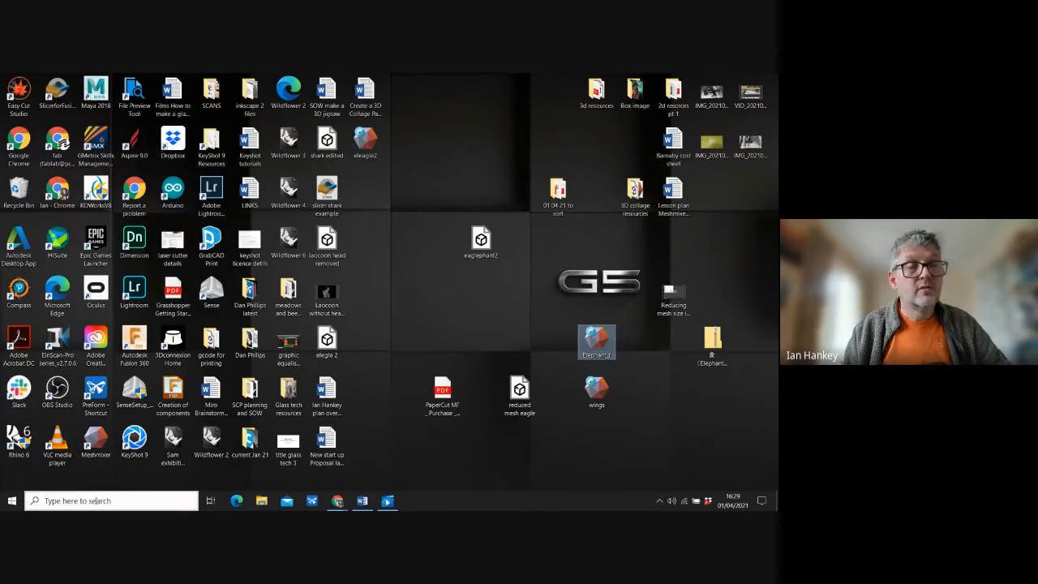
pyautogui.click(98, 444)
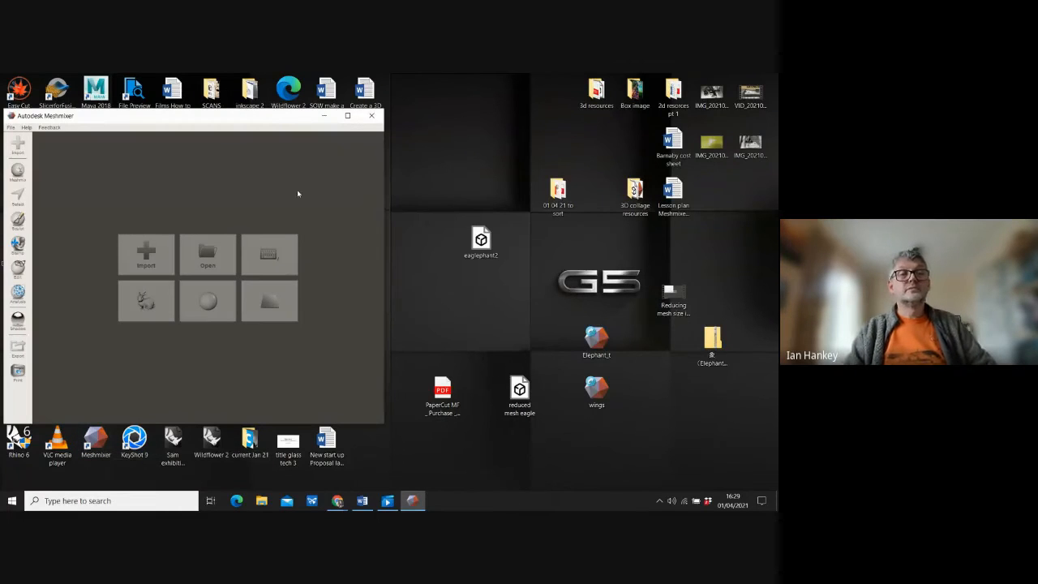
pyautogui.click(347, 115)
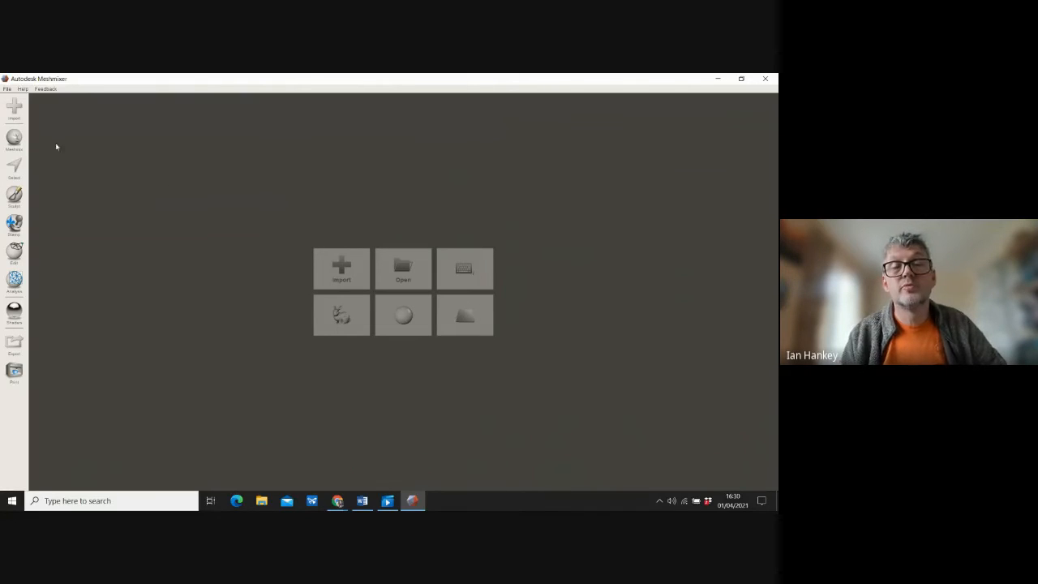
pyautogui.click(403, 316)
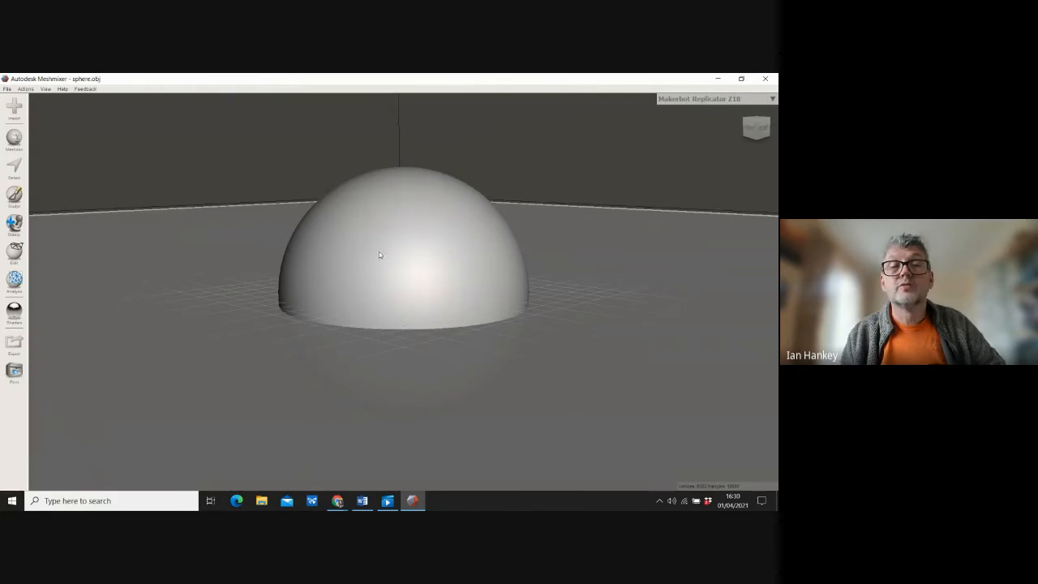
pyautogui.scroll(-5, 379, 252)
pyautogui.scroll(-2, 383, 278)
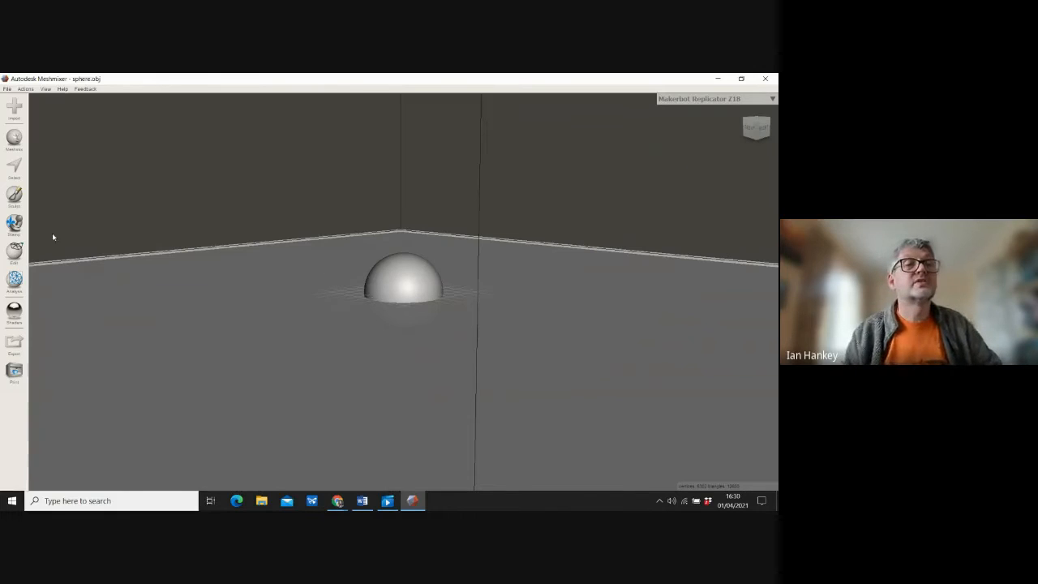
# Step: Add a cone primitive to the scene and move it over the sphere, aligning it from two side views
pyautogui.click(14, 141)
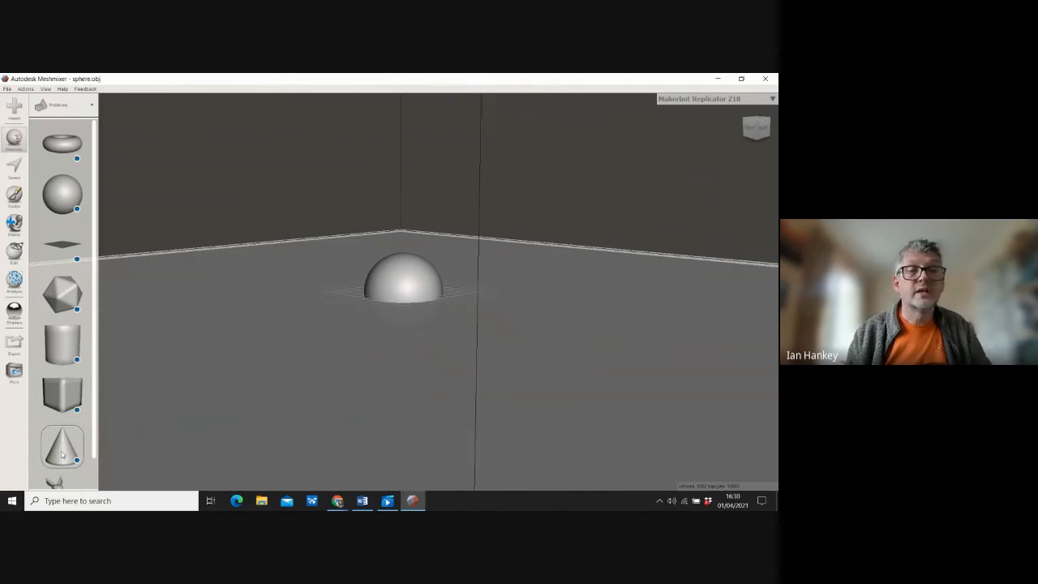
pyautogui.moveTo(61, 455); pyautogui.dragTo(128, 424)
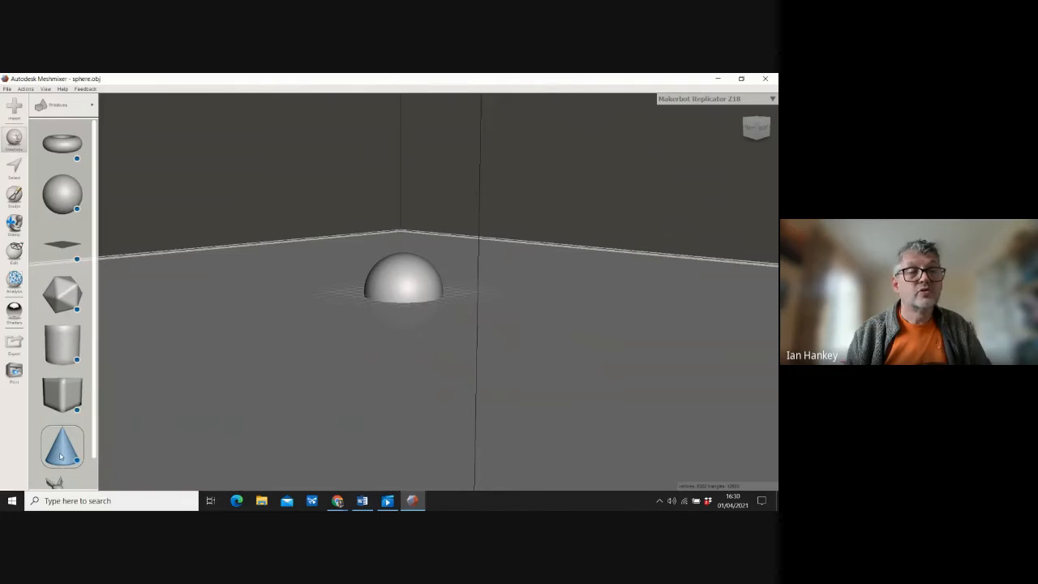
pyautogui.moveTo(61, 455); pyautogui.dragTo(246, 415)
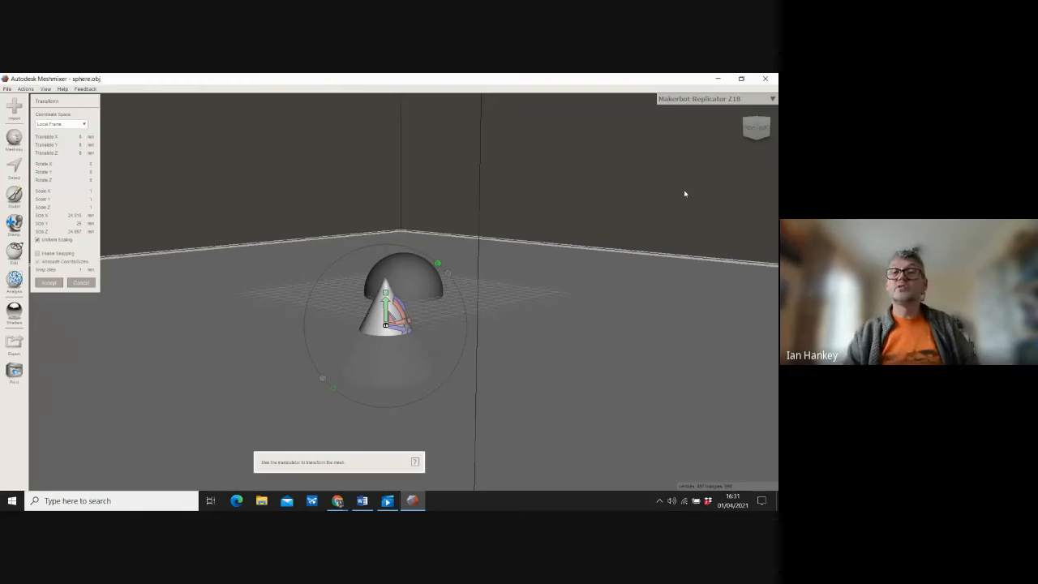
pyautogui.click(762, 127)
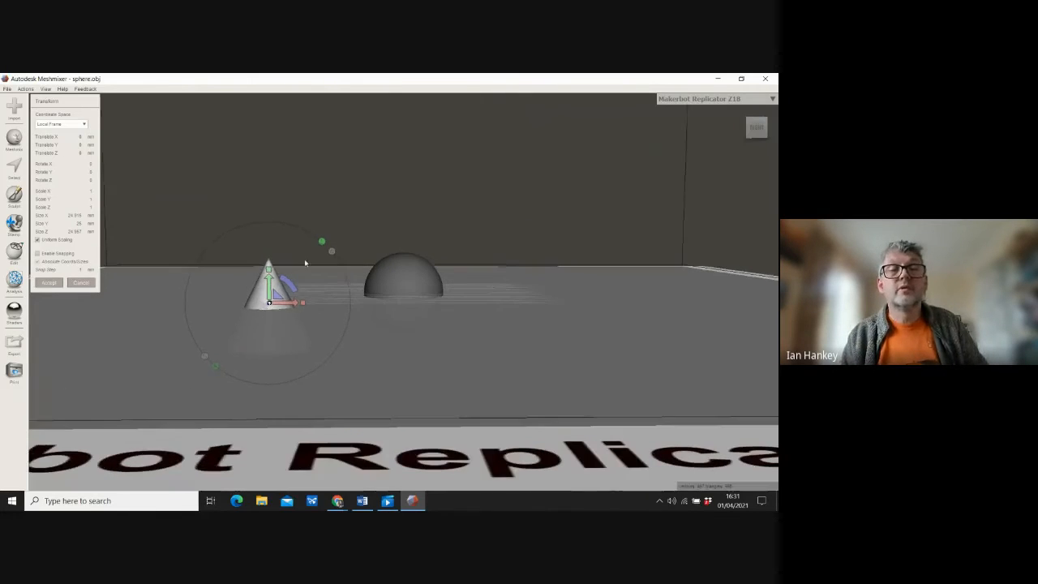
pyautogui.moveTo(264, 280); pyautogui.dragTo(426, 236)
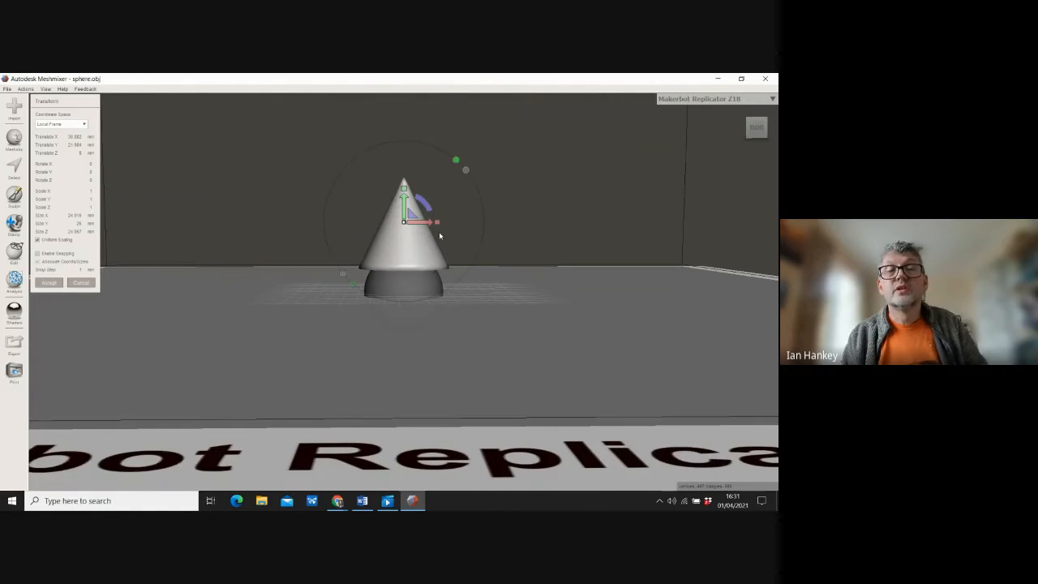
pyautogui.click(754, 123)
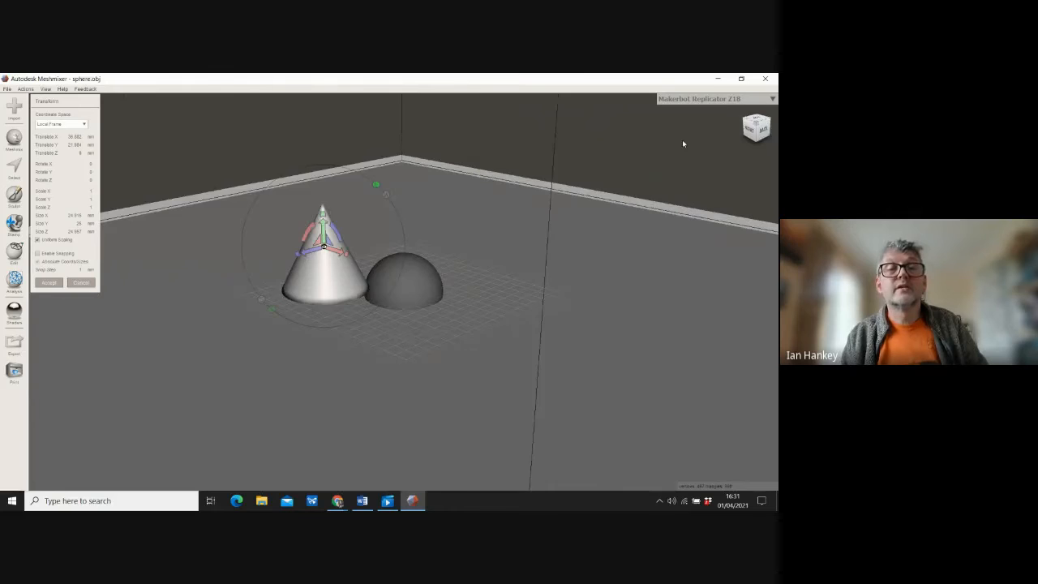
pyautogui.moveTo(682, 144); pyautogui.dragTo(616, 143, button='right')
pyautogui.moveTo(291, 219); pyautogui.dragTo(387, 223)
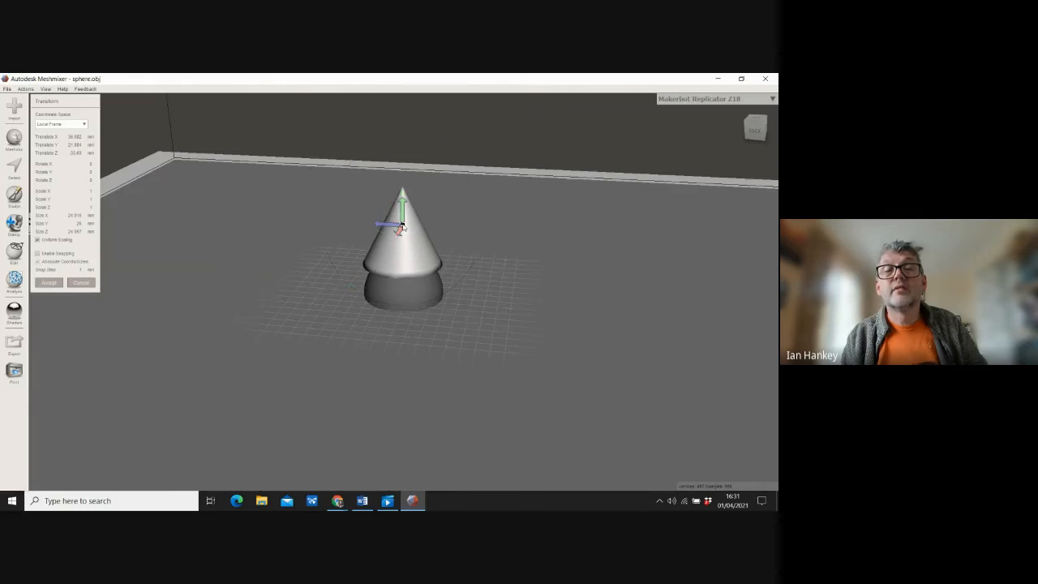
# Step: Scale the cone uniformly to about 0.73, lower it into the sphere, centre it and accept the transform
pyautogui.moveTo(401, 227); pyautogui.dragTo(294, 171)
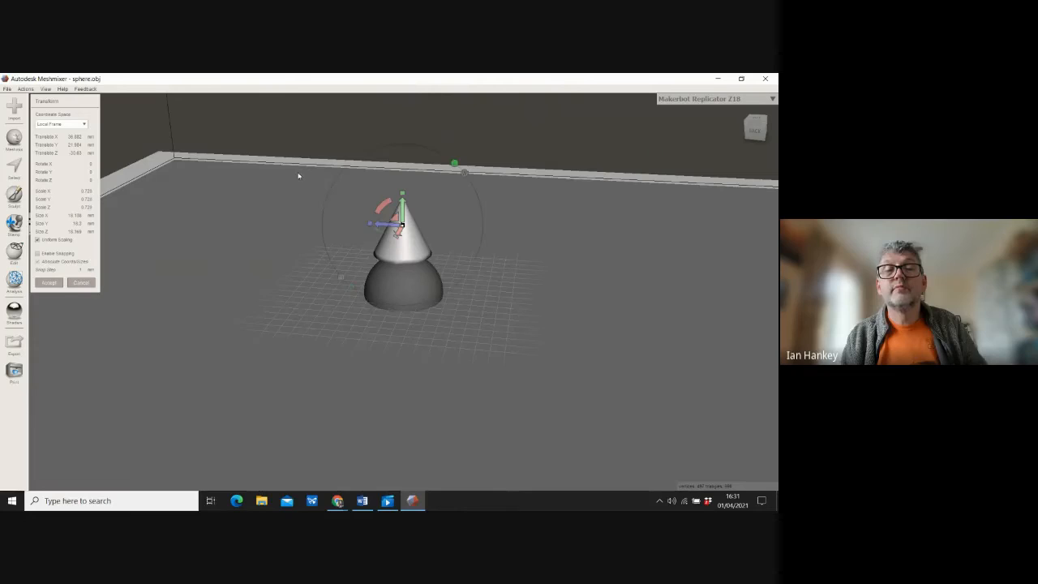
pyautogui.moveTo(403, 203); pyautogui.dragTo(381, 242)
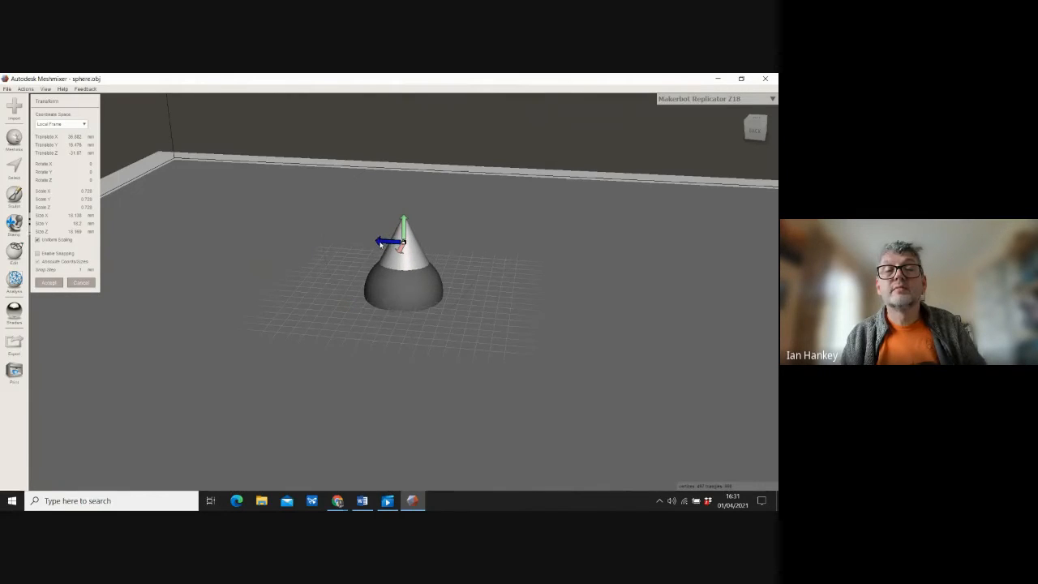
pyautogui.moveTo(754, 132); pyautogui.dragTo(577, 144)
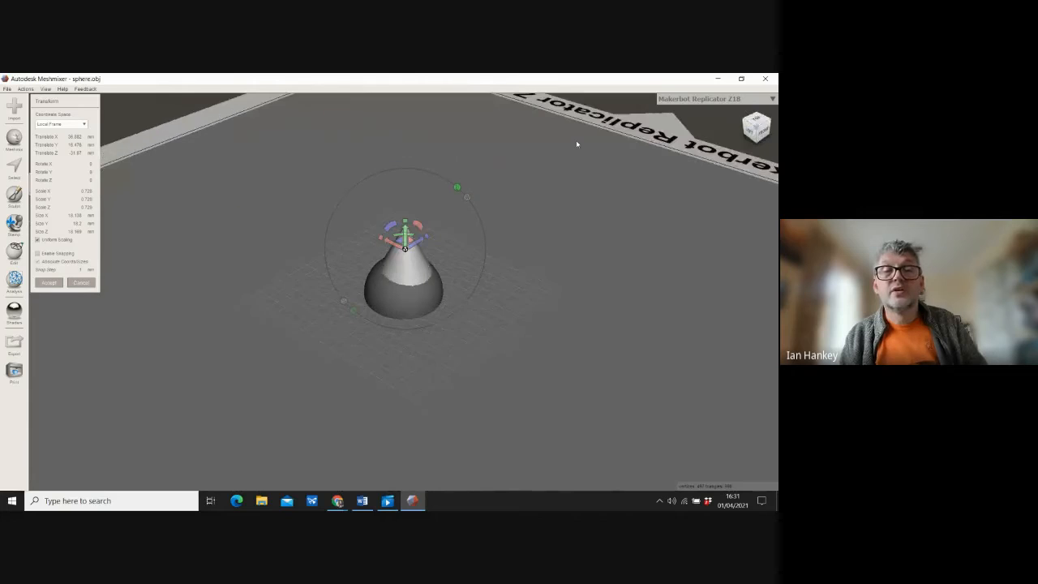
pyautogui.click(750, 131)
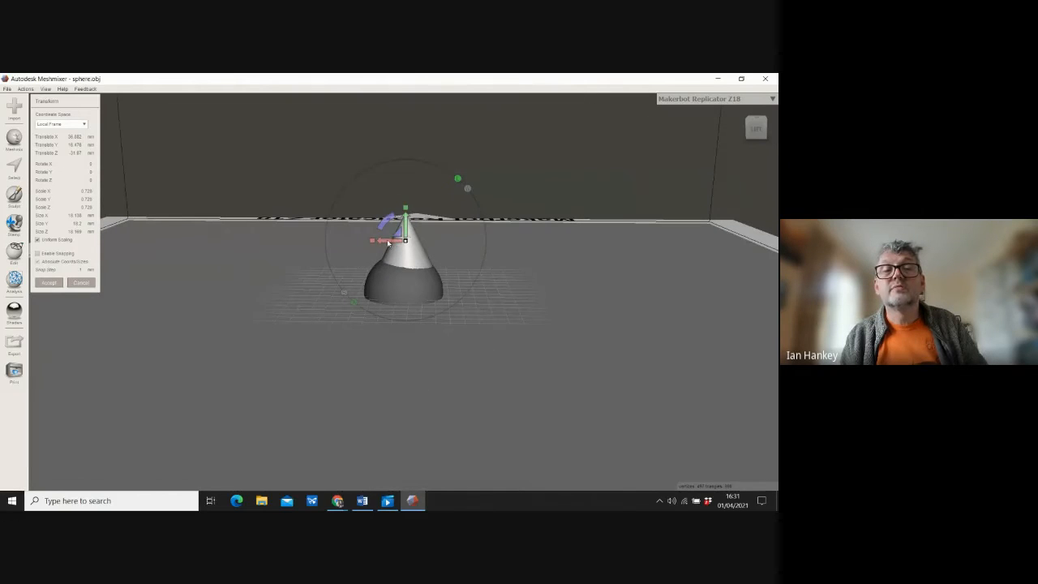
pyautogui.moveTo(387, 244); pyautogui.dragTo(381, 242)
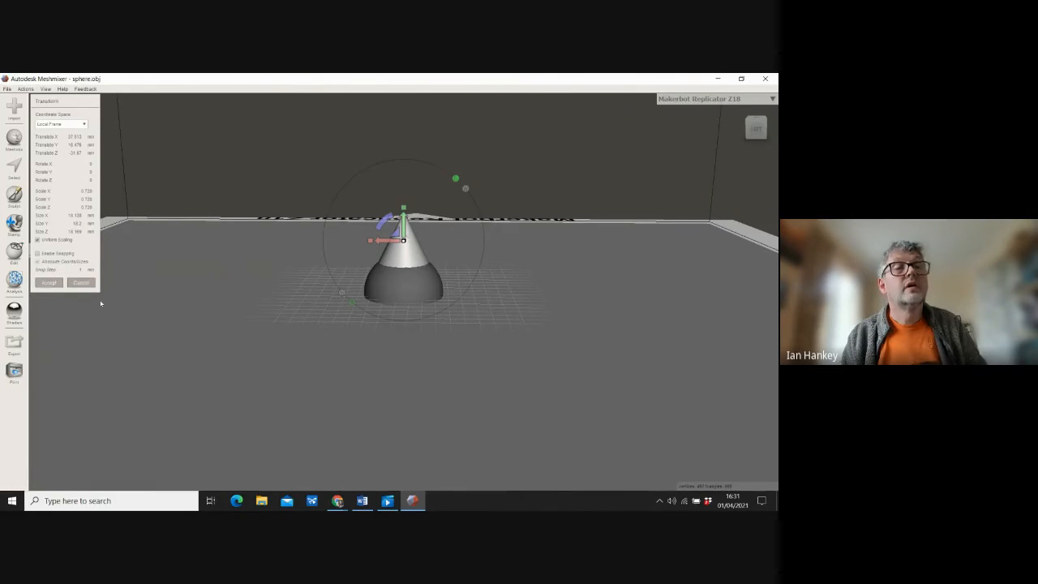
pyautogui.click(48, 282)
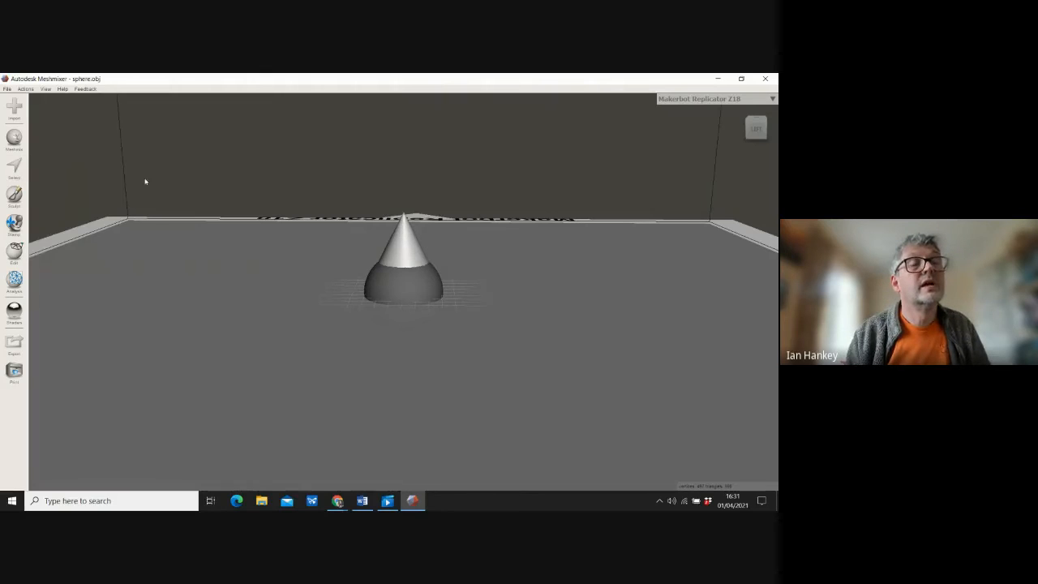
# Step: Add a second sphere primitive, centre it over the cone's tip as a head, and accept its placement
pyautogui.click(13, 139)
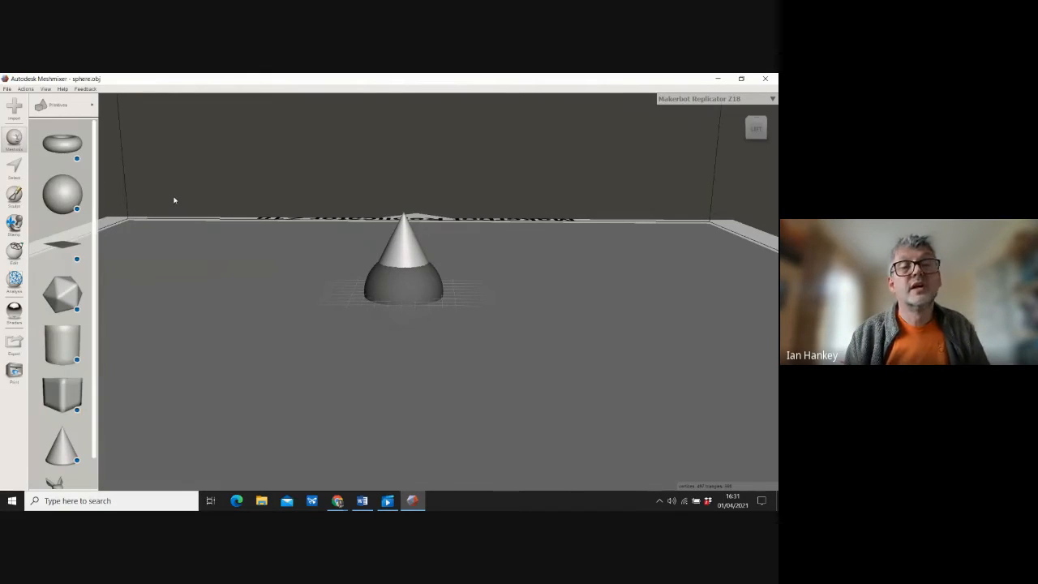
pyautogui.moveTo(62, 195); pyautogui.dragTo(325, 181)
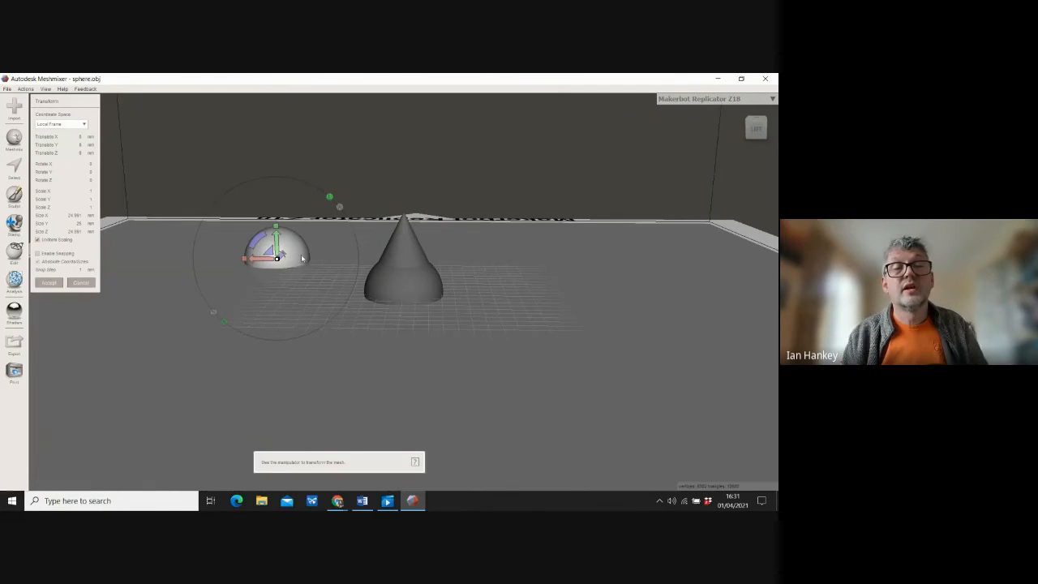
pyautogui.moveTo(277, 255); pyautogui.dragTo(381, 215)
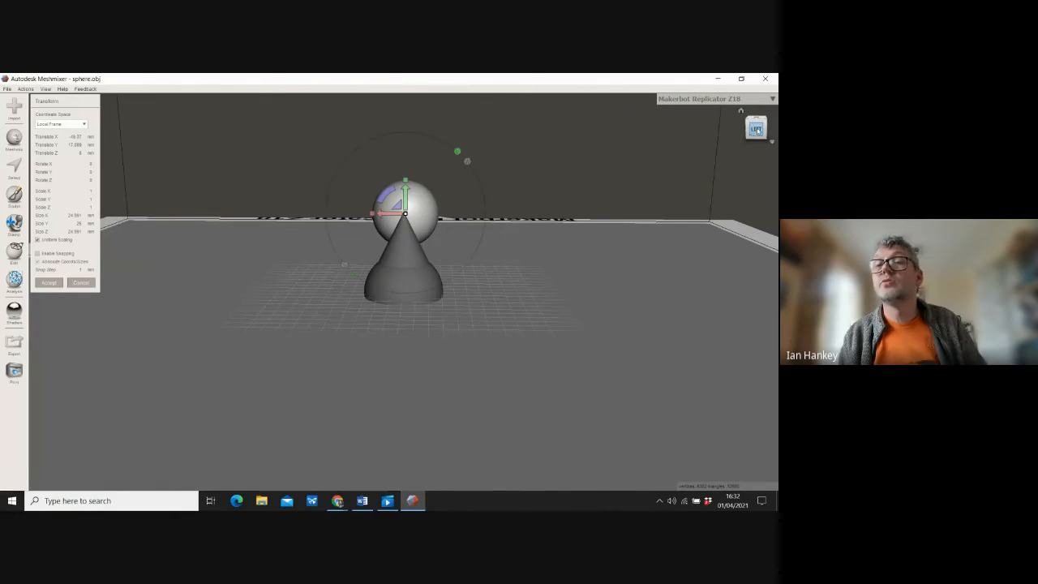
pyautogui.moveTo(757, 129); pyautogui.dragTo(643, 125)
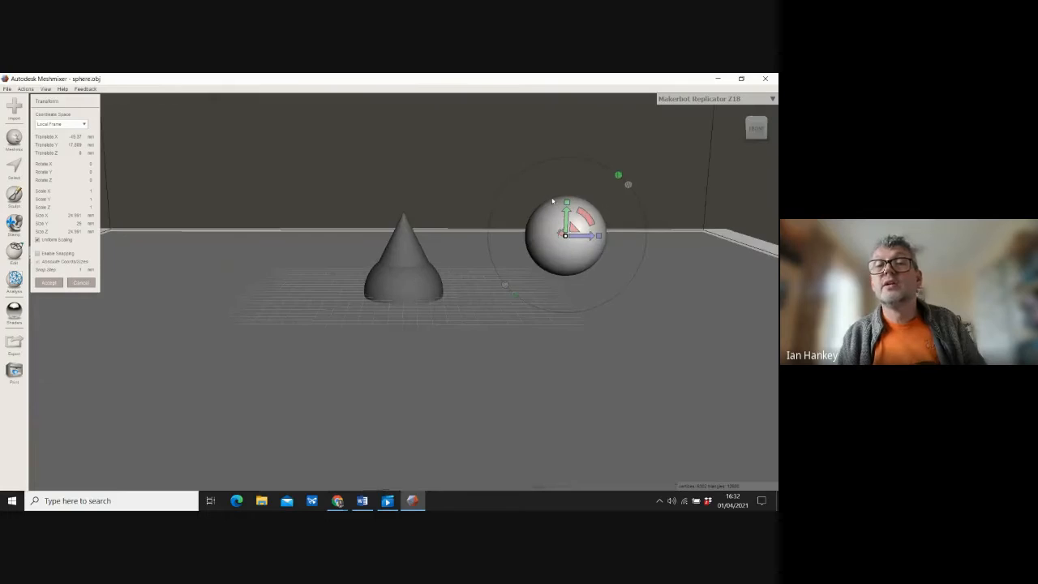
pyautogui.moveTo(589, 235); pyautogui.dragTo(403, 188)
pyautogui.moveTo(756, 129); pyautogui.dragTo(441, 132)
pyautogui.moveTo(377, 214); pyautogui.dragTo(381, 214)
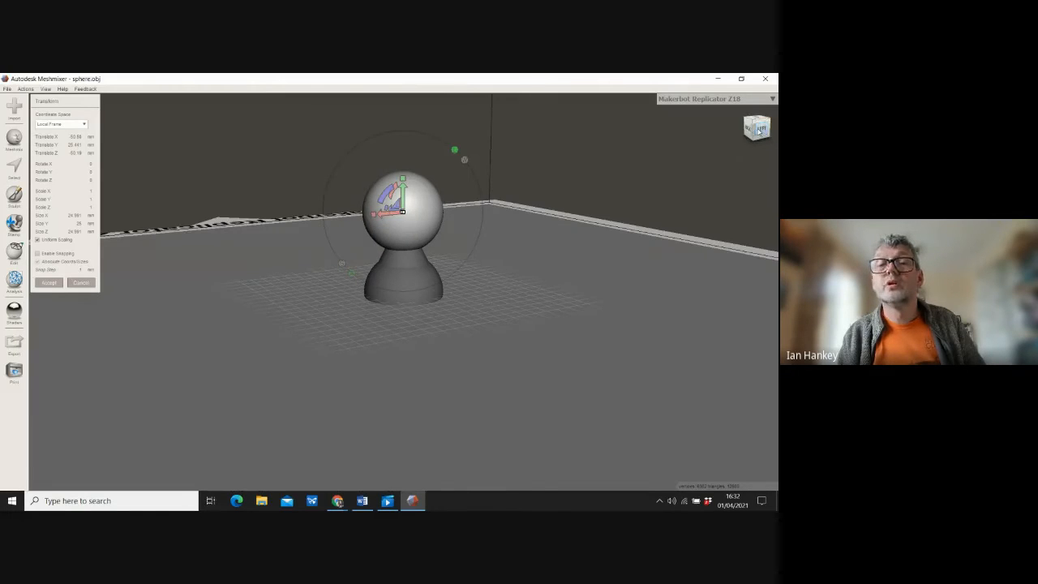
pyautogui.moveTo(757, 127); pyautogui.dragTo(285, 129)
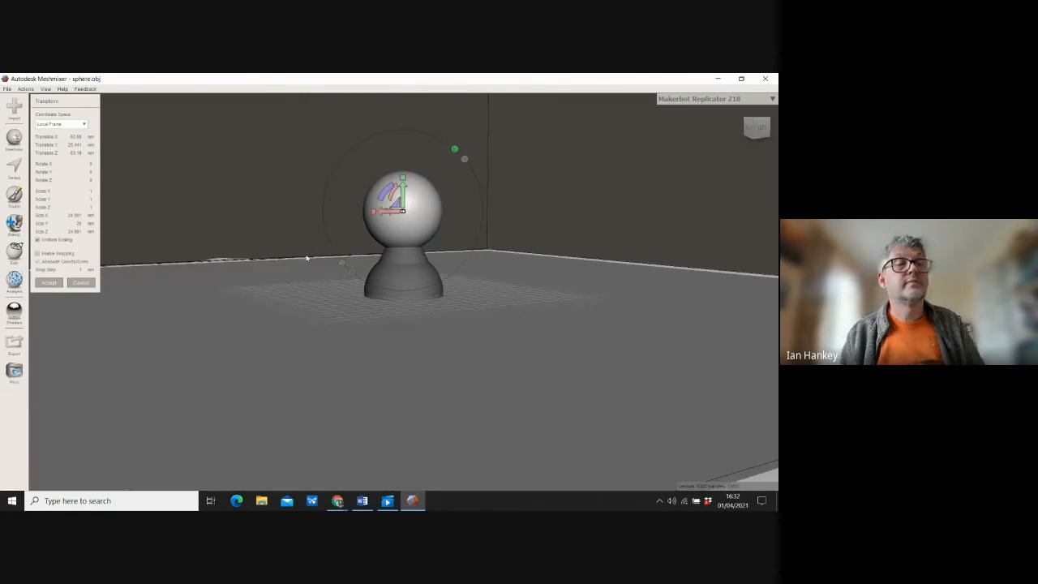
pyautogui.click(49, 282)
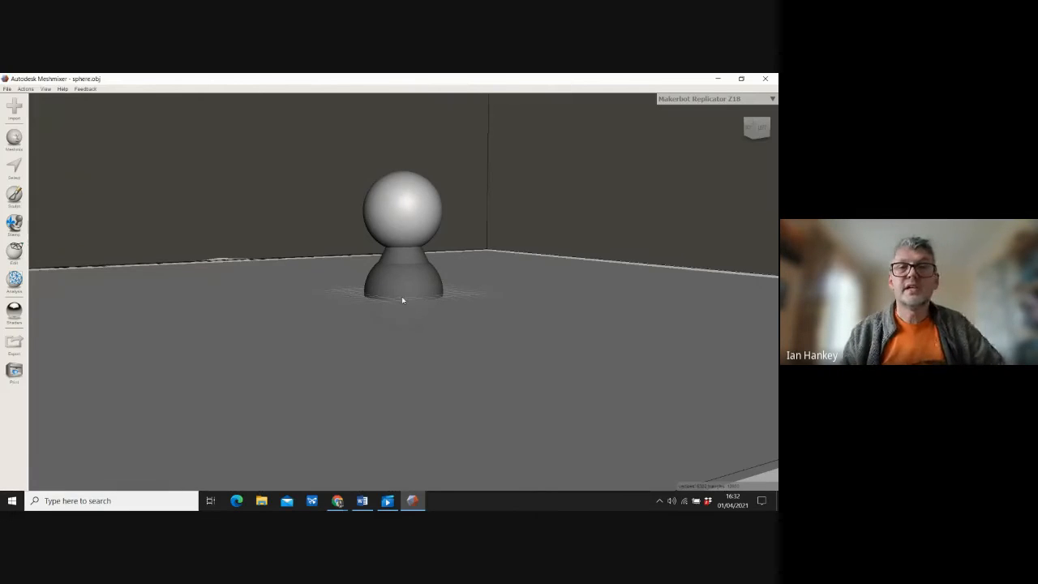
# Step: Append the "wings" mesh from the Desktop to the scene and move the Object Browser clear of the model
pyautogui.click(6, 88)
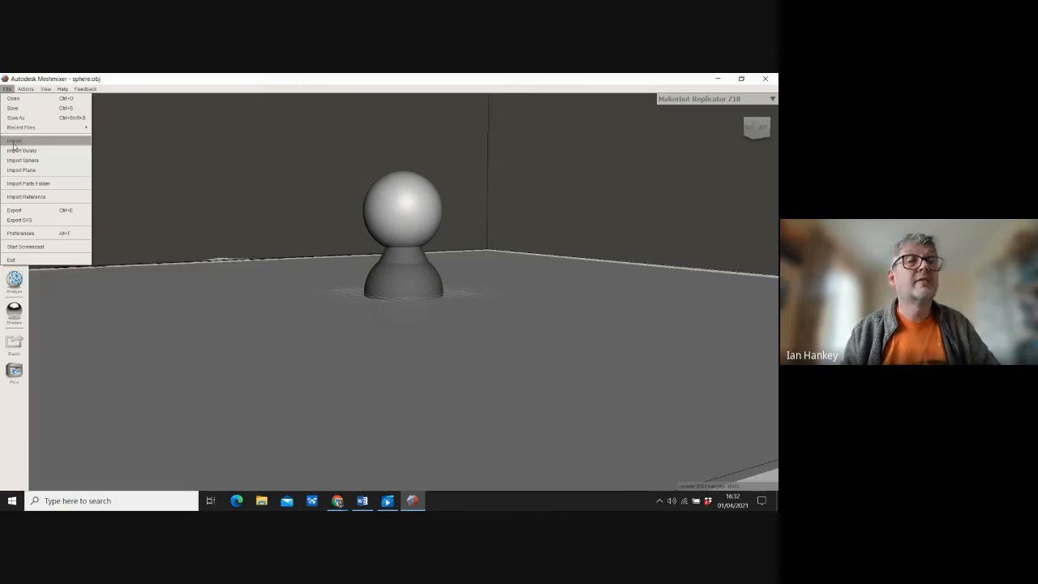
pyautogui.click(13, 142)
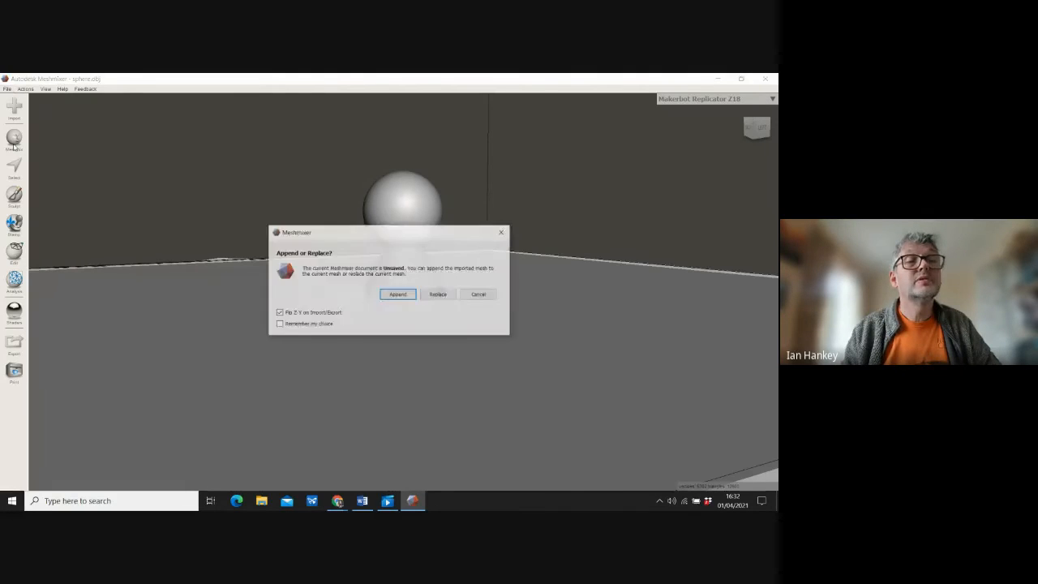
pyautogui.click(397, 294)
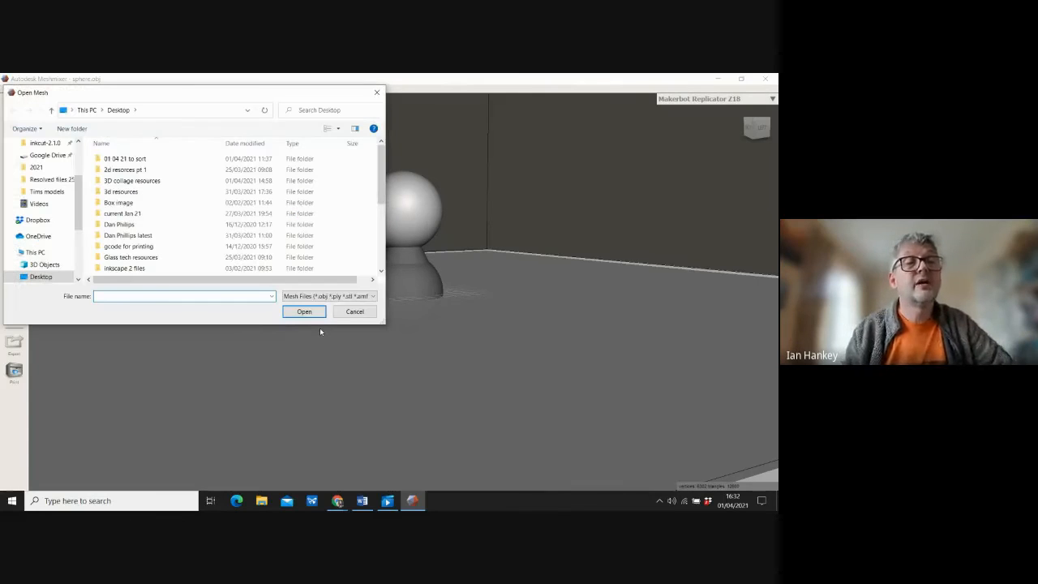
pyautogui.moveTo(382, 172); pyautogui.dragTo(389, 246)
pyautogui.click(112, 271)
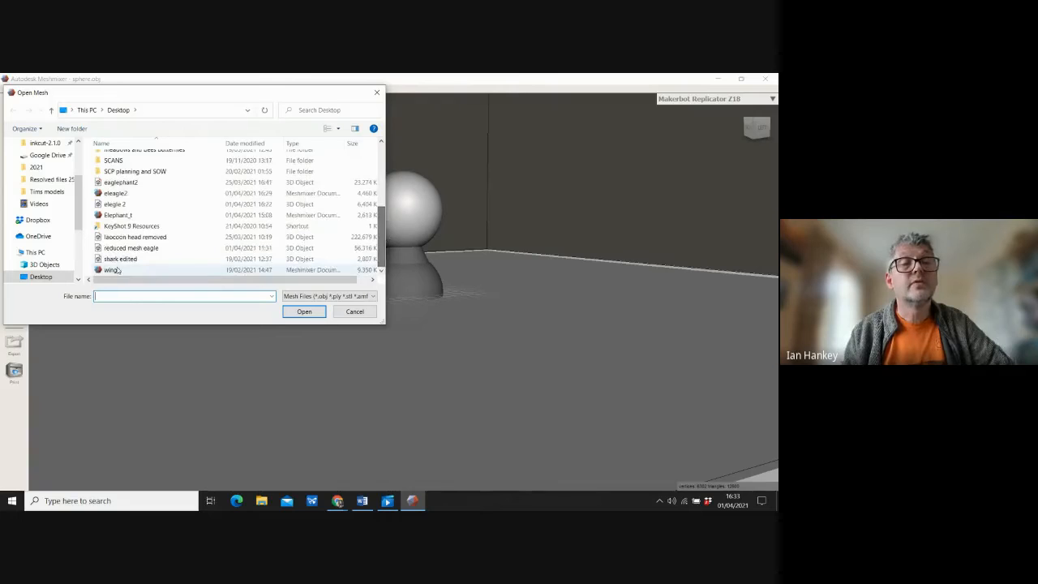
pyautogui.click(304, 311)
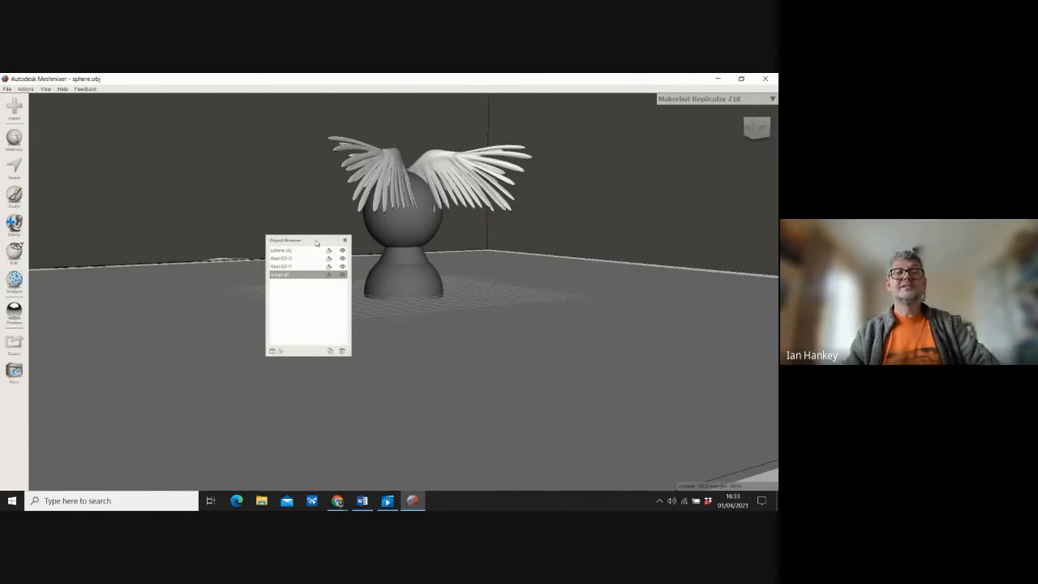
pyautogui.moveTo(316, 240); pyautogui.dragTo(190, 131)
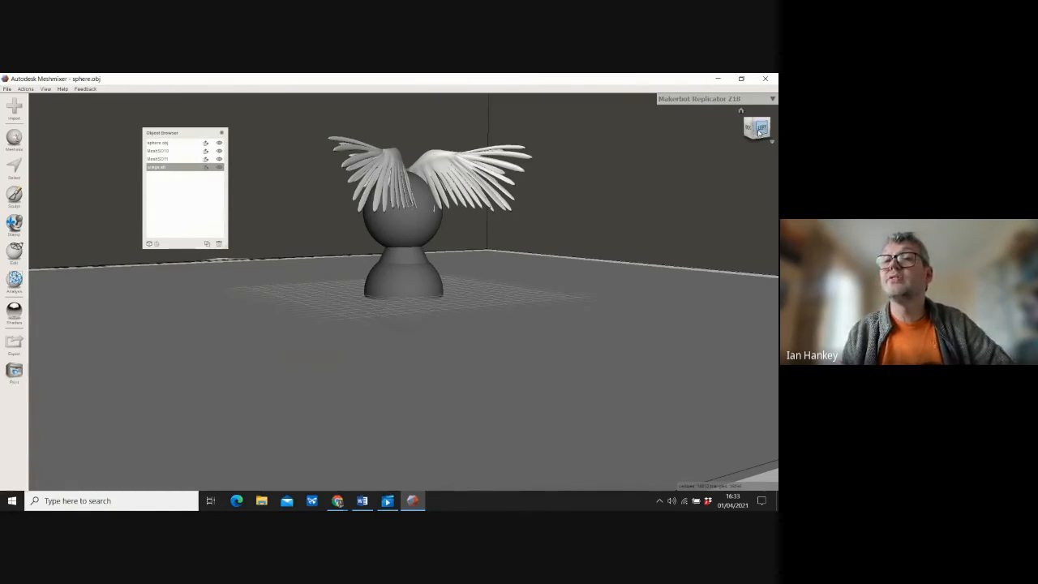
# Step: Transform the wings mesh, rotating it about its X axis and moving it onto the top of the head sphere
pyautogui.moveTo(759, 132); pyautogui.dragTo(606, 173)
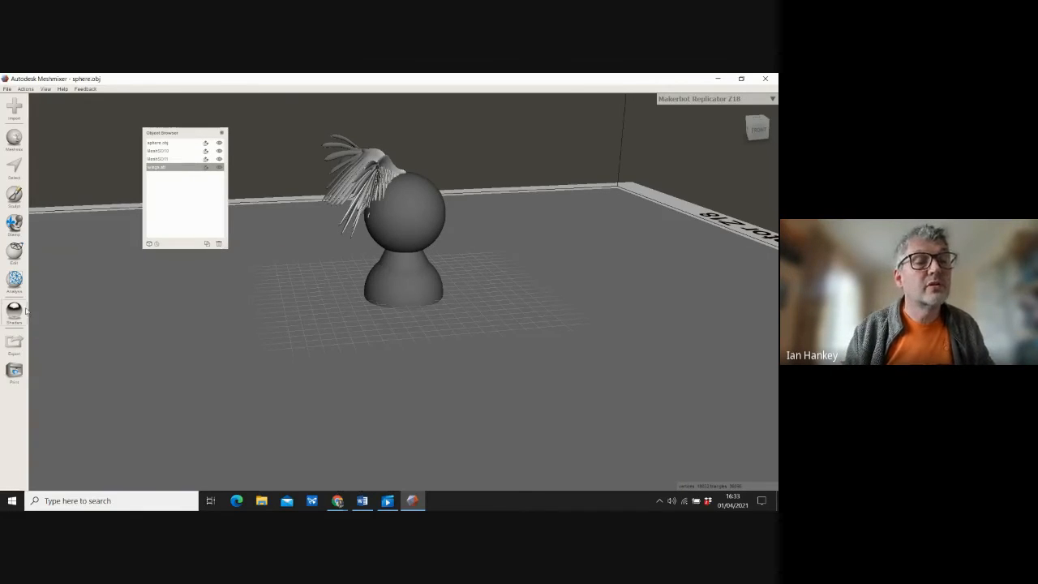
pyautogui.click(14, 249)
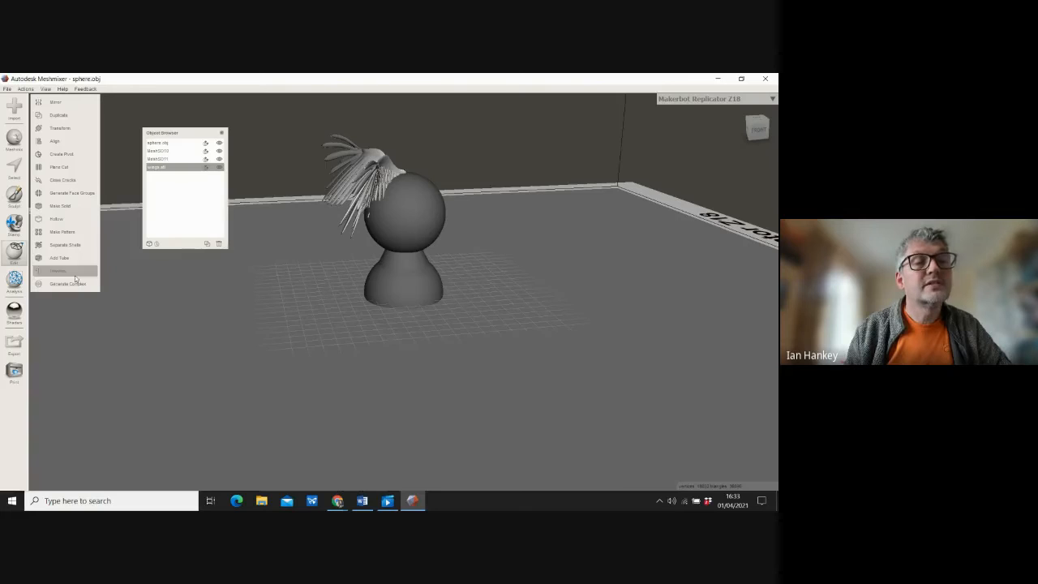
pyautogui.click(59, 128)
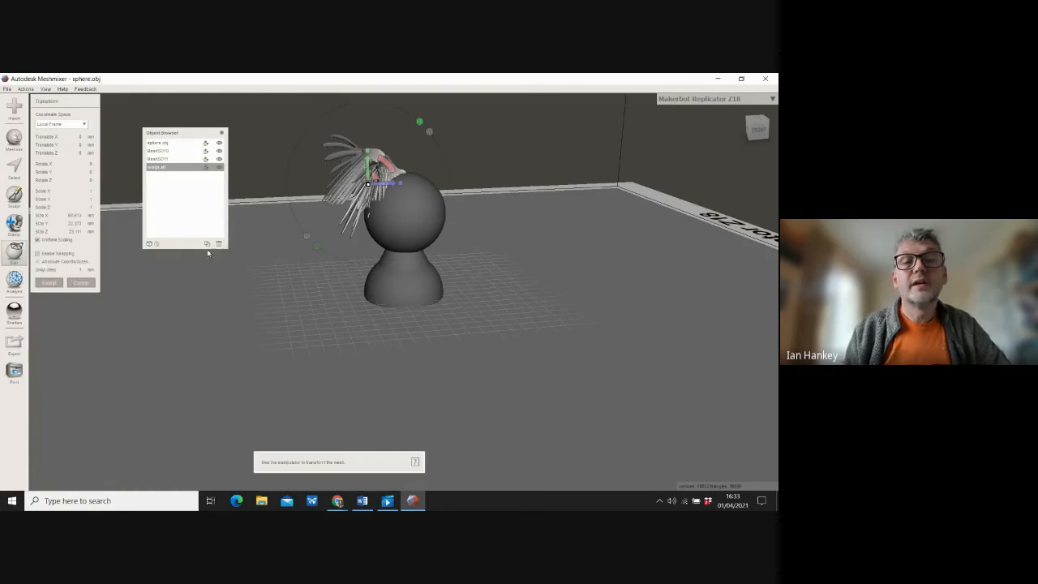
pyautogui.moveTo(387, 166)
pyautogui.mouseDown()
pyautogui.moveTo(395, 172)
pyautogui.moveTo(382, 157)
pyautogui.moveTo(390, 142)
pyautogui.moveTo(402, 165)
pyautogui.moveTo(372, 158)
pyautogui.mouseUp()
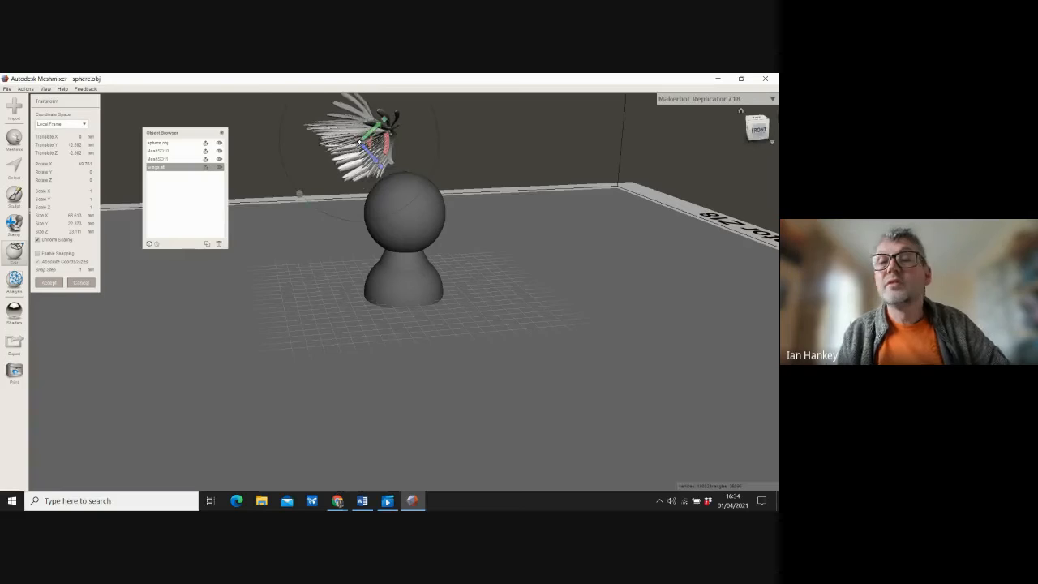
pyautogui.moveTo(758, 130); pyautogui.dragTo(702, 135)
pyautogui.moveTo(385, 143); pyautogui.dragTo(390, 163)
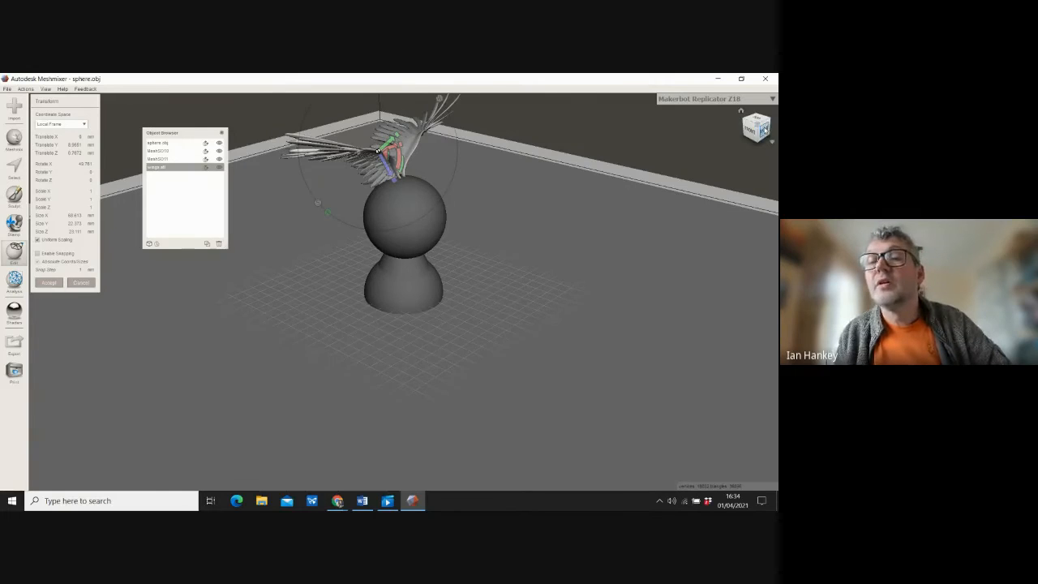
pyautogui.moveTo(766, 130); pyautogui.dragTo(294, 129)
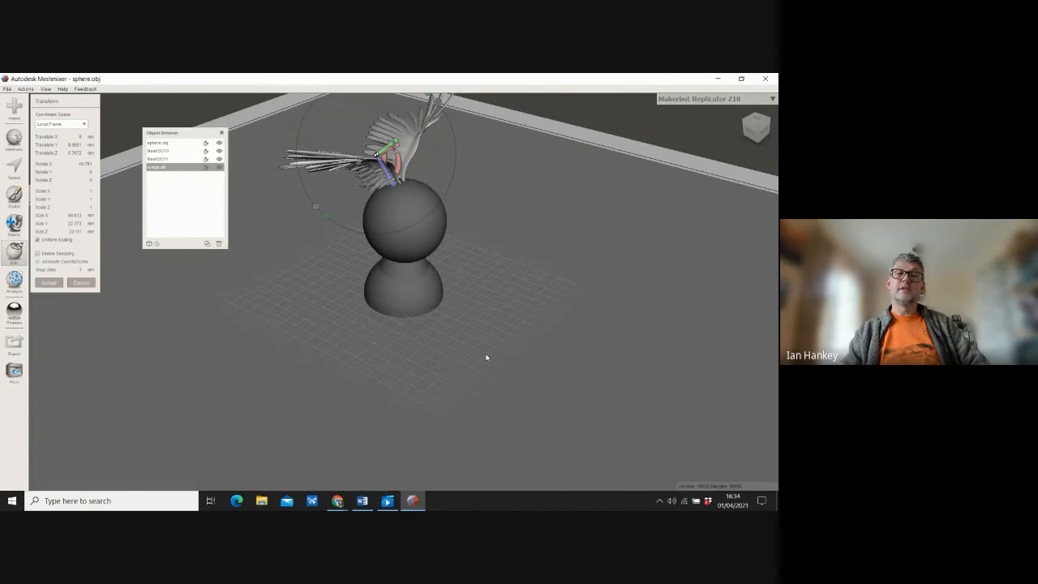
# Step: Select all four objects, from sphere.obj to the wings, combine them into one mesh and inspect it from several sides
pyautogui.keyDown('shift'); pyautogui.click(158, 160); pyautogui.keyUp('shift')
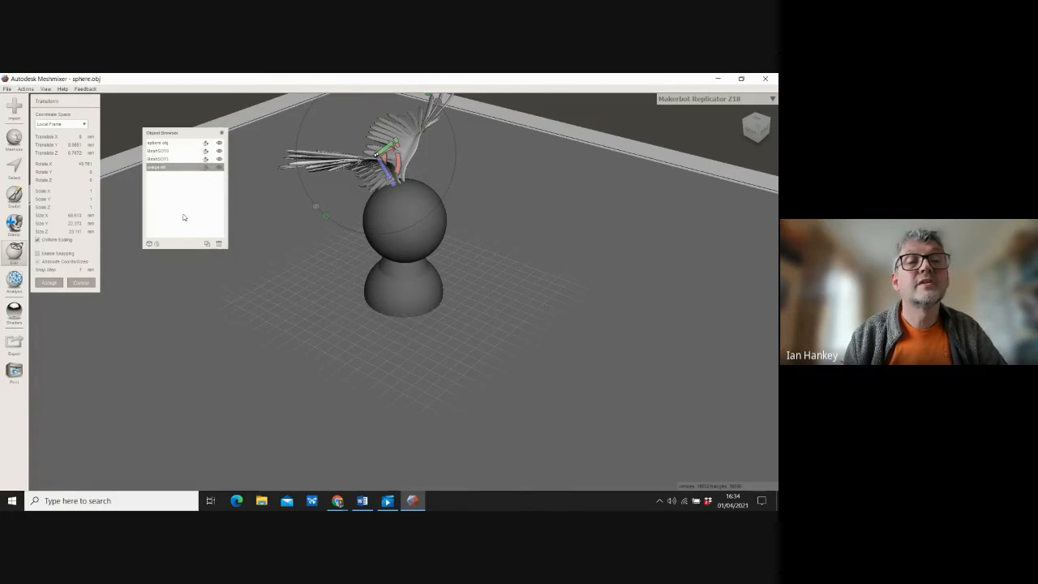
pyautogui.click(163, 146)
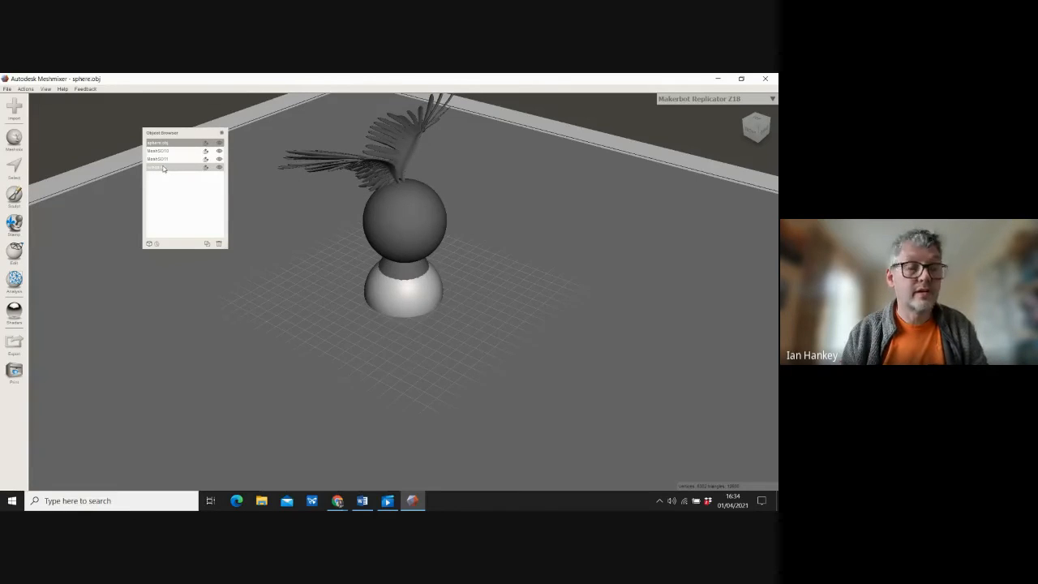
pyautogui.keyDown('shift'); pyautogui.click(163, 168); pyautogui.keyUp('shift')
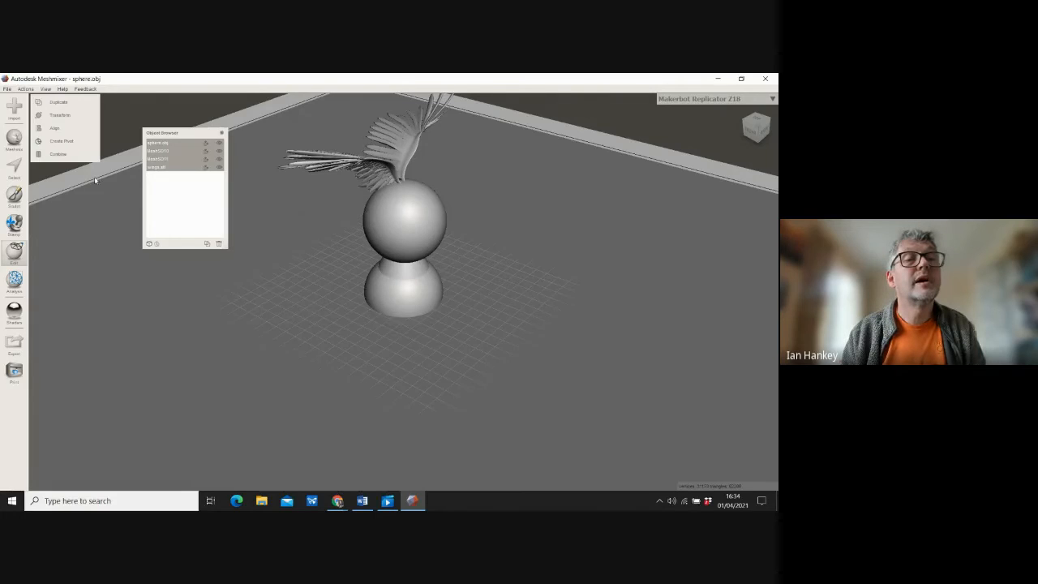
pyautogui.click(57, 154)
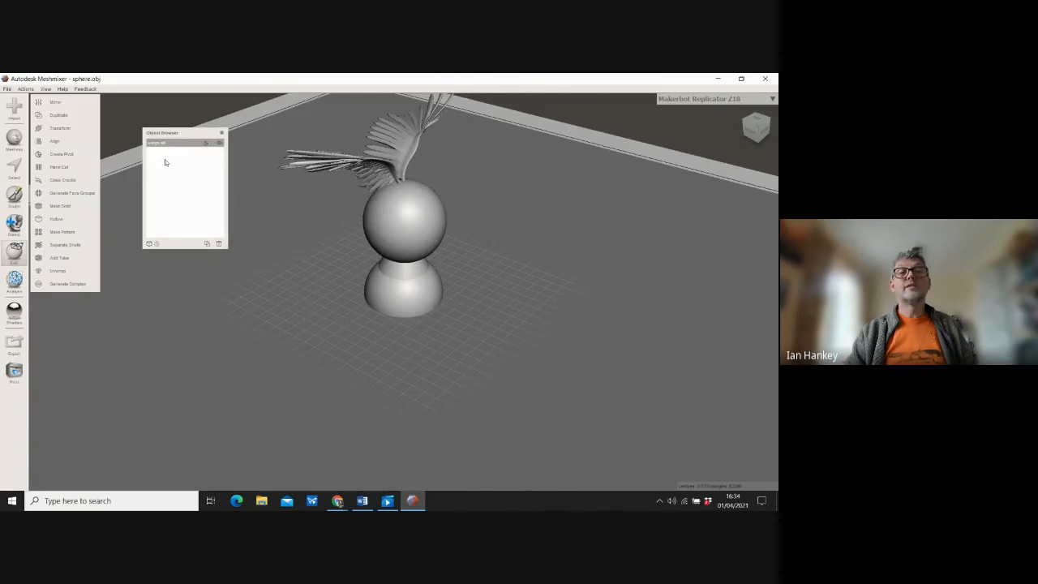
pyautogui.click(755, 126)
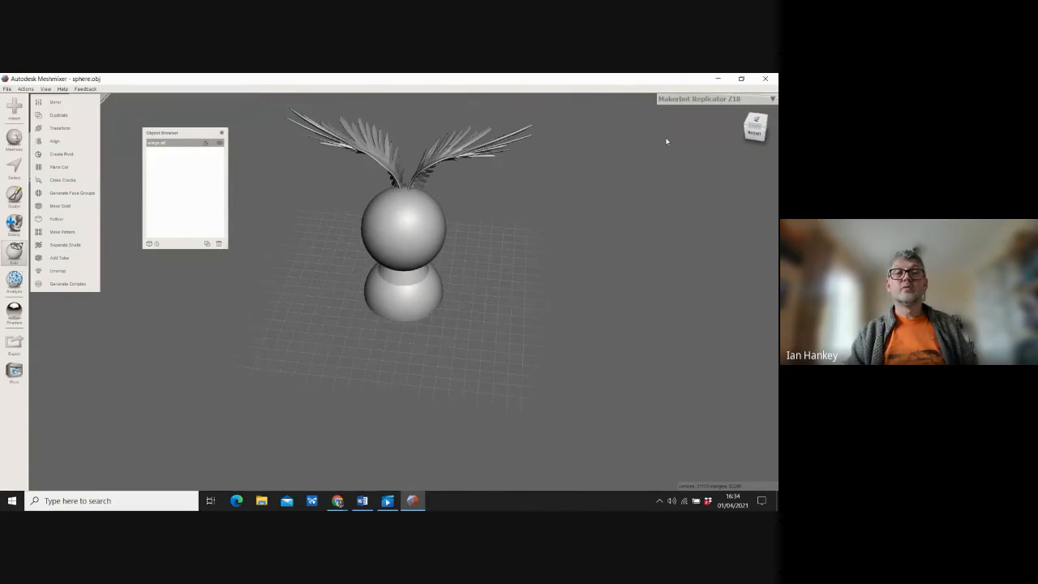
pyautogui.moveTo(667, 141); pyautogui.dragTo(480, 138, button='right')
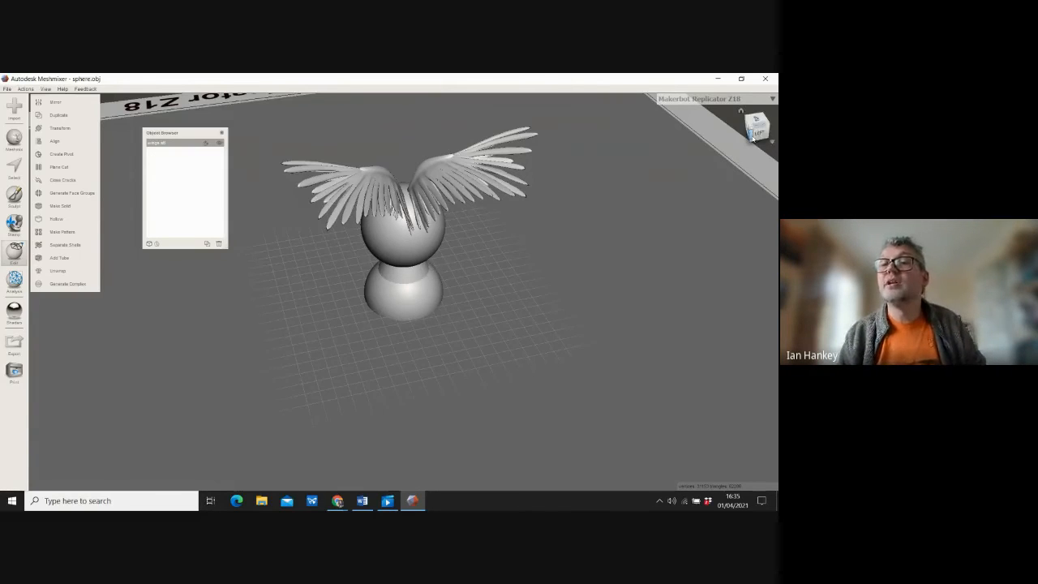
pyautogui.moveTo(434, 269); pyautogui.dragTo(603, 125, button='right')
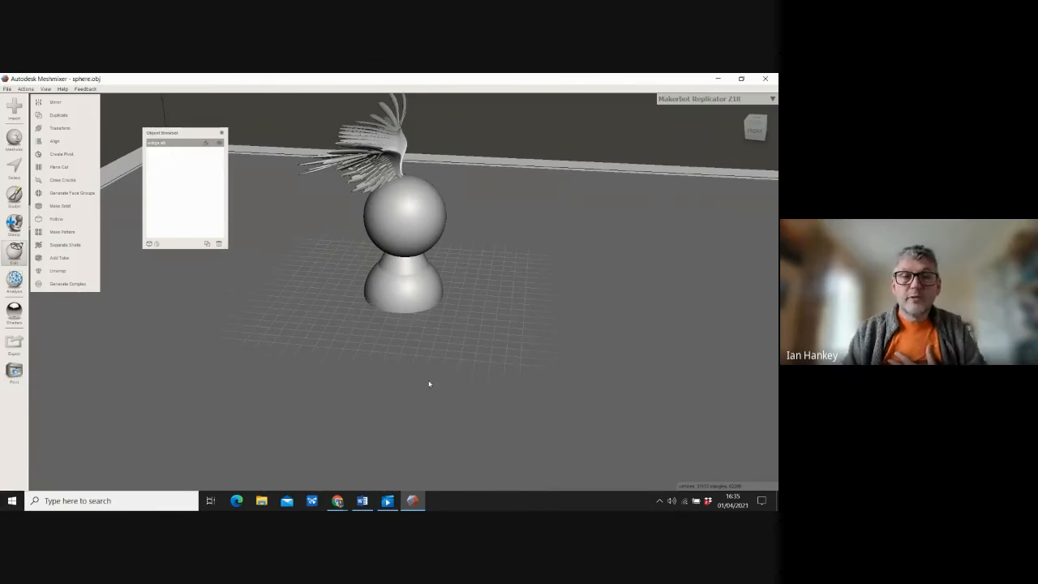
# Step: Switch to the video player and play the "Reducing mesh size in meshmixer" recording up to the selection of the whole eagle
pyautogui.click(388, 501)
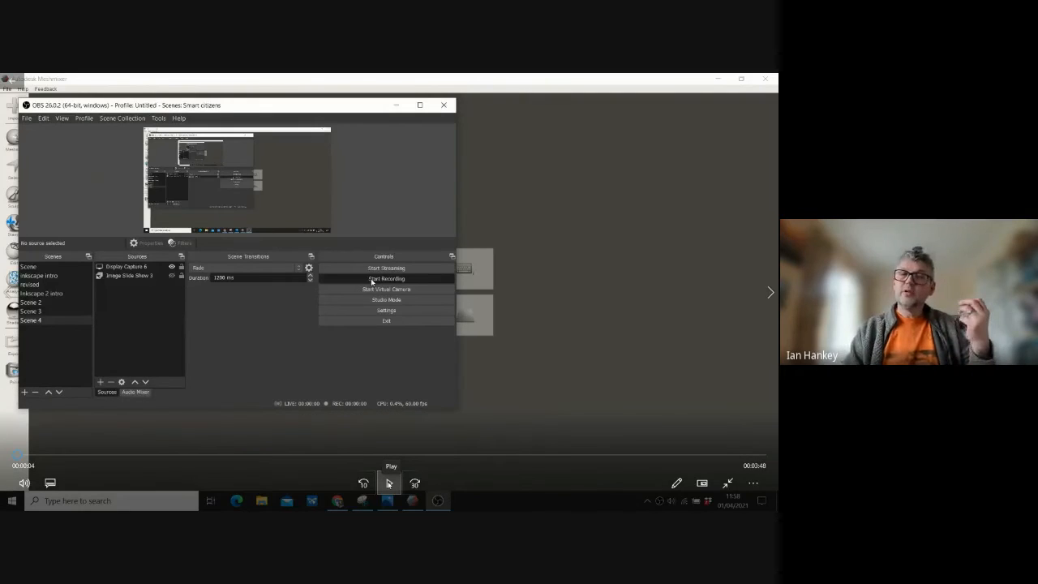
pyautogui.click(389, 483)
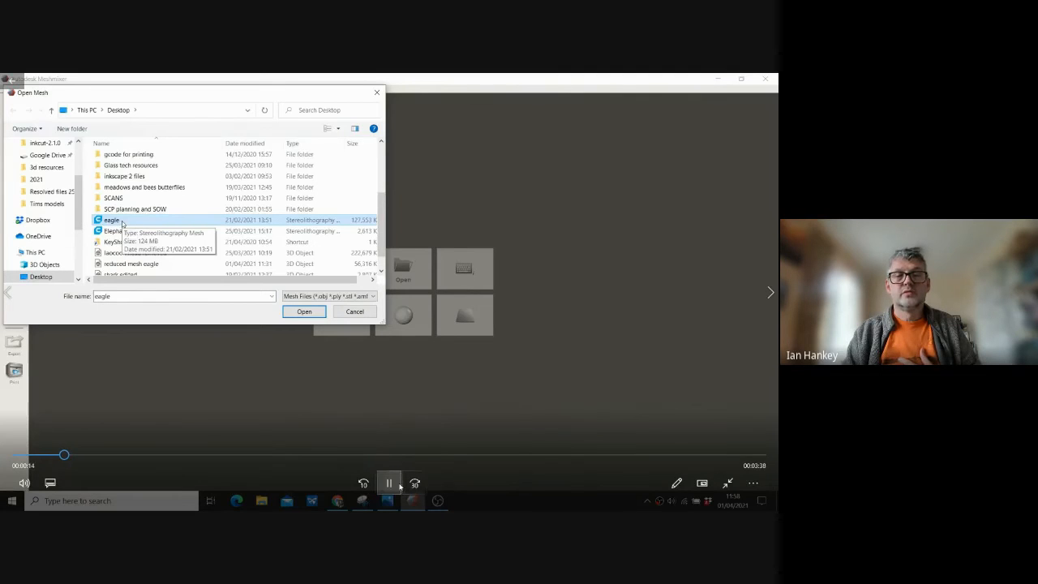
pyautogui.click(389, 483)
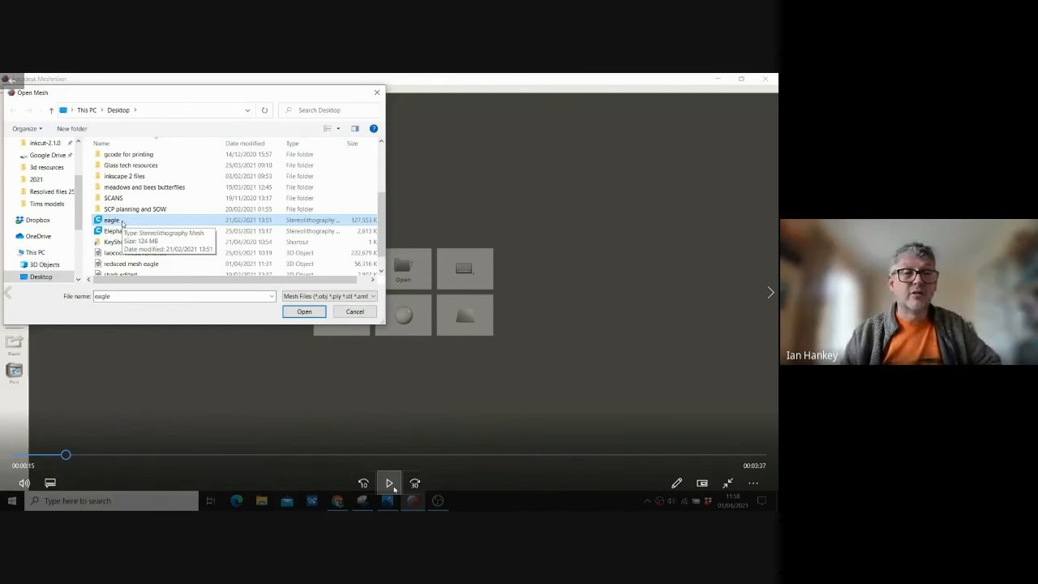
pyautogui.moveTo(66, 455); pyautogui.dragTo(148, 455)
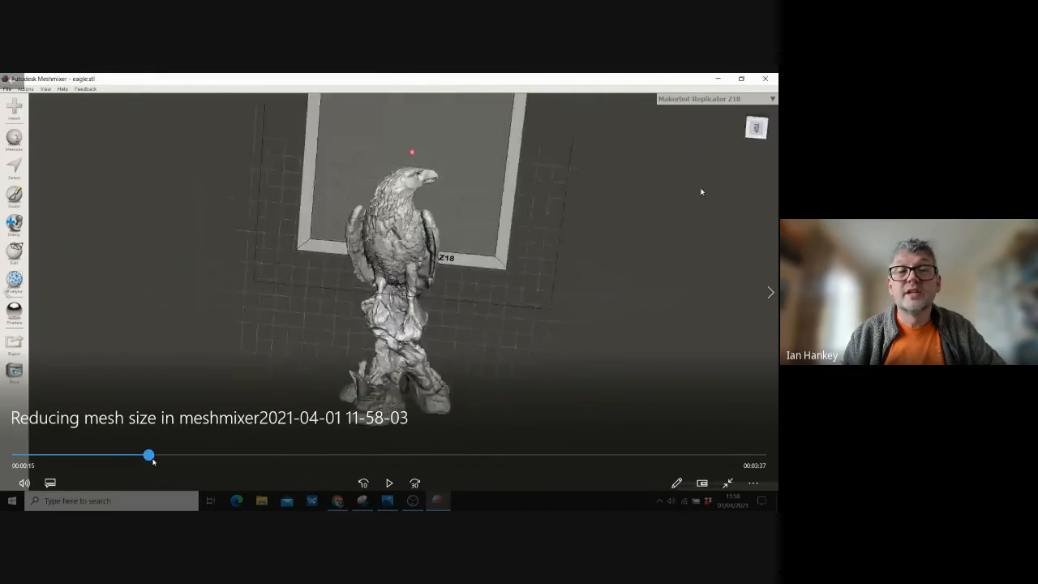
pyautogui.click(389, 483)
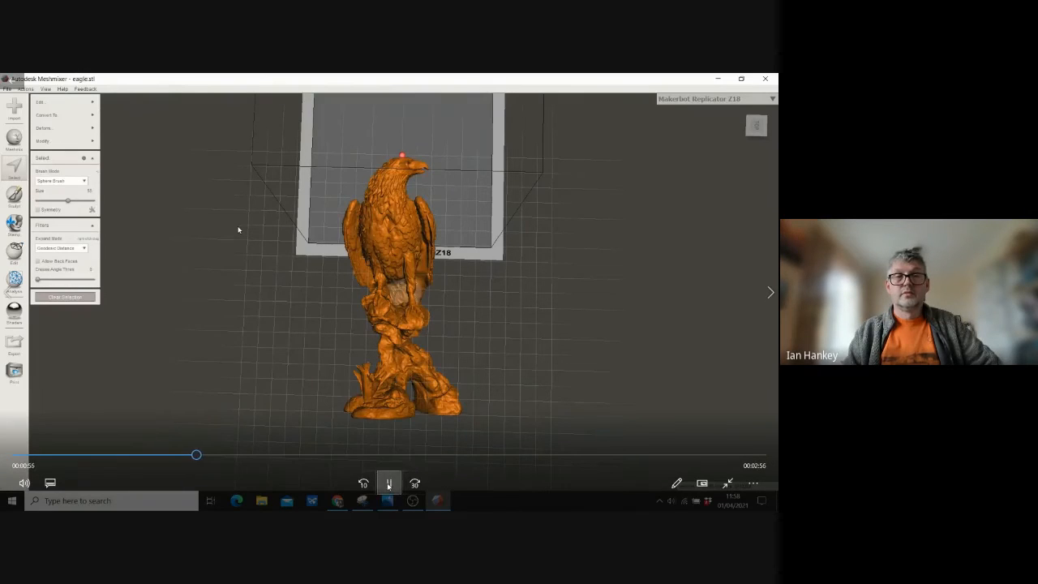
pyautogui.click(393, 487)
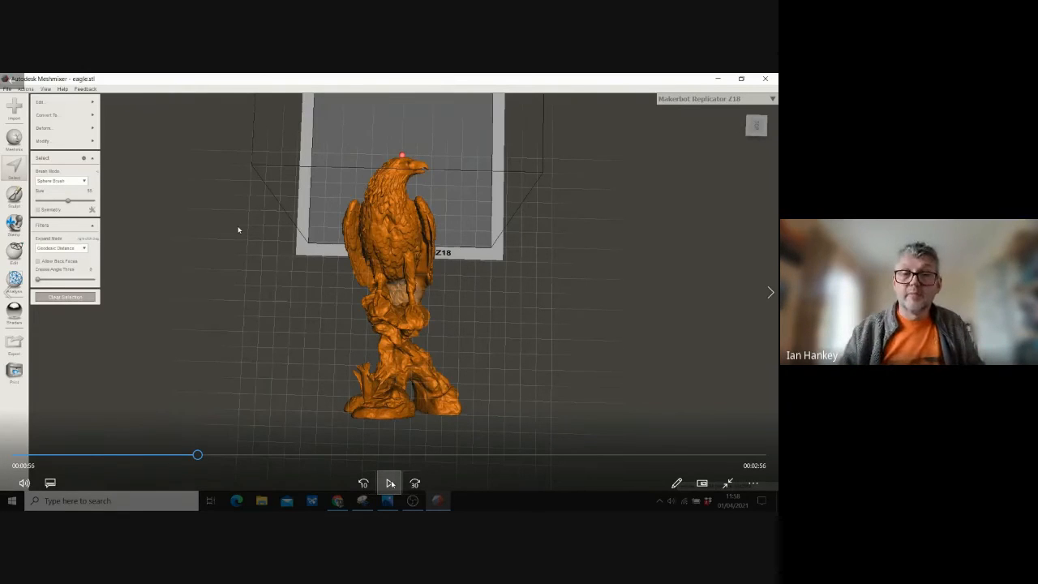
# Step: Continue the recording through the edit commands and the Reduce settings, skipping ahead to the eagle near the end
pyautogui.click(389, 483)
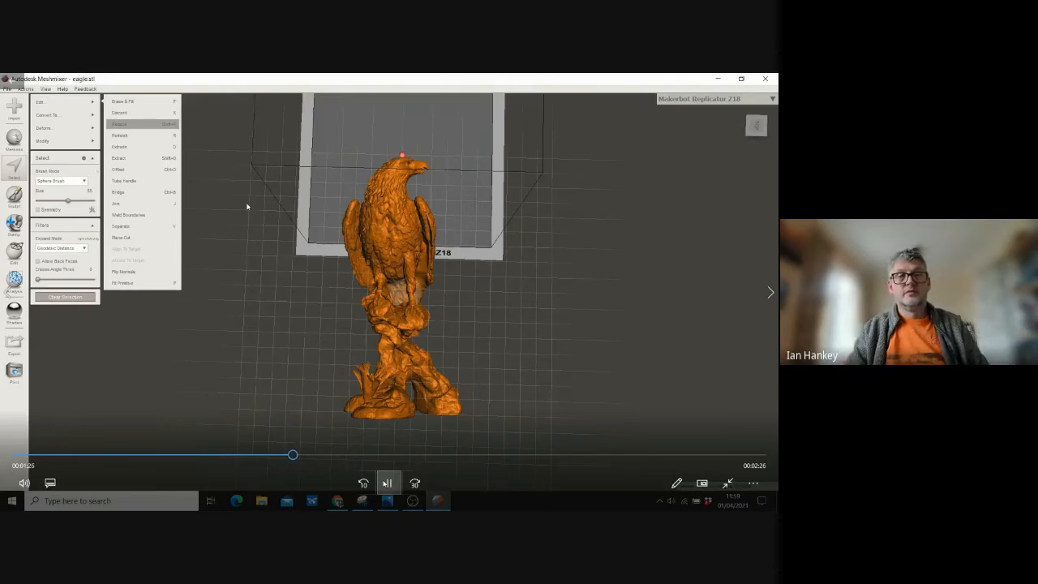
pyautogui.click(387, 482)
pyautogui.moveTo(292, 455); pyautogui.dragTo(529, 465)
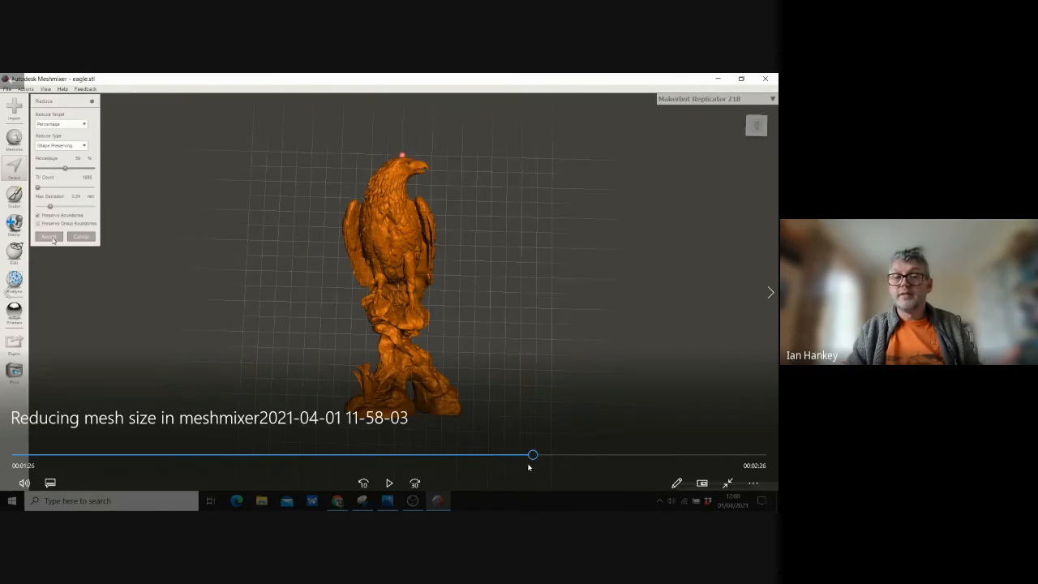
pyautogui.click(390, 484)
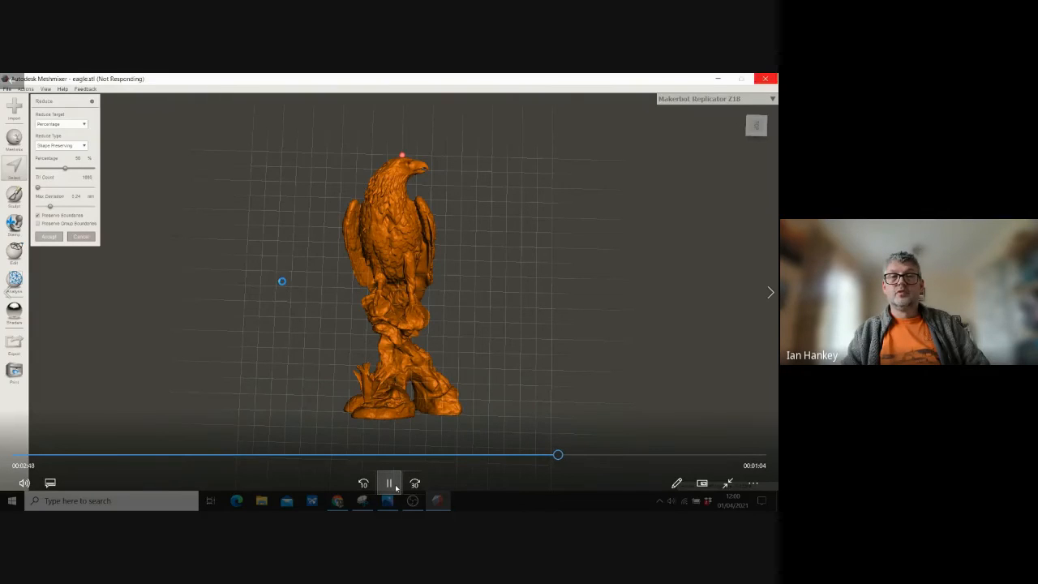
pyautogui.click(390, 483)
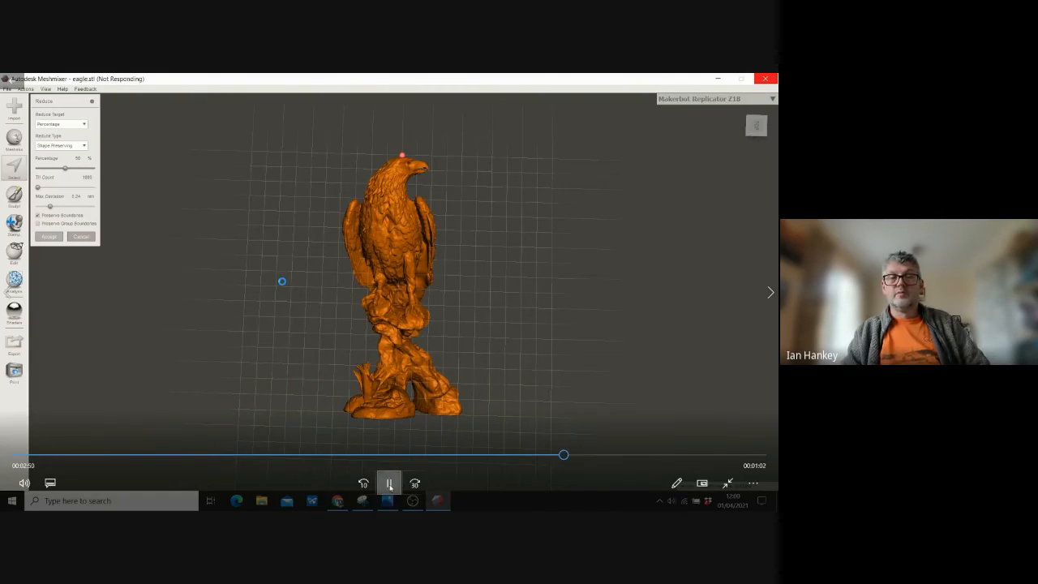
pyautogui.moveTo(563, 455); pyautogui.dragTo(734, 455)
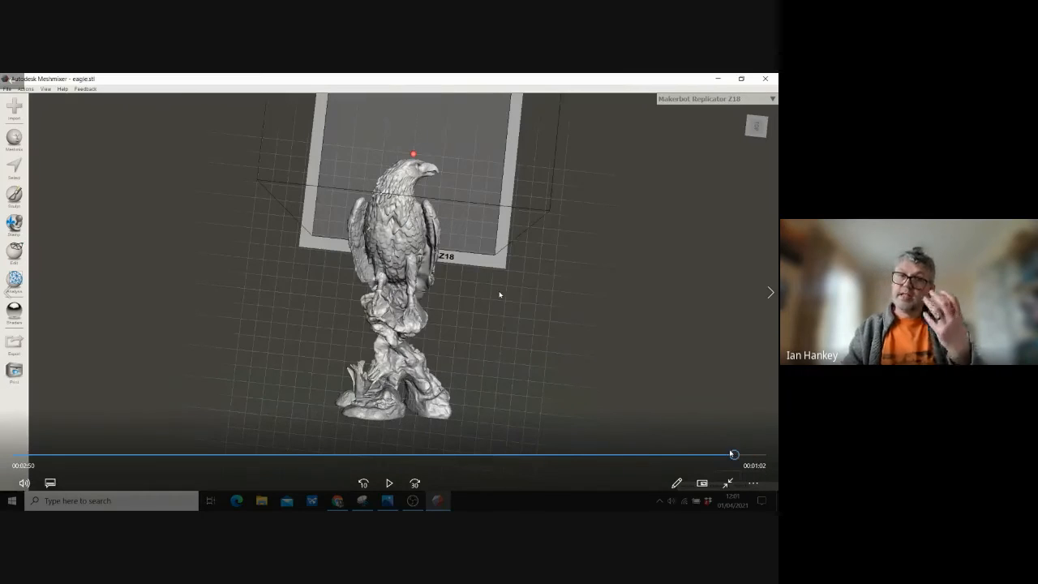
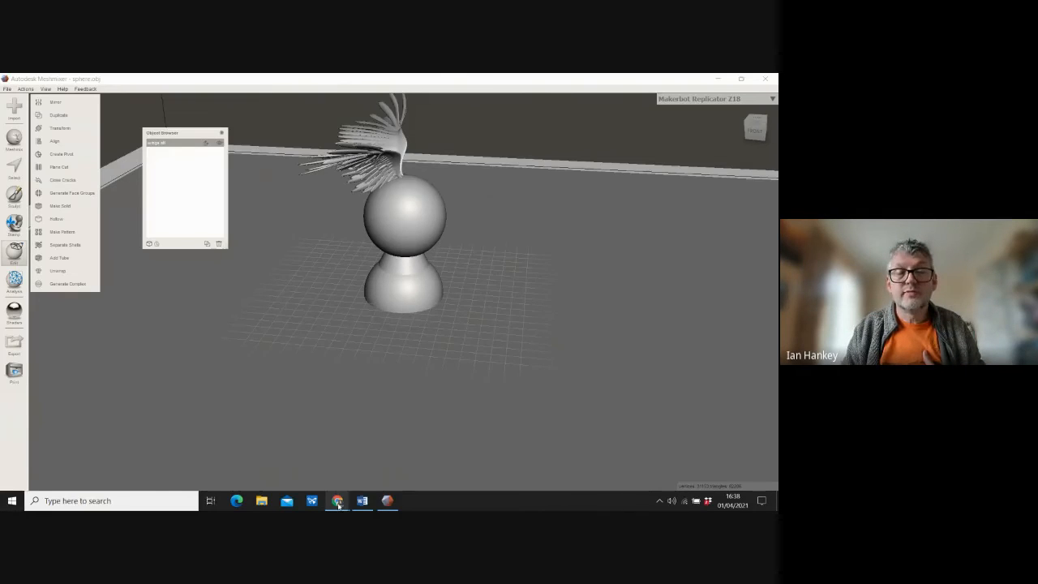
# Step: Switch to Chrome, open the Thingiverse page and return to the elephant search results
pyautogui.moveTo(338, 503)
pyautogui.moveTo(297, 453)
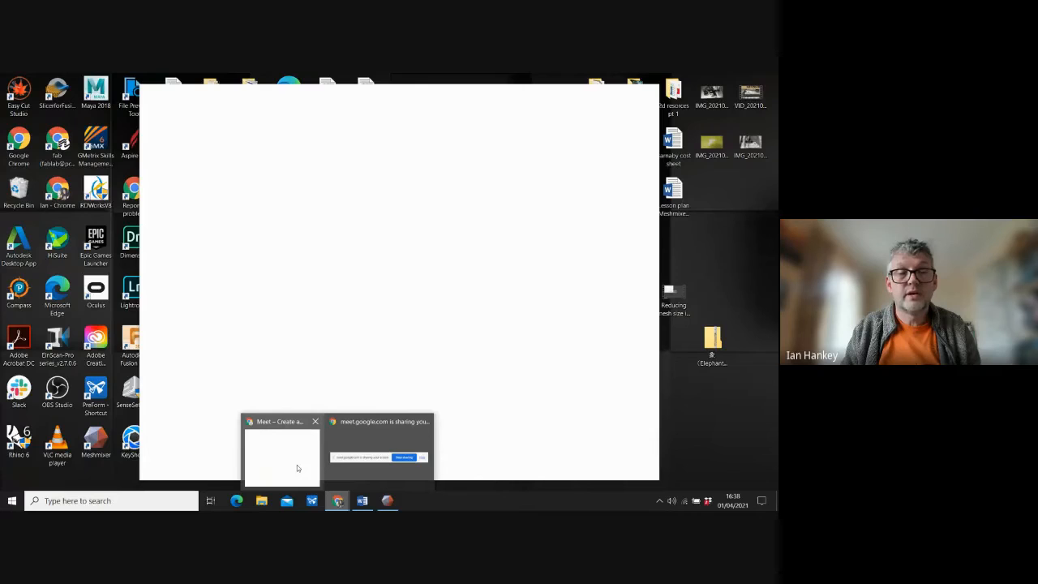
pyautogui.click(296, 467)
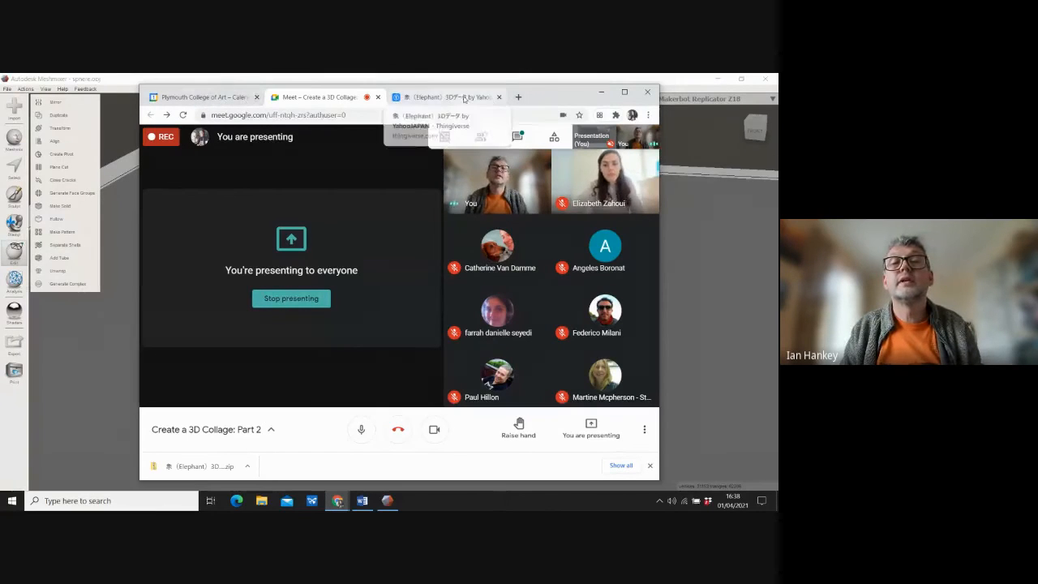
pyautogui.click(463, 97)
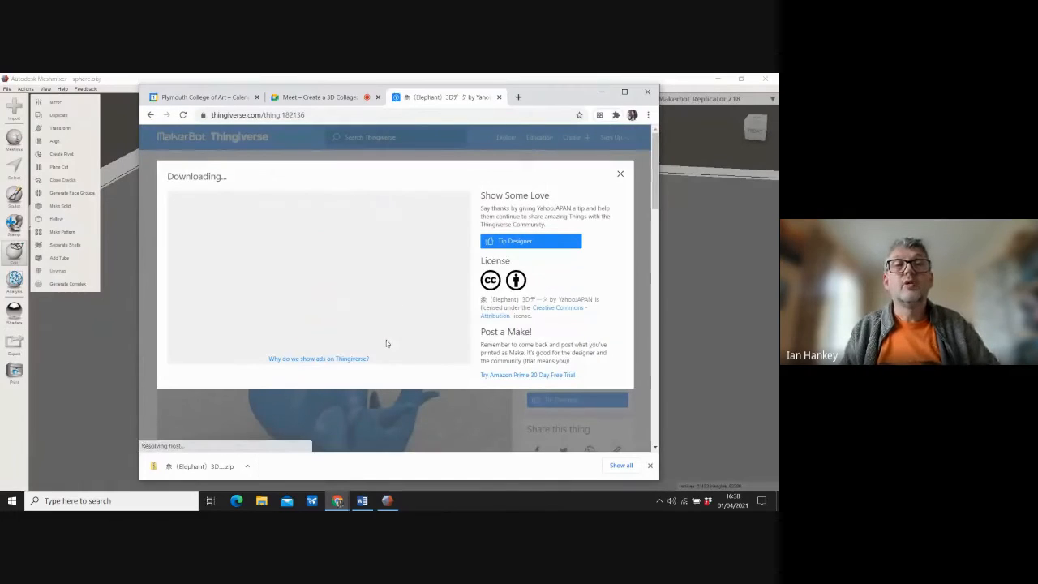
pyautogui.click(150, 114)
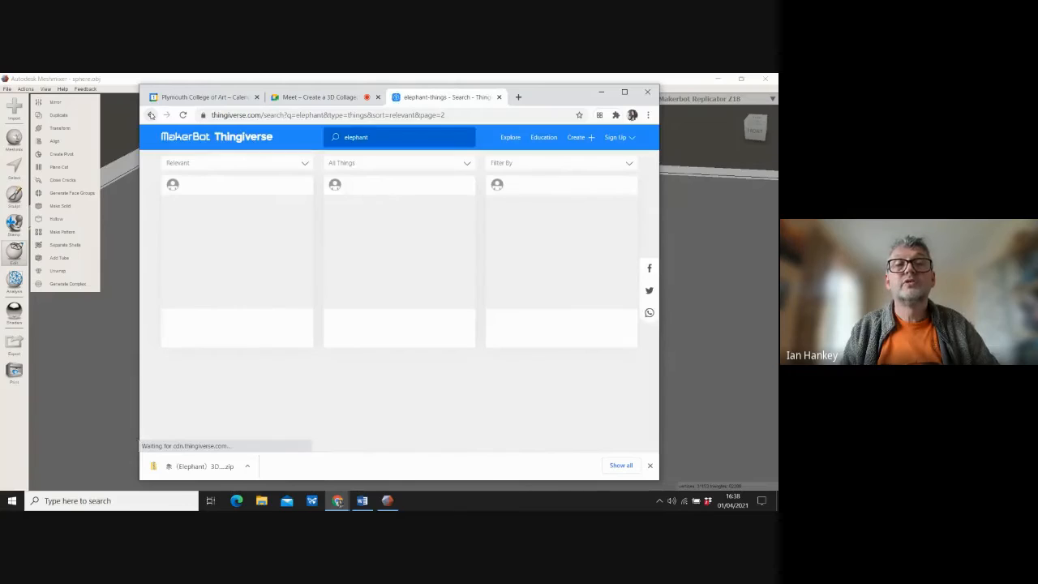
# Step: Search Thingiverse for "statue of liberty" and browse the resulting models
pyautogui.click(351, 136)
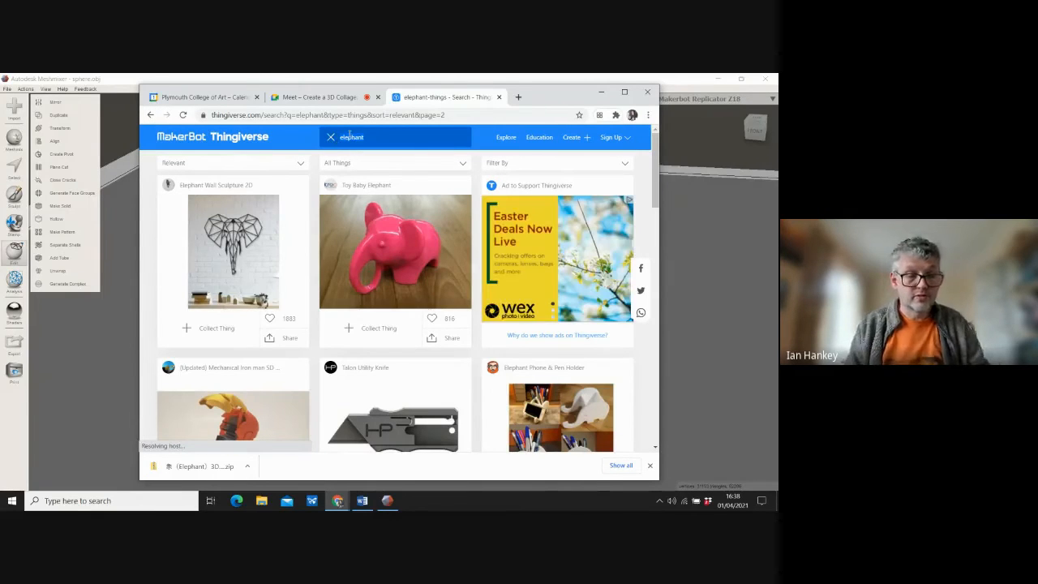
pyautogui.write('statue ')
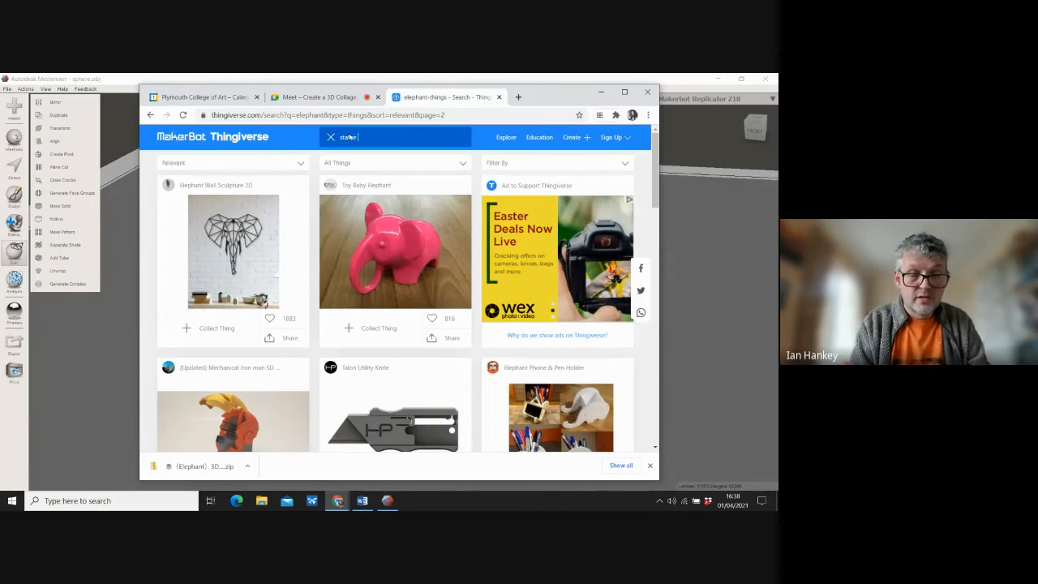
pyautogui.write('of li')
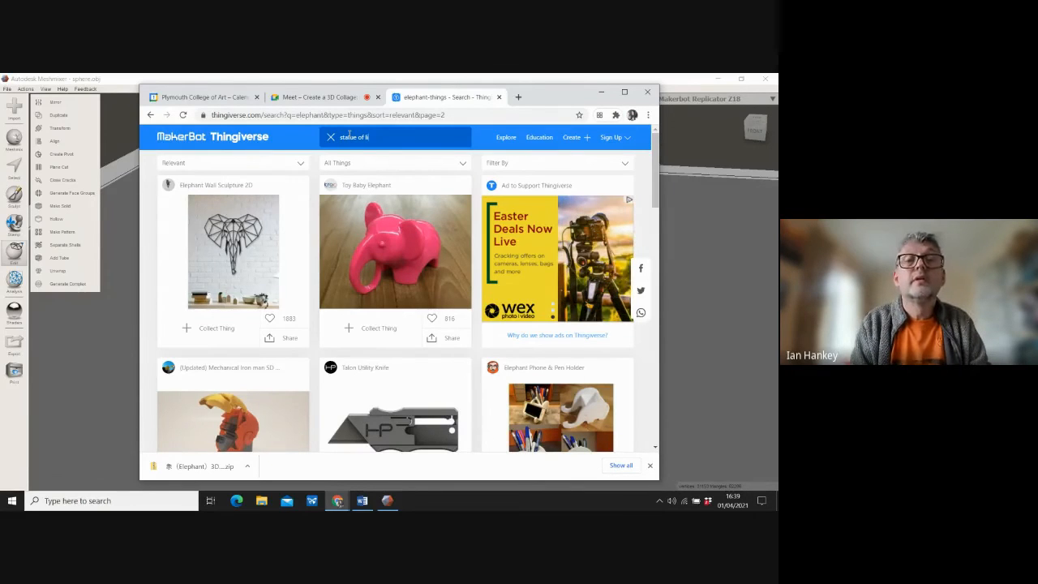
pyautogui.write('berty')
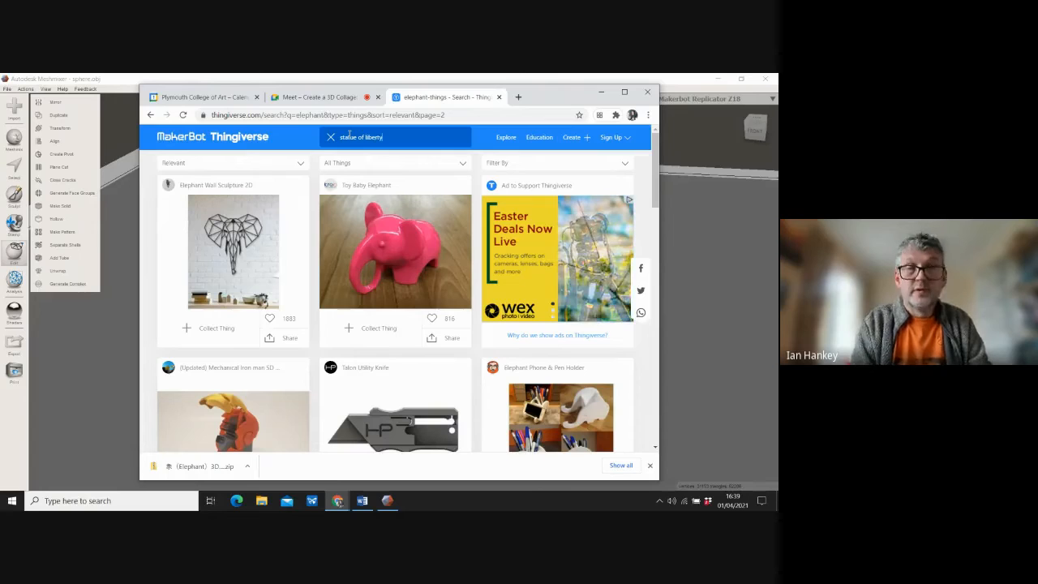
pyautogui.press('Return')
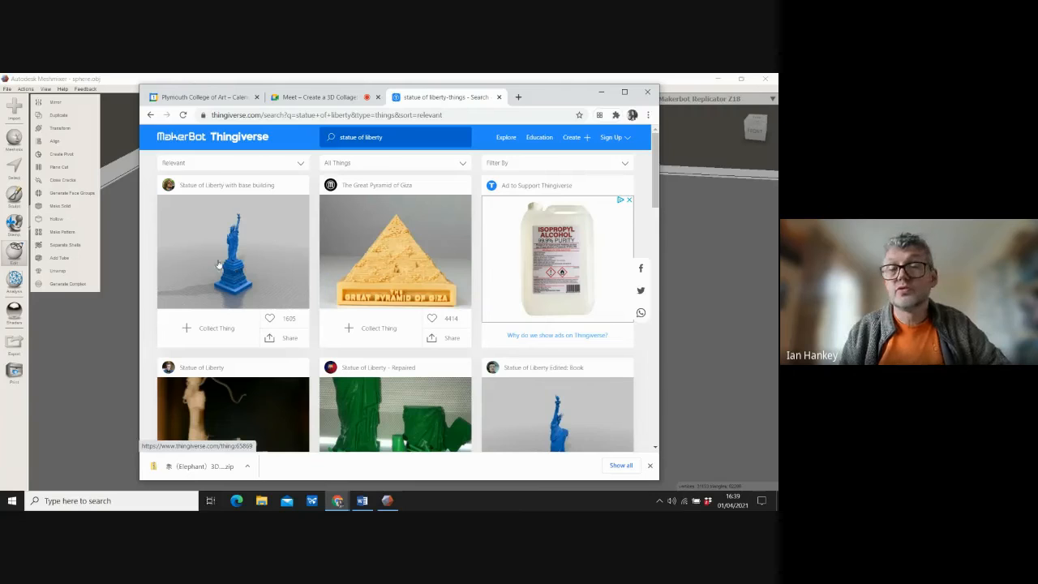
pyautogui.scroll(-2, 214, 258)
pyautogui.scroll(-3, 214, 258)
pyautogui.scroll(2, 214, 258)
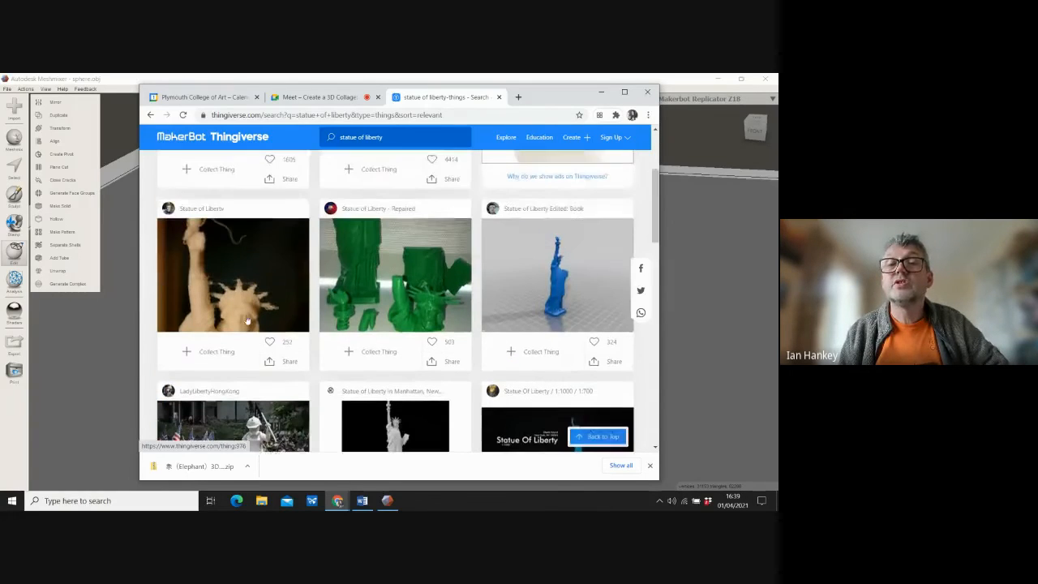
# Step: Download all files of the "Statue of Liberty Edited: Book" model and place the downloaded archive on the desktop
pyautogui.click(542, 313)
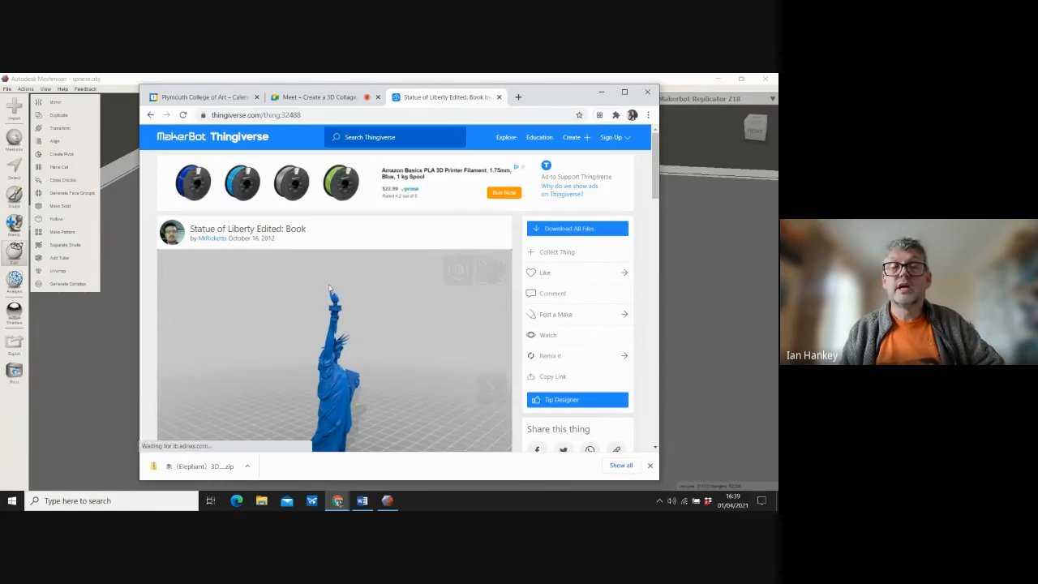
pyautogui.click(561, 232)
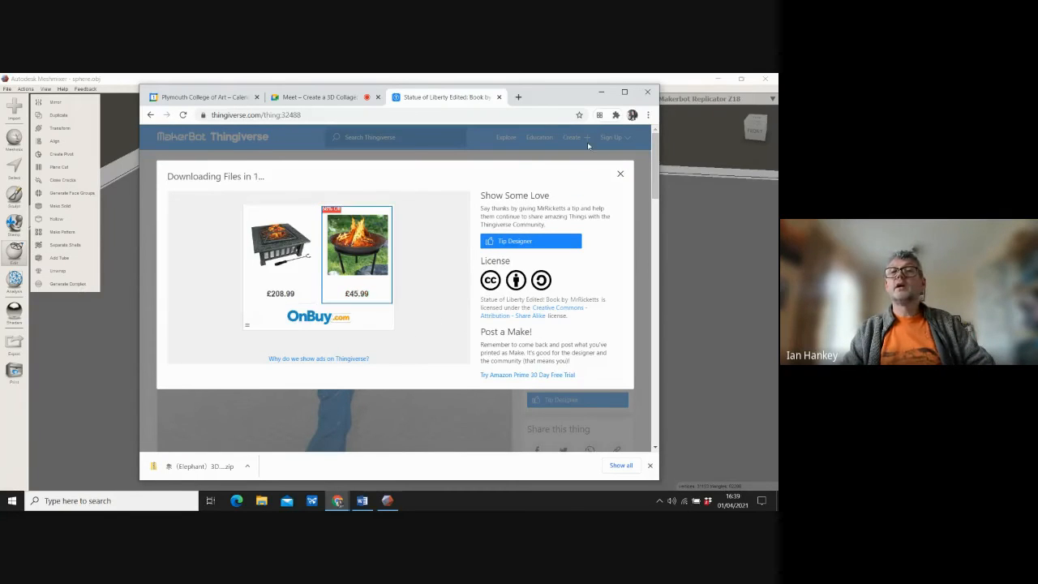
pyautogui.click(718, 80)
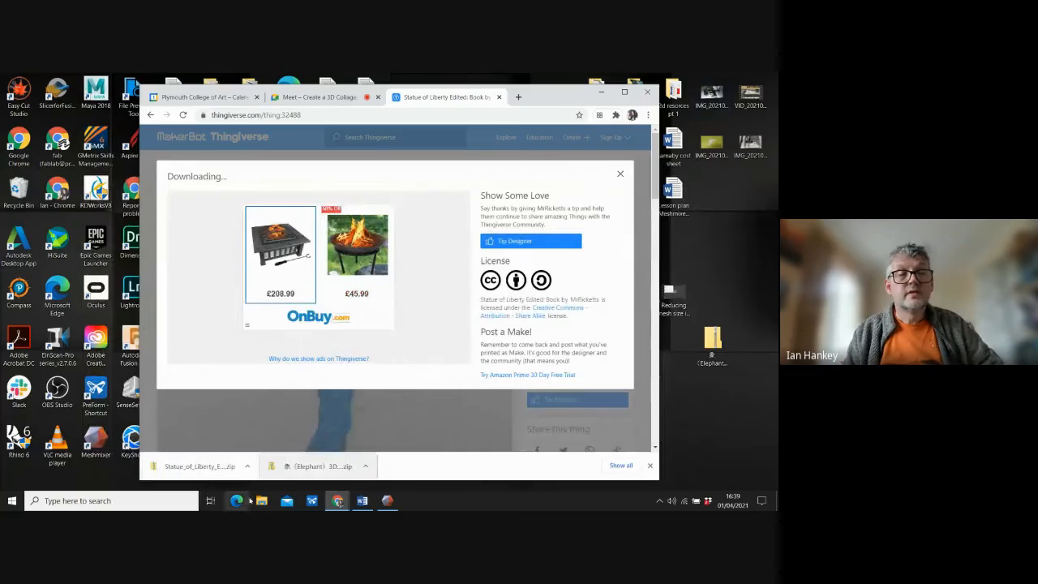
pyautogui.moveTo(190, 467); pyautogui.dragTo(713, 431)
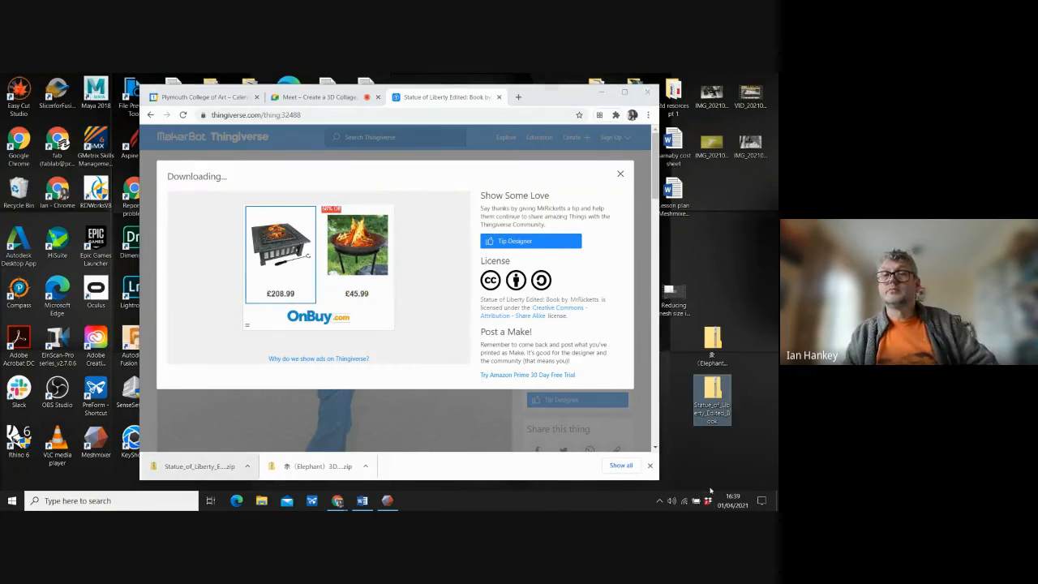
# Step: Extract Statue_of_libertyV1 from the archive onto the desktop and place it beside the Elephant_t model file
pyautogui.doubleClick(712, 390)
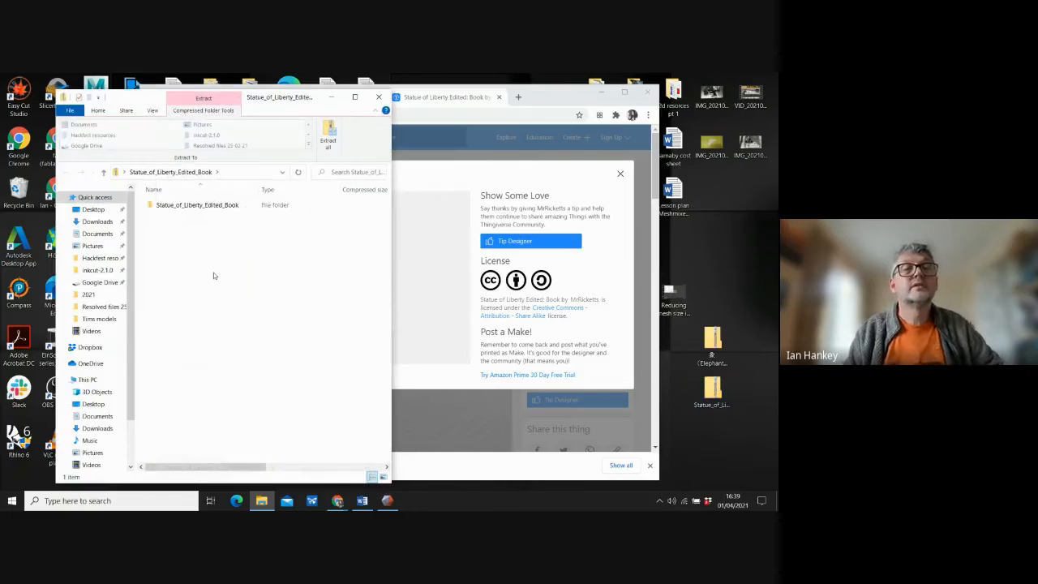
pyautogui.doubleClick(185, 207)
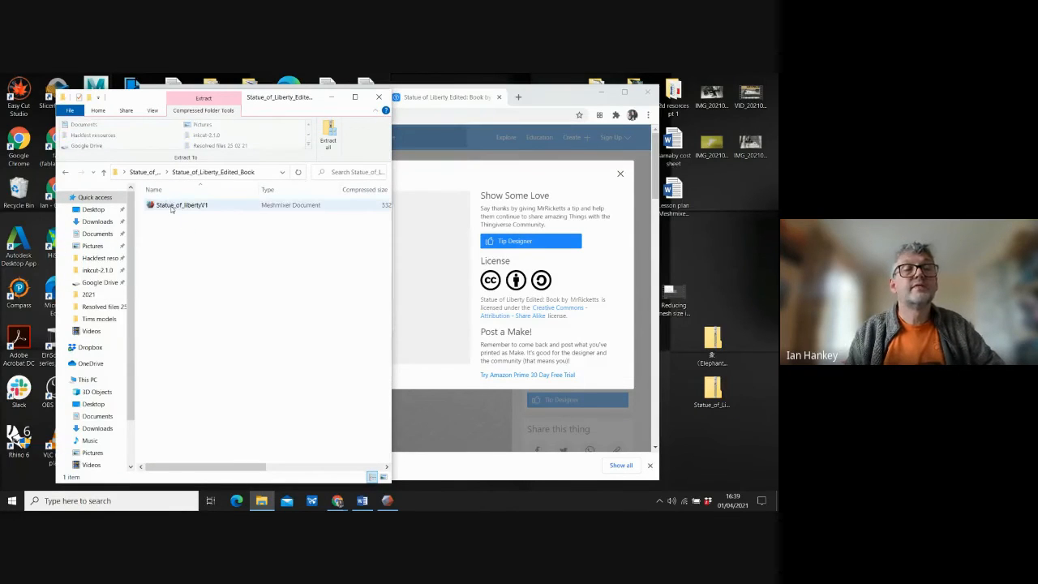
pyautogui.moveTo(175, 208); pyautogui.dragTo(726, 465)
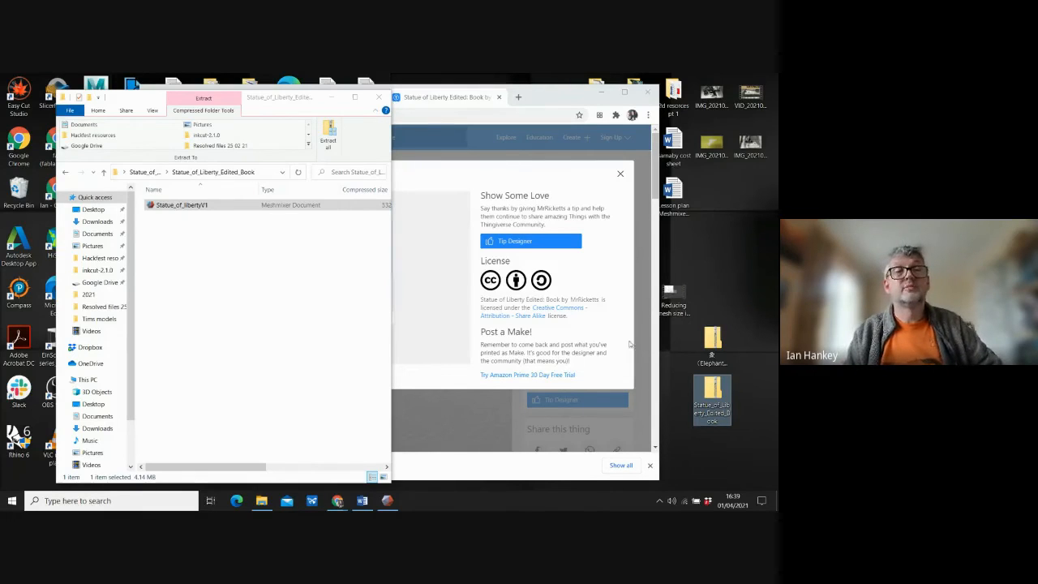
pyautogui.click(331, 99)
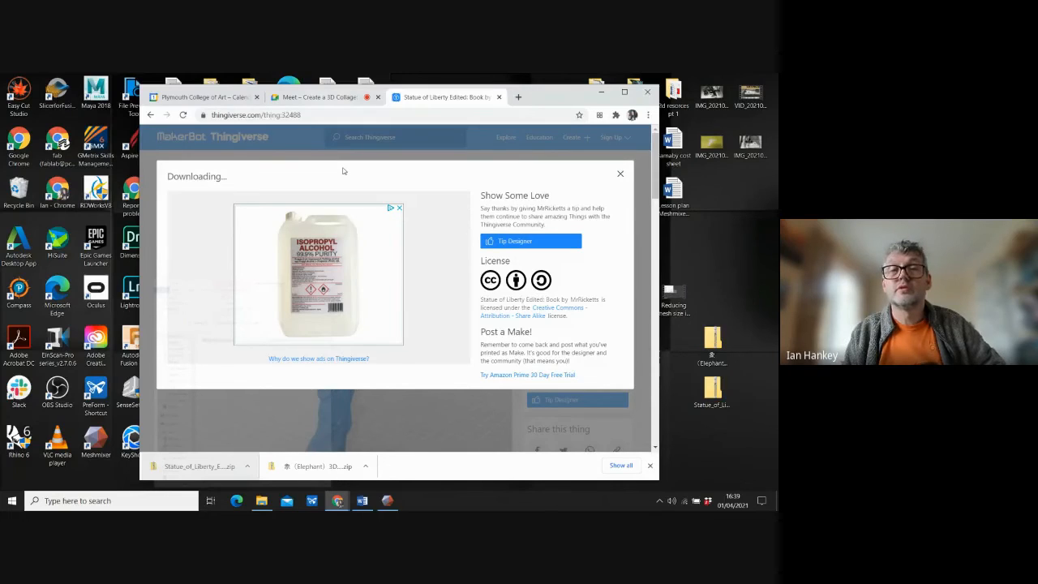
pyautogui.click(602, 92)
pyautogui.moveTo(369, 188); pyautogui.dragTo(514, 329)
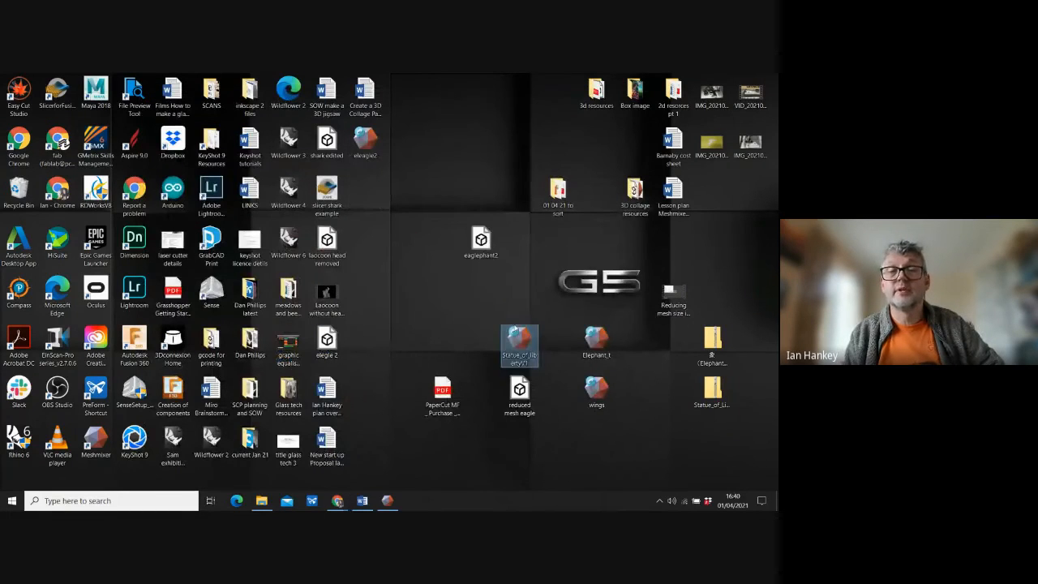
# Step: Switch to Meshmixer and import Statue_of_libertyV1 from the desktop, replacing the current mesh
pyautogui.click(387, 500)
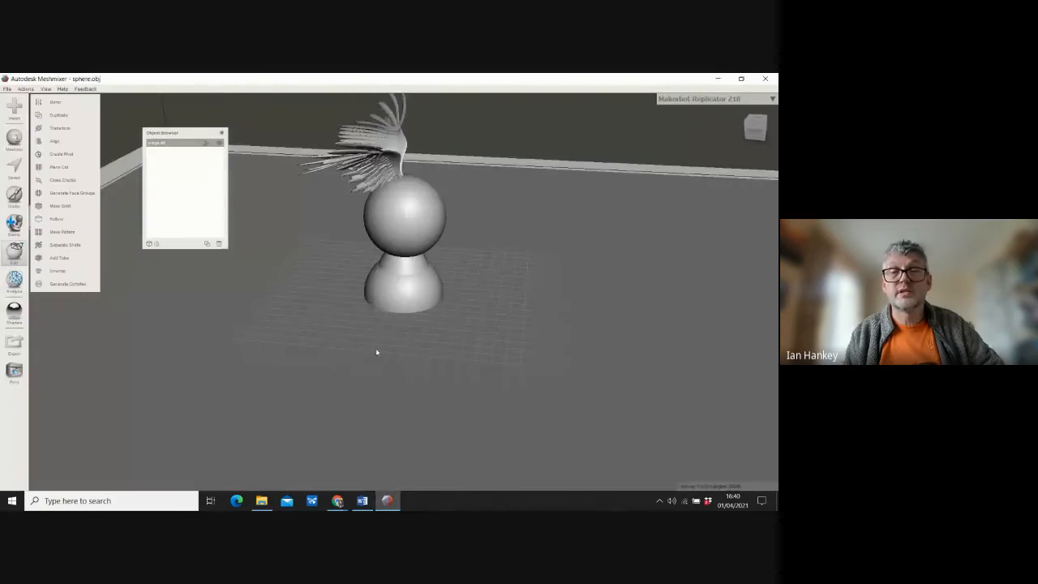
pyautogui.click(7, 88)
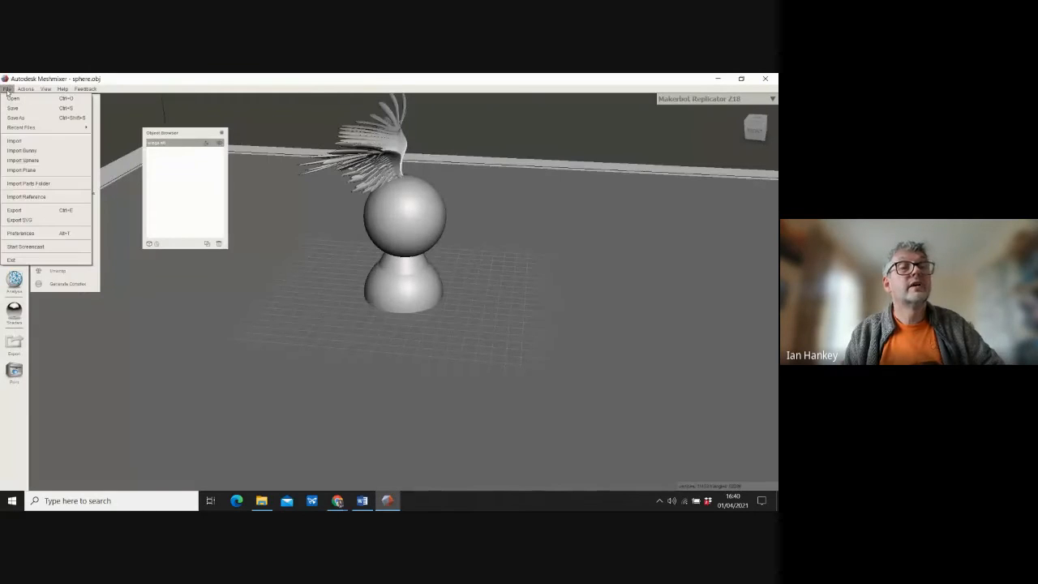
pyautogui.click(27, 143)
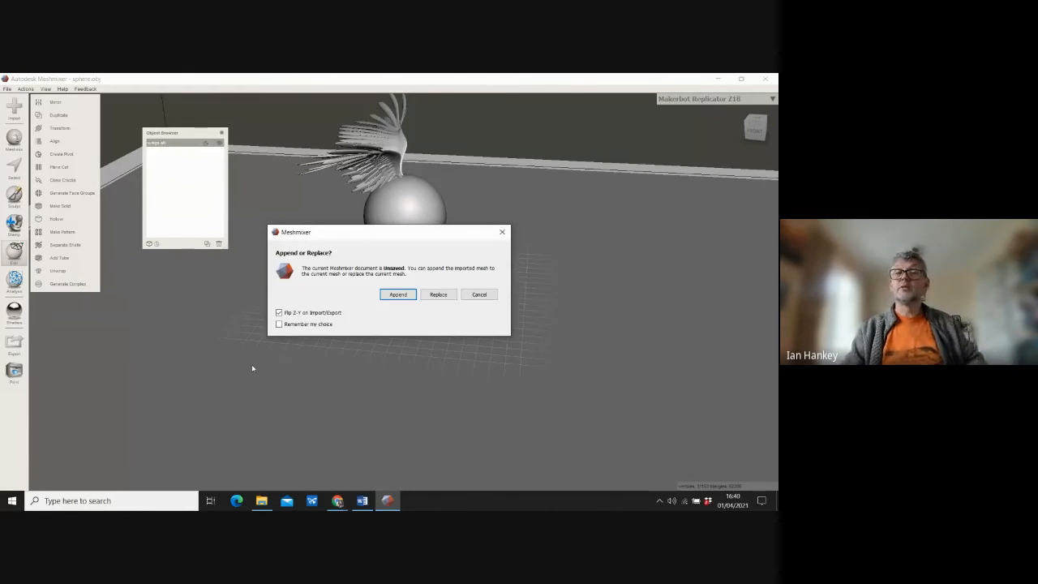
pyautogui.click(437, 296)
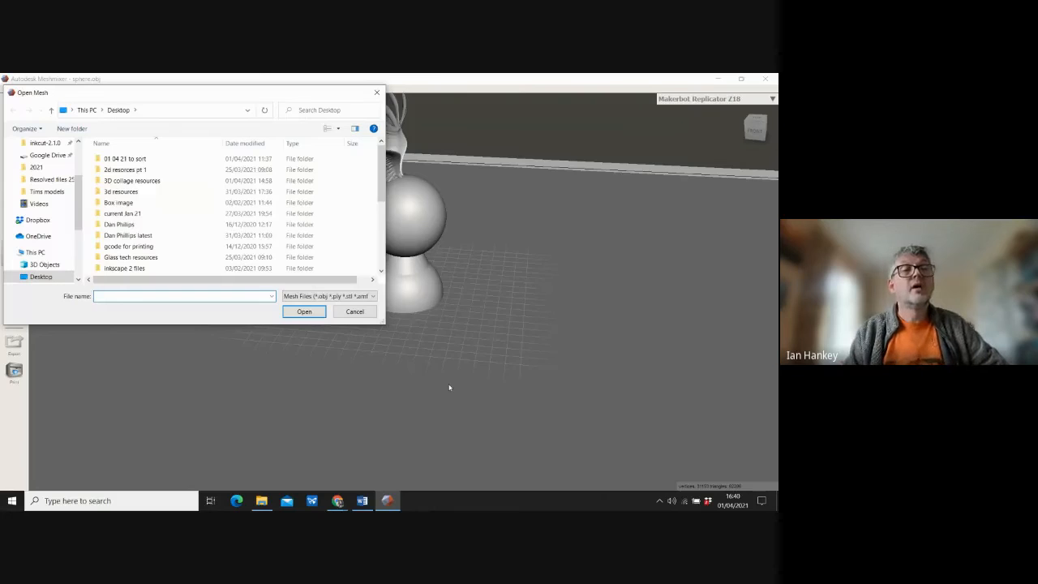
pyautogui.moveTo(382, 166); pyautogui.dragTo(386, 240)
pyautogui.click(116, 258)
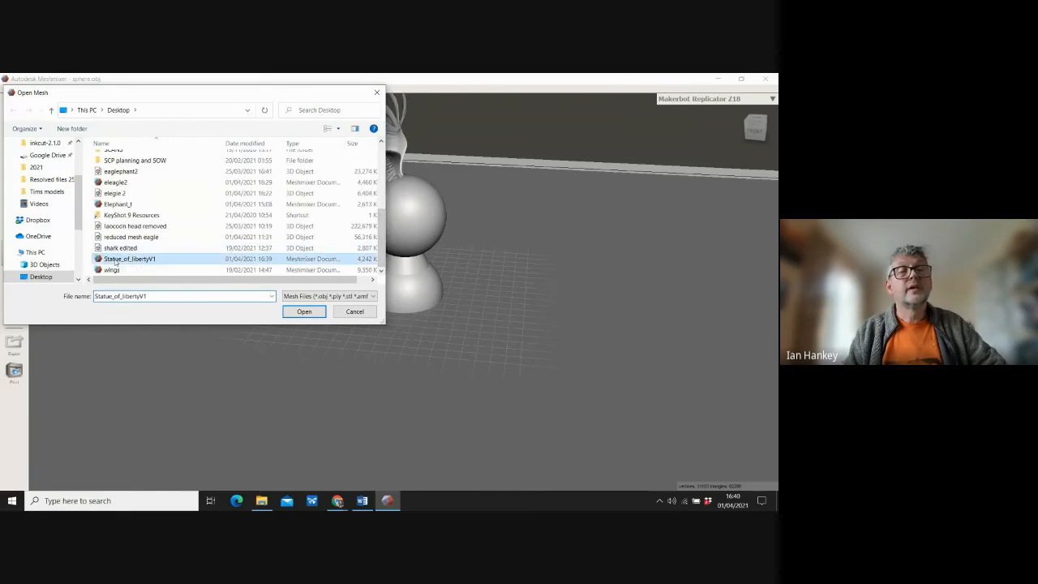
pyautogui.click(306, 312)
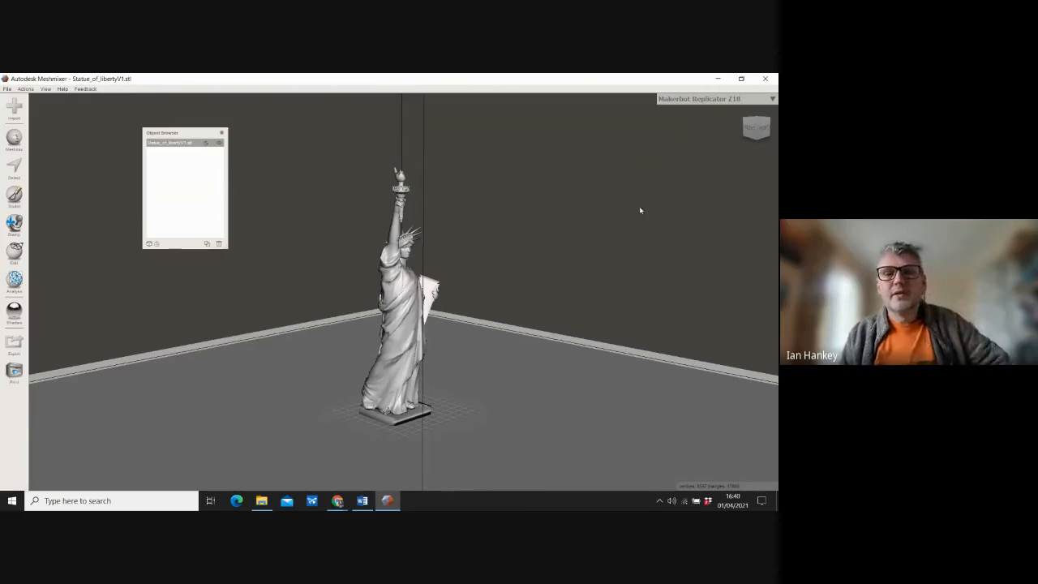
# Step: Run Inspector on the statue and examine the marked mesh defects at the torch, book and base from several angles
pyautogui.click(756, 130)
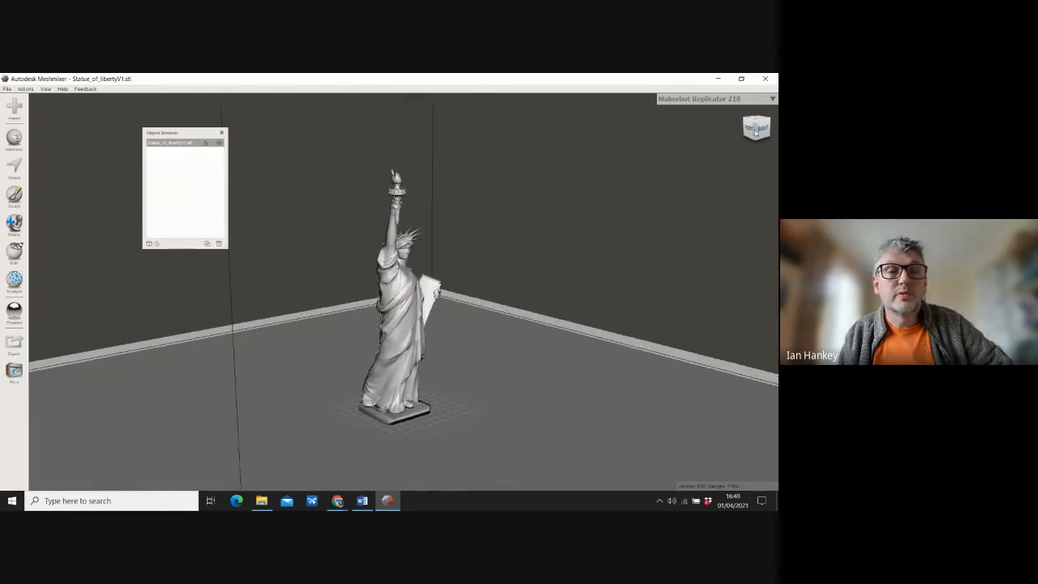
pyautogui.moveTo(725, 135); pyautogui.dragTo(283, 128, button='right')
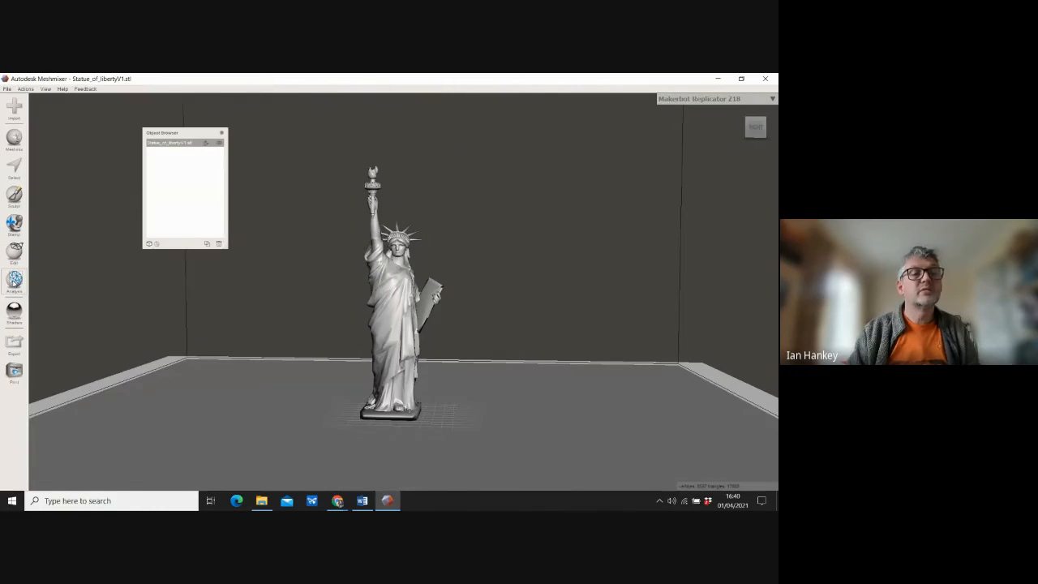
pyautogui.click(14, 280)
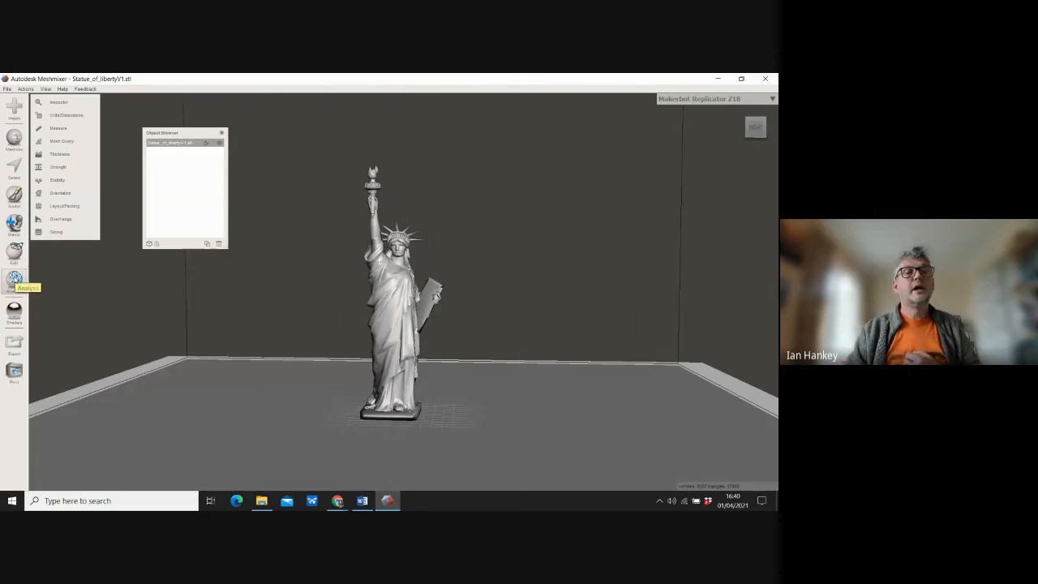
pyautogui.click(58, 103)
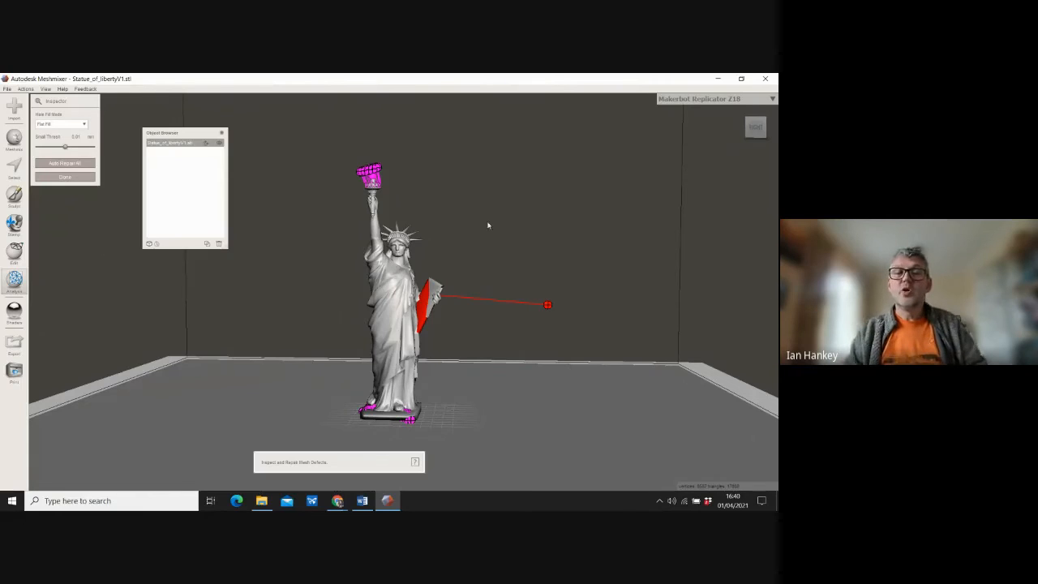
pyautogui.moveTo(755, 130); pyautogui.dragTo(296, 123)
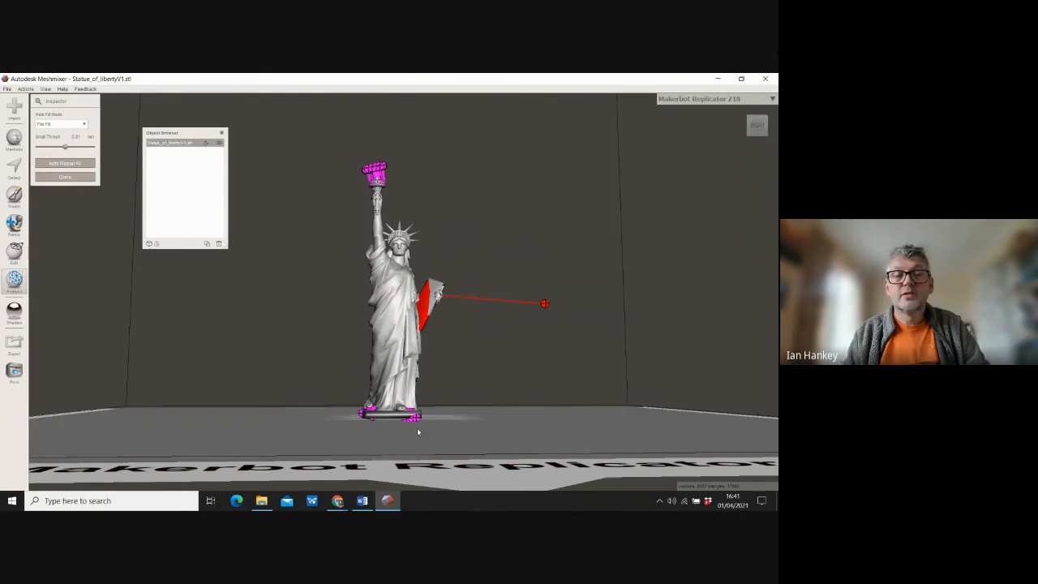
pyautogui.click(754, 125)
pyautogui.moveTo(734, 123); pyautogui.dragTo(672, 171, button='right')
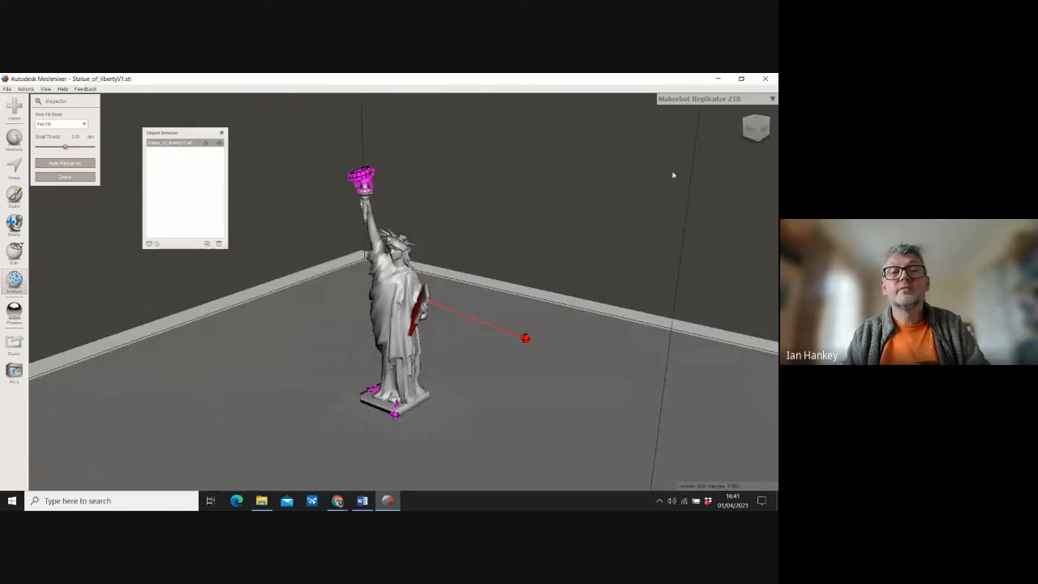
pyautogui.click(753, 131)
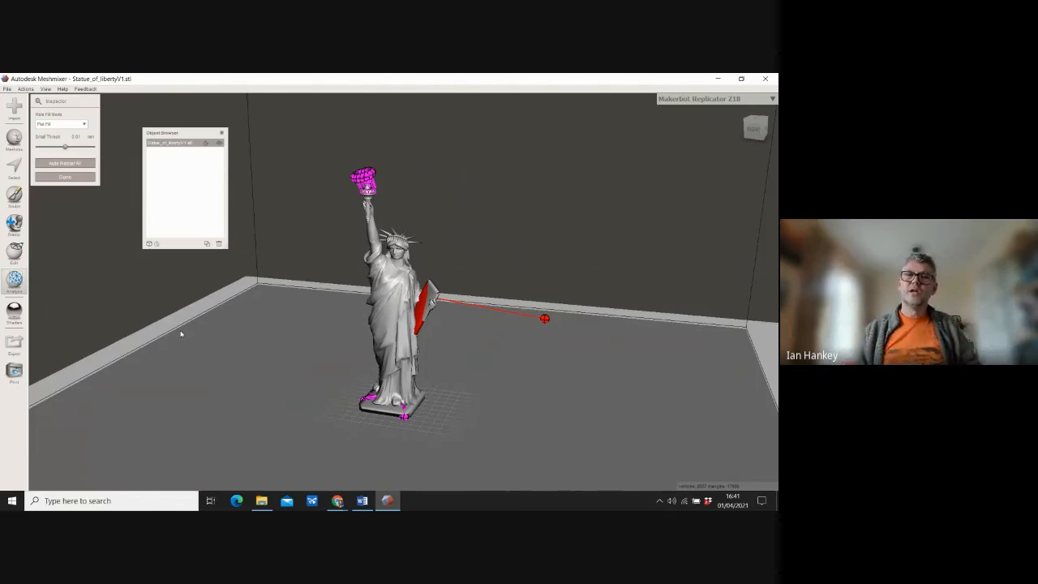
# Step: Auto-repair all mesh defects with Flat Fill, finish the inspection and check the repaired statue
pyautogui.click(64, 163)
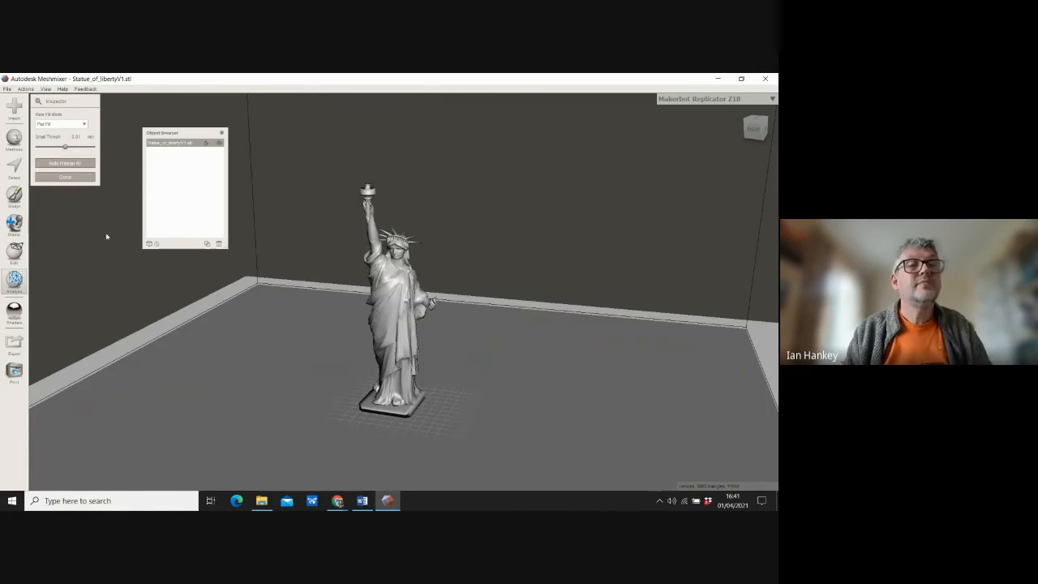
pyautogui.click(61, 178)
pyautogui.scroll(3, 376, 294)
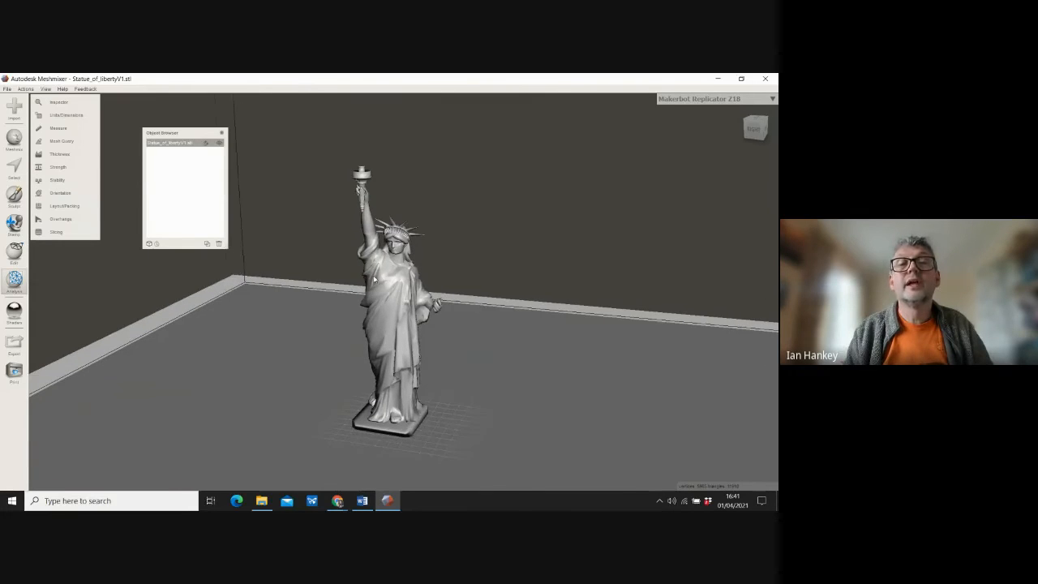
pyautogui.moveTo(527, 253); pyautogui.dragTo(357, 230, button='right')
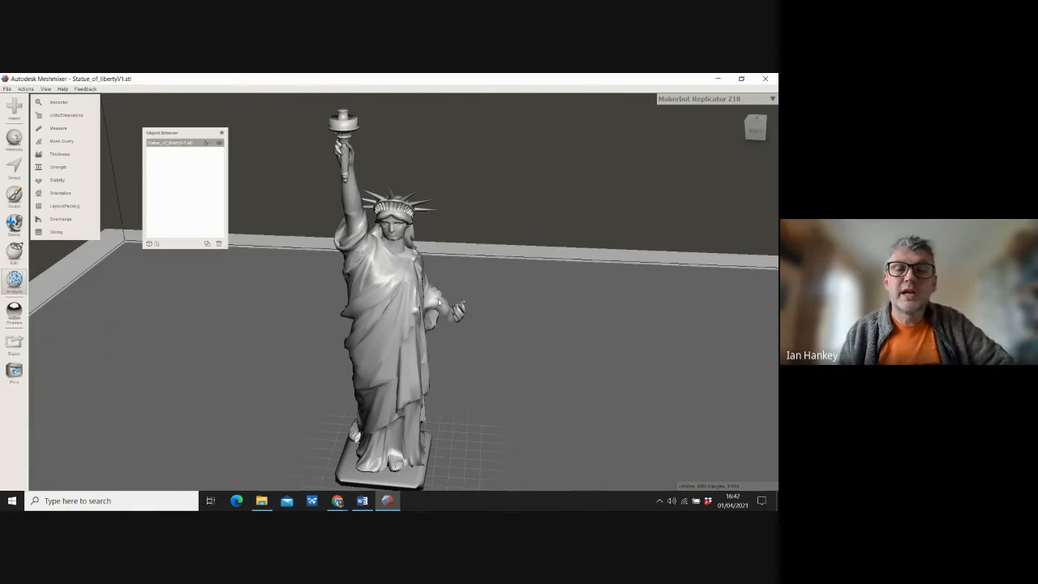
pyautogui.scroll(-3, 445, 271)
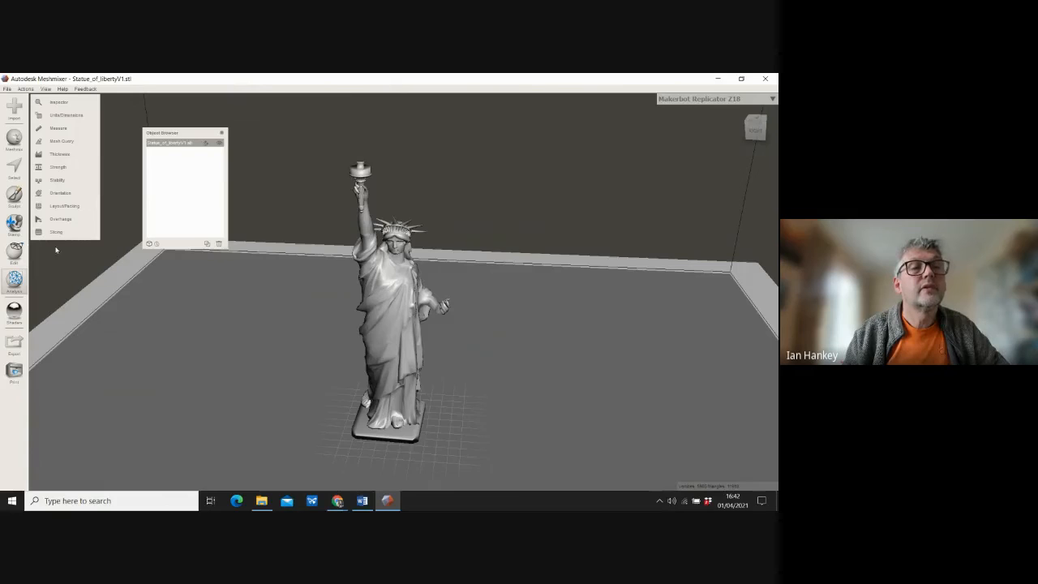
# Step: Start Make Solid on the statue with the Fast solid type and update it with a solid accuracy of 512
pyautogui.moveTo(14, 250)
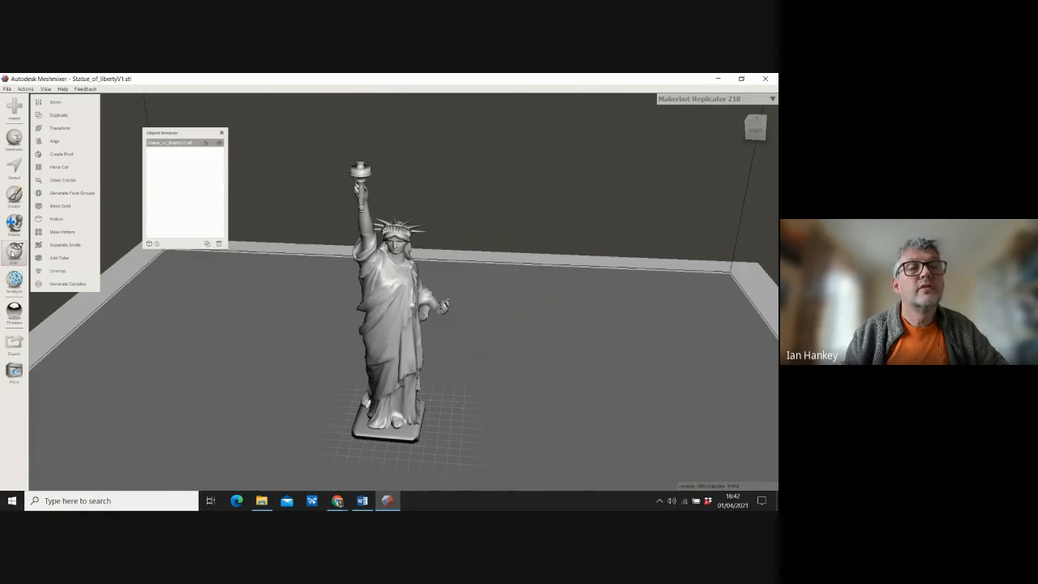
pyautogui.click(63, 207)
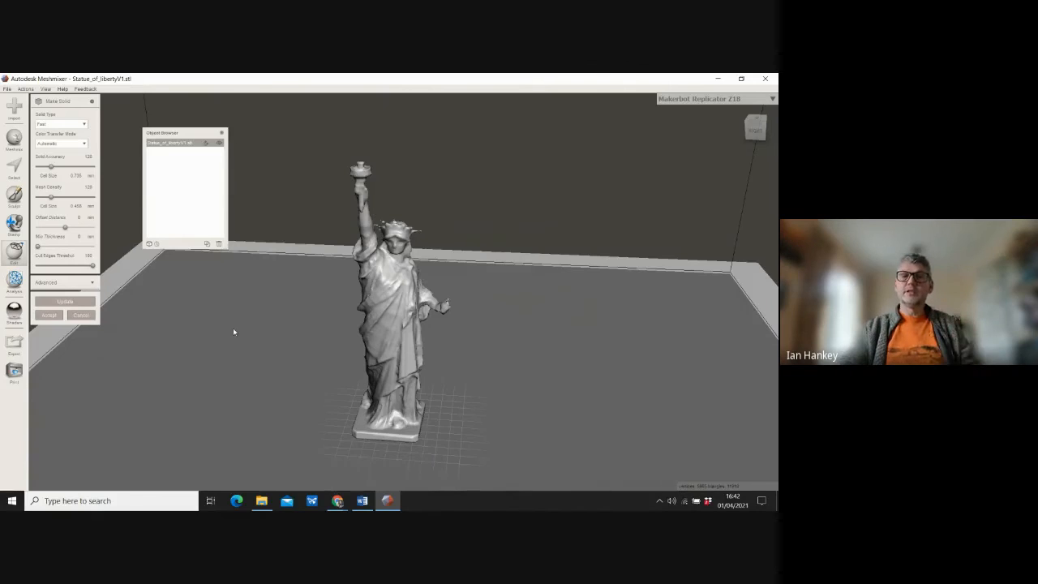
pyautogui.scroll(3, 398, 239)
pyautogui.scroll(2, 395, 206)
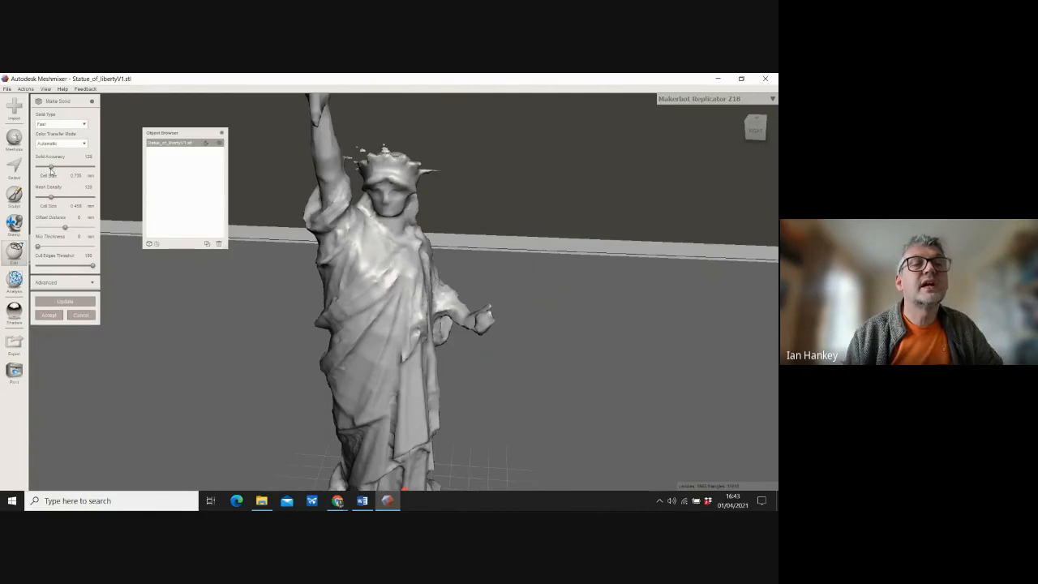
pyautogui.moveTo(51, 169); pyautogui.dragTo(84, 165)
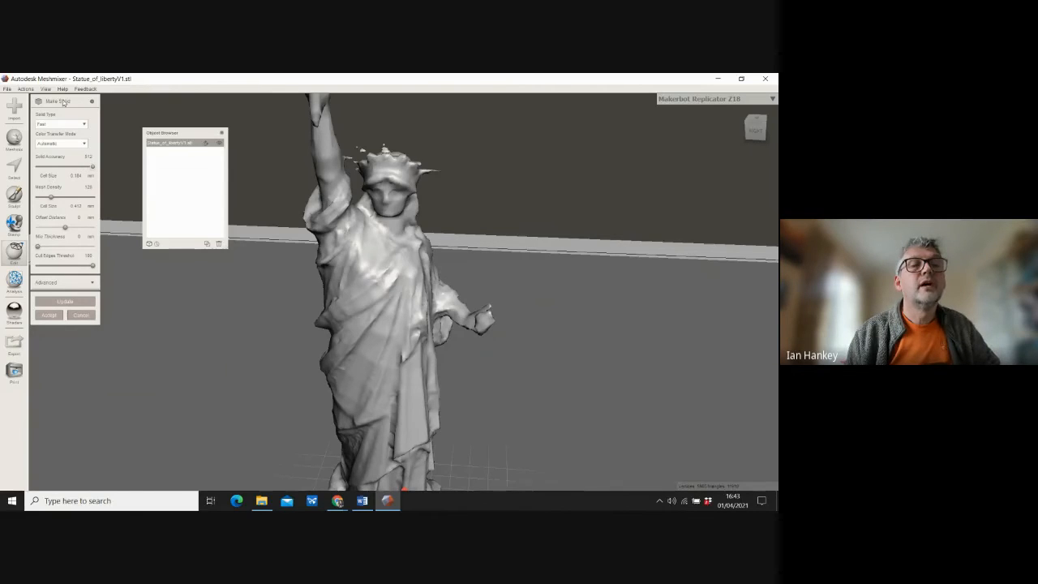
pyautogui.click(75, 305)
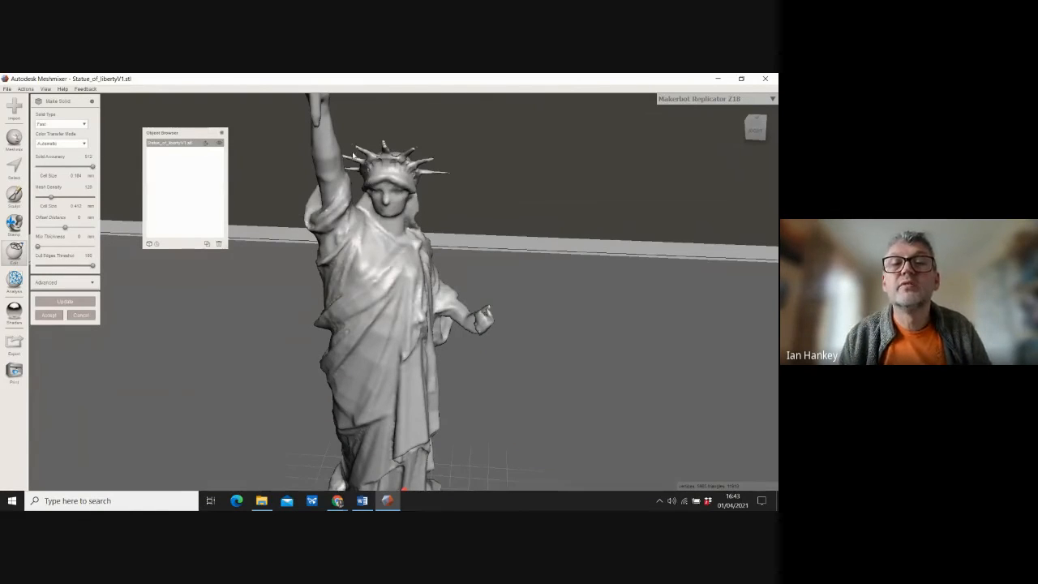
# Step: Set the Make Solid mesh density to 223 and check the statue from the front and back
pyautogui.moveTo(759, 131)
pyautogui.mouseDown()
pyautogui.moveTo(550, 156)
pyautogui.moveTo(757, 135)
pyautogui.mouseUp()
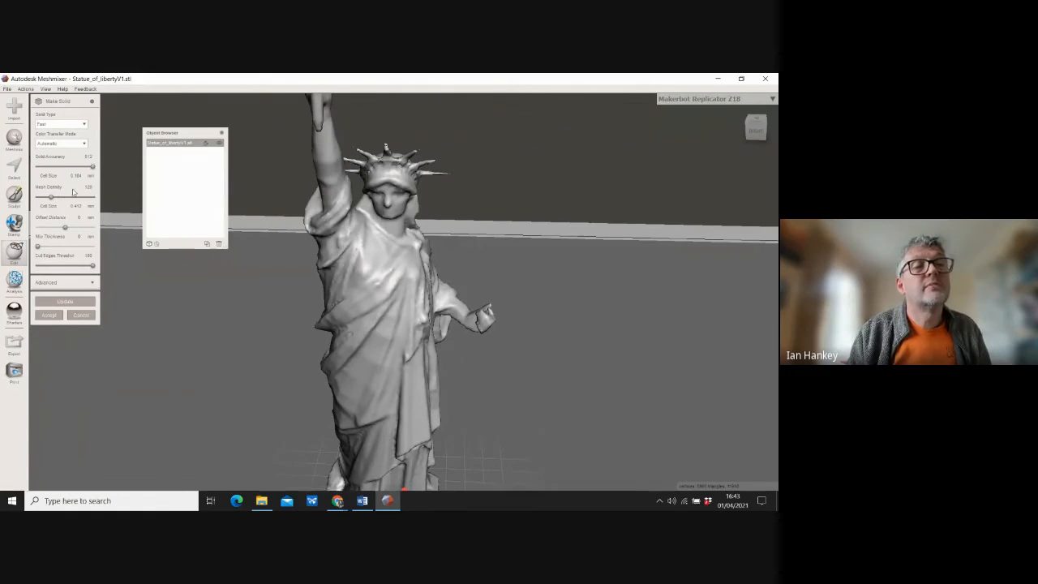
pyautogui.moveTo(51, 197); pyautogui.dragTo(61, 198)
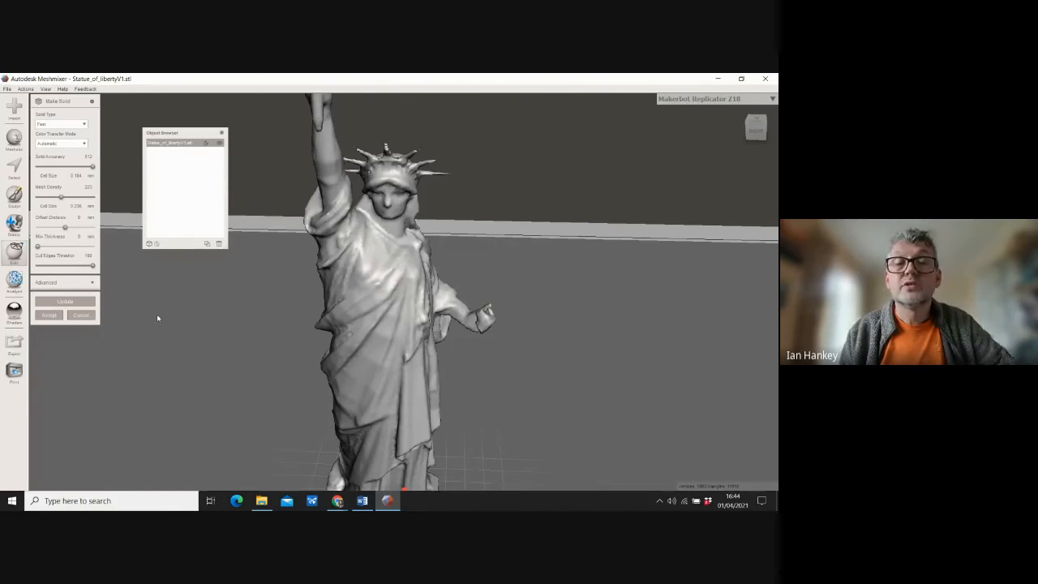
pyautogui.moveTo(355, 361); pyautogui.dragTo(367, 360, button='right')
pyautogui.scroll(-5, 367, 360)
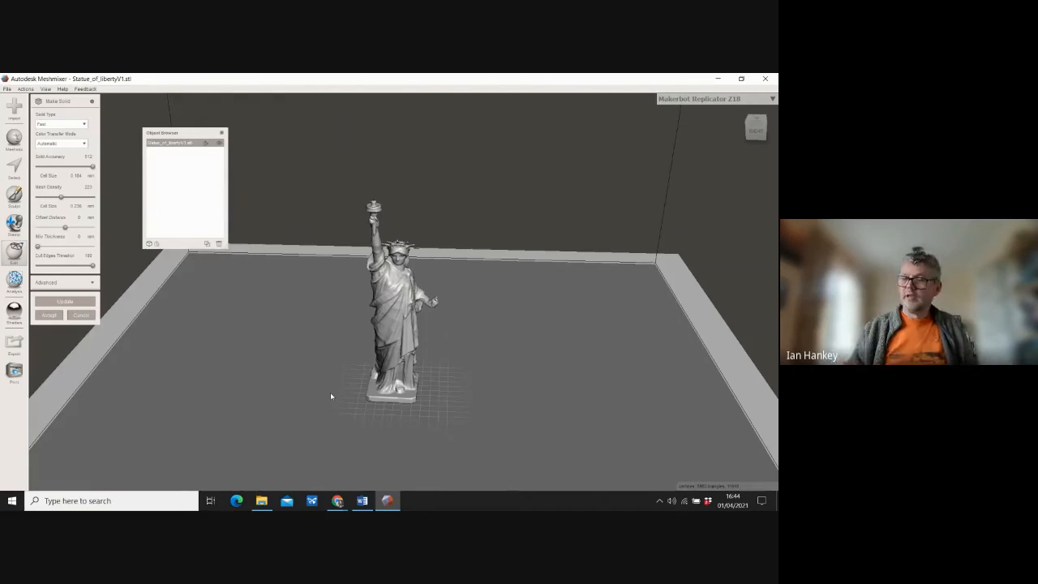
pyautogui.moveTo(513, 361); pyautogui.dragTo(421, 227, button='right')
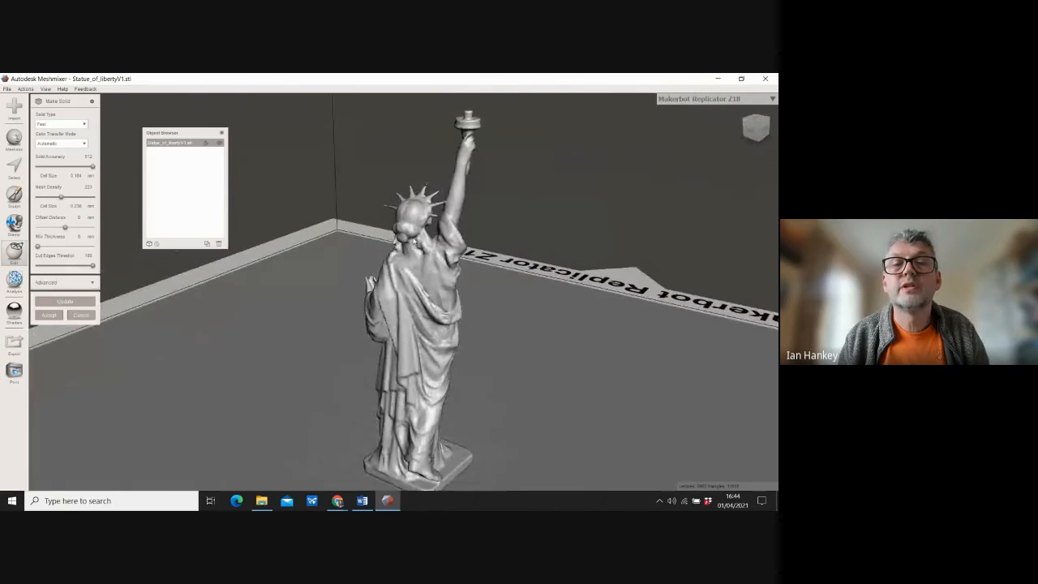
# Step: Delete the old Statue of Liberty mesh file from the desktop
pyautogui.moveTo(465, 181); pyautogui.dragTo(493, 204, button='right')
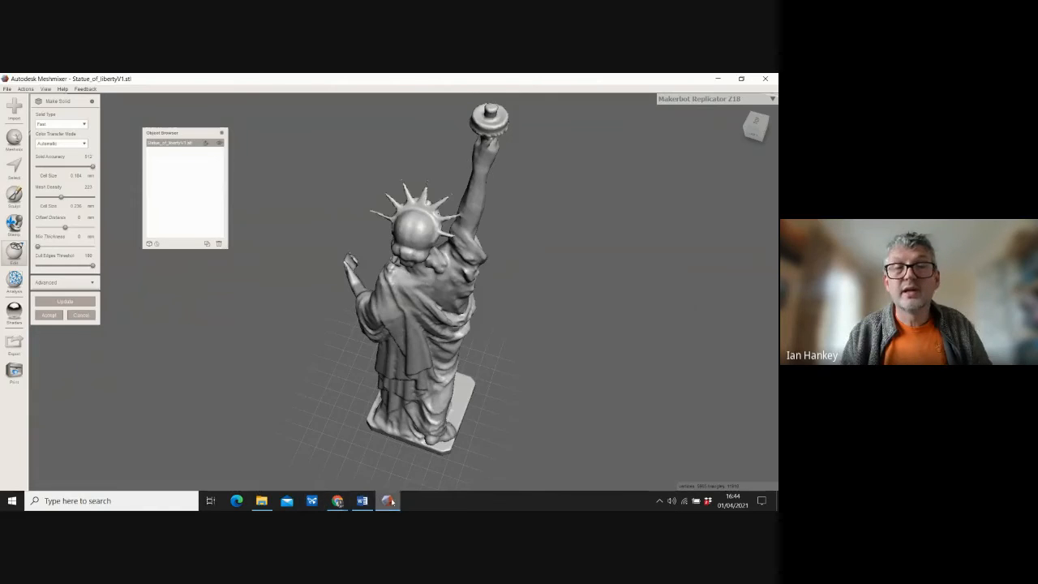
pyautogui.click(716, 79)
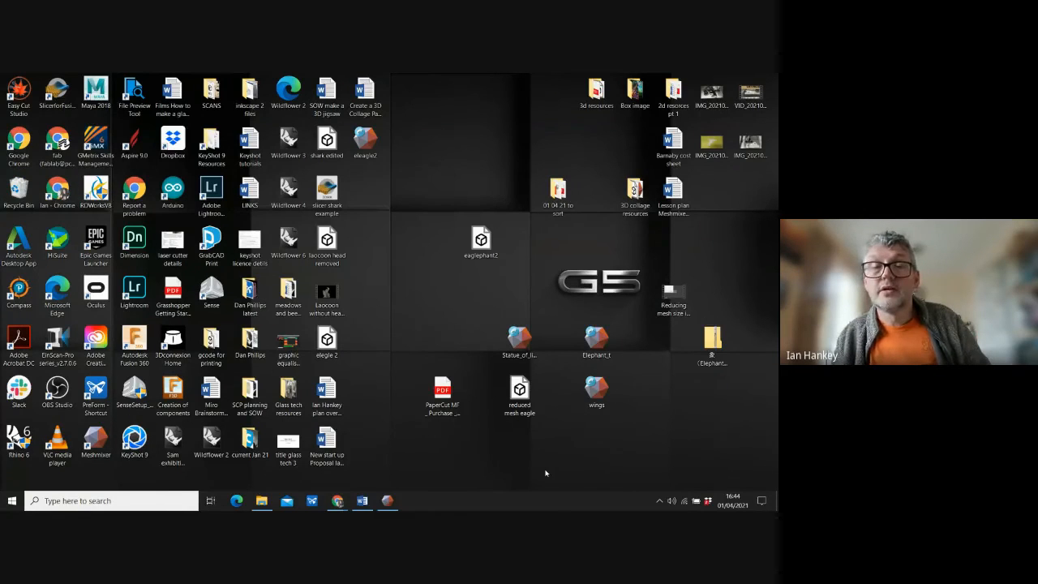
pyautogui.moveTo(519, 339); pyautogui.dragTo(18, 189)
# Step: Switch to Chrome, return to the Thingiverse statue of liberty results and download all files of "Statue of Liberty with base building"
pyautogui.moveTo(338, 503)
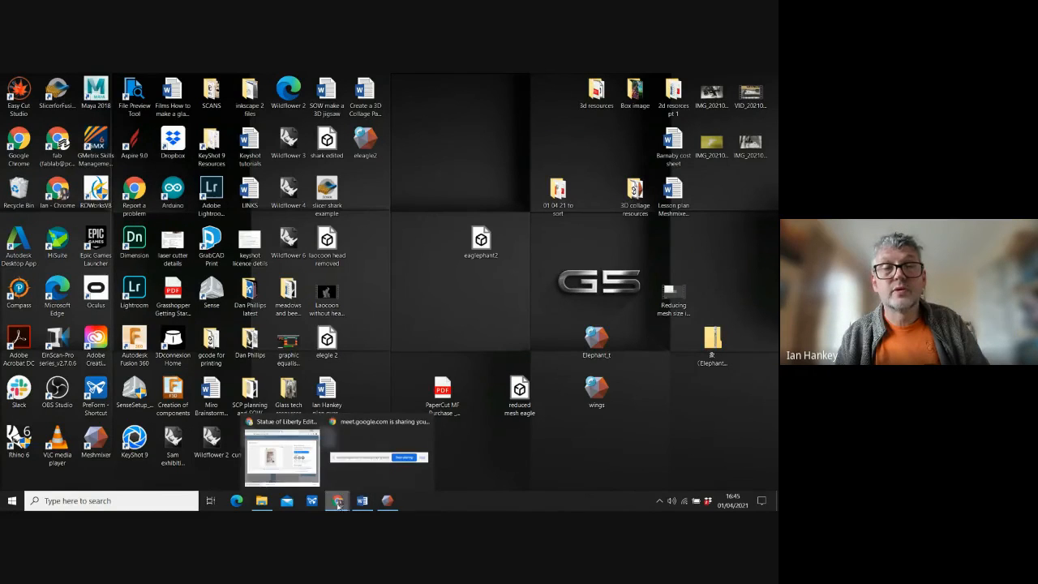
pyautogui.click(284, 469)
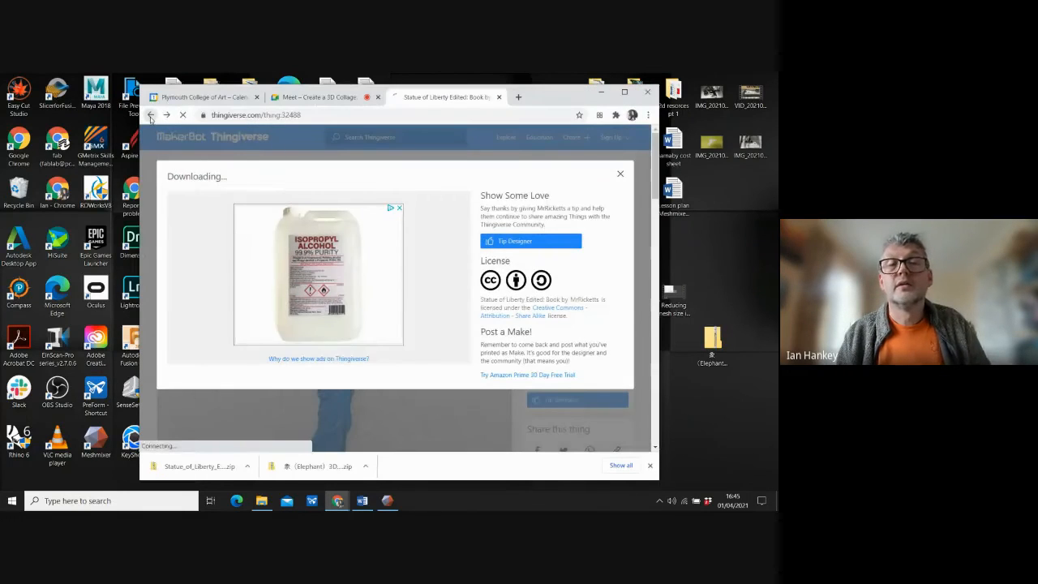
pyautogui.click(150, 117)
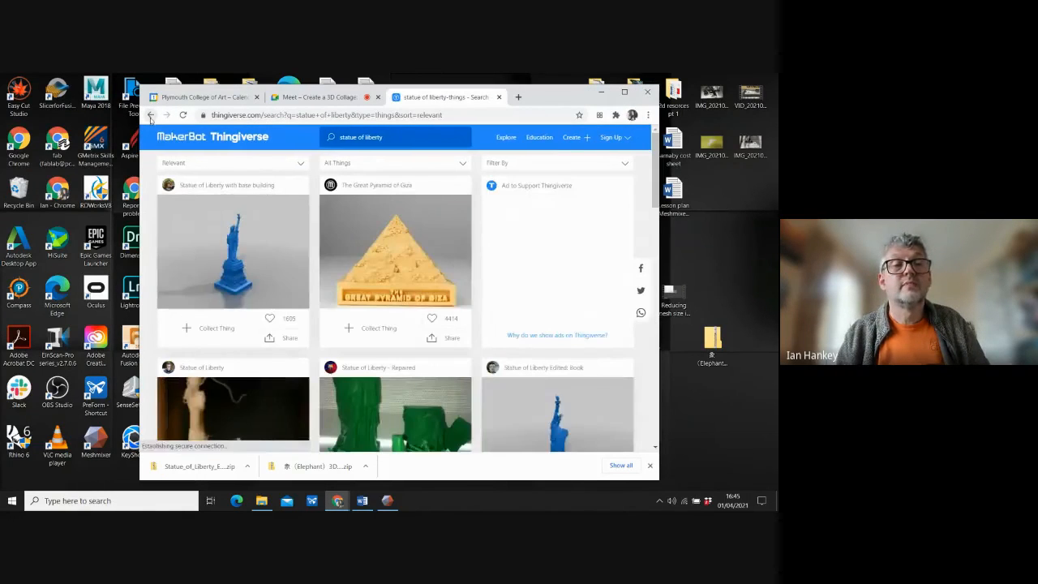
pyautogui.click(231, 265)
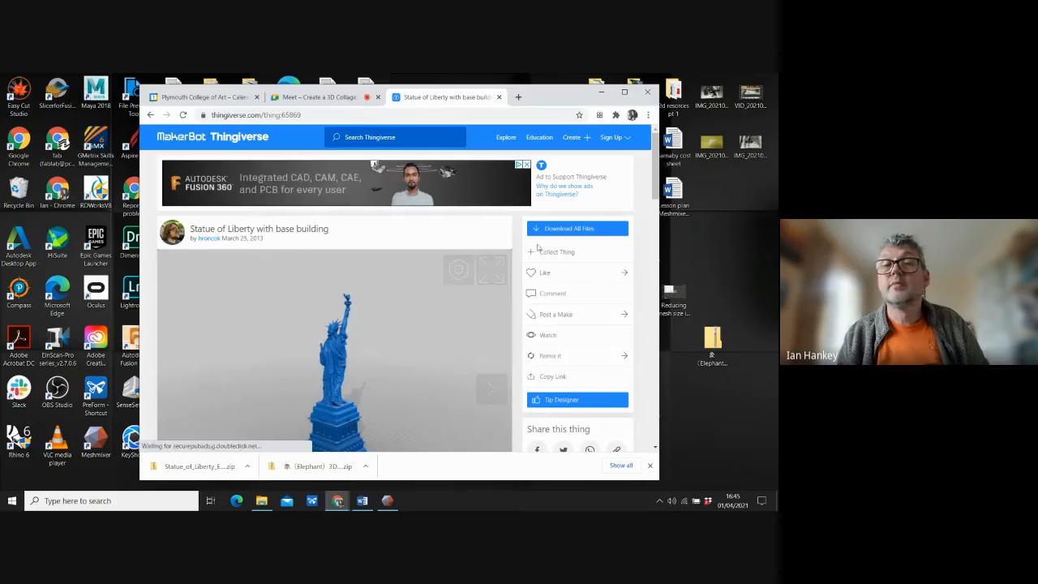
pyautogui.click(574, 230)
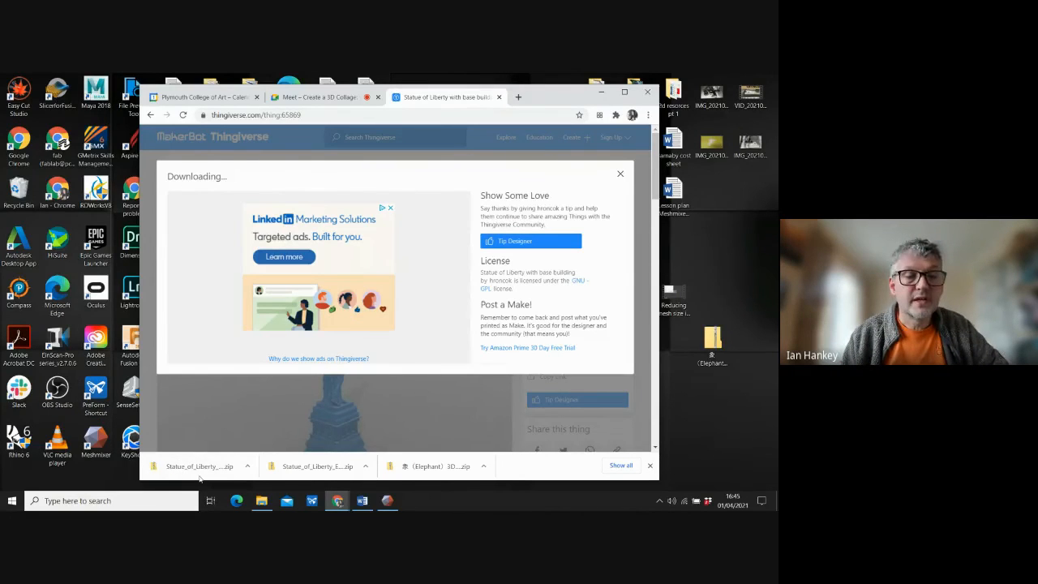
# Step: Put the downloaded base building archive on the desktop and copy liberty2_fixed from its files folder to the desktop
pyautogui.moveTo(213, 470); pyautogui.dragTo(712, 397)
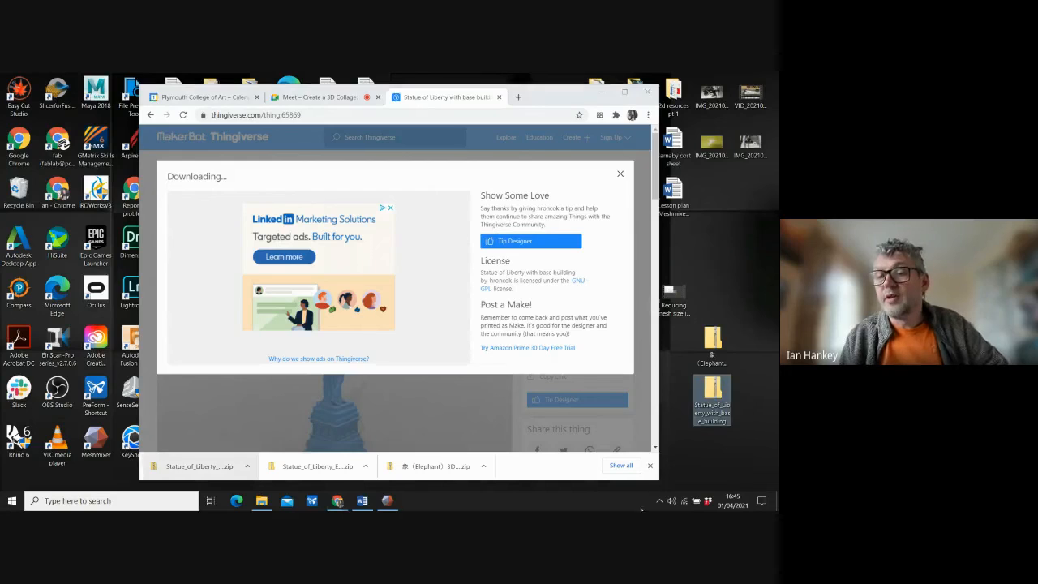
pyautogui.doubleClick(712, 393)
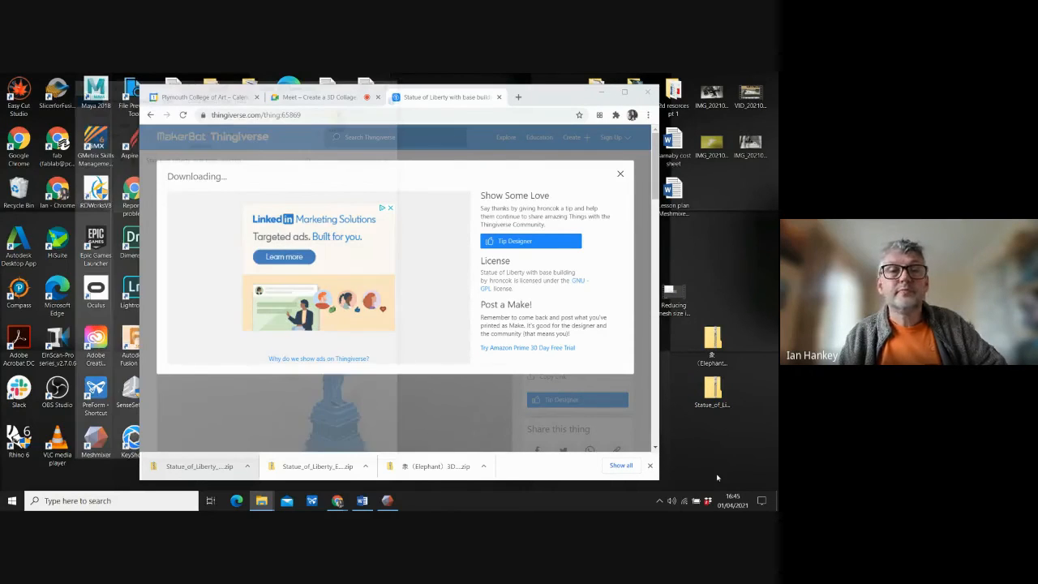
pyautogui.doubleClick(175, 189)
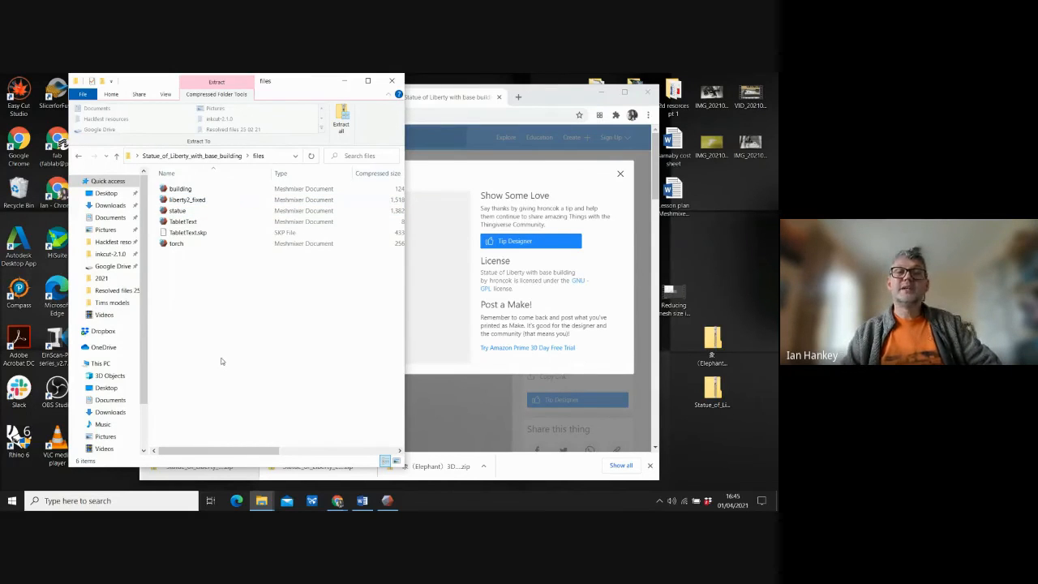
pyautogui.click(176, 200)
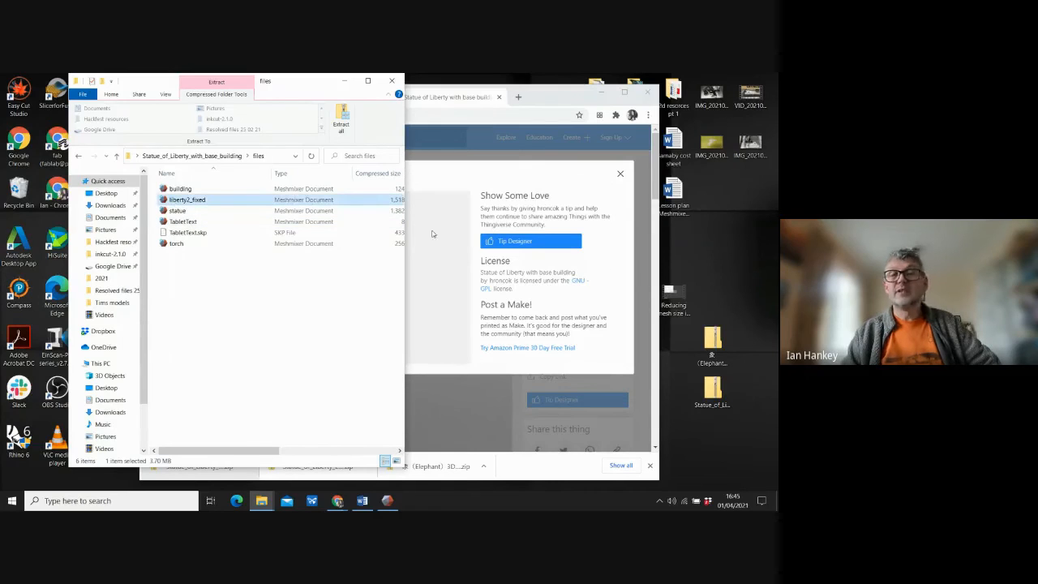
pyautogui.click(712, 391)
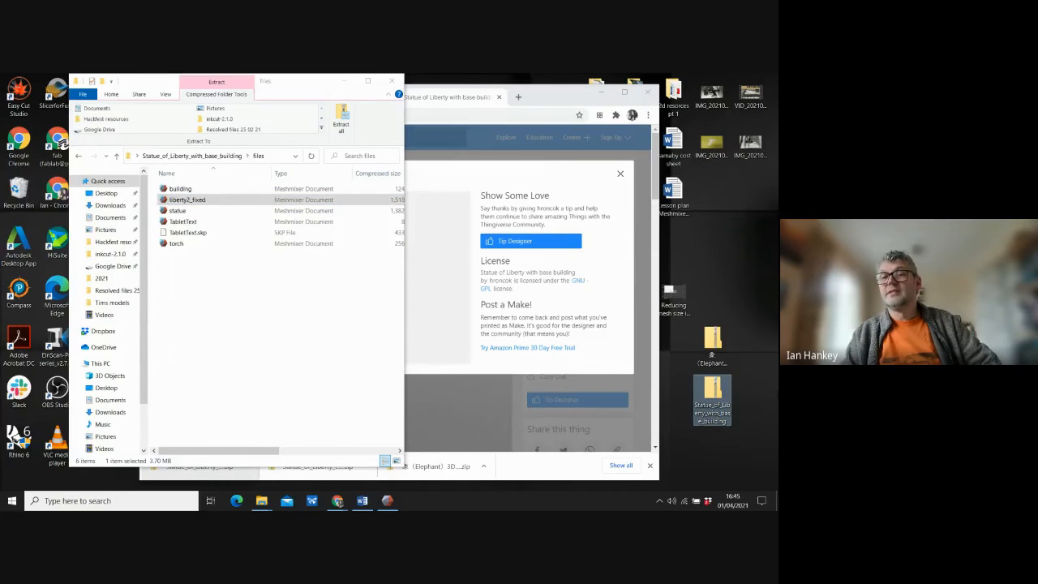
pyautogui.click(344, 83)
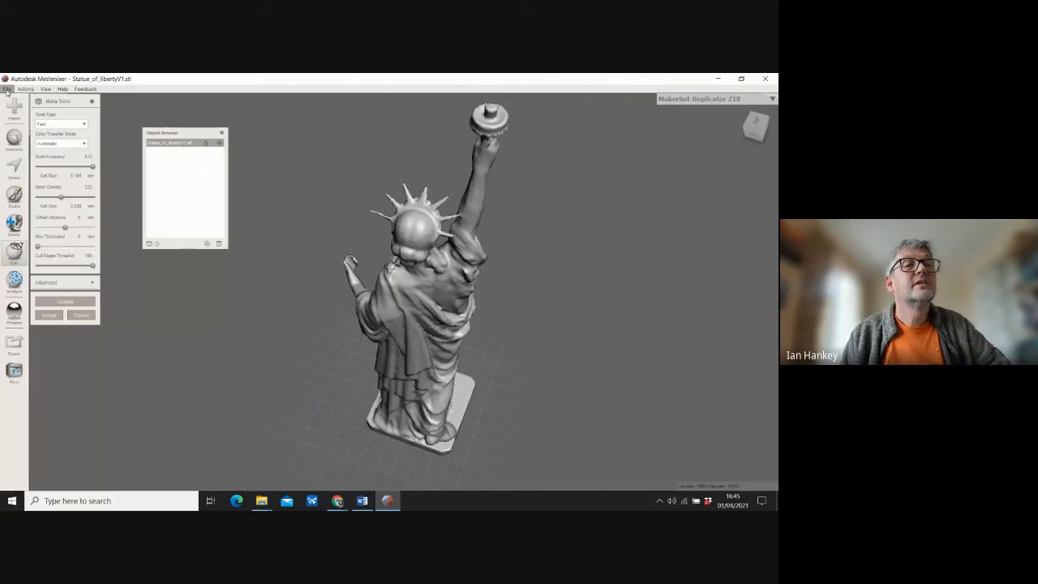
# Step: Import liberty2_fixed from the desktop into Meshmixer, replacing the current statue
pyautogui.click(7, 89)
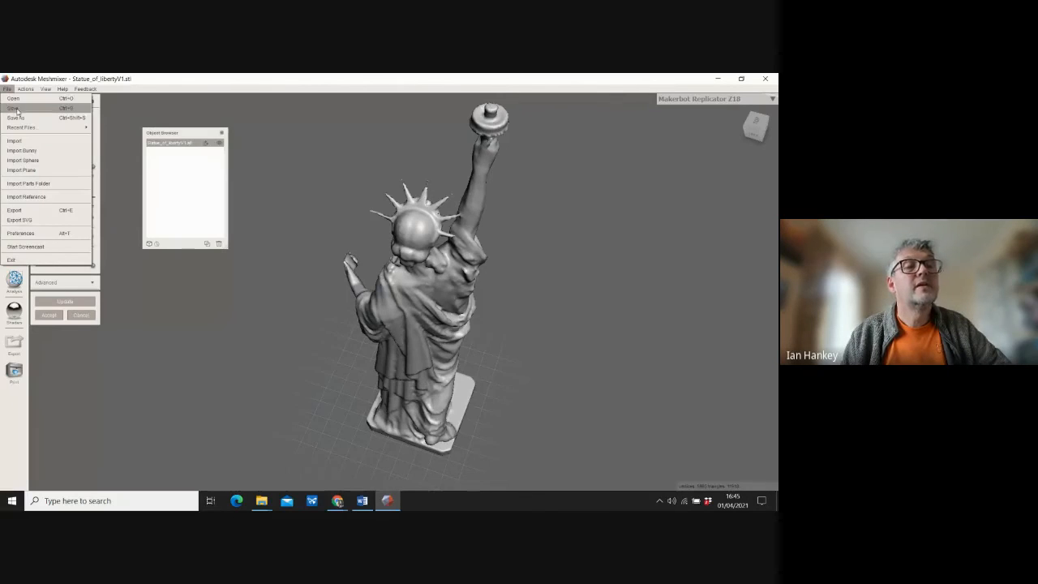
pyautogui.click(14, 142)
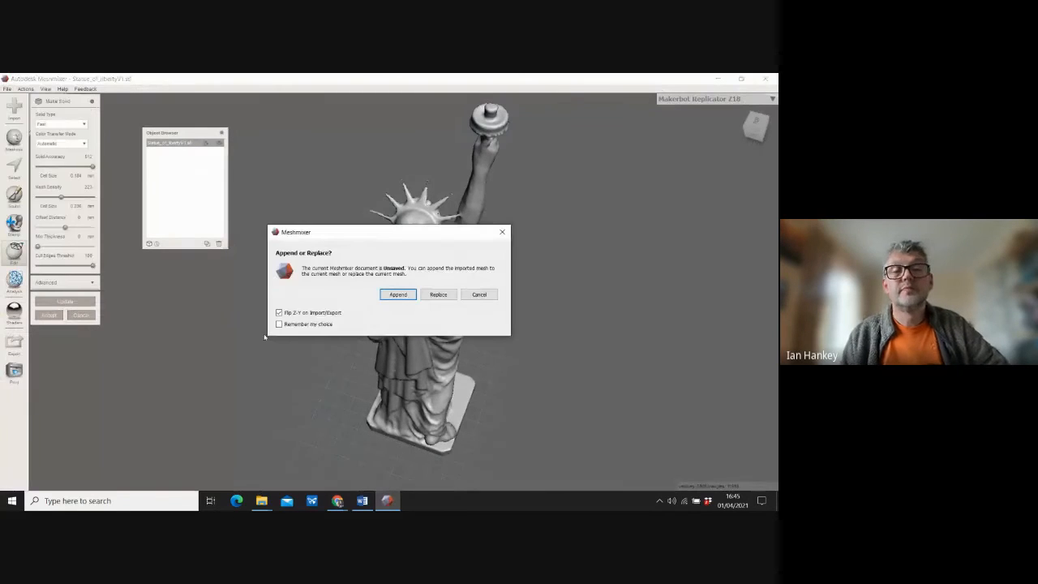
pyautogui.click(439, 295)
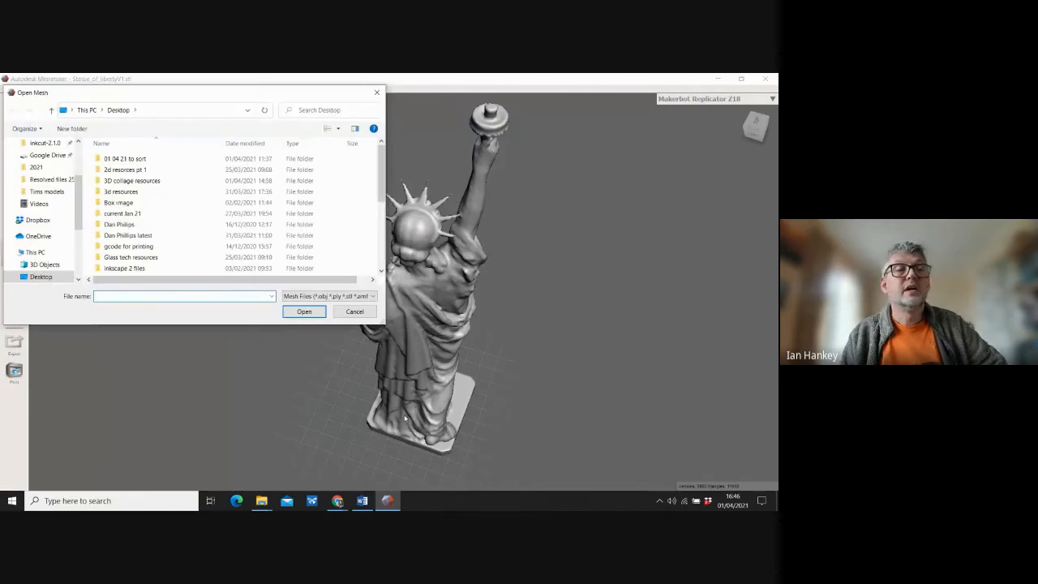
pyautogui.moveTo(380, 175); pyautogui.dragTo(378, 236)
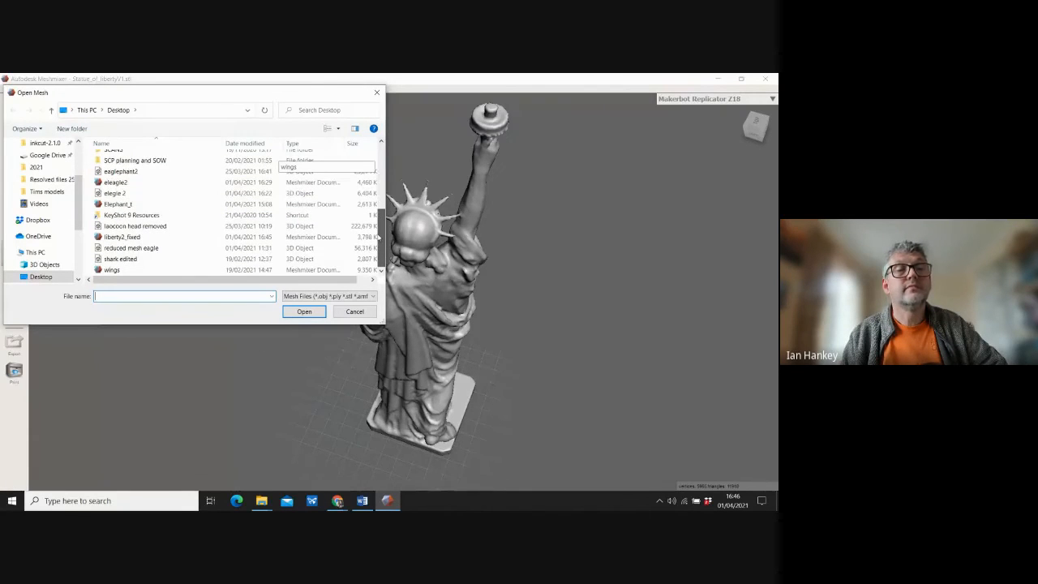
pyautogui.click(136, 238)
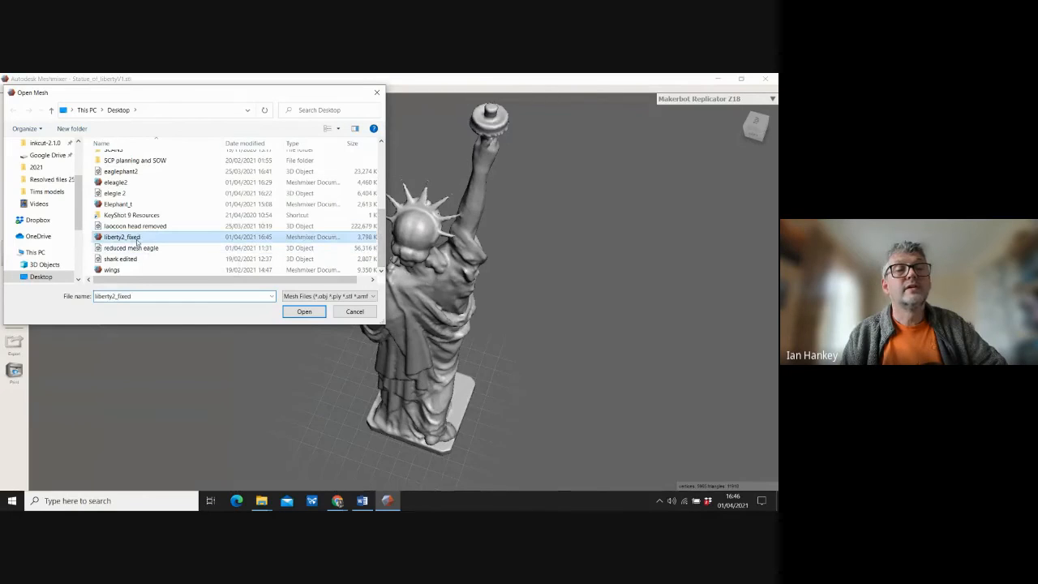
pyautogui.click(304, 311)
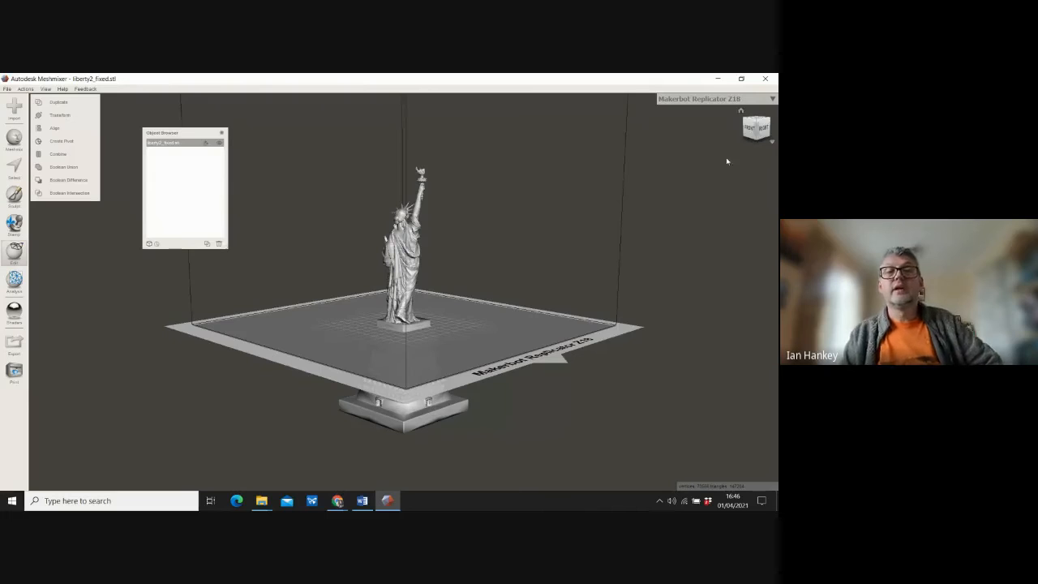
# Step: Try to transform the imported statue and dismiss the error report without sending it
pyautogui.click(757, 130)
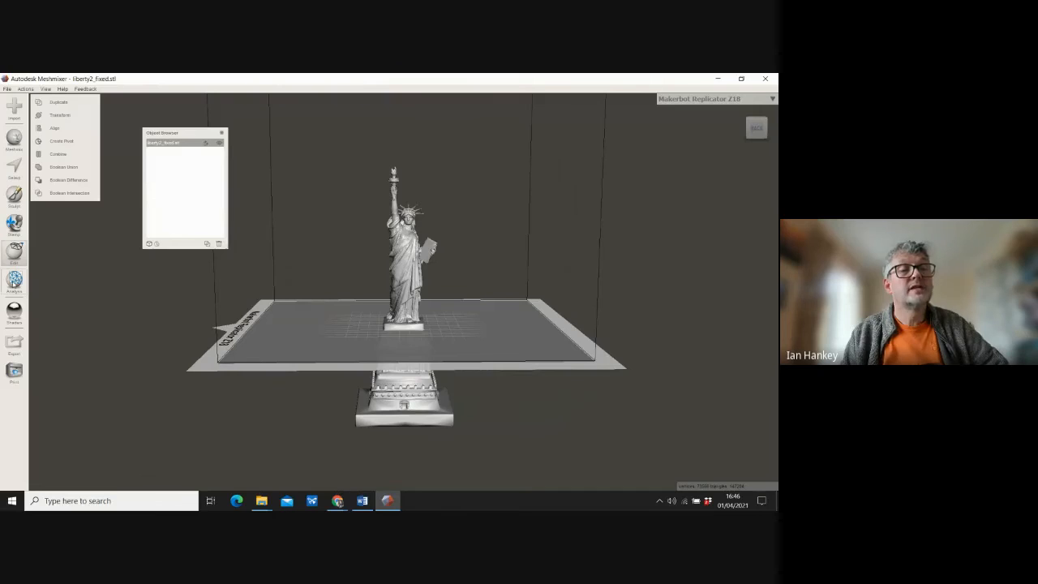
pyautogui.click(15, 282)
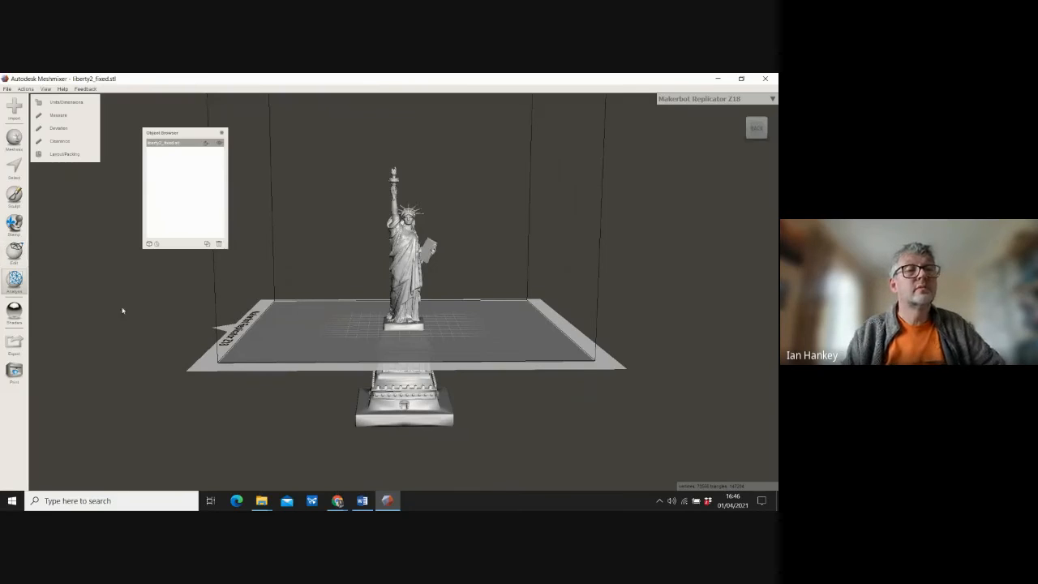
pyautogui.click(17, 252)
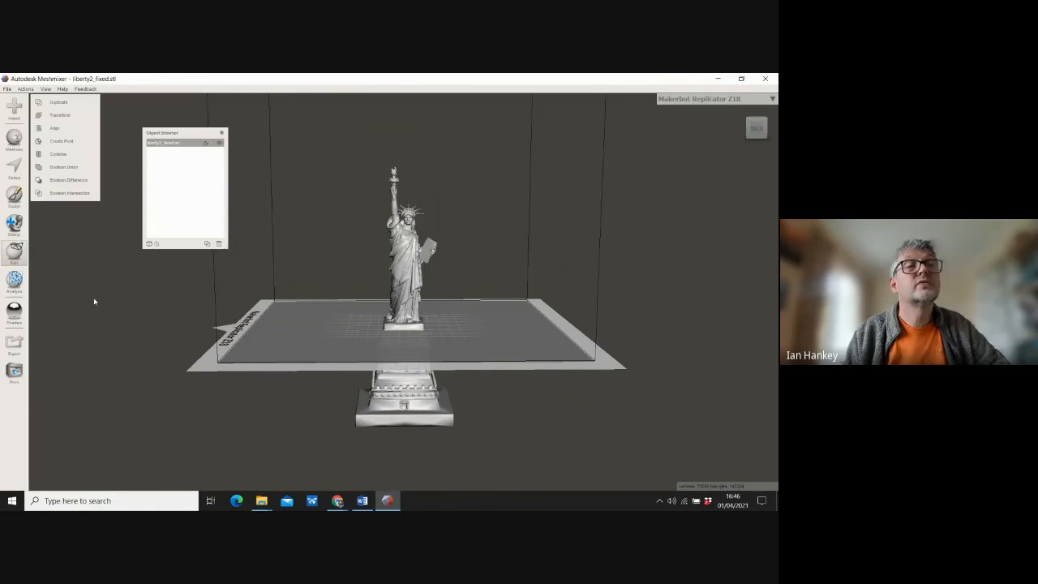
pyautogui.click(62, 116)
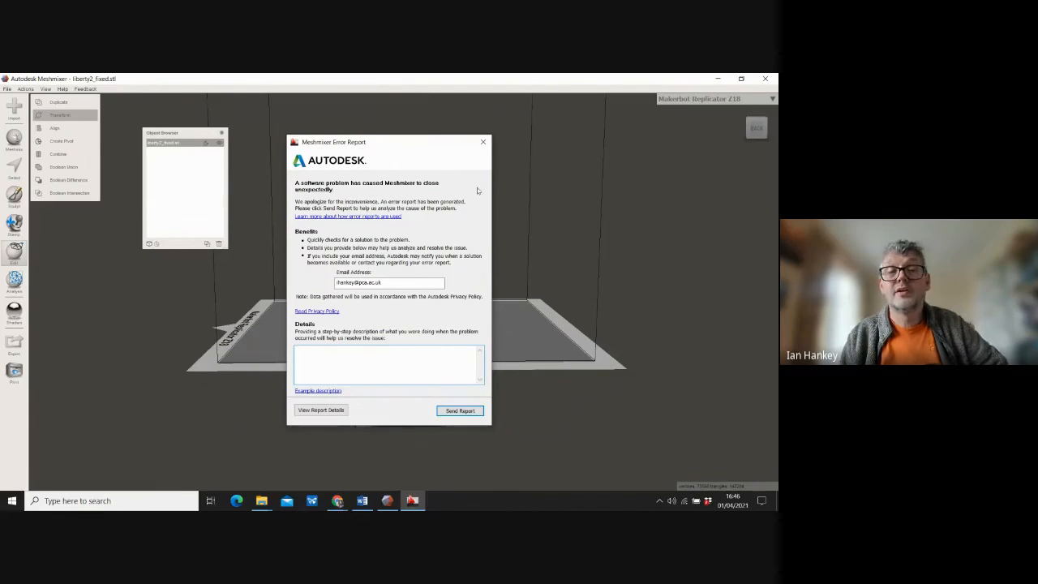
pyautogui.click(483, 142)
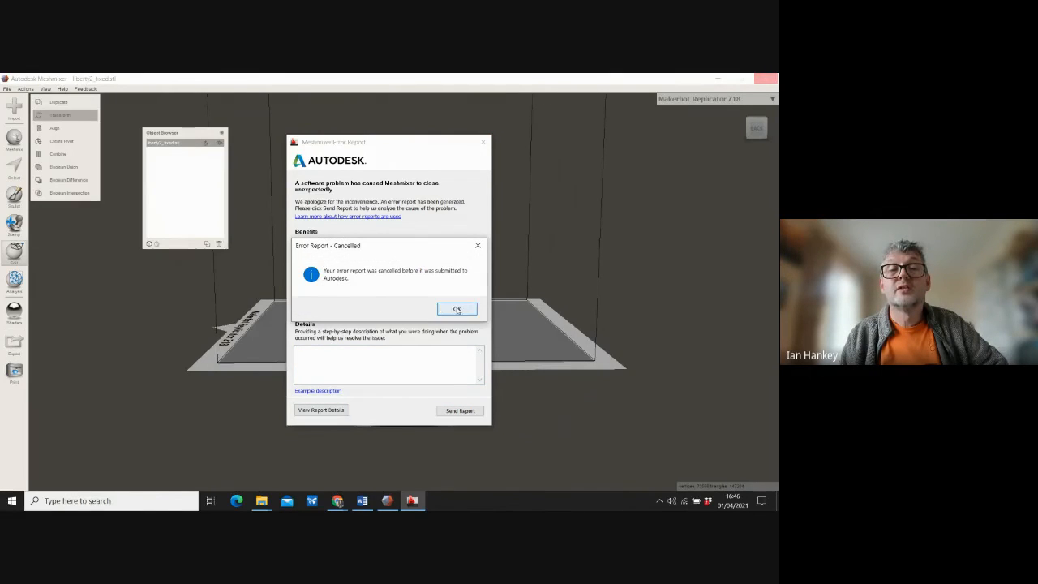
pyautogui.click(456, 310)
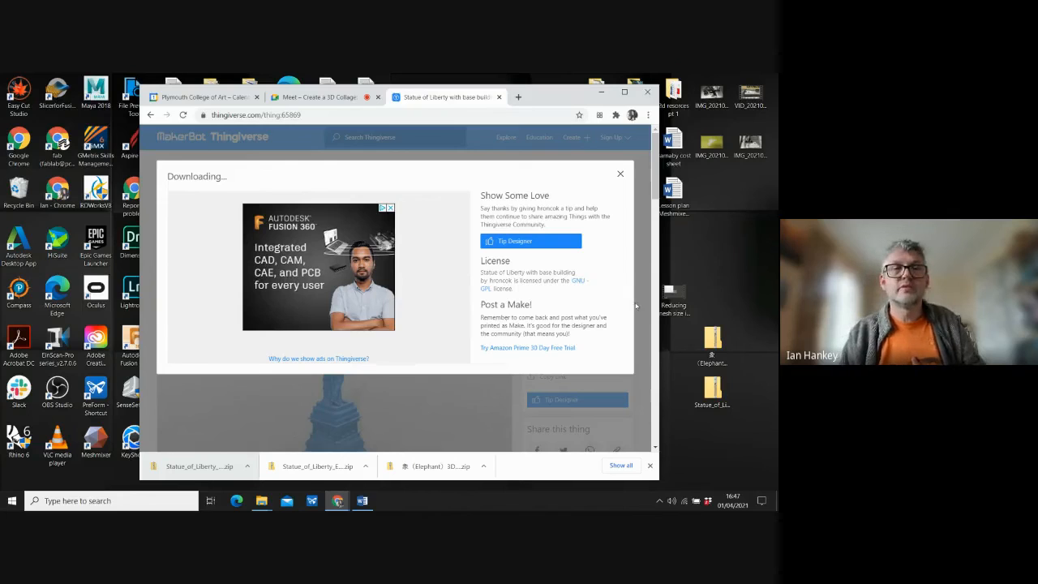
# Step: Restart Meshmixer without restoring the crashed file and maximize its window
pyautogui.click(97, 441)
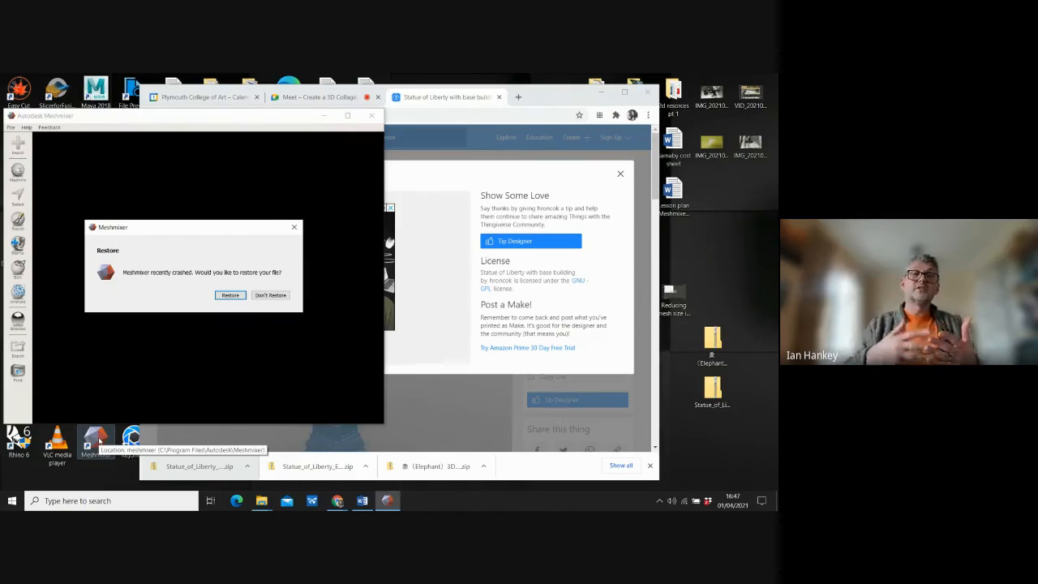
pyautogui.click(270, 295)
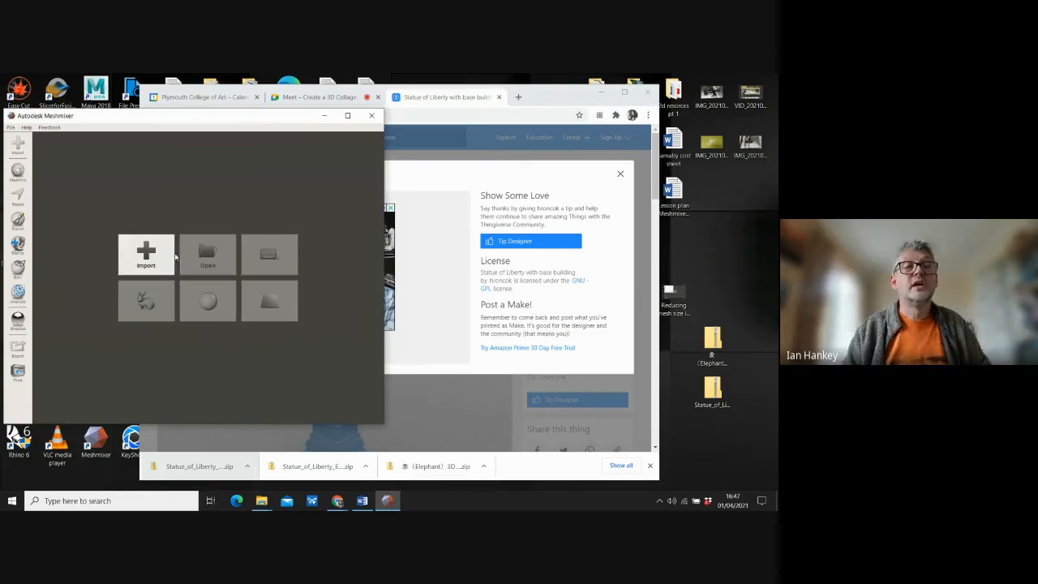
pyautogui.click(348, 116)
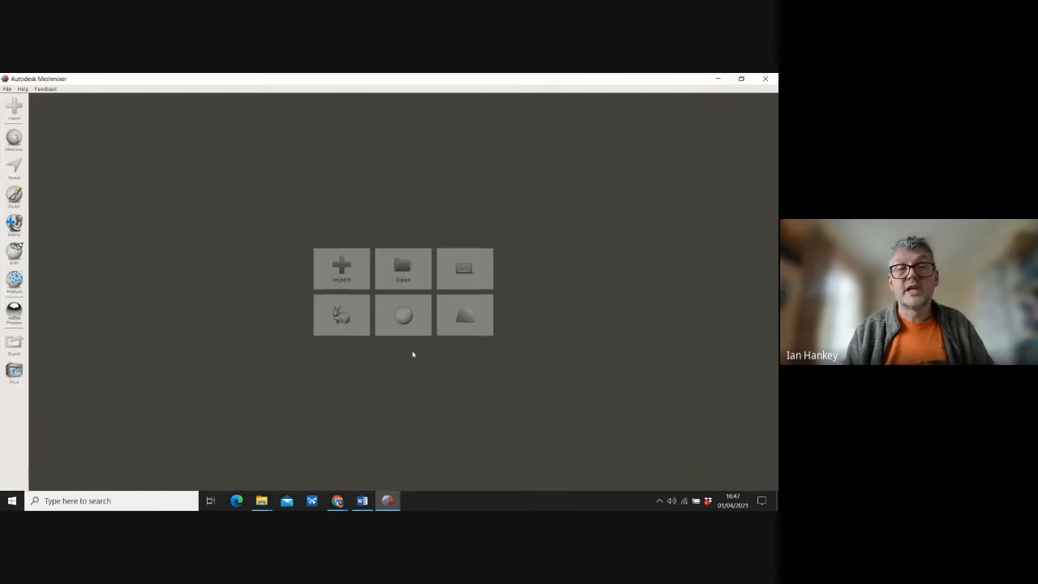
# Step: Import the liberty2_fixed mesh from the desktop
pyautogui.click(350, 271)
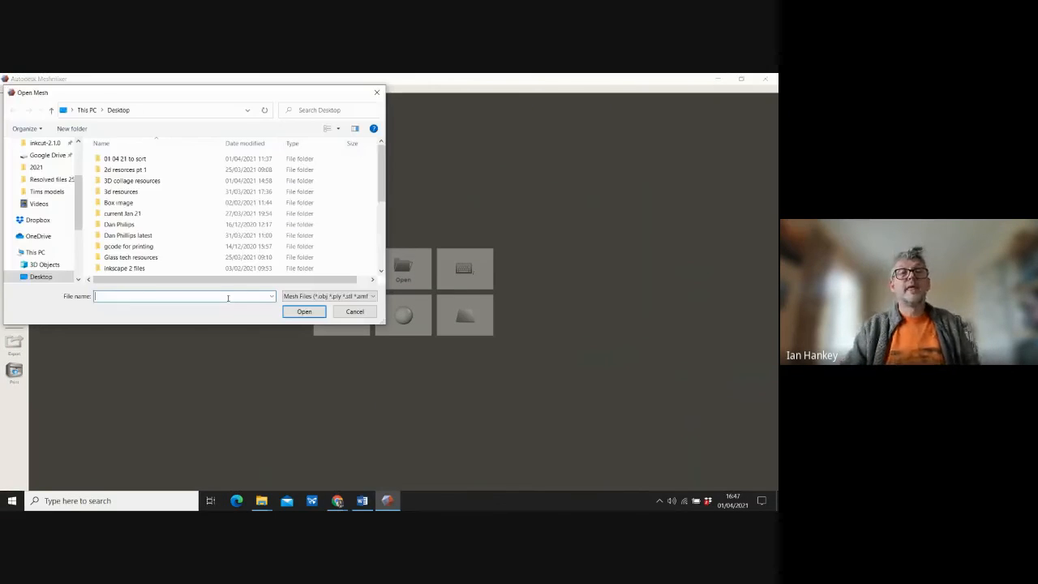
pyautogui.moveTo(387, 169); pyautogui.dragTo(386, 233)
pyautogui.click(118, 236)
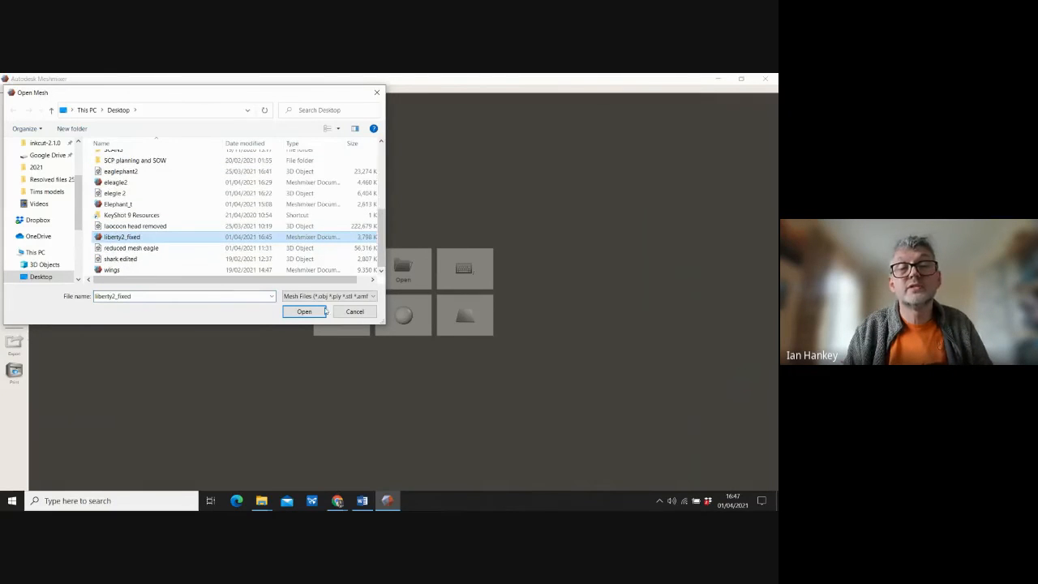
pyautogui.click(294, 315)
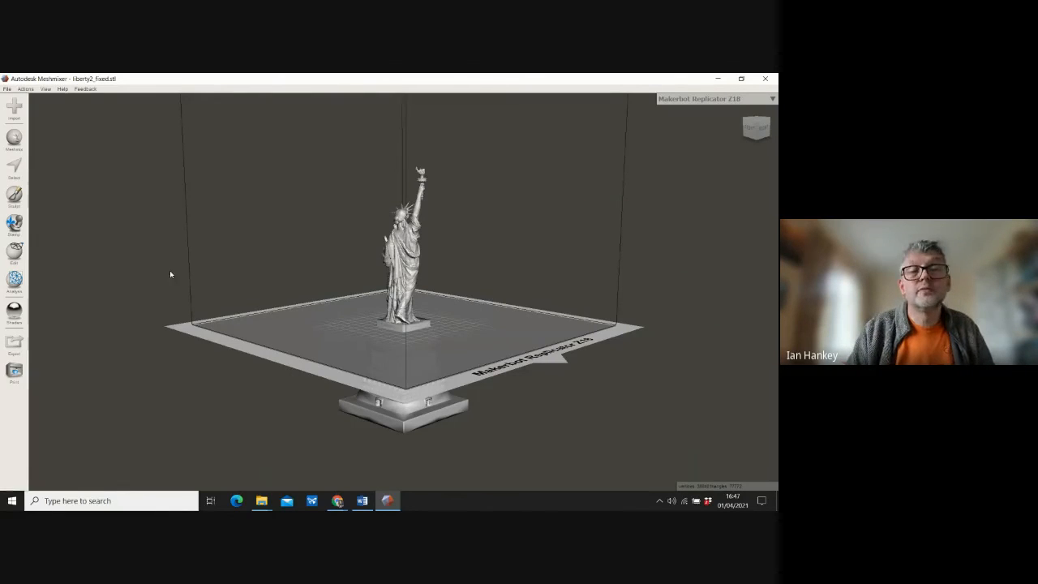
# Step: Raise the statue vertically with Transform until its pedestal stands on the print bed
pyautogui.click(16, 251)
pyautogui.click(68, 129)
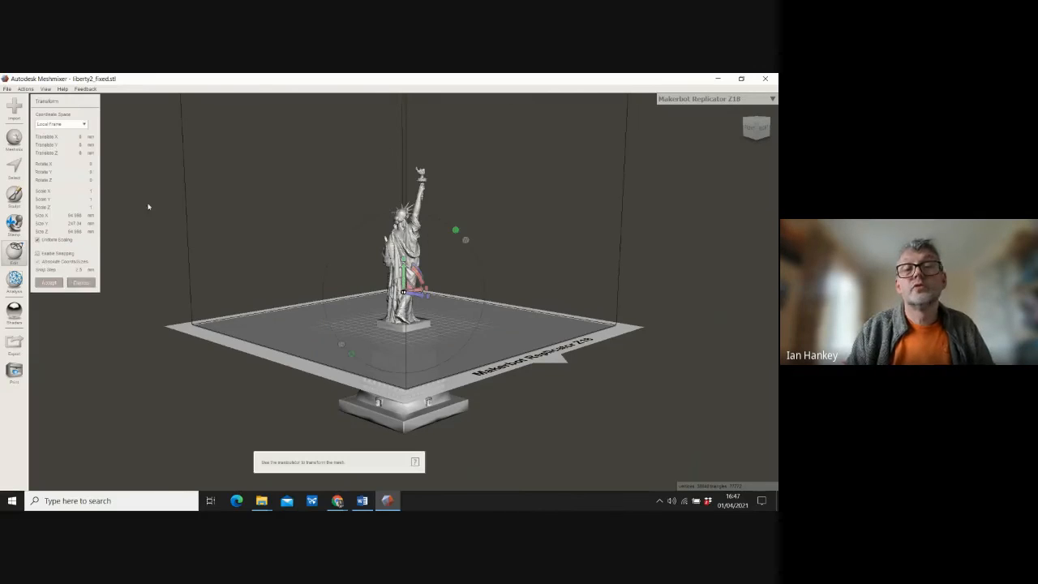
pyautogui.moveTo(404, 277); pyautogui.dragTo(403, 169)
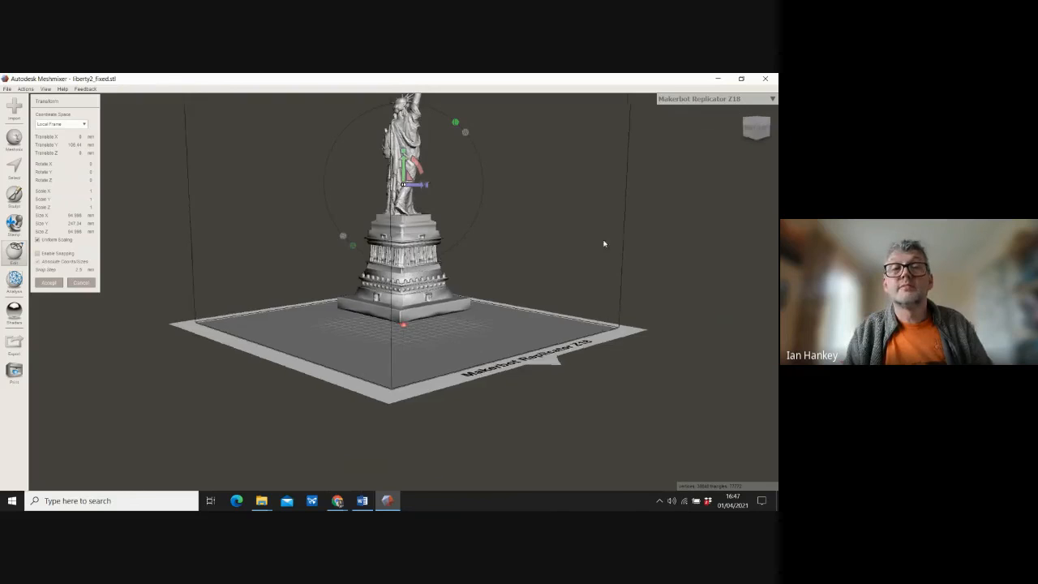
# Step: Examine the statue from several angles, focusing on the face, crown, draped robe and tablet
pyautogui.moveTo(602, 241); pyautogui.dragTo(357, 373, button='right')
pyautogui.scroll(-3, 363, 381)
pyautogui.scroll(-2, 447, 168)
pyautogui.scroll(2, 446, 170)
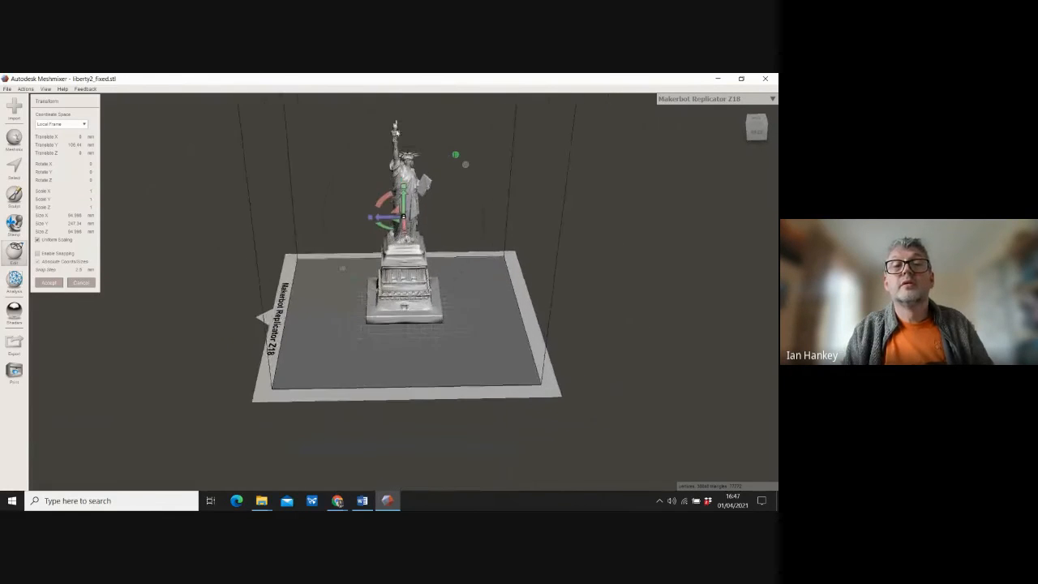
pyautogui.moveTo(446, 211); pyautogui.dragTo(404, 212, button='right')
pyautogui.moveTo(404, 216); pyautogui.dragTo(395, 350, button='middle')
pyautogui.scroll(8, 395, 350)
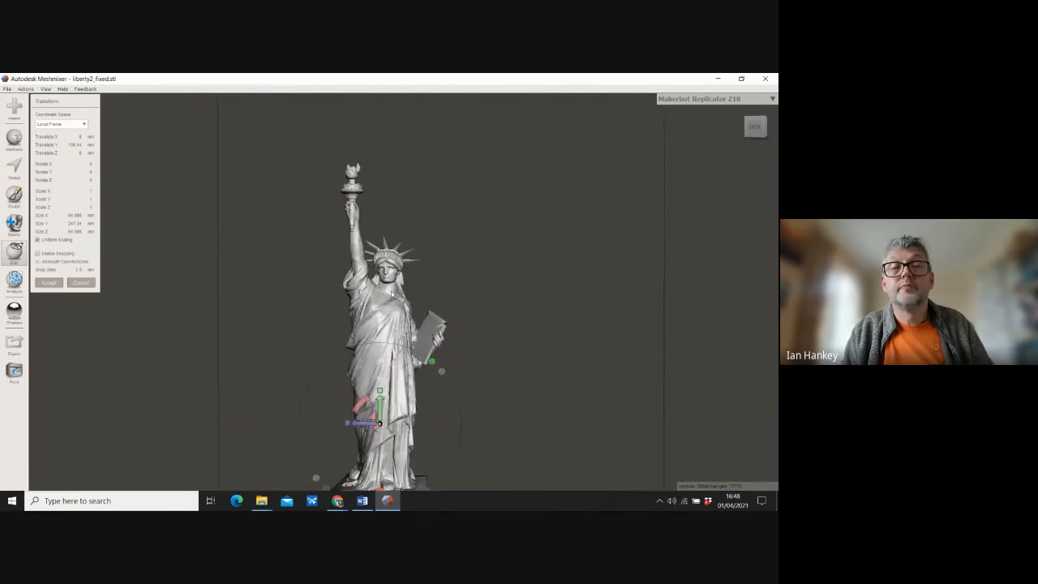
pyautogui.moveTo(607, 325)
pyautogui.mouseDown(button='right')
pyautogui.moveTo(484, 335)
pyautogui.moveTo(372, 325)
pyautogui.moveTo(628, 328)
pyautogui.moveTo(597, 327)
pyautogui.mouseUp(button='right')
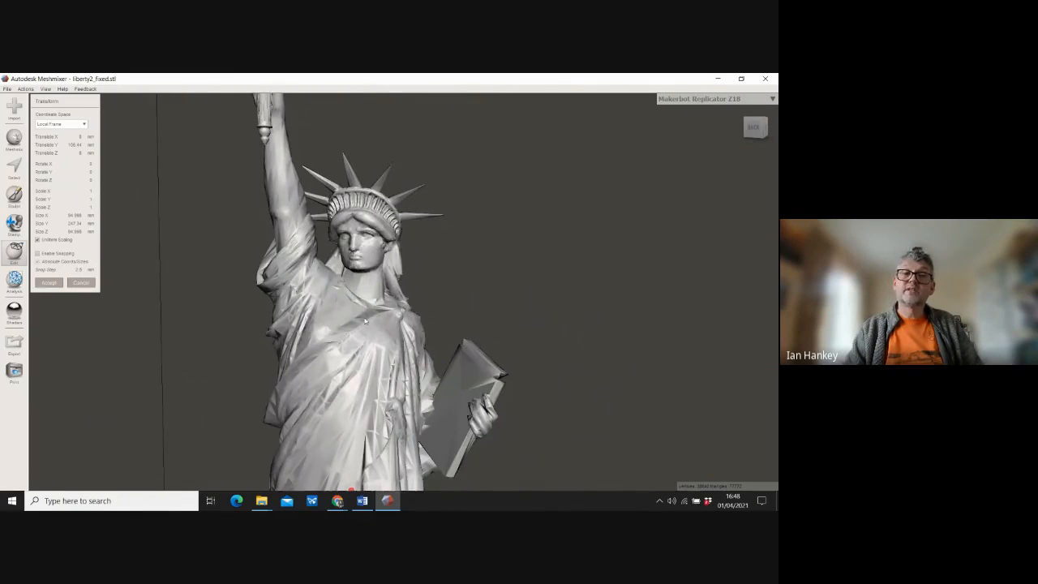
pyautogui.scroll(-5, 364, 322)
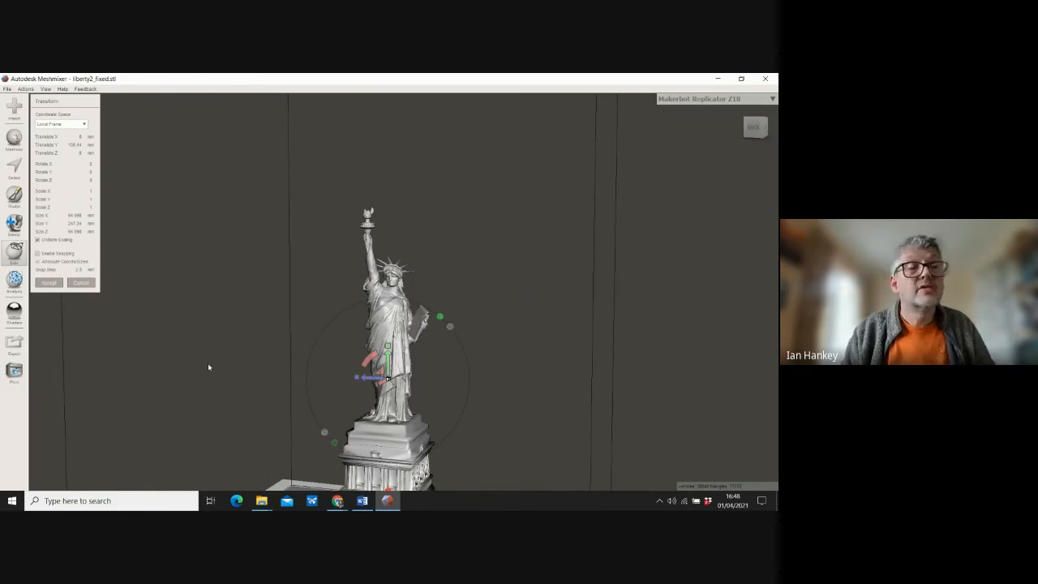
pyautogui.scroll(5, 462, 282)
pyautogui.moveTo(461, 282); pyautogui.dragTo(514, 304, button='right')
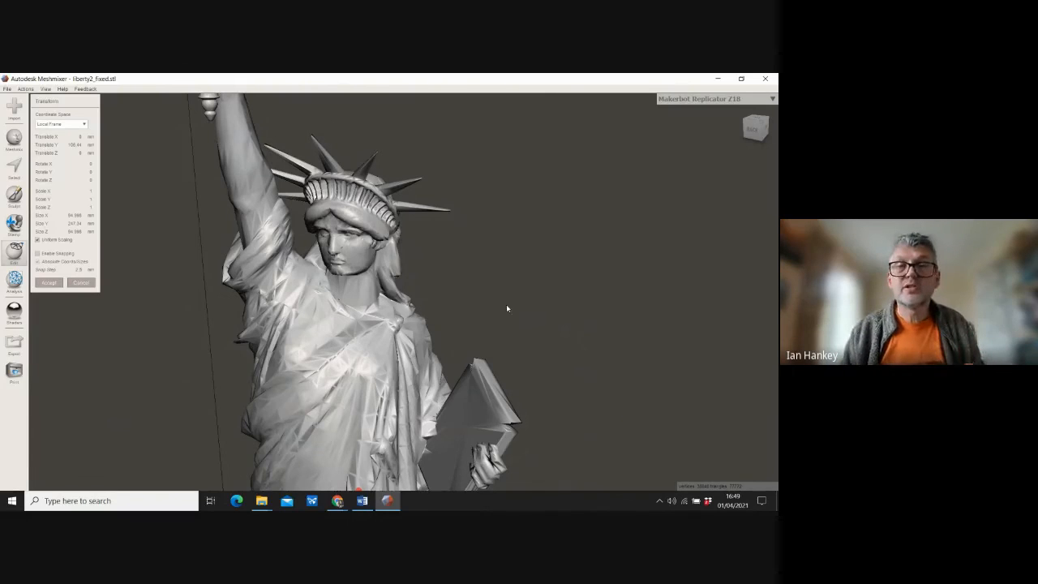
pyautogui.moveTo(578, 310); pyautogui.dragTo(558, 301, button='right')
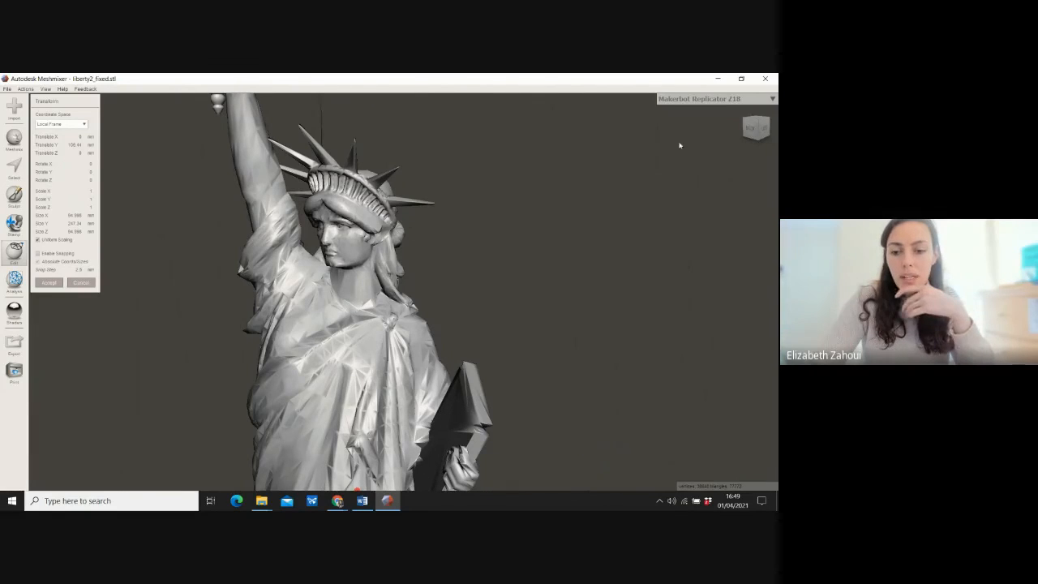
# Step: Restart Meshmixer, maximize its window and import the sample bunny model
pyautogui.click(765, 81)
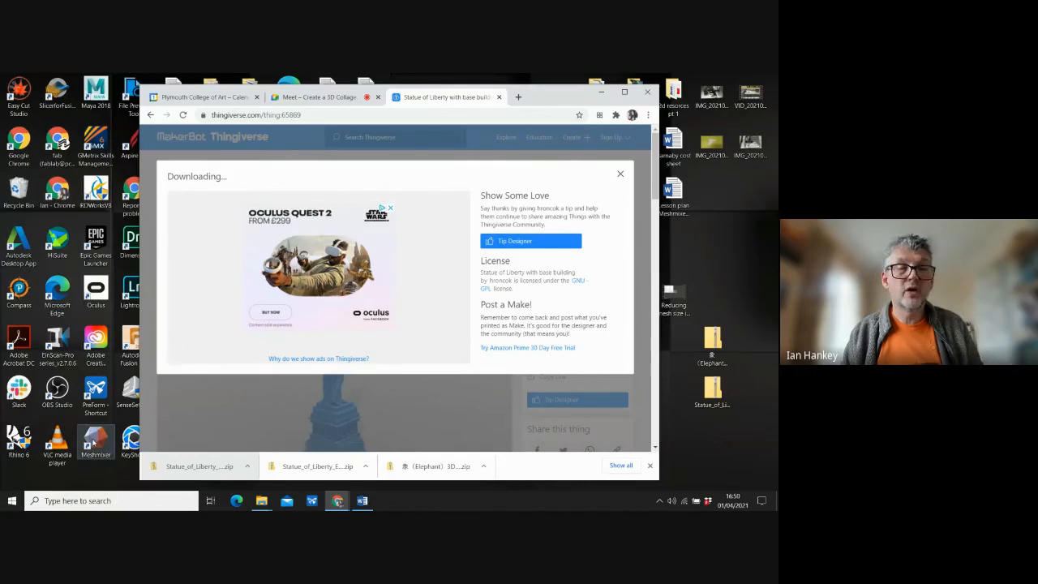
pyautogui.click(96, 438)
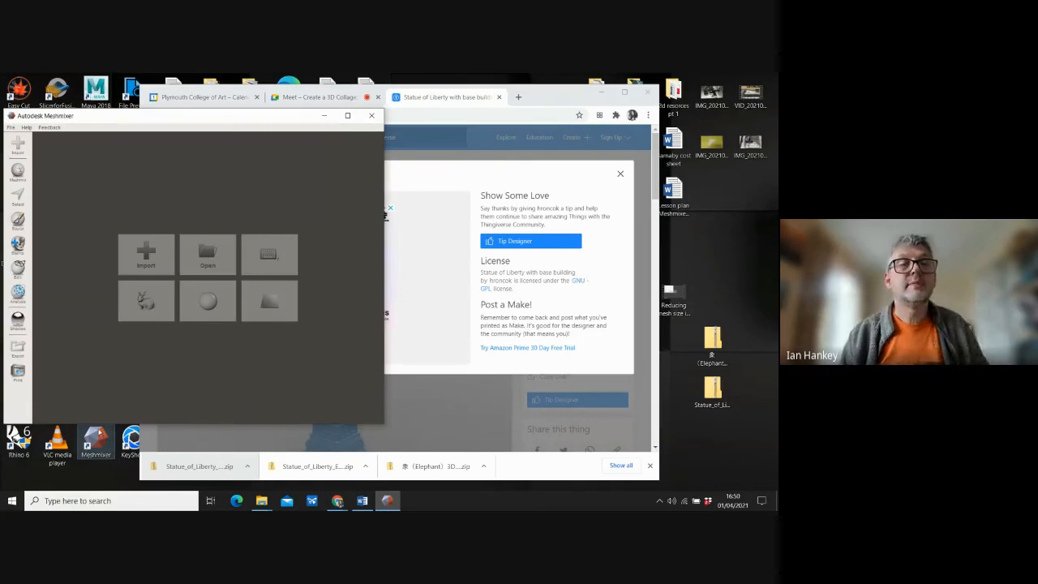
pyautogui.click(351, 118)
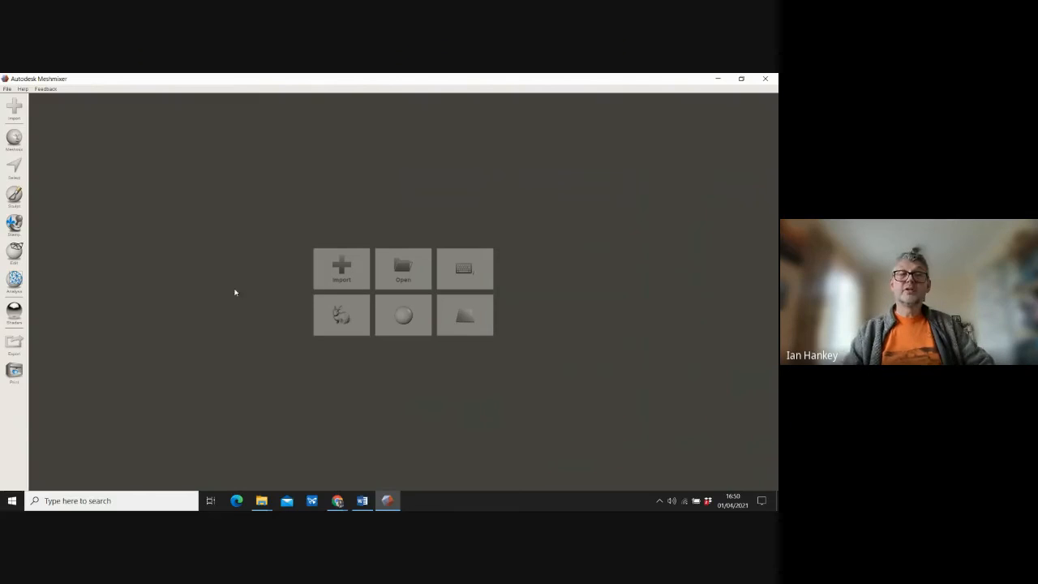
pyautogui.click(341, 322)
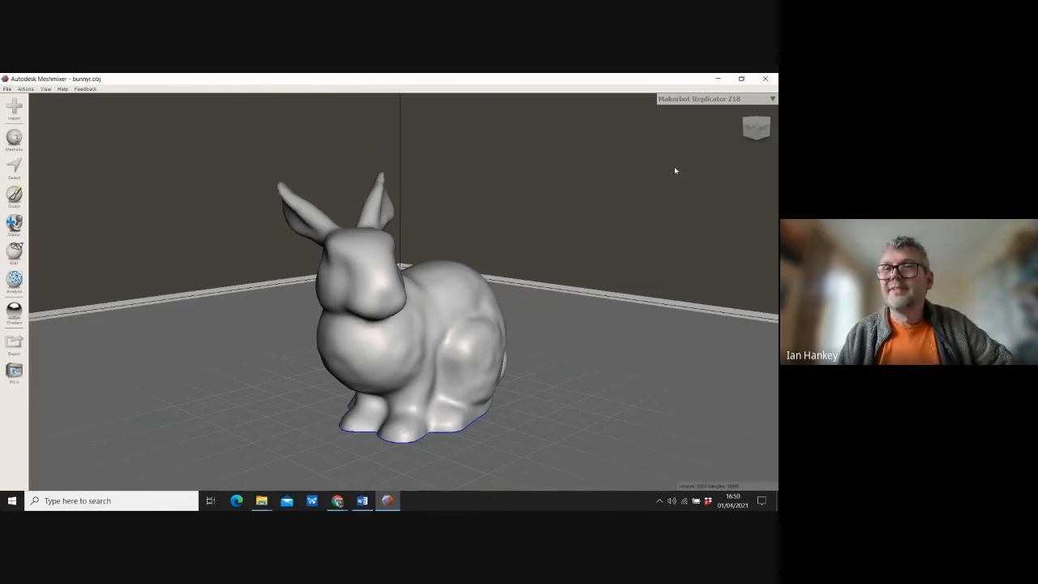
# Step: Append the wings mesh from the desktop to the bunny scene
pyautogui.moveTo(676, 309); pyautogui.dragTo(147, 317, button='right')
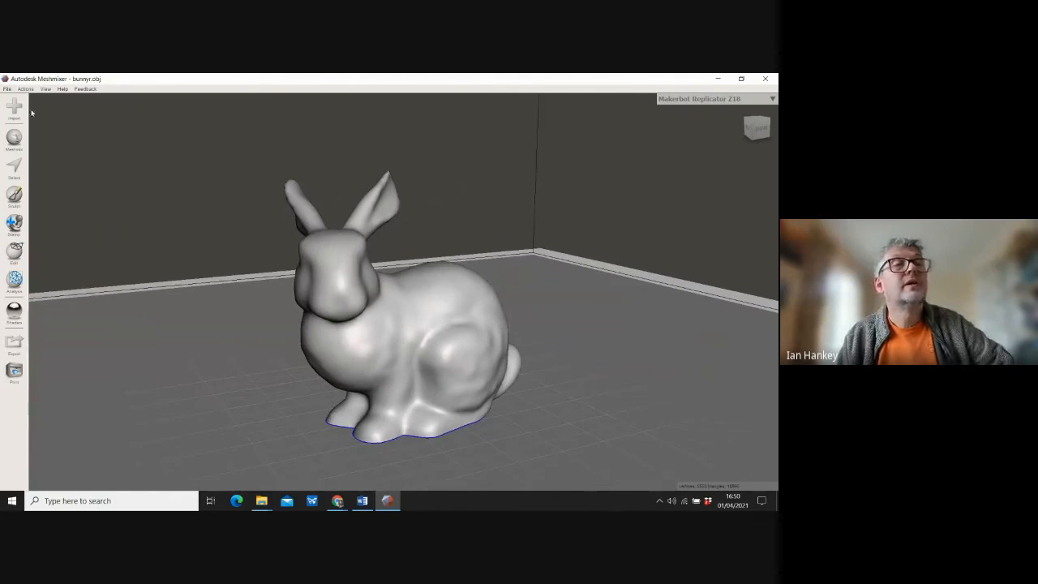
pyautogui.click(7, 89)
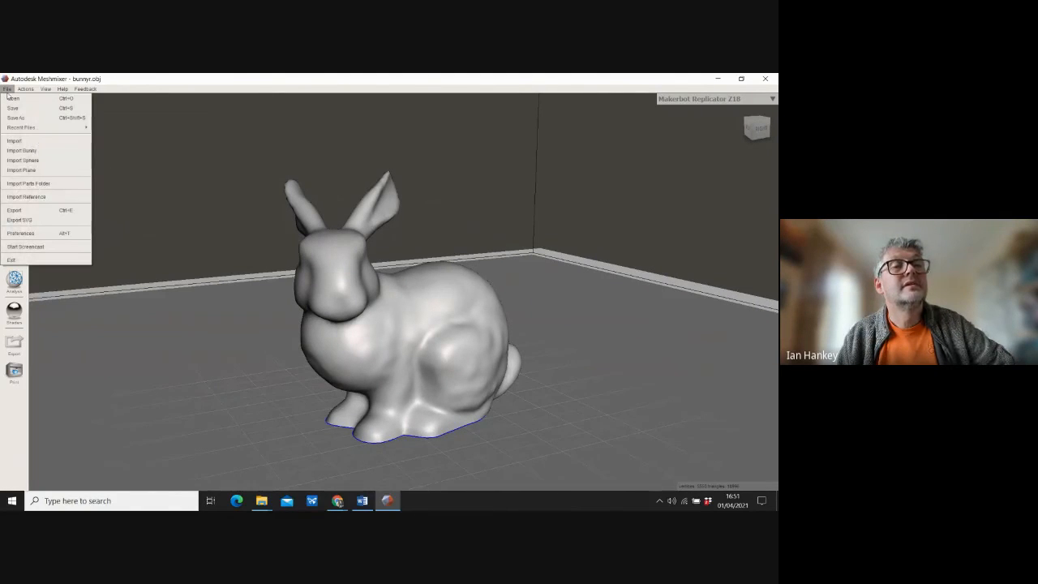
pyautogui.click(12, 143)
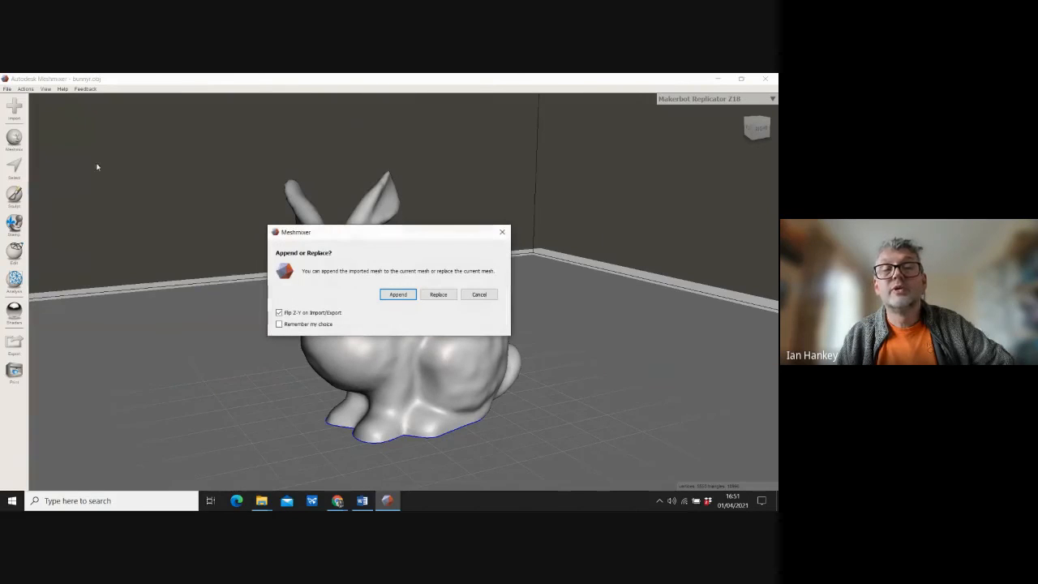
pyautogui.click(397, 294)
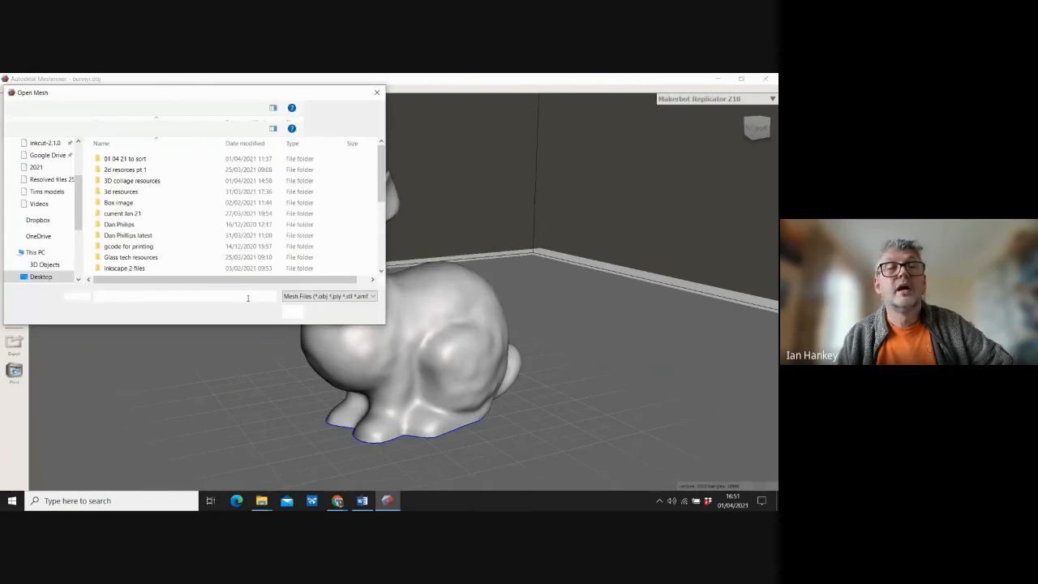
pyautogui.moveTo(381, 178); pyautogui.dragTo(382, 250)
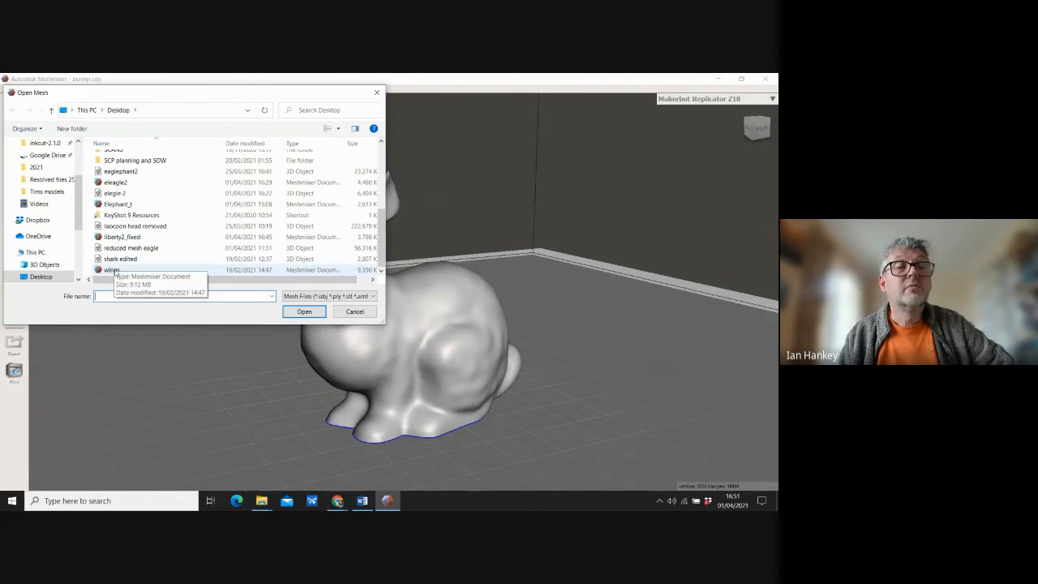
pyautogui.click(112, 270)
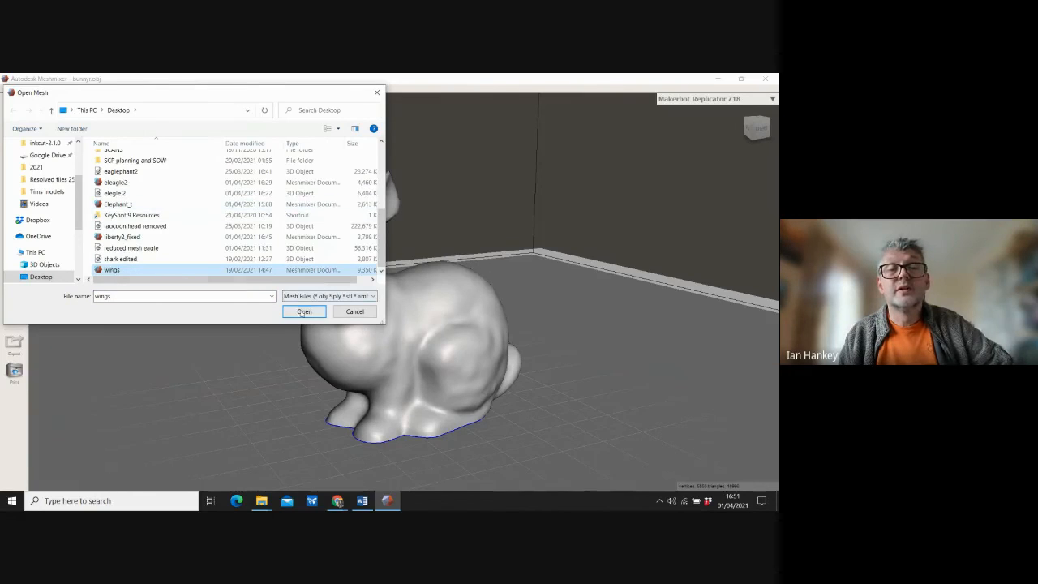
pyautogui.click(303, 313)
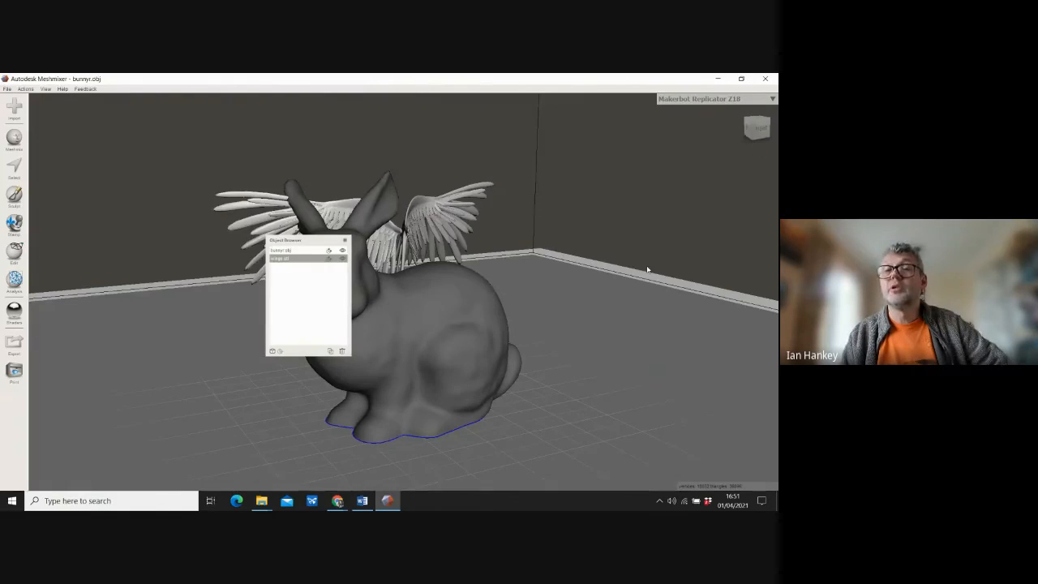
# Step: Select the wings mesh and use Transform to turn it about the vertical axis and move it over the bunny's back
pyautogui.moveTo(644, 268); pyautogui.dragTo(514, 325, button='right')
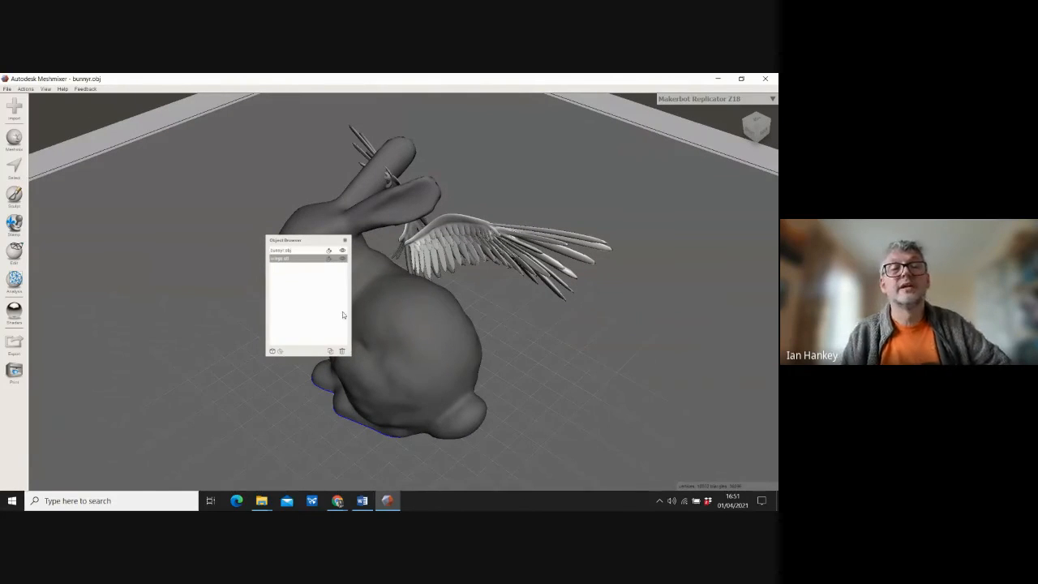
pyautogui.click(279, 251)
pyautogui.click(280, 259)
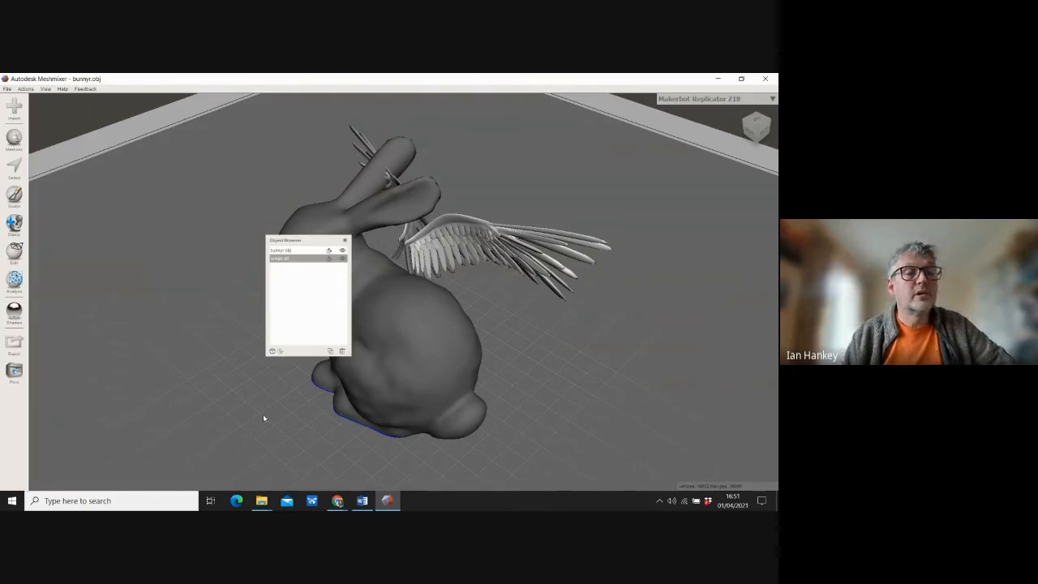
pyautogui.click(14, 251)
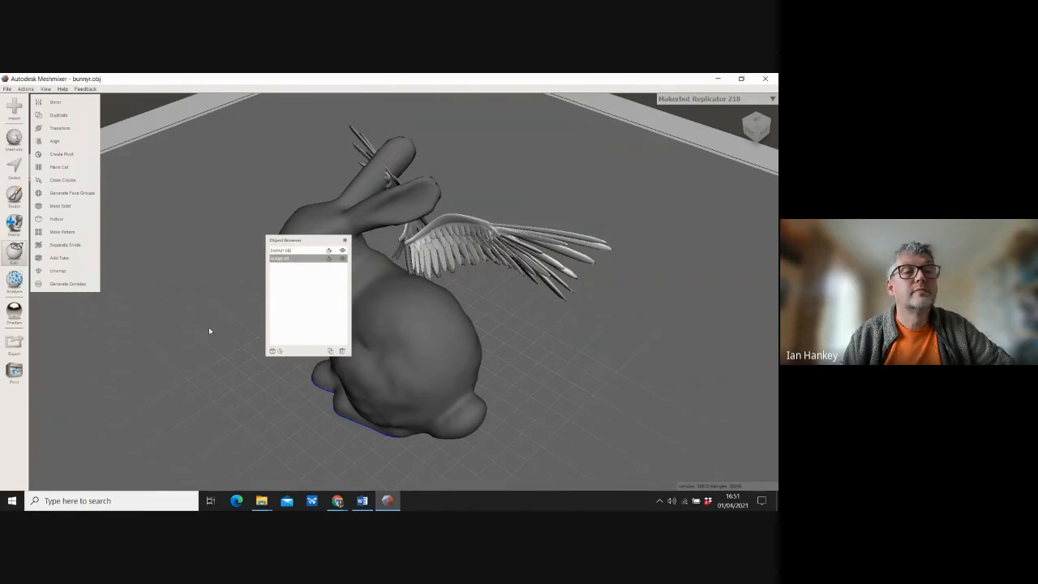
pyautogui.click(58, 128)
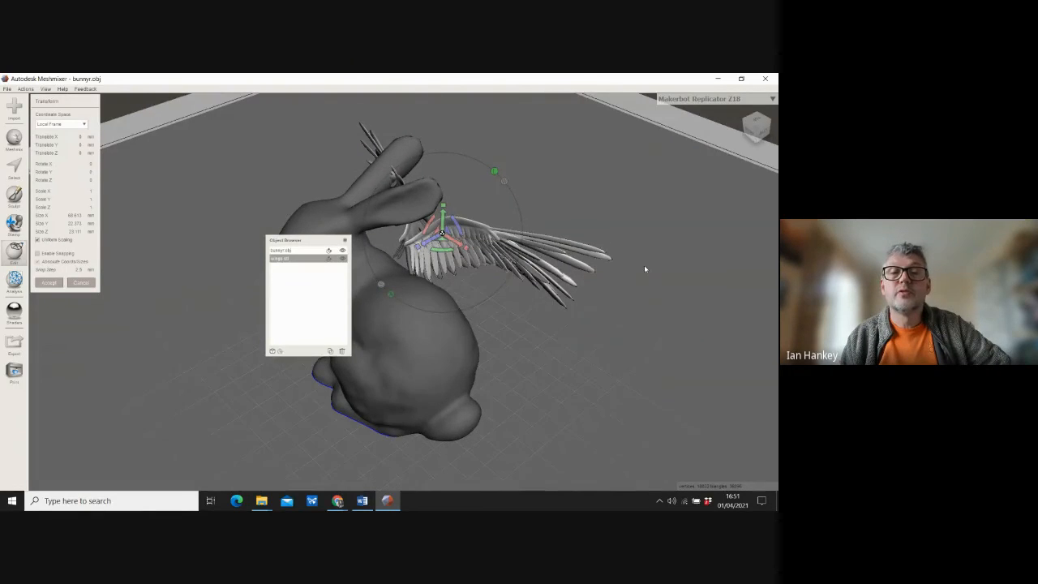
pyautogui.moveTo(644, 264); pyautogui.dragTo(541, 243, button='right')
pyautogui.moveTo(316, 240); pyautogui.dragTo(160, 174)
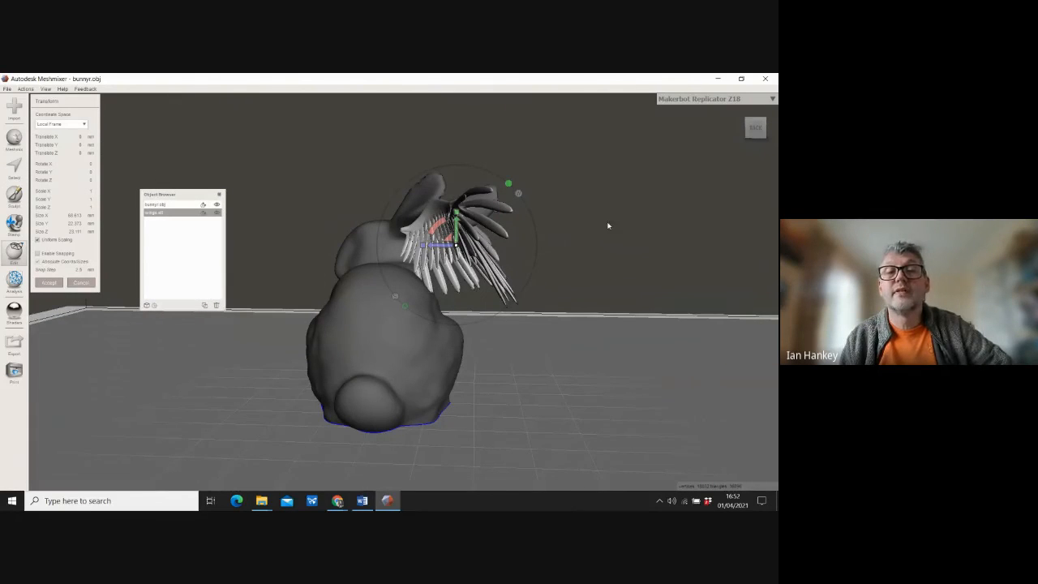
pyautogui.moveTo(608, 226); pyautogui.dragTo(416, 353, button='right')
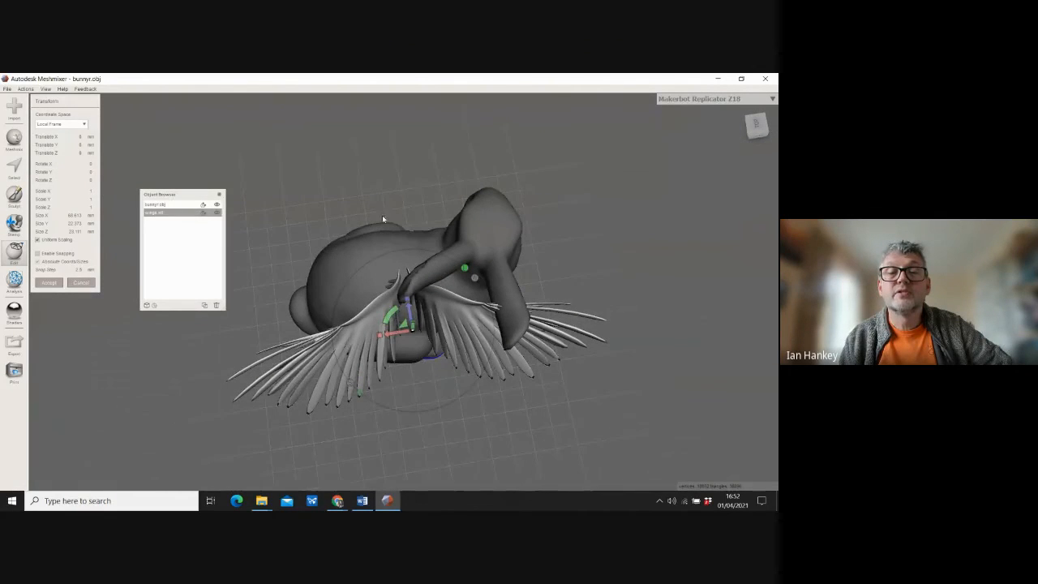
pyautogui.moveTo(392, 314); pyautogui.dragTo(377, 261)
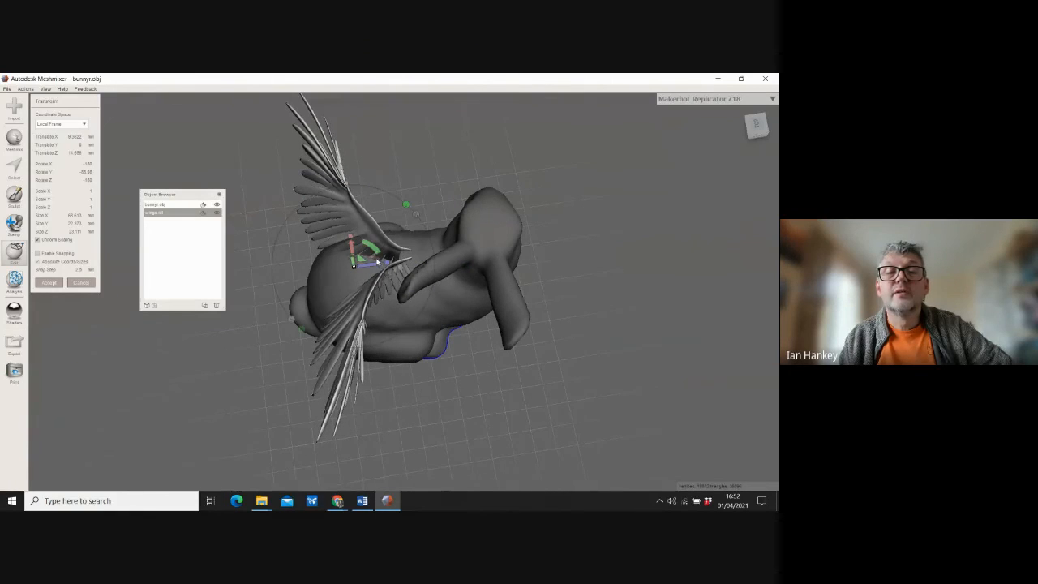
# Step: Tilt the wings in side view so they sweep upward, and shift them across the bunny's back from above
pyautogui.click(755, 124)
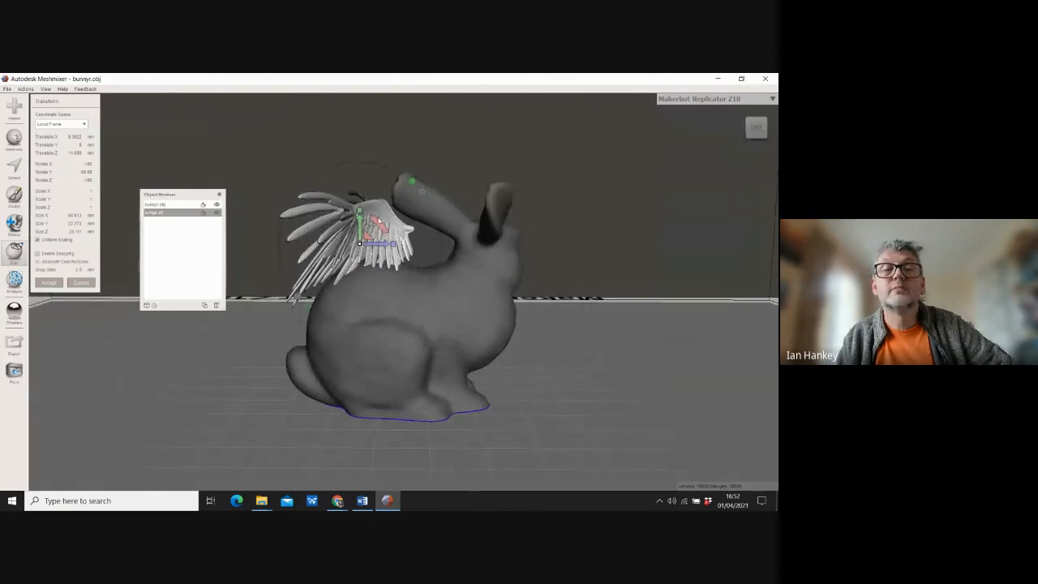
pyautogui.moveTo(378, 224); pyautogui.dragTo(407, 204)
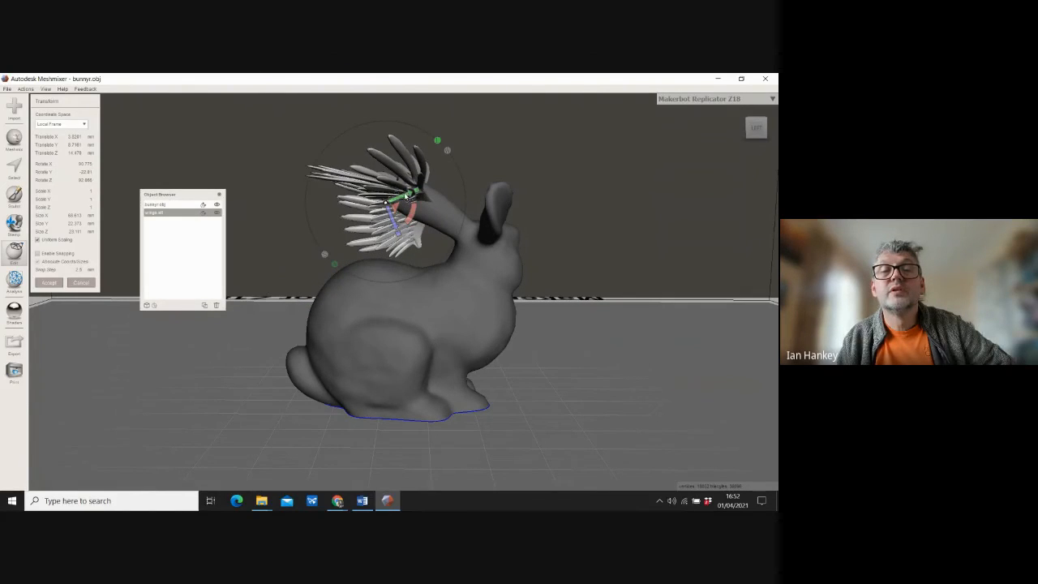
pyautogui.moveTo(755, 129); pyautogui.dragTo(762, 188)
pyautogui.moveTo(406, 271); pyautogui.dragTo(421, 270)
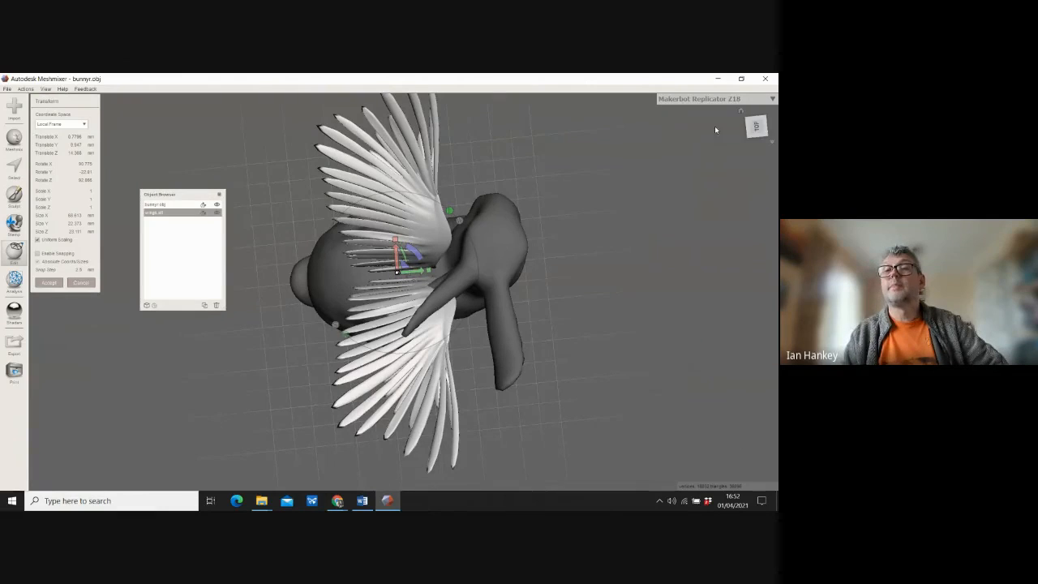
# Step: Reposition the wings in front view to centre them behind the bunny's head
pyautogui.moveTo(755, 127); pyautogui.dragTo(625, 74)
pyautogui.scroll(3, 387, 316)
pyautogui.scroll(-5, 402, 339)
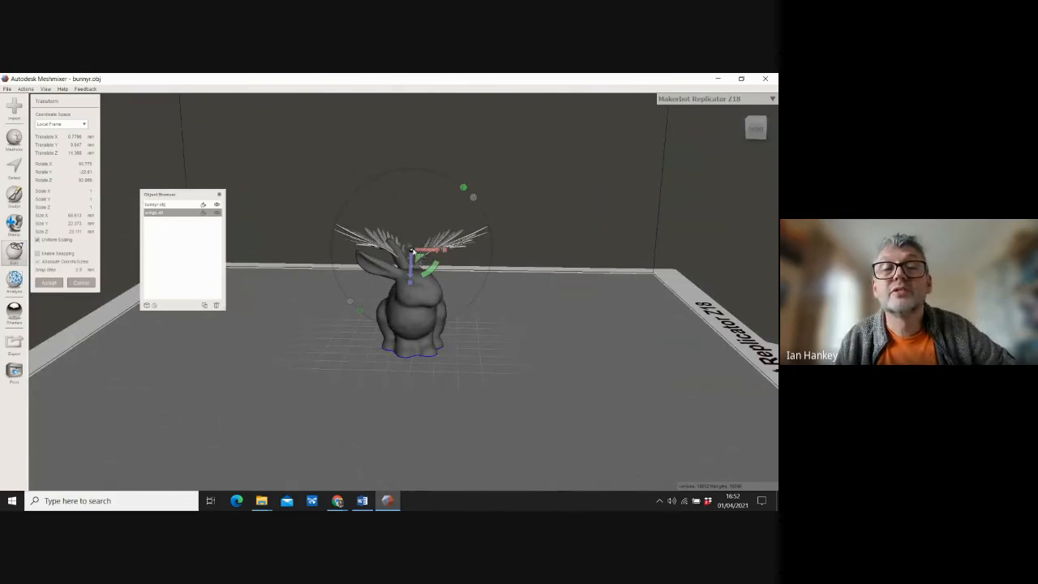
pyautogui.moveTo(411, 252); pyautogui.dragTo(470, 252)
pyautogui.scroll(-2, 409, 263)
pyautogui.scroll(3, 410, 264)
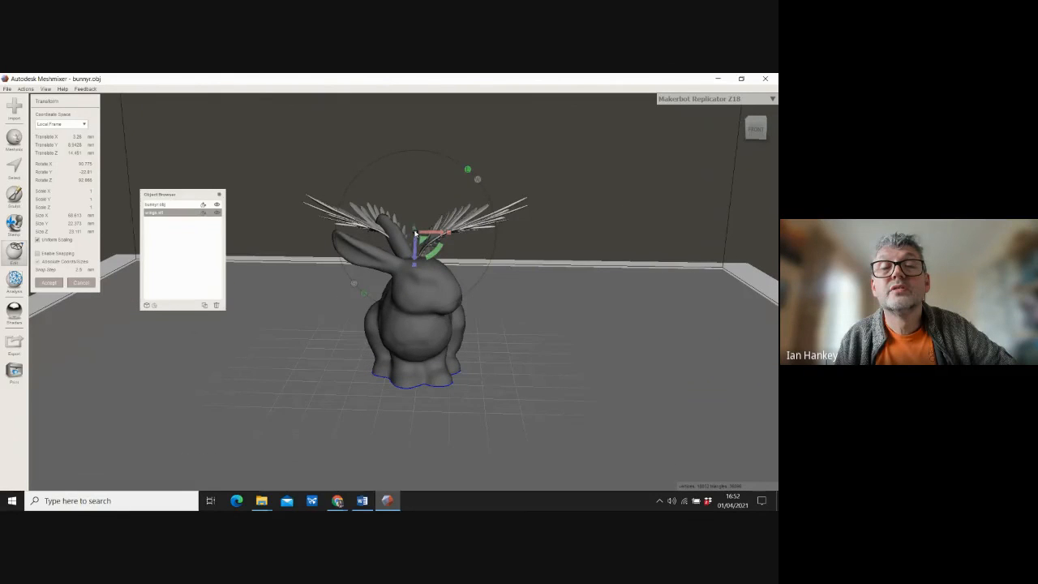
pyautogui.moveTo(415, 234); pyautogui.dragTo(416, 235)
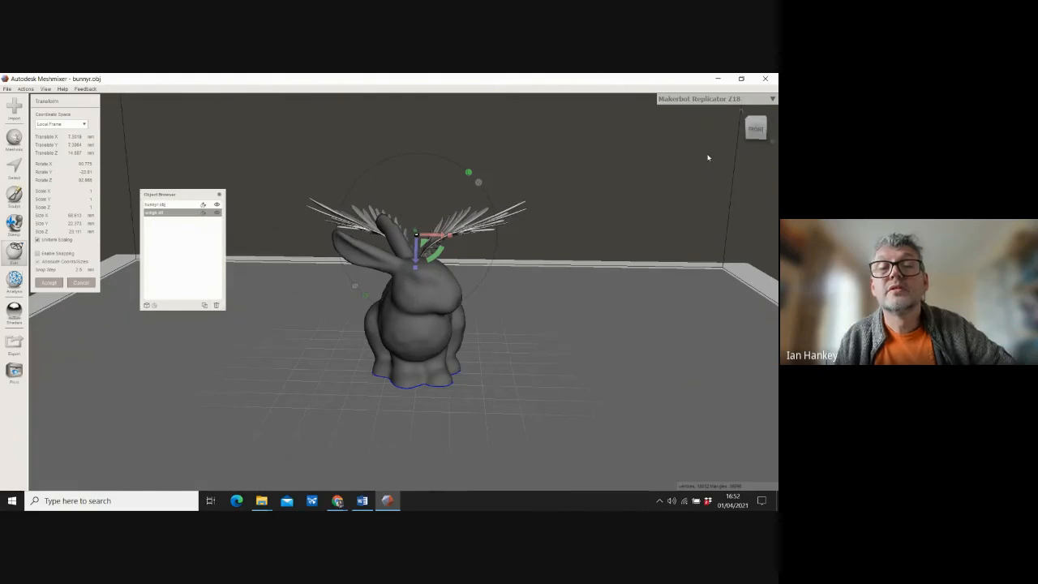
# Step: Scale the wings up uniformly to about 1.96 times their imported size
pyautogui.moveTo(756, 130); pyautogui.dragTo(639, 149)
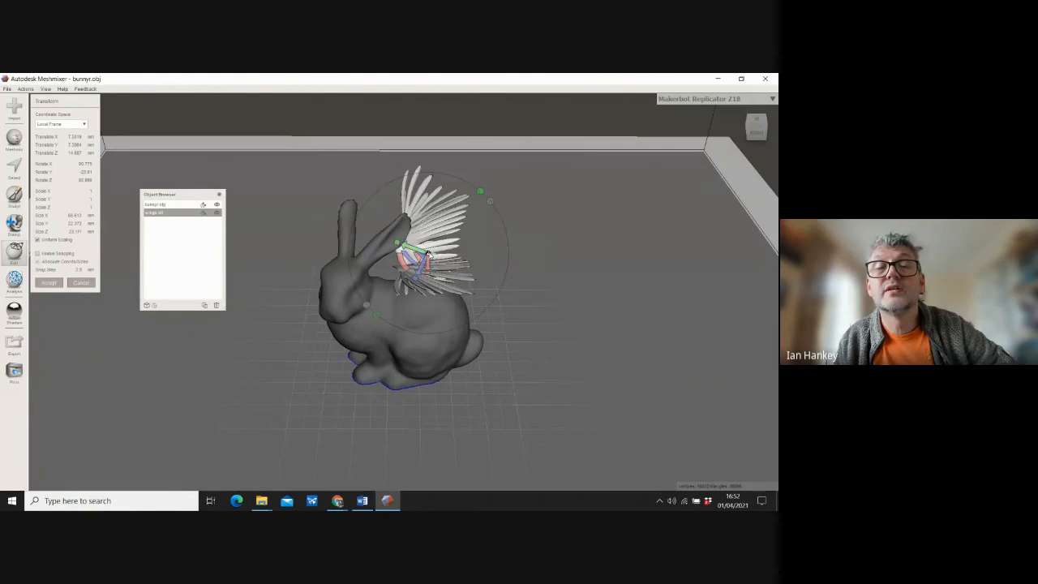
pyautogui.moveTo(428, 255); pyautogui.dragTo(764, 452)
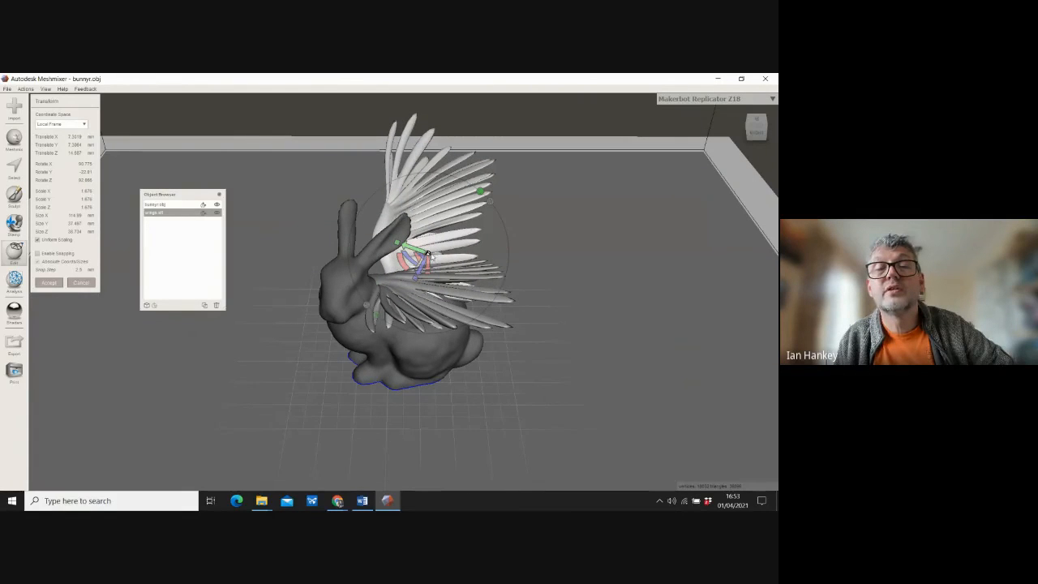
pyautogui.moveTo(427, 254); pyautogui.dragTo(504, 297)
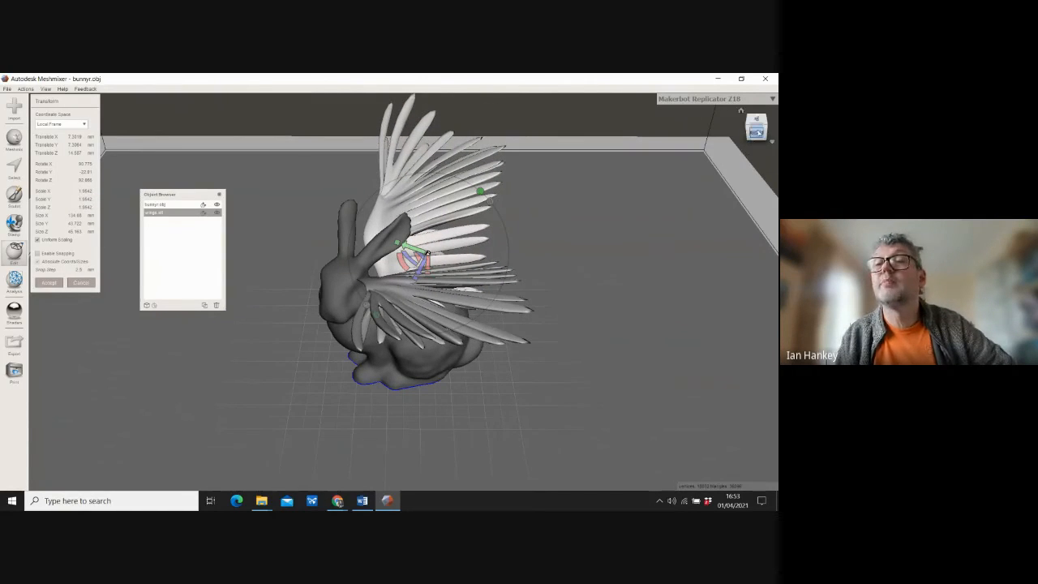
# Step: Raise the wings above the bunny in side view, and slide them rearward along its back from above
pyautogui.moveTo(759, 139); pyautogui.dragTo(511, 123)
pyautogui.moveTo(394, 264); pyautogui.dragTo(386, 248)
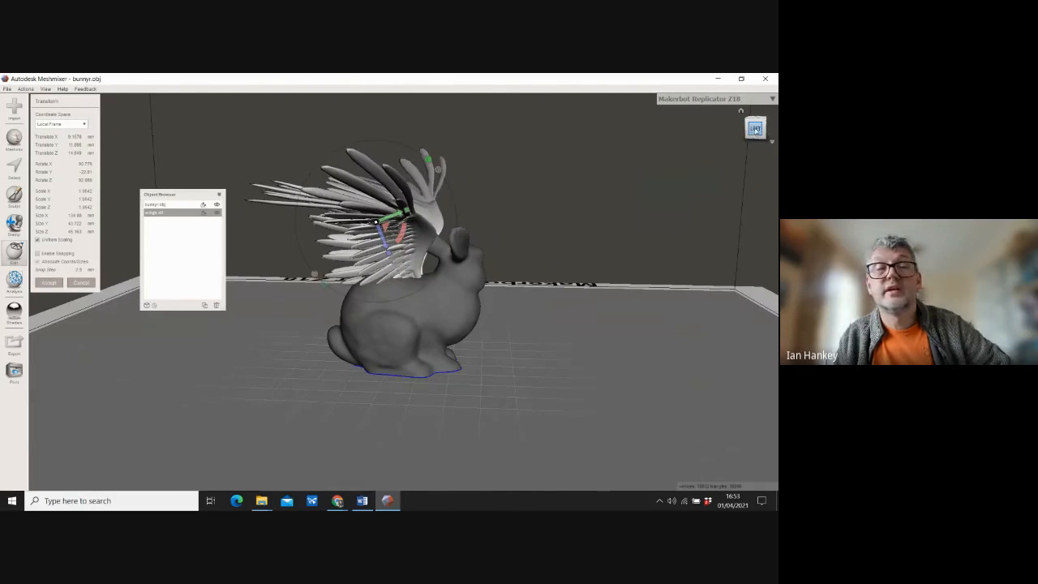
pyautogui.moveTo(756, 130); pyautogui.dragTo(417, 138)
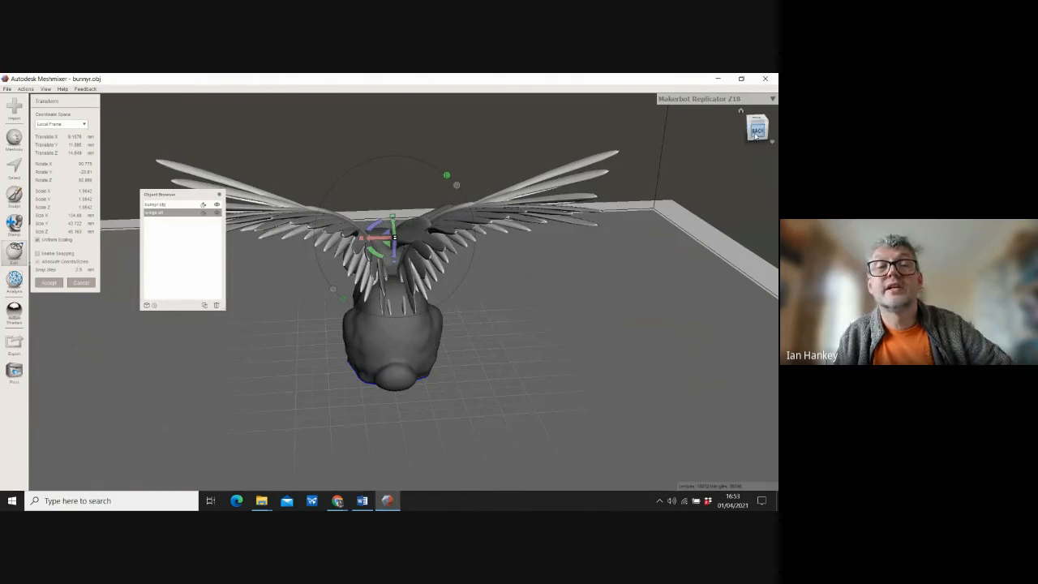
pyautogui.moveTo(756, 137); pyautogui.dragTo(769, 174)
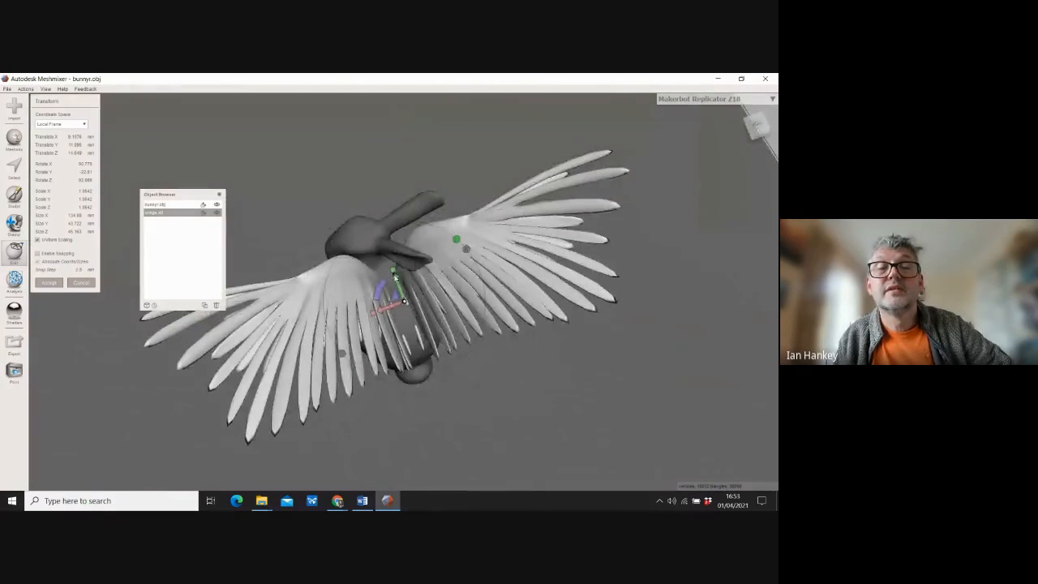
pyautogui.moveTo(396, 276); pyautogui.dragTo(396, 279)
pyautogui.moveTo(404, 296); pyautogui.dragTo(405, 299)
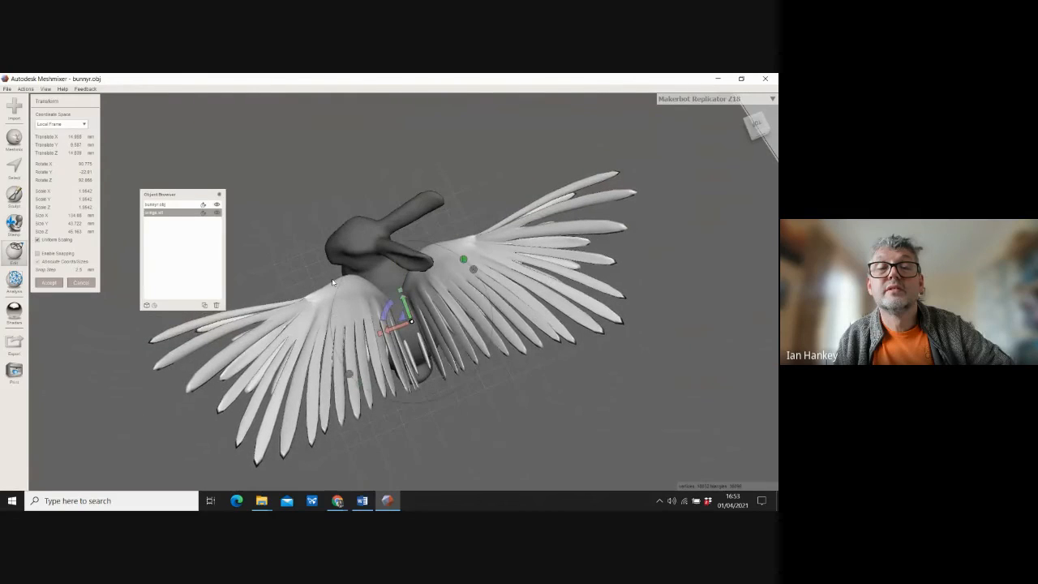
# Step: Lift the wings higher over the bunny's shoulders, and nudge them slightly further back
pyautogui.click(762, 123)
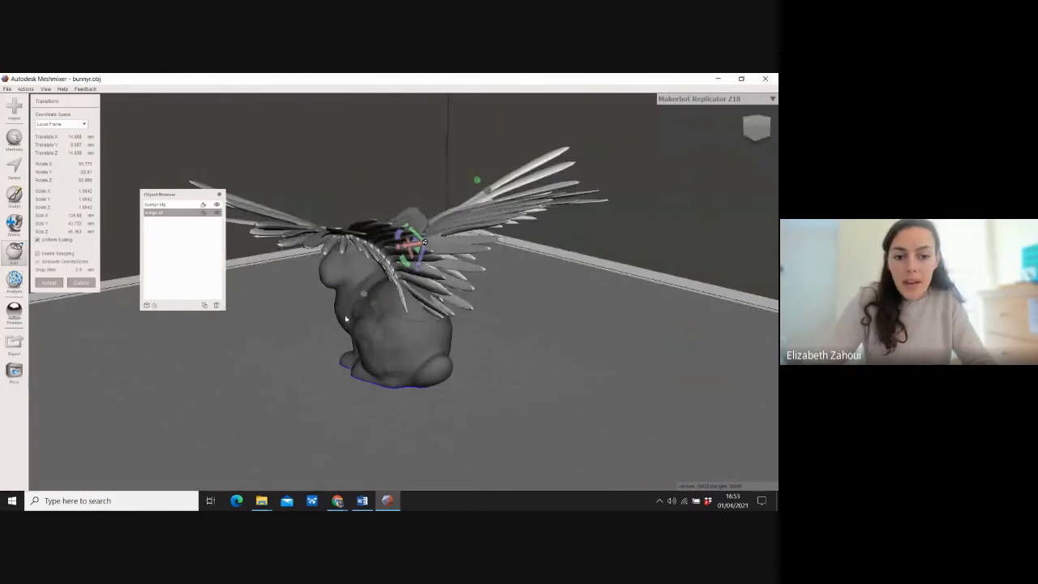
pyautogui.moveTo(348, 317); pyautogui.dragTo(552, 330, button='right')
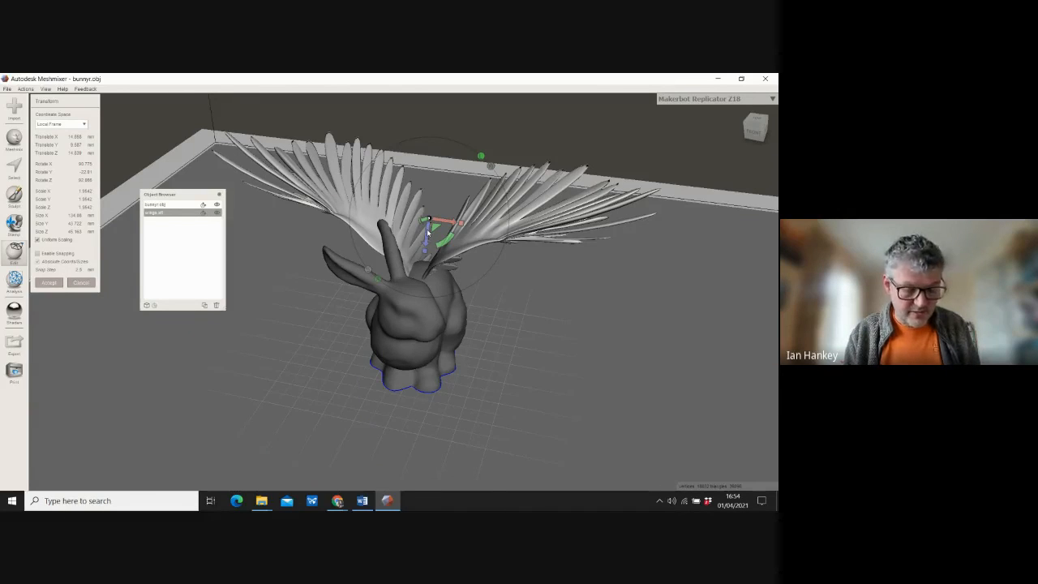
pyautogui.moveTo(428, 233)
pyautogui.mouseDown()
pyautogui.moveTo(430, 154)
pyautogui.moveTo(431, 218)
pyautogui.mouseUp()
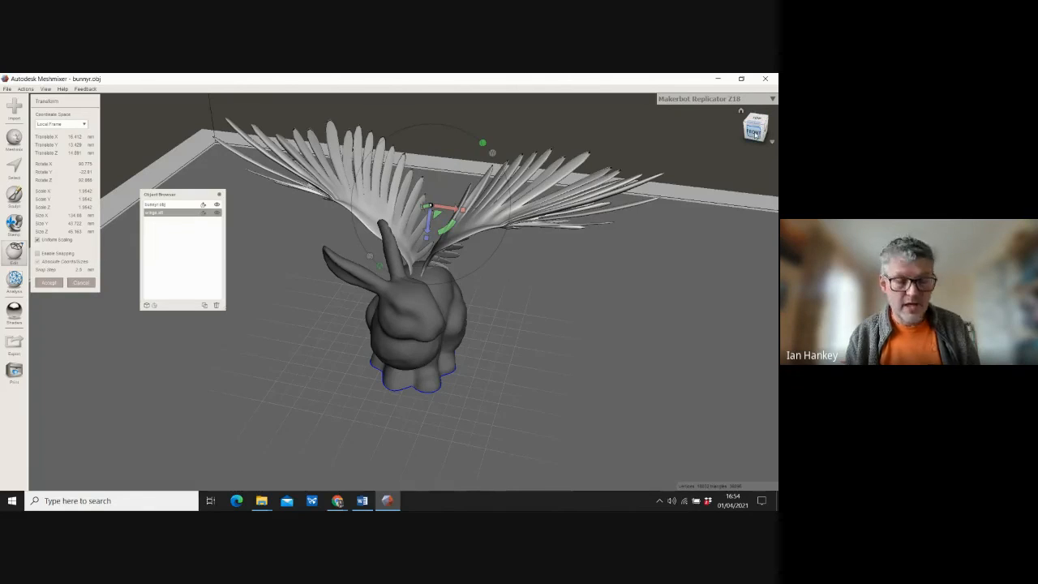
pyautogui.moveTo(754, 133); pyautogui.dragTo(640, 129)
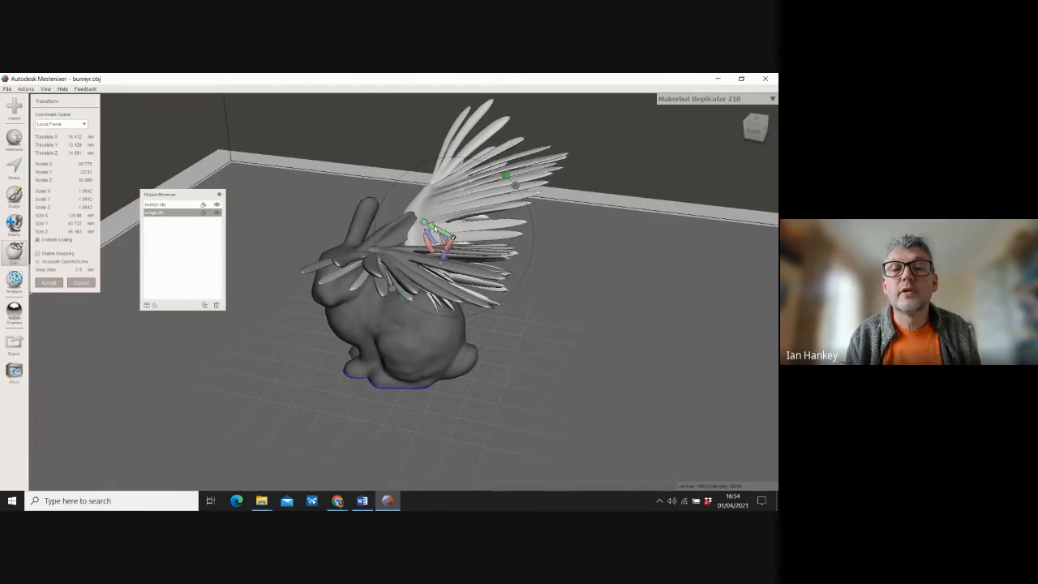
pyautogui.moveTo(434, 229)
pyautogui.mouseDown()
pyautogui.moveTo(563, 294)
pyautogui.moveTo(434, 238)
pyautogui.mouseUp()
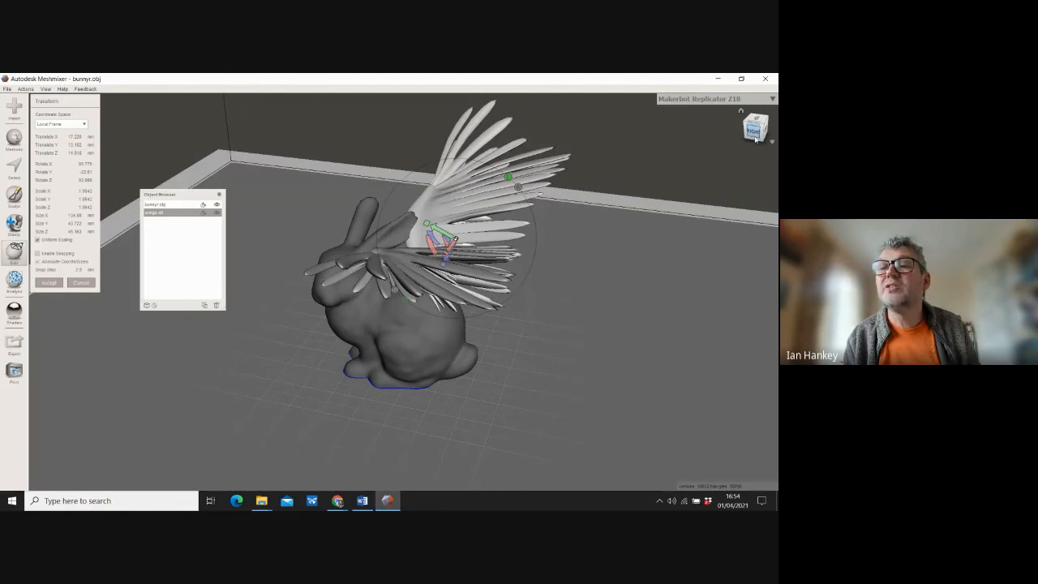
# Step: Scale the wings up uniformly to about 2.13 times their imported size, and adjust their tilt slightly in side view
pyautogui.moveTo(756, 134); pyautogui.dragTo(385, 243)
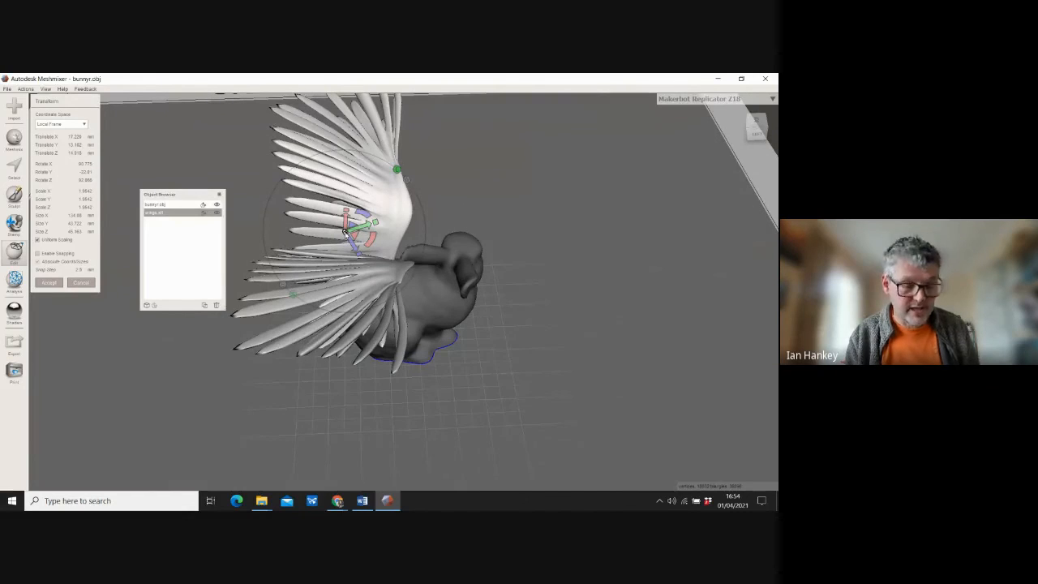
pyautogui.moveTo(345, 233); pyautogui.dragTo(370, 243)
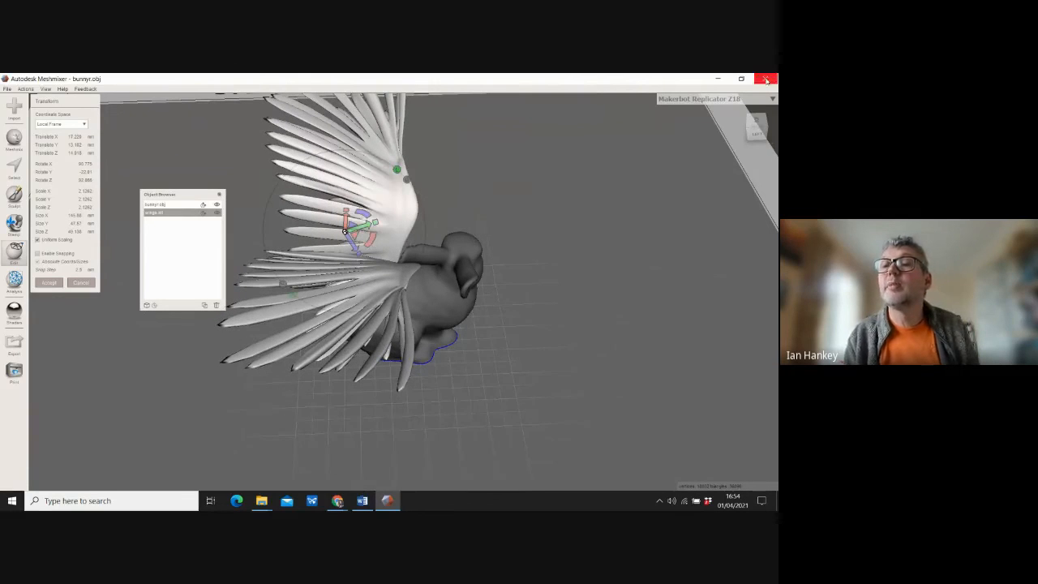
pyautogui.moveTo(755, 133); pyautogui.dragTo(521, 106)
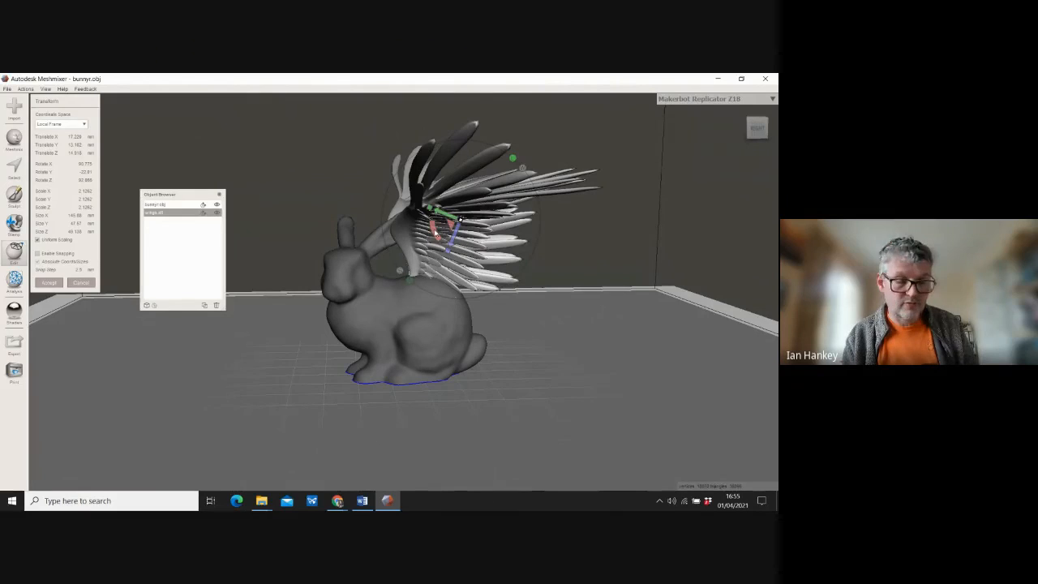
pyautogui.moveTo(434, 233)
pyautogui.mouseDown()
pyautogui.moveTo(389, 242)
pyautogui.moveTo(433, 298)
pyautogui.moveTo(444, 297)
pyautogui.moveTo(389, 224)
pyautogui.moveTo(429, 217)
pyautogui.moveTo(436, 233)
pyautogui.mouseUp()
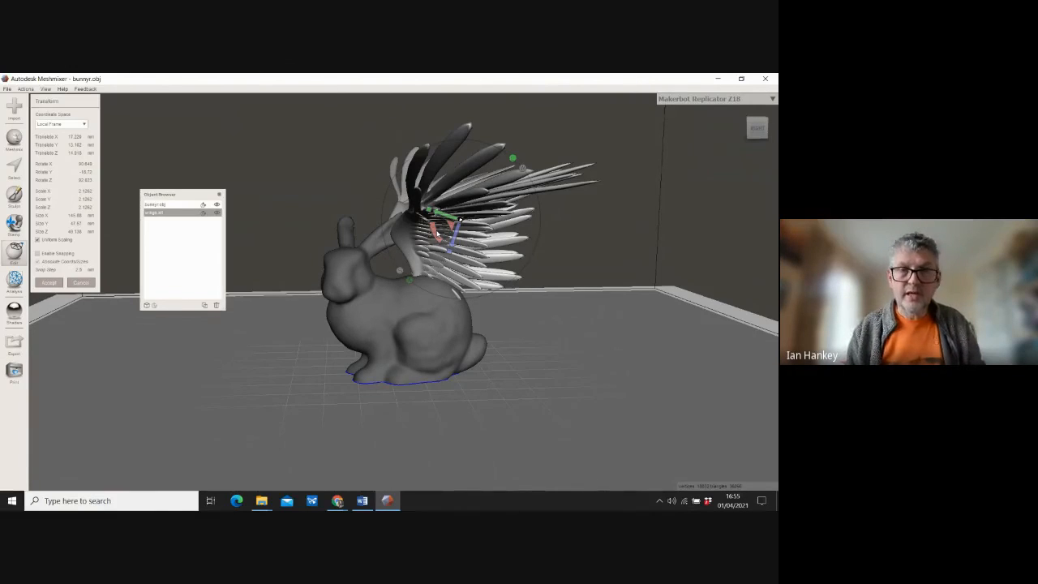
# Step: Enlarge the wings uniformly once more so their span extends well beyond both sides of the bunny
pyautogui.moveTo(436, 235); pyautogui.dragTo(300, 245, button='right')
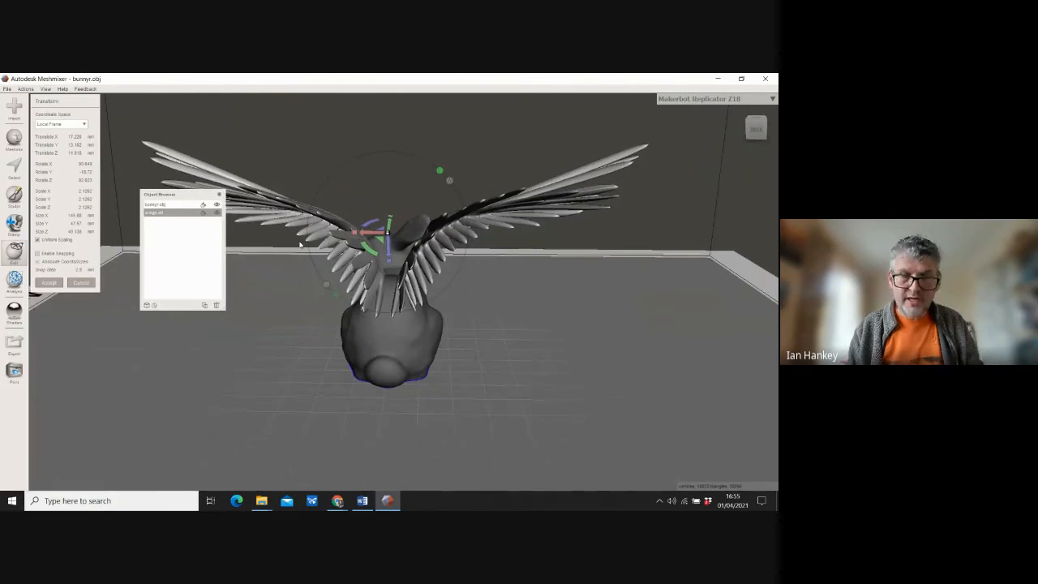
pyautogui.moveTo(300, 245); pyautogui.dragTo(565, 272, button='right')
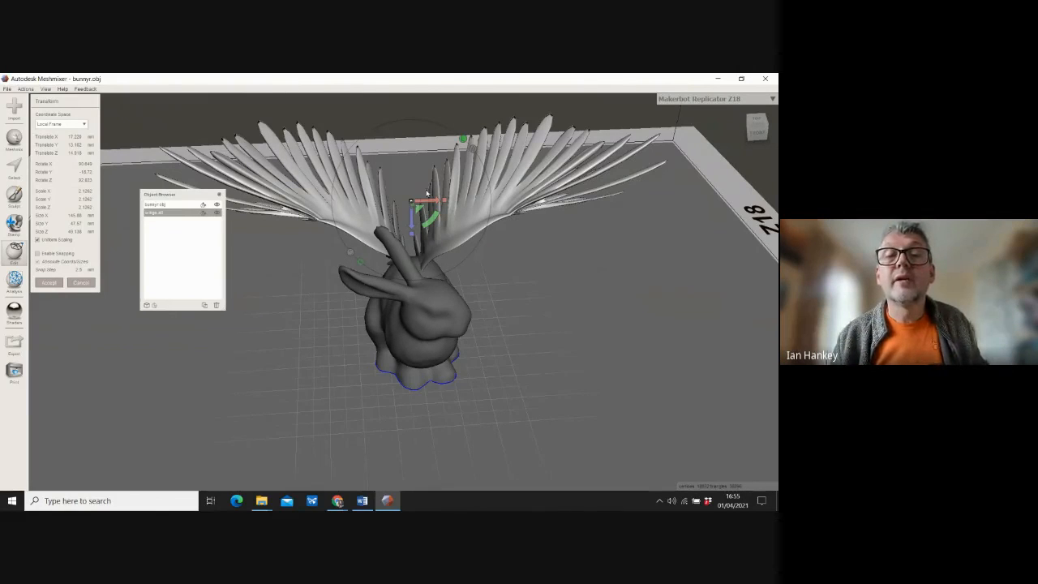
pyautogui.moveTo(411, 202); pyautogui.dragTo(474, 240)
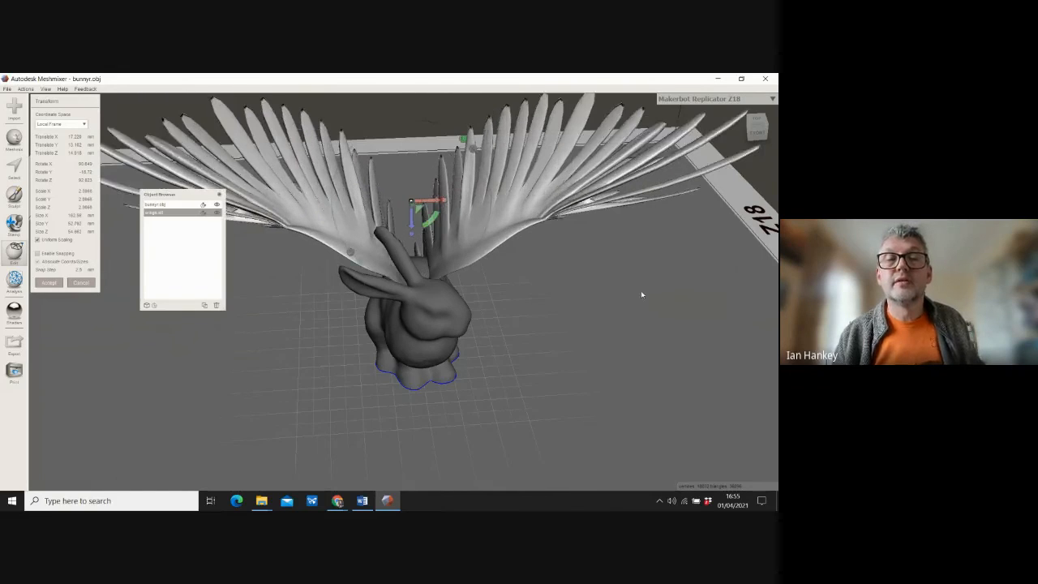
pyautogui.moveTo(641, 290); pyautogui.dragTo(589, 280, button='right')
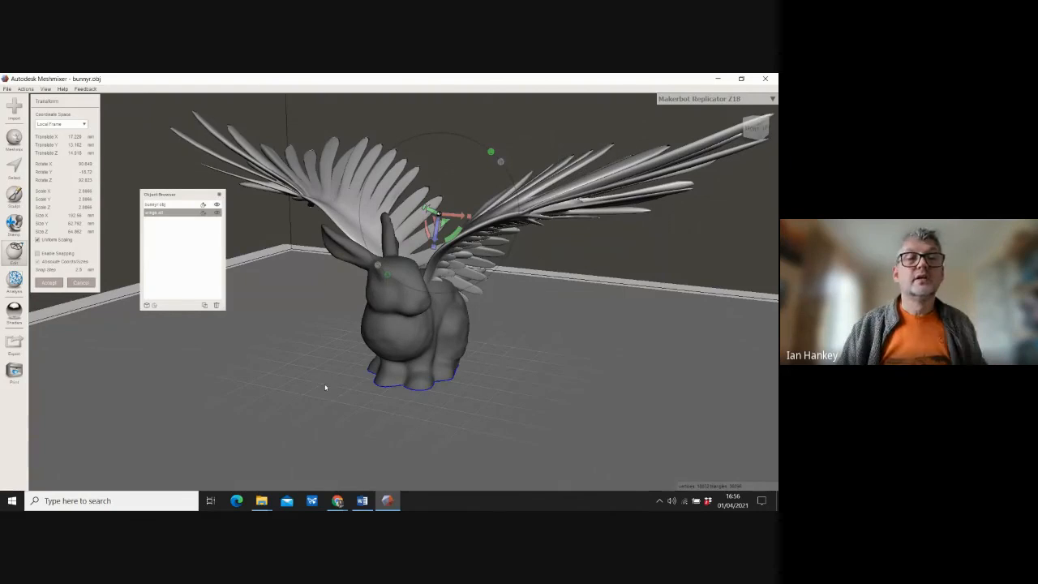
# Step: Select both the bunny and wings meshes and combine them into a single object
pyautogui.click(157, 206)
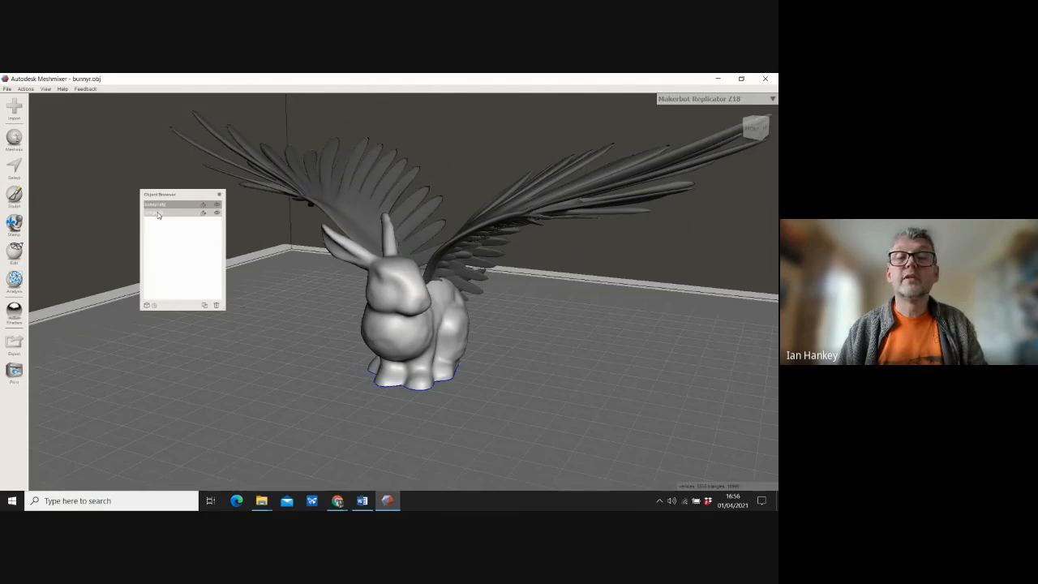
pyautogui.keyDown('shift'); pyautogui.click(158, 213); pyautogui.keyUp('shift')
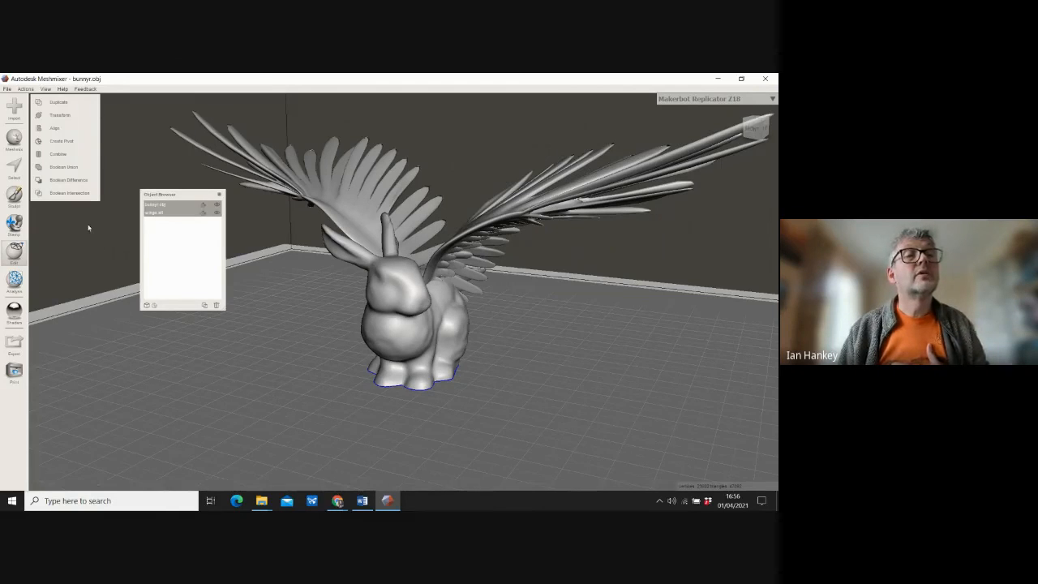
pyautogui.click(54, 155)
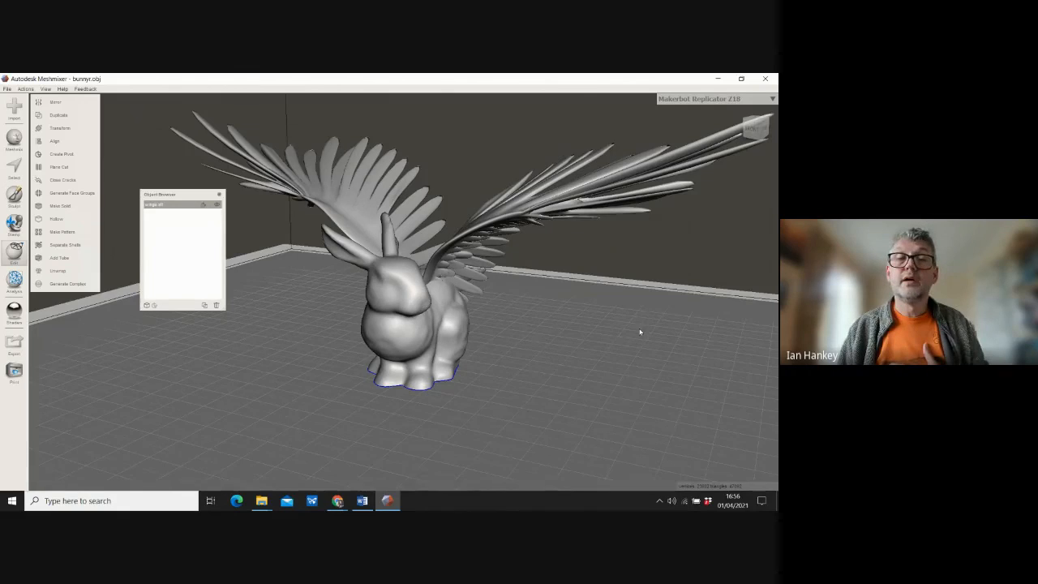
pyautogui.moveTo(642, 332); pyautogui.dragTo(256, 396, button='right')
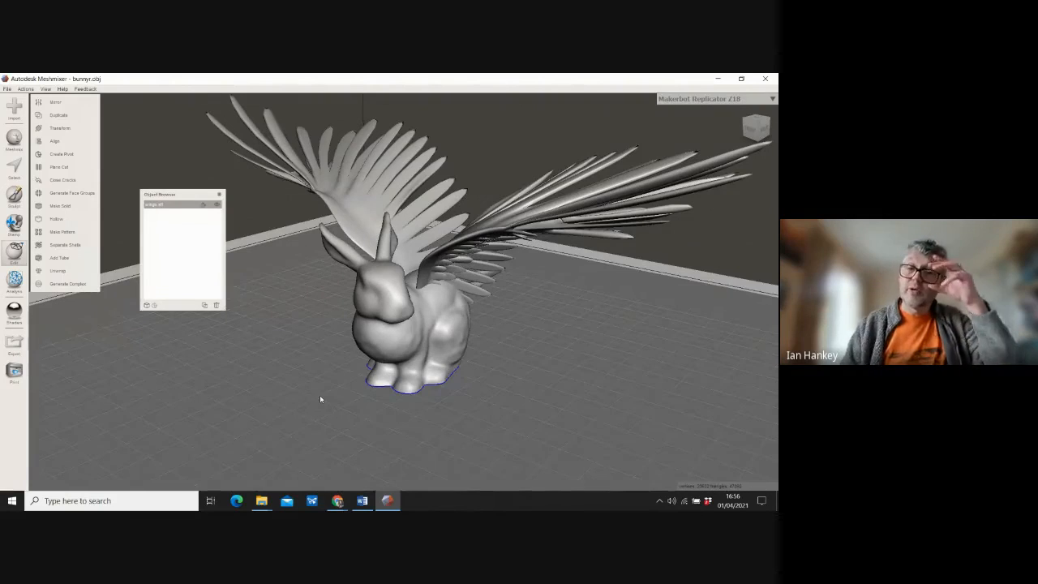
# Step: Export the combined mesh to the Desktop as "bunny with wings" in OBJ format
pyautogui.click(13, 343)
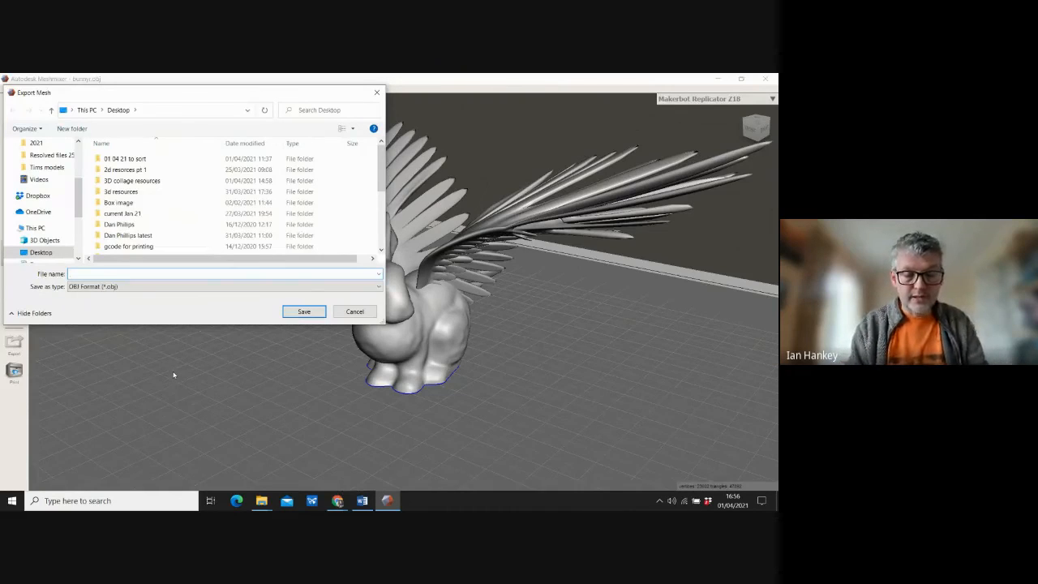
pyautogui.write('bunny wi')
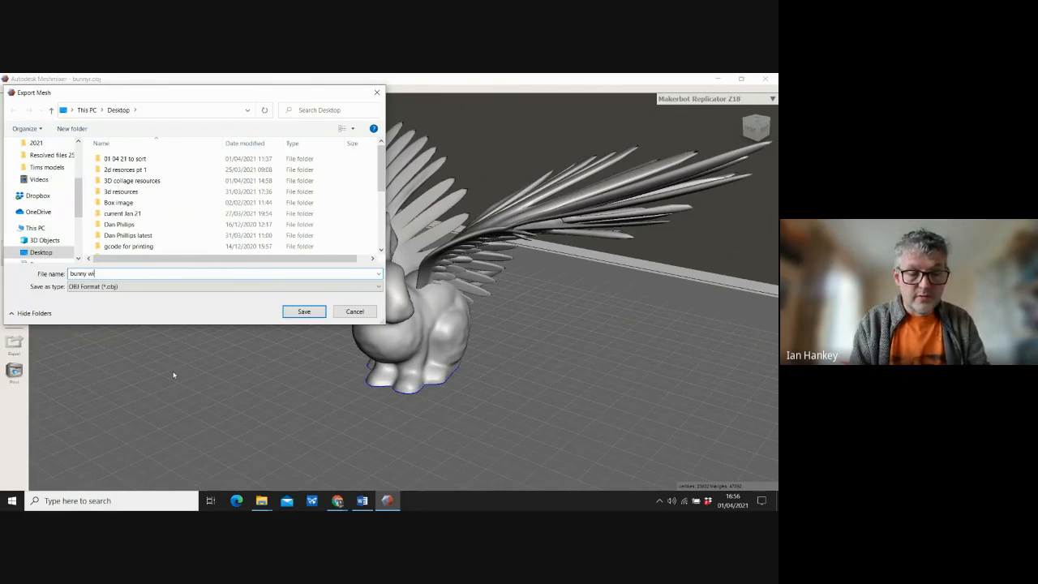
pyautogui.write('th wings')
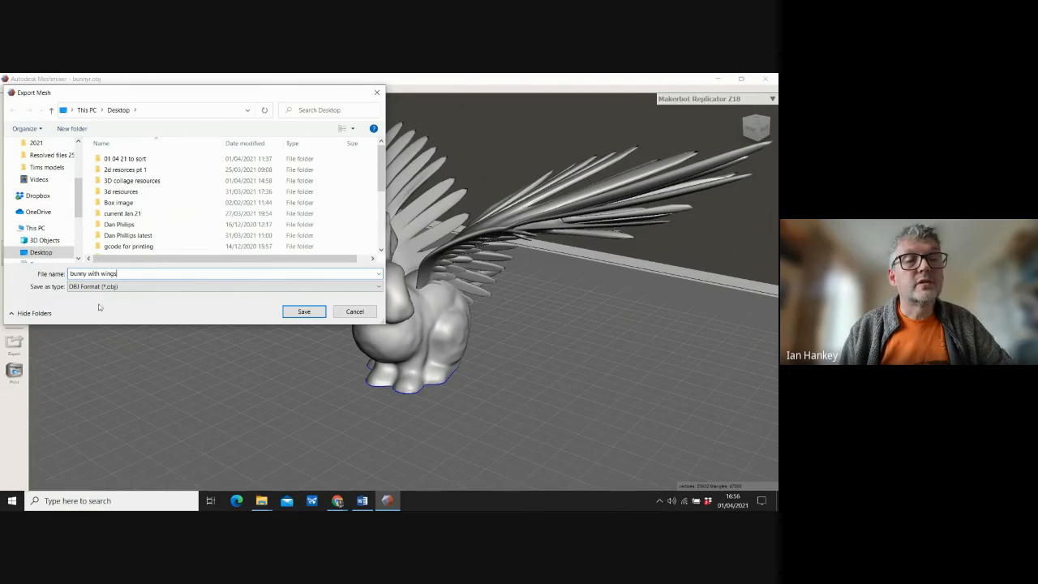
pyautogui.click(303, 312)
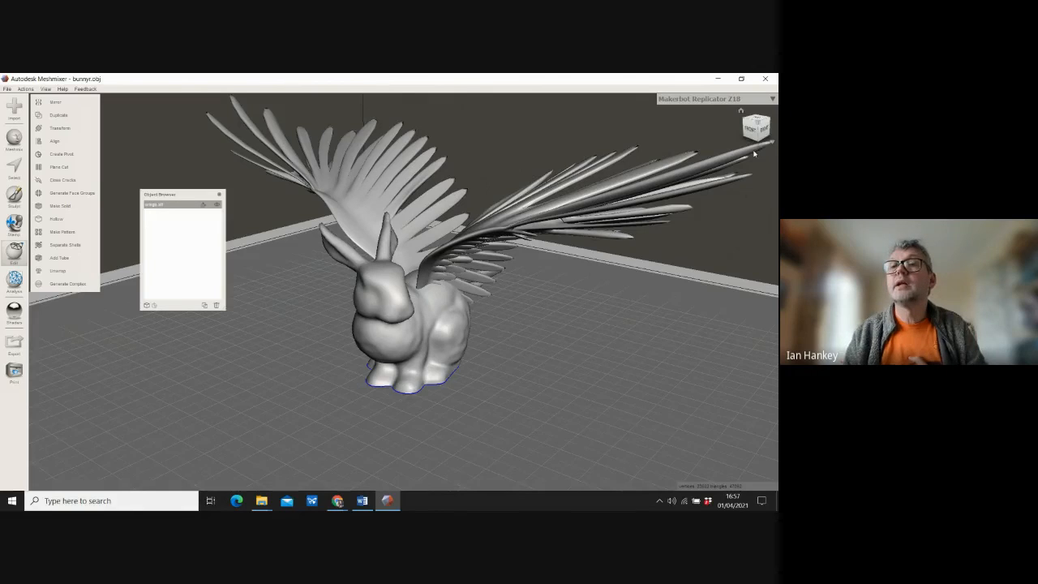
# Step: Switch to the Windows desktop, uncover the model files and check the size of the wings file in its properties
pyautogui.click(718, 80)
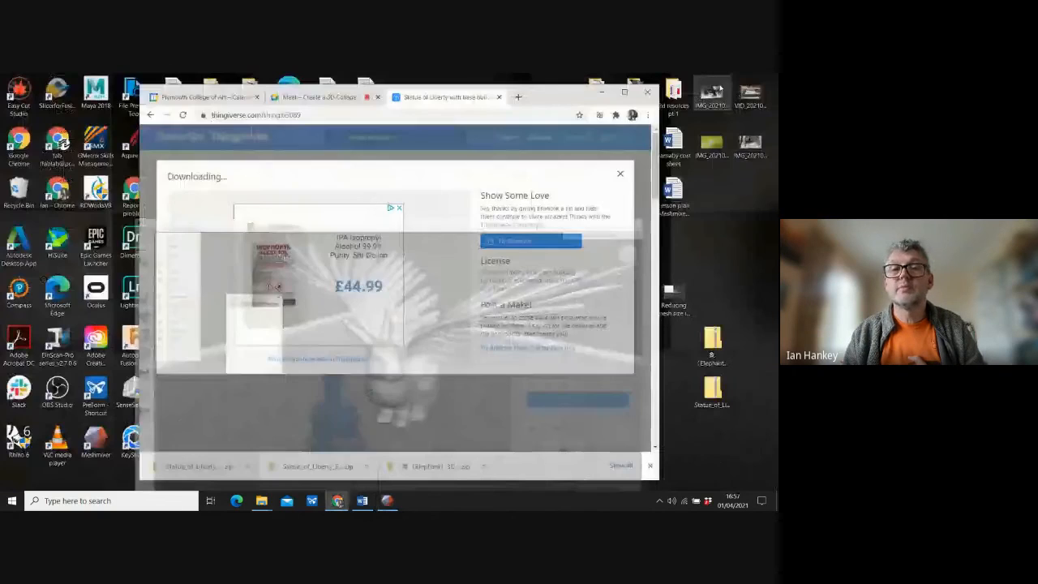
pyautogui.moveTo(551, 97); pyautogui.dragTo(414, 87)
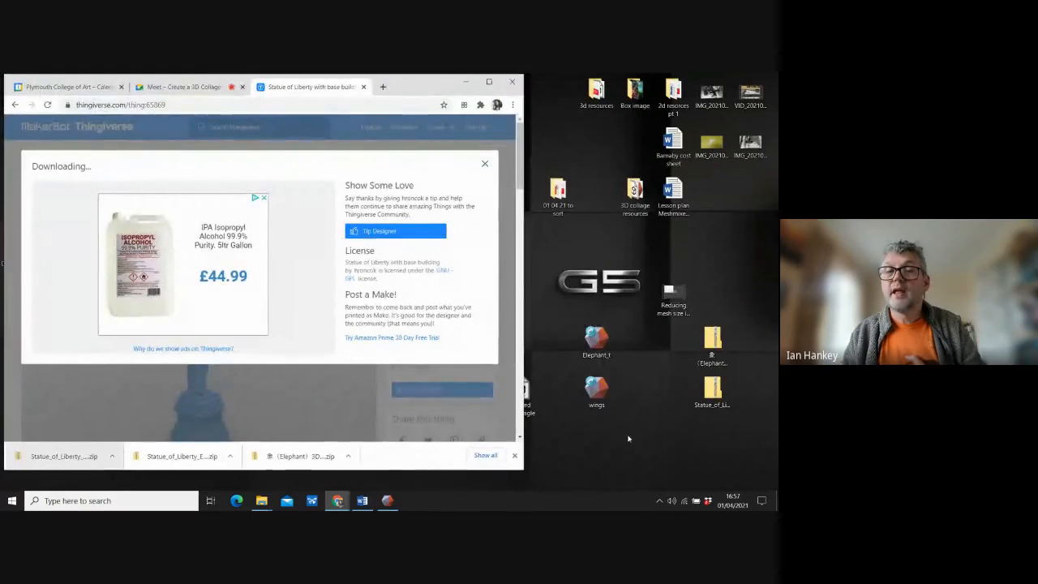
pyautogui.rightClick(595, 392)
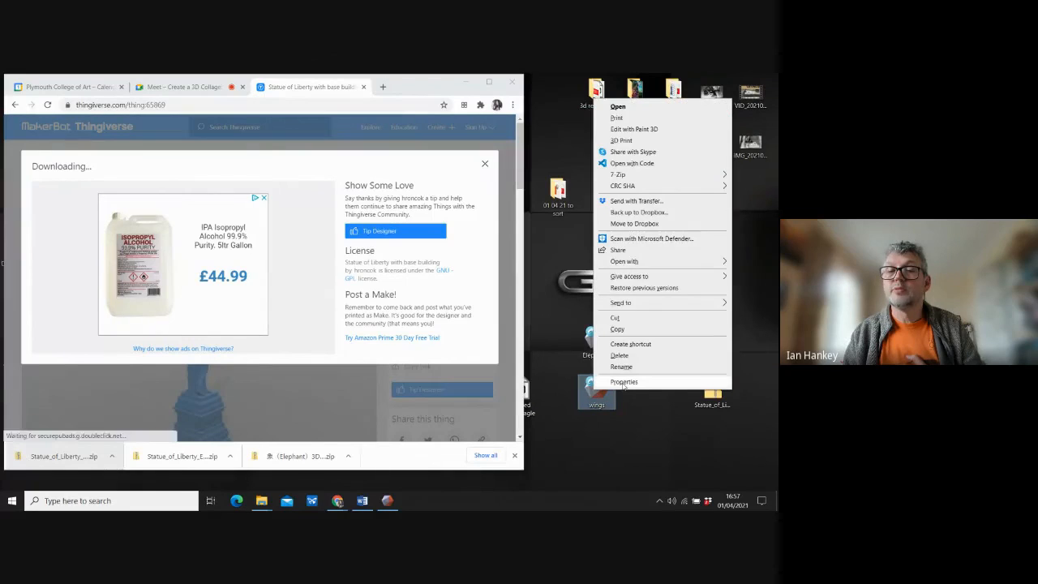
pyautogui.click(624, 382)
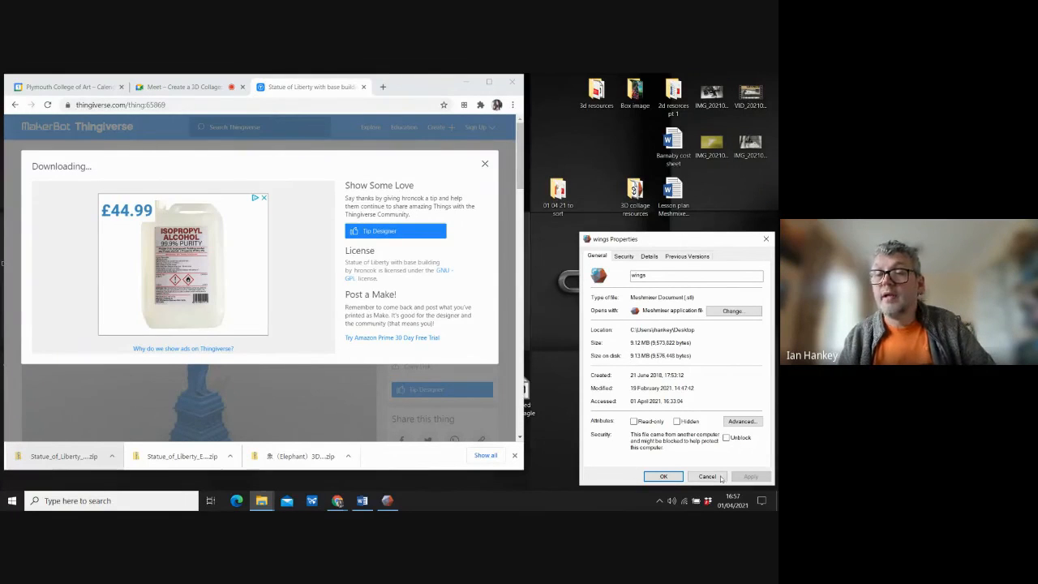
pyautogui.click(663, 476)
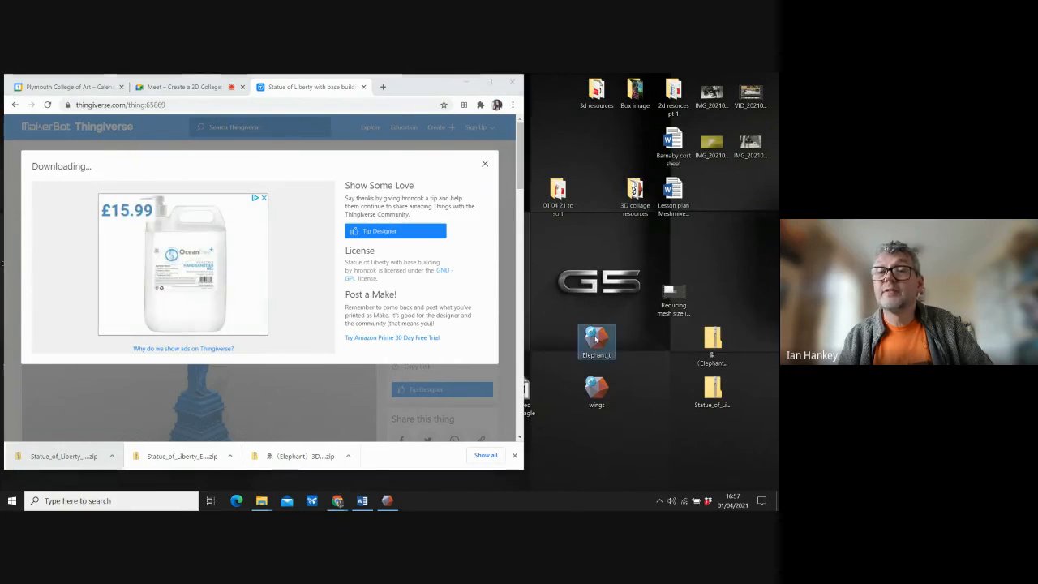
# Step: Check the size of the Elephant_t file in its properties
pyautogui.rightClick(594, 339)
pyautogui.click(628, 484)
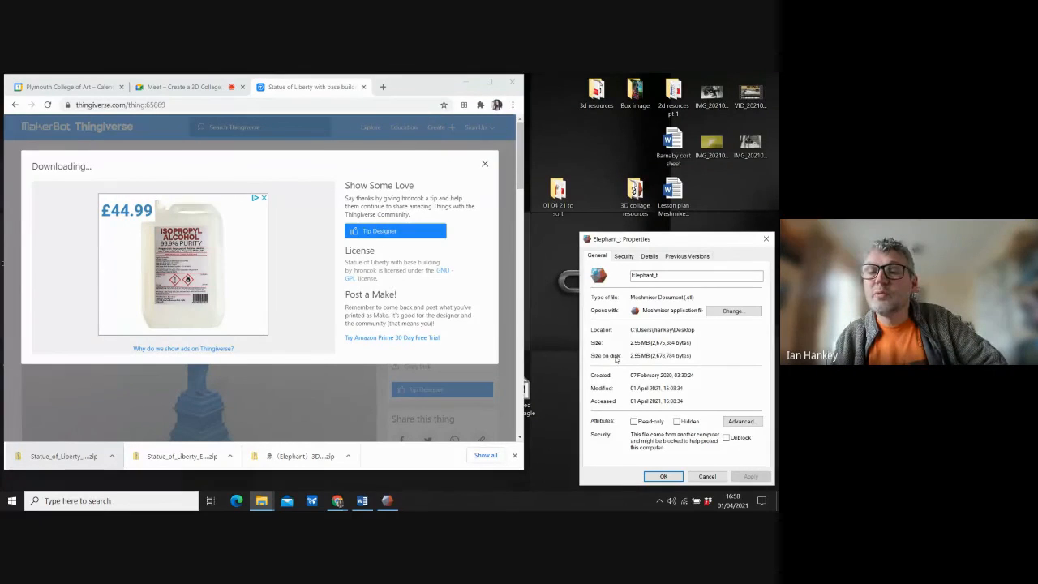
pyautogui.click(663, 476)
# Step: Move the browser window aside, place the reduced mesh eagle file on clear desktop space and check its size in its properties
pyautogui.moveTo(412, 89); pyautogui.dragTo(368, 94)
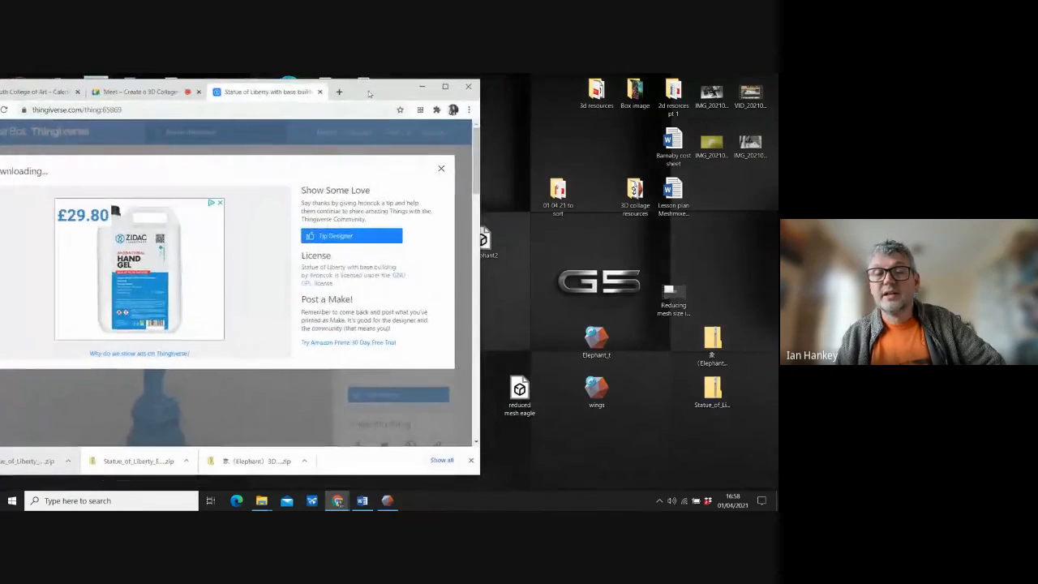
pyautogui.moveTo(521, 390); pyautogui.dragTo(559, 242)
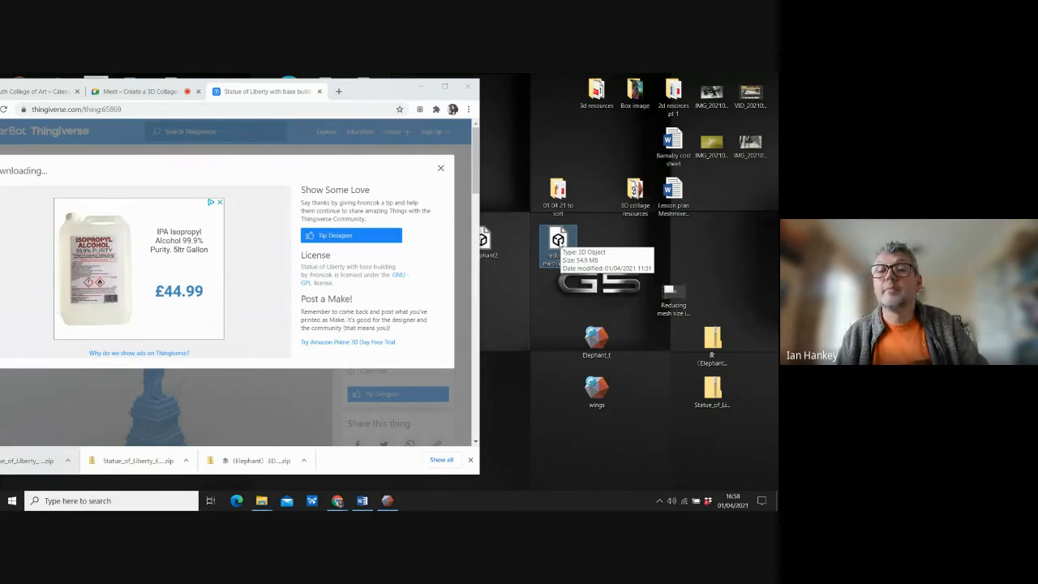
pyautogui.rightClick(559, 243)
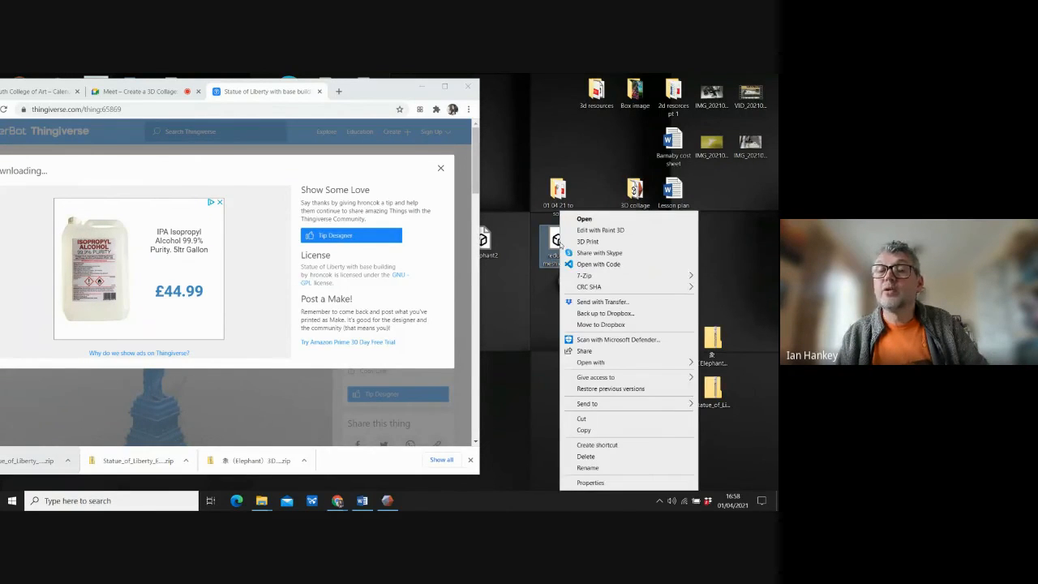
pyautogui.click(558, 245)
pyautogui.rightClick(555, 246)
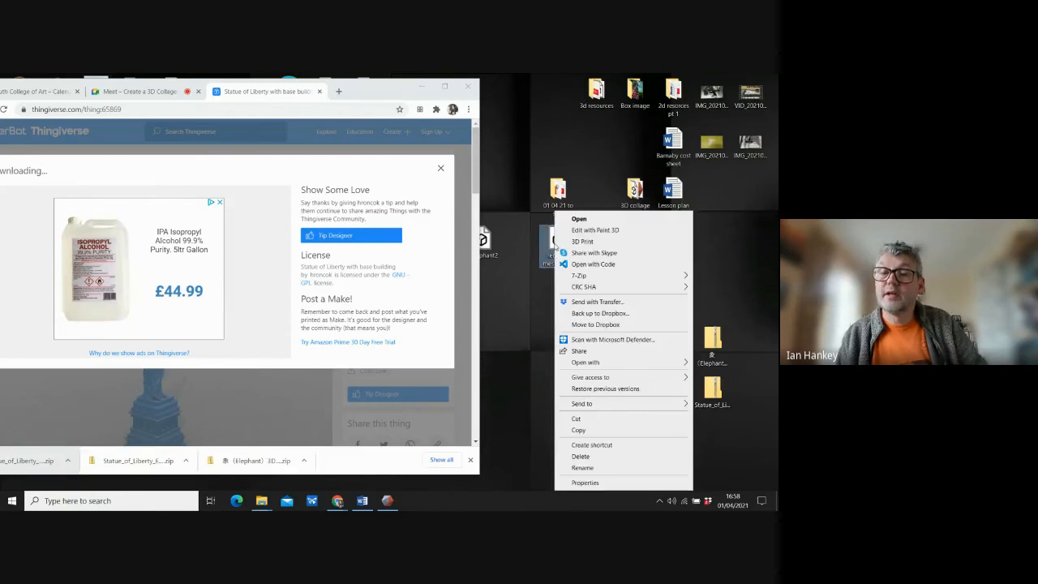
pyautogui.click(585, 483)
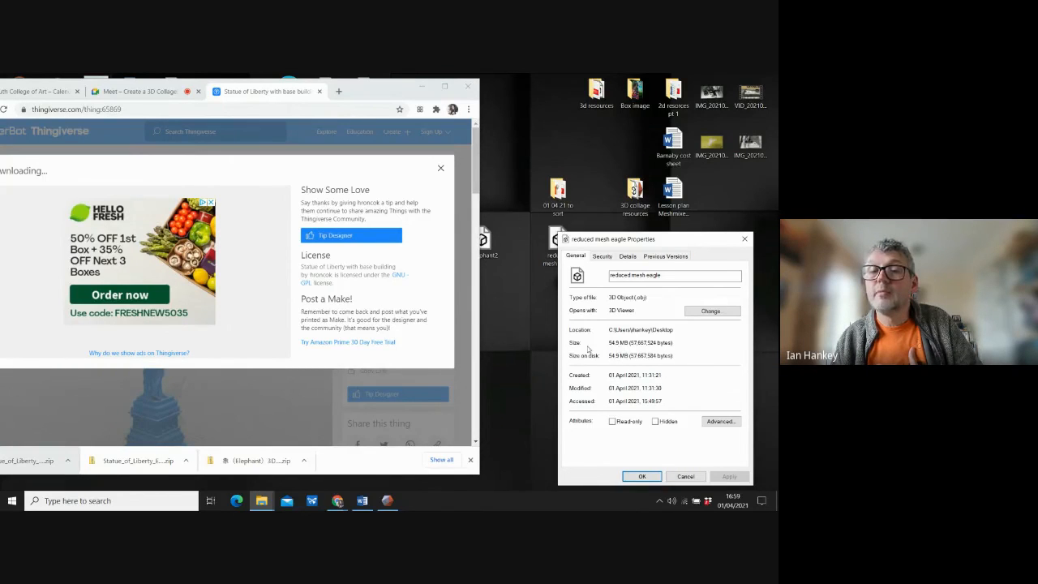
pyautogui.click(745, 239)
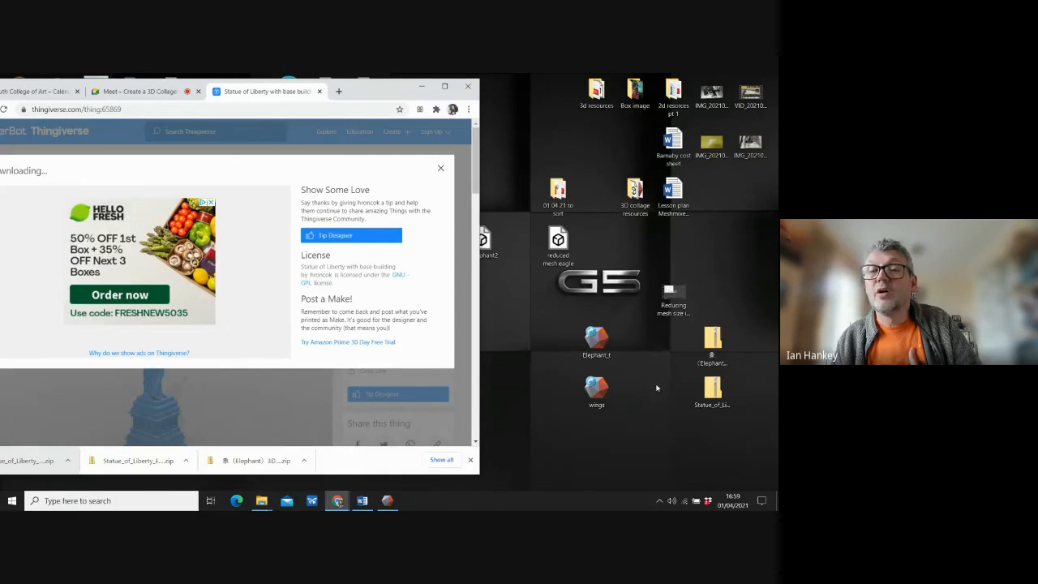
# Step: Review the Elephant_t file's properties again to compare its size with the reduced mesh eagle file
pyautogui.click(596, 339)
pyautogui.rightClick(594, 341)
pyautogui.click(625, 482)
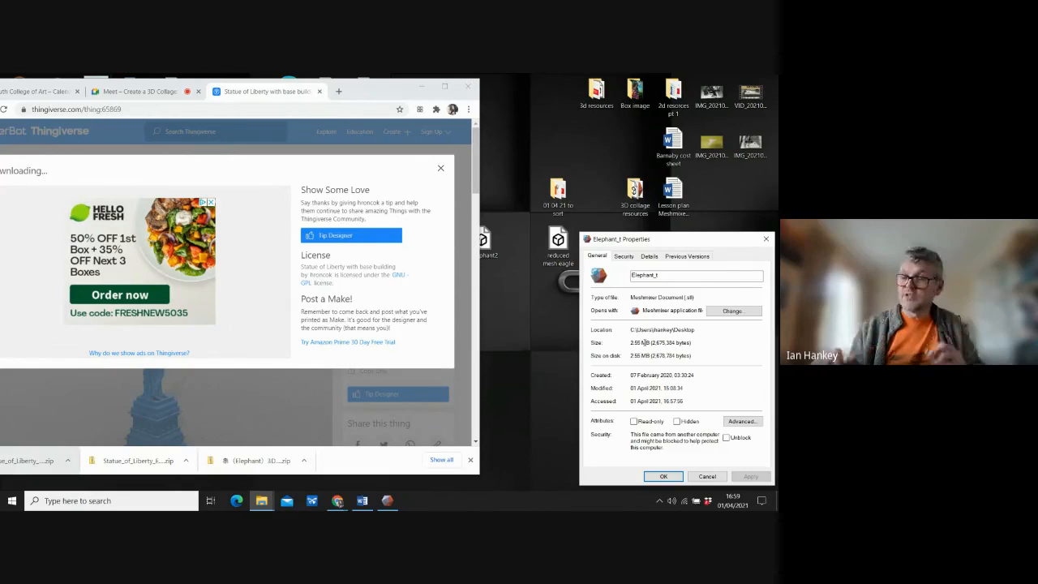
pyautogui.click(663, 477)
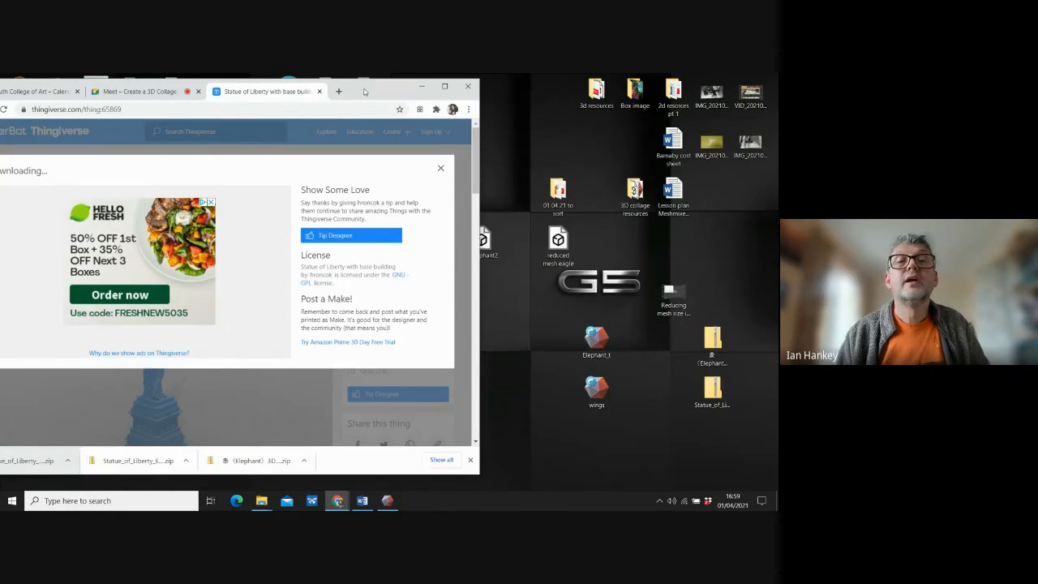
# Step: Move the browser window back over the middle of the desktop and bring up the screen-sharing controls
pyautogui.moveTo(405, 91); pyautogui.dragTo(532, 89)
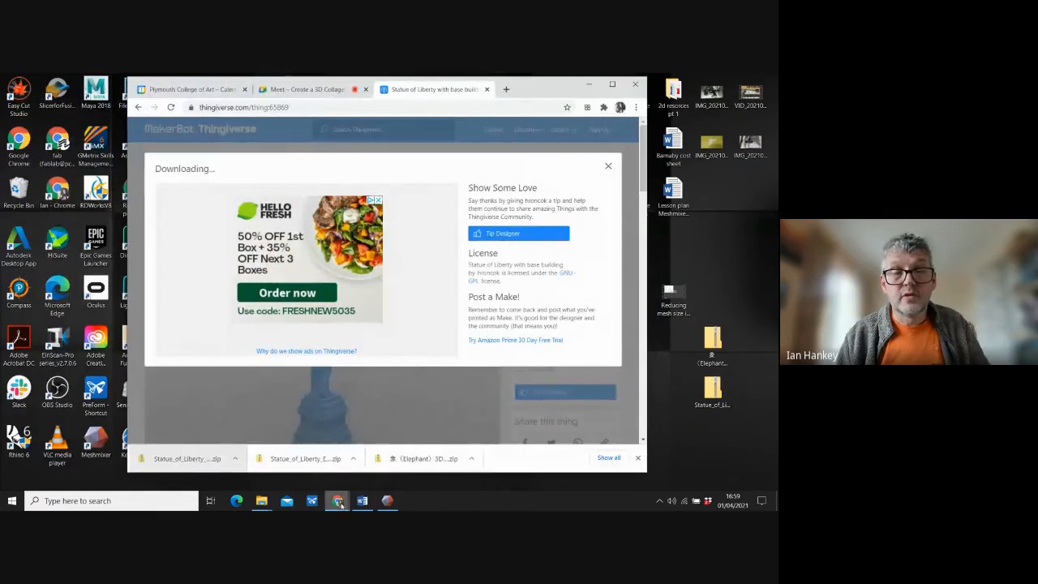
pyautogui.moveTo(337, 496)
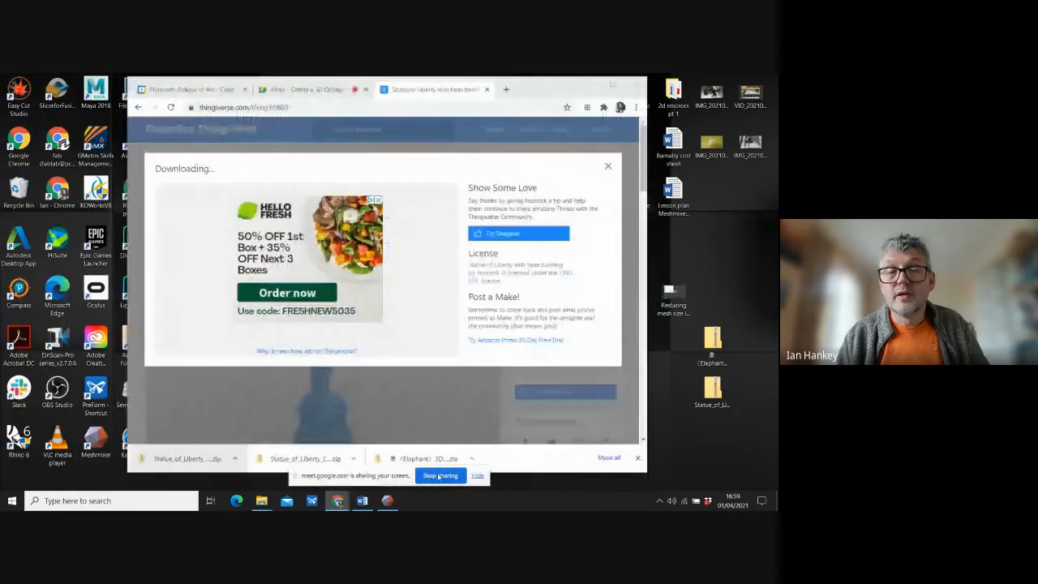